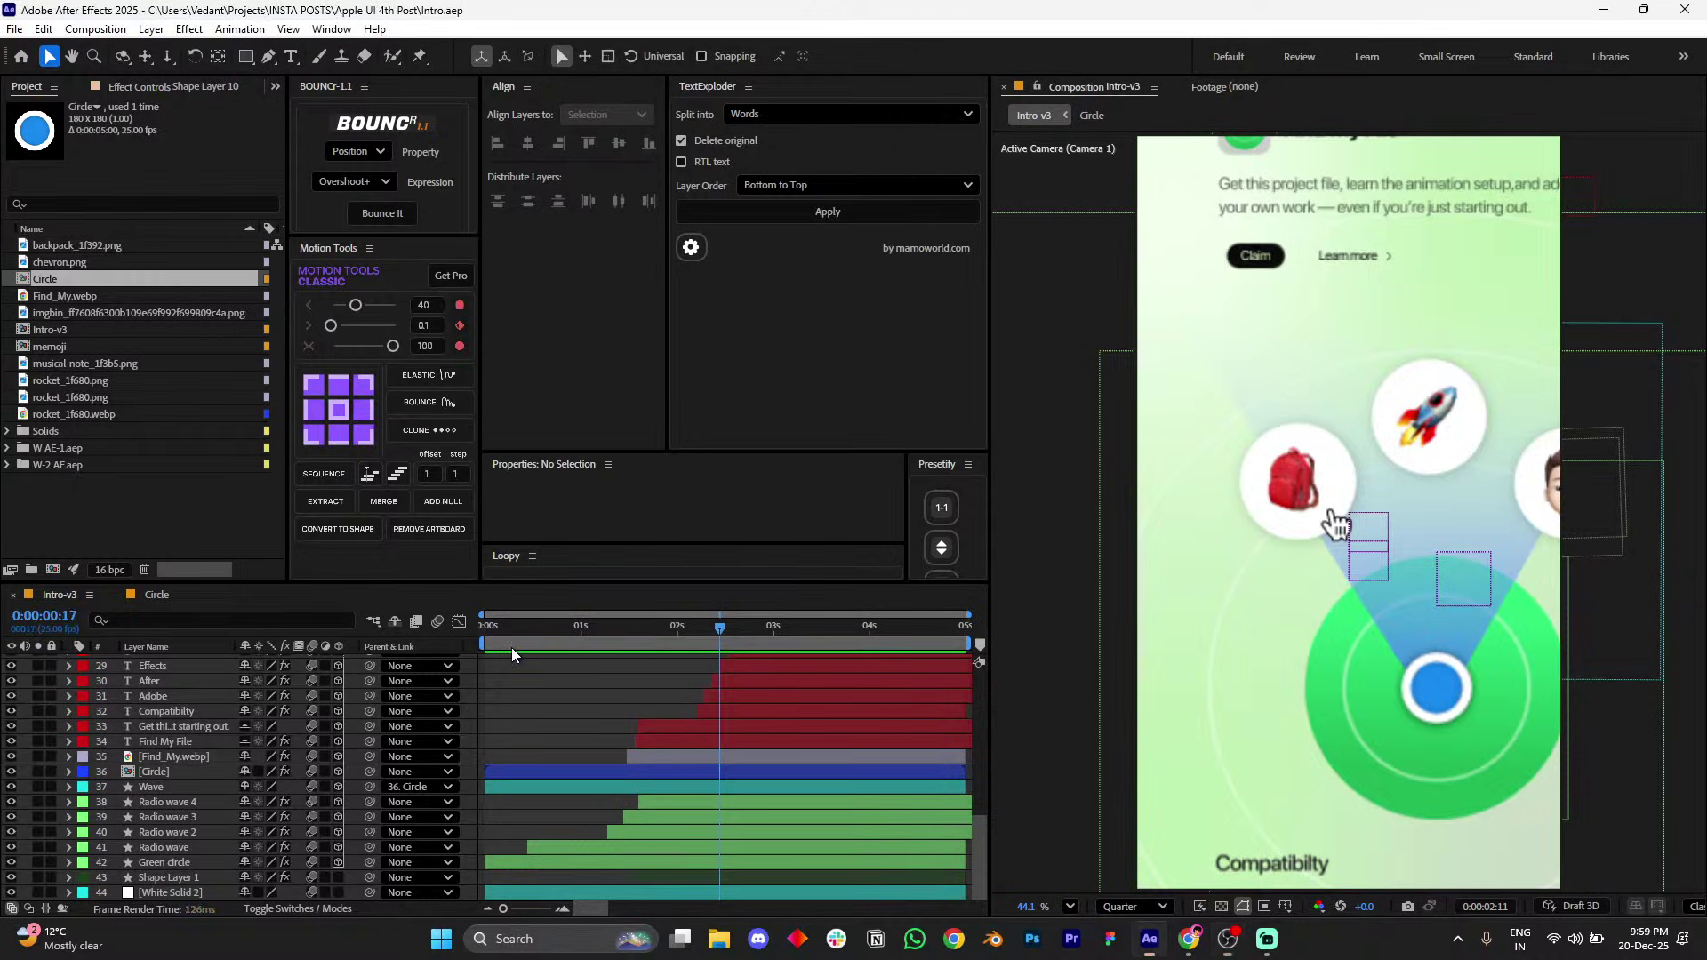
- Return the playhead to the start of the Intro-v3 composition
{"action": "left_click", "coordinate": [563, 704]}
{"action": "key", "text": "Home"}
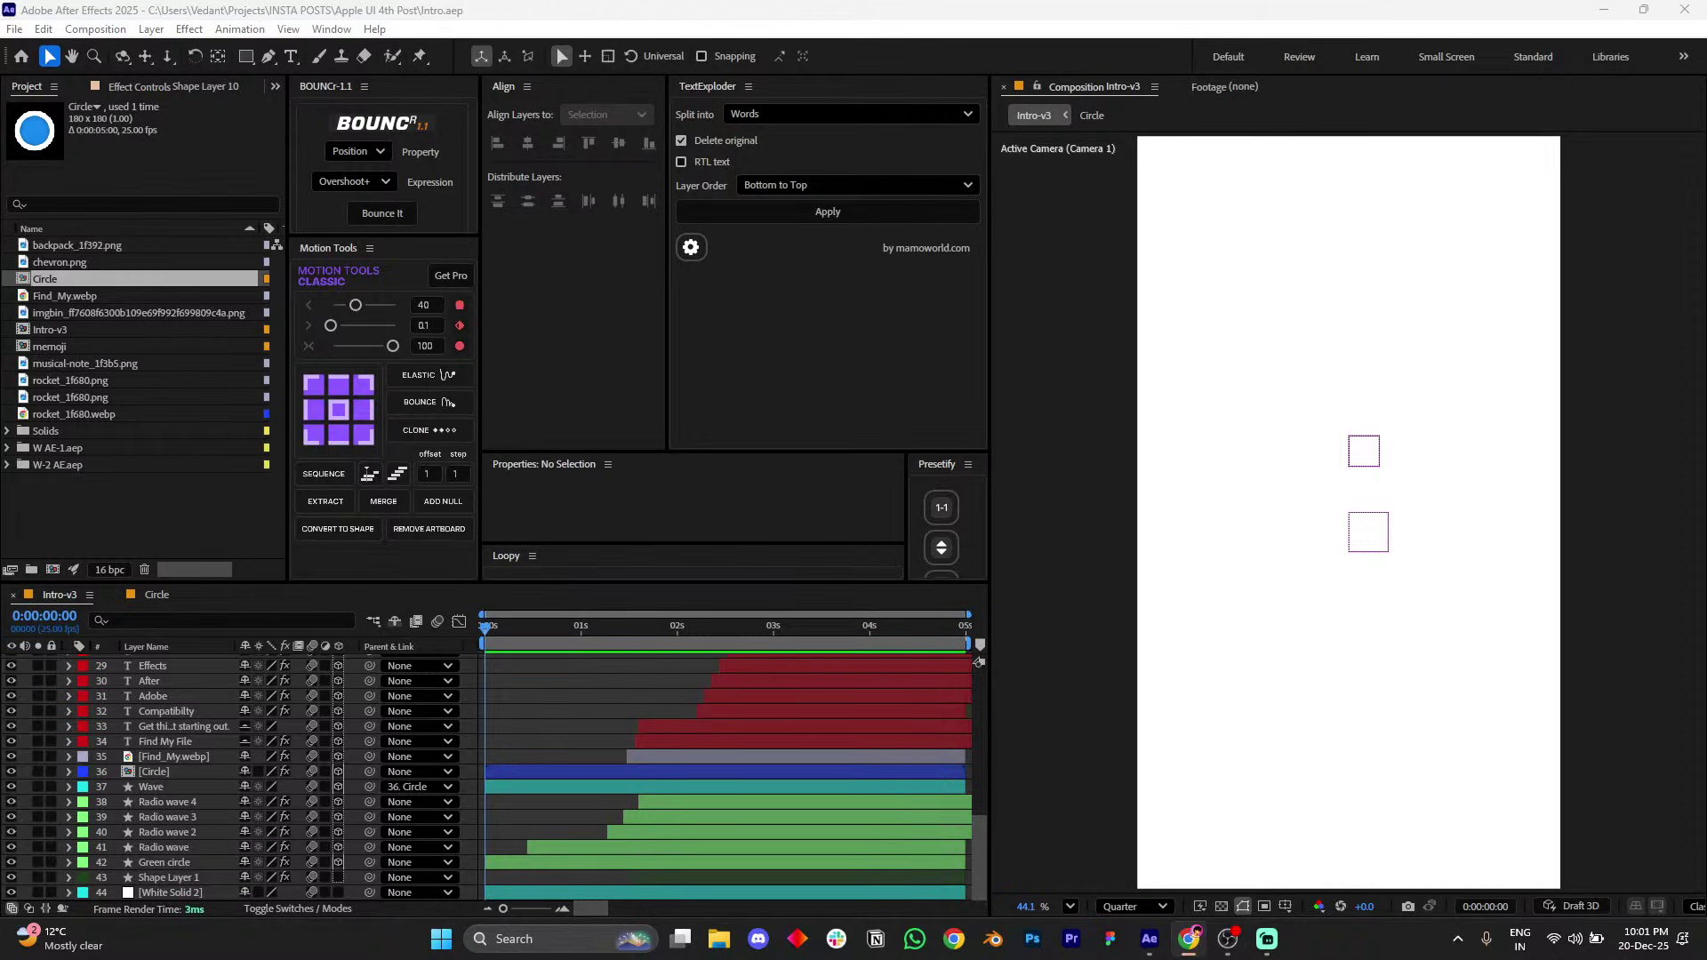
{"action": "left_click", "coordinate": [1227, 939]}
{"action": "left_click", "coordinate": [1227, 939]}
- Resize the workspace areas so that Properties, Loopy, Presetify and the project list get more room
{"action": "left_click_drag", "start_coordinate": [673, 452], "coordinate": [675, 288]}
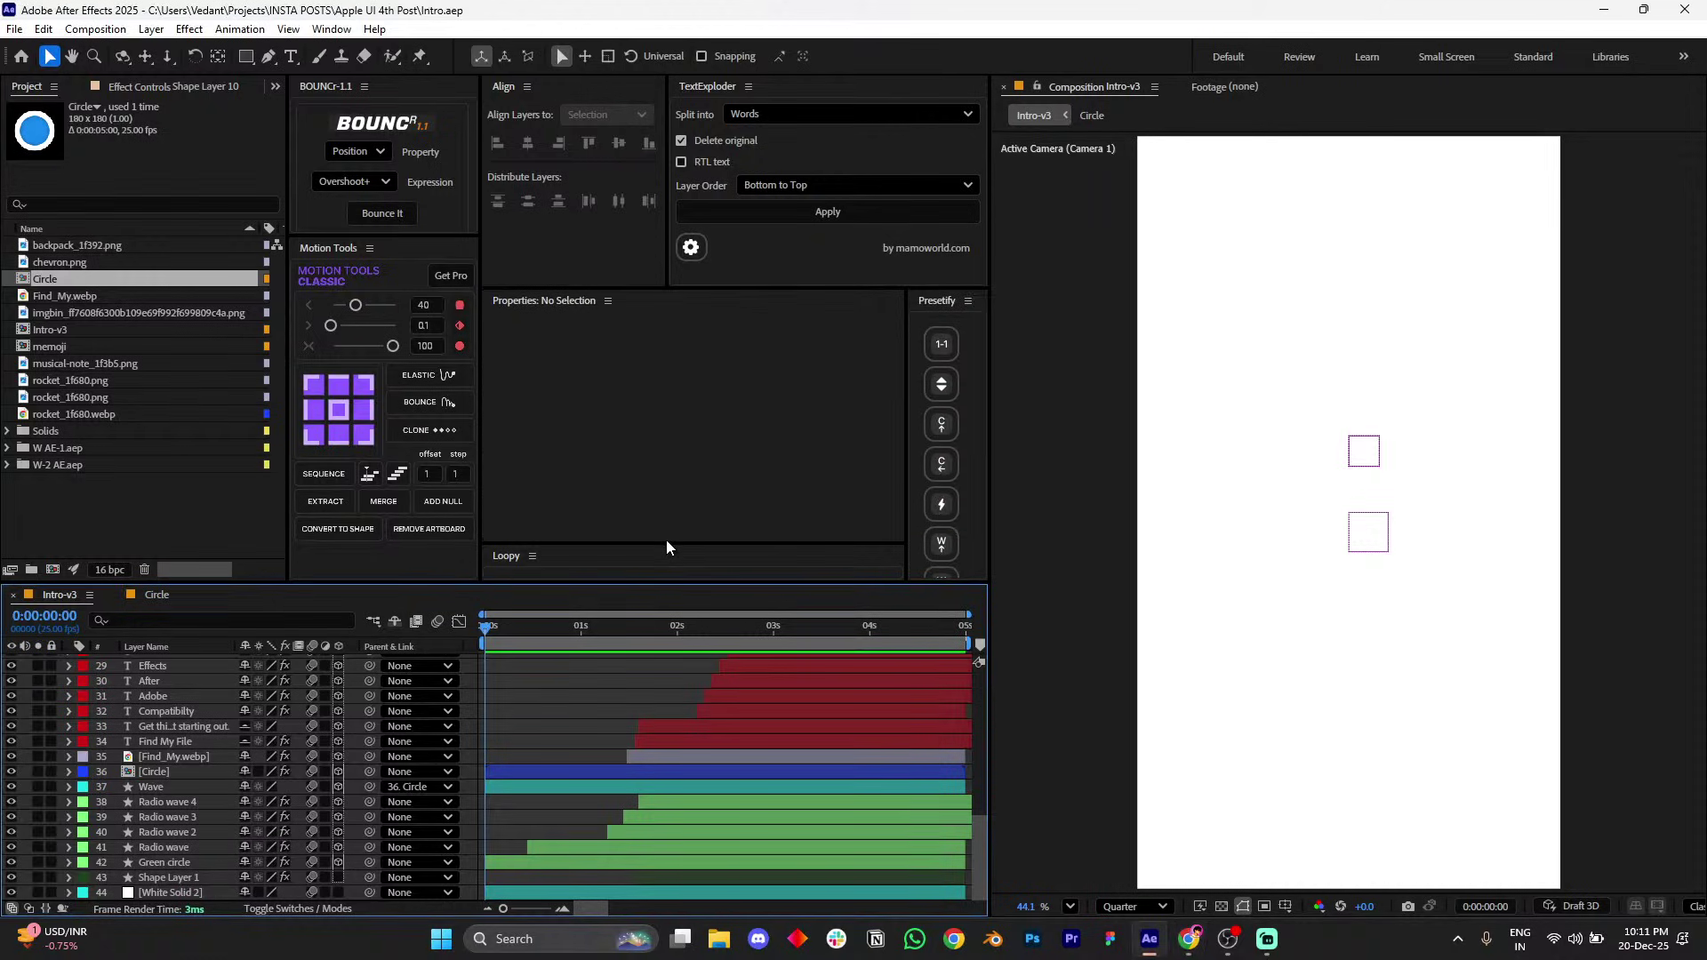
{"action": "left_click_drag", "start_coordinate": [666, 541], "coordinate": [659, 478]}
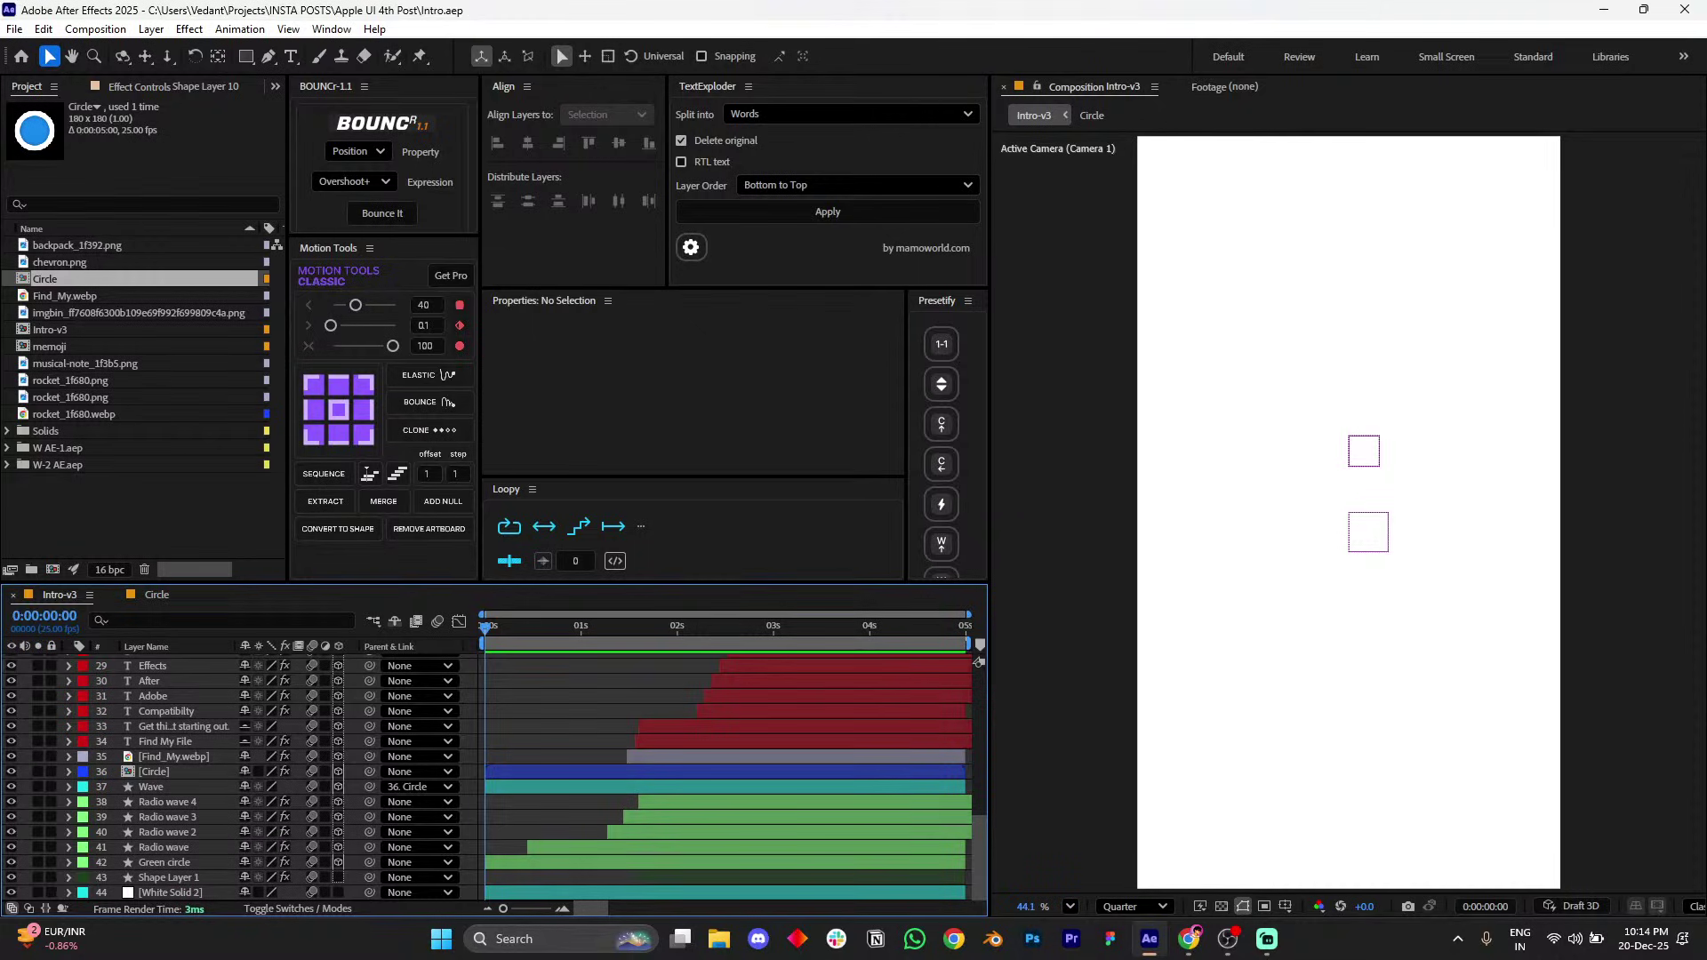
{"action": "key", "text": "alt+Tab"}
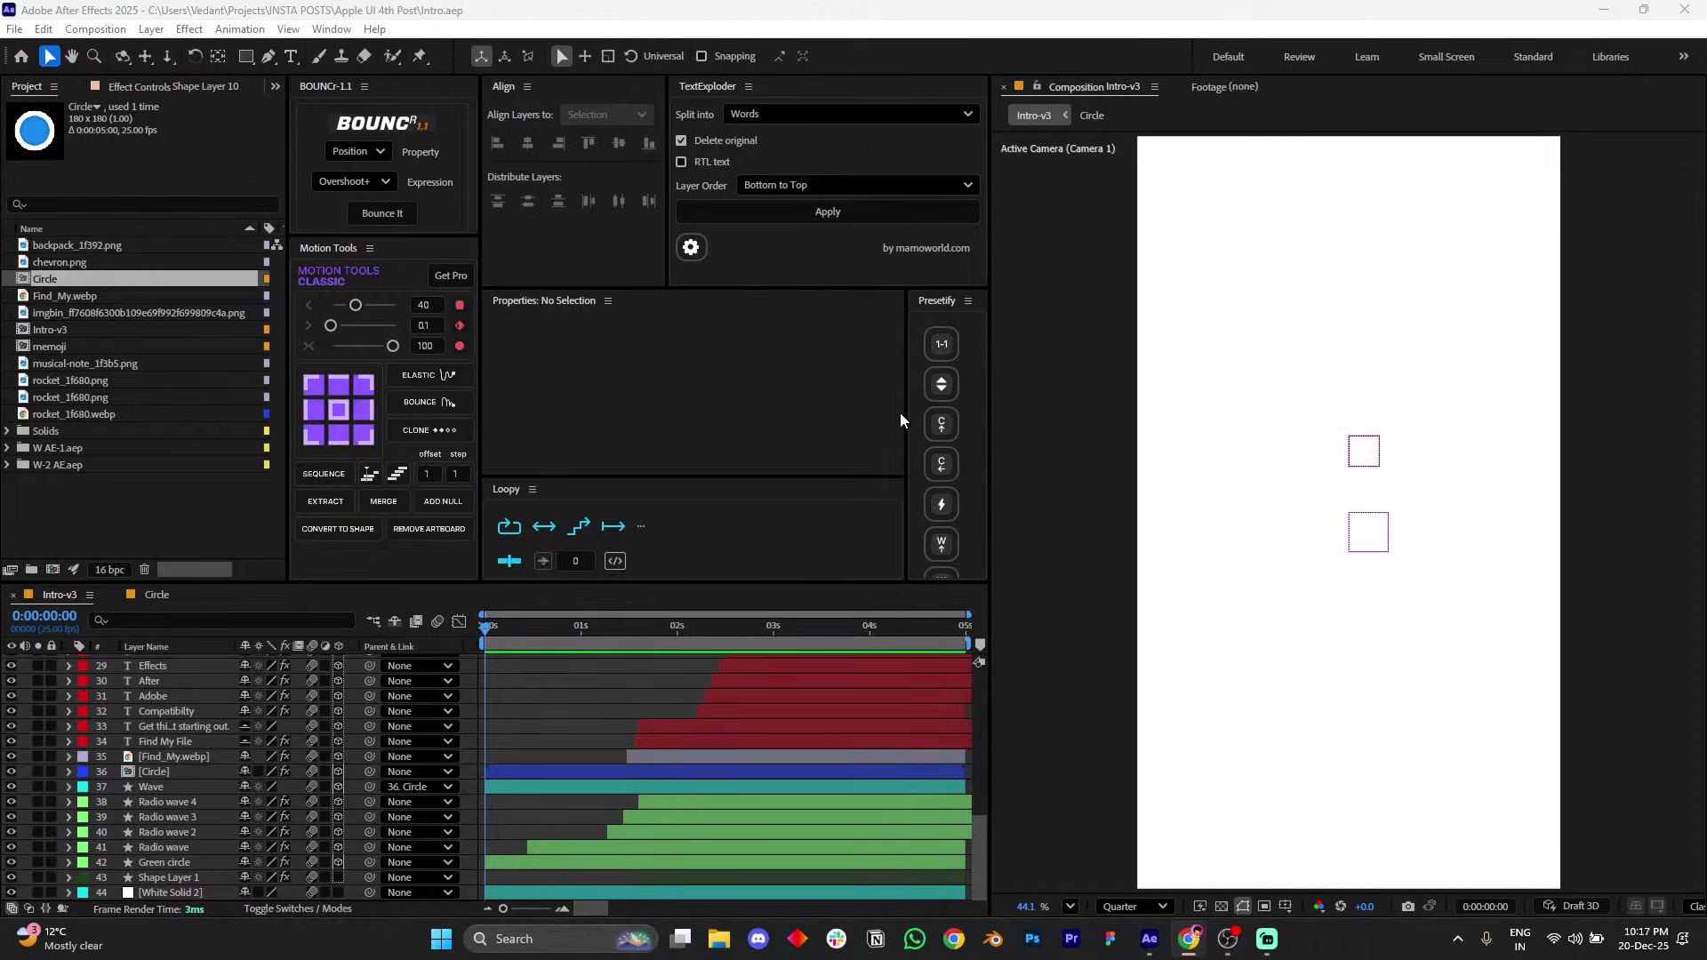
{"action": "left_click_drag", "start_coordinate": [907, 413], "coordinate": [851, 414]}
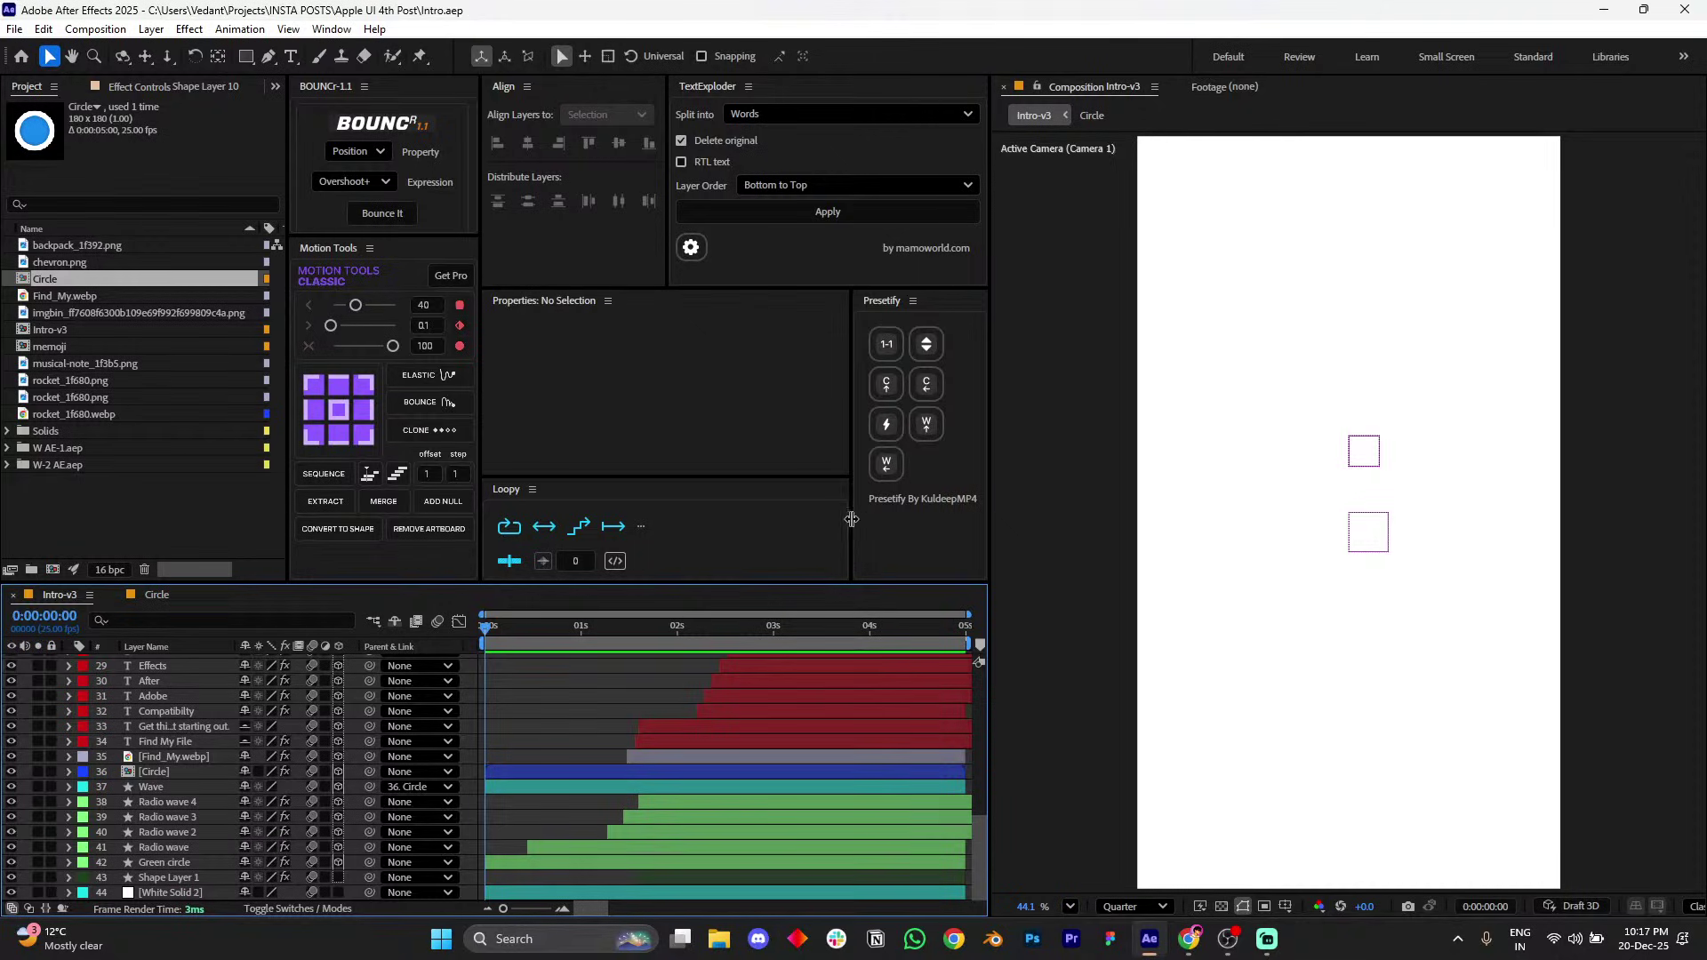
{"action": "left_click_drag", "start_coordinate": [852, 518], "coordinate": [887, 514]}
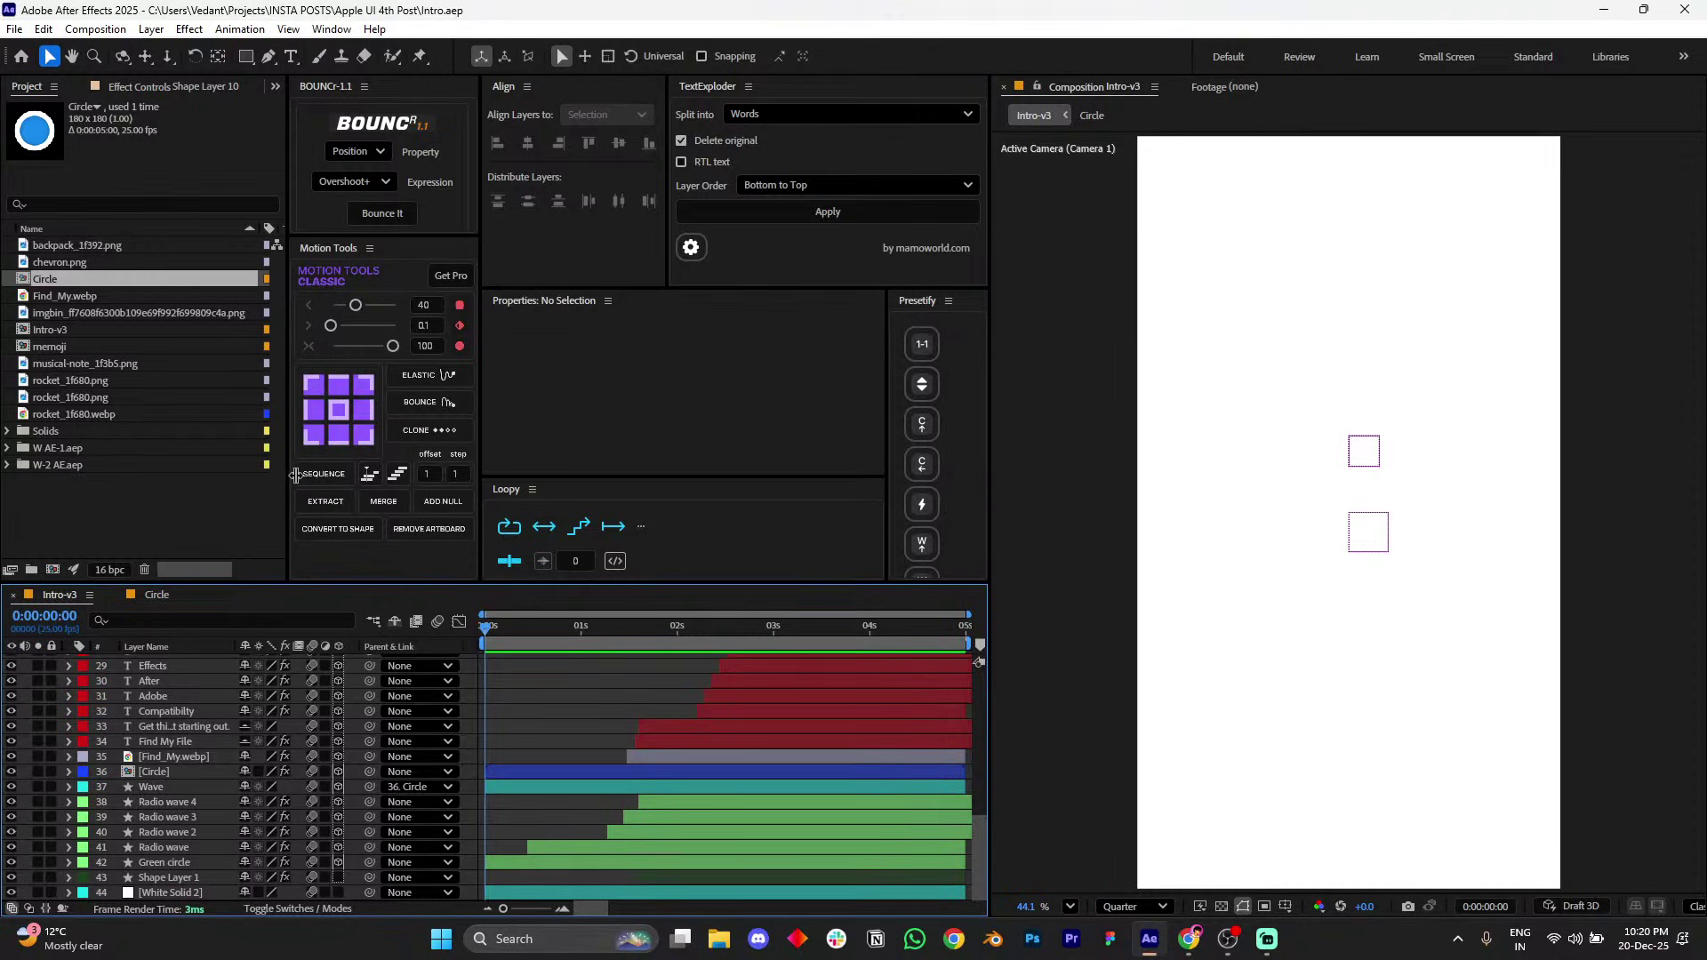
{"action": "left_click_drag", "start_coordinate": [285, 478], "coordinate": [307, 472]}
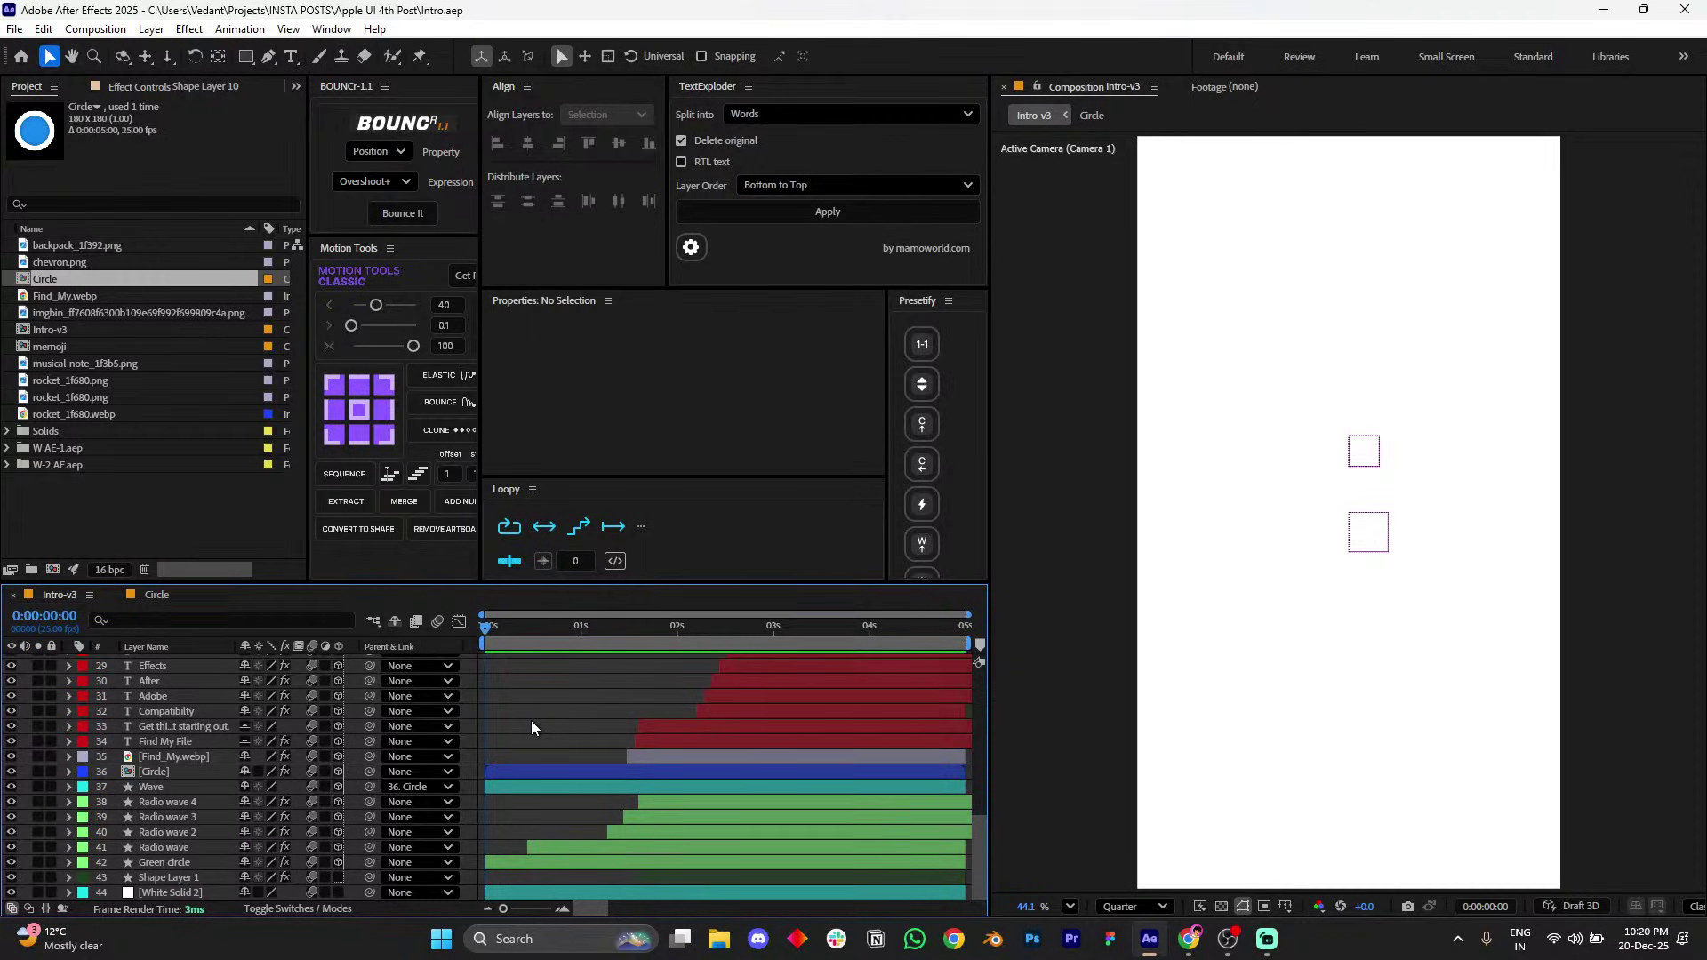
- Review the layer stack of Intro-v3, preview the opening animation, and return to the first frame
{"action": "left_click_drag", "start_coordinate": [526, 629], "coordinate": [442, 649]}
{"action": "scroll", "coordinate": [487, 681], "scroll_direction": "up", "scroll_amount": 5}
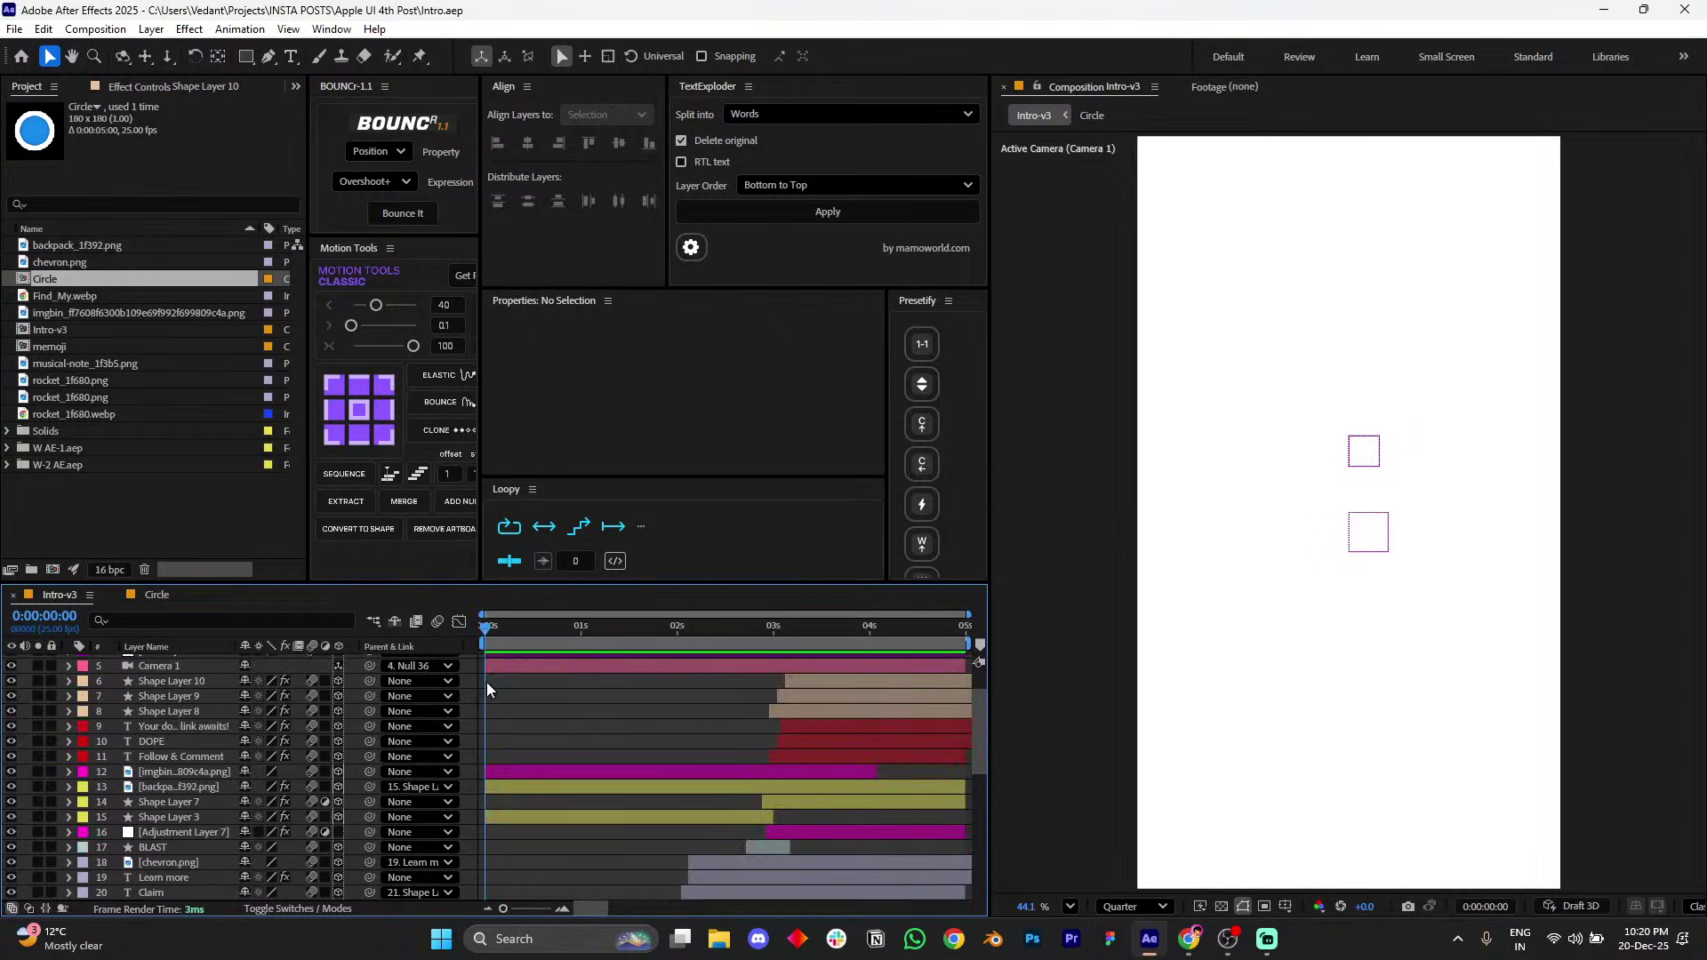
{"action": "scroll", "coordinate": [489, 681], "scroll_direction": "down", "scroll_amount": 5}
{"action": "scroll", "coordinate": [497, 683], "scroll_direction": "up", "scroll_amount": 10}
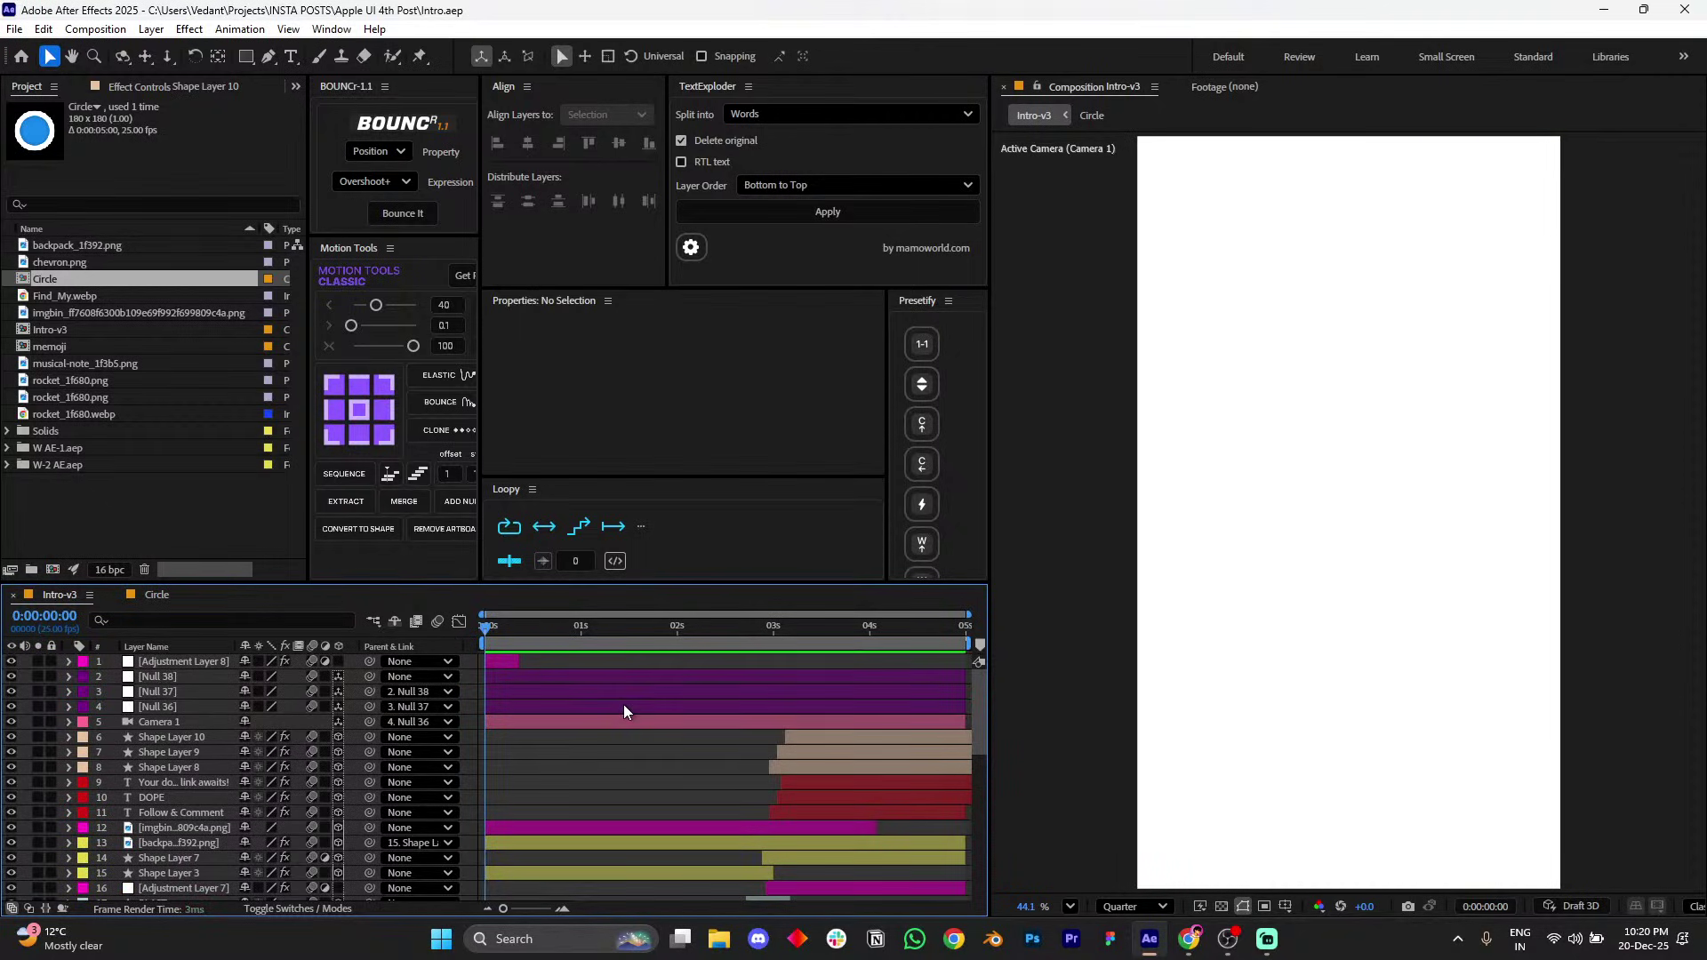
{"action": "key", "text": "space"}
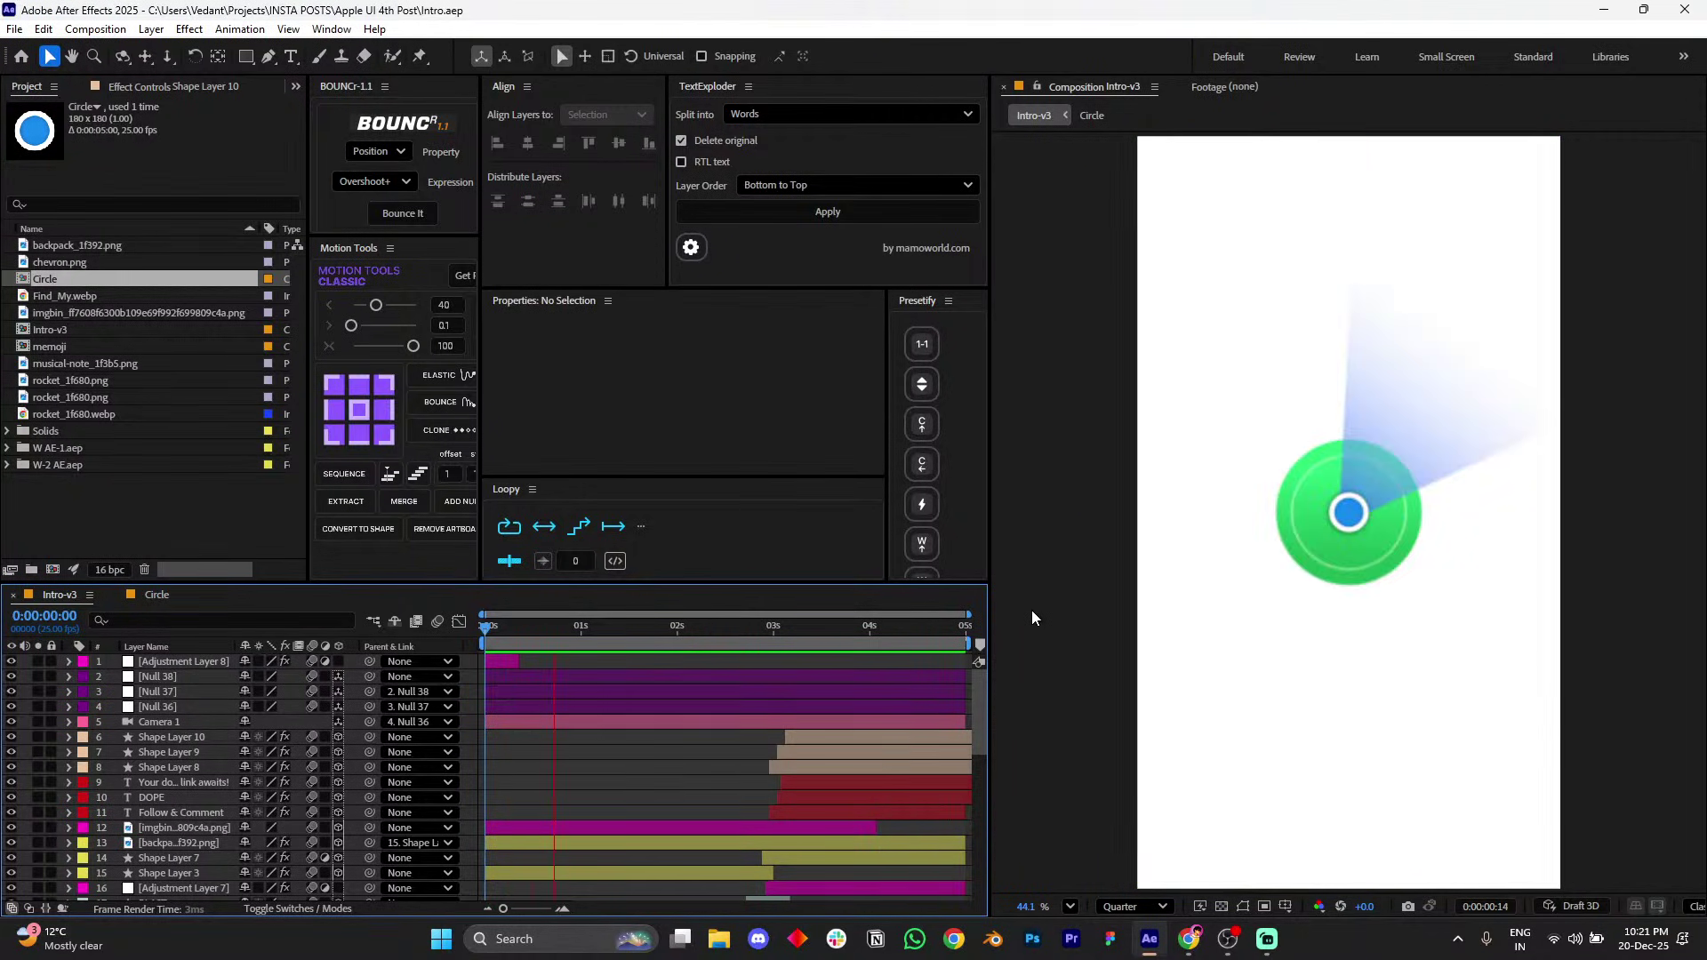
{"action": "key", "text": "space"}
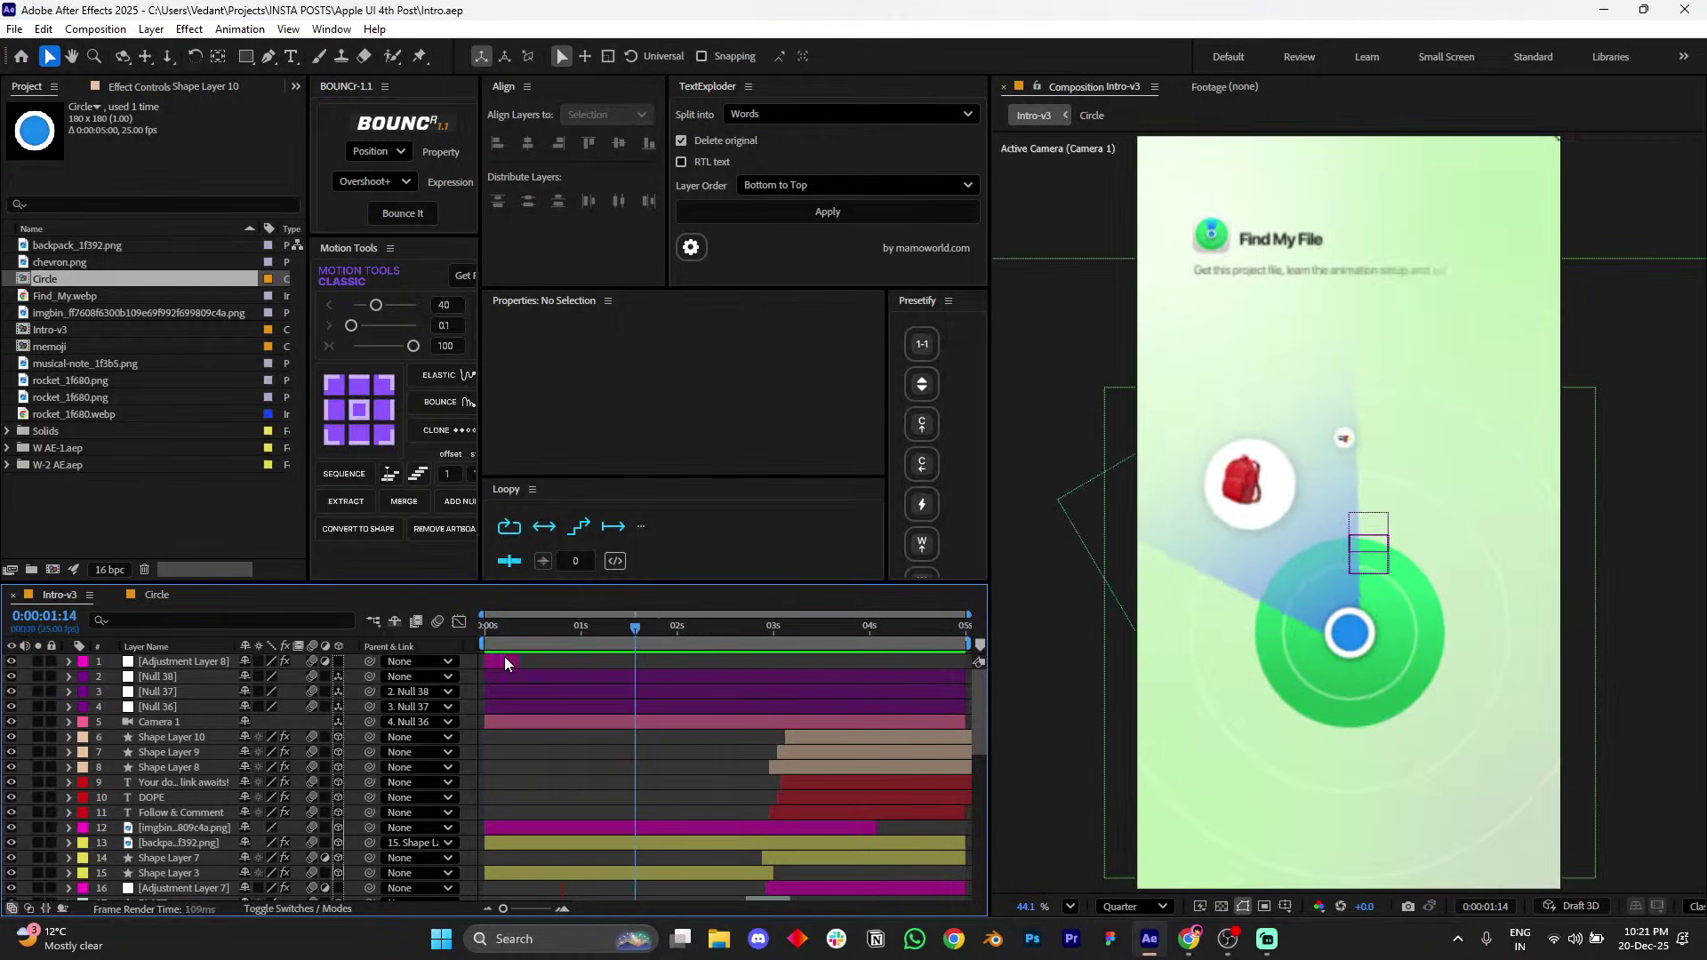
{"action": "key", "text": "Home"}
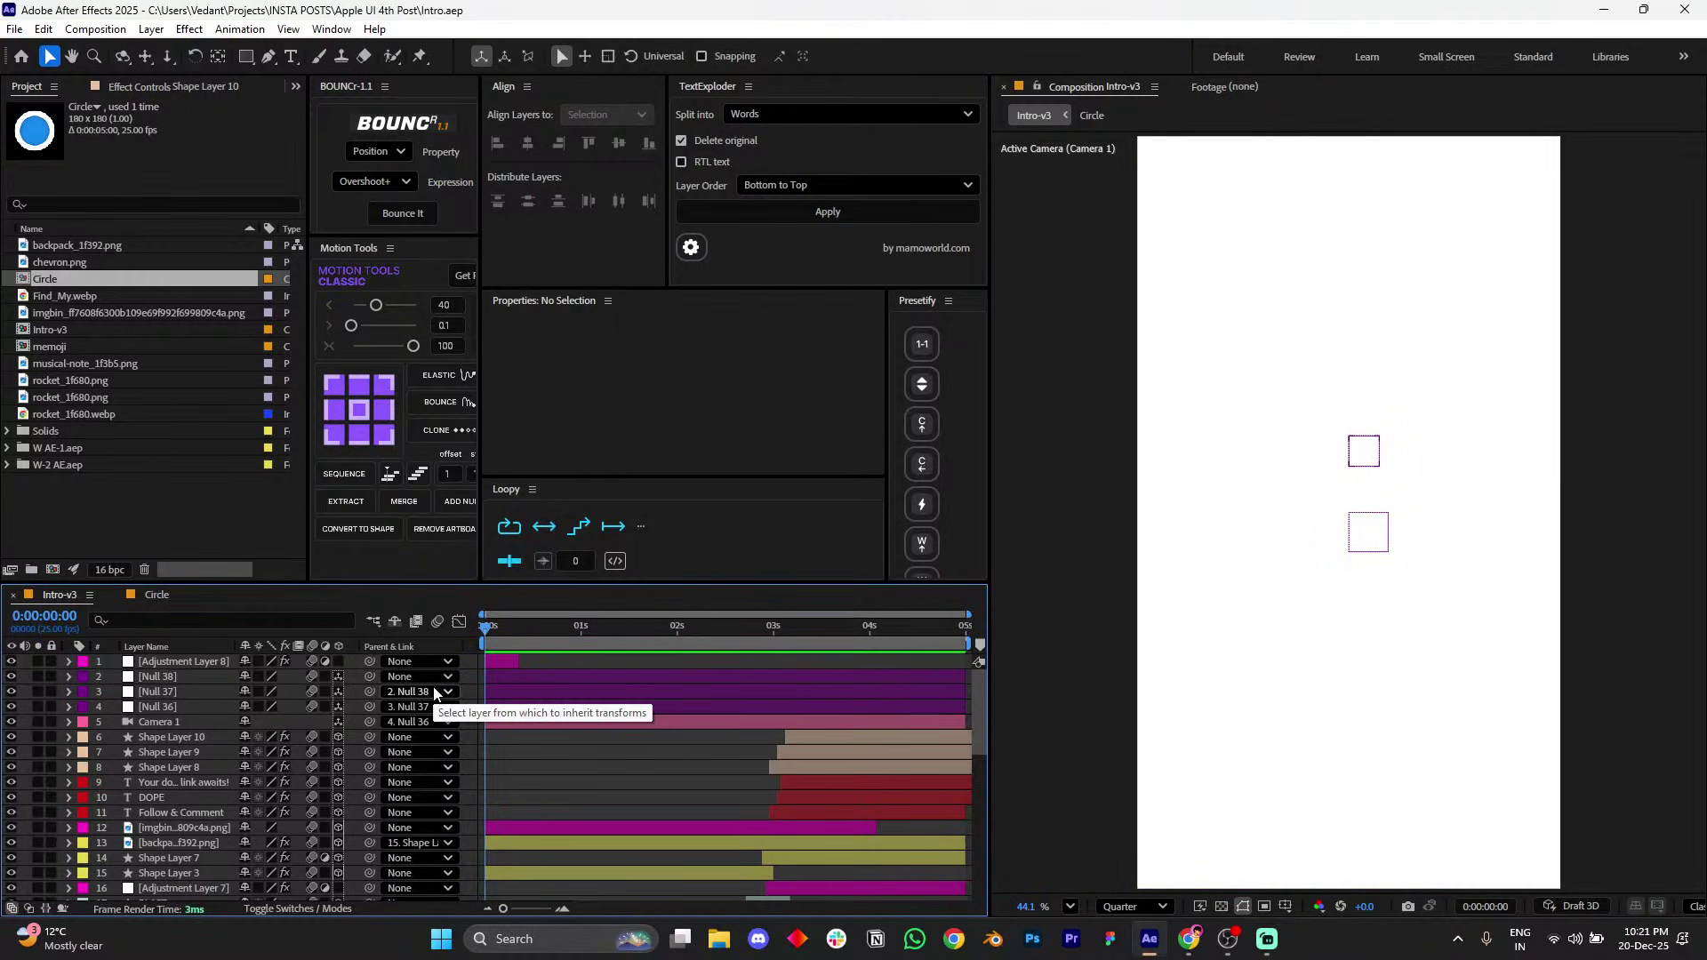
- Select the White Solid 2 background layer at the end of the layer stack and widen the timeline area
{"action": "scroll", "coordinate": [526, 717], "scroll_direction": "down", "scroll_amount": 9}
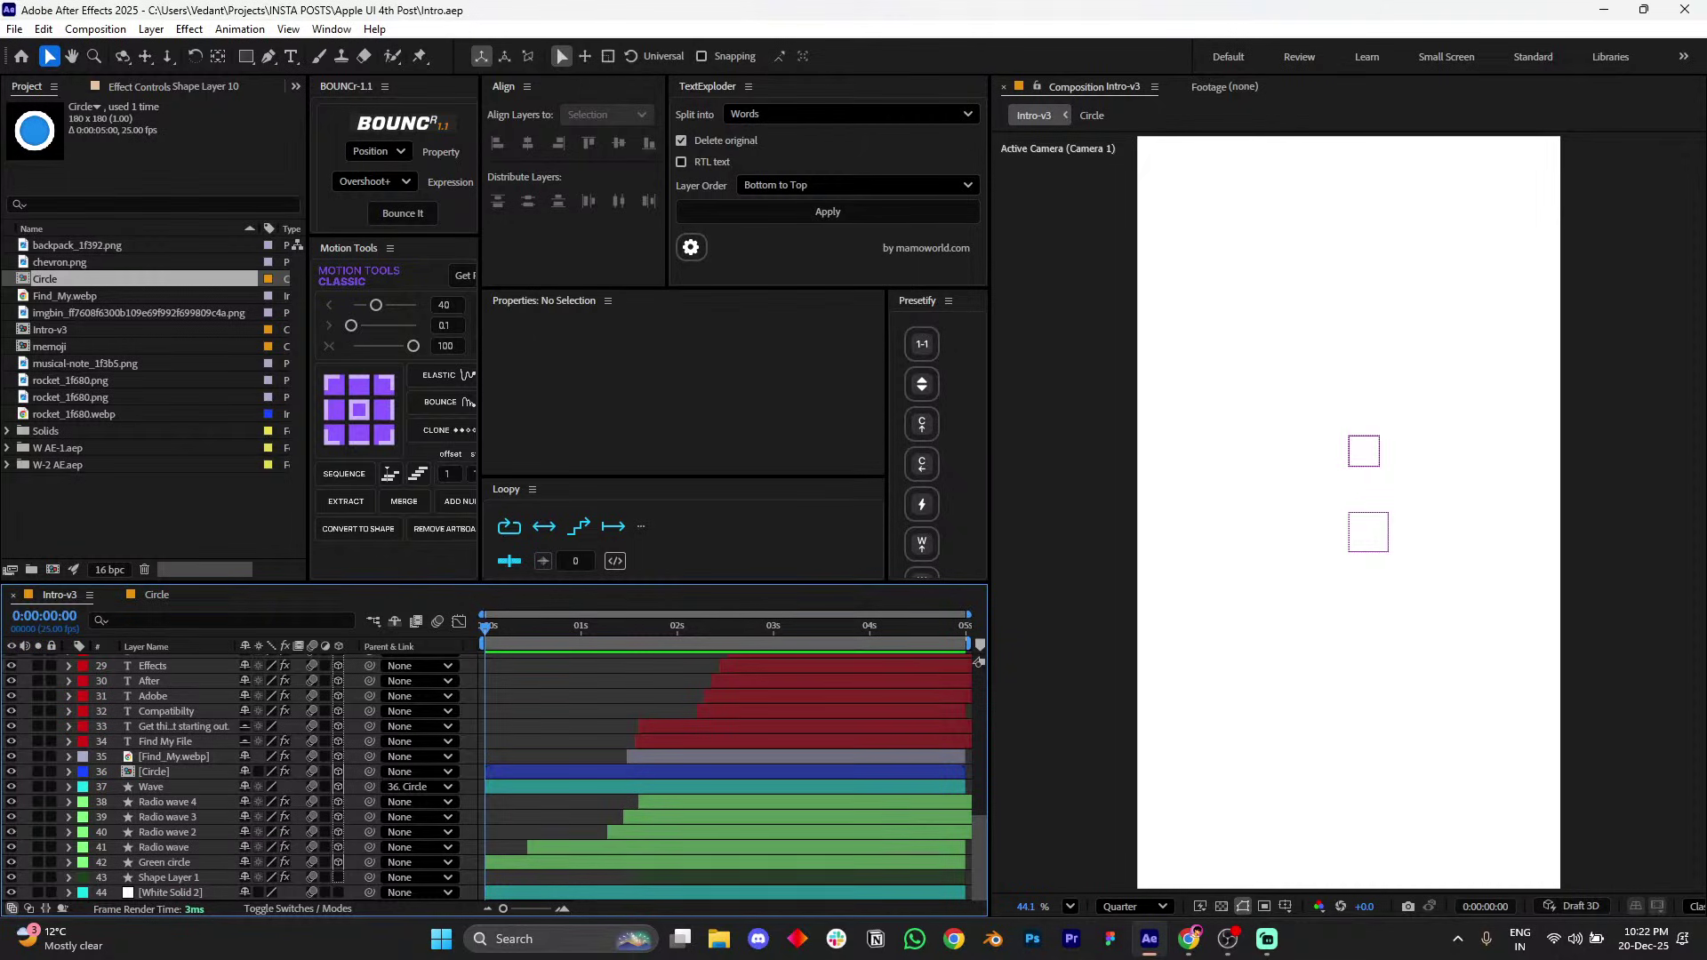
{"action": "mouse_move", "coordinate": [485, 642]}
{"action": "left_mouse_down"}
{"action": "mouse_move", "coordinate": [606, 649]}
{"action": "mouse_move", "coordinate": [484, 654]}
{"action": "left_mouse_up"}
{"action": "left_click", "coordinate": [541, 892]}
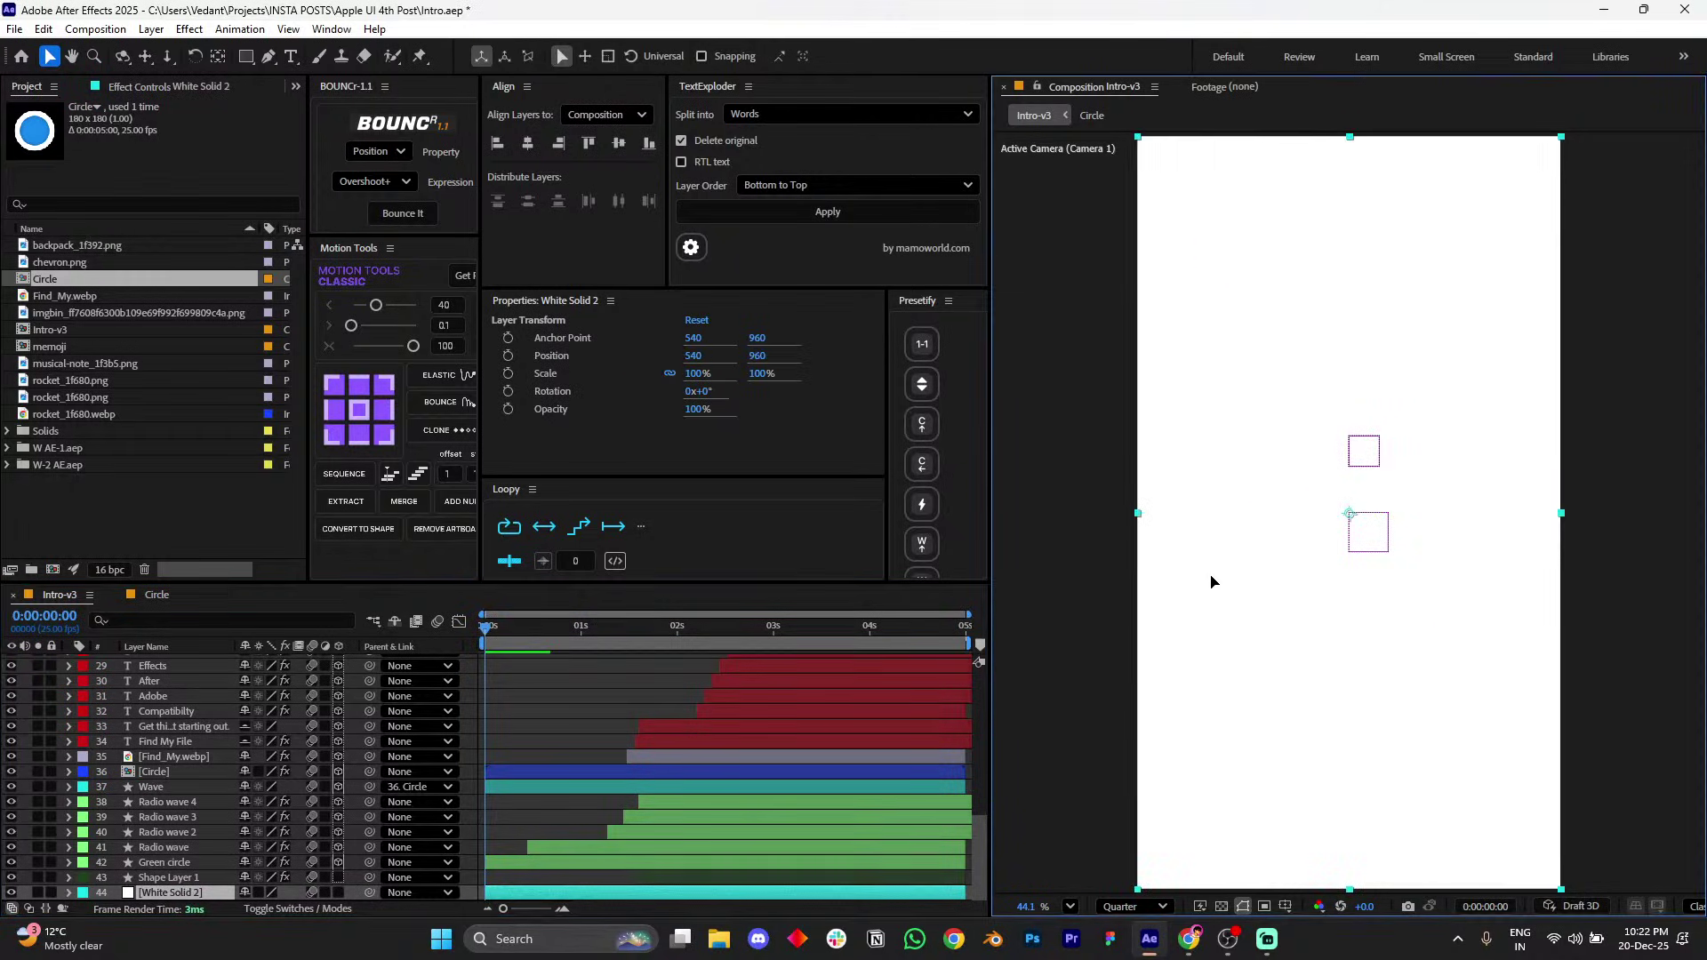
{"action": "key", "text": "ctrl+Home"}
{"action": "left_click_drag", "start_coordinate": [991, 579], "coordinate": [1037, 579]}
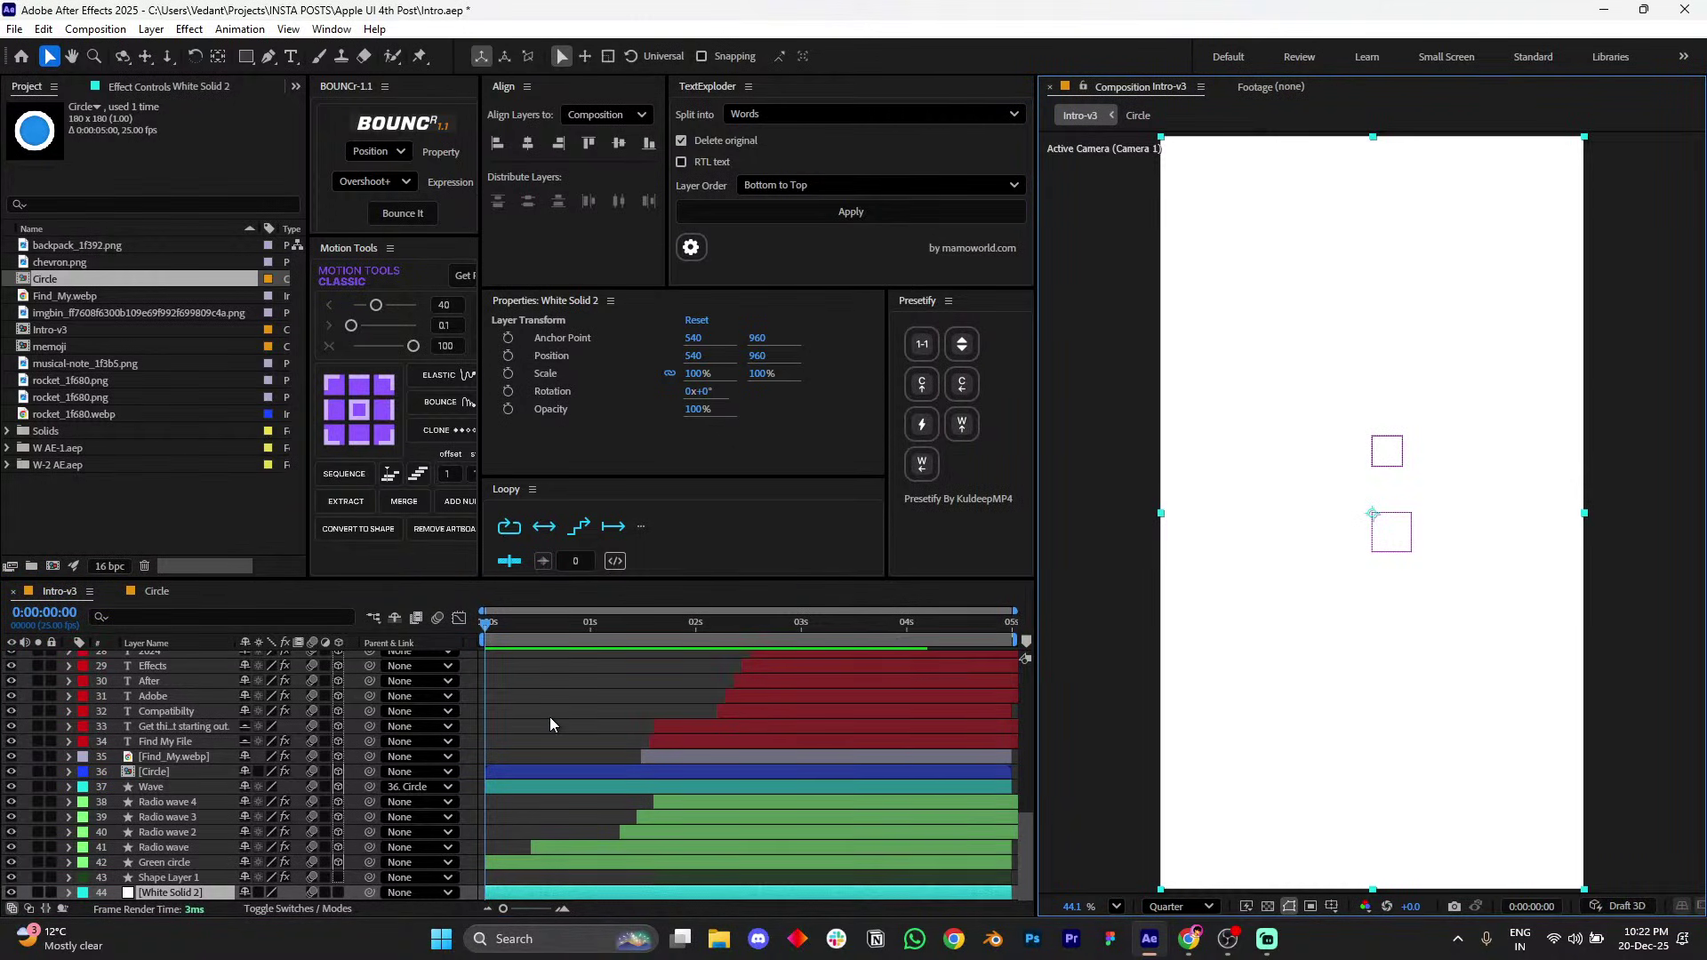
- Select Shape Layer 1 and go through the animation to examine the background change, the icons and the DOPE card
{"action": "left_click", "coordinate": [177, 877]}
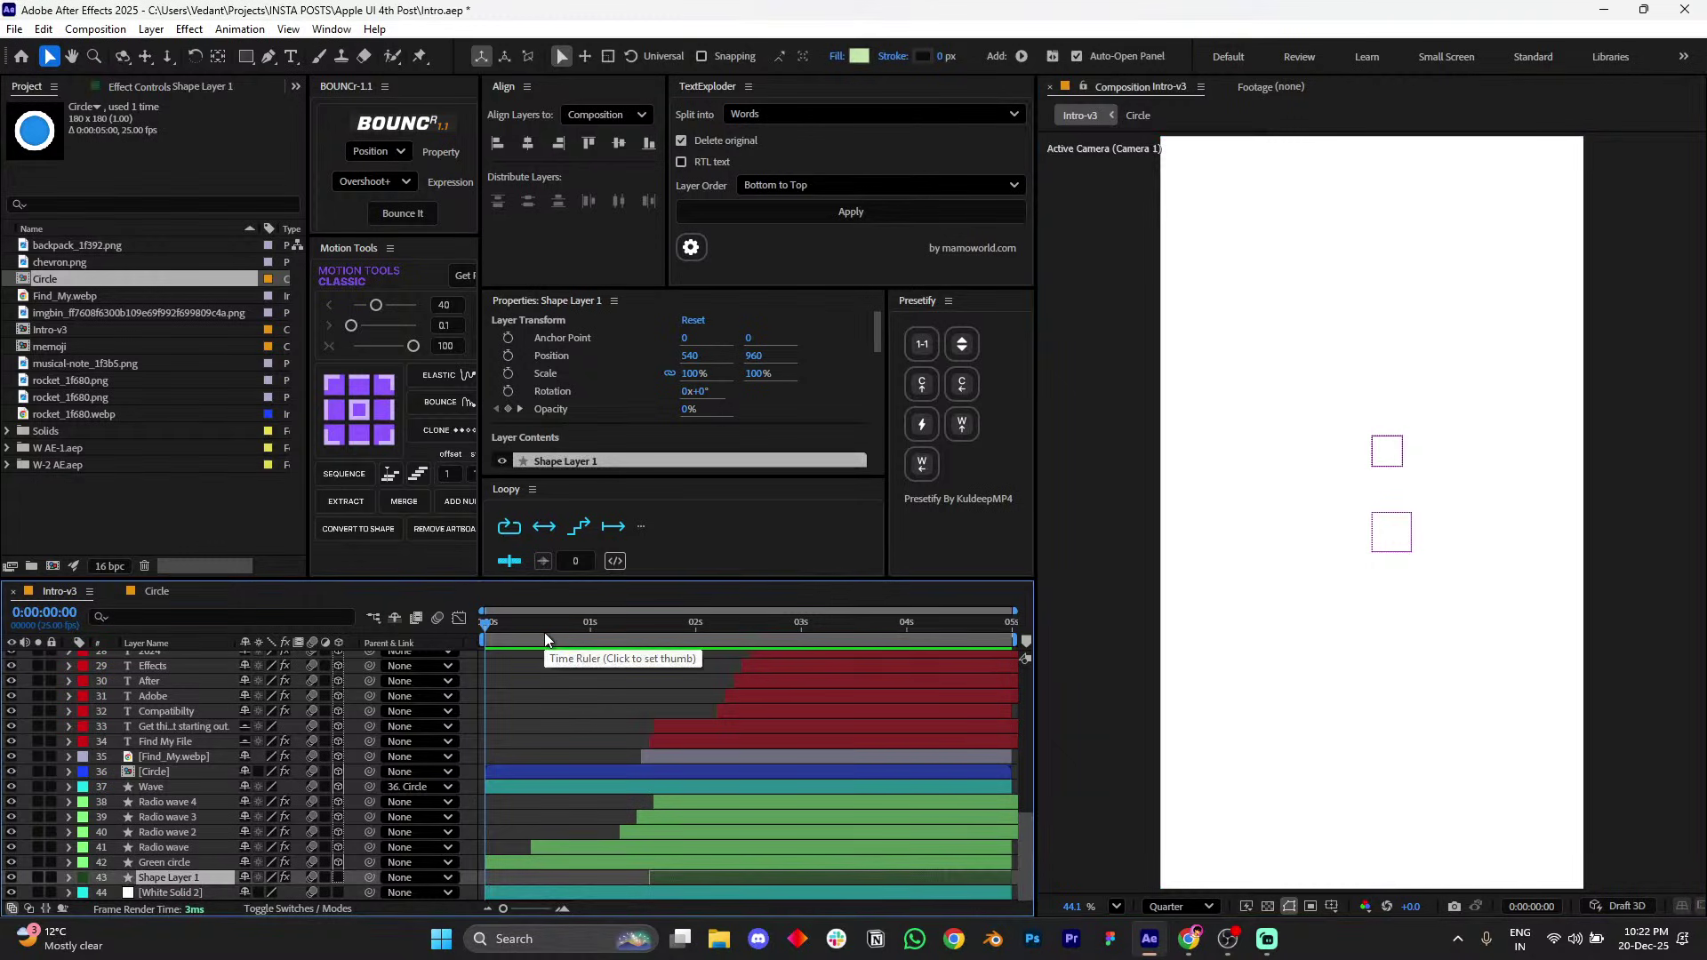
{"action": "left_click_drag", "start_coordinate": [549, 625], "coordinate": [610, 622]}
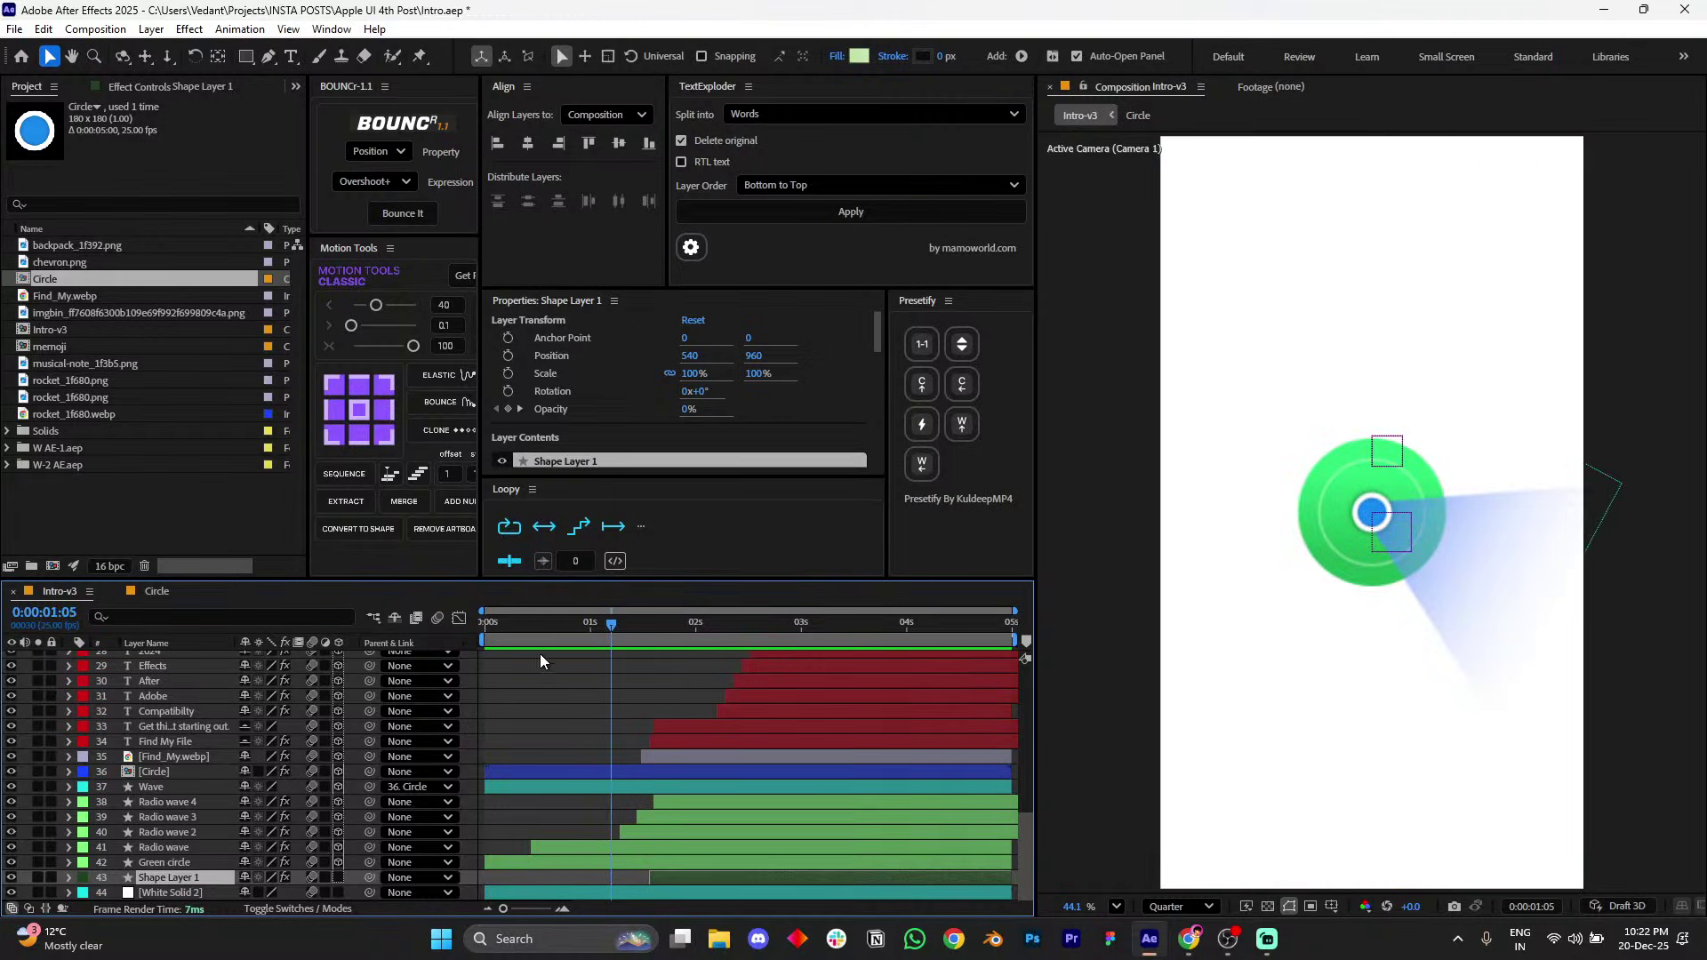
{"action": "left_click_drag", "start_coordinate": [592, 627], "coordinate": [530, 636]}
{"action": "key", "text": "space"}
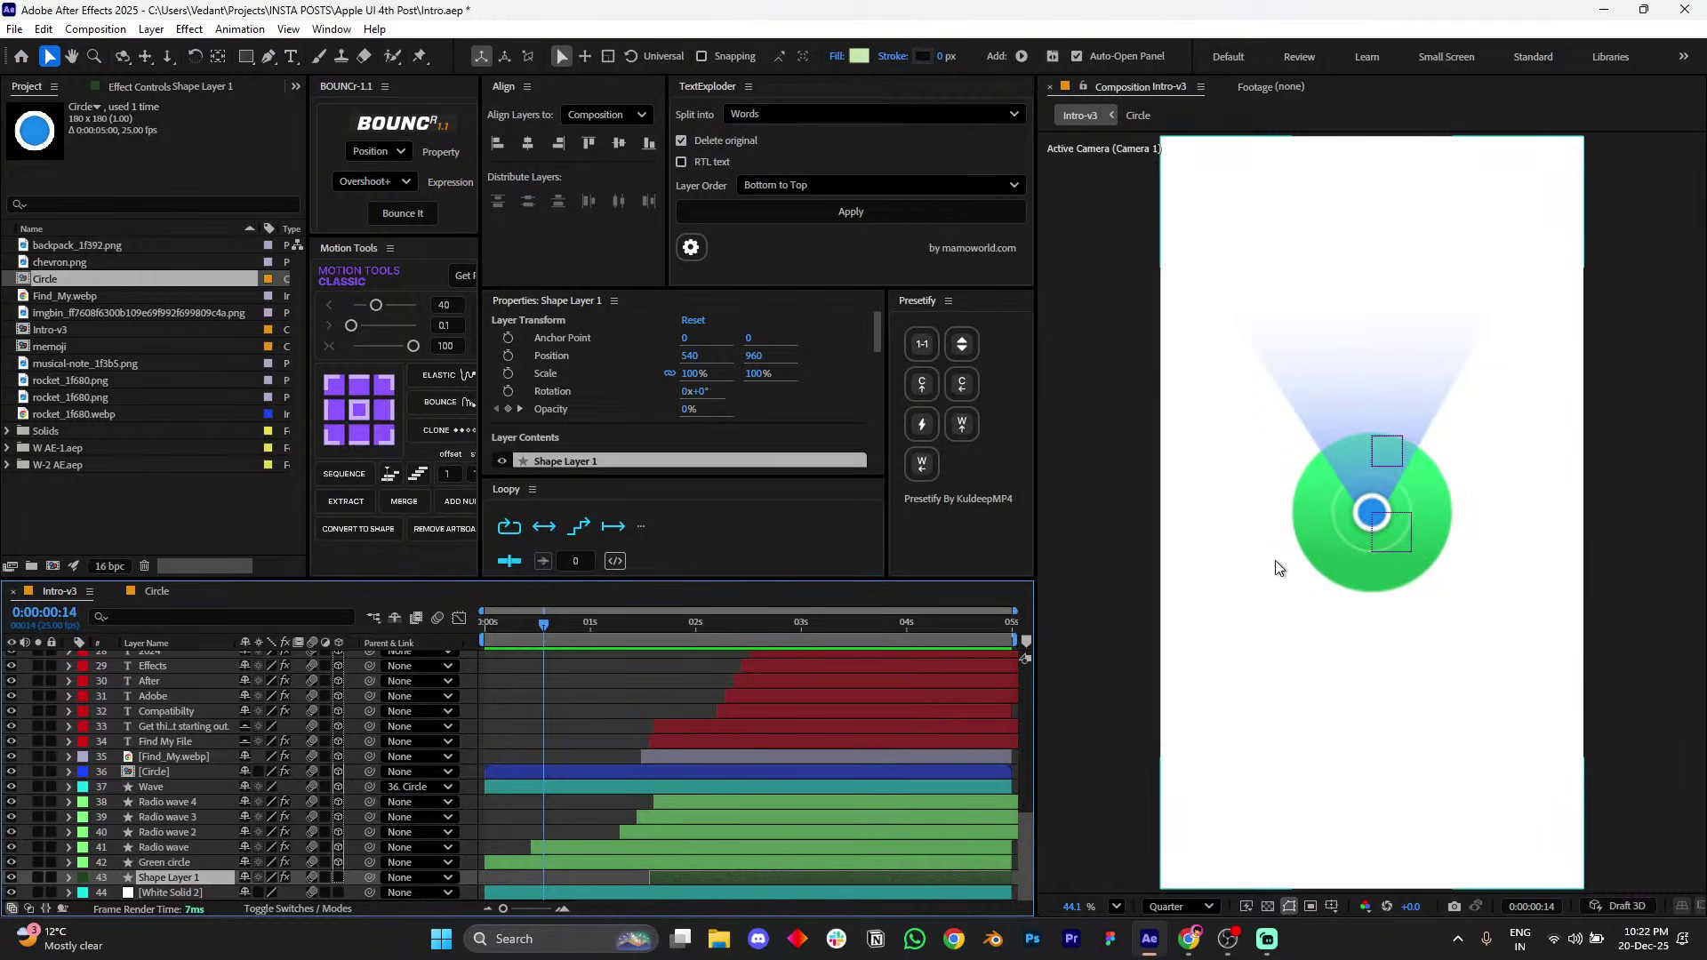
{"action": "left_click_drag", "start_coordinate": [569, 627], "coordinate": [721, 625]}
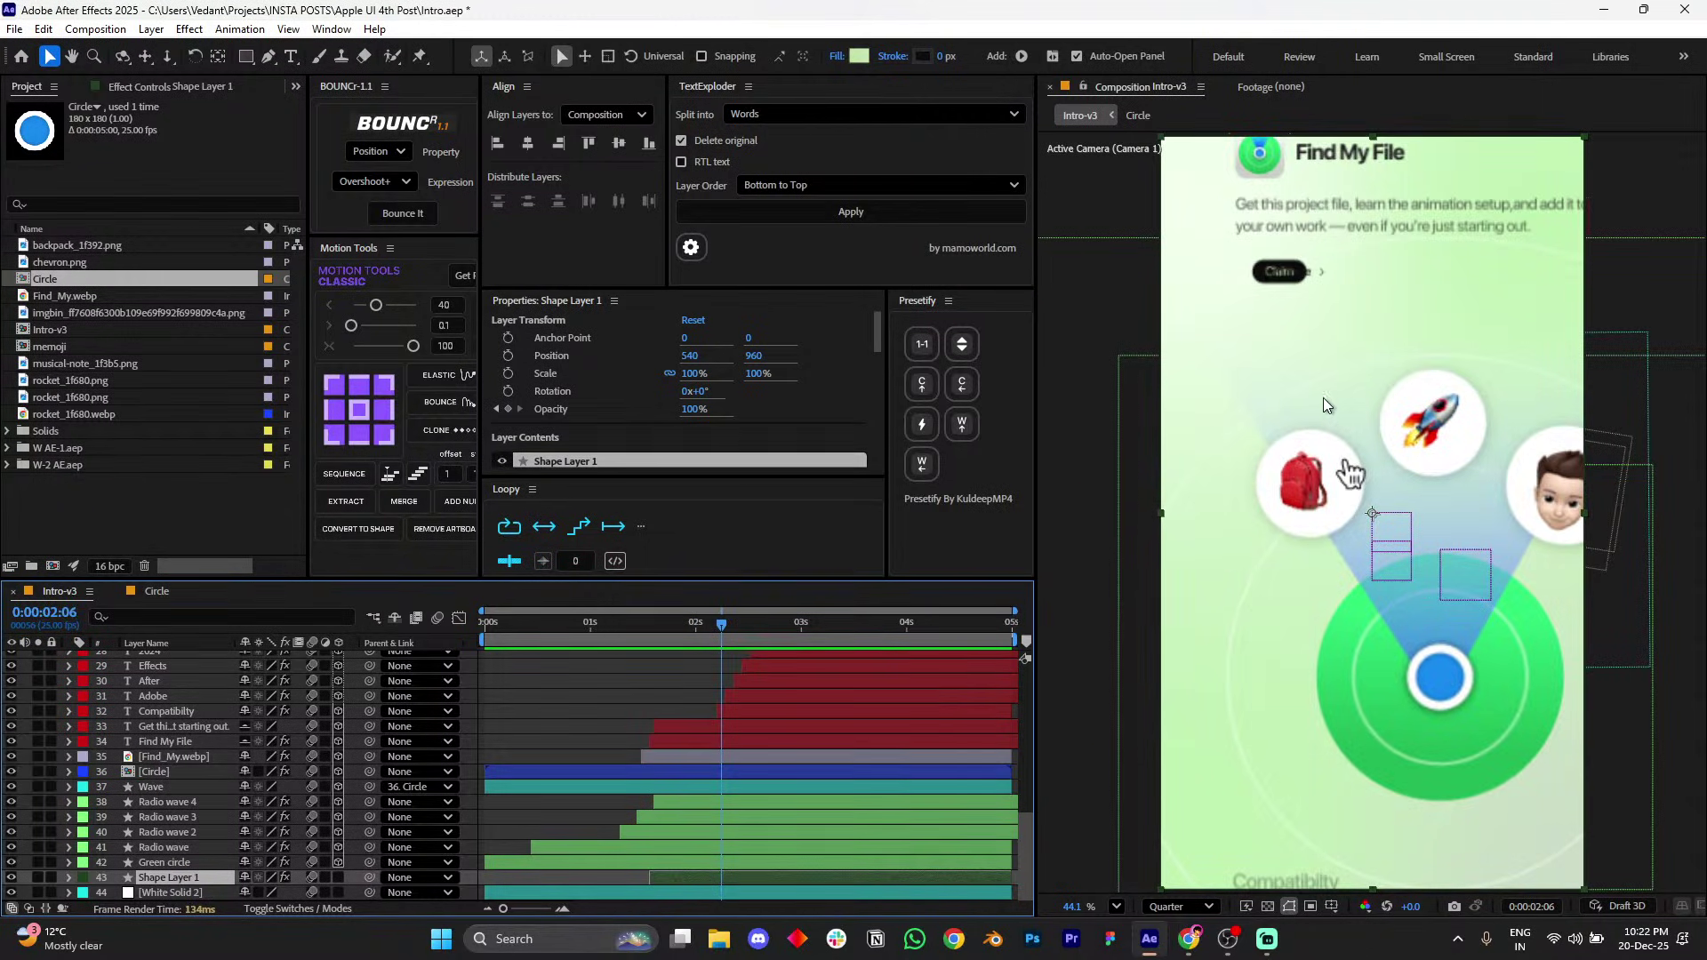
{"action": "left_click", "coordinate": [752, 627]}
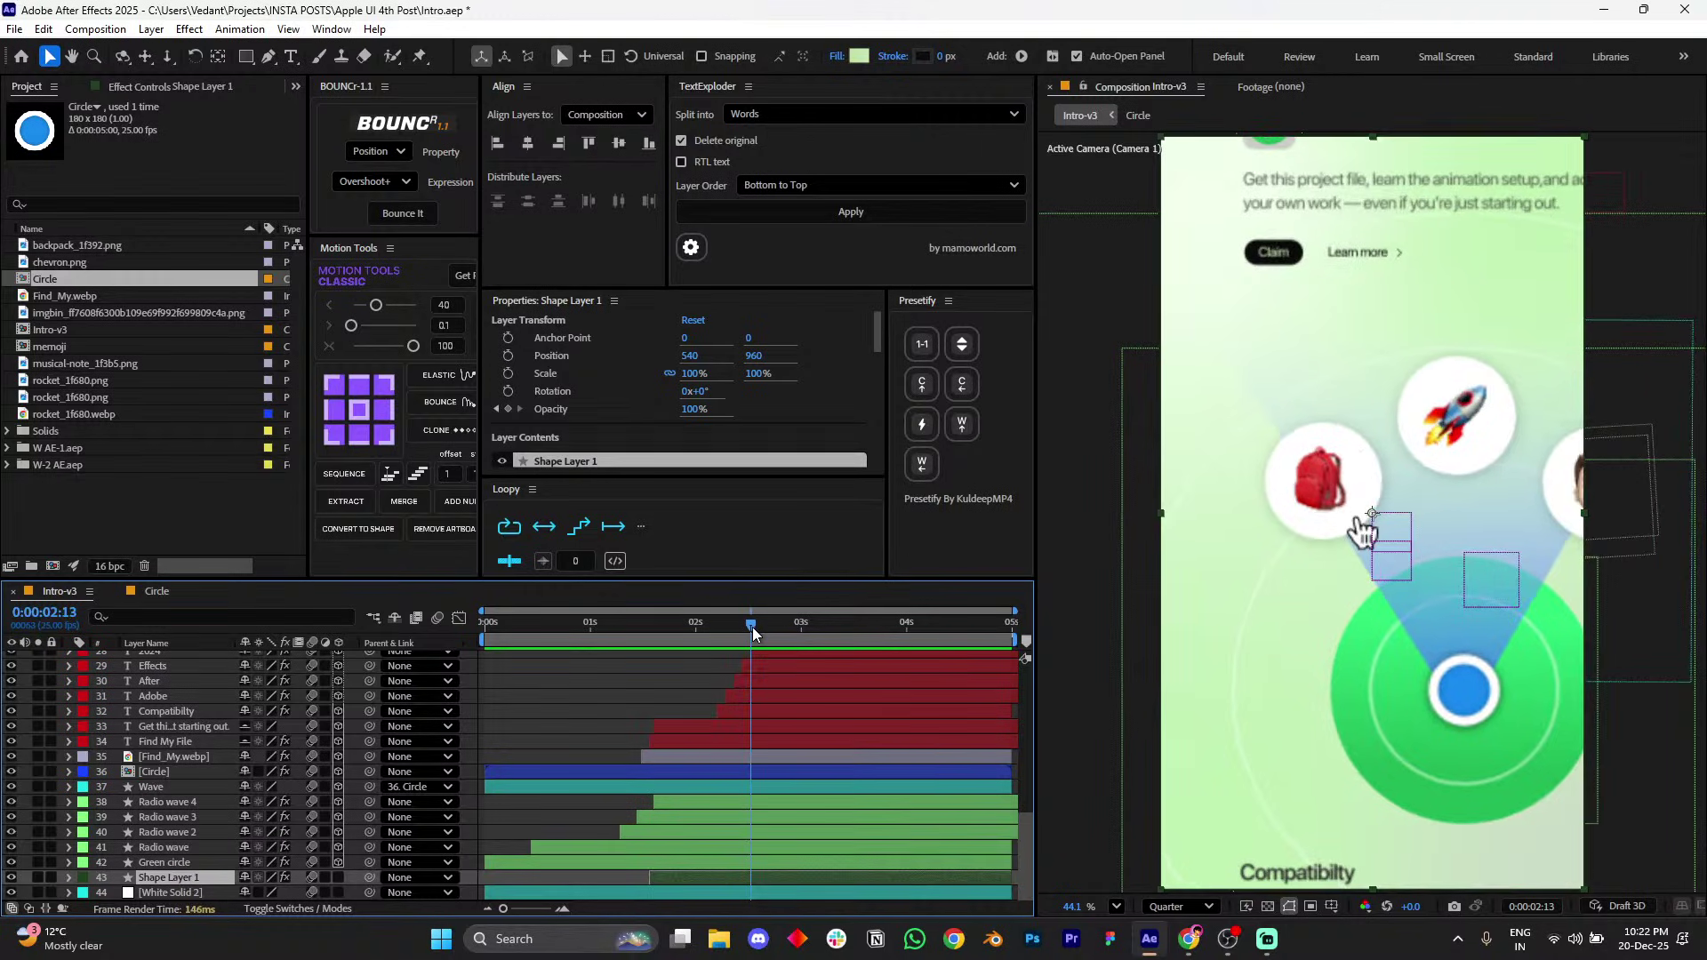
{"action": "left_click_drag", "start_coordinate": [753, 627], "coordinate": [762, 633]}
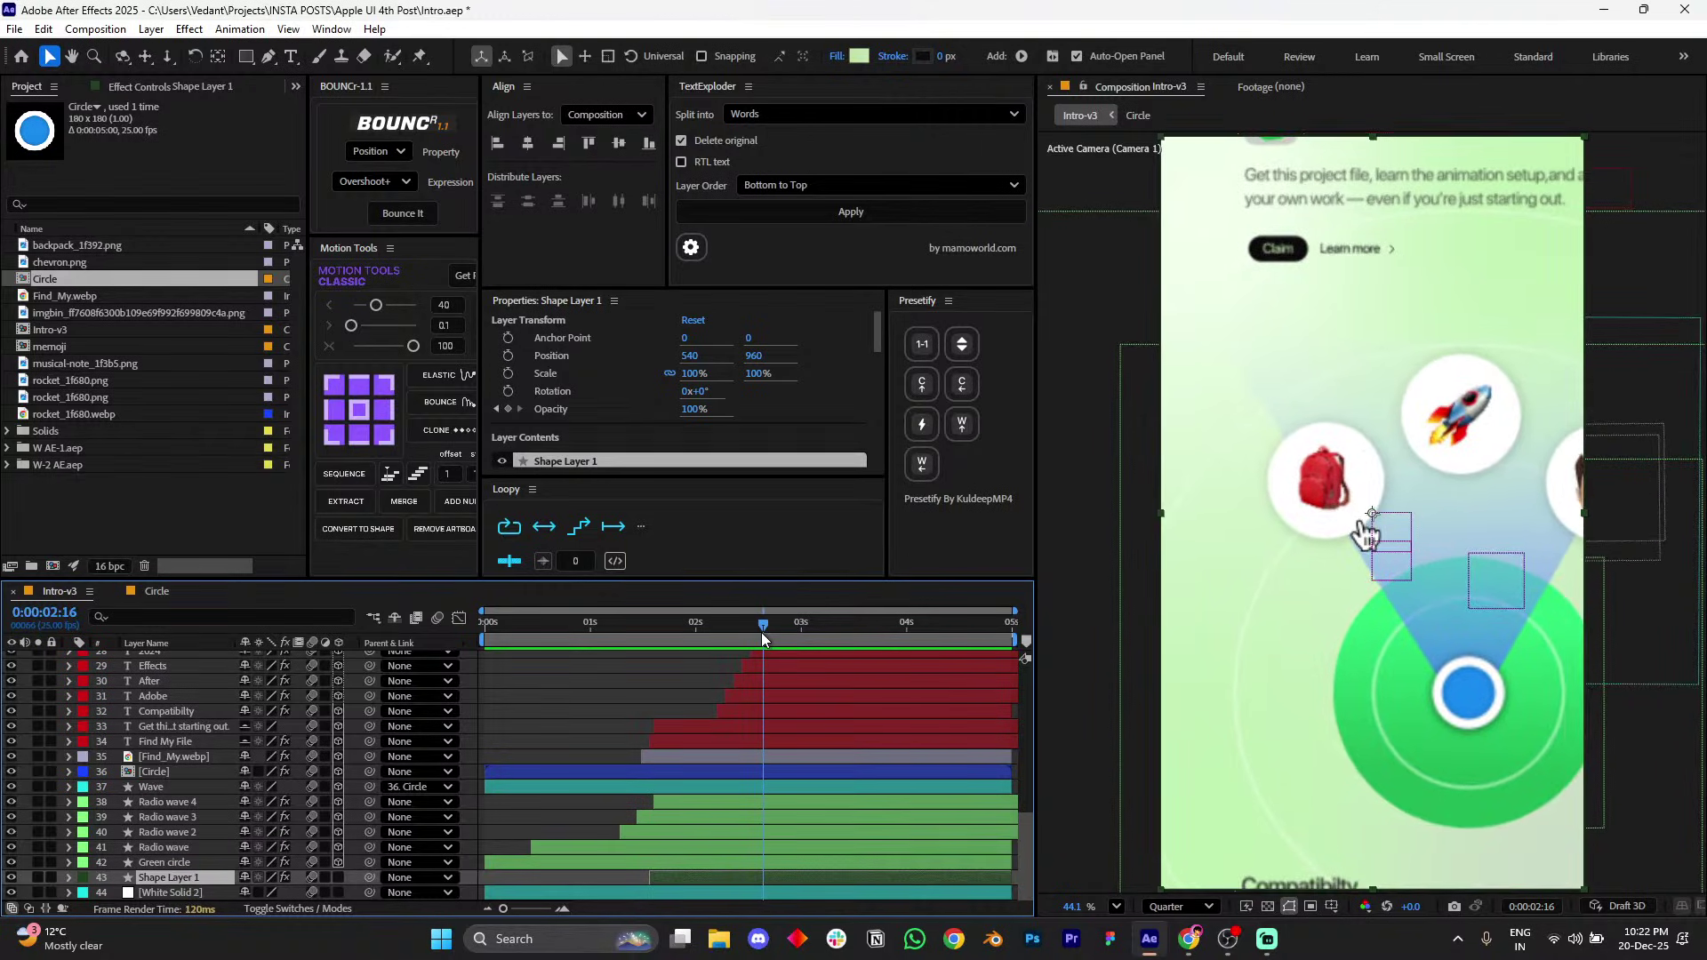
{"action": "key", "text": "space"}
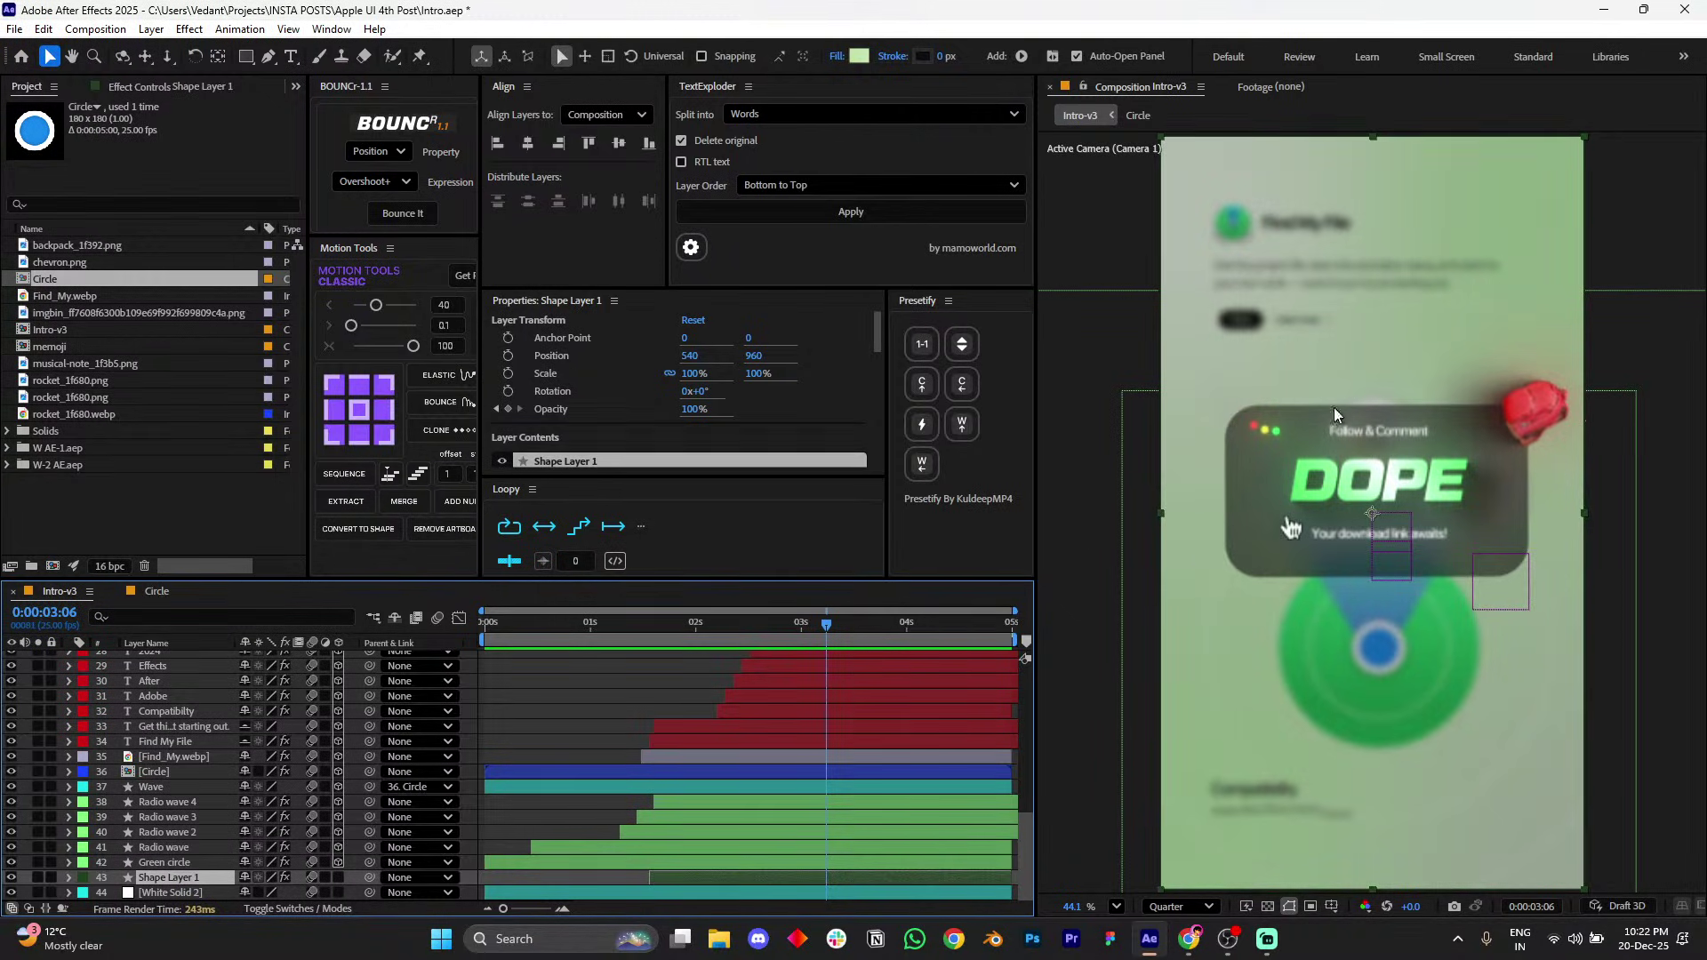
- Replay the opening second from the first frame to examine the pulsing green circle and the rotating wave
{"action": "key", "text": "Home"}
{"action": "key", "text": "space"}
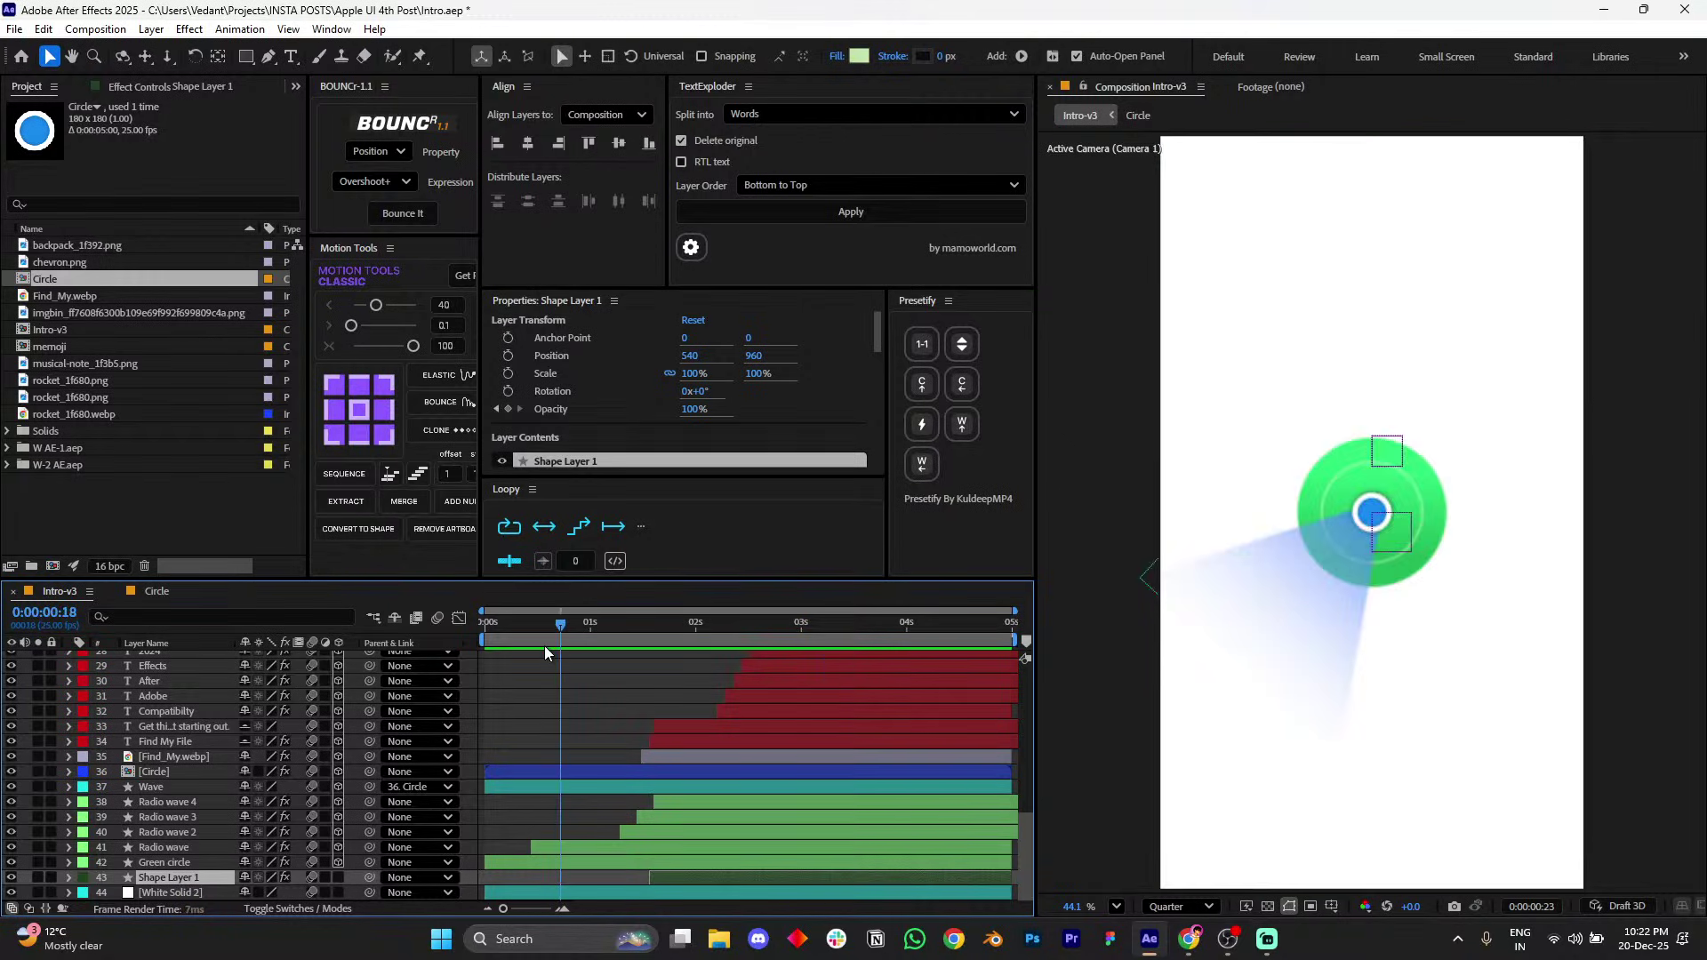
{"action": "key", "text": "space"}
{"action": "key", "text": "space"}
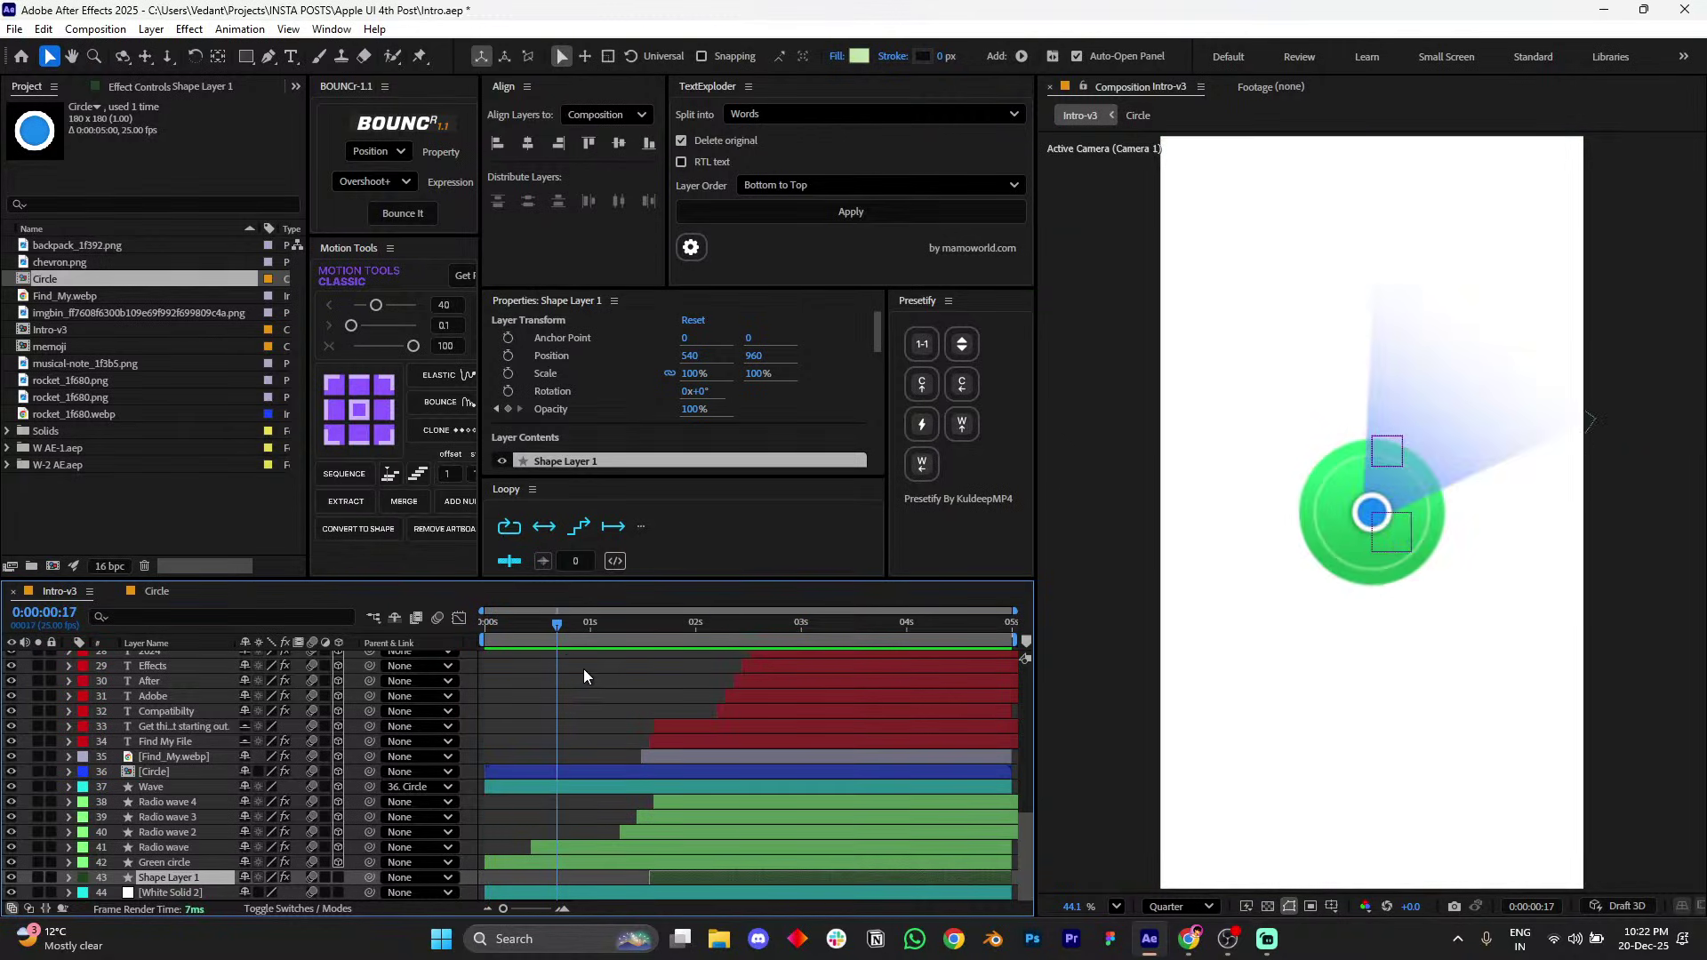
{"action": "key", "text": "space"}
{"action": "key", "text": "space"}
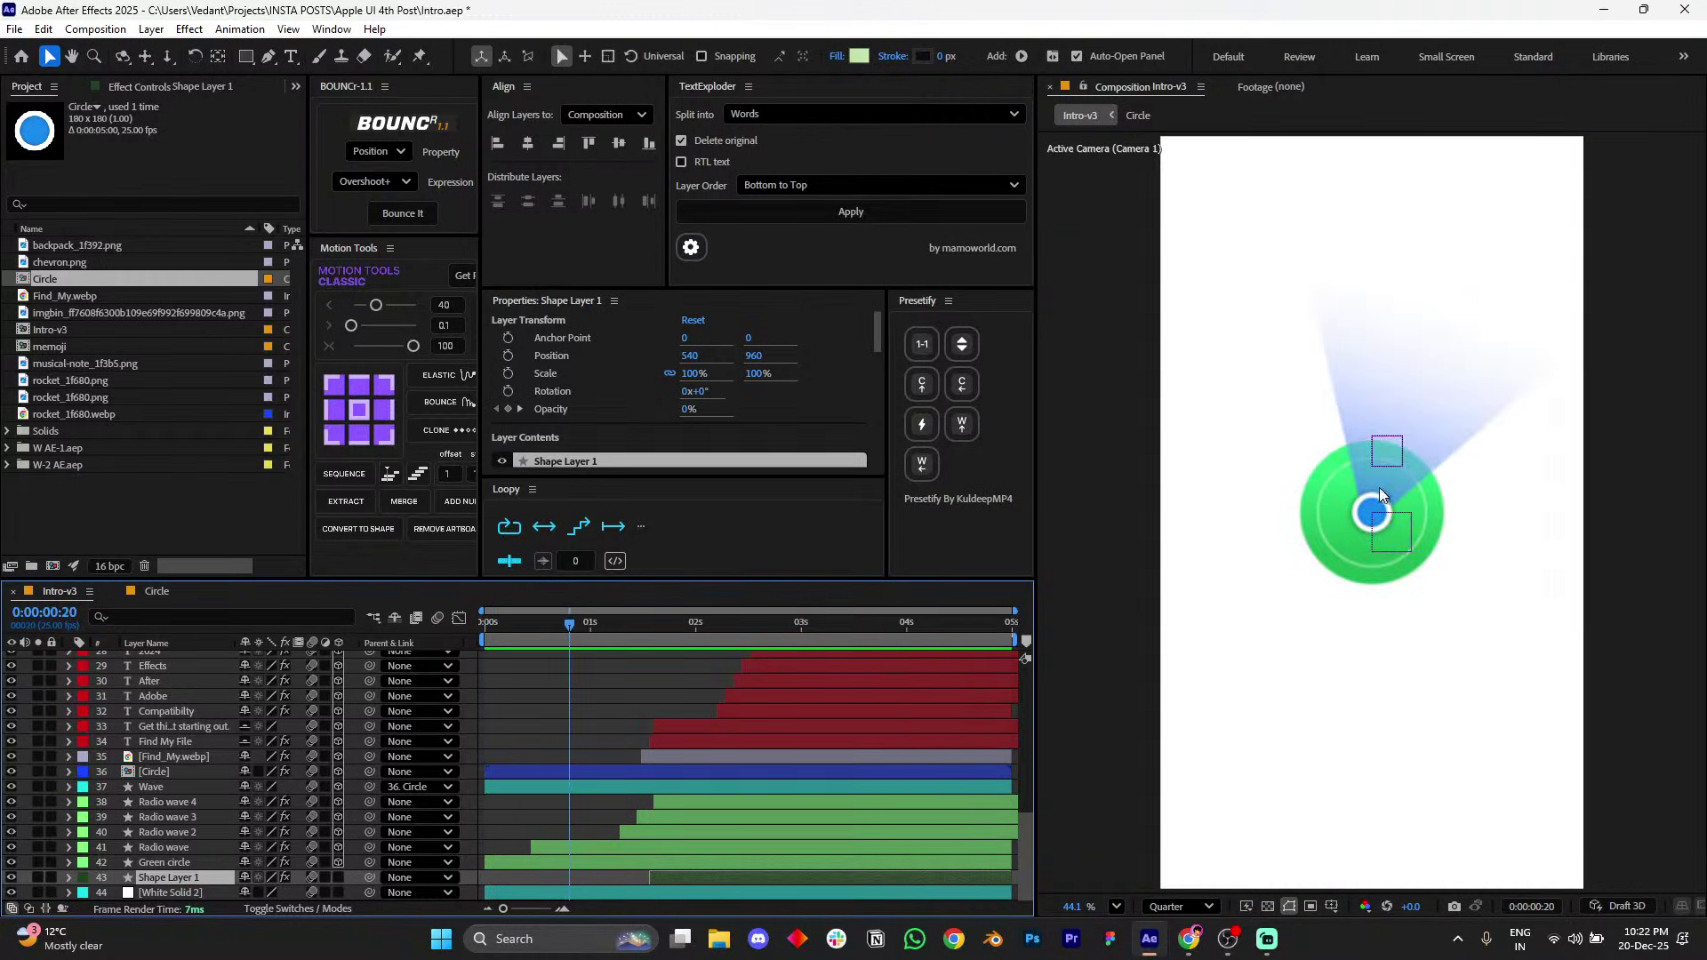
- Scrub from about 0:00:01:18 to 0:00:02:08 to examine the icon reveals, the cursor and the camera move
{"action": "left_click_drag", "start_coordinate": [551, 632], "coordinate": [666, 633]}
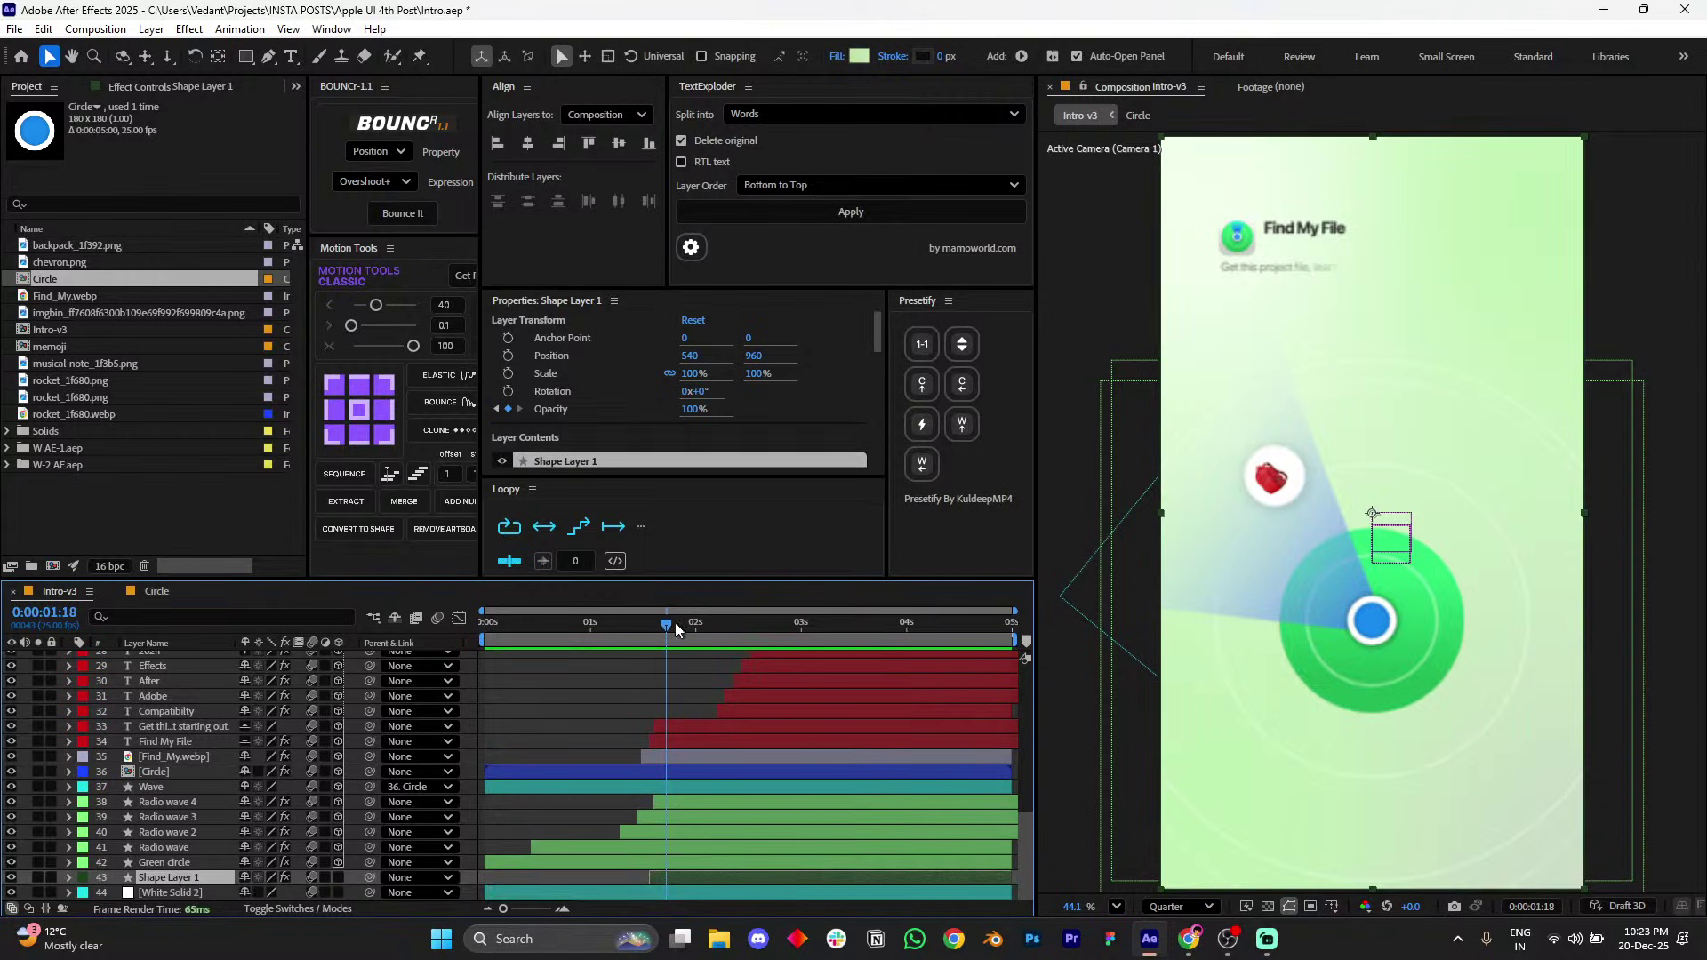
{"action": "left_click_drag", "start_coordinate": [662, 640], "coordinate": [679, 631]}
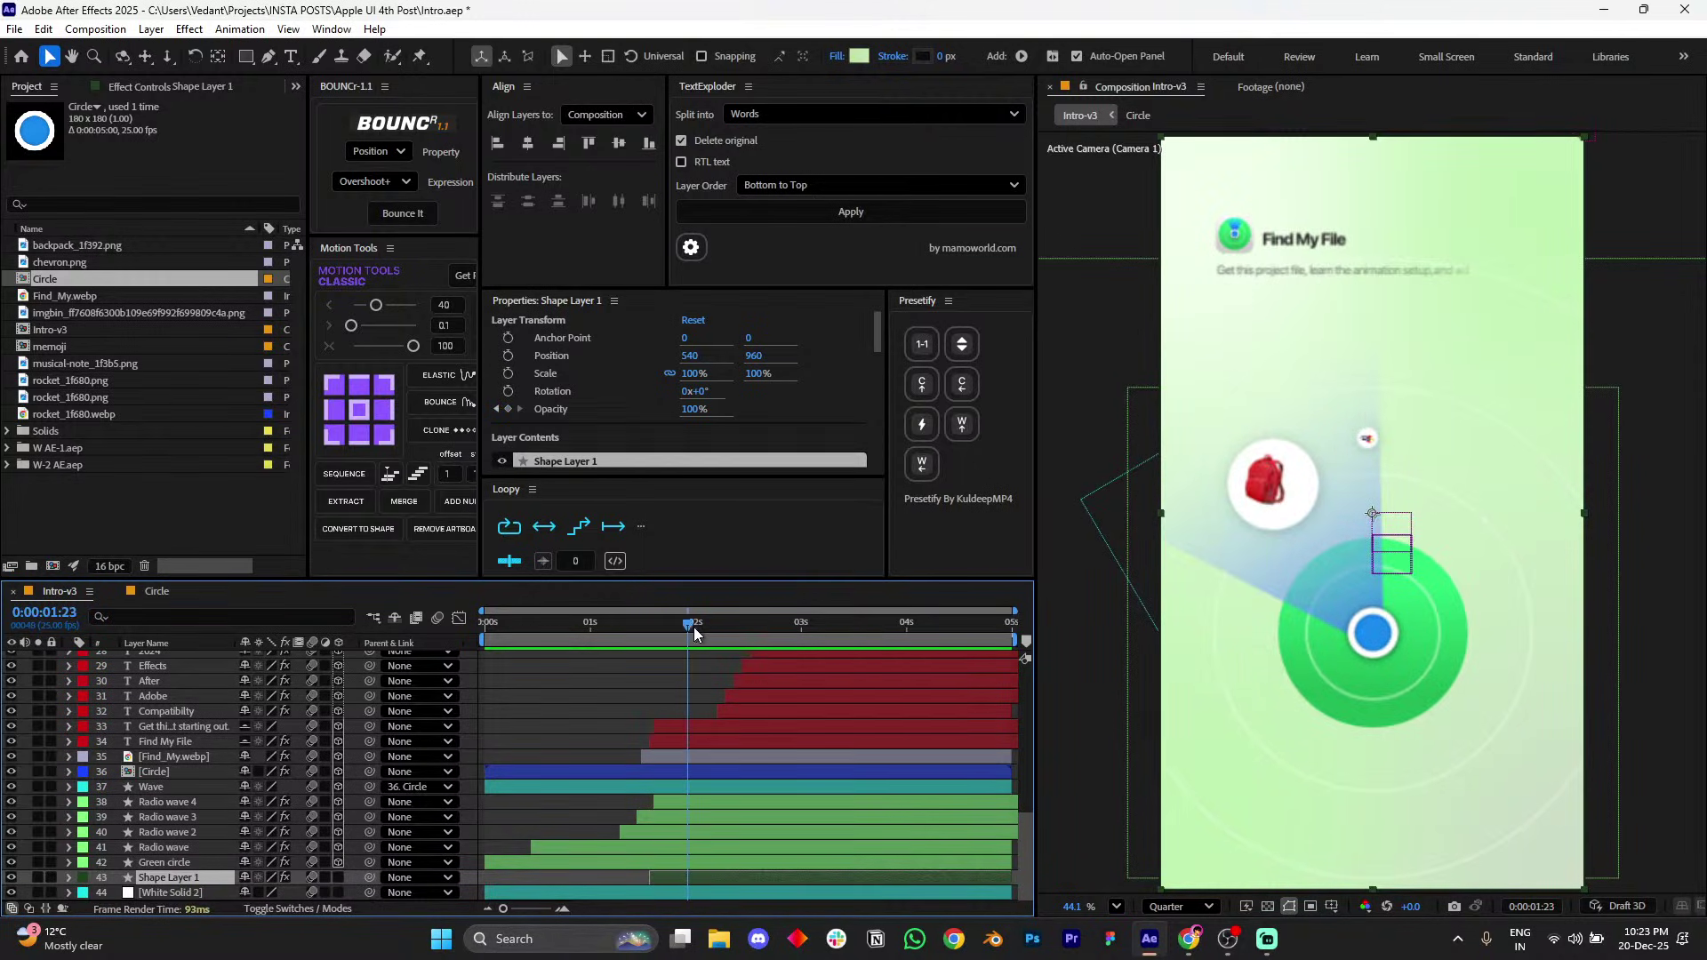
{"action": "left_click_drag", "start_coordinate": [694, 627], "coordinate": [727, 621]}
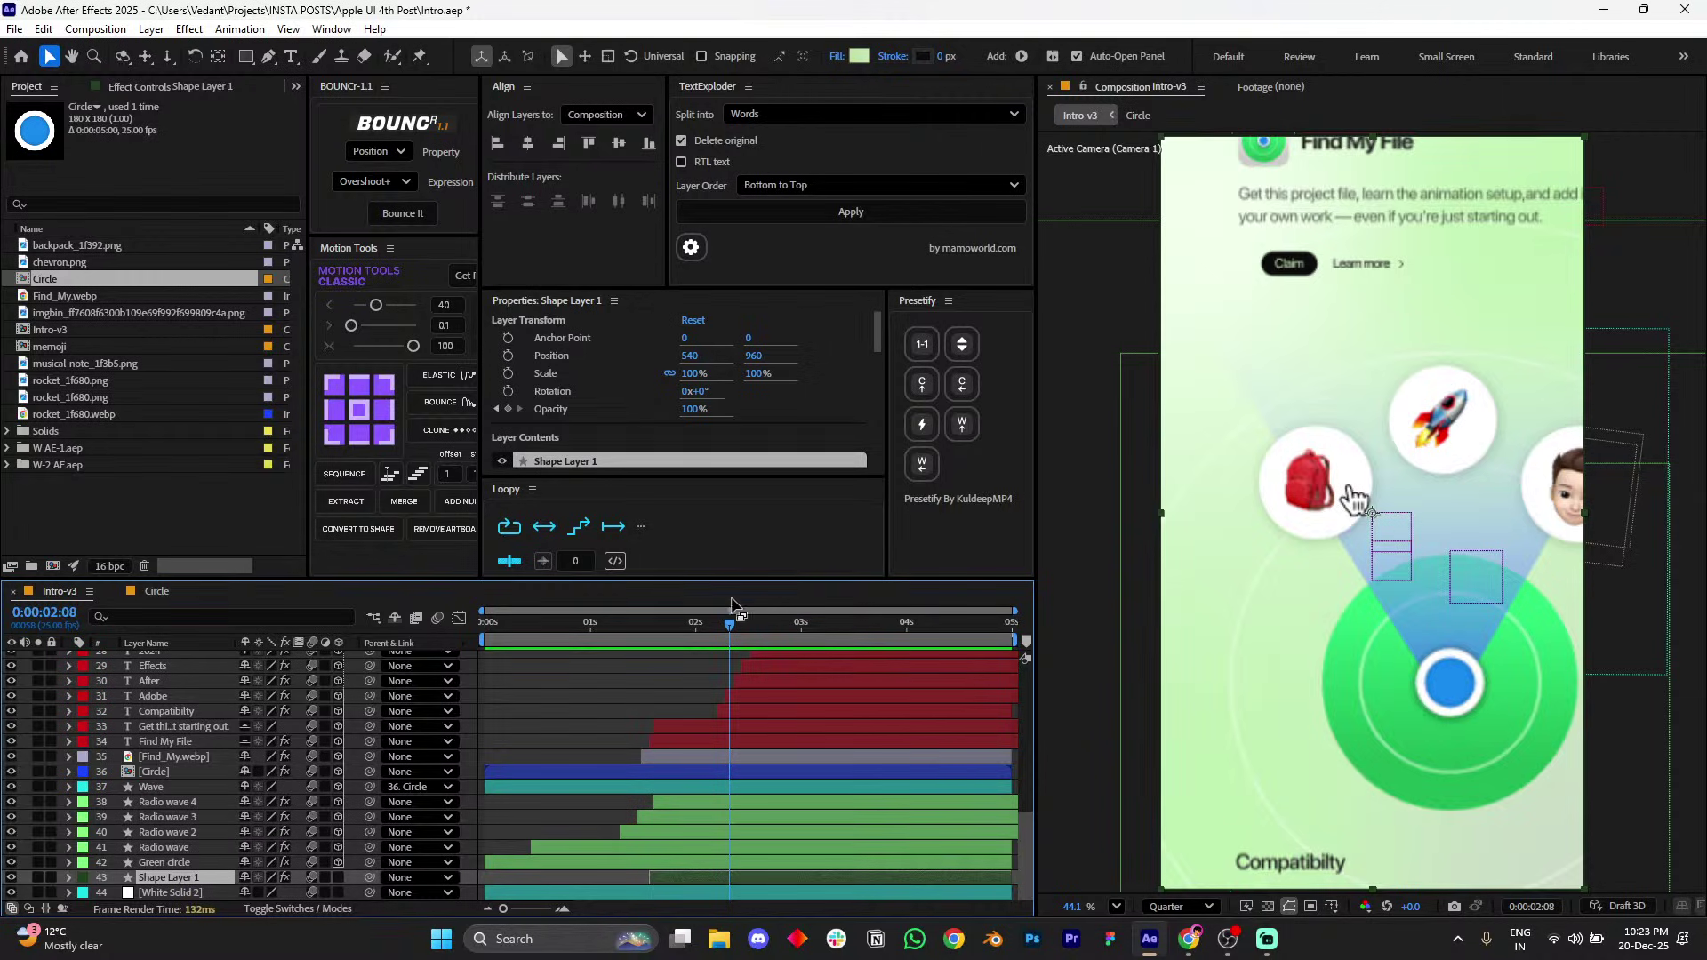
{"action": "left_click_drag", "start_coordinate": [734, 627], "coordinate": [697, 626]}
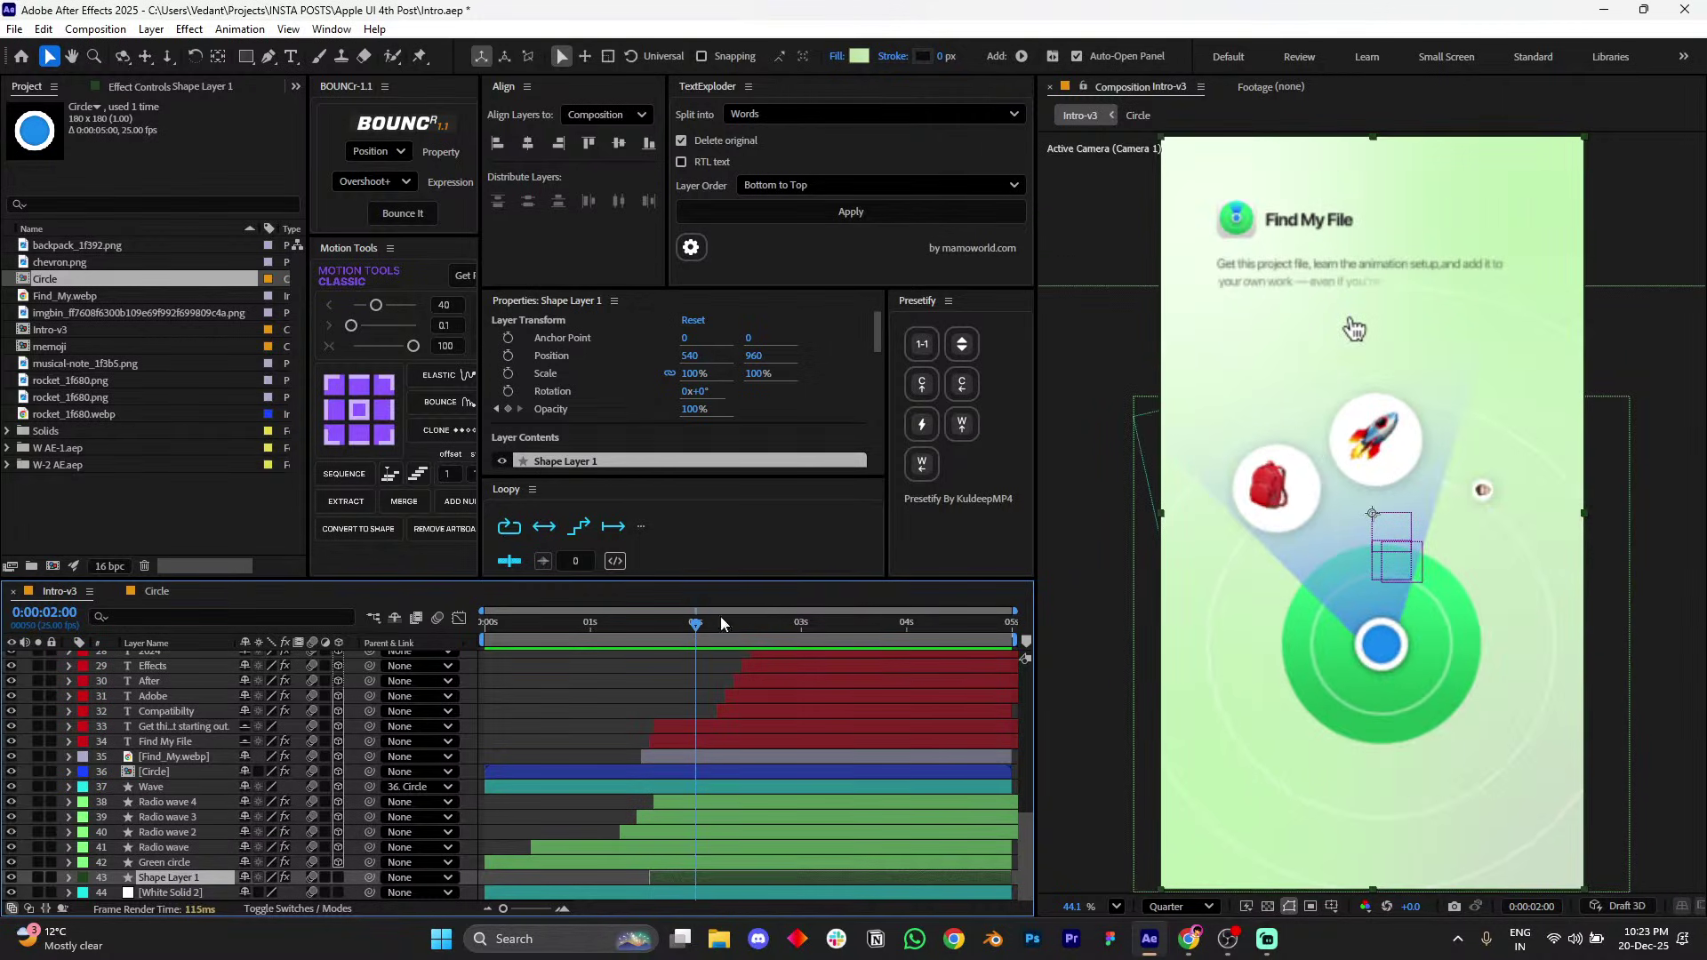
{"action": "key", "text": "Page_Up"}
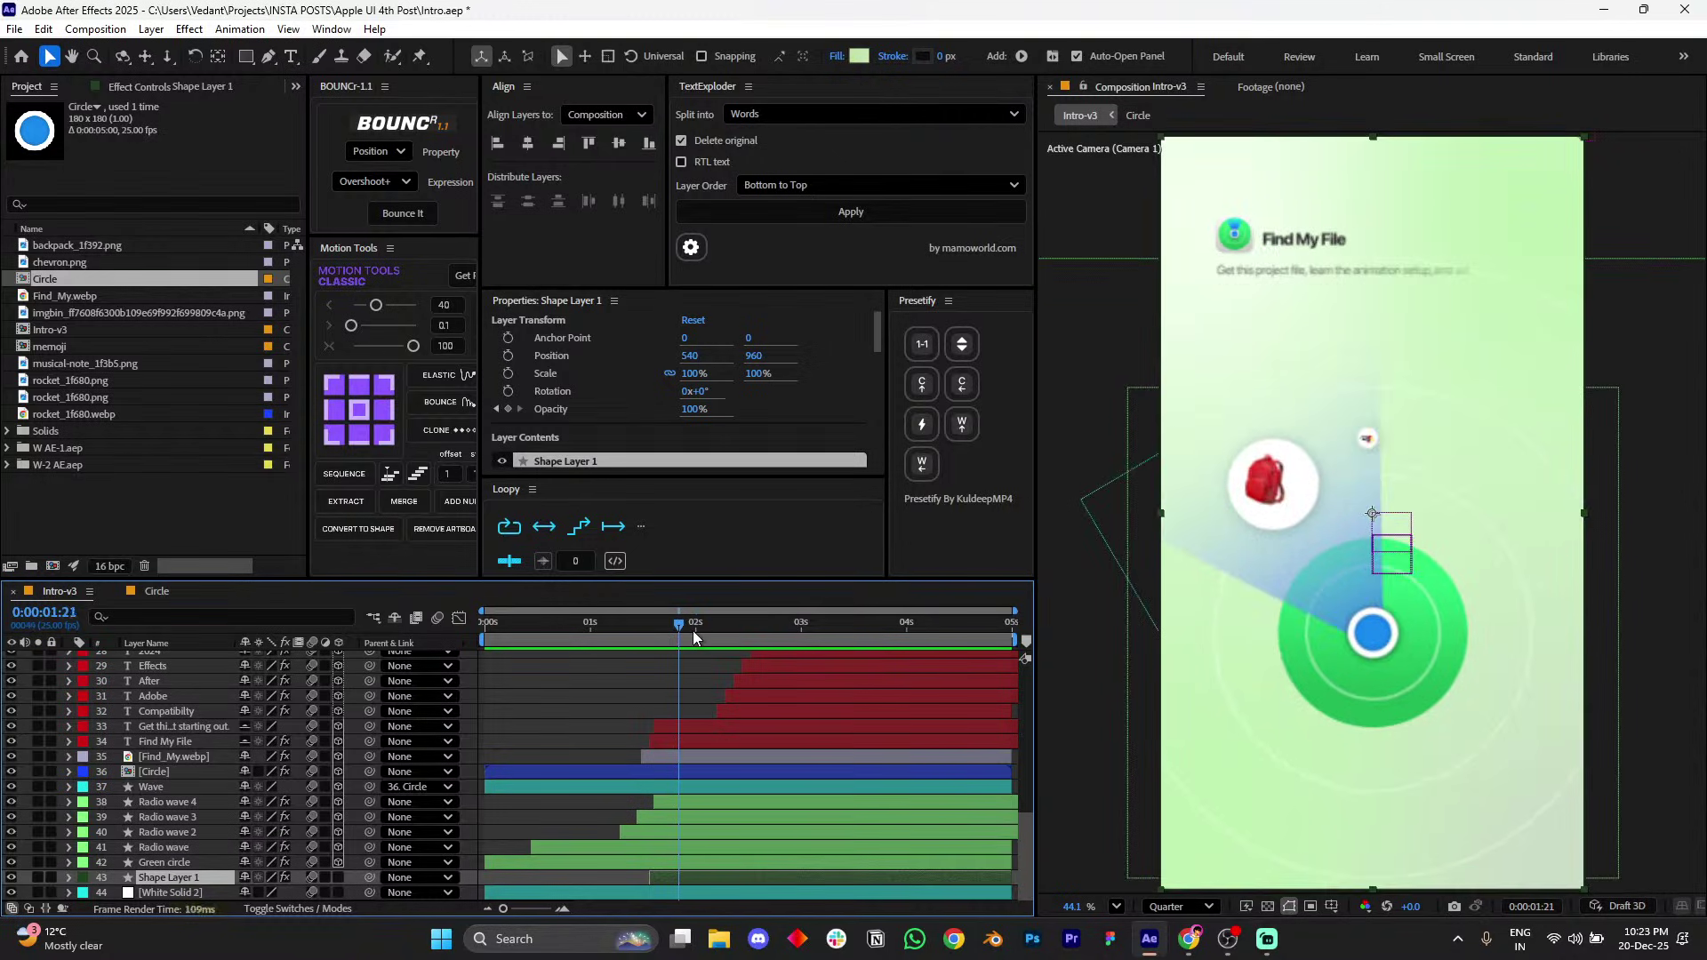
{"action": "left_click", "coordinate": [724, 624]}
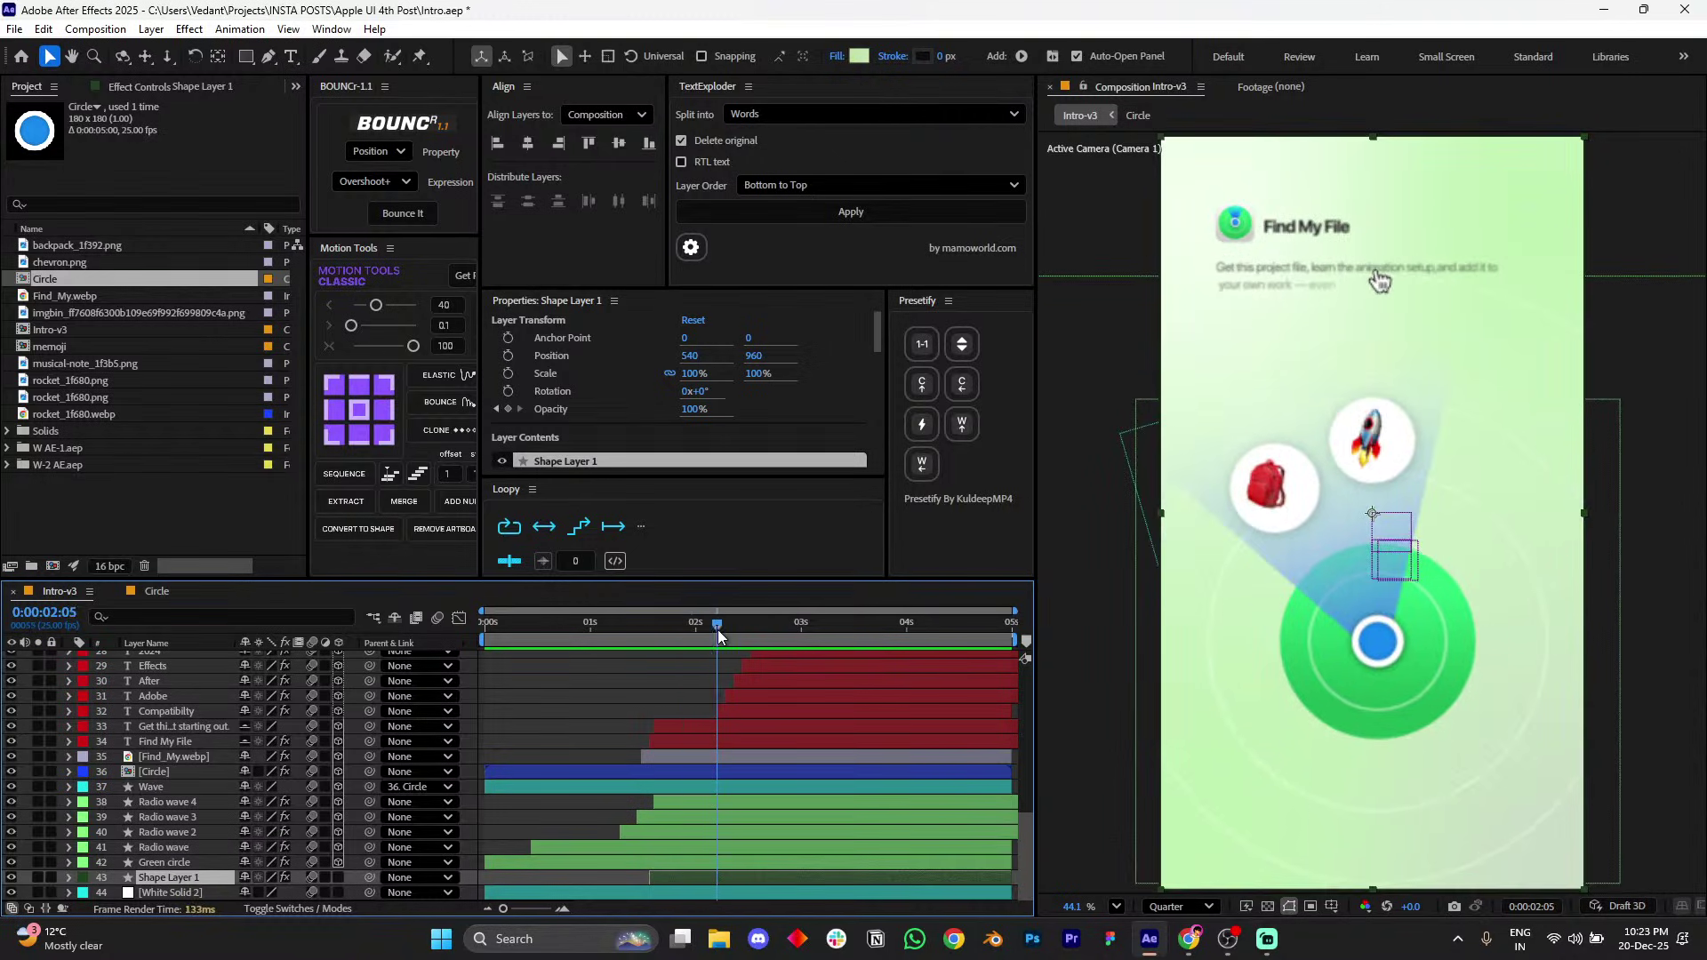
{"action": "key", "text": "Page_Down"}
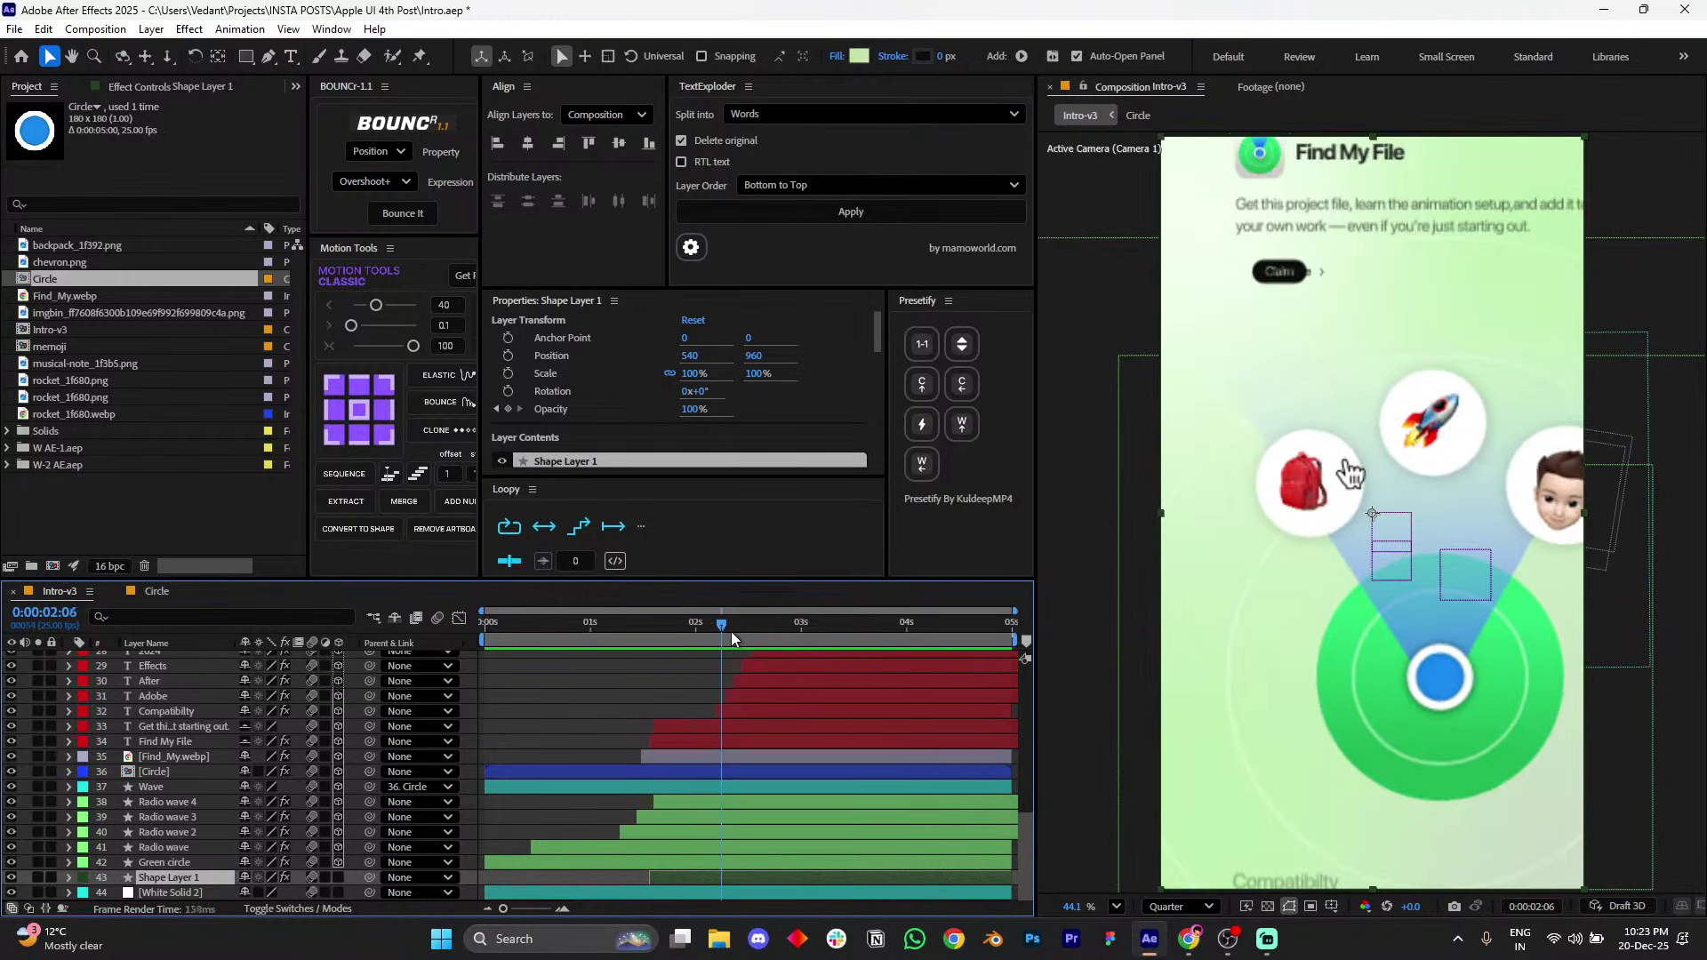
- Set the composition view to Fit up to 100% and inspect the frames around 0:00:02:08
{"action": "scroll", "coordinate": [1405, 610], "scroll_direction": "down", "scroll_amount": 1}
{"action": "left_click", "coordinate": [1113, 906]}
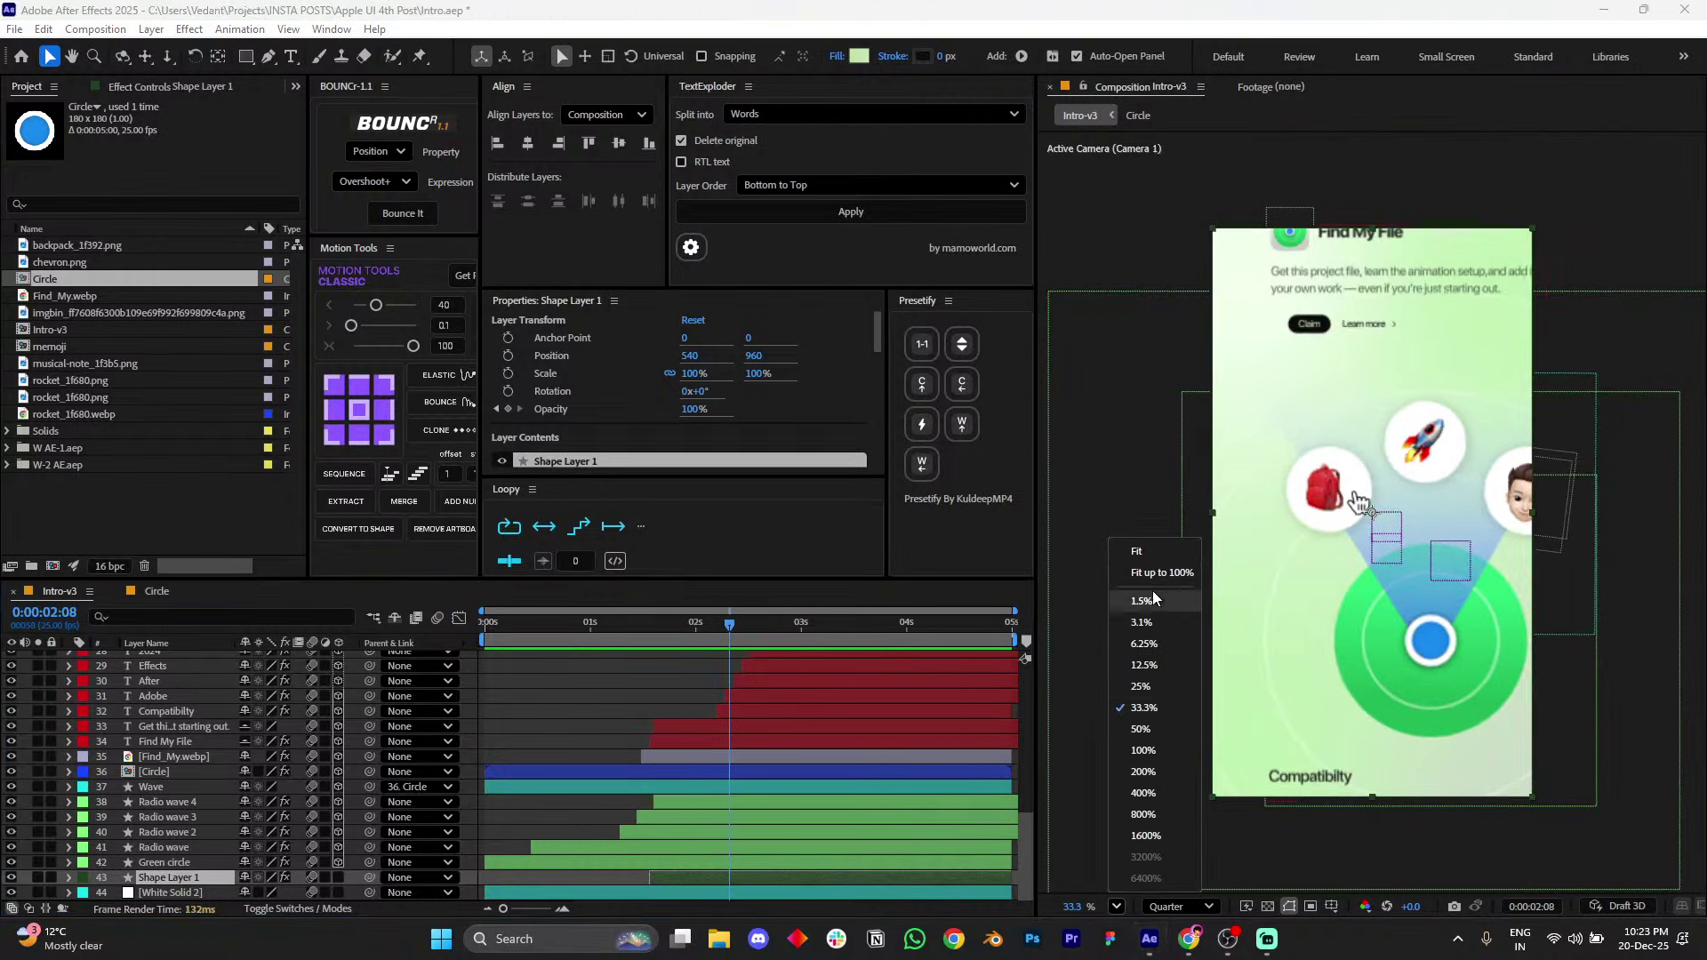
{"action": "left_click", "coordinate": [1147, 582]}
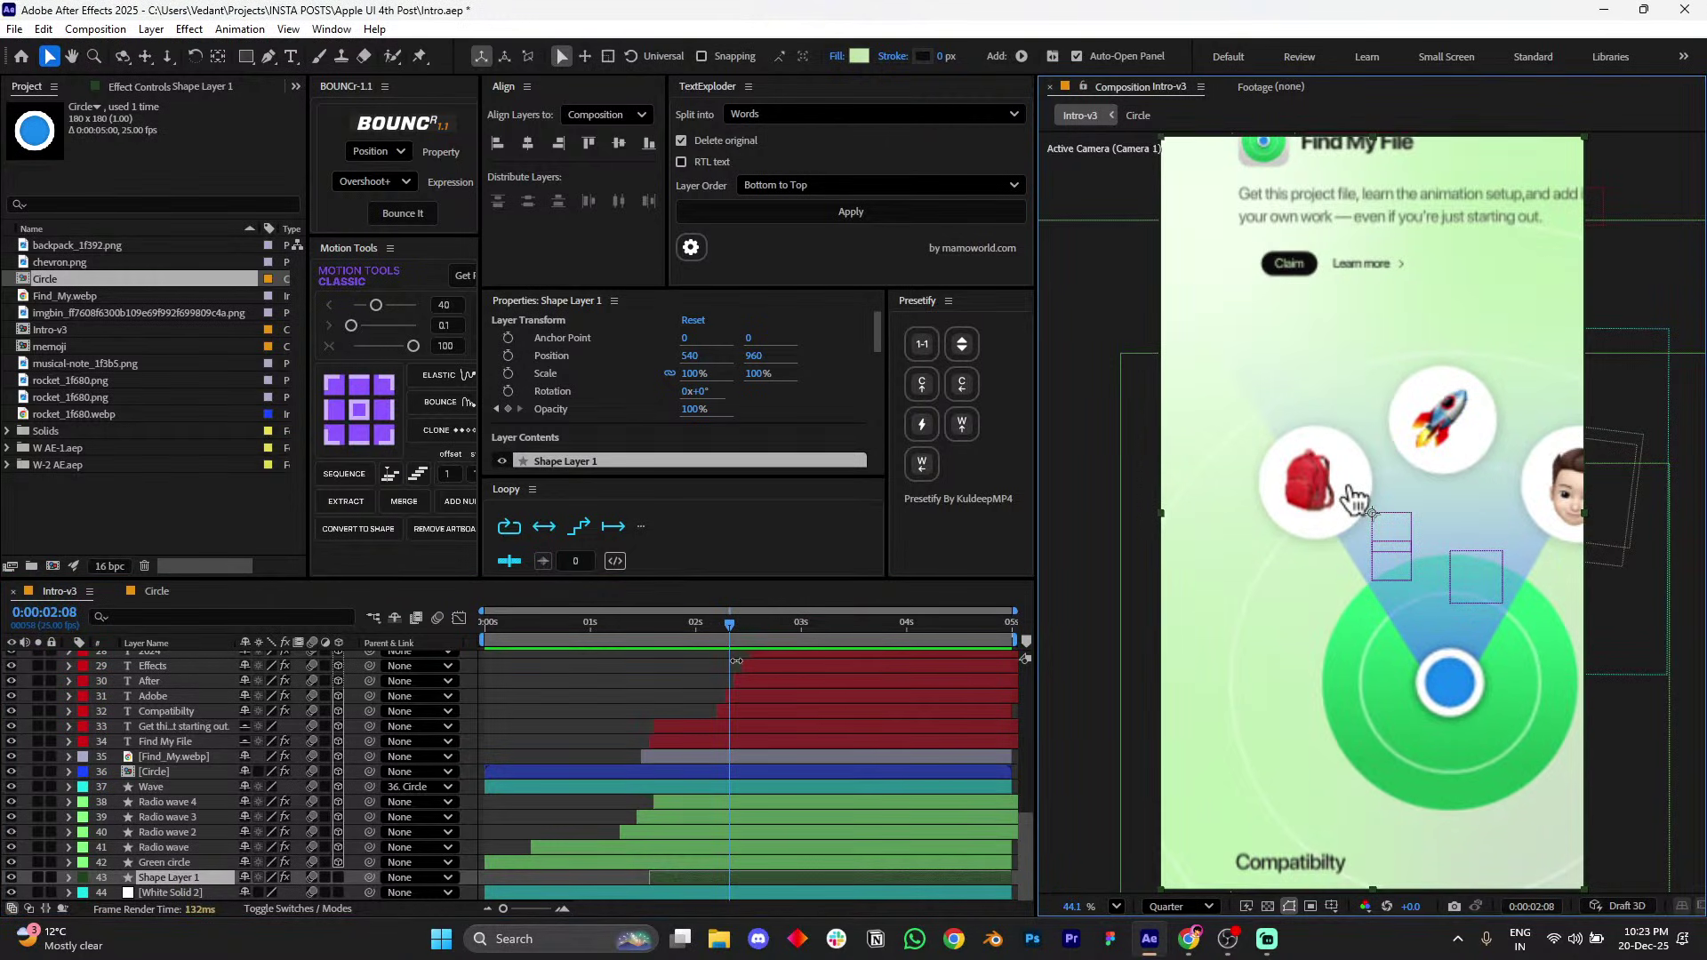
{"action": "left_click", "coordinate": [741, 626]}
{"action": "key", "text": "Page_Up"}
{"action": "key", "text": "Page_Up"}
{"action": "key", "text": "Page_Up"}
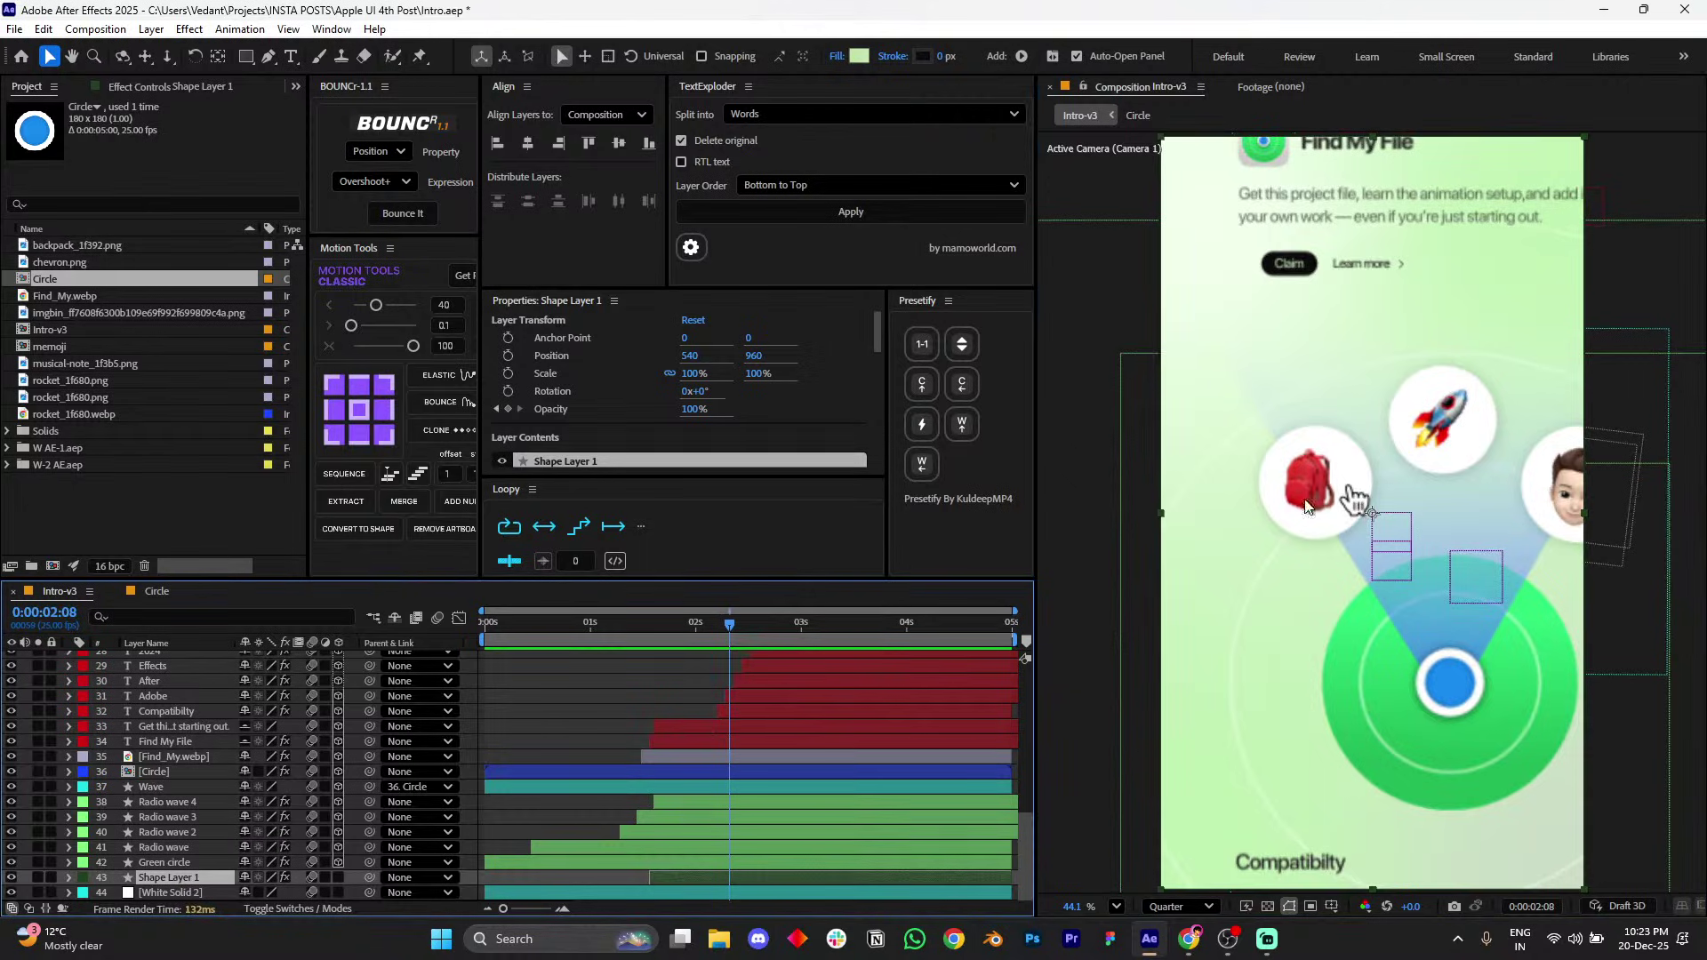
- Step frame by frame from 0:00:02:08 to about 0:00:02:13 to examine the camera move and the cursor by the backpack icon
{"action": "key", "text": "Page_Down"}
{"action": "key", "text": "Page_Down"}
{"action": "key", "text": "Page_Down"}
{"action": "key", "text": "Page_Down"}
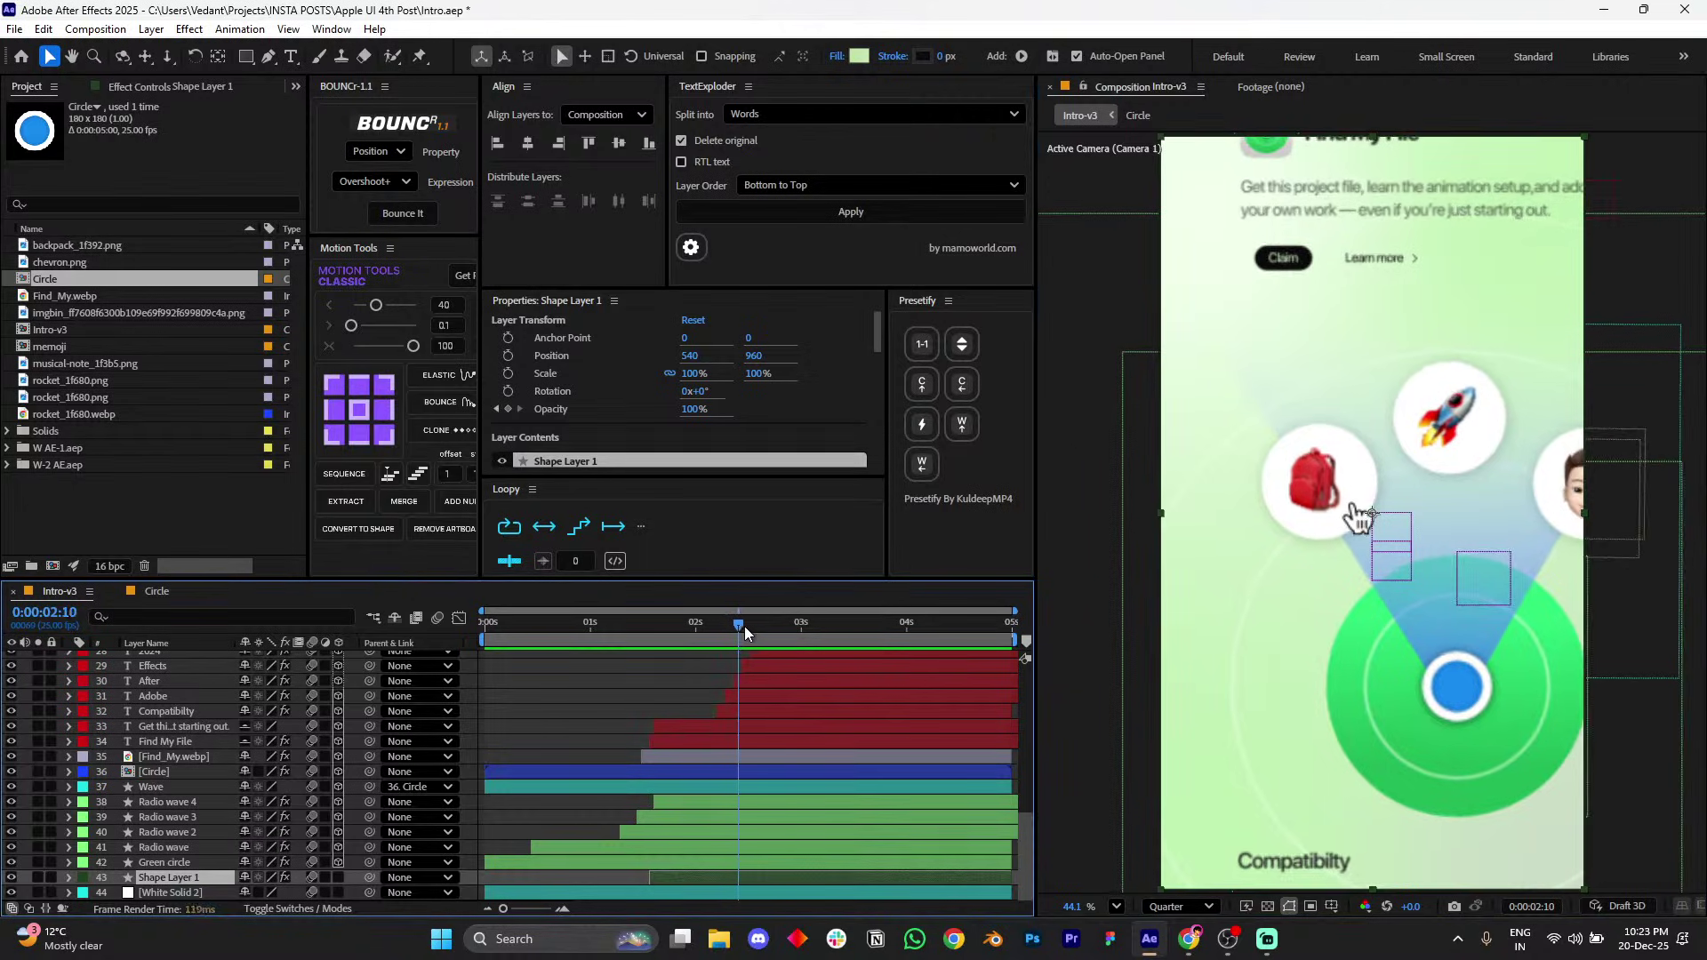
{"action": "key", "text": "Page_Down"}
{"action": "key", "text": "Page_Down"}
{"action": "key", "text": "Page_Down"}
{"action": "key", "text": "Page_Down"}
{"action": "key", "text": "Page_Down"}
{"action": "key", "text": "Page_Down"}
{"action": "key", "text": "Page_Down"}
{"action": "key", "text": "Page_Down"}
{"action": "key", "text": "Page_Down"}
{"action": "key", "text": "Page_Down"}
{"action": "key", "text": "Page_Down"}
{"action": "key", "text": "Page_Down"}
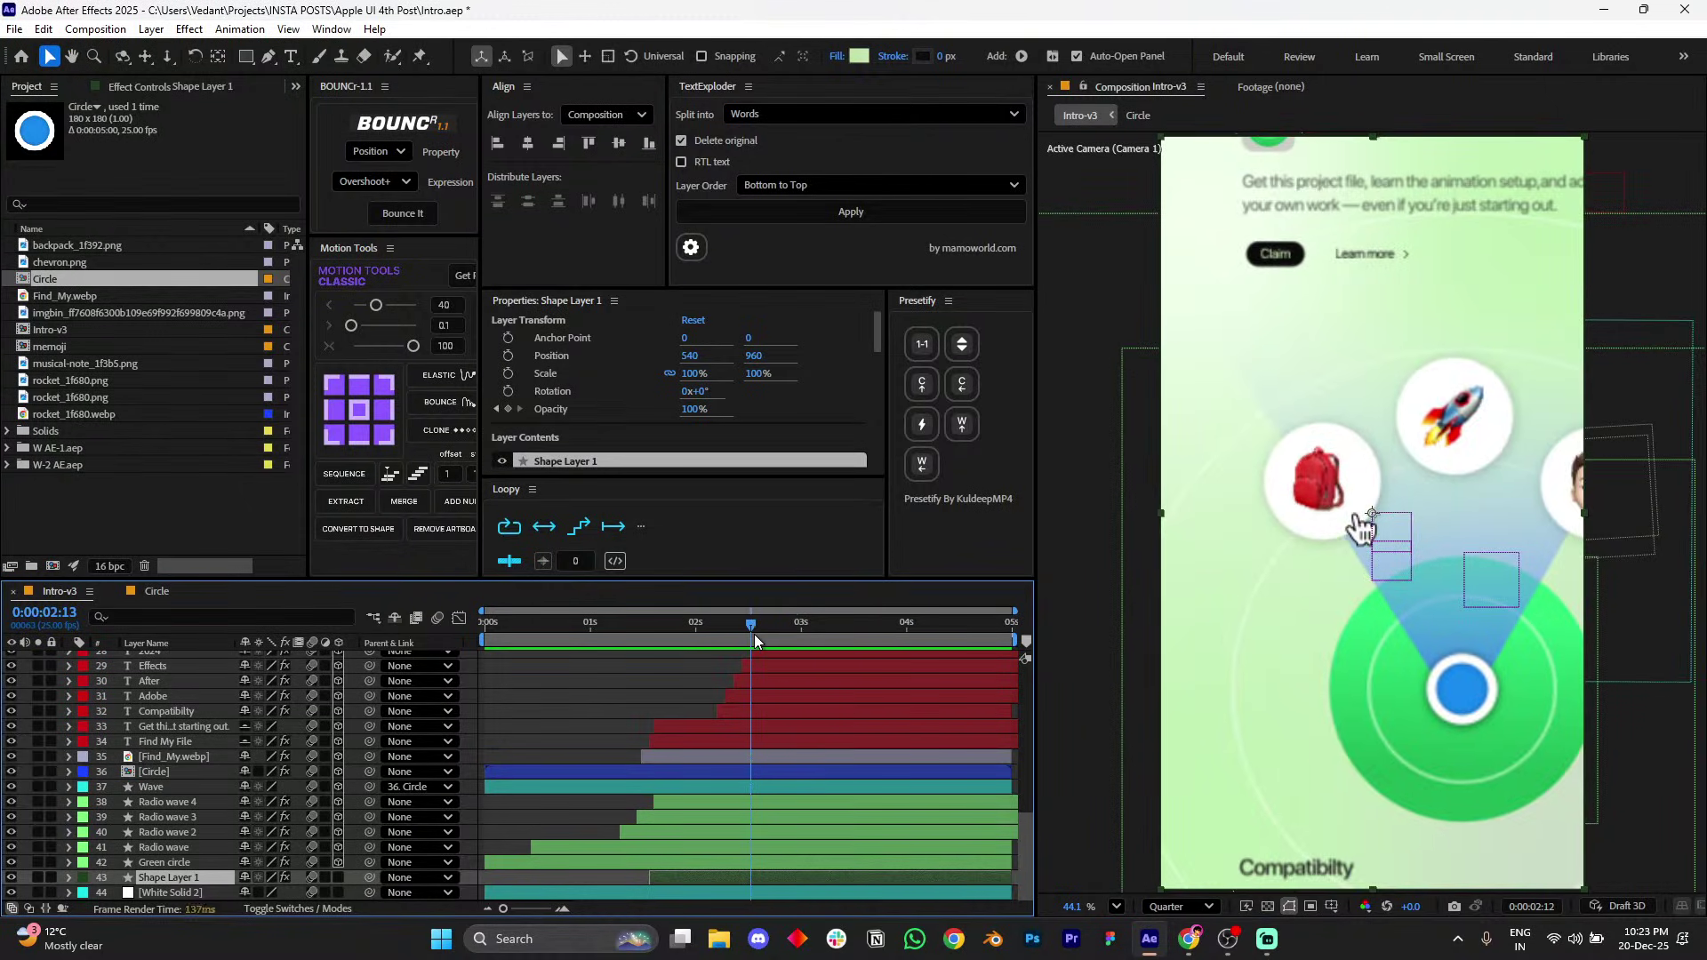
- Play and scrub from about 0:00:03:02 to 0:00:04:02 to examine the DOPE card, and return to 0:00:00:09
{"action": "mouse_move", "coordinate": [795, 641]}
{"action": "left_mouse_down"}
{"action": "mouse_move", "coordinate": [850, 627]}
{"action": "mouse_move", "coordinate": [928, 654]}
{"action": "mouse_move", "coordinate": [878, 633]}
{"action": "mouse_move", "coordinate": [759, 643]}
{"action": "mouse_move", "coordinate": [814, 631]}
{"action": "left_mouse_up"}
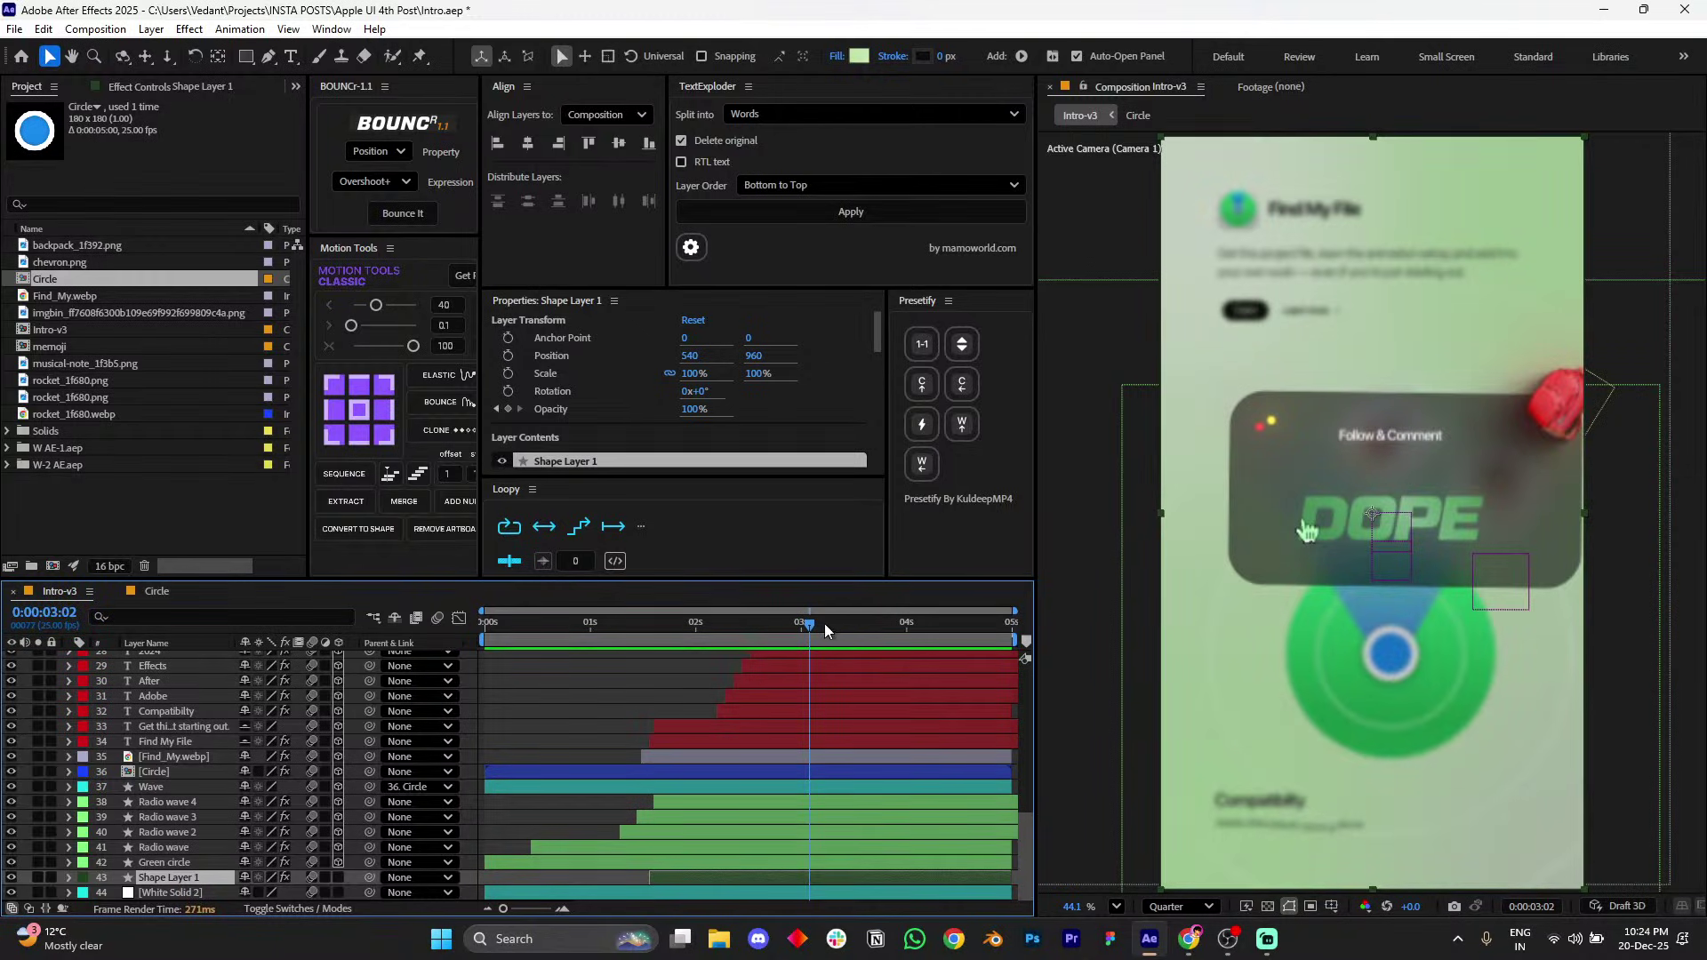
{"action": "key", "text": "space"}
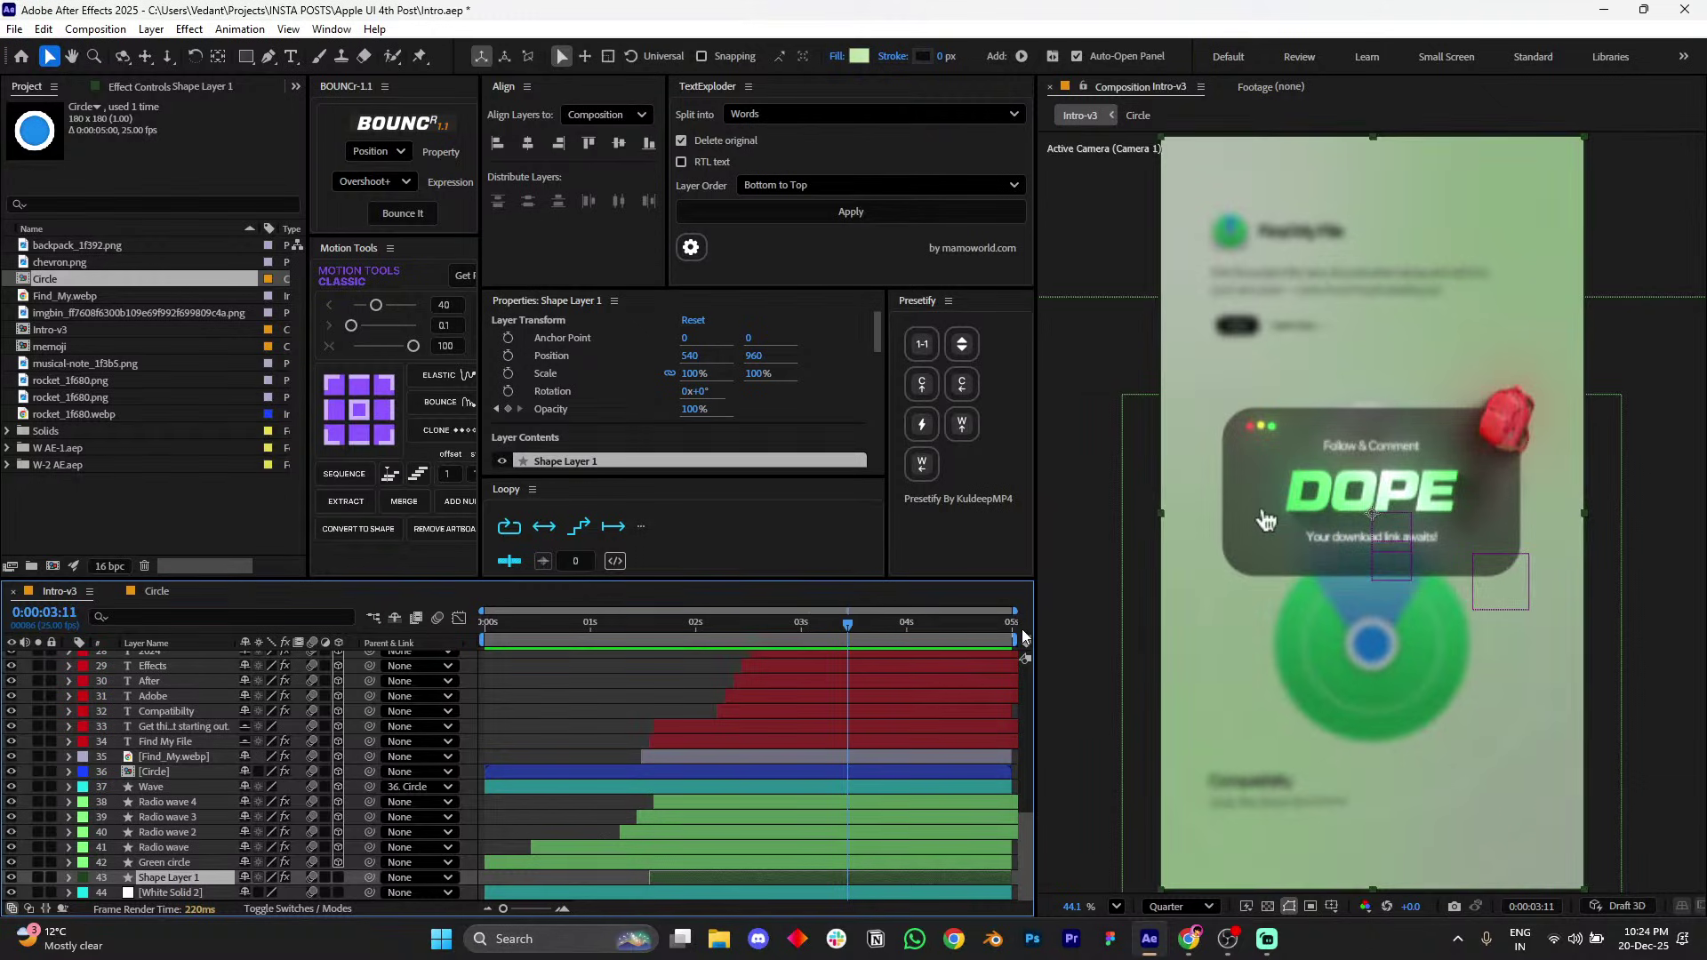
{"action": "left_click_drag", "start_coordinate": [872, 631], "coordinate": [912, 614]}
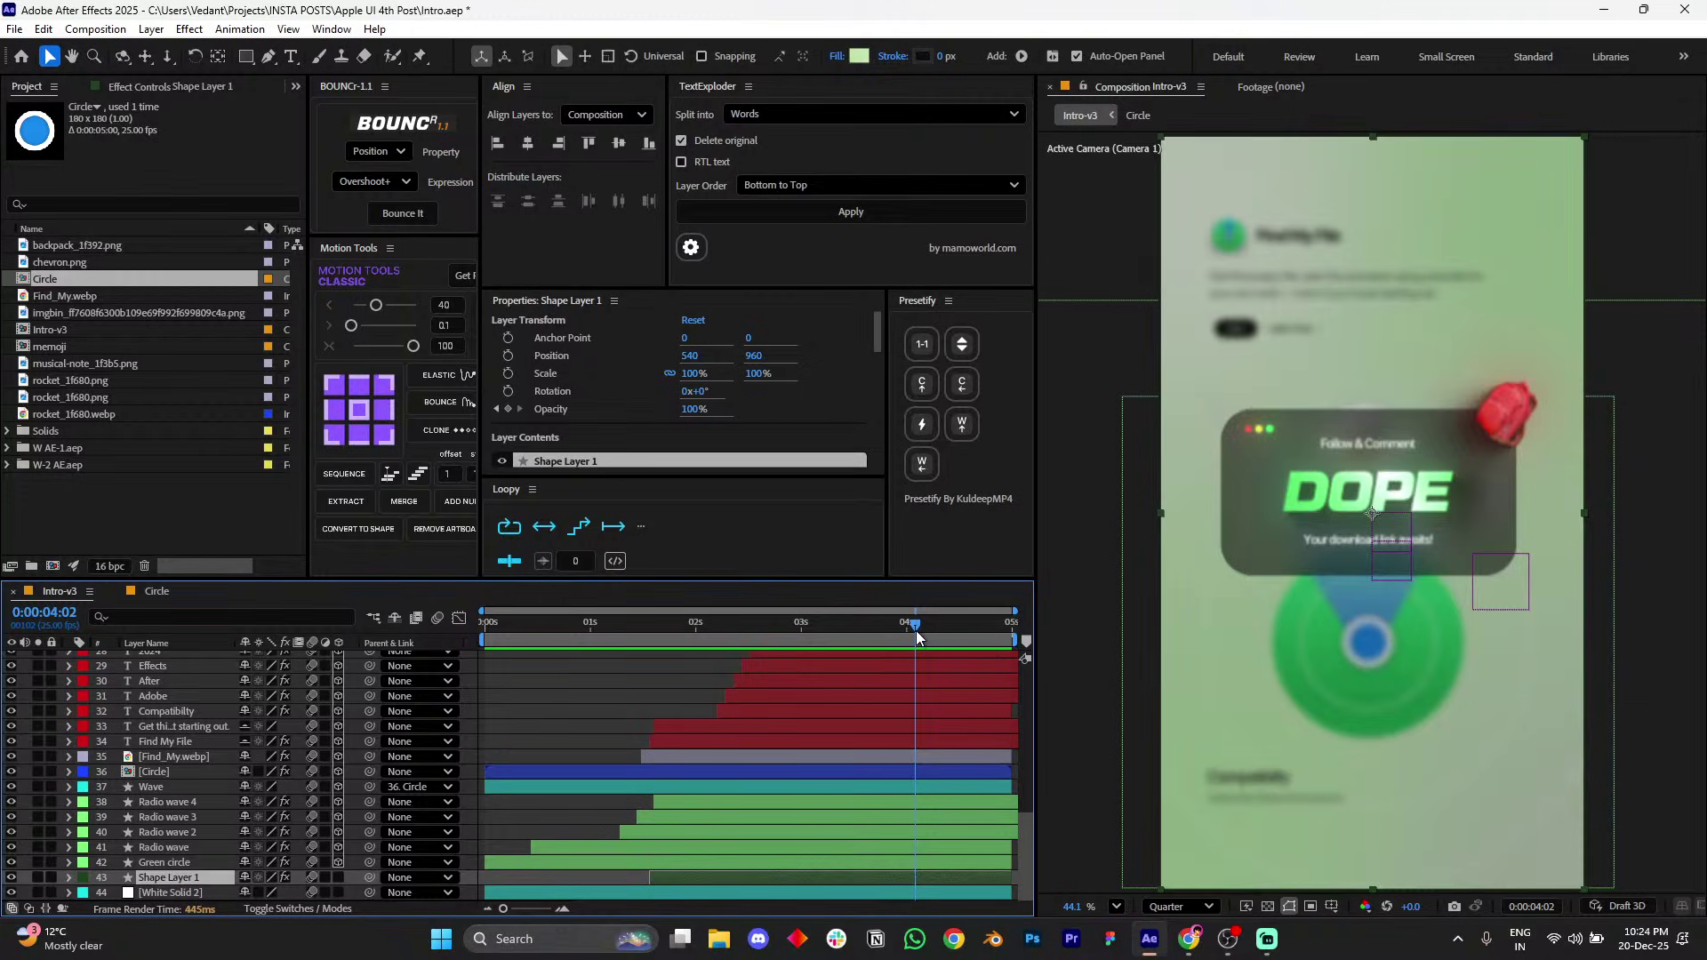
{"action": "left_click_drag", "start_coordinate": [916, 631], "coordinate": [542, 648]}
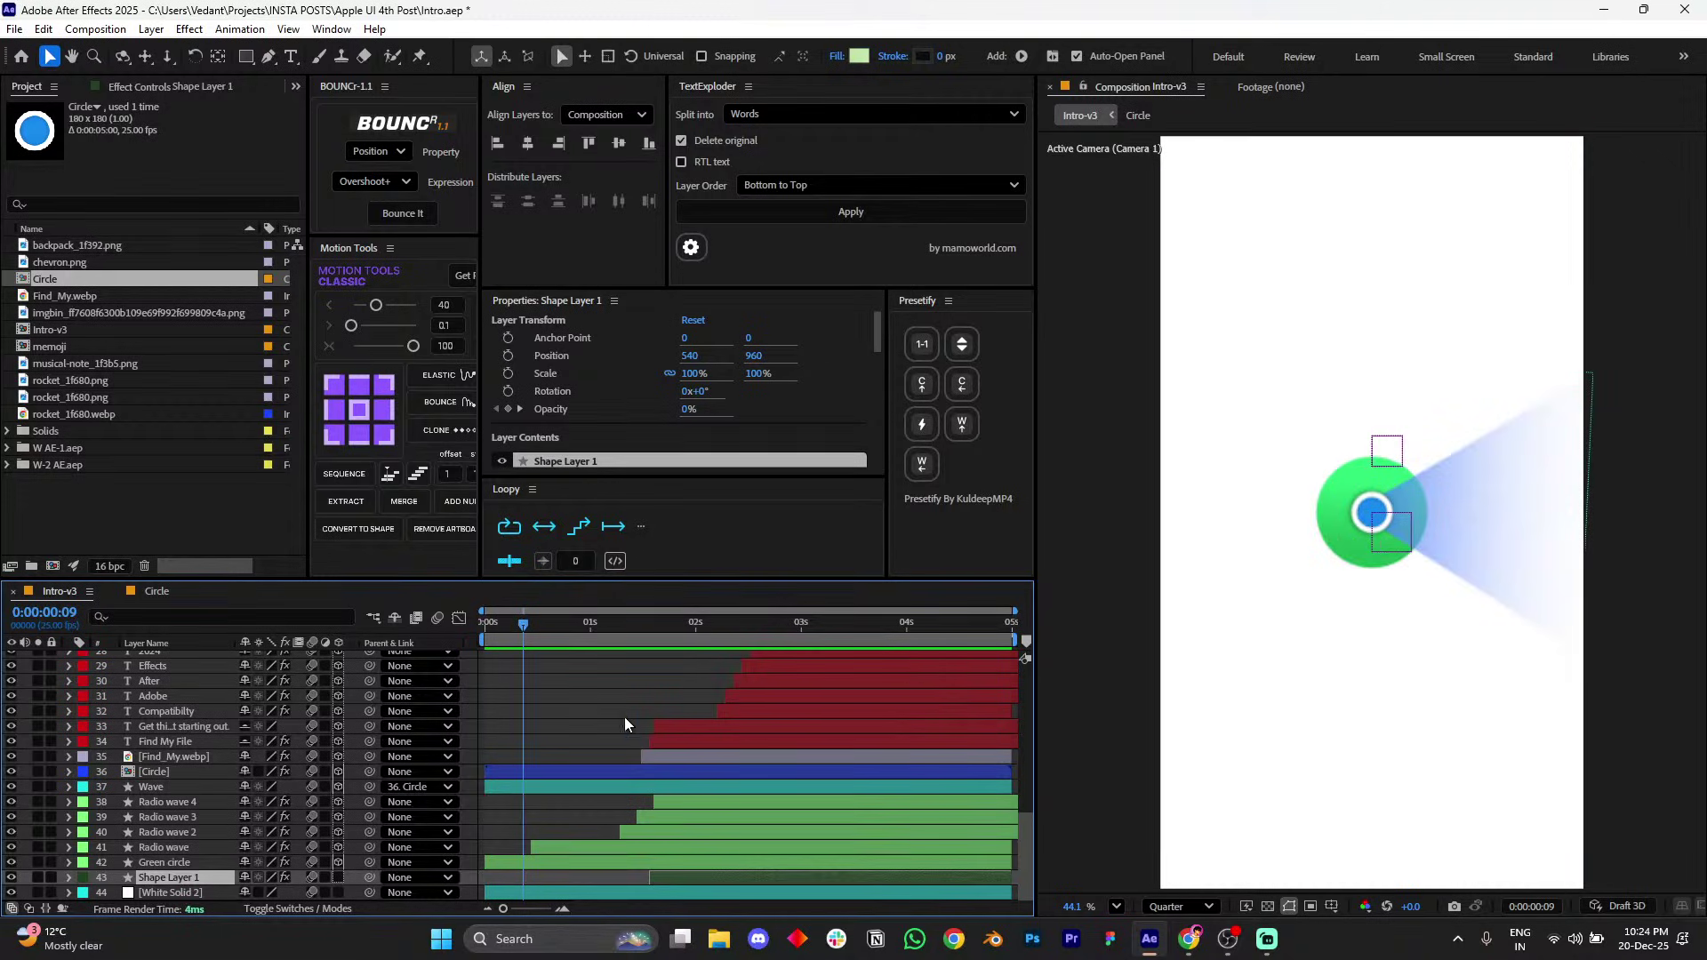
- Create a 1080 x 1920 composition named TUTORIAL BRK with a duration of 0:00:05:00
{"action": "left_click", "coordinate": [112, 495]}
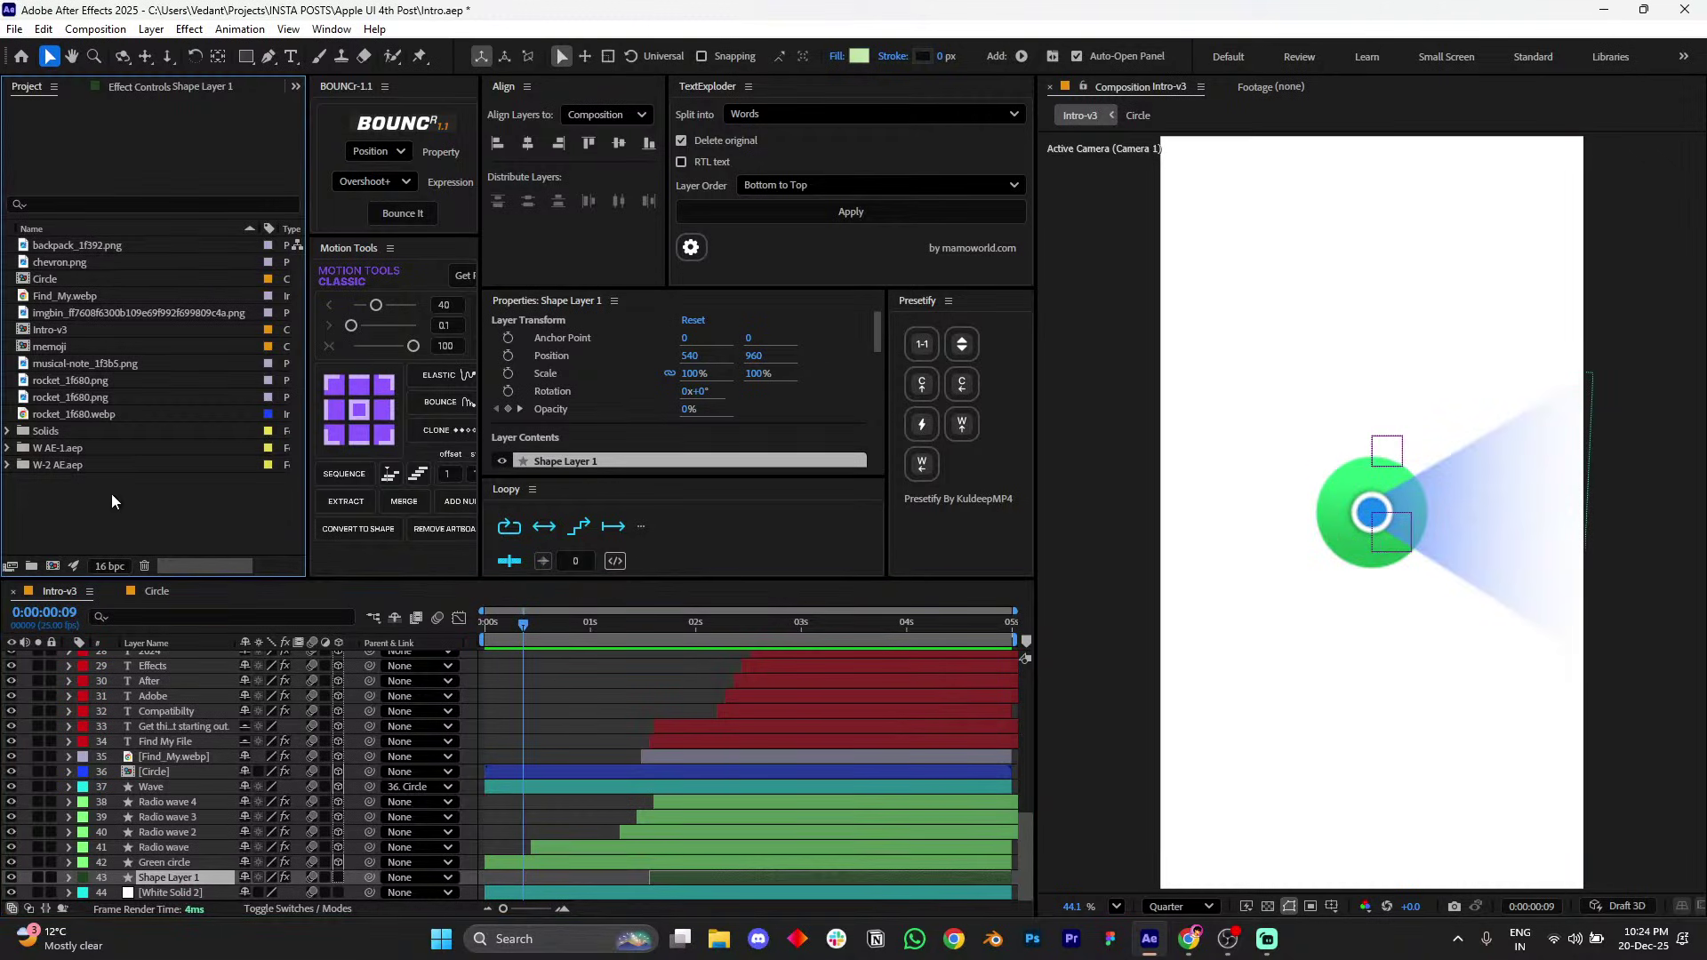
{"action": "left_click", "coordinate": [53, 565]}
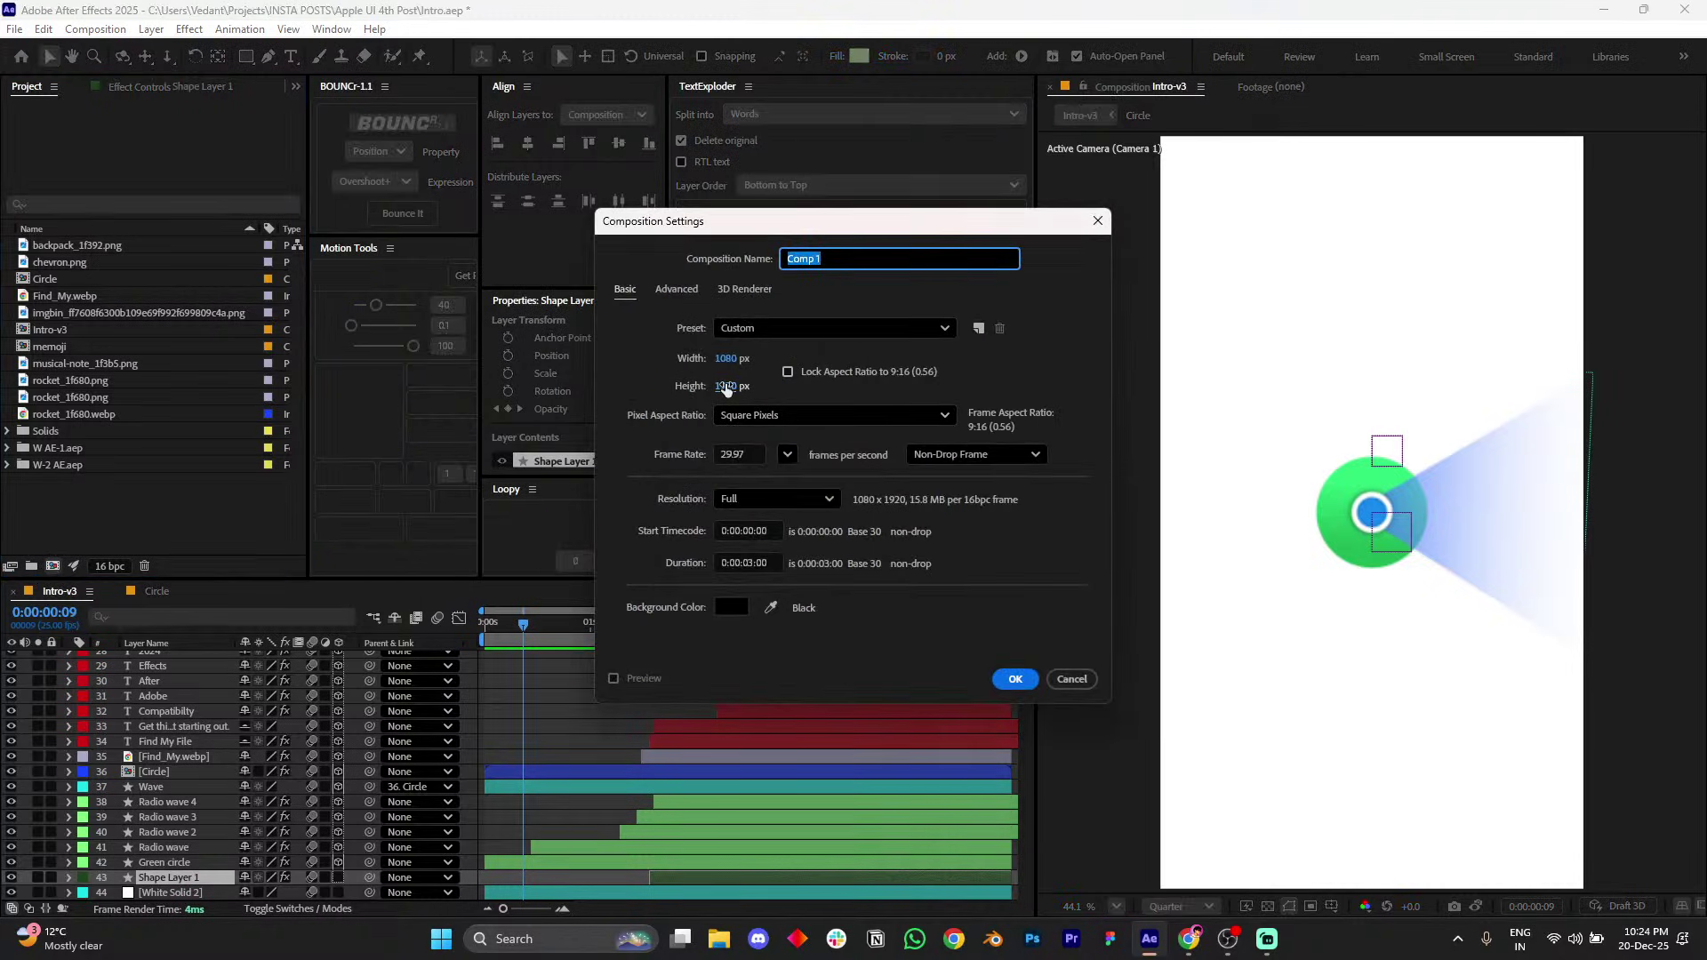
{"action": "double_click", "coordinate": [853, 255]}
{"action": "key", "text": "Caps_Lock"}
{"action": "type", "text": "TUTRO"}
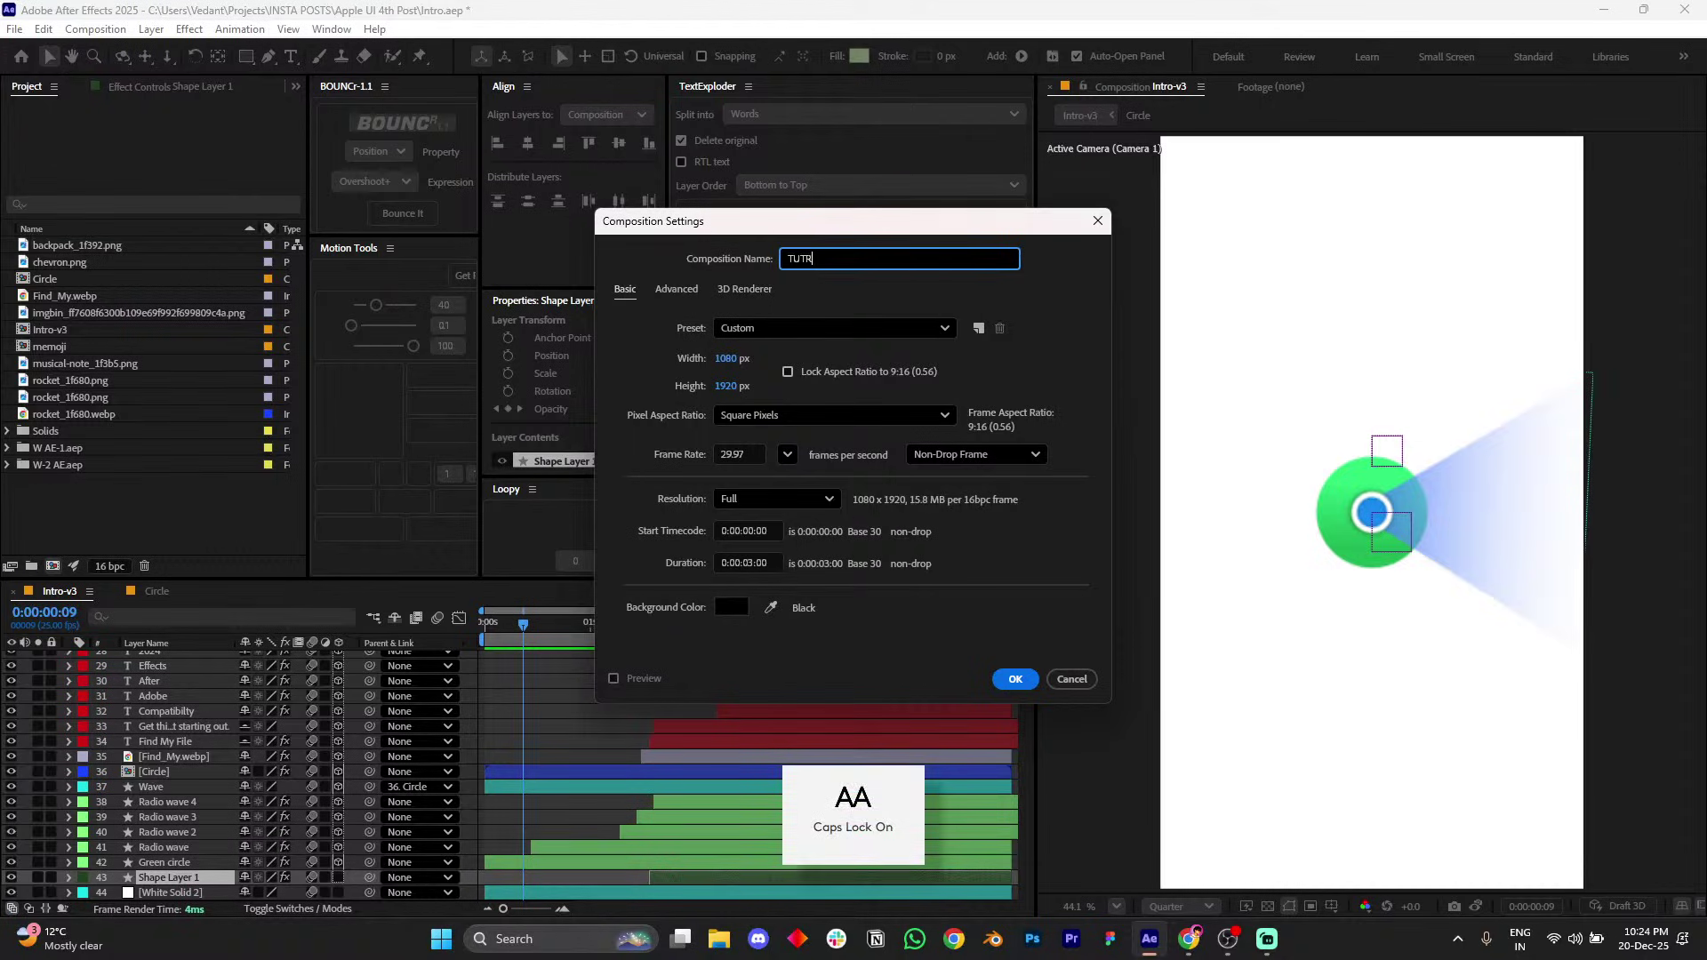
{"action": "key", "text": "BackSpace"}
{"action": "type", "text": "ORIAL BRK"}
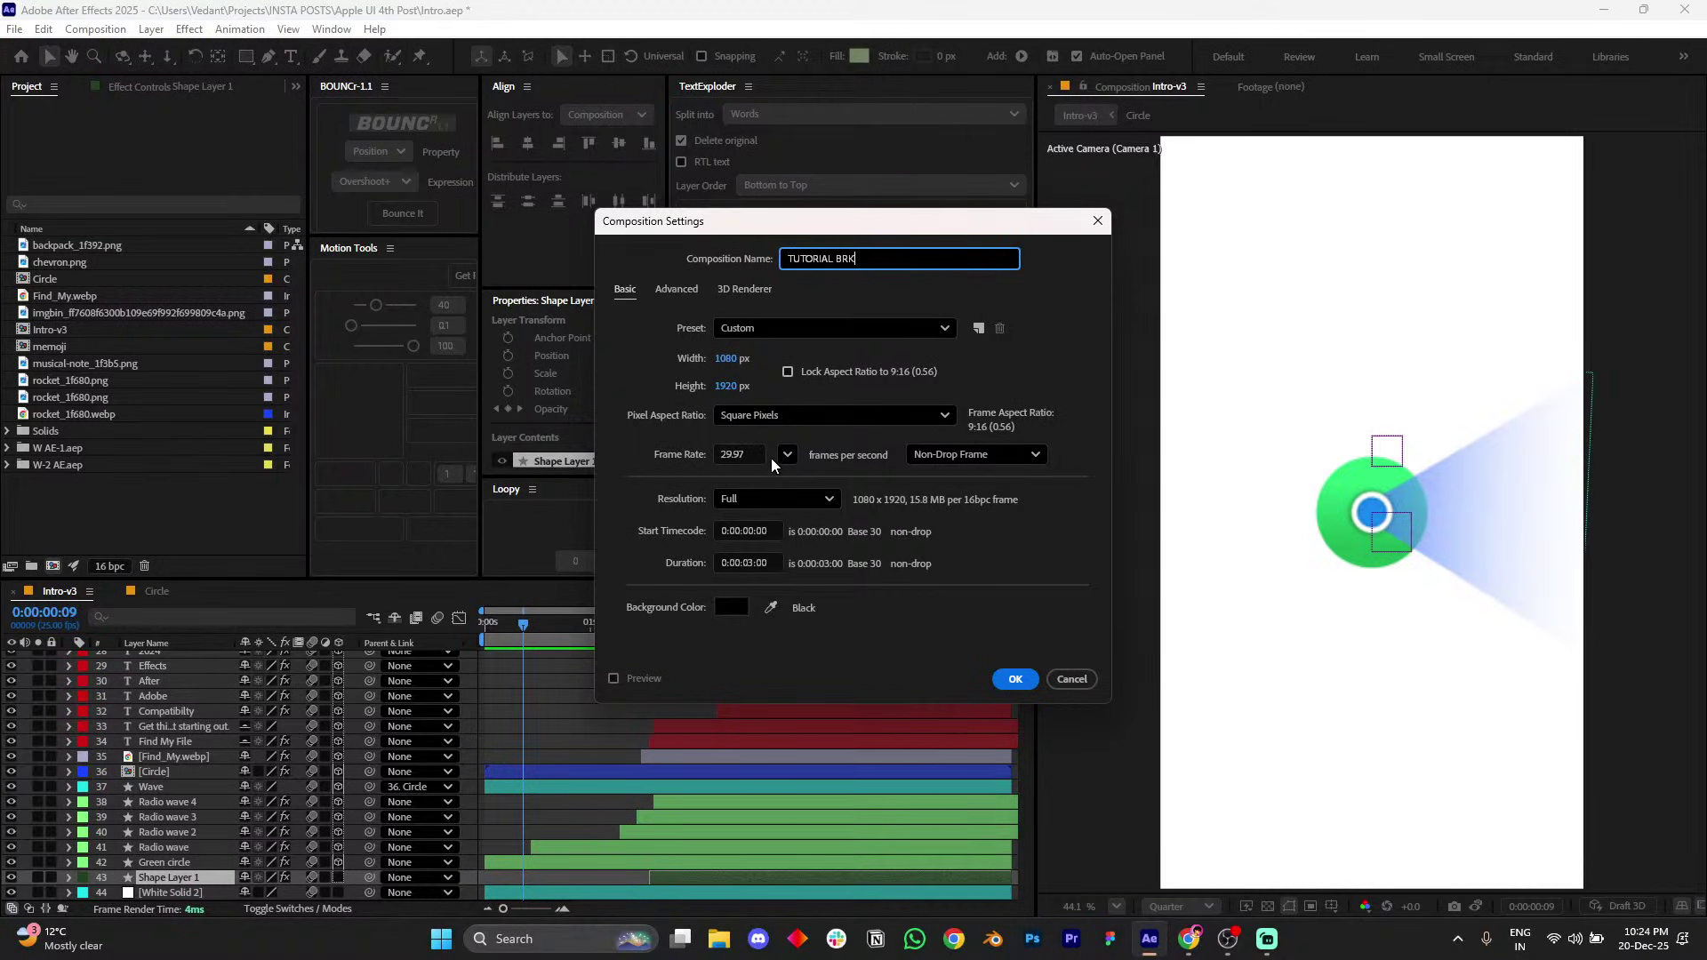
{"action": "left_click", "coordinate": [752, 564]}
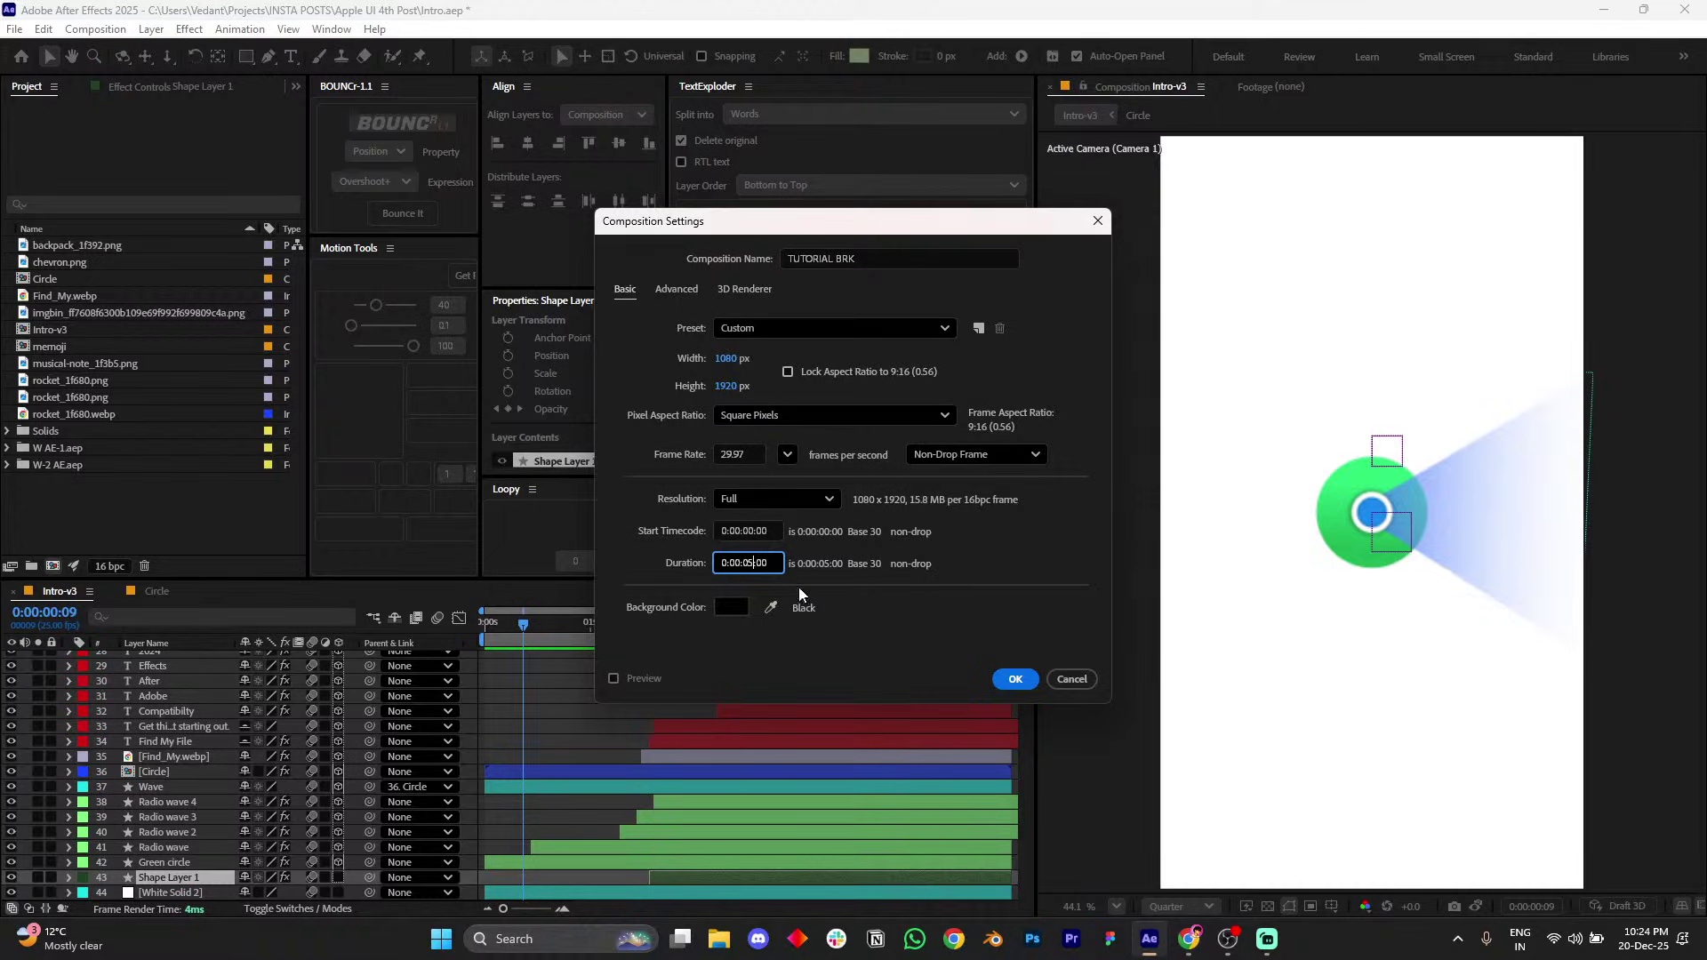
{"action": "left_click", "coordinate": [997, 671]}
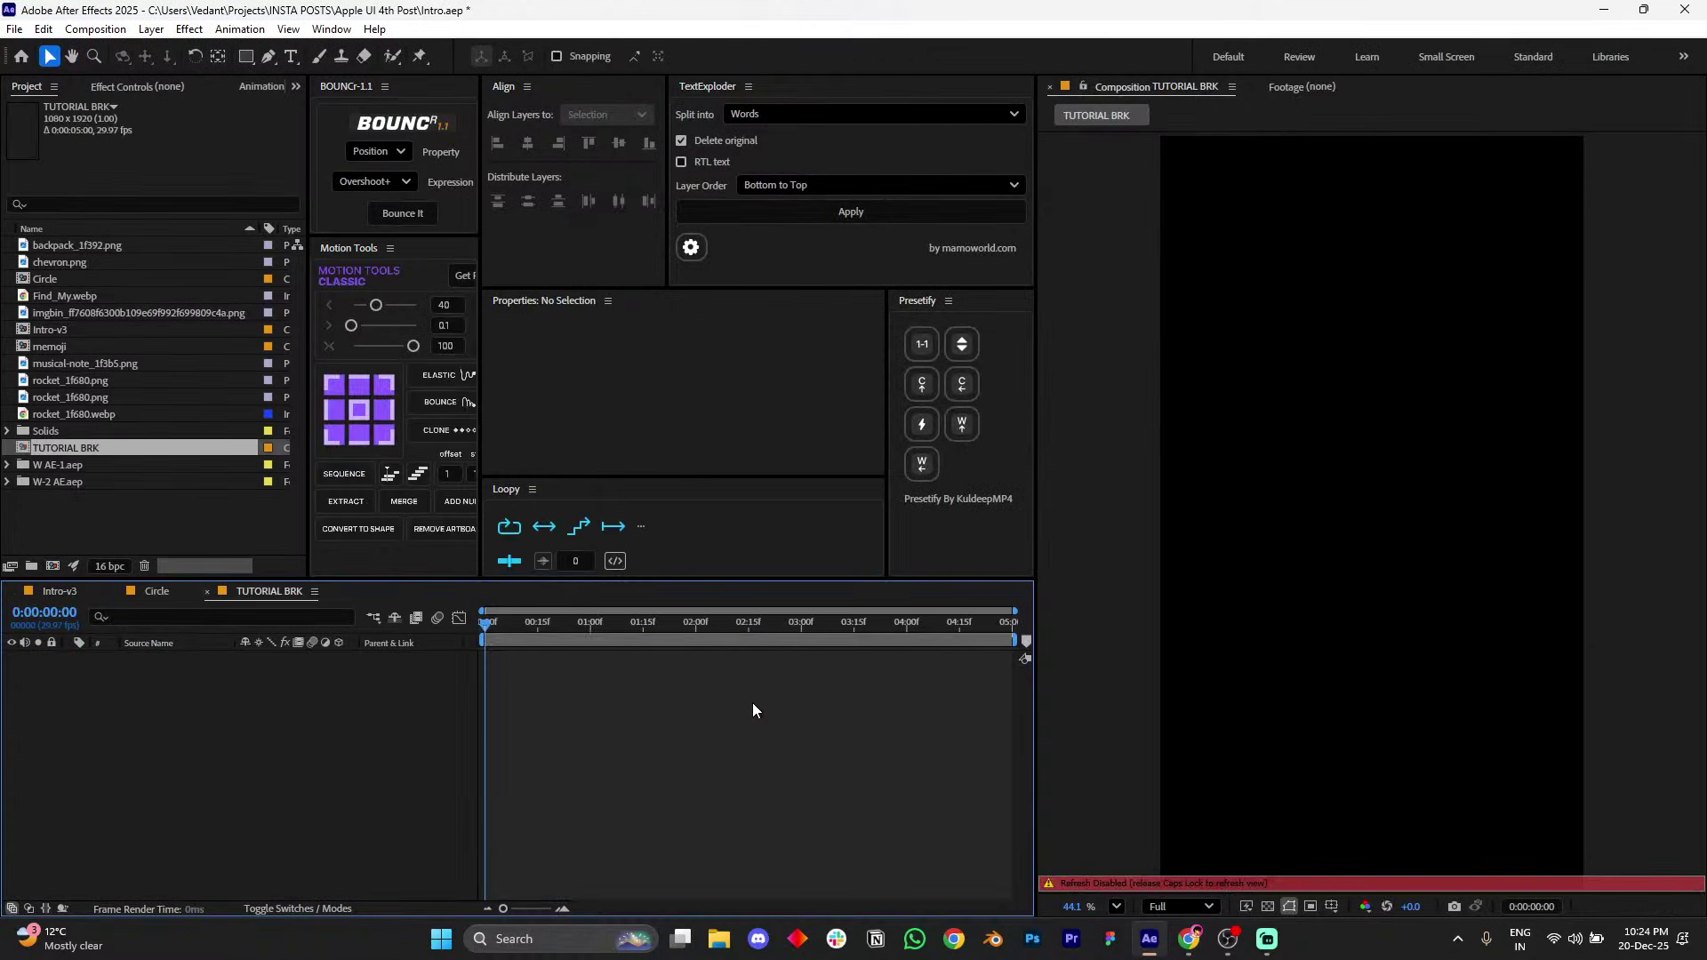
{"action": "key", "text": "Caps_Lock"}
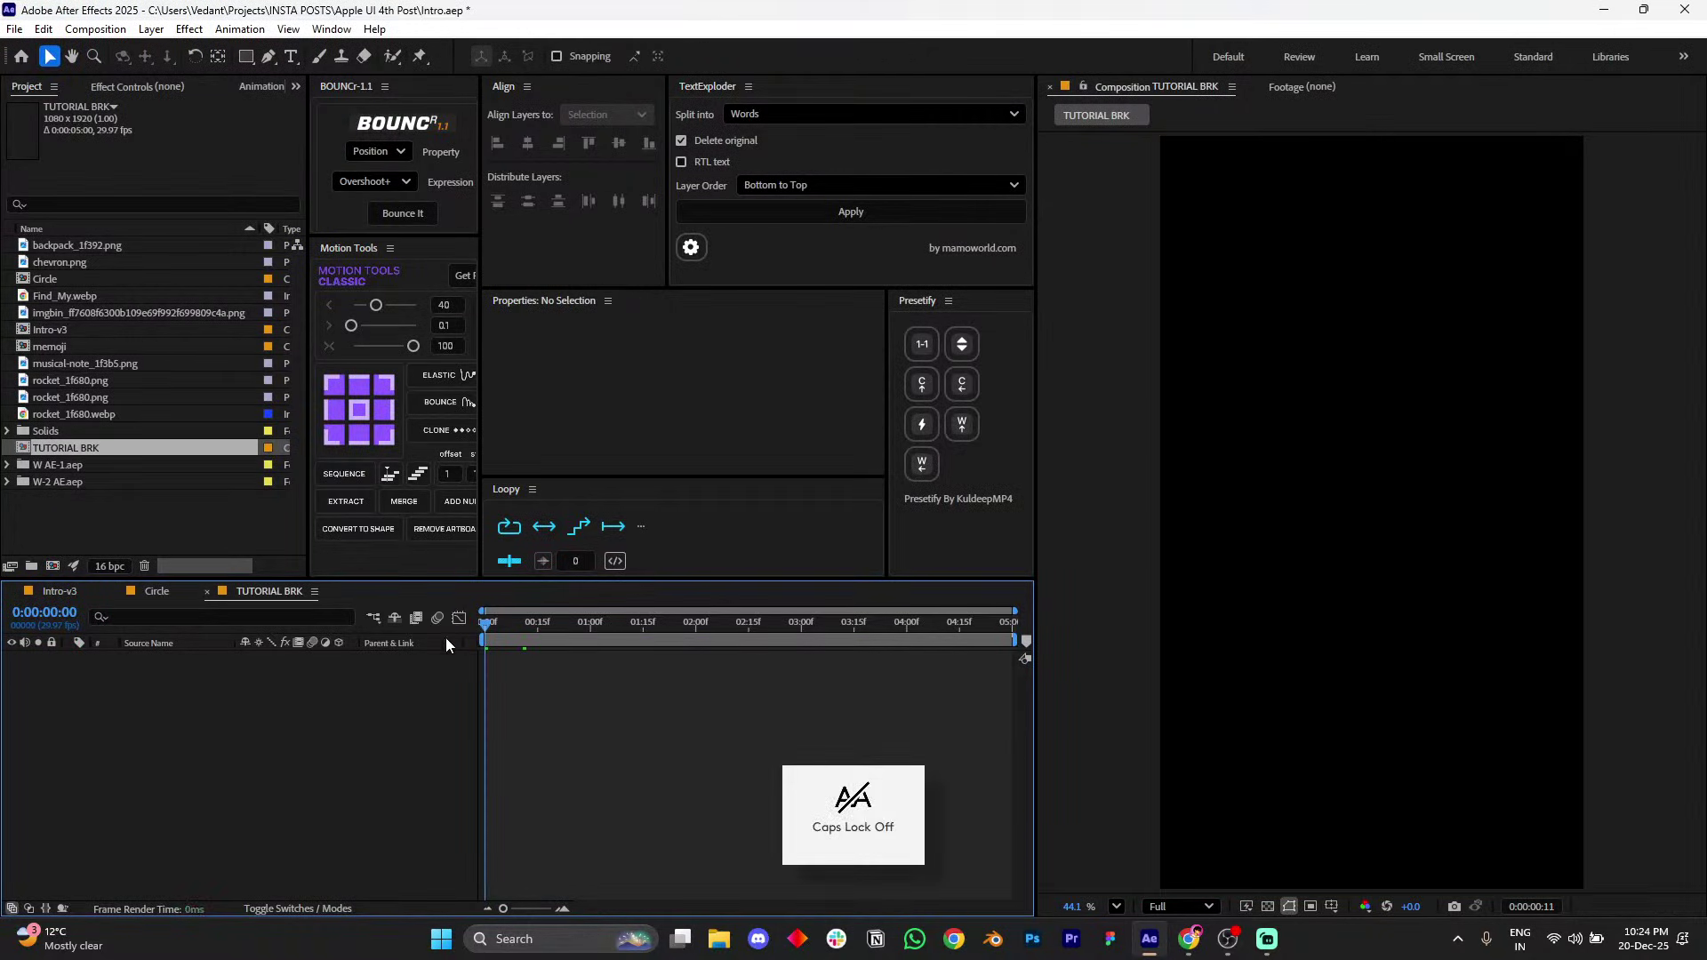
- Add a full-frame white (FFFFFF) solid to TUTORIAL BRK as the background
{"action": "right_click", "coordinate": [333, 729]}
{"action": "mouse_move", "coordinate": [435, 512]}
{"action": "left_click", "coordinate": [747, 552]}
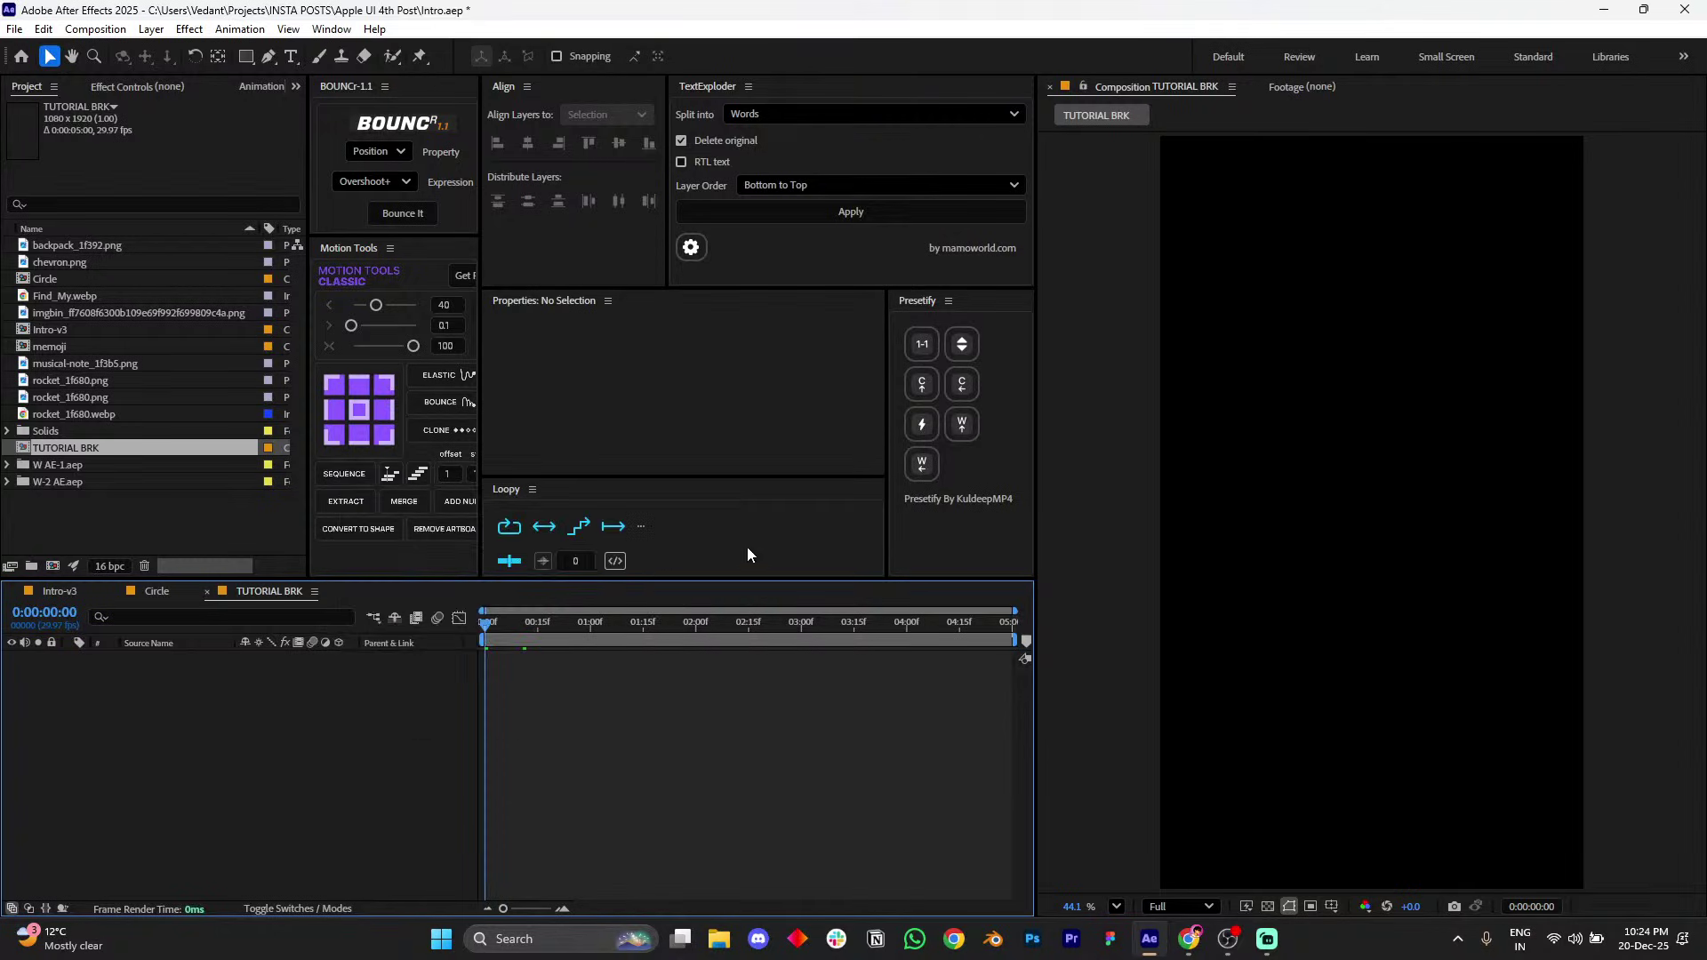
{"action": "left_click", "coordinate": [841, 592]}
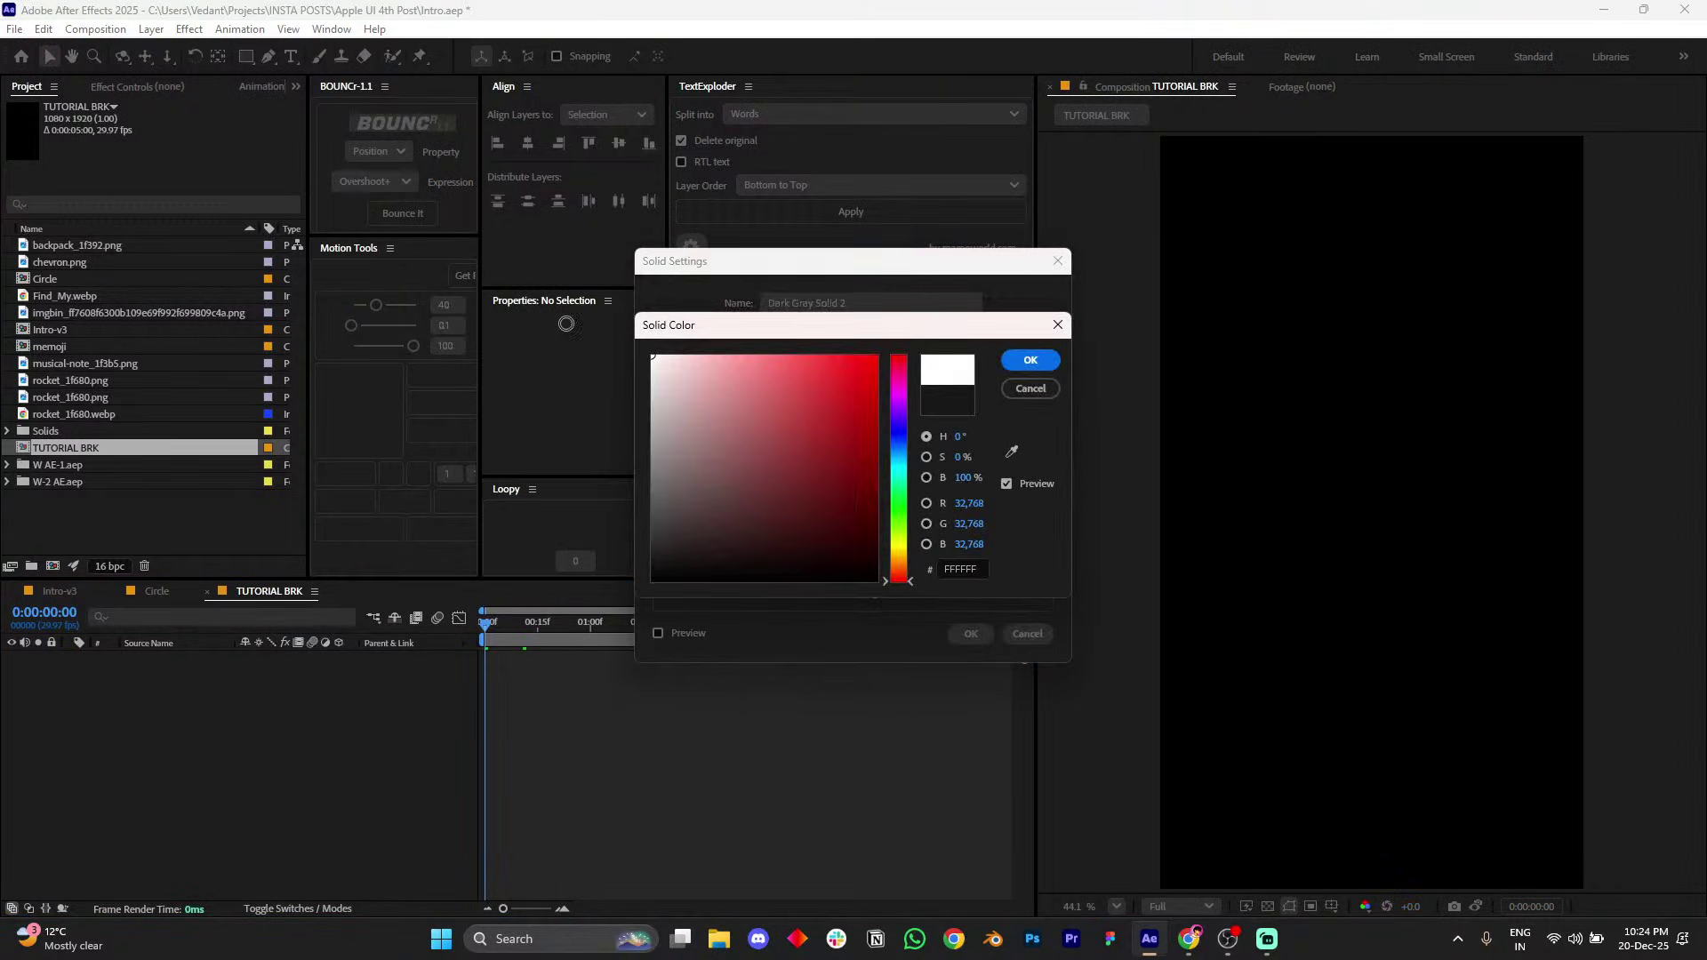
{"action": "left_click", "coordinate": [1031, 366]}
{"action": "left_click", "coordinate": [976, 635]}
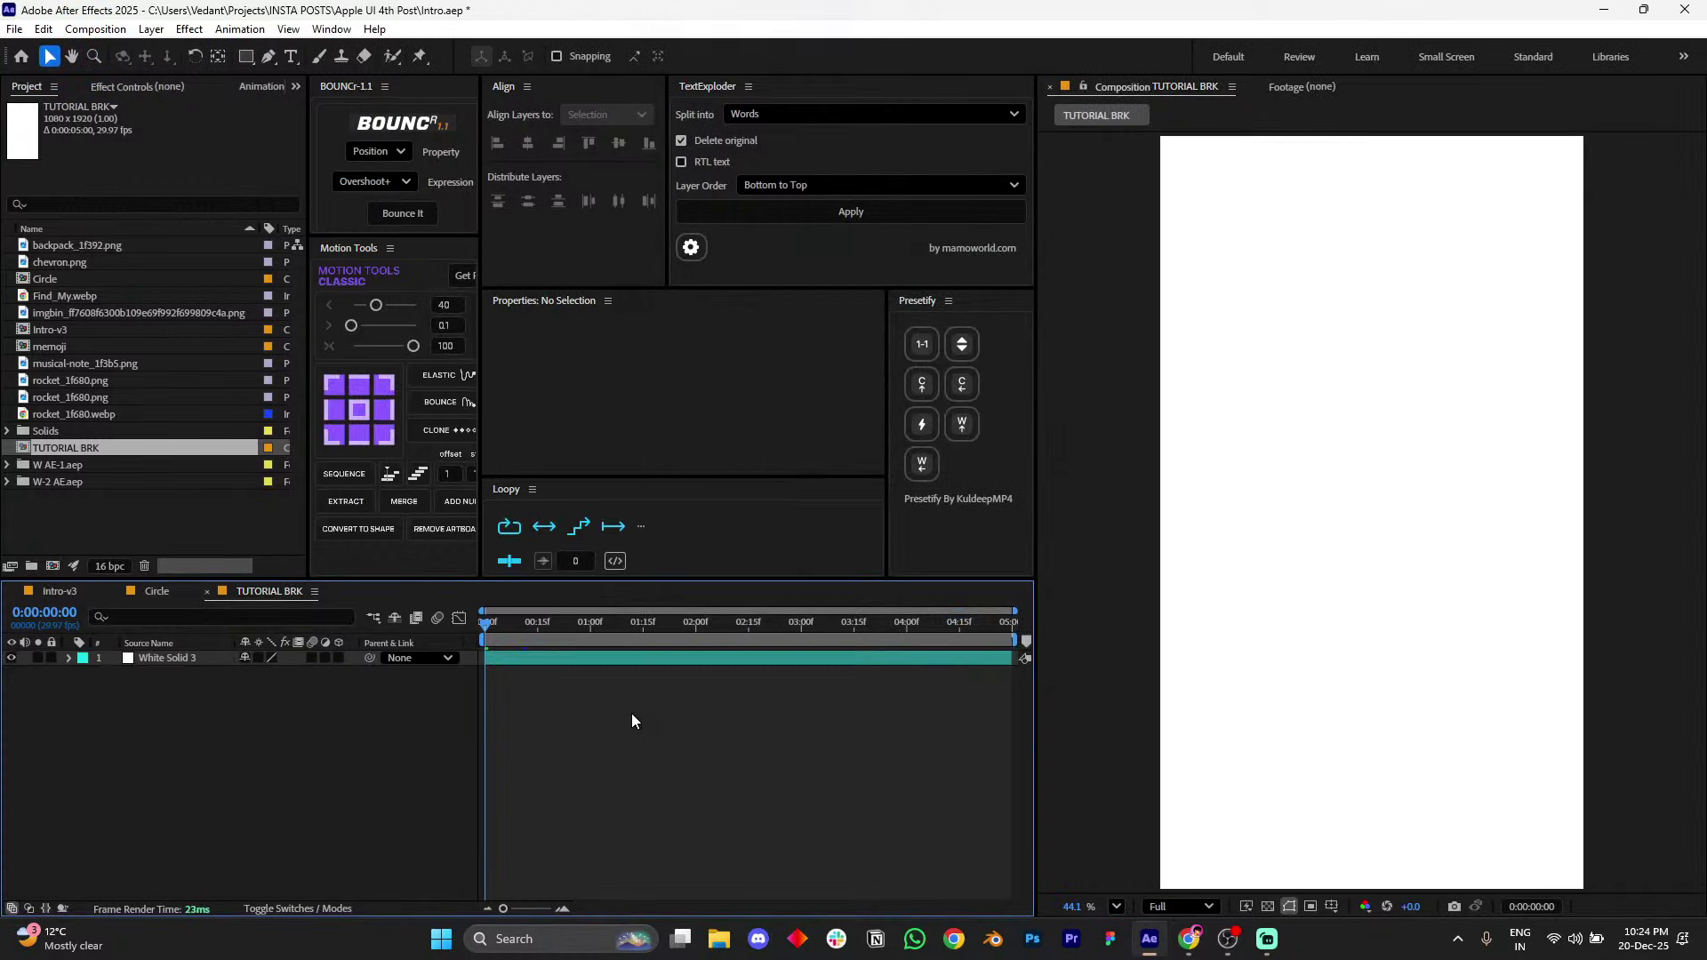
- Mark the white solid layer as shy and lock it
{"action": "left_click", "coordinate": [495, 660]}
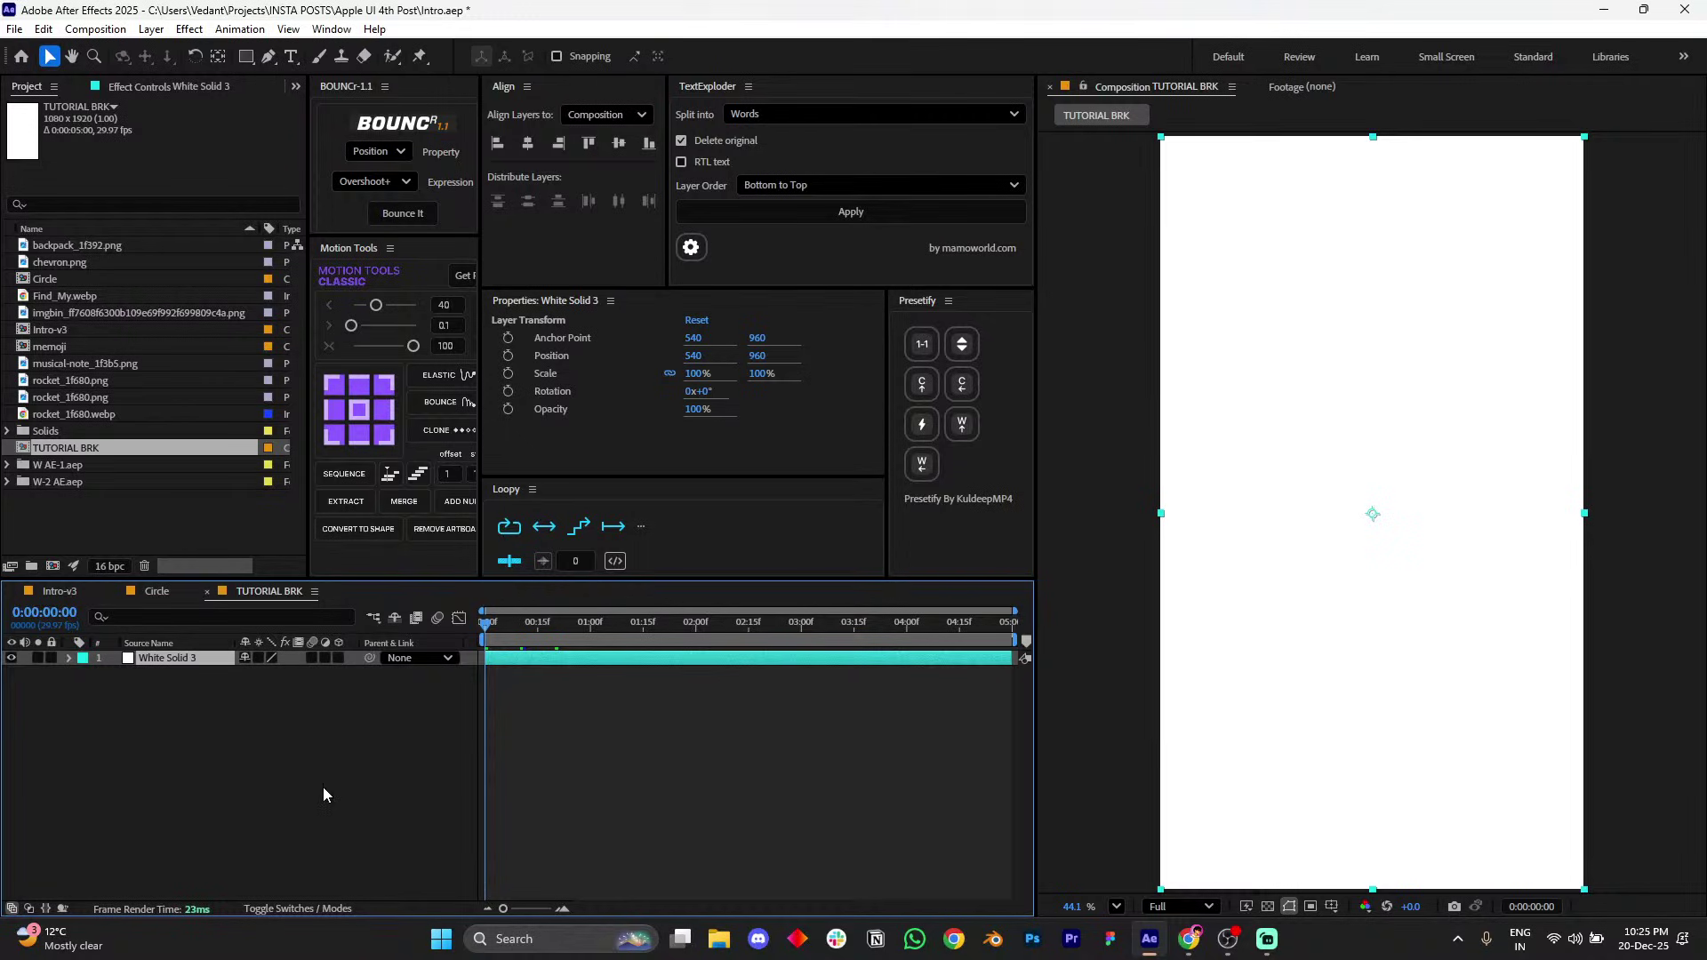
{"action": "left_click", "coordinate": [42, 671]}
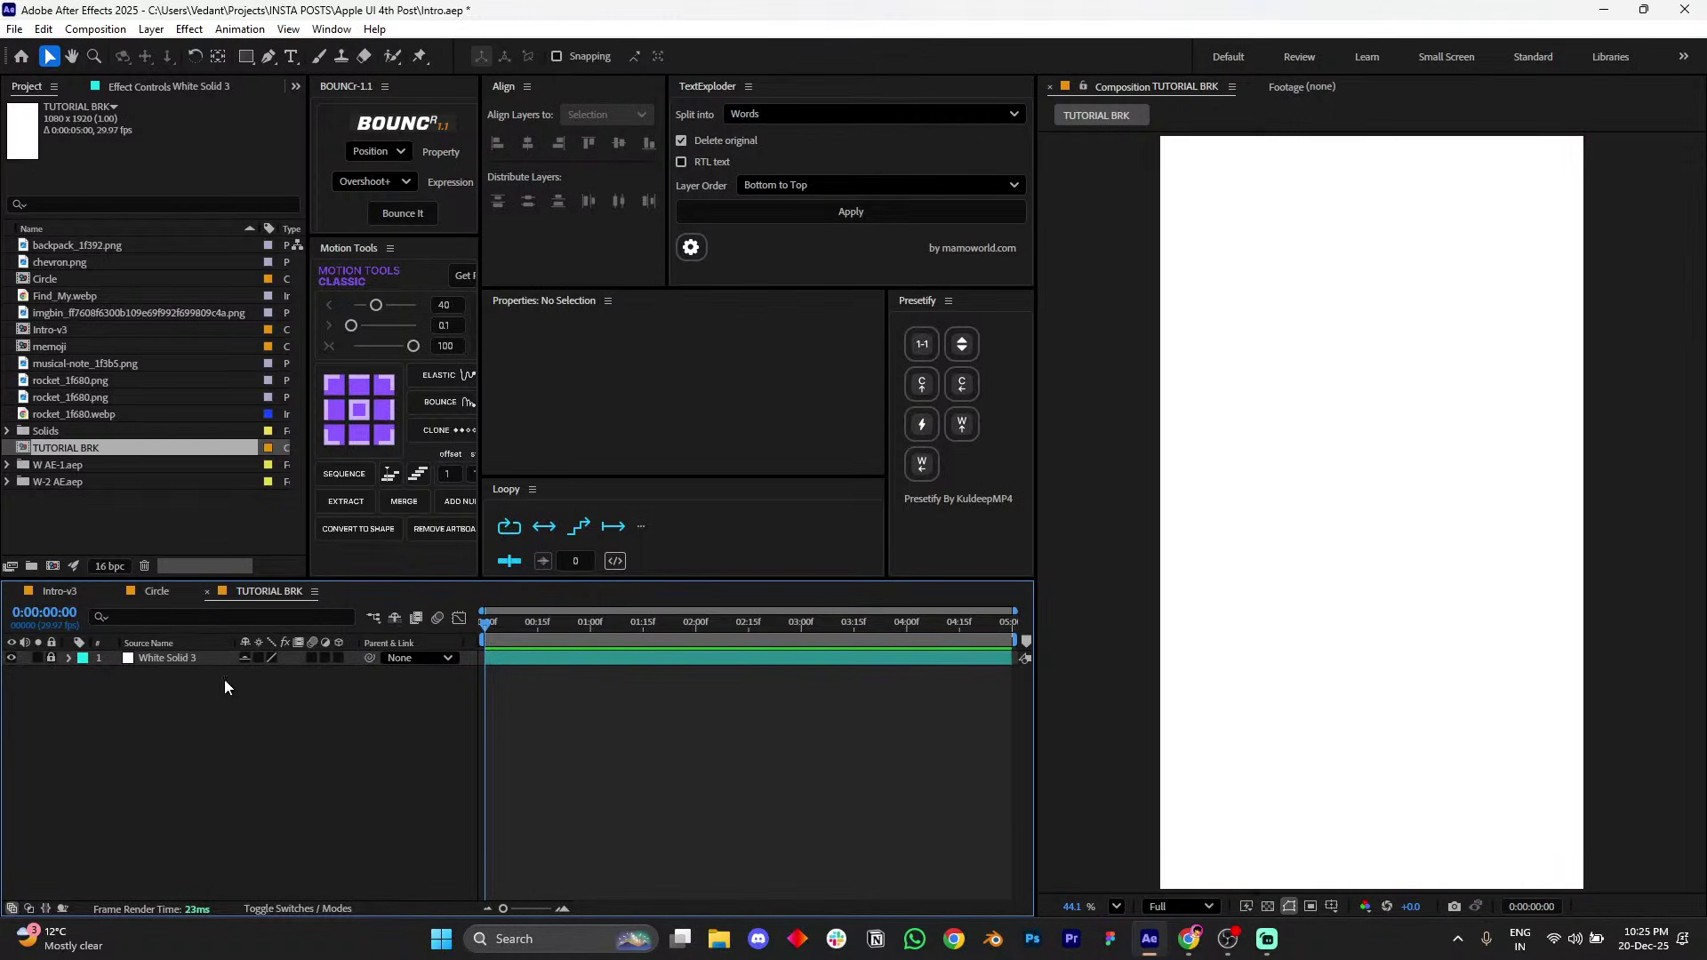
- Unlock the white solid and try moving it around the canvas, undoing each move
{"action": "left_click", "coordinate": [51, 658]}
{"action": "left_click", "coordinate": [1441, 564]}
{"action": "left_click_drag", "start_coordinate": [1440, 563], "coordinate": [1220, 454]}
{"action": "key", "text": "ctrl+z"}
{"action": "left_click", "coordinate": [813, 771]}
{"action": "left_click_drag", "start_coordinate": [1254, 535], "coordinate": [1092, 534]}
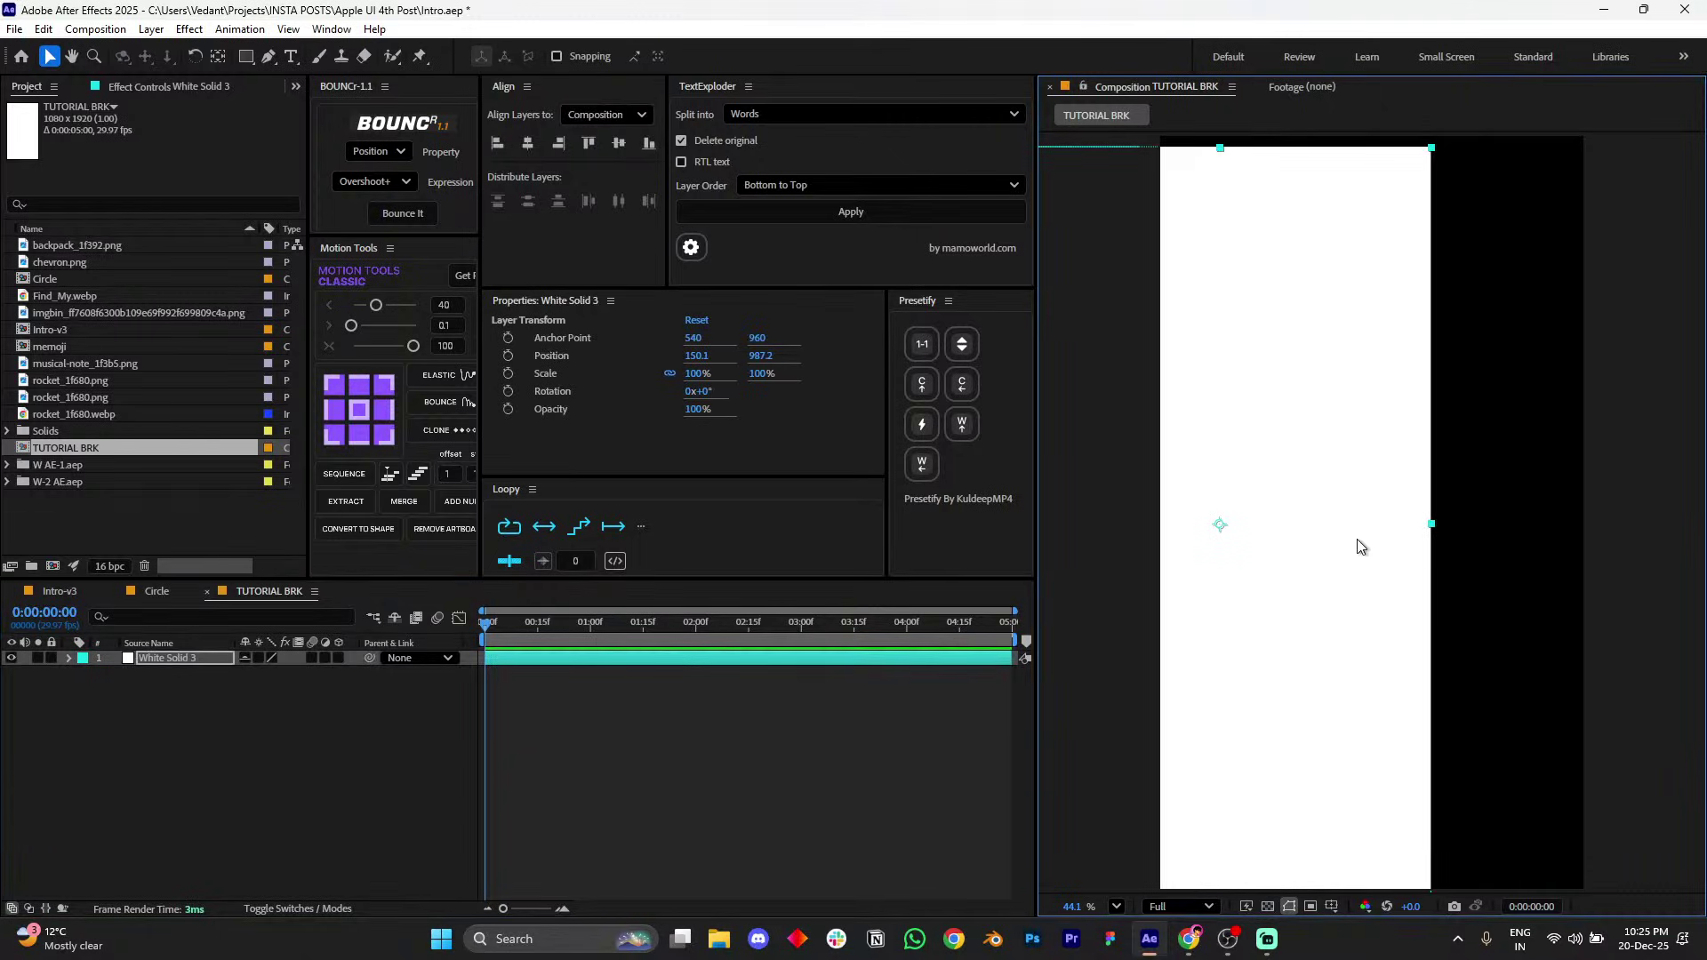
{"action": "key", "text": "ctrl+z"}
{"action": "left_click", "coordinate": [936, 727]}
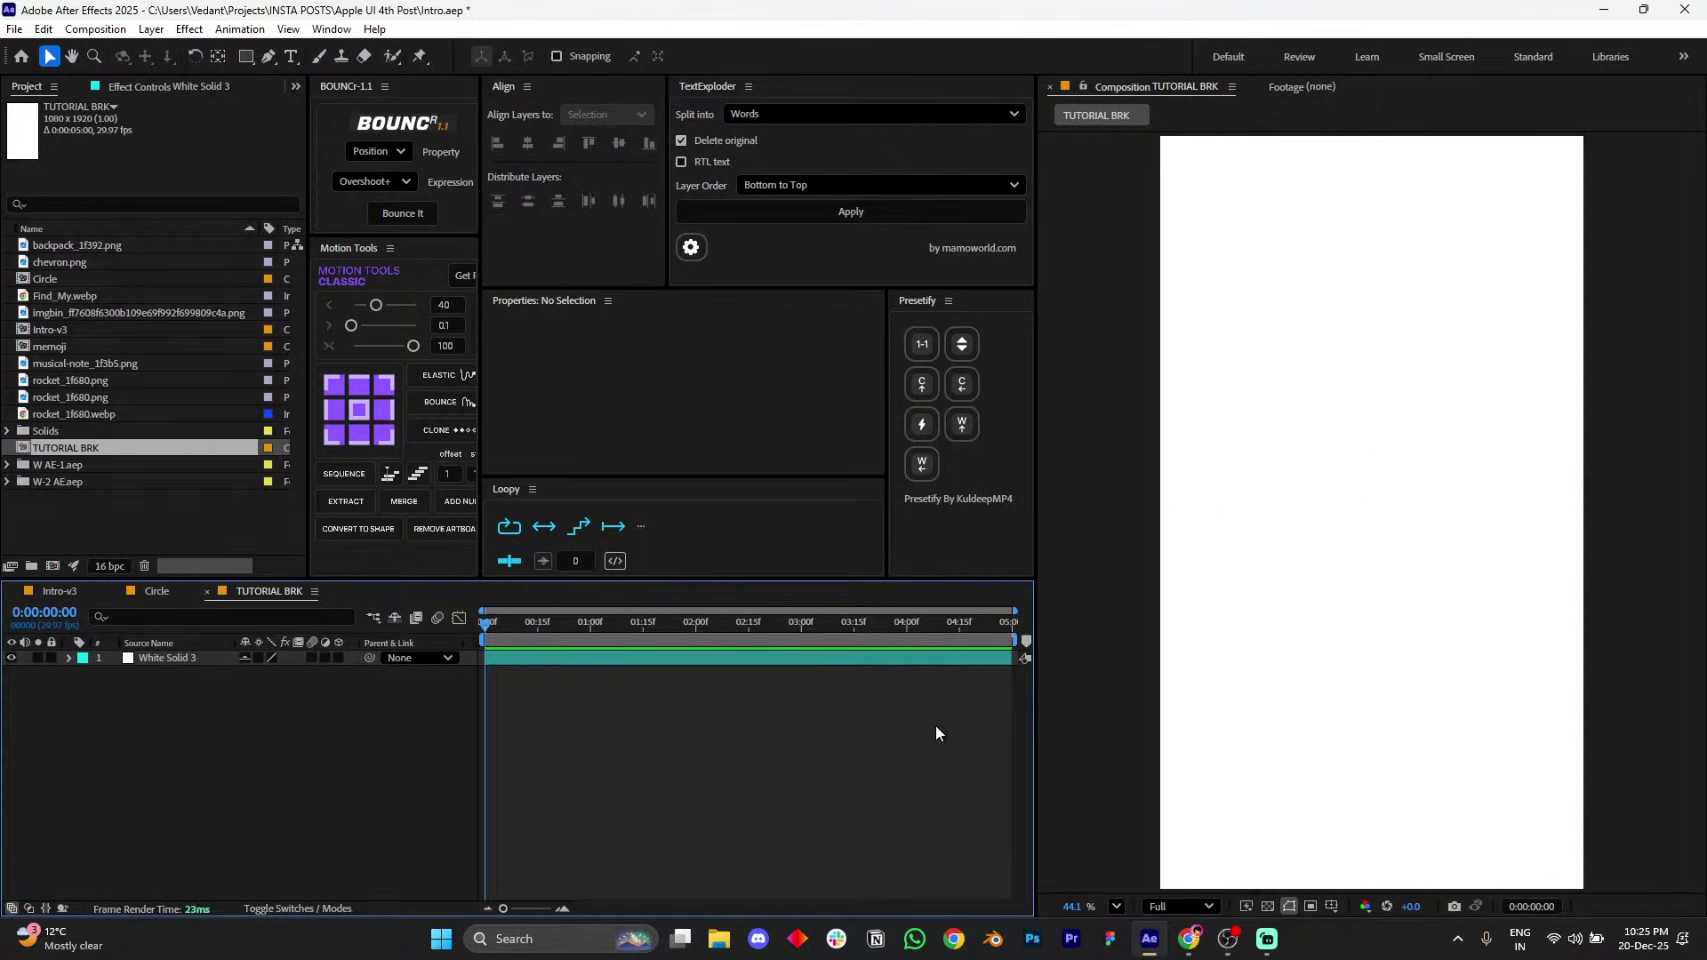
{"action": "left_click", "coordinate": [1180, 629]}
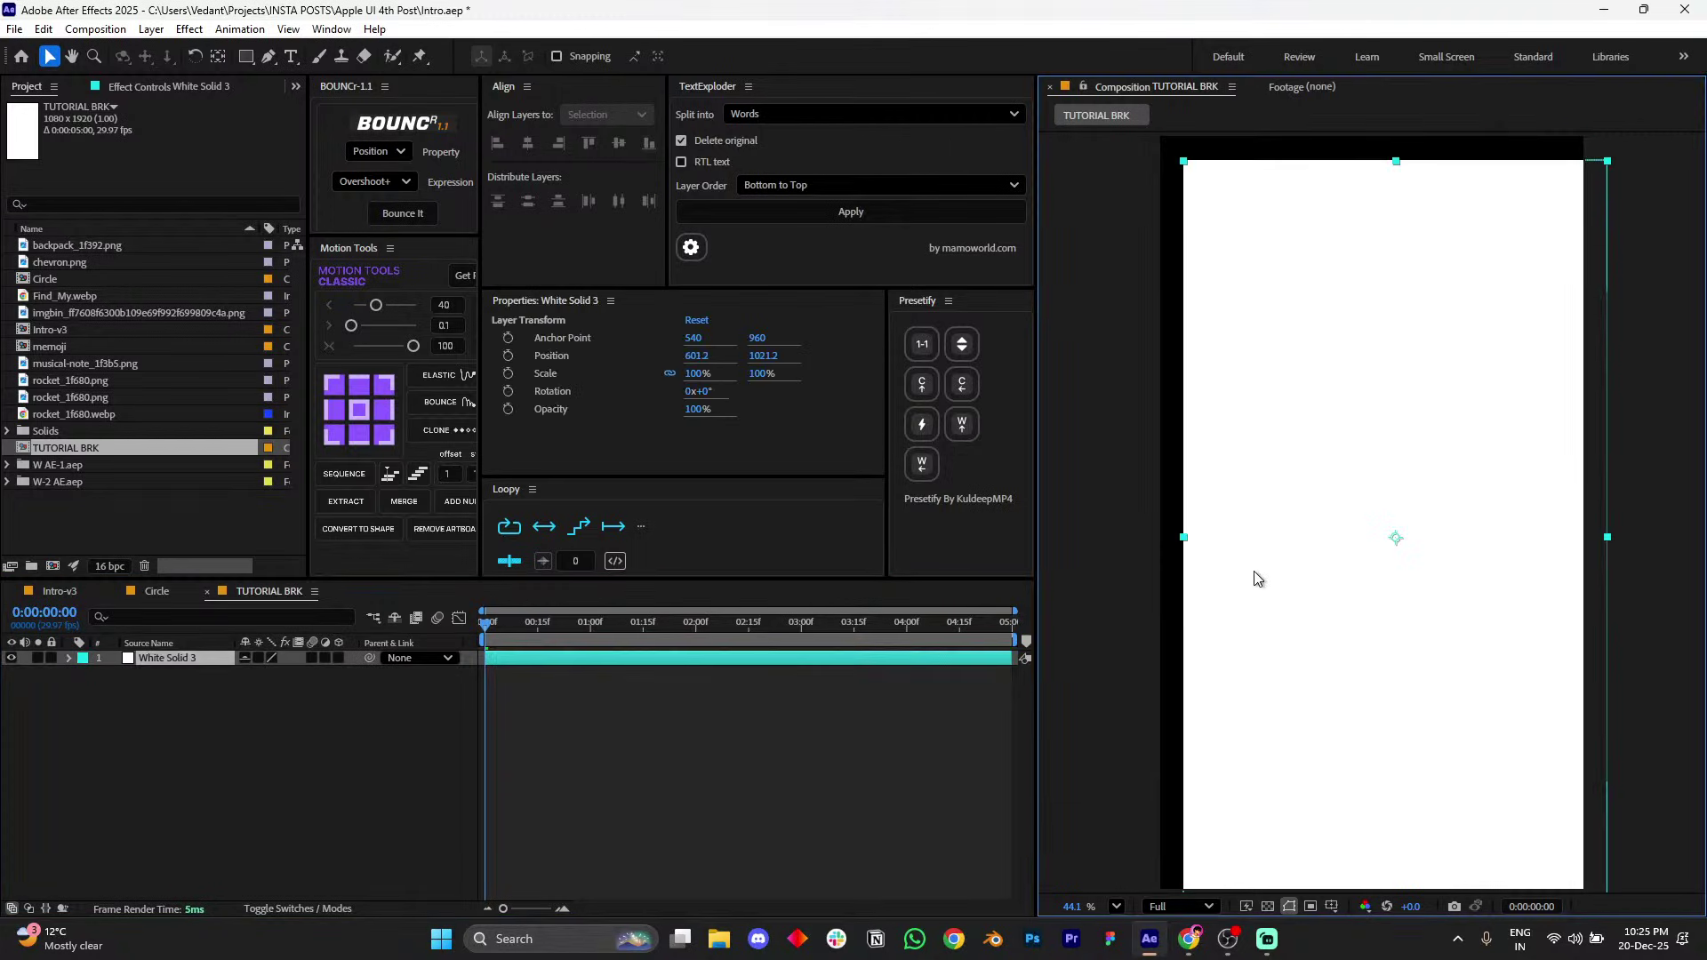
- Lock the white solid again and hide the shy layers in the timeline
{"action": "left_click", "coordinate": [51, 658]}
{"action": "left_click", "coordinate": [396, 619]}
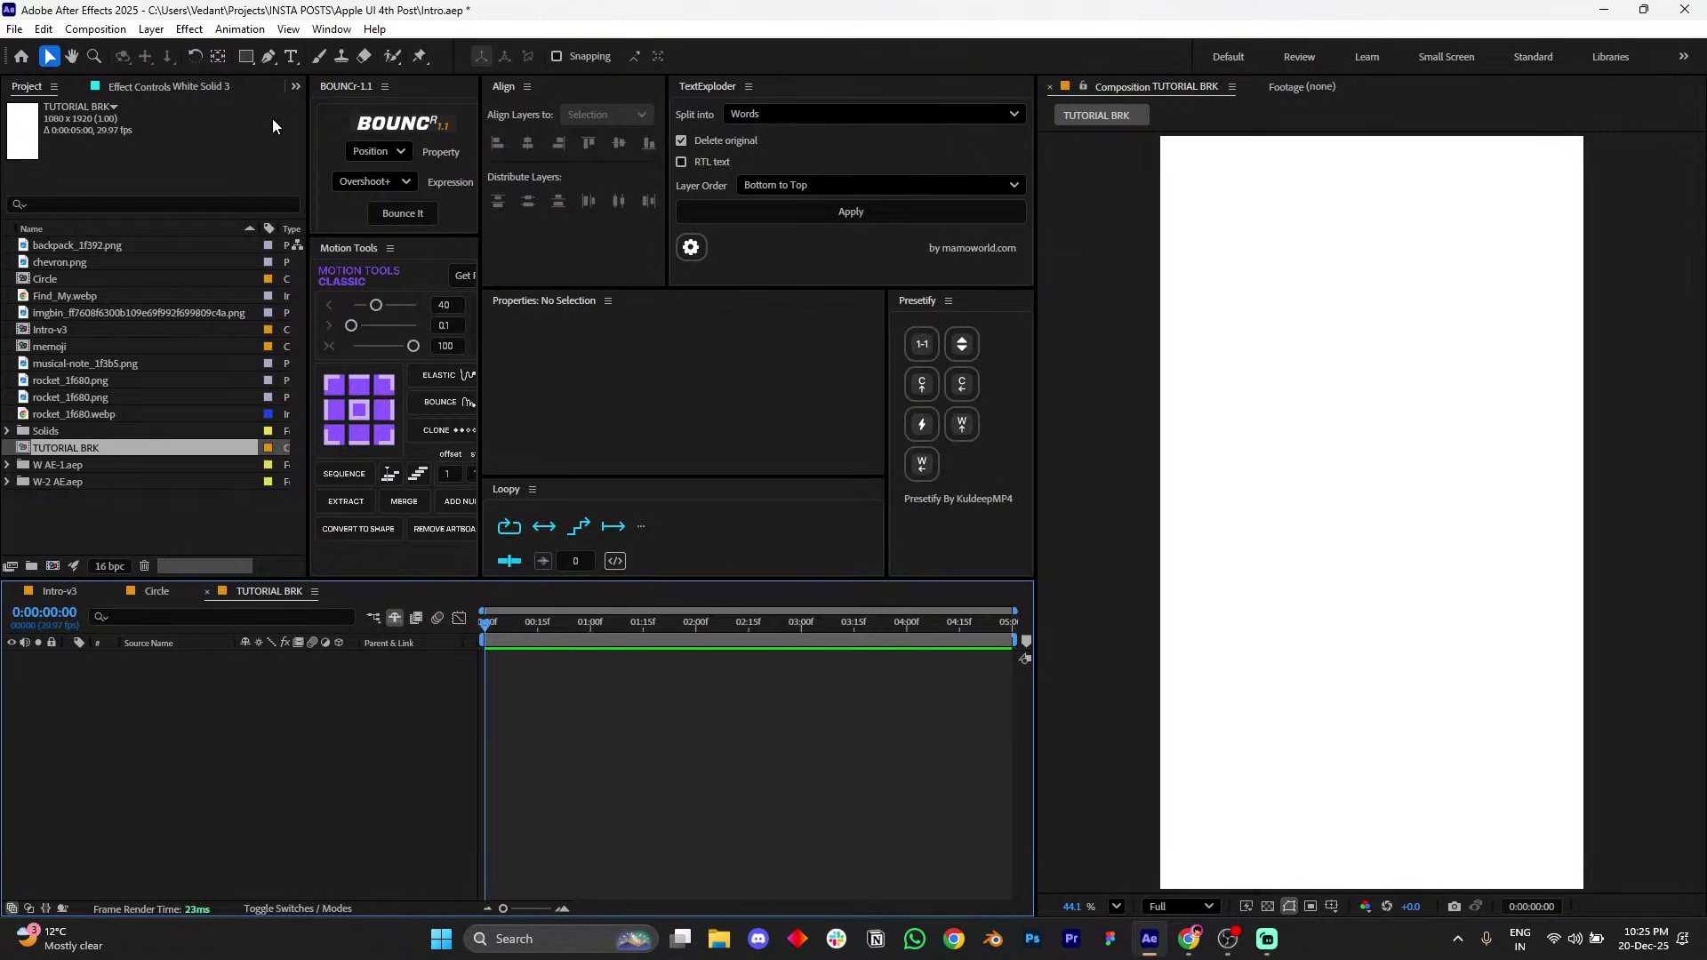
- Choose the Ellipse tool and set its fill to a solid blue
{"action": "left_click", "coordinate": [248, 57]}
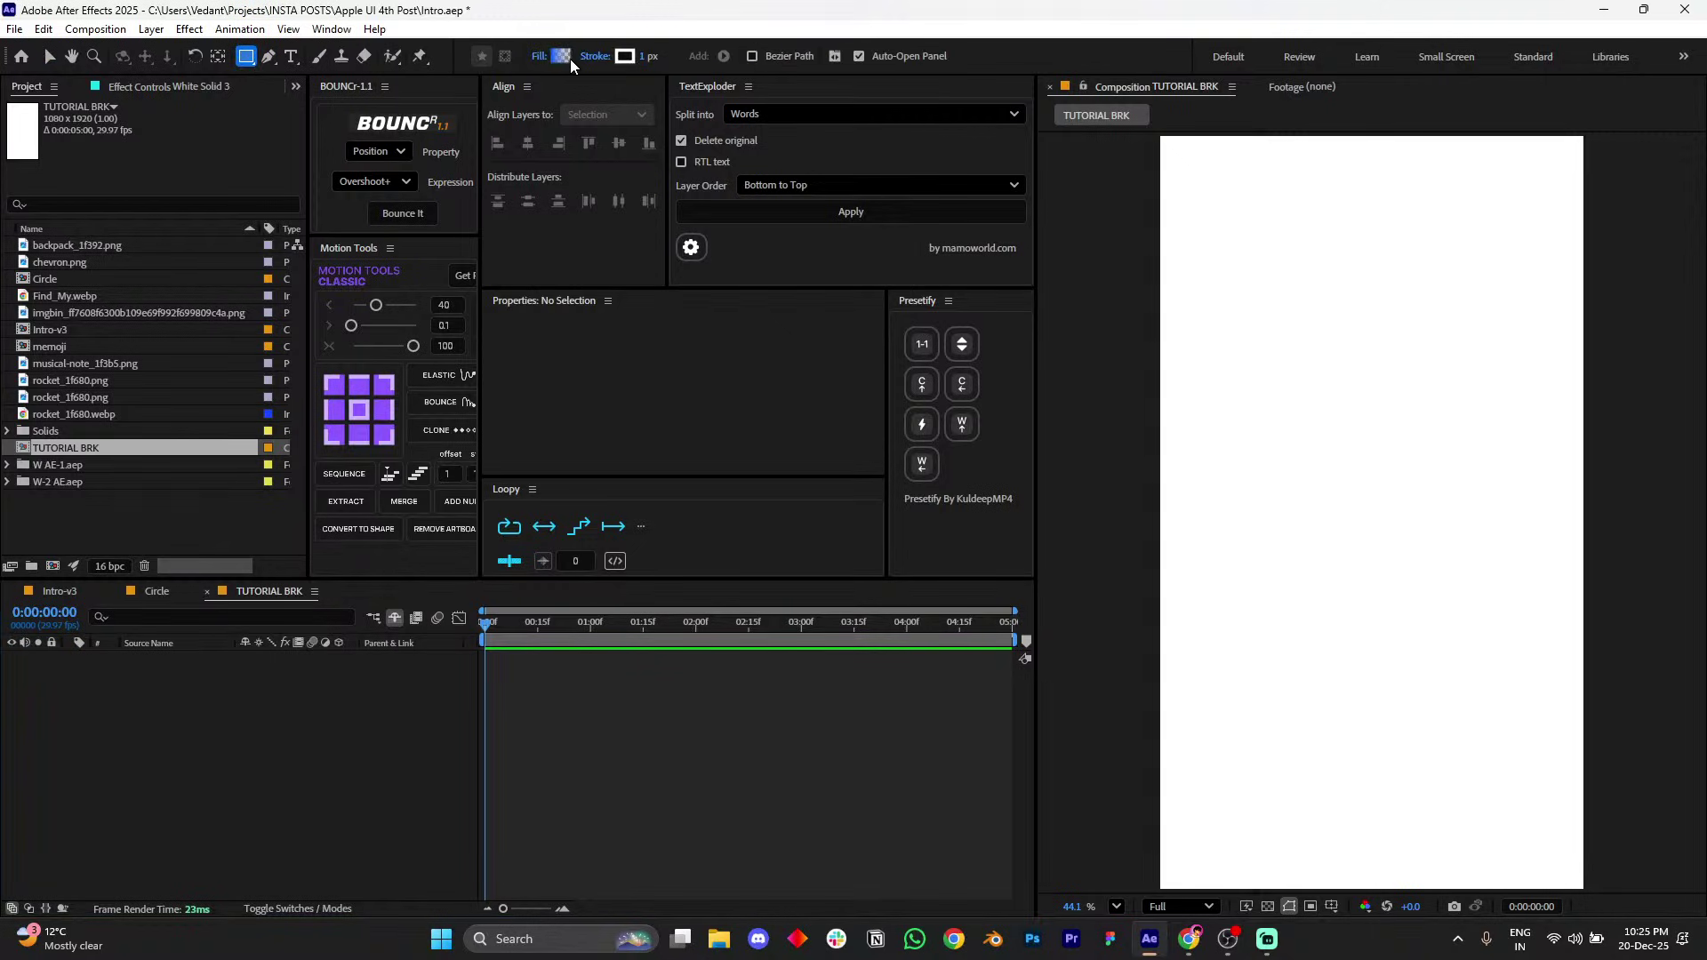
{"action": "left_click_drag", "start_coordinate": [252, 64], "coordinate": [316, 97]}
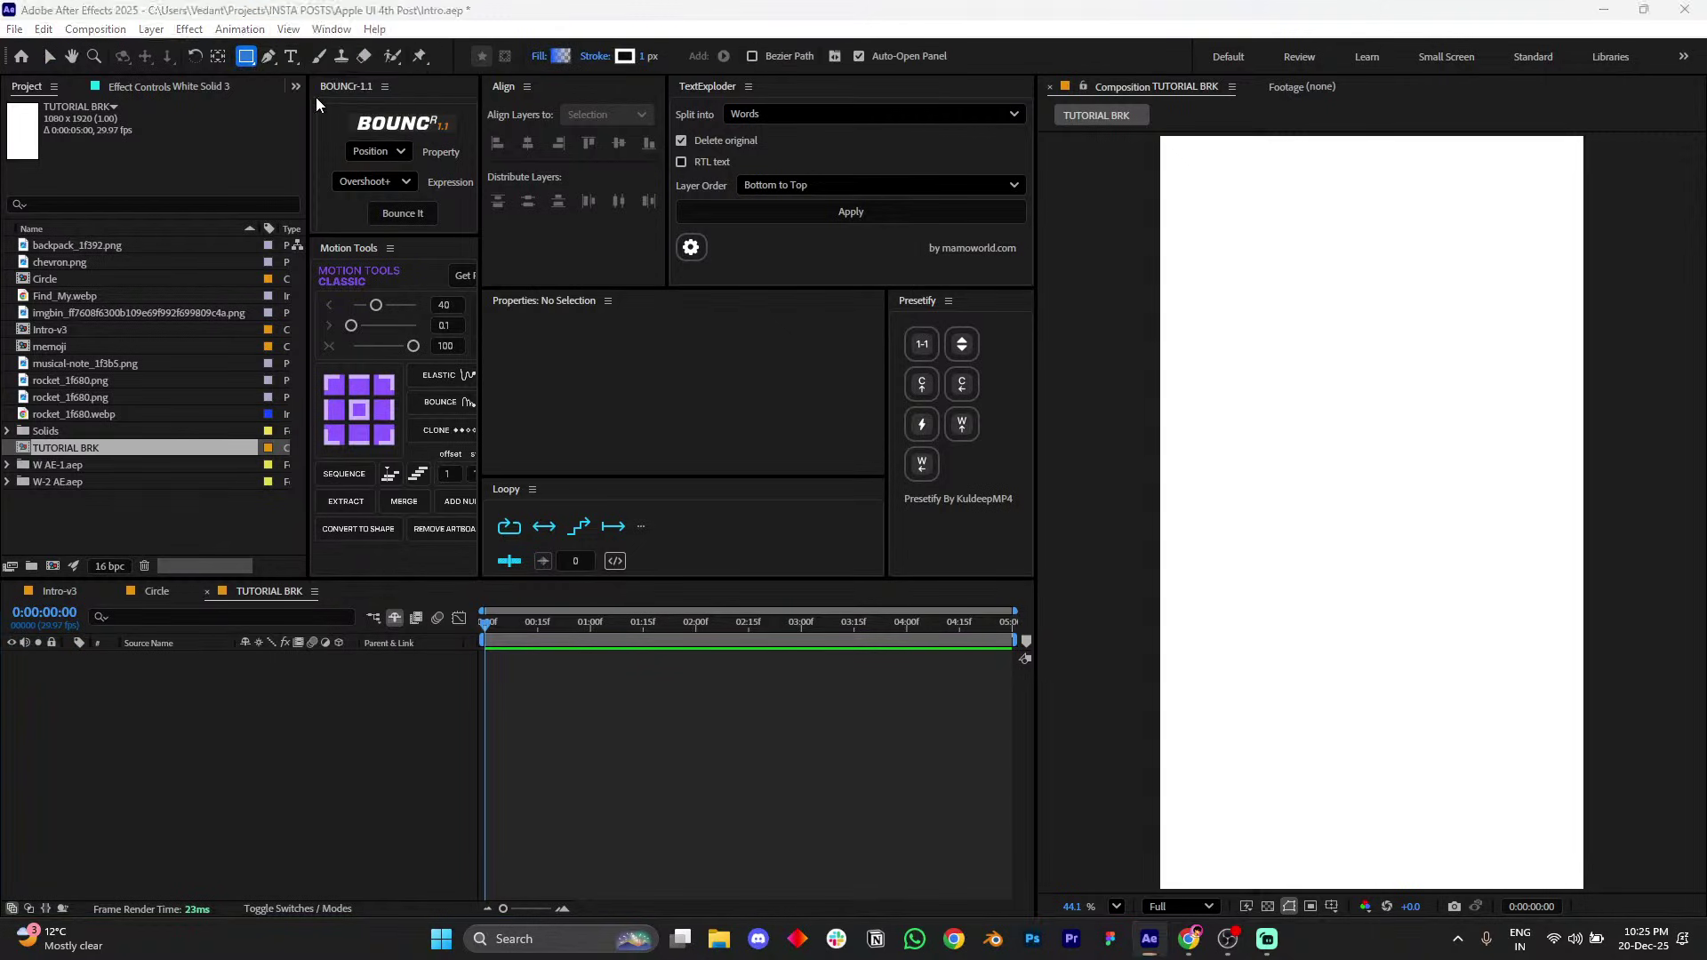
{"action": "left_click", "coordinate": [561, 56]}
{"action": "left_click", "coordinate": [898, 454]}
{"action": "left_click_drag", "start_coordinate": [835, 391], "coordinate": [835, 329]}
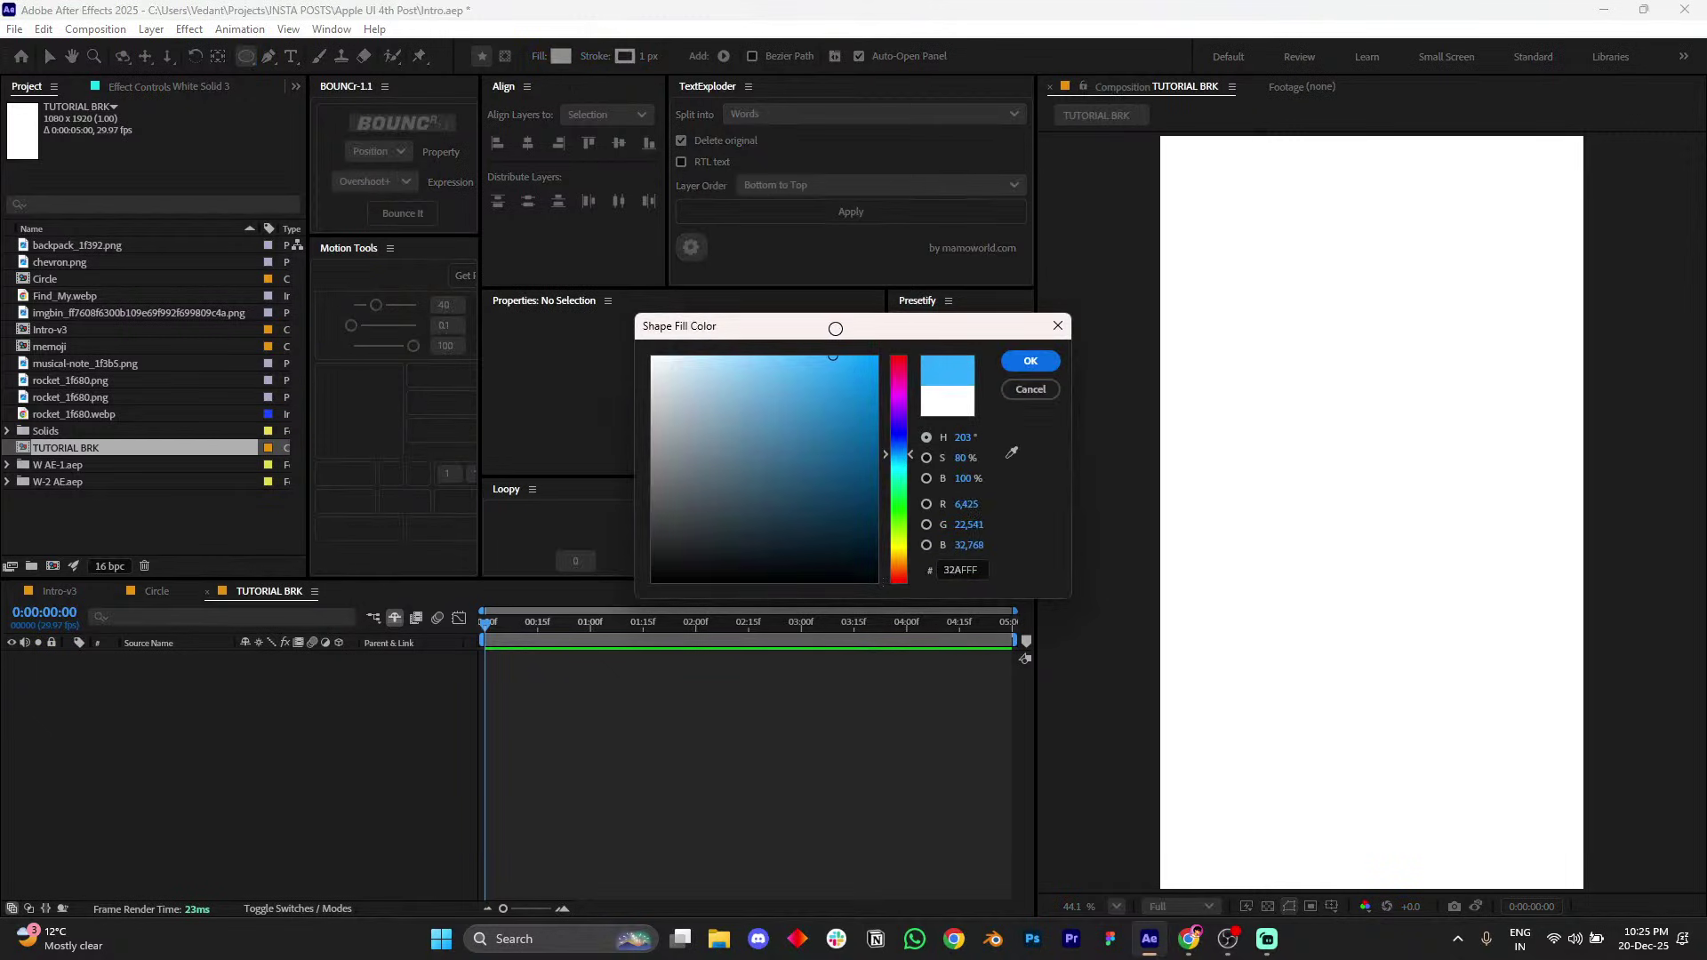
{"action": "key", "text": "Return"}
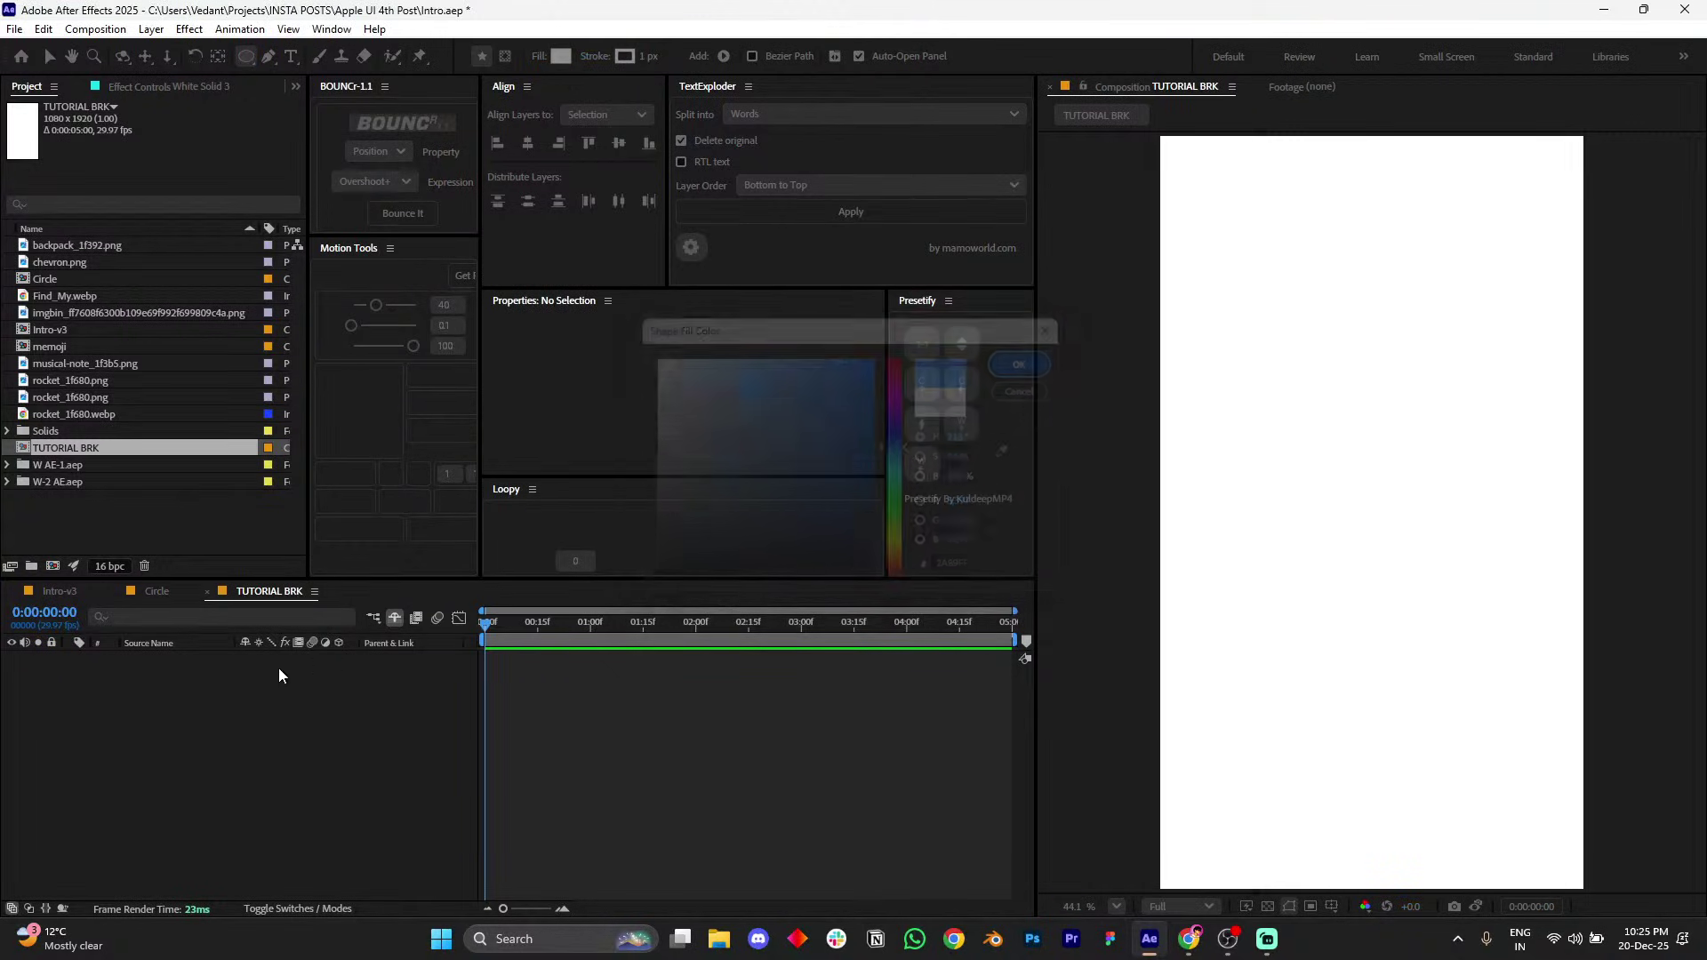
- Set the Intro-v3 preview to Full resolution, examine its central blue circle up close, and return to TUTORIAL BRK
{"action": "left_click", "coordinate": [69, 592]}
{"action": "left_click", "coordinate": [1180, 905]}
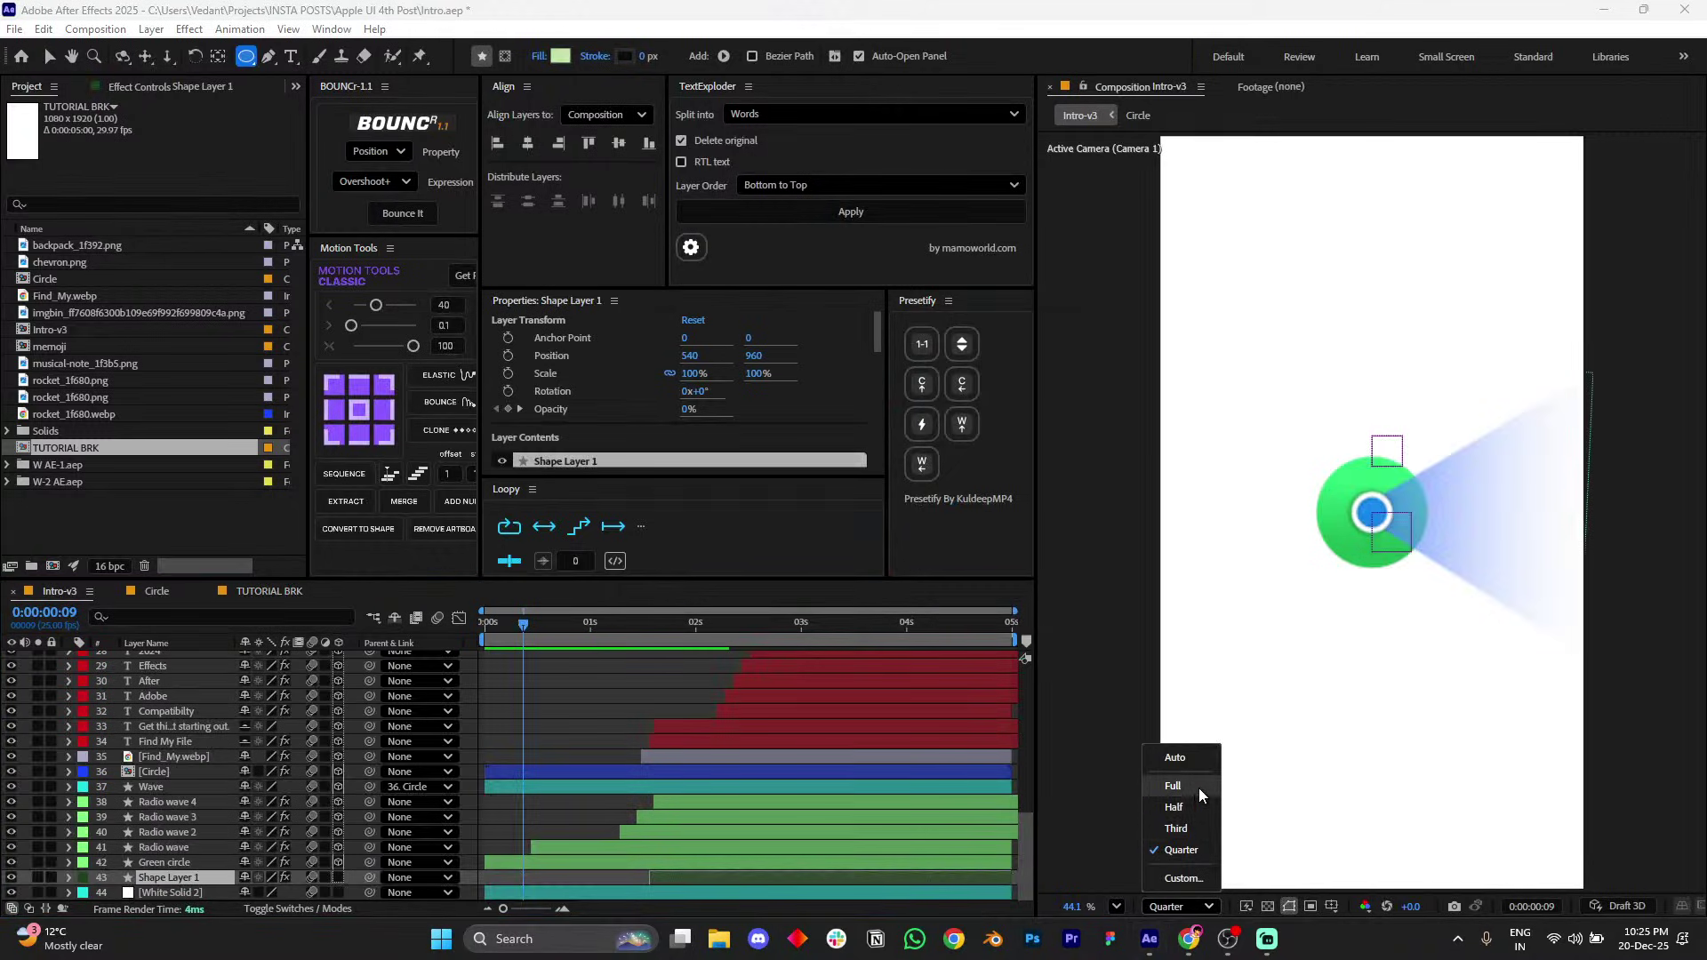
{"action": "left_click", "coordinate": [1173, 786]}
{"action": "scroll", "coordinate": [1338, 493], "scroll_direction": "up", "scroll_amount": 3}
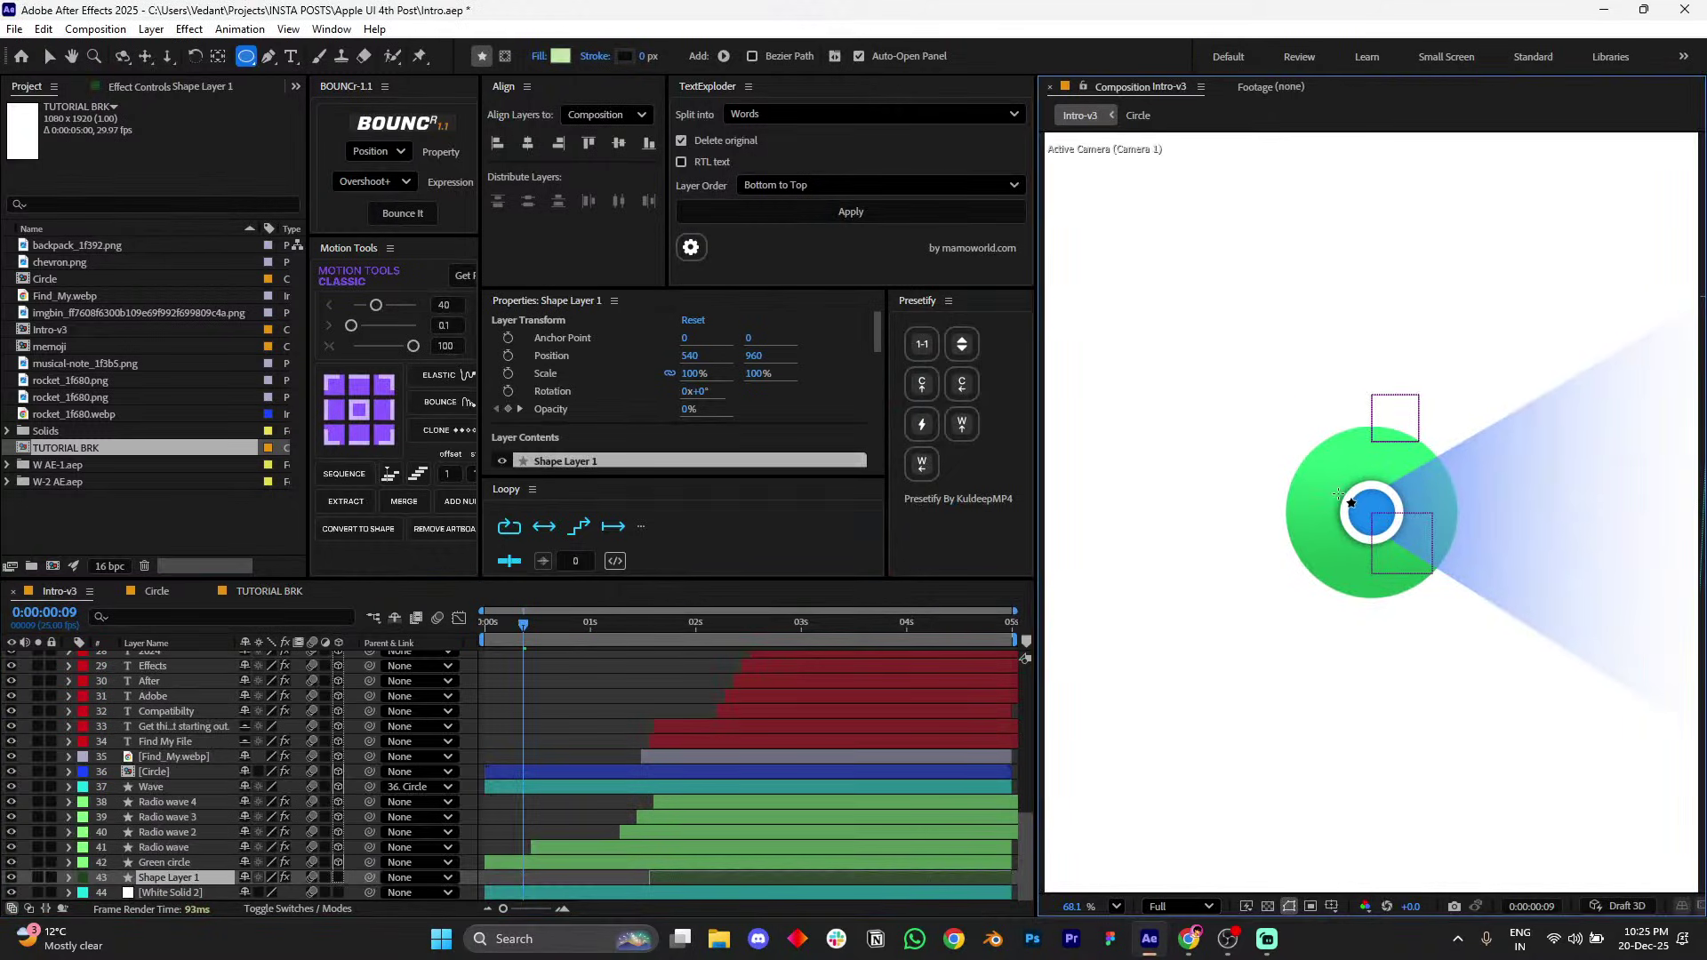
{"action": "left_click", "coordinate": [278, 590]}
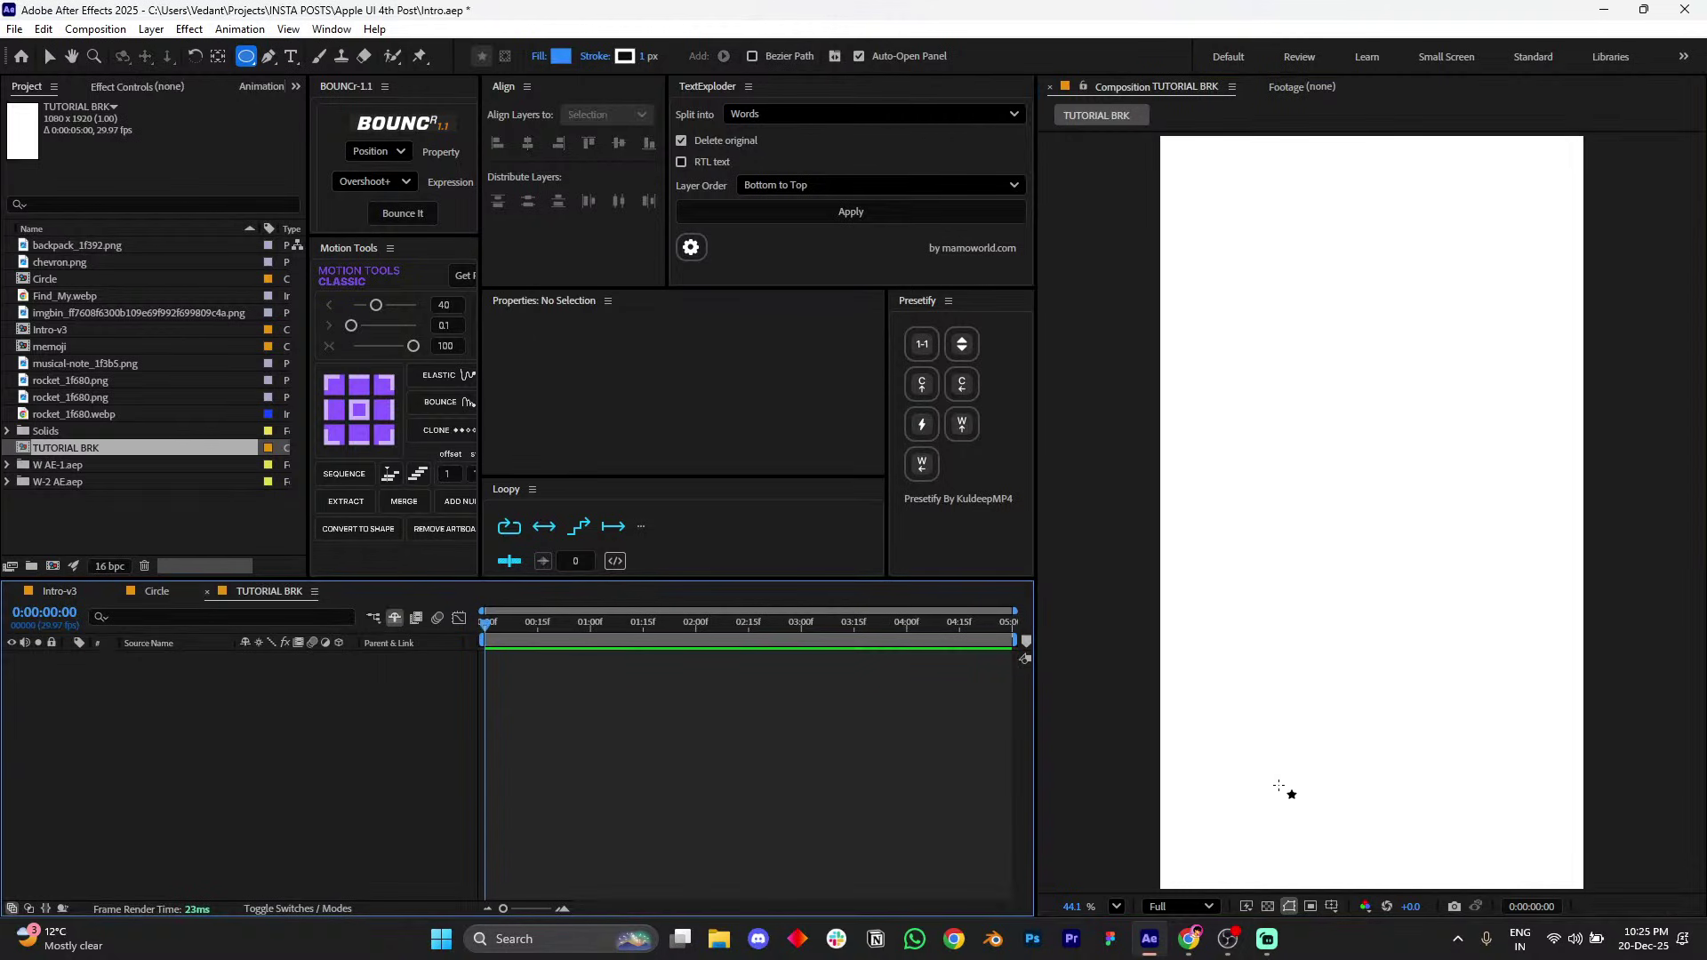
- Show the Title/Action Safe guides in the TUTORIAL BRK view
{"action": "left_click", "coordinate": [1331, 905]}
{"action": "left_click", "coordinate": [1332, 907]}
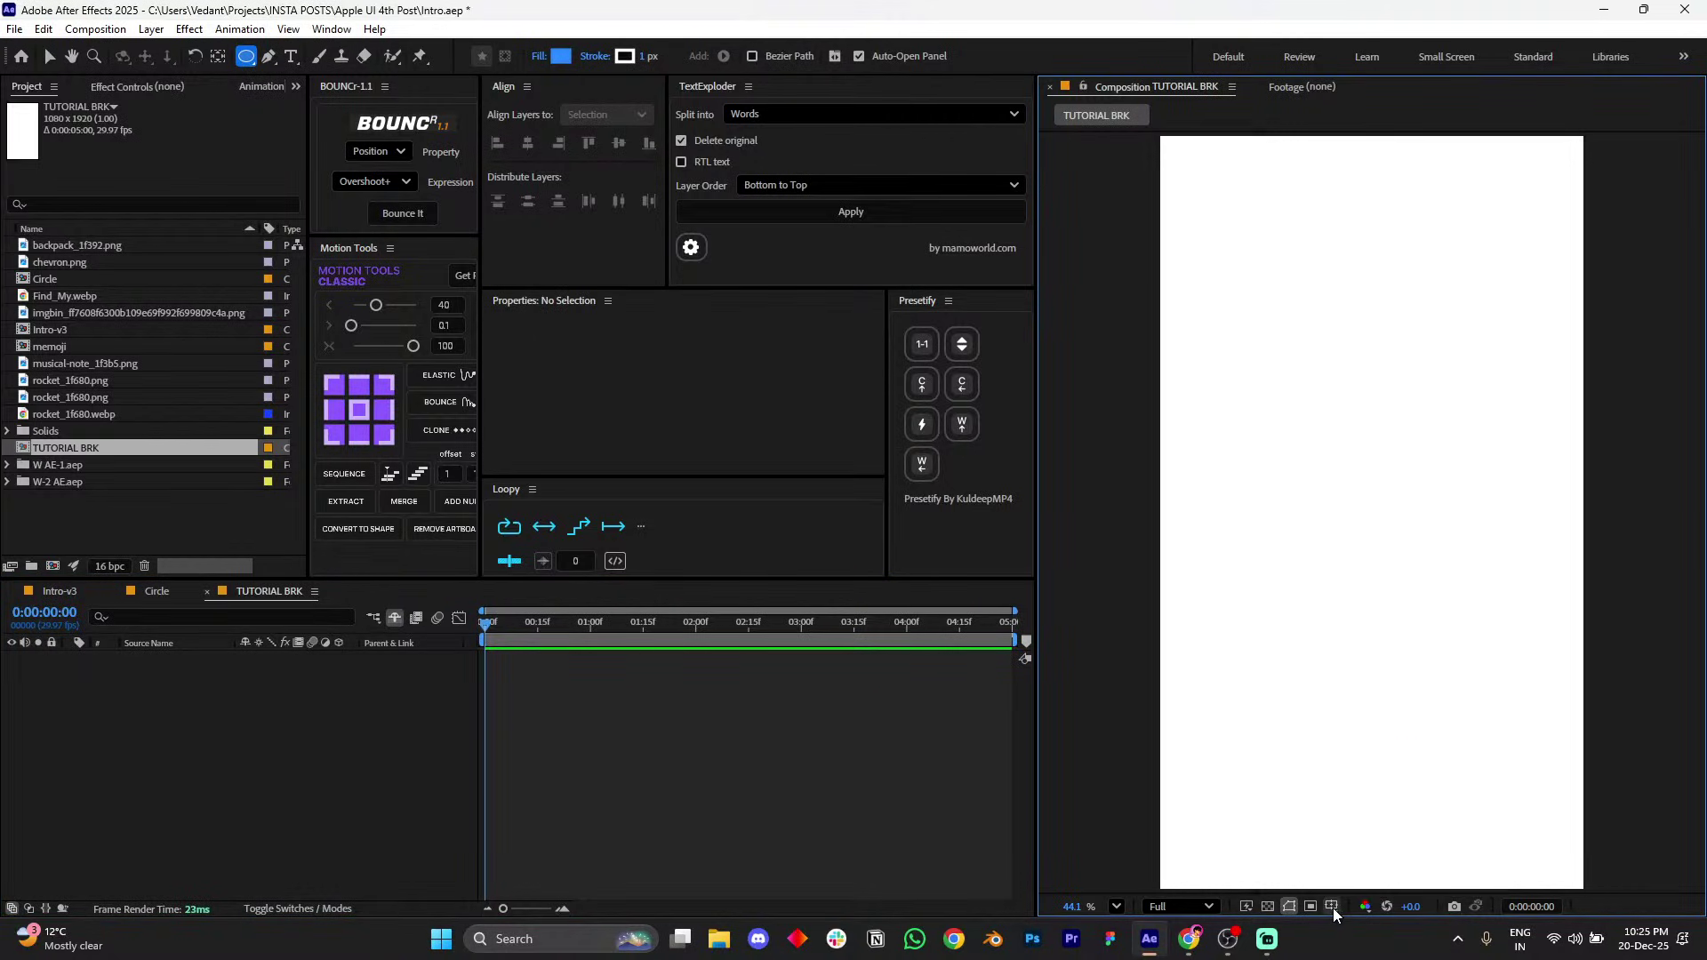
{"action": "left_click", "coordinate": [1332, 907]}
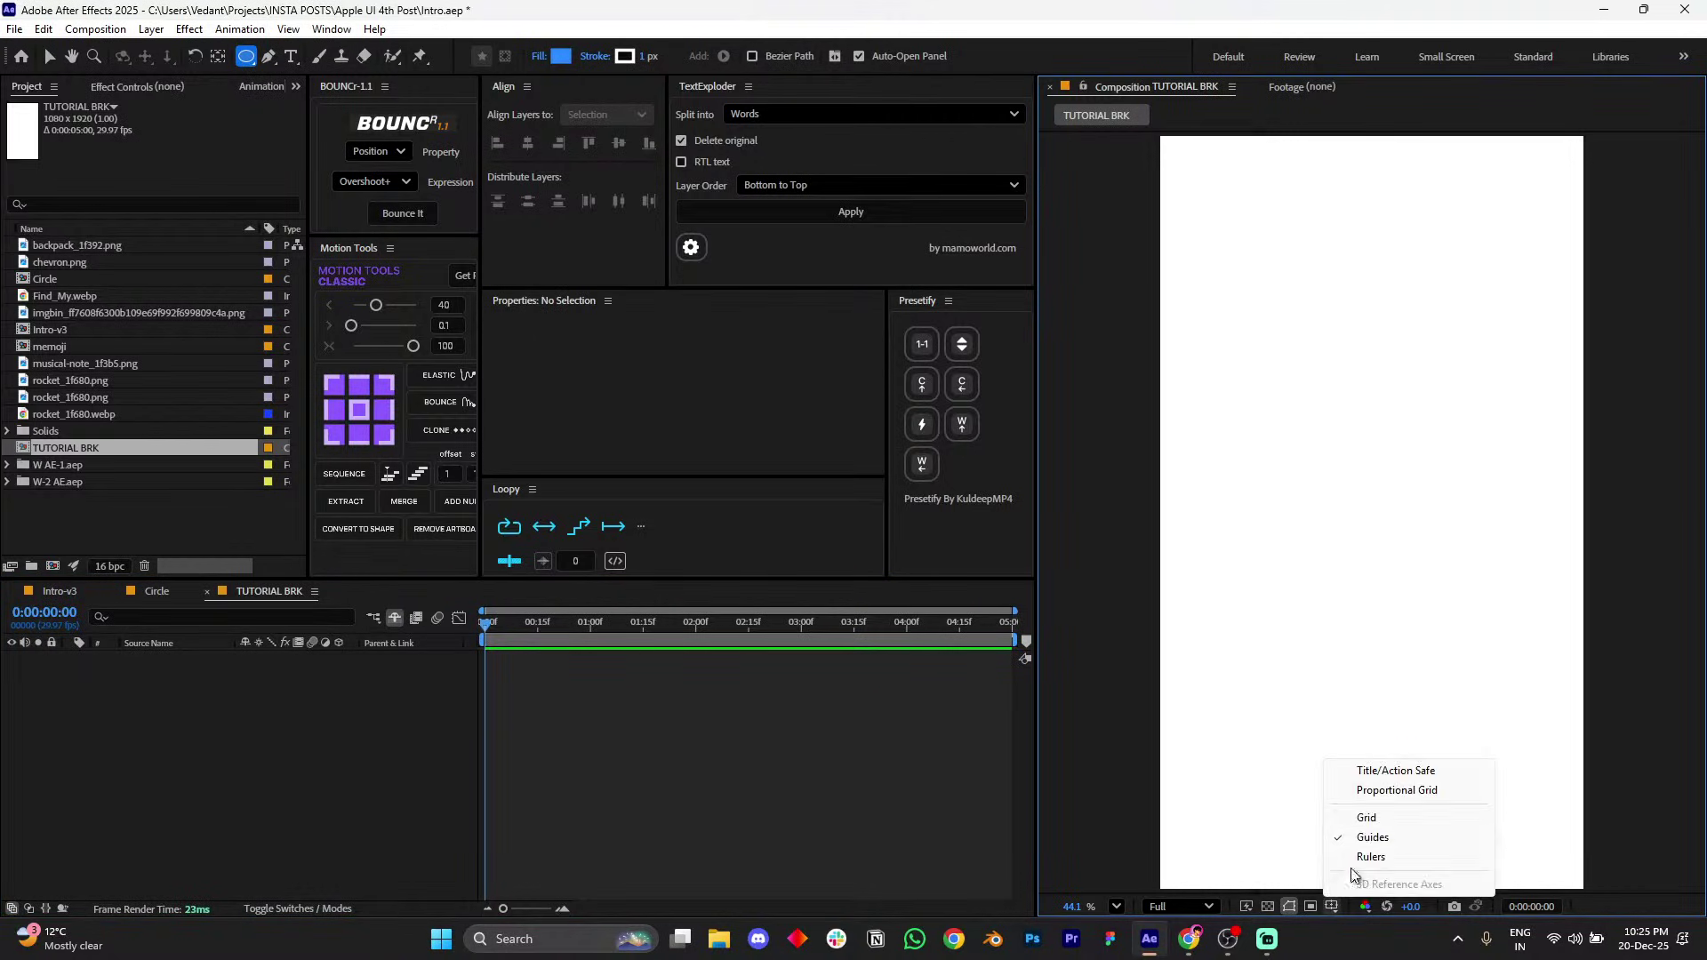
{"action": "left_click", "coordinate": [1362, 773]}
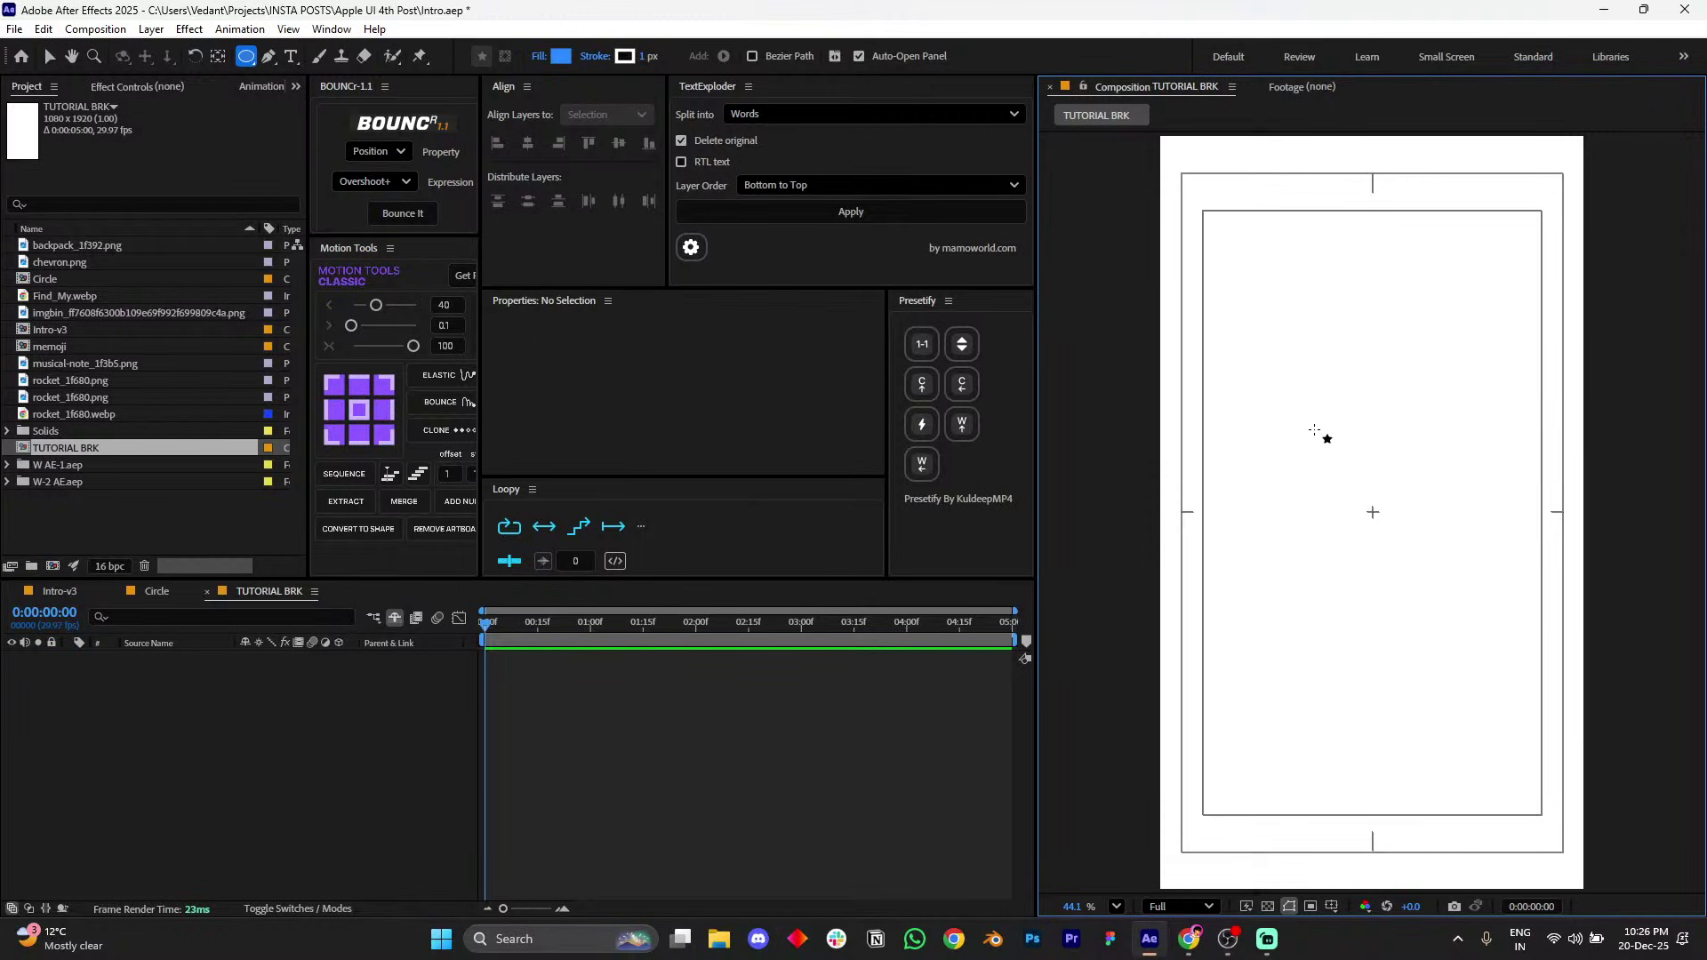
- Draw a small blue circle around the canvas centre and center its anchor point on the shape
{"action": "left_click_drag", "start_coordinate": [1371, 513], "coordinate": [1389, 531]}
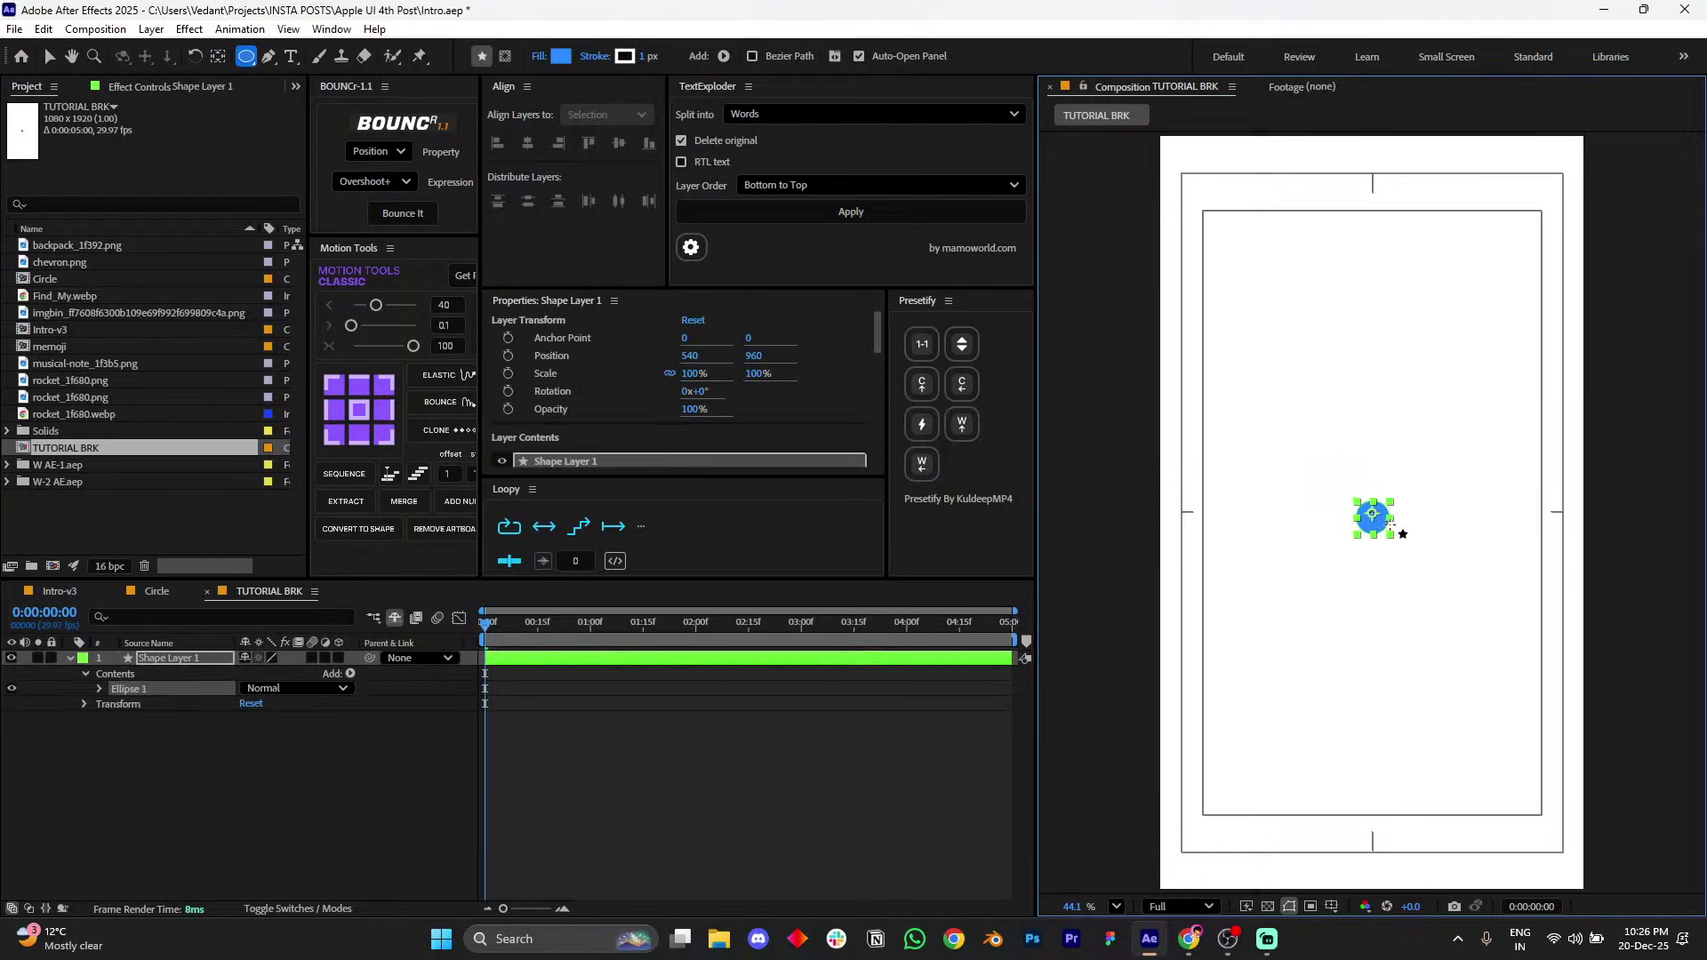
{"action": "key", "text": "s"}
{"action": "left_click", "coordinate": [888, 720]}
{"action": "key", "text": "v"}
{"action": "left_click", "coordinate": [1373, 518]}
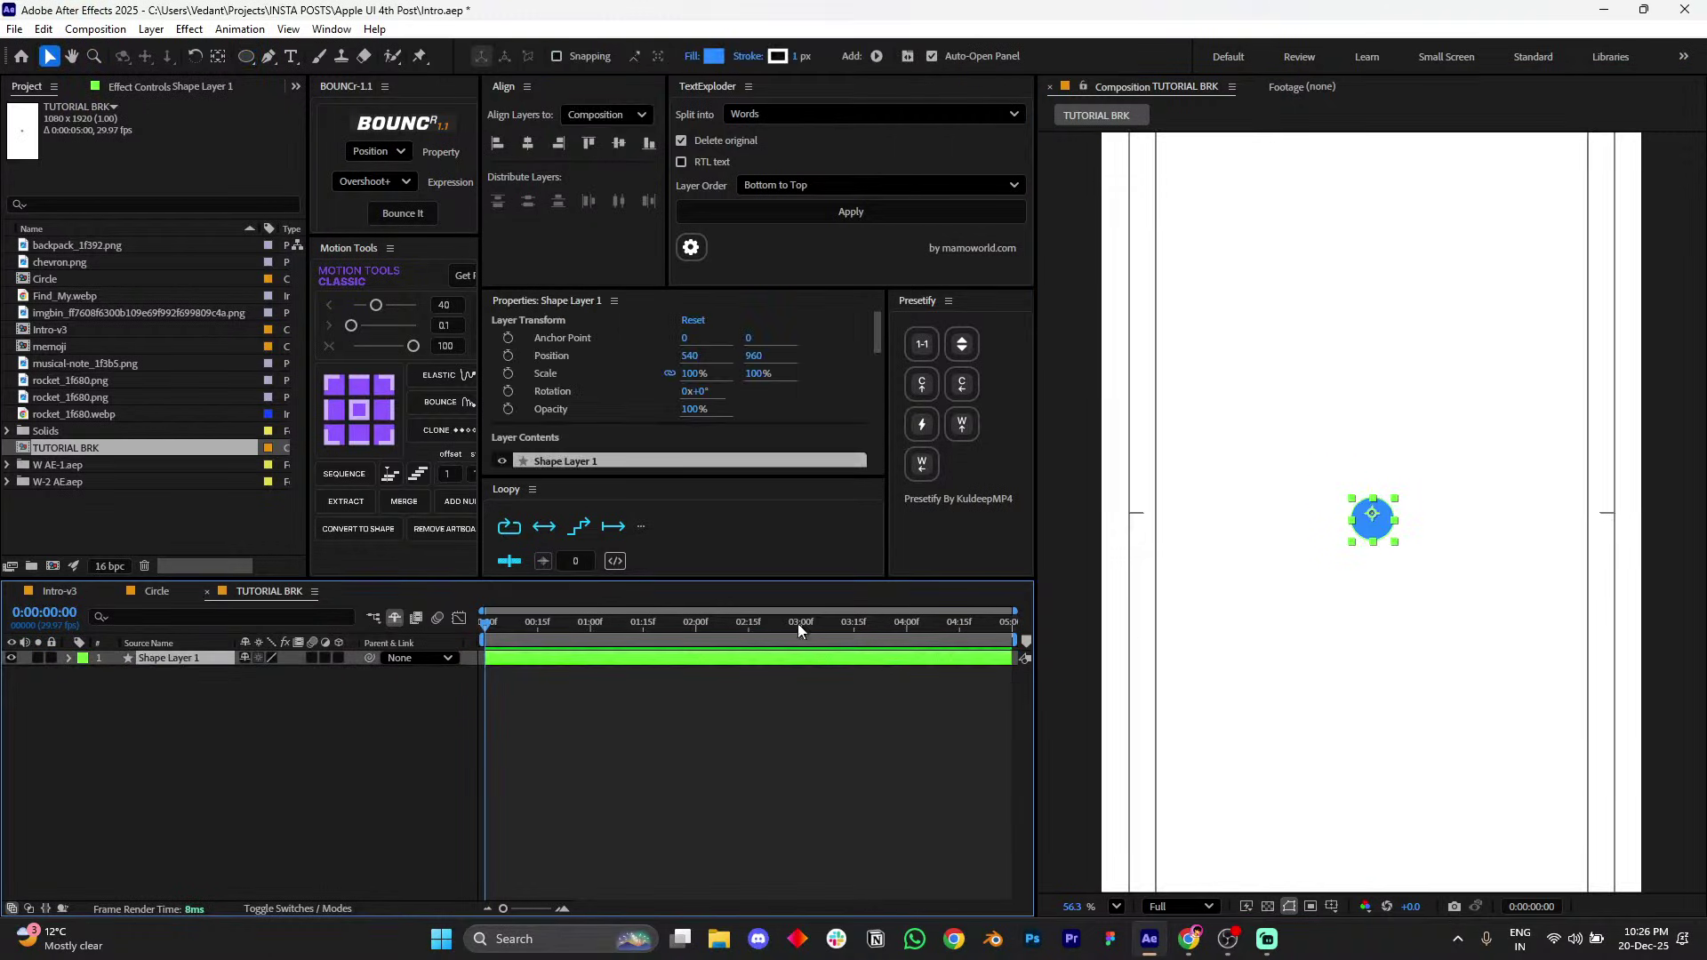
{"action": "scroll", "coordinate": [1376, 590], "scroll_direction": "up", "scroll_amount": 2}
{"action": "left_click", "coordinate": [359, 410]}
{"action": "scroll", "coordinate": [1448, 398], "scroll_direction": "down", "scroll_amount": 2}
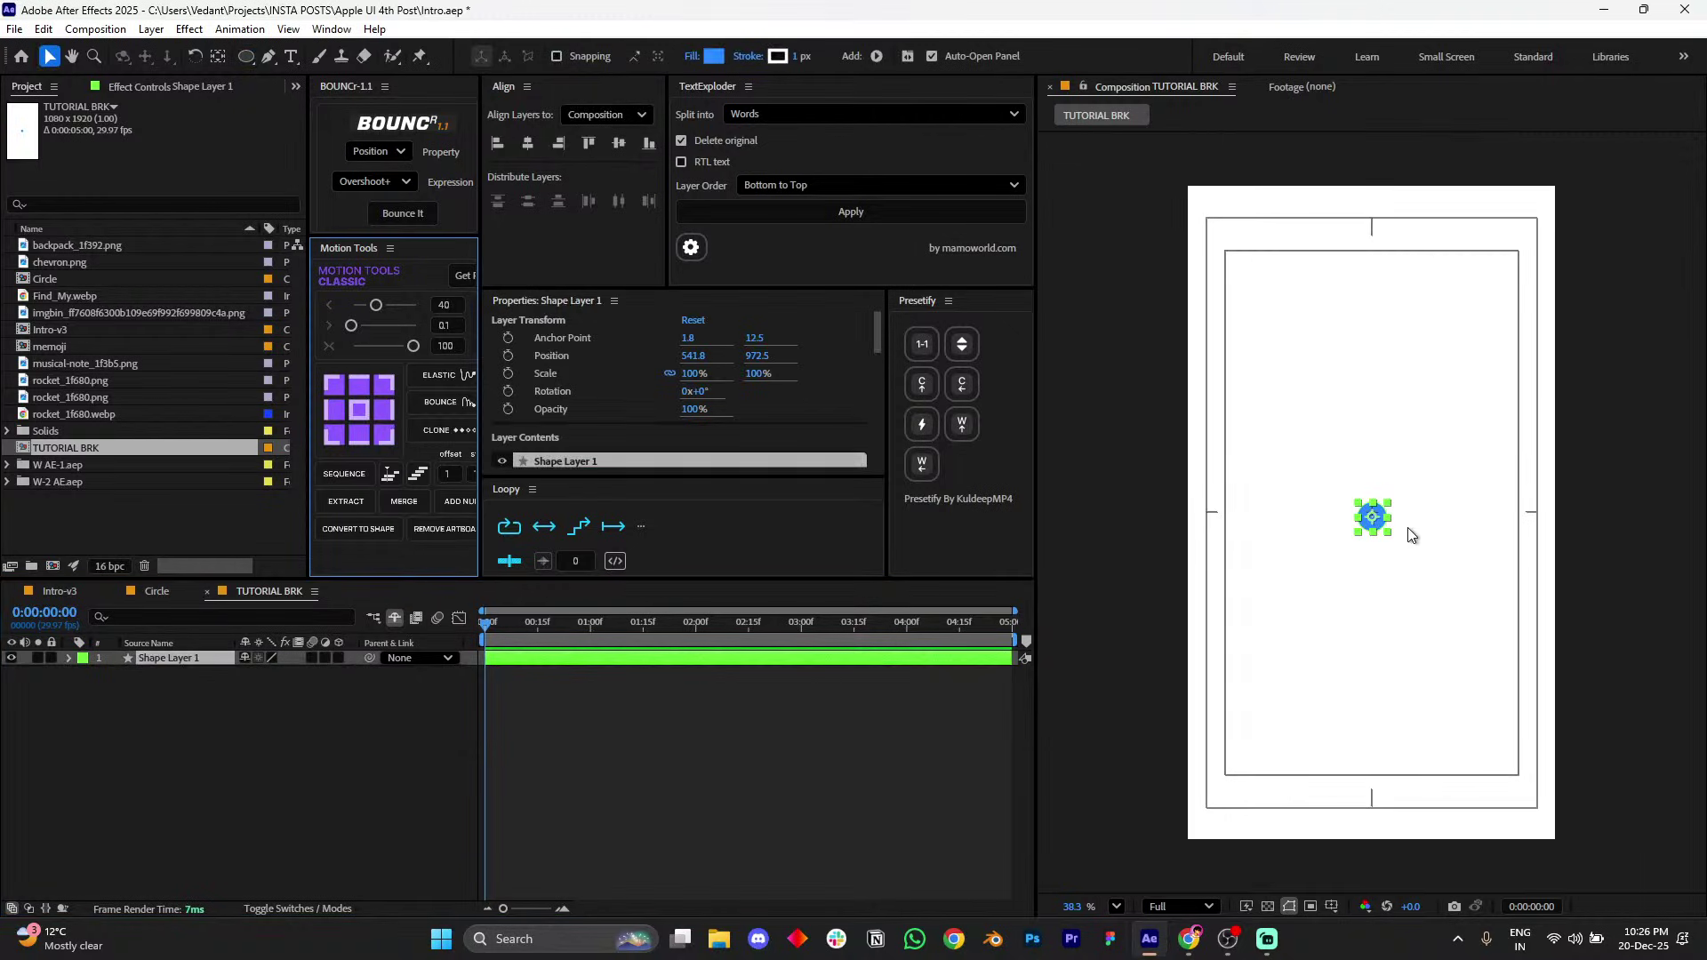
- Align the blue circle to the composition's horizontal and vertical centre and scale it down to about 79.7%
{"action": "left_click", "coordinate": [1111, 908]}
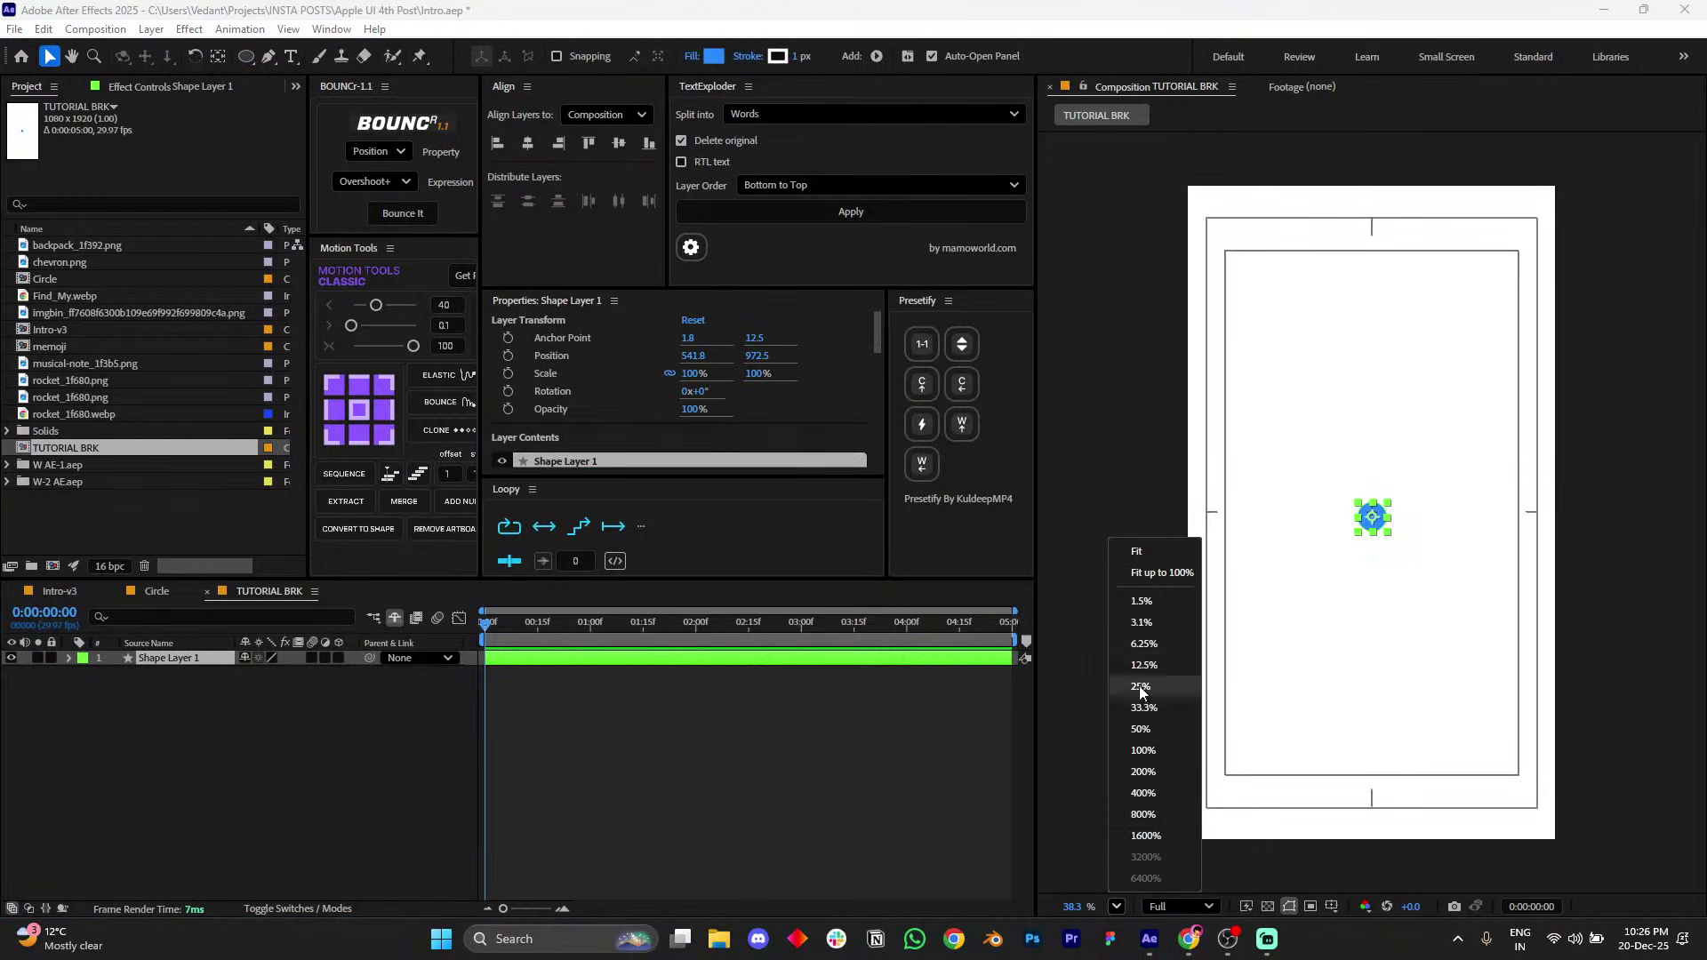
{"action": "left_click", "coordinate": [1165, 575]}
{"action": "scroll", "coordinate": [1382, 524], "scroll_direction": "down", "scroll_amount": 2}
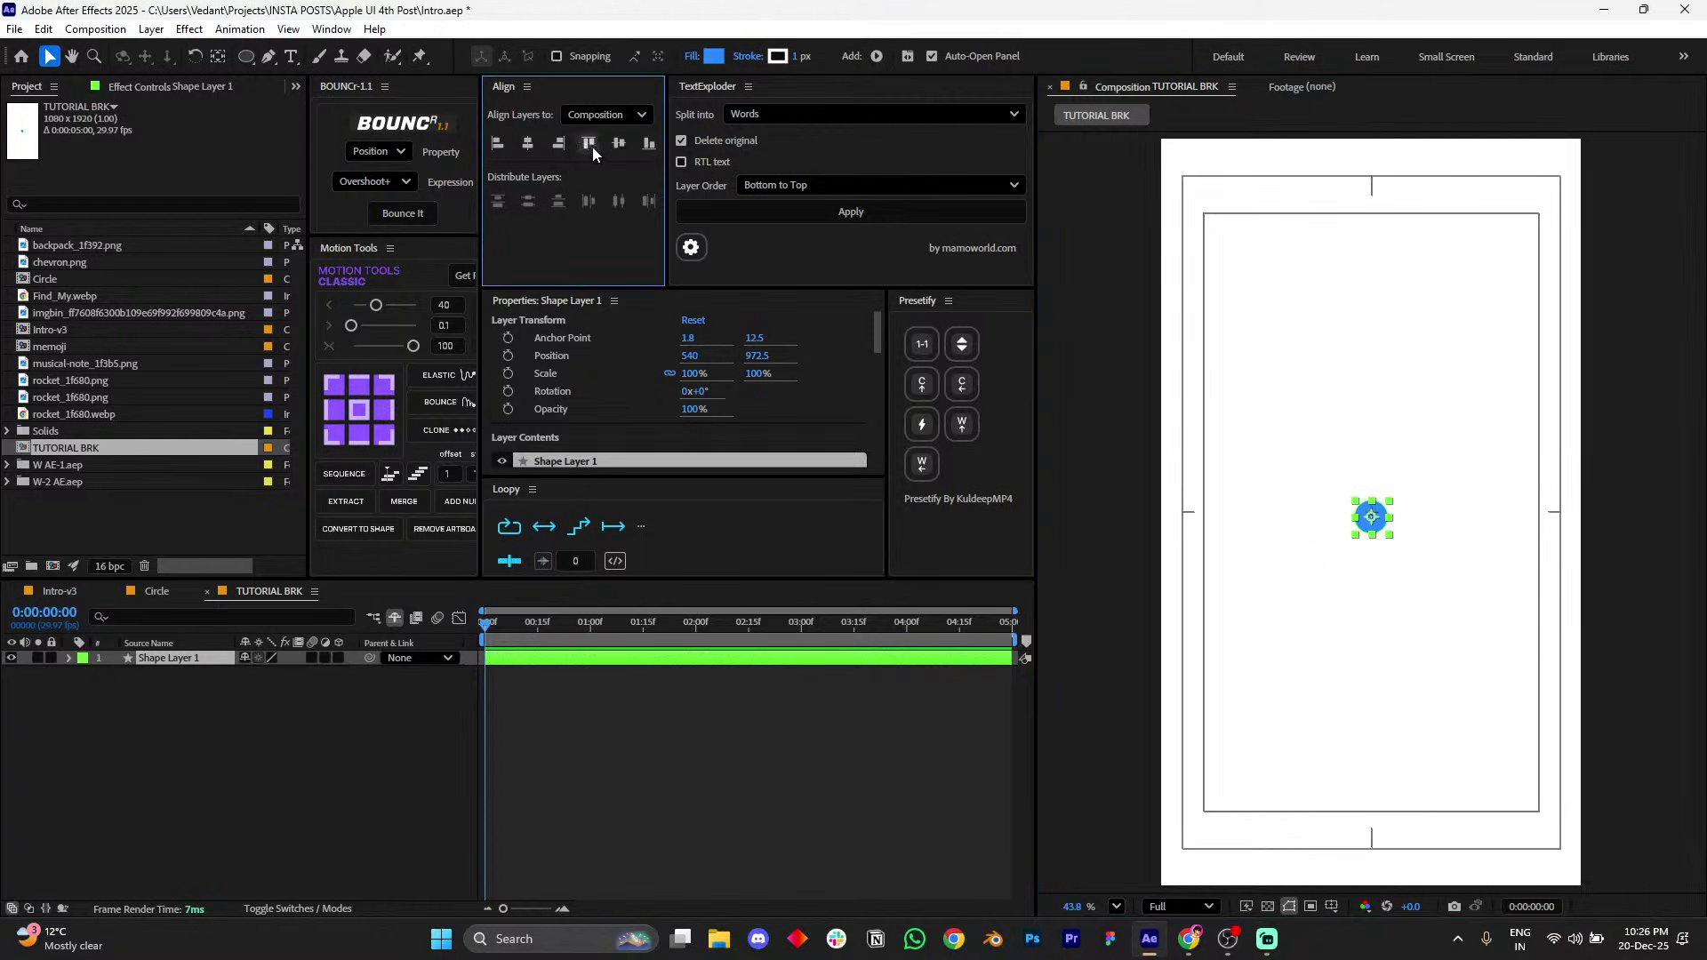
{"action": "left_click", "coordinate": [889, 676]}
{"action": "scroll", "coordinate": [1370, 531], "scroll_direction": "up", "scroll_amount": 2}
{"action": "left_click", "coordinate": [1370, 531]}
{"action": "scroll", "coordinate": [1370, 531], "scroll_direction": "up", "scroll_amount": 1}
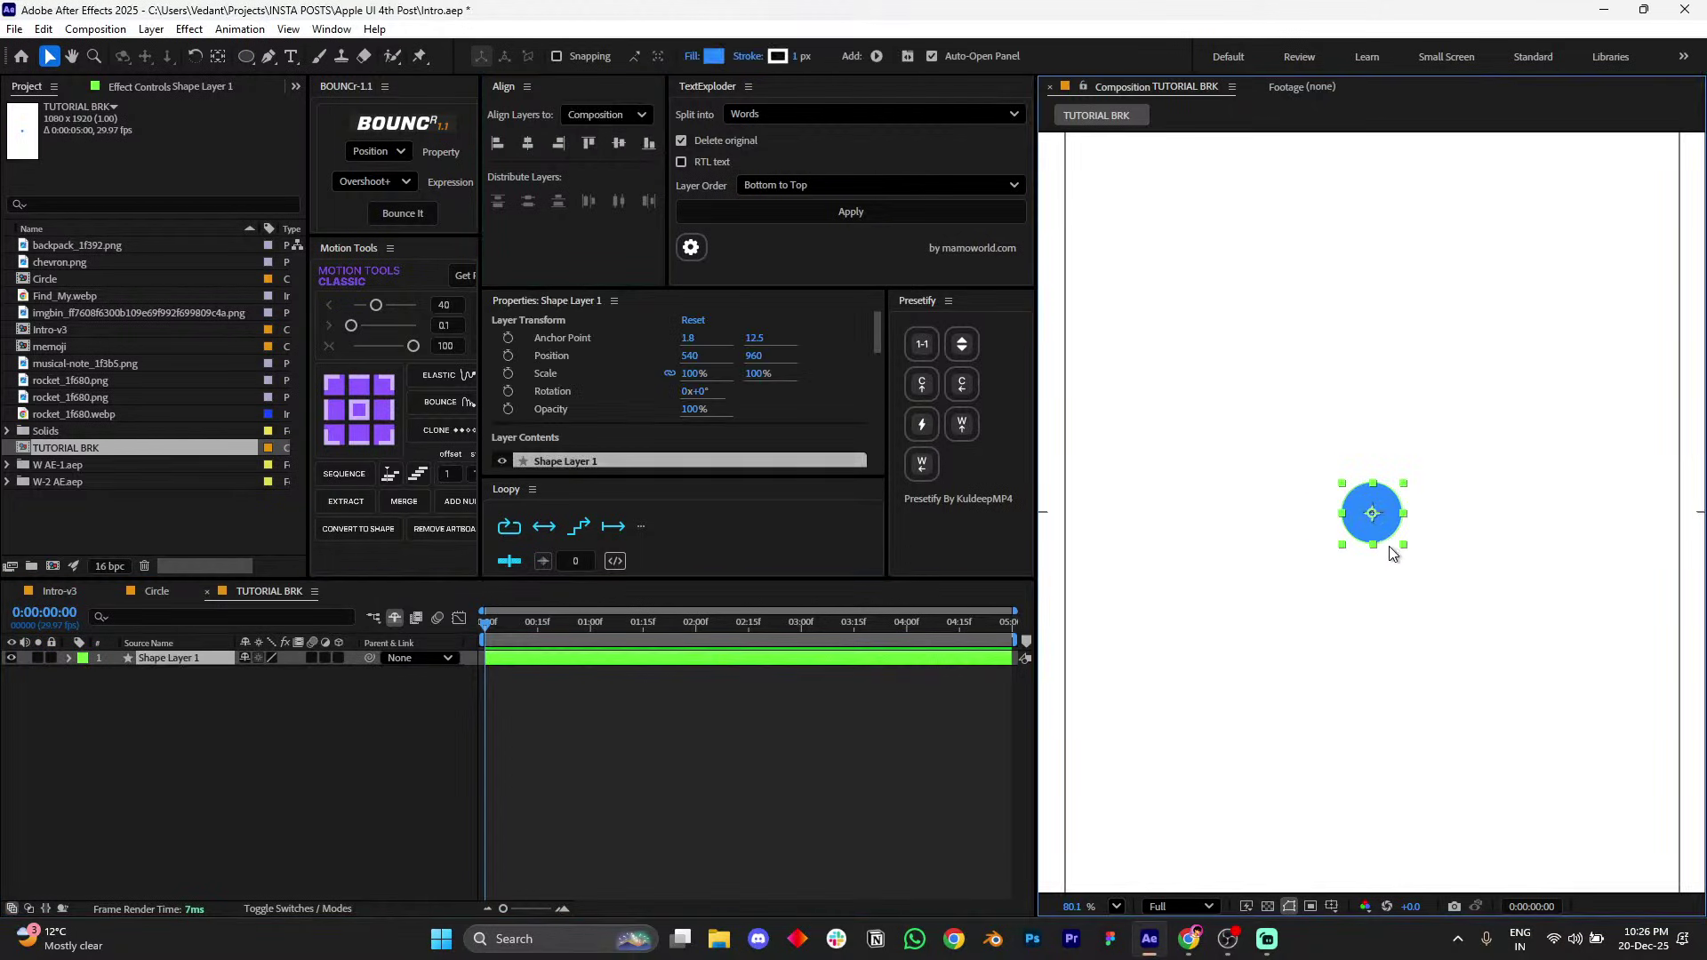
{"action": "left_click", "coordinate": [889, 702]}
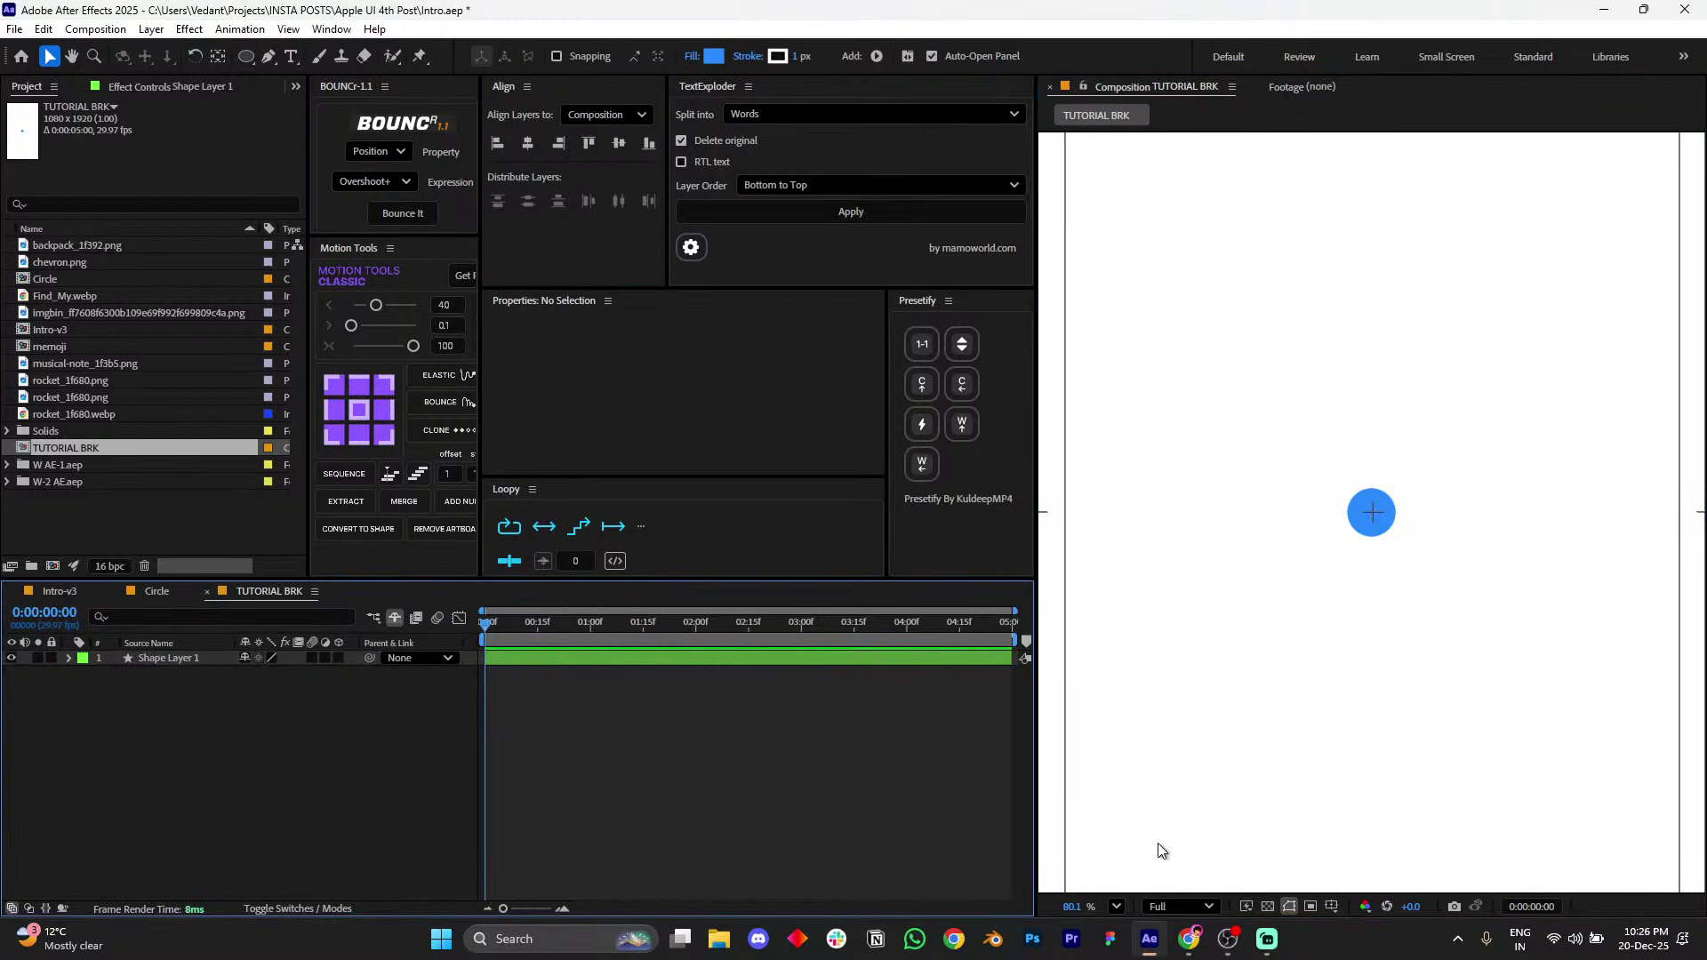
- Hide the Title/Action Safe guides in the TUTORIAL BRK view
{"action": "left_click", "coordinate": [1116, 906]}
{"action": "left_click", "coordinate": [1141, 728]}
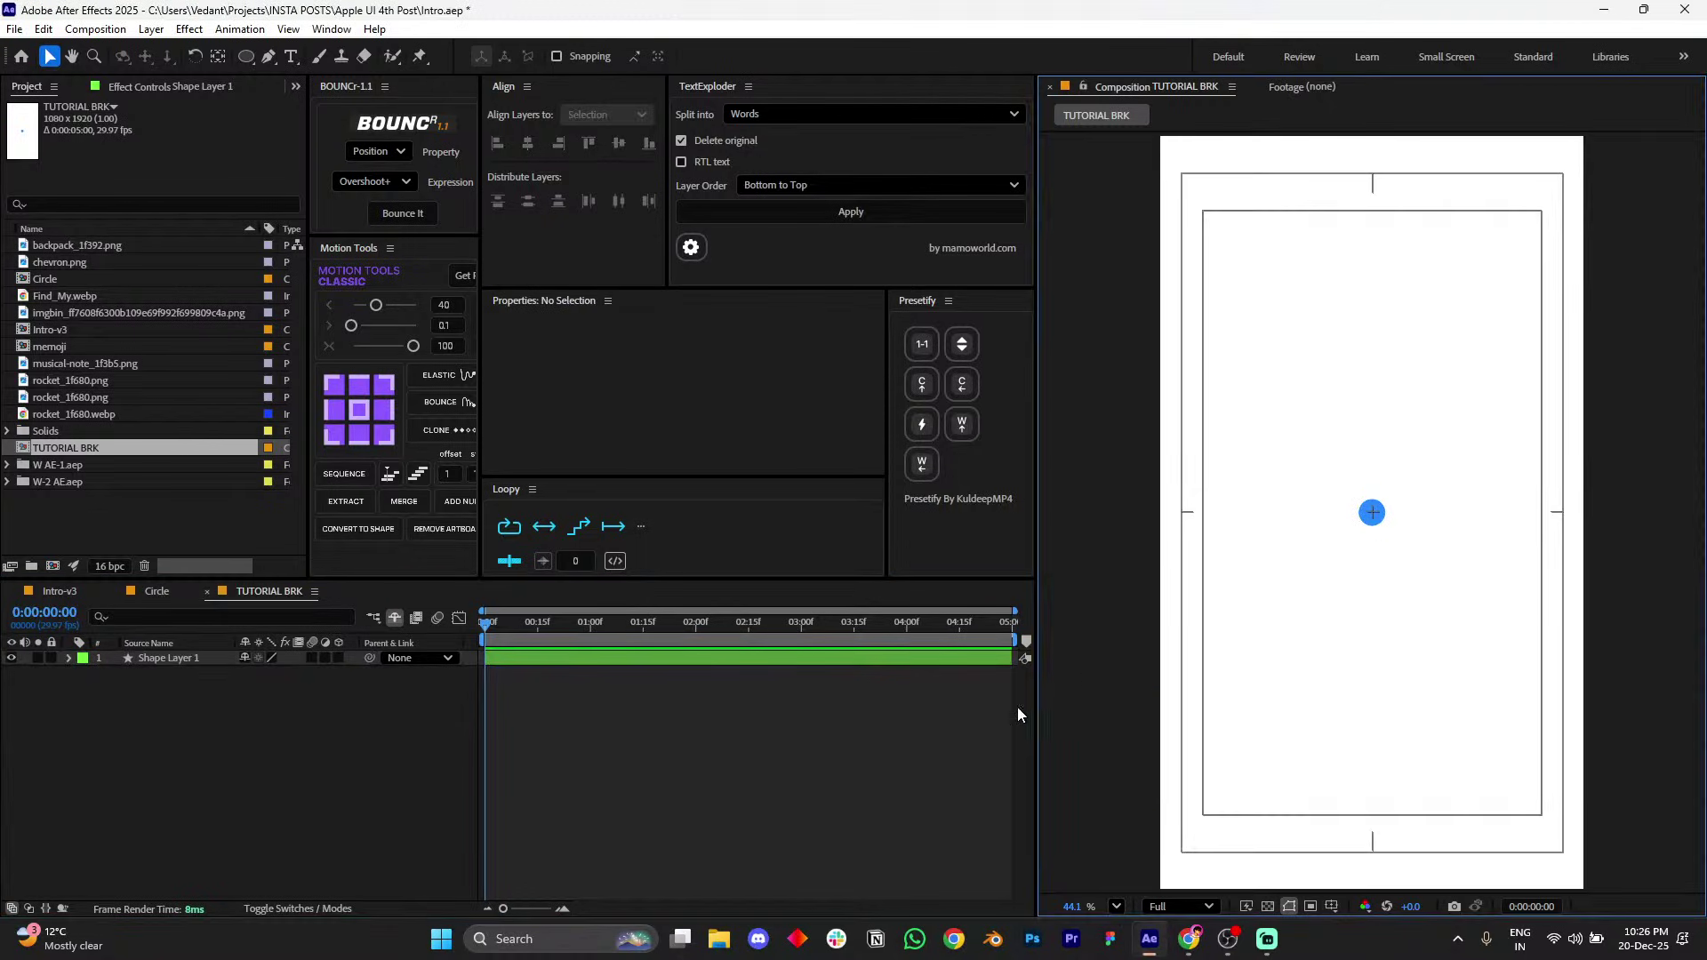
{"action": "left_click", "coordinate": [1332, 906]}
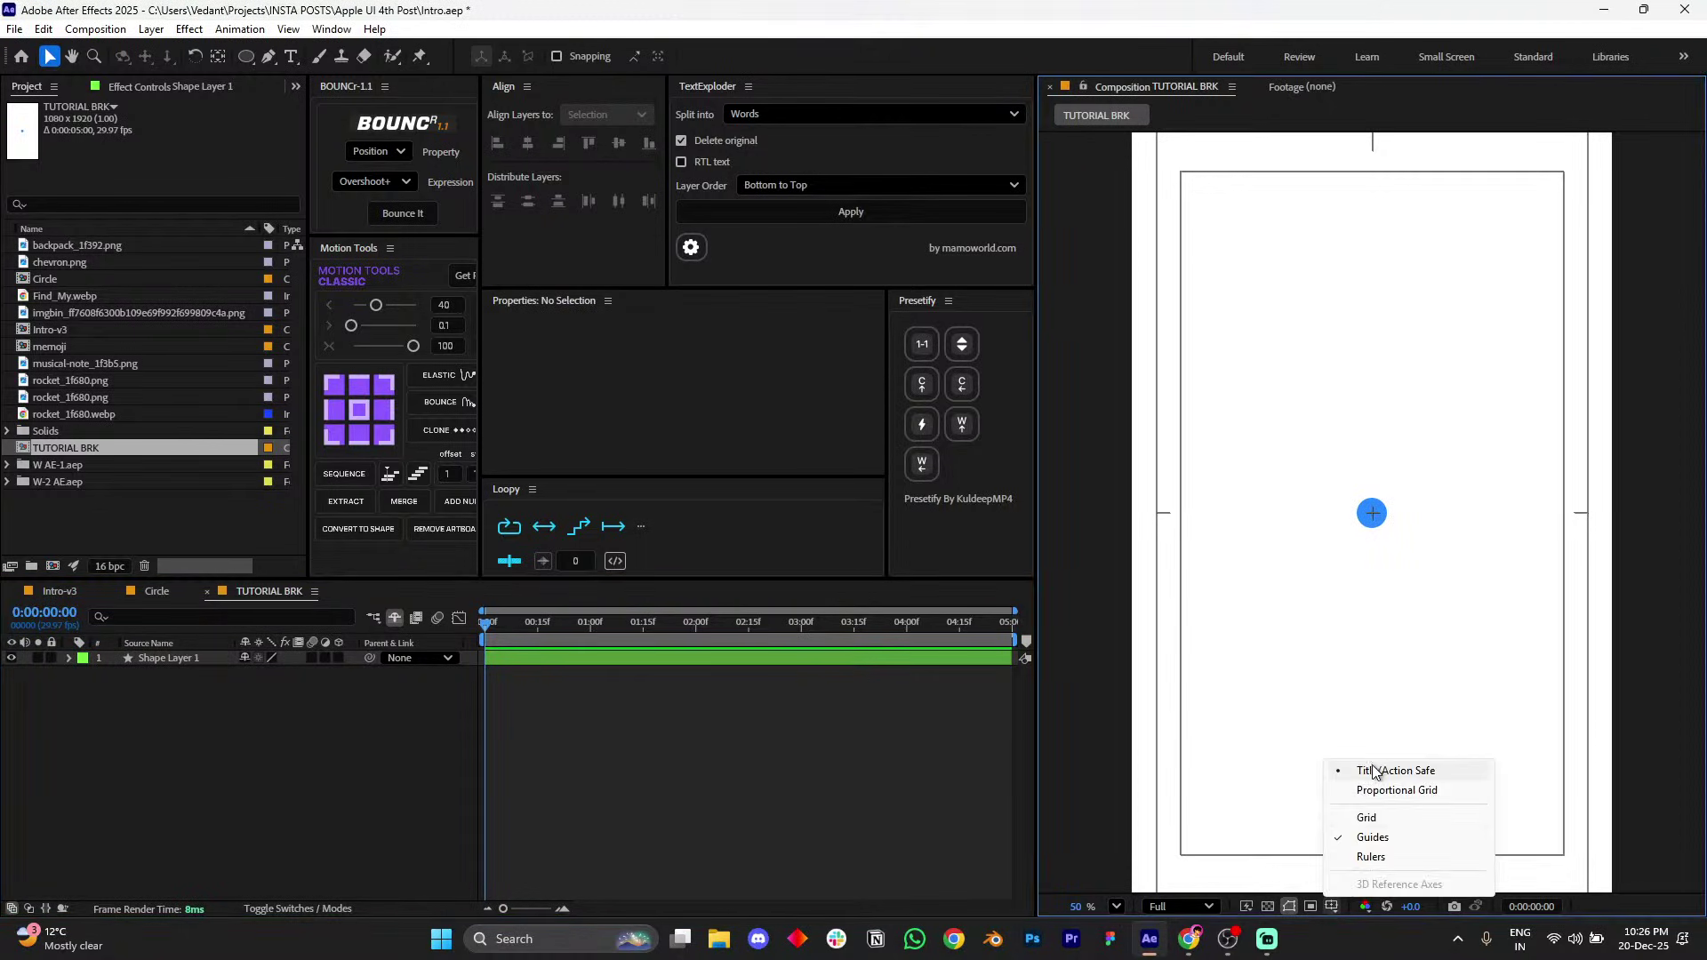
{"action": "left_click", "coordinate": [1160, 656]}
{"action": "key", "text": "shift+/"}
- Examine the blue circle up close, compare it with the white-ringed centre circle in Intro-v3, and return to TUTORIAL BRK
{"action": "left_click", "coordinate": [1116, 906]}
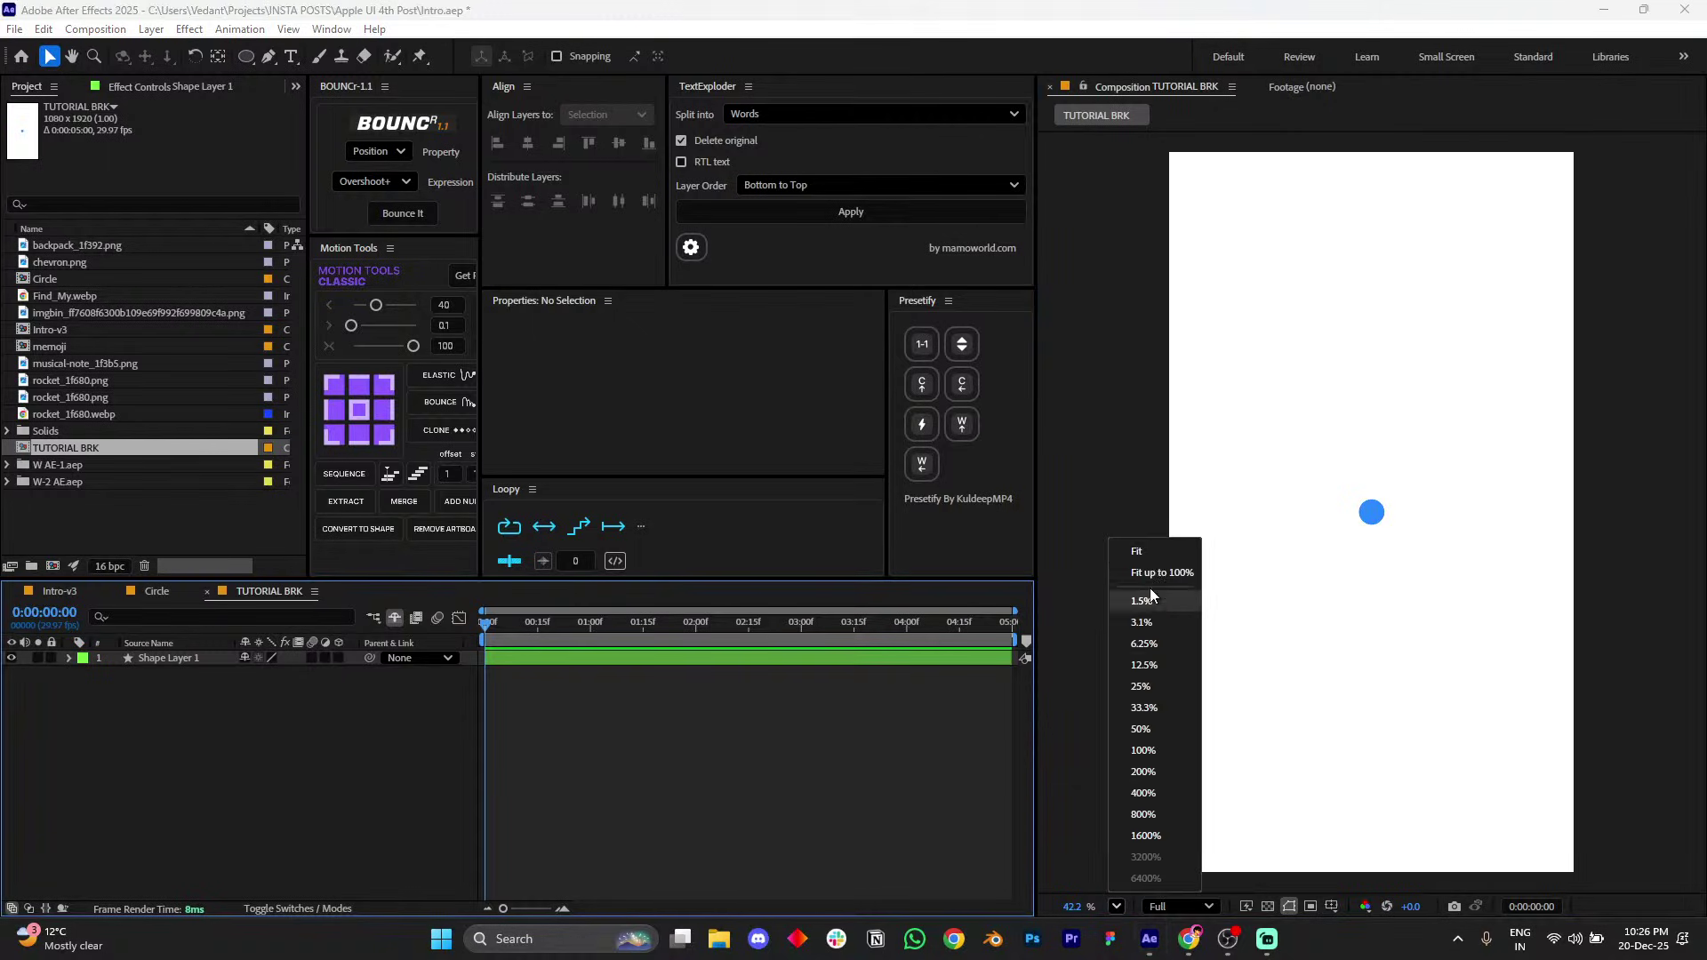
{"action": "left_click", "coordinate": [1141, 750]}
{"action": "scroll", "coordinate": [1378, 520], "scroll_direction": "up", "scroll_amount": 1}
{"action": "scroll", "coordinate": [1382, 522], "scroll_direction": "up", "scroll_amount": 2}
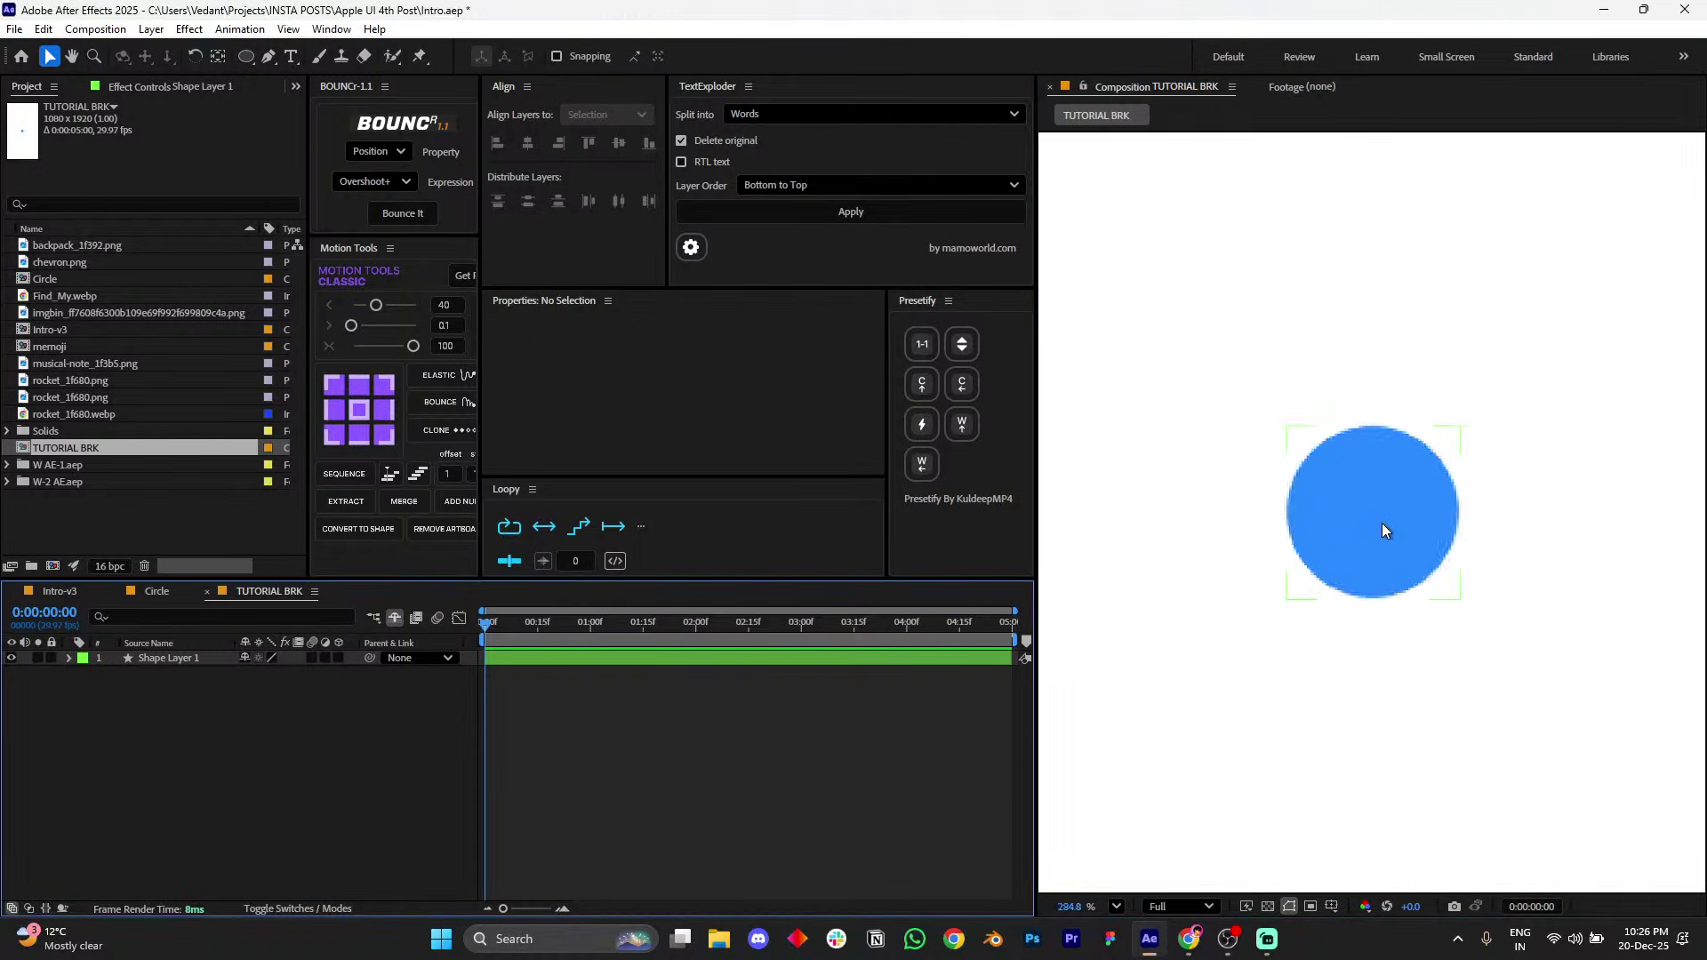
{"action": "scroll", "coordinate": [1383, 522], "scroll_direction": "down", "scroll_amount": 2}
{"action": "scroll", "coordinate": [1385, 522], "scroll_direction": "up", "scroll_amount": 1}
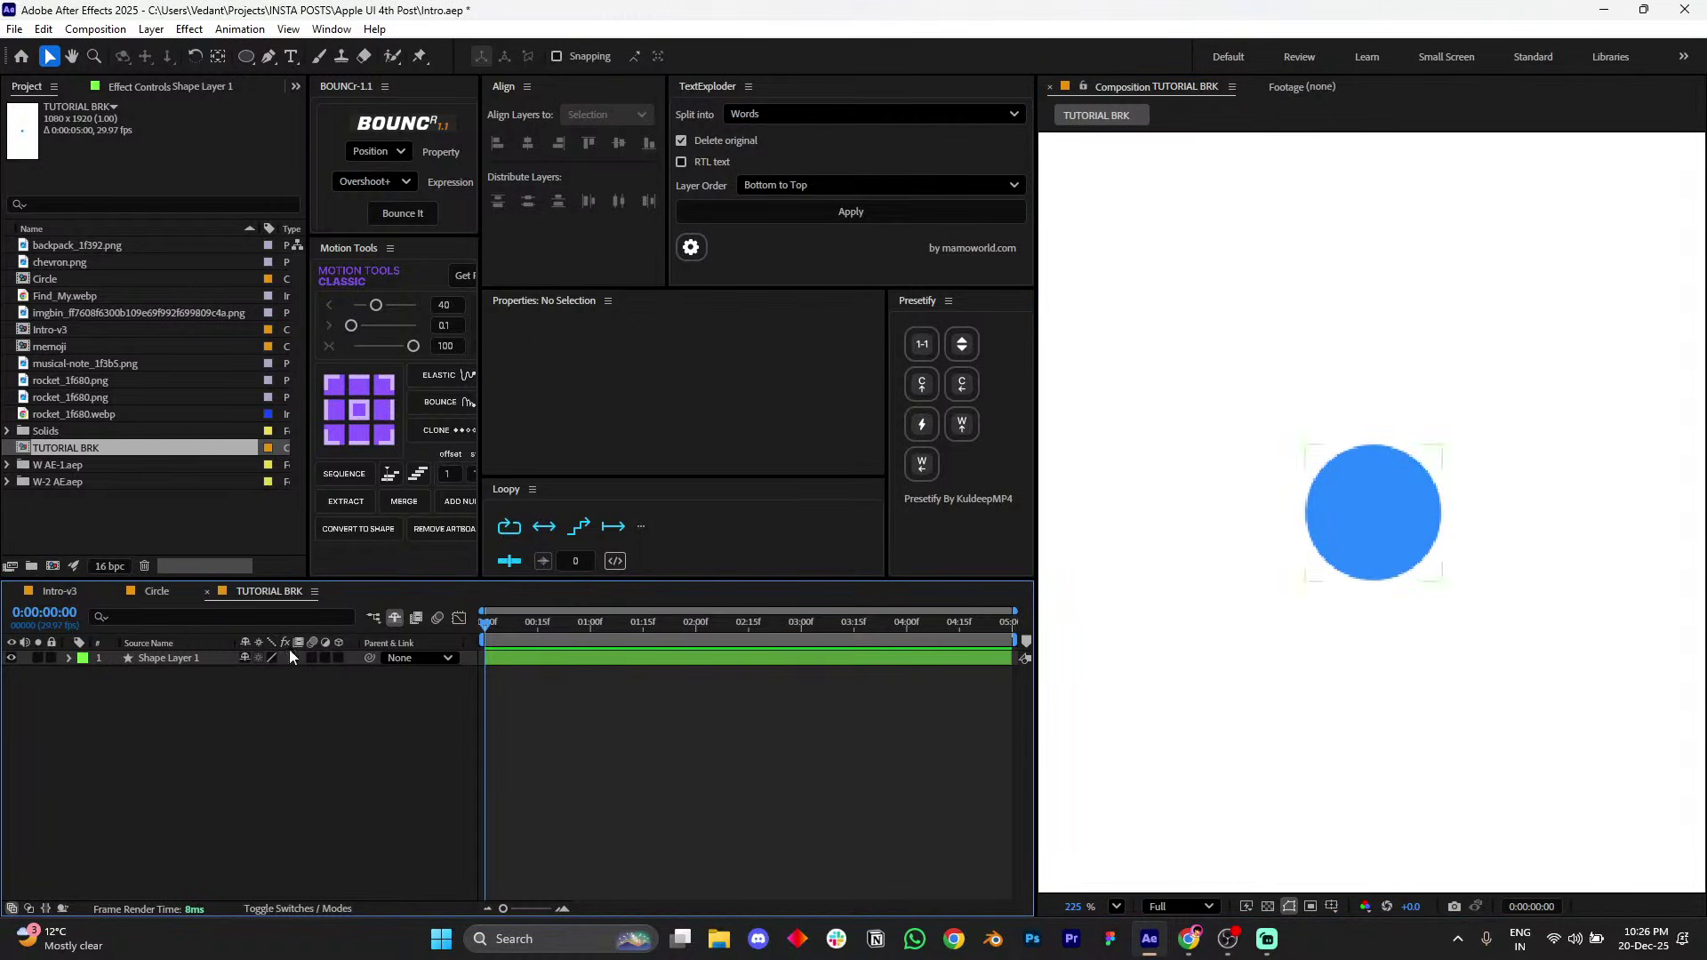
{"action": "left_click", "coordinate": [60, 591]}
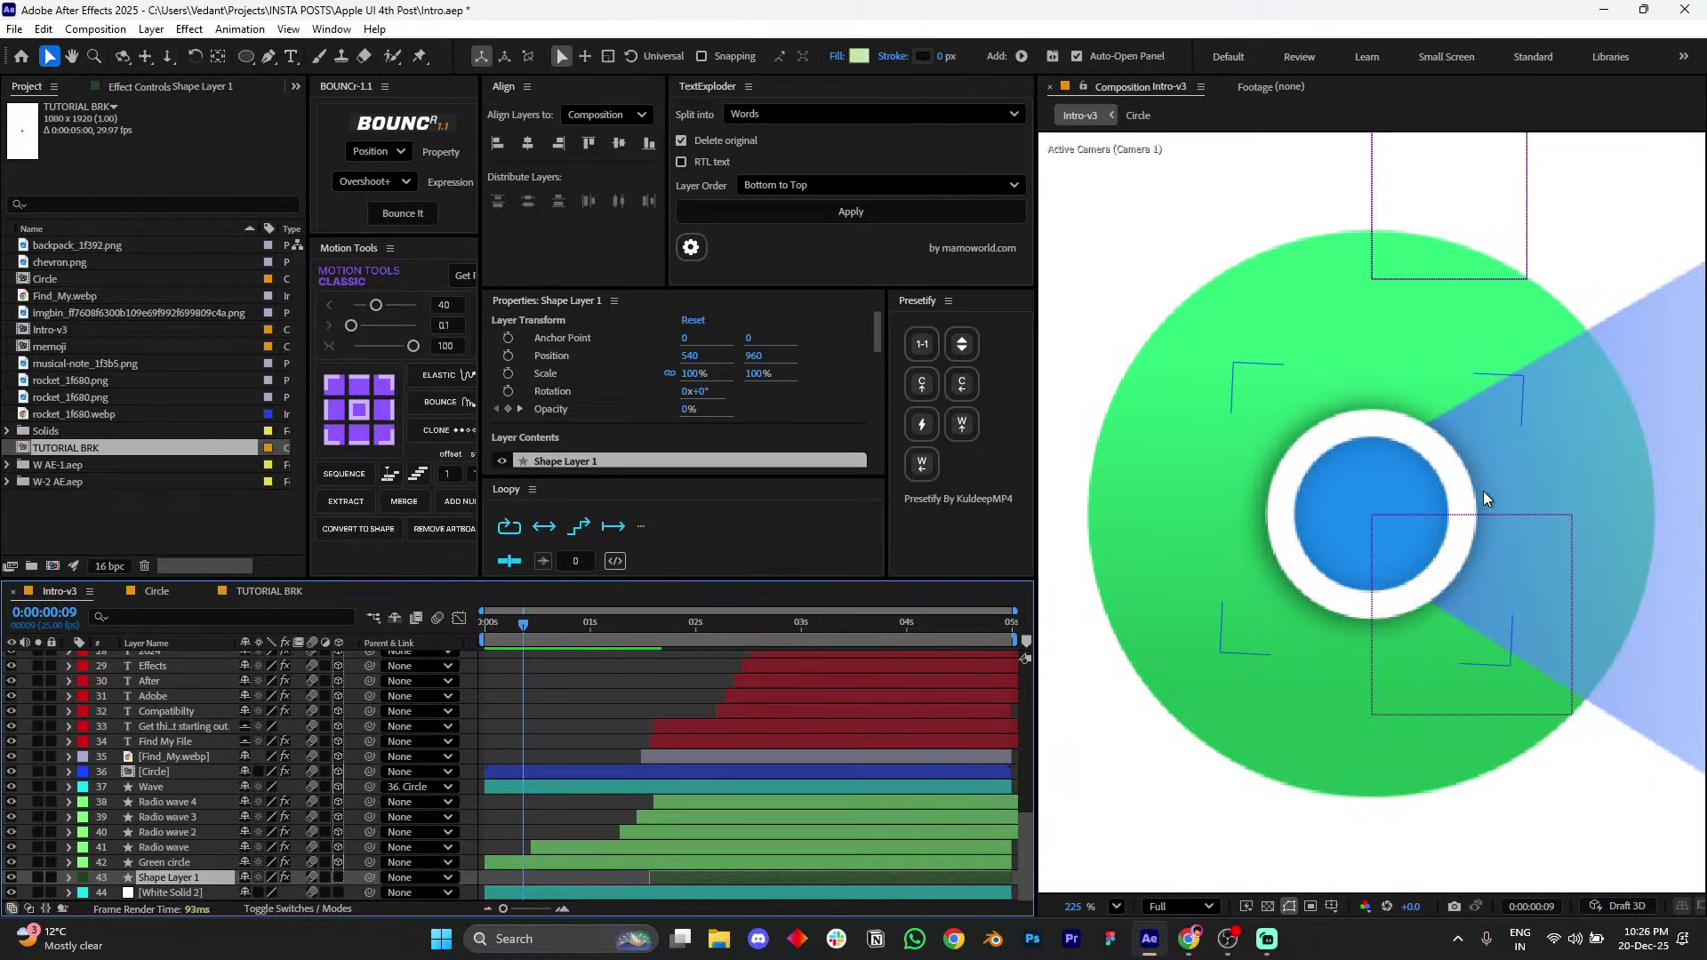
{"action": "double_click", "coordinate": [1299, 486]}
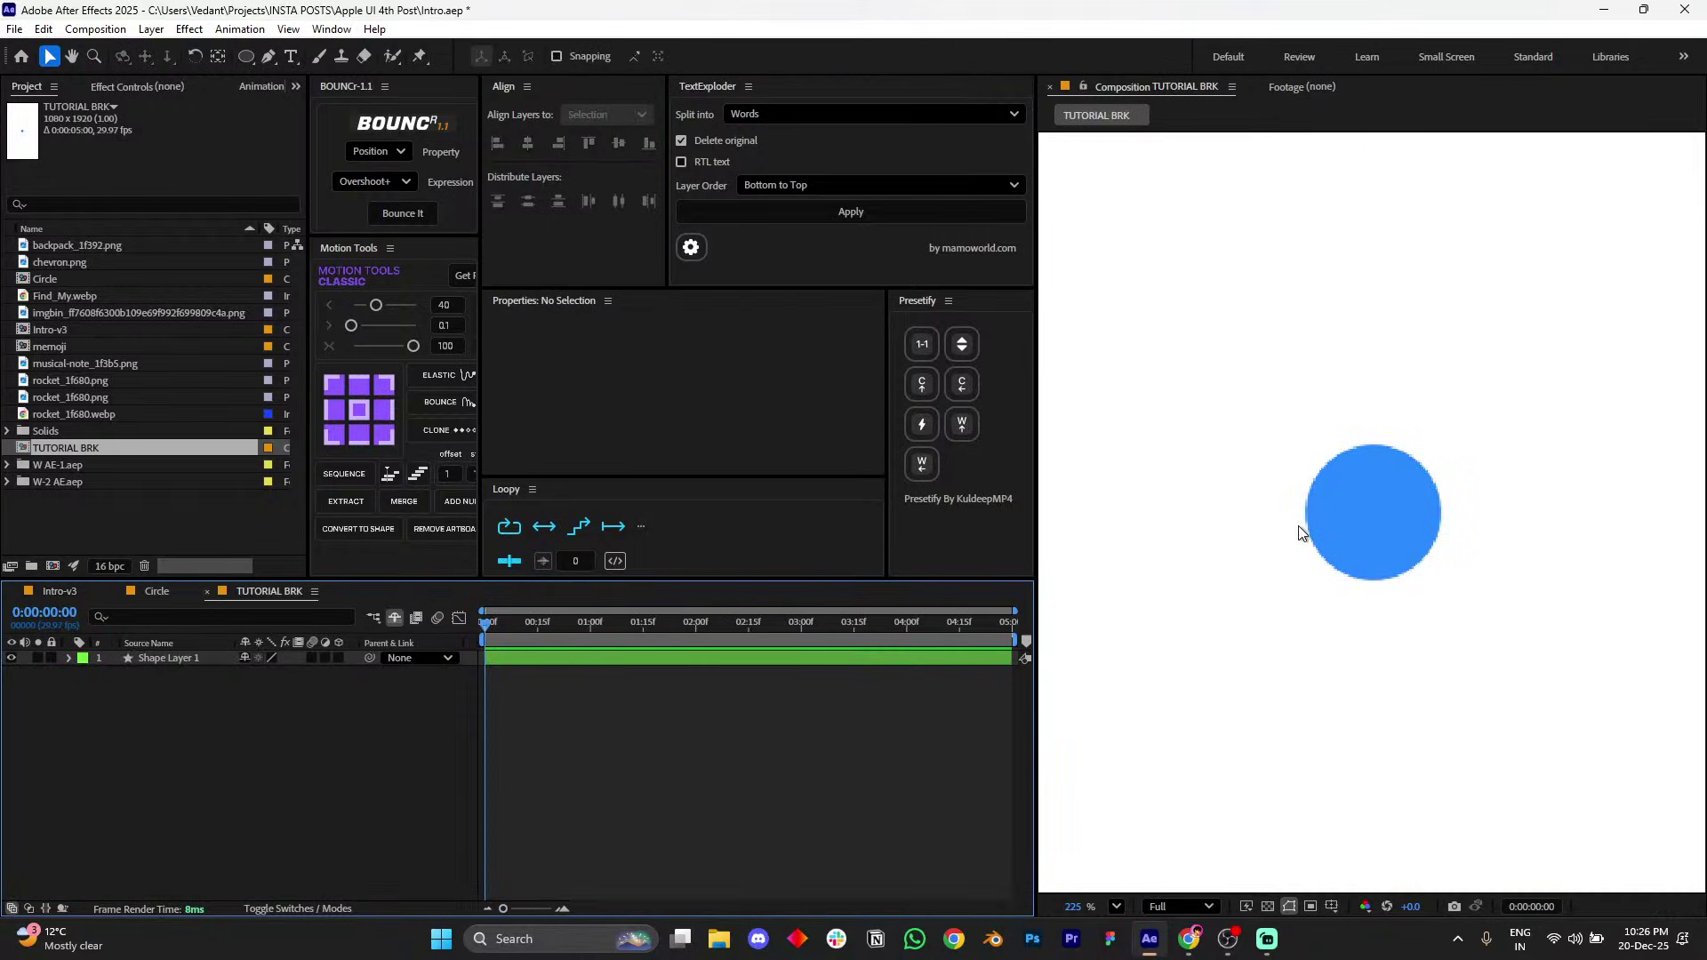
- Duplicate the blue circle's layer, remove the copy's fill and set its white stroke to 16 px
{"action": "left_click", "coordinate": [200, 660]}
{"action": "key", "text": "ctrl+d"}
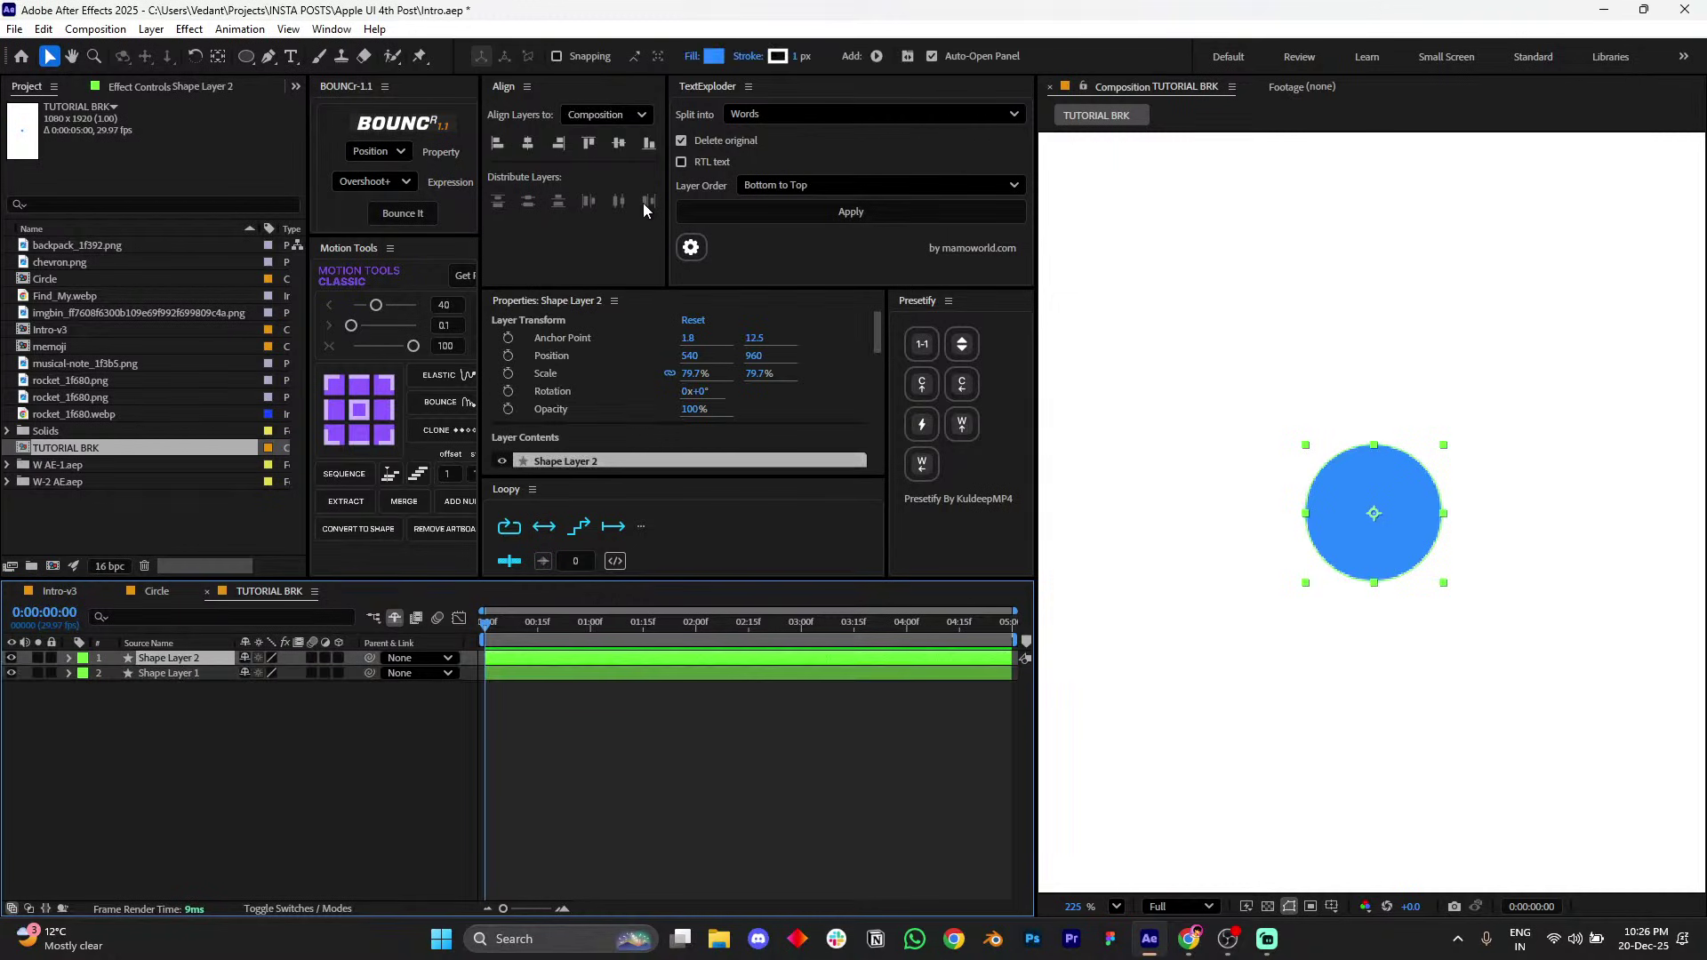
{"action": "left_click", "coordinate": [715, 58], "text": "alt"}
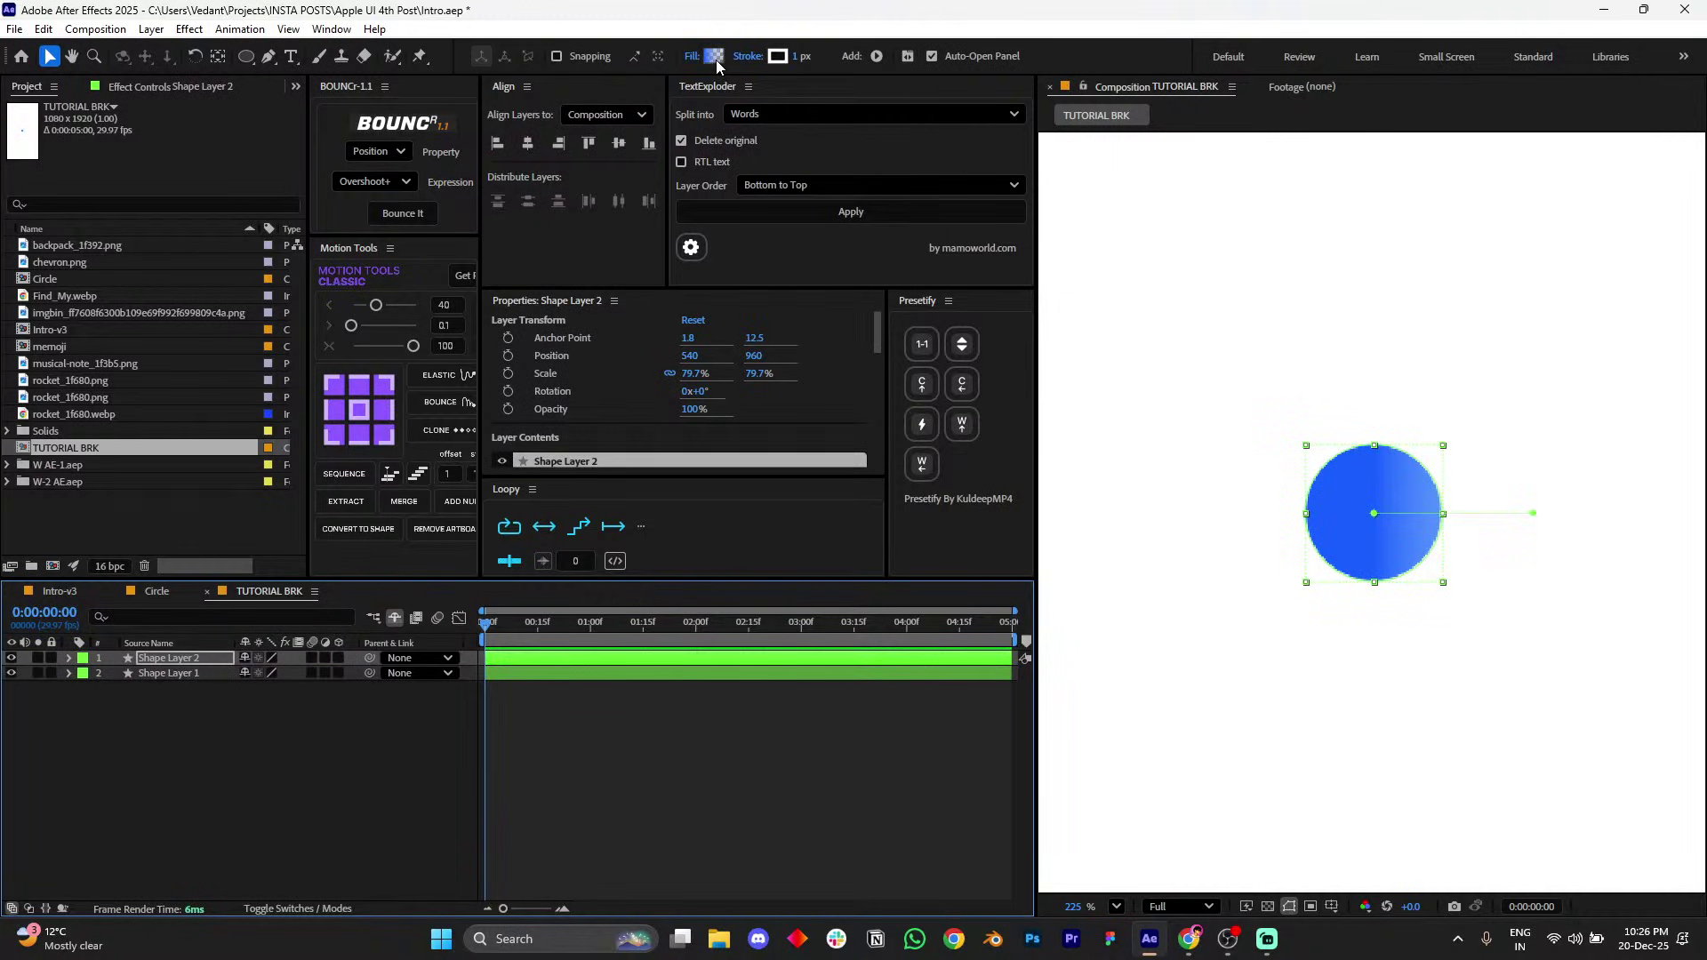
{"action": "left_click", "coordinate": [715, 58], "text": "alt"}
{"action": "key", "text": "u"}
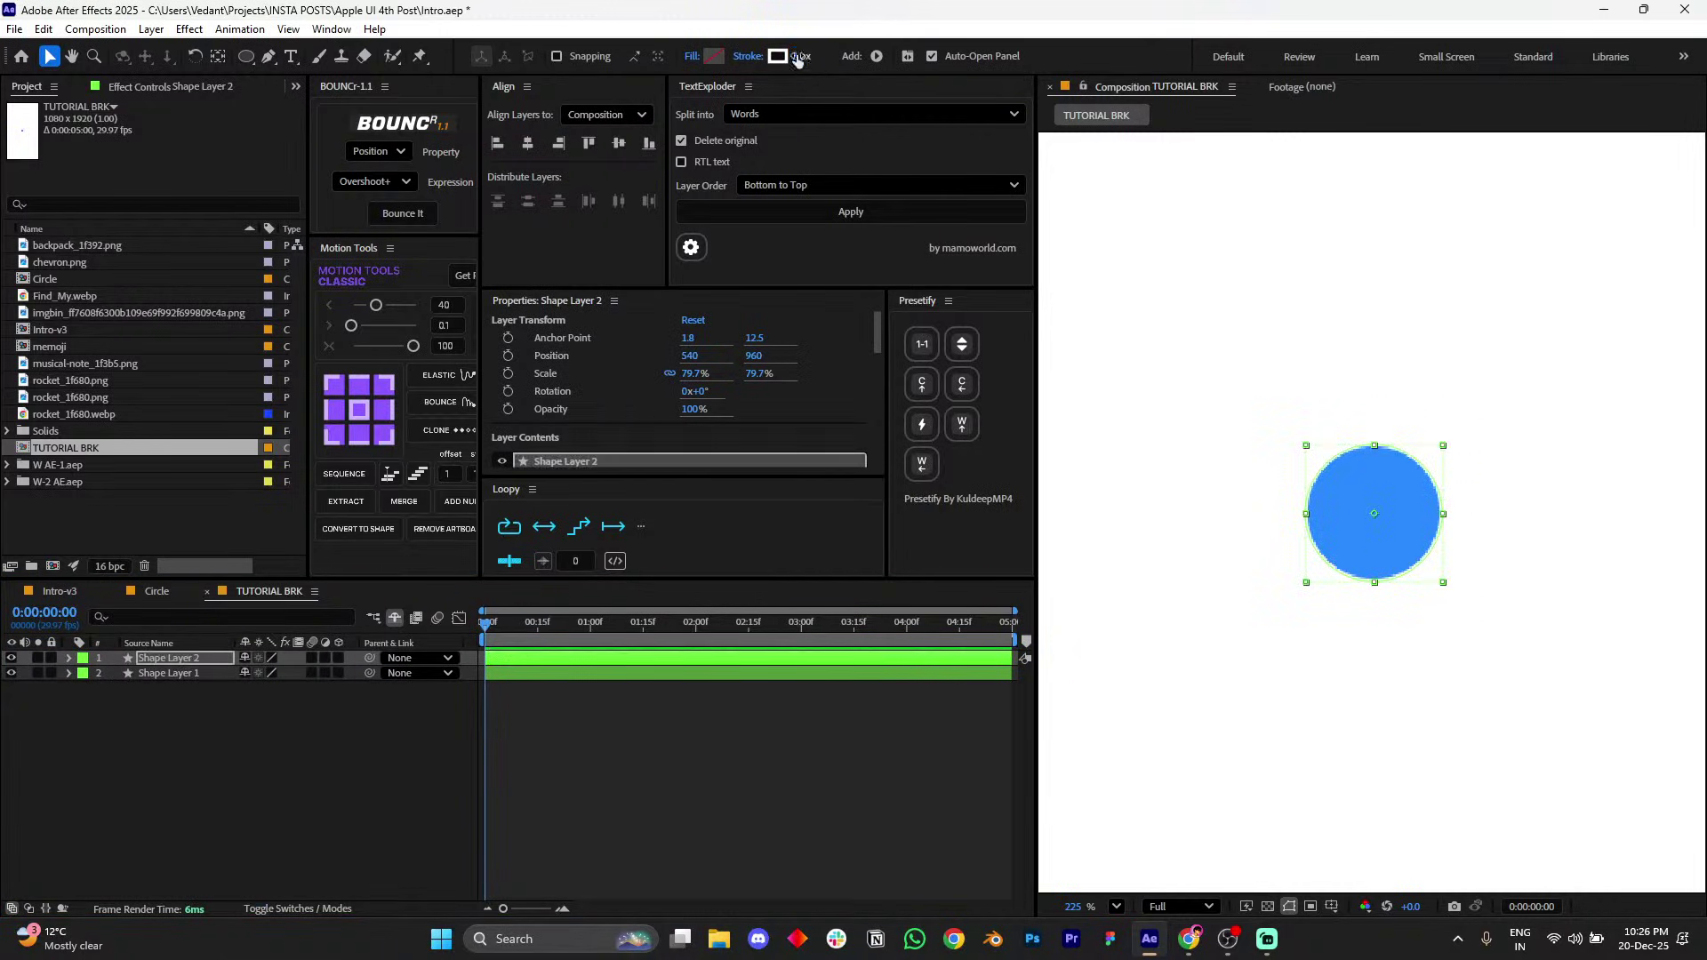
{"action": "left_click_drag", "start_coordinate": [798, 58], "coordinate": [806, 57]}
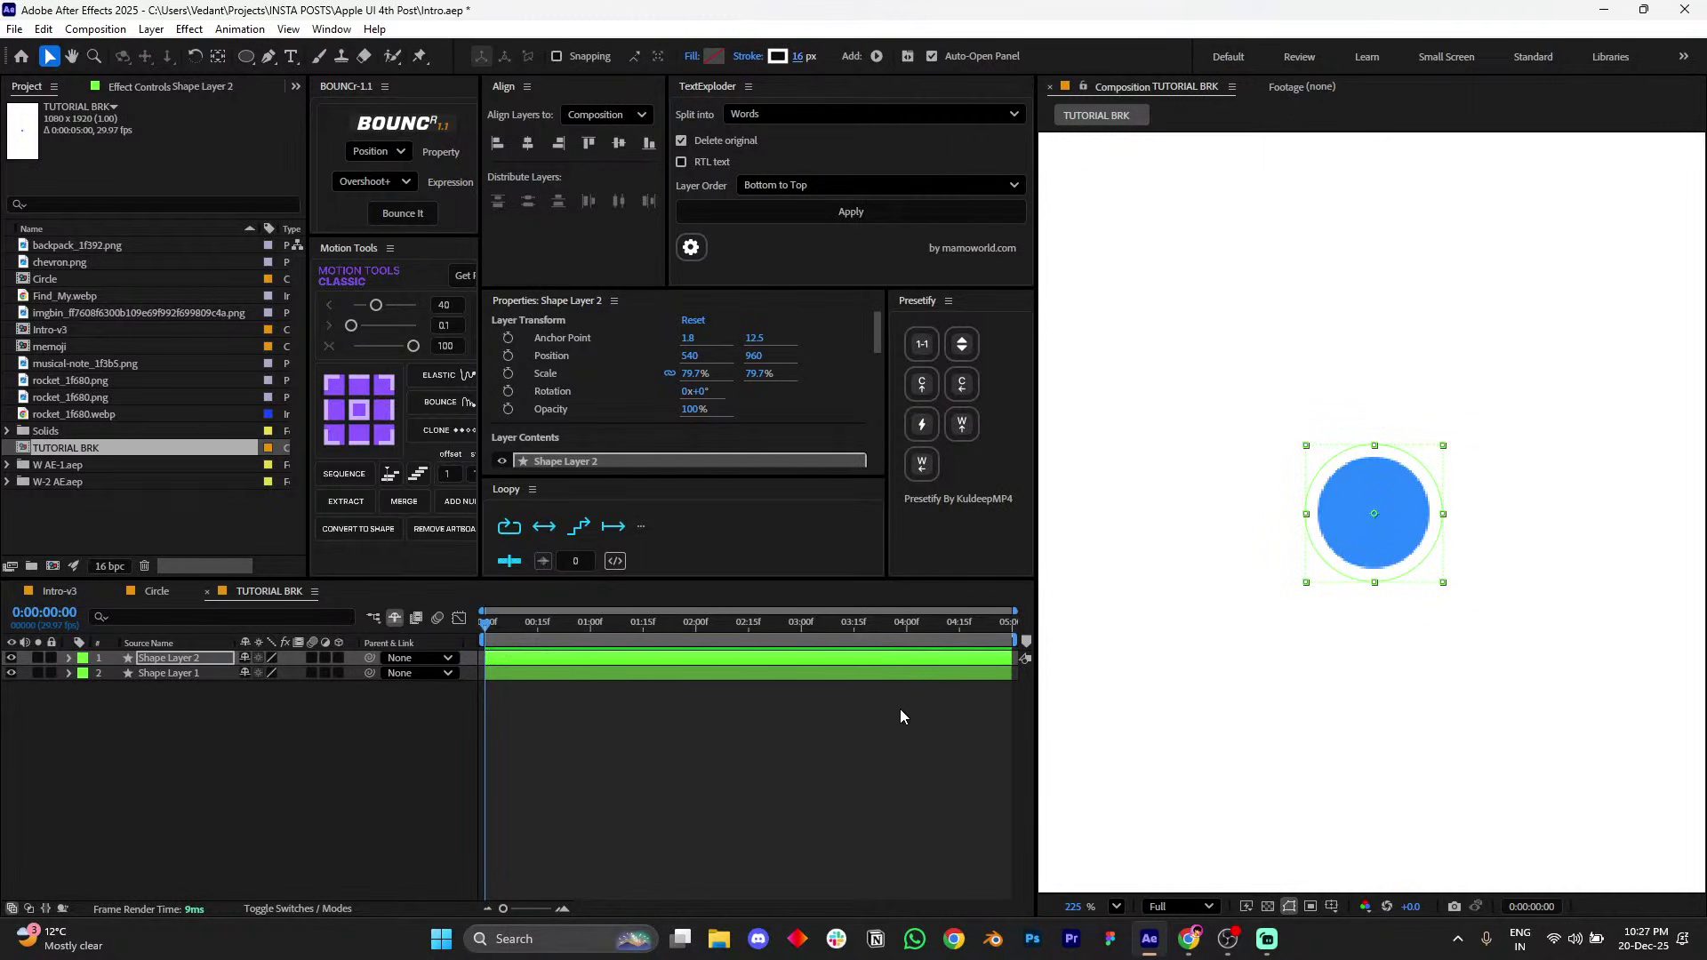
{"action": "left_click", "coordinate": [970, 750]}
- Add a Drop Shadow layer style to the white ring layer and set the shadow's distance to 0
{"action": "left_click", "coordinate": [650, 660]}
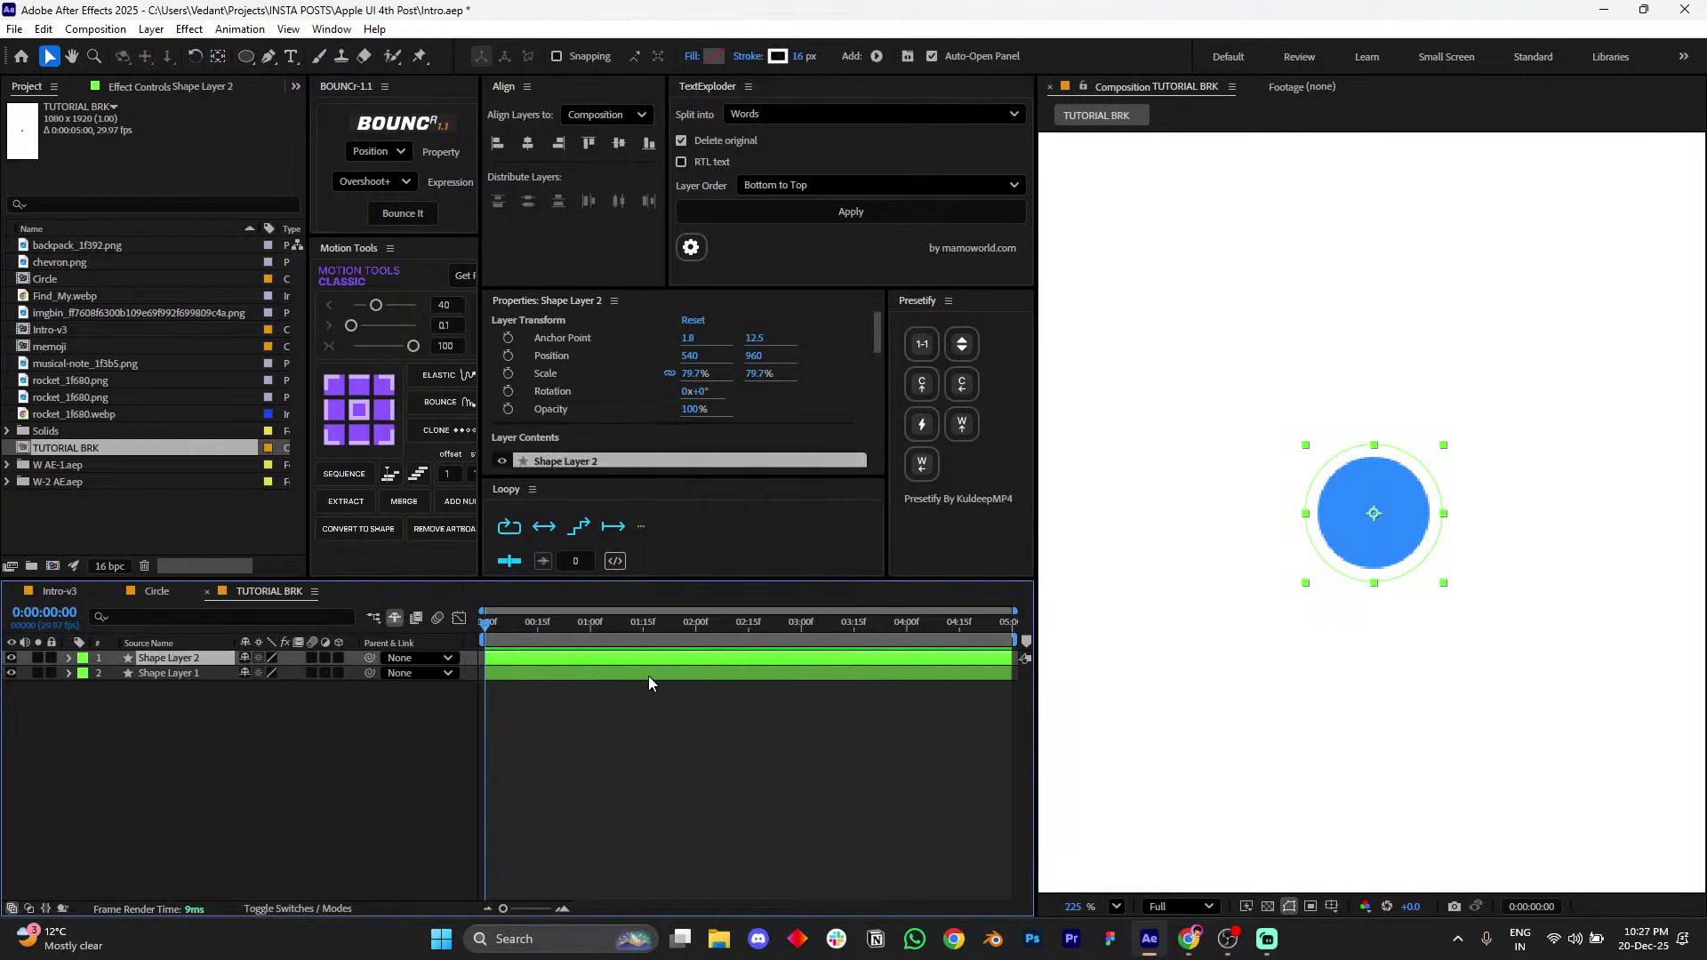
{"action": "right_click", "coordinate": [163, 675]}
{"action": "mouse_move", "coordinate": [258, 362]}
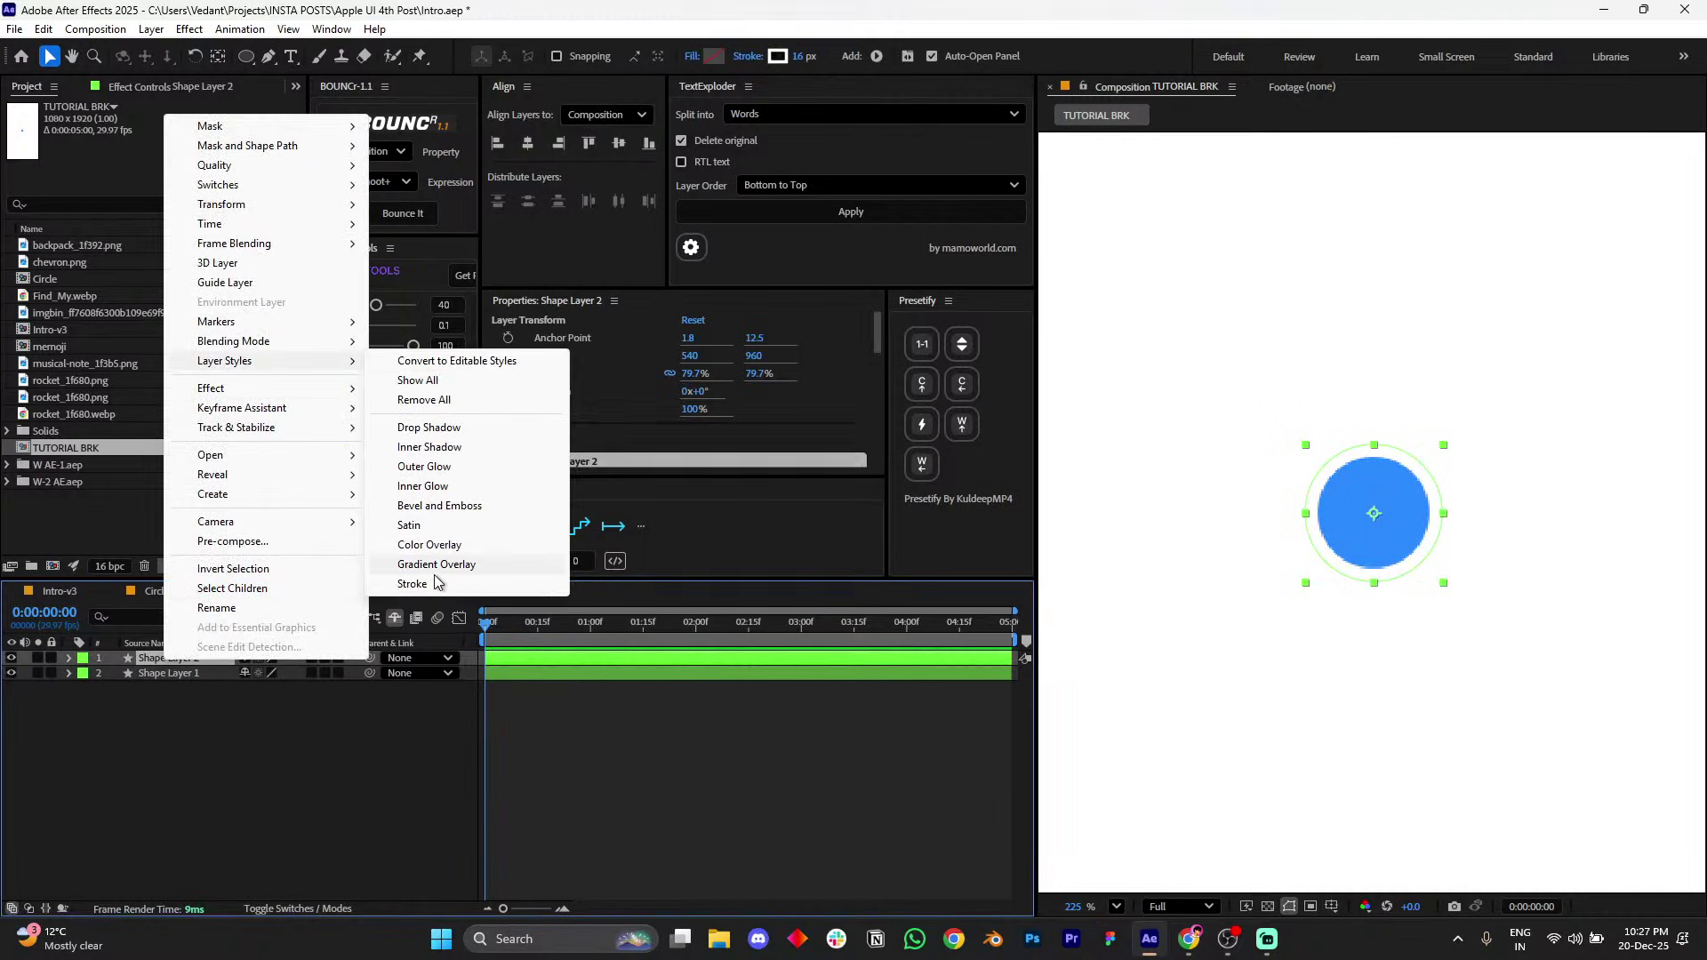
{"action": "left_click", "coordinate": [450, 433]}
{"action": "left_click", "coordinate": [98, 735]}
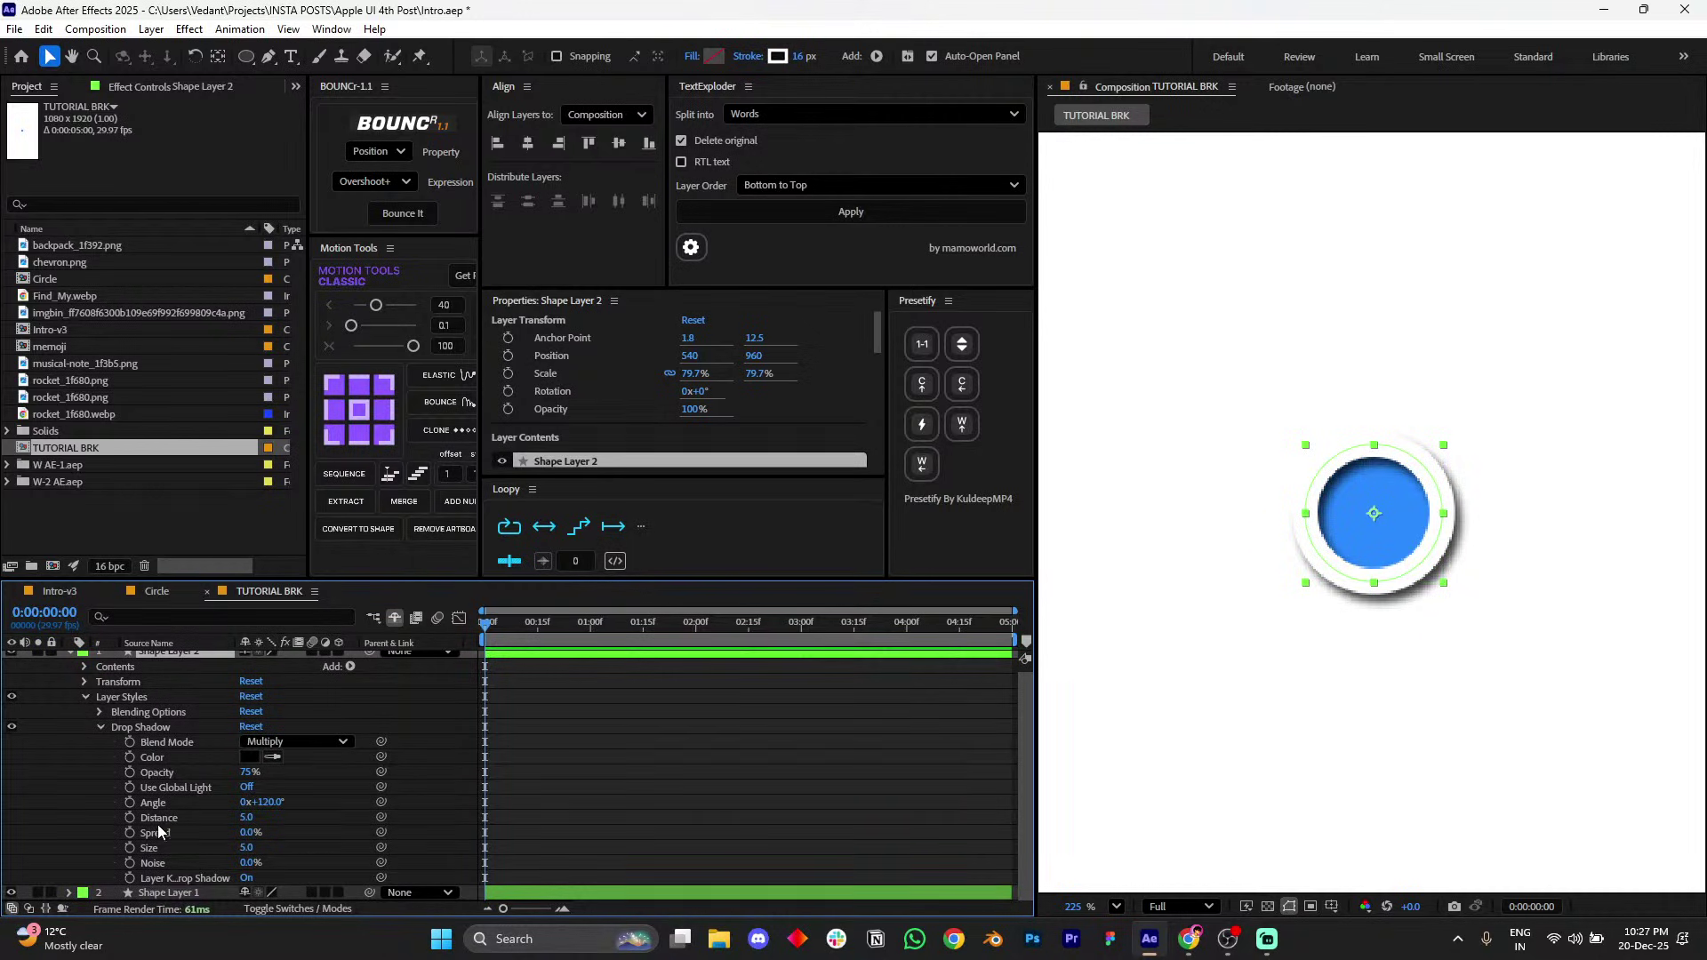
{"action": "left_click", "coordinate": [246, 817]}
{"action": "type", "text": "0"}
{"action": "key", "text": "Return"}
- Set the ring's drop shadow size to 9 and its opacity to 41%
{"action": "scroll", "coordinate": [1374, 576], "scroll_direction": "up", "scroll_amount": 4}
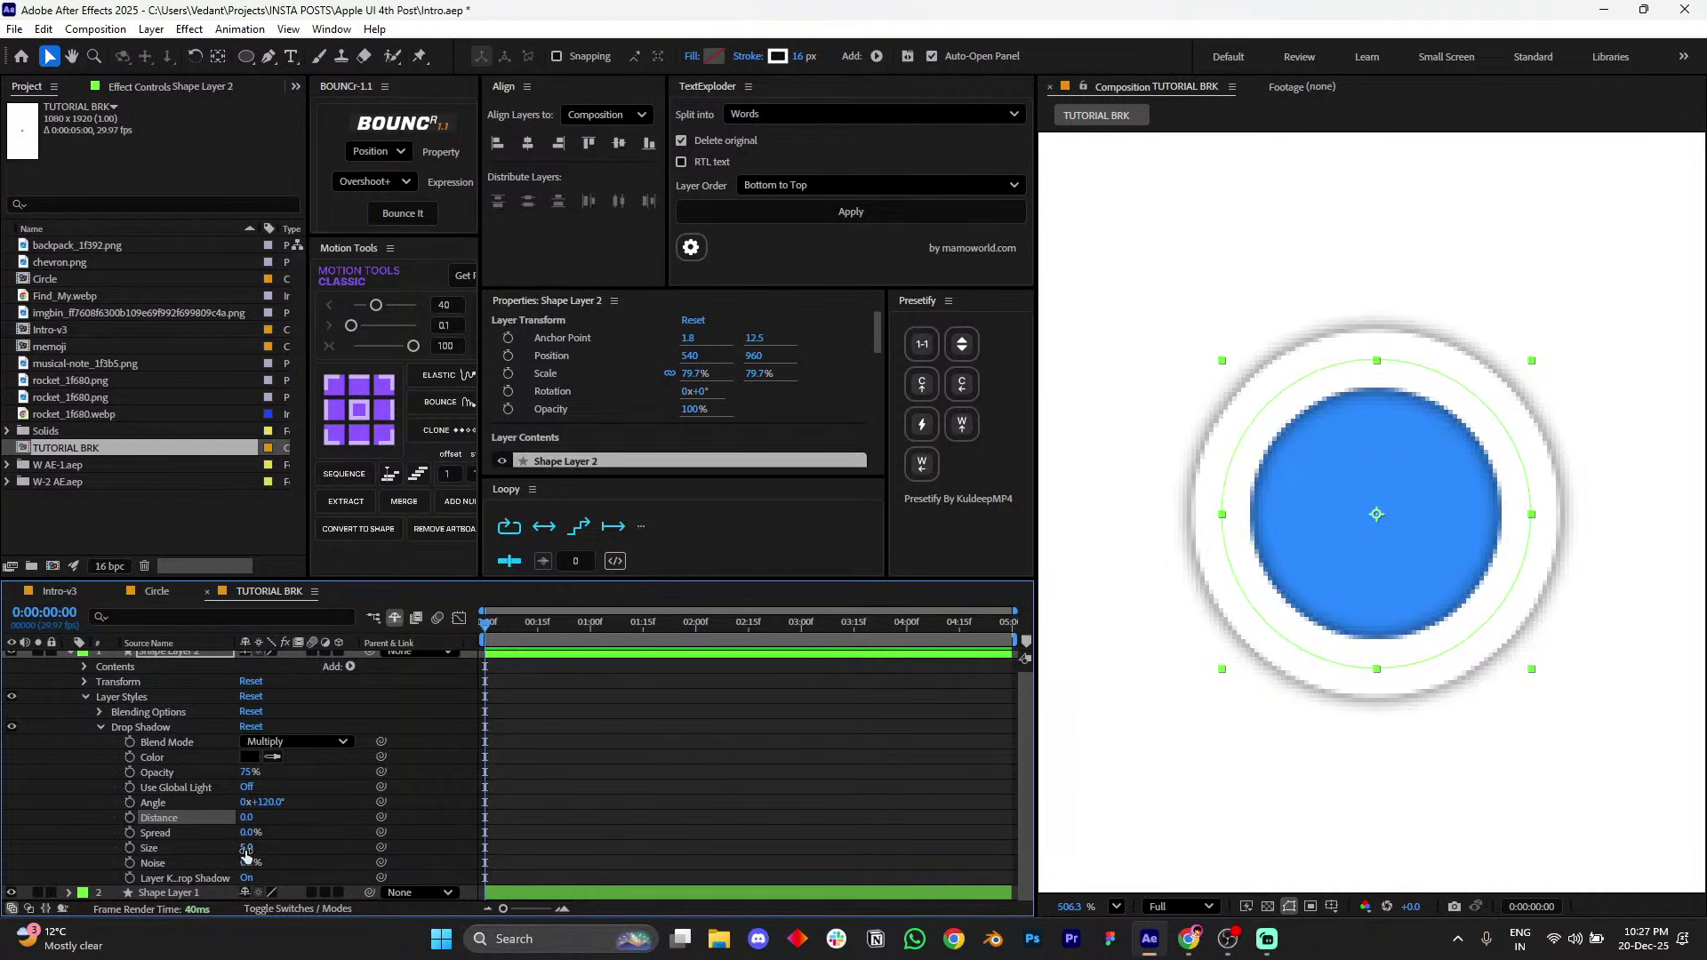
{"action": "left_click_drag", "start_coordinate": [247, 848], "coordinate": [227, 847]}
{"action": "mouse_move", "coordinate": [250, 776]}
{"action": "left_mouse_down"}
{"action": "mouse_move", "coordinate": [184, 779]}
{"action": "mouse_move", "coordinate": [219, 779]}
{"action": "left_mouse_up"}
{"action": "left_click", "coordinate": [567, 792]}
{"action": "scroll", "coordinate": [1319, 610], "scroll_direction": "down", "scroll_amount": 5}
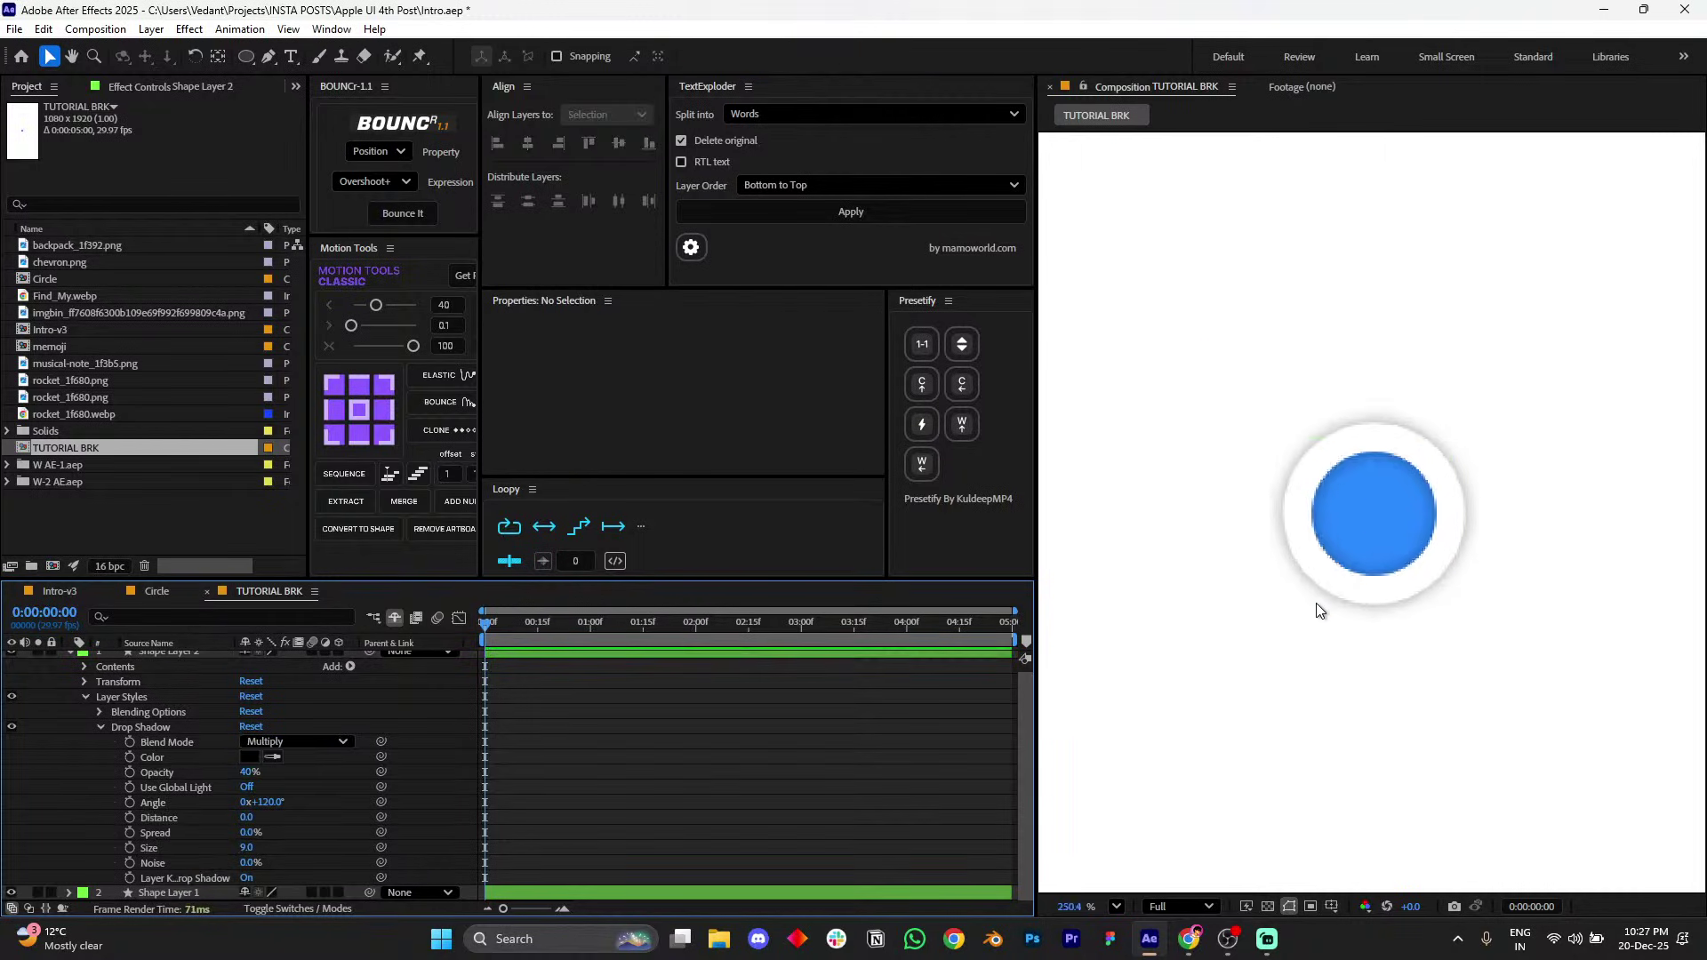
{"action": "scroll", "coordinate": [1307, 632], "scroll_direction": "up", "scroll_amount": 7}
{"action": "scroll", "coordinate": [1350, 500], "scroll_direction": "down", "scroll_amount": 3}
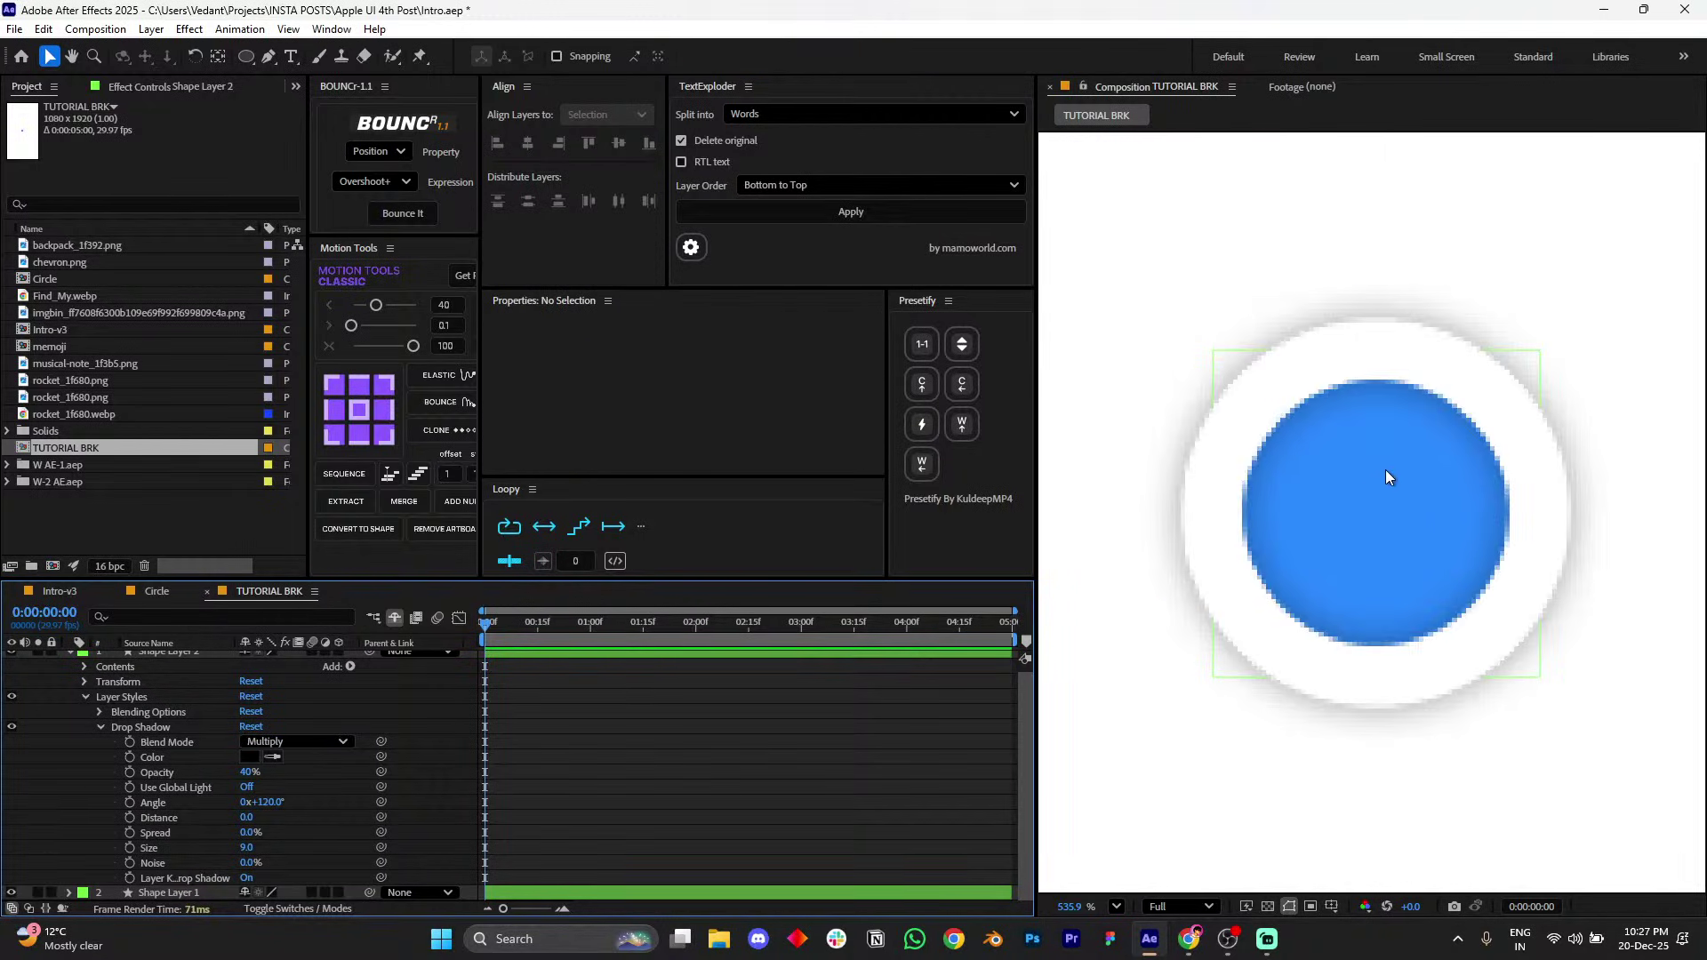
{"action": "left_click", "coordinate": [233, 775]}
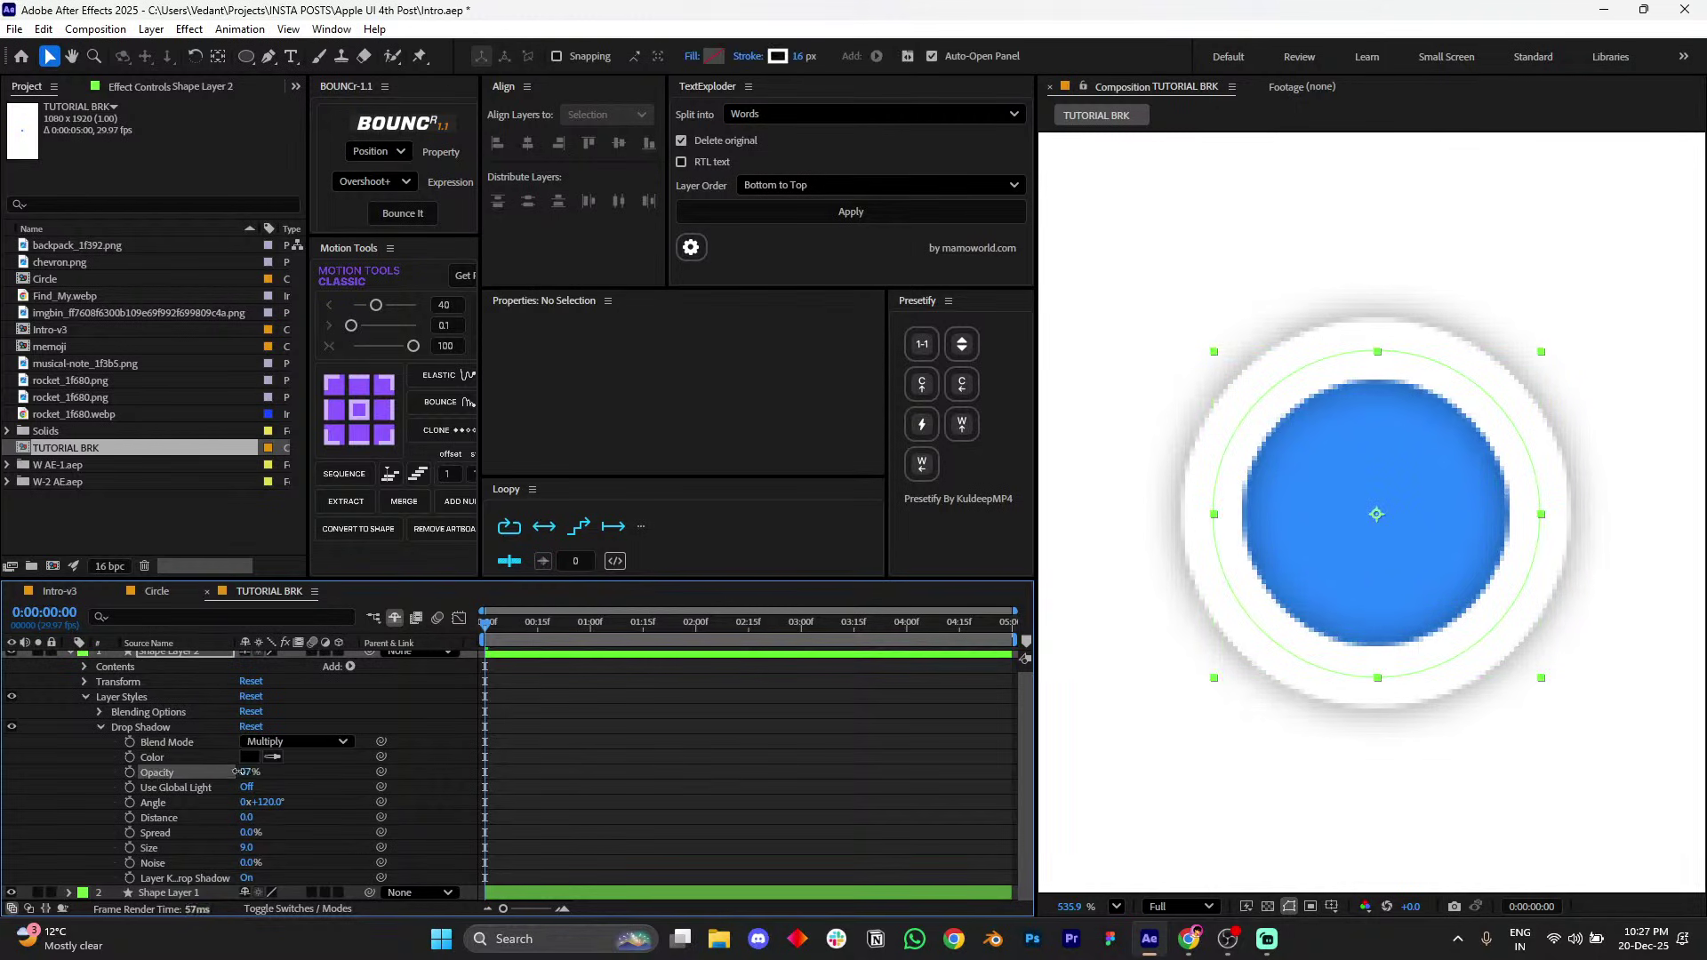
{"action": "left_click_drag", "start_coordinate": [245, 772], "coordinate": [210, 768]}
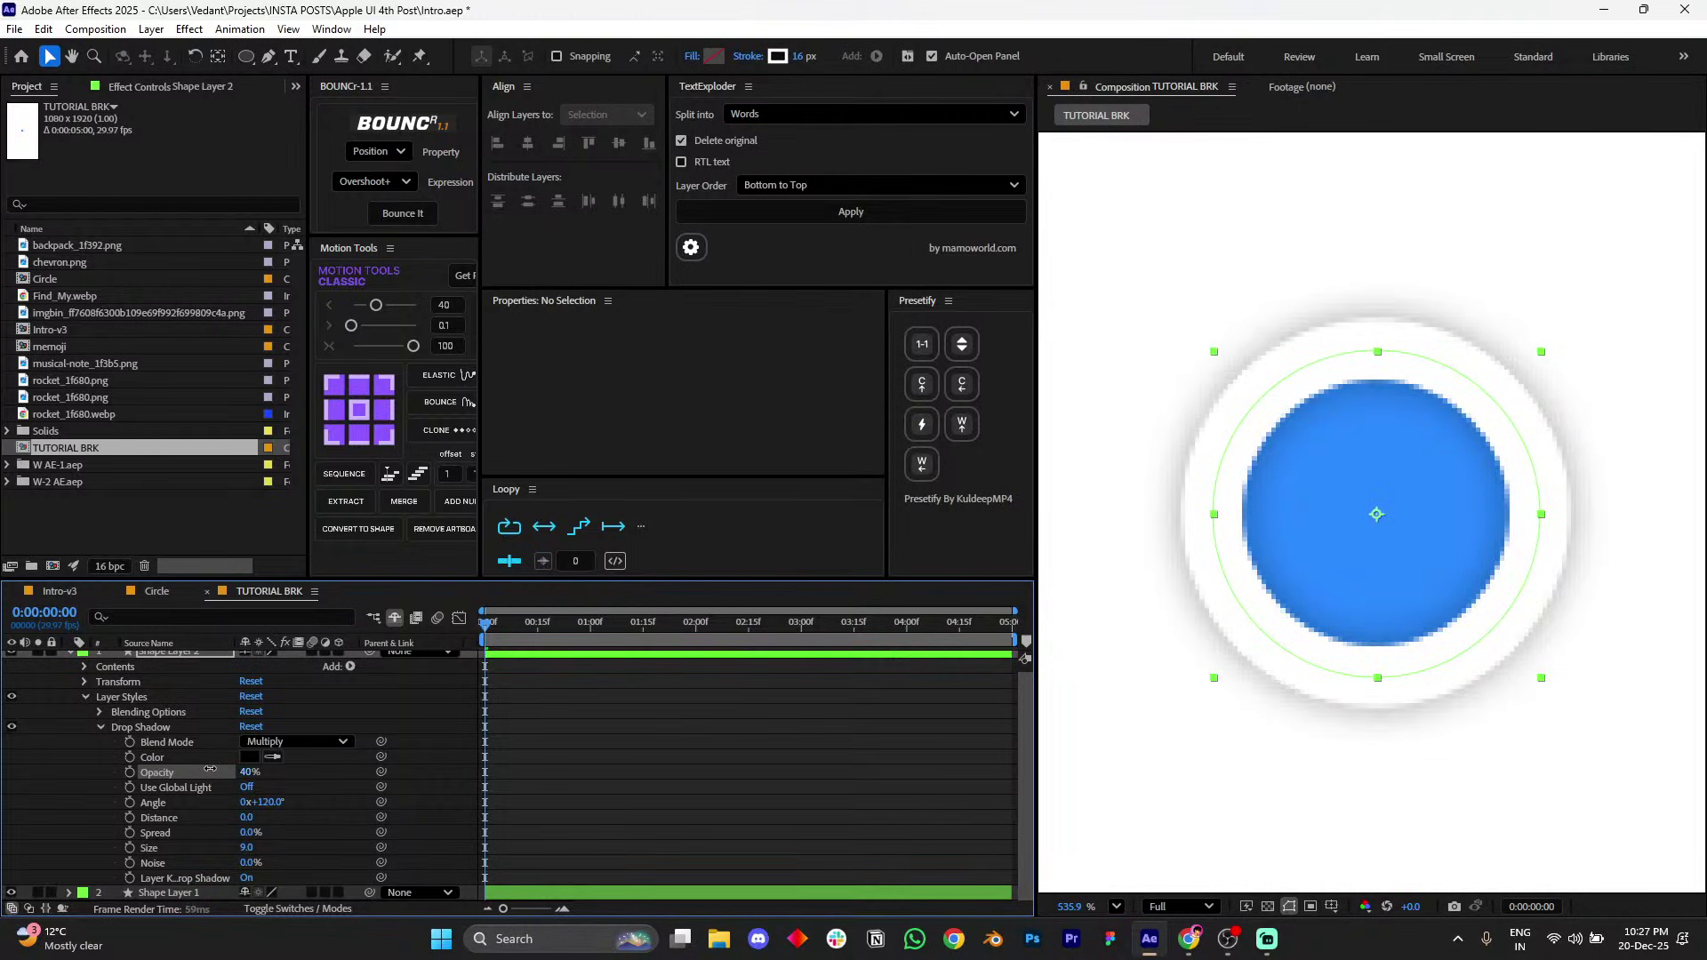
- Examine the white ring and its soft shadow around the blue circle at several magnifications
{"action": "scroll", "coordinate": [1319, 617], "scroll_direction": "down", "scroll_amount": 6}
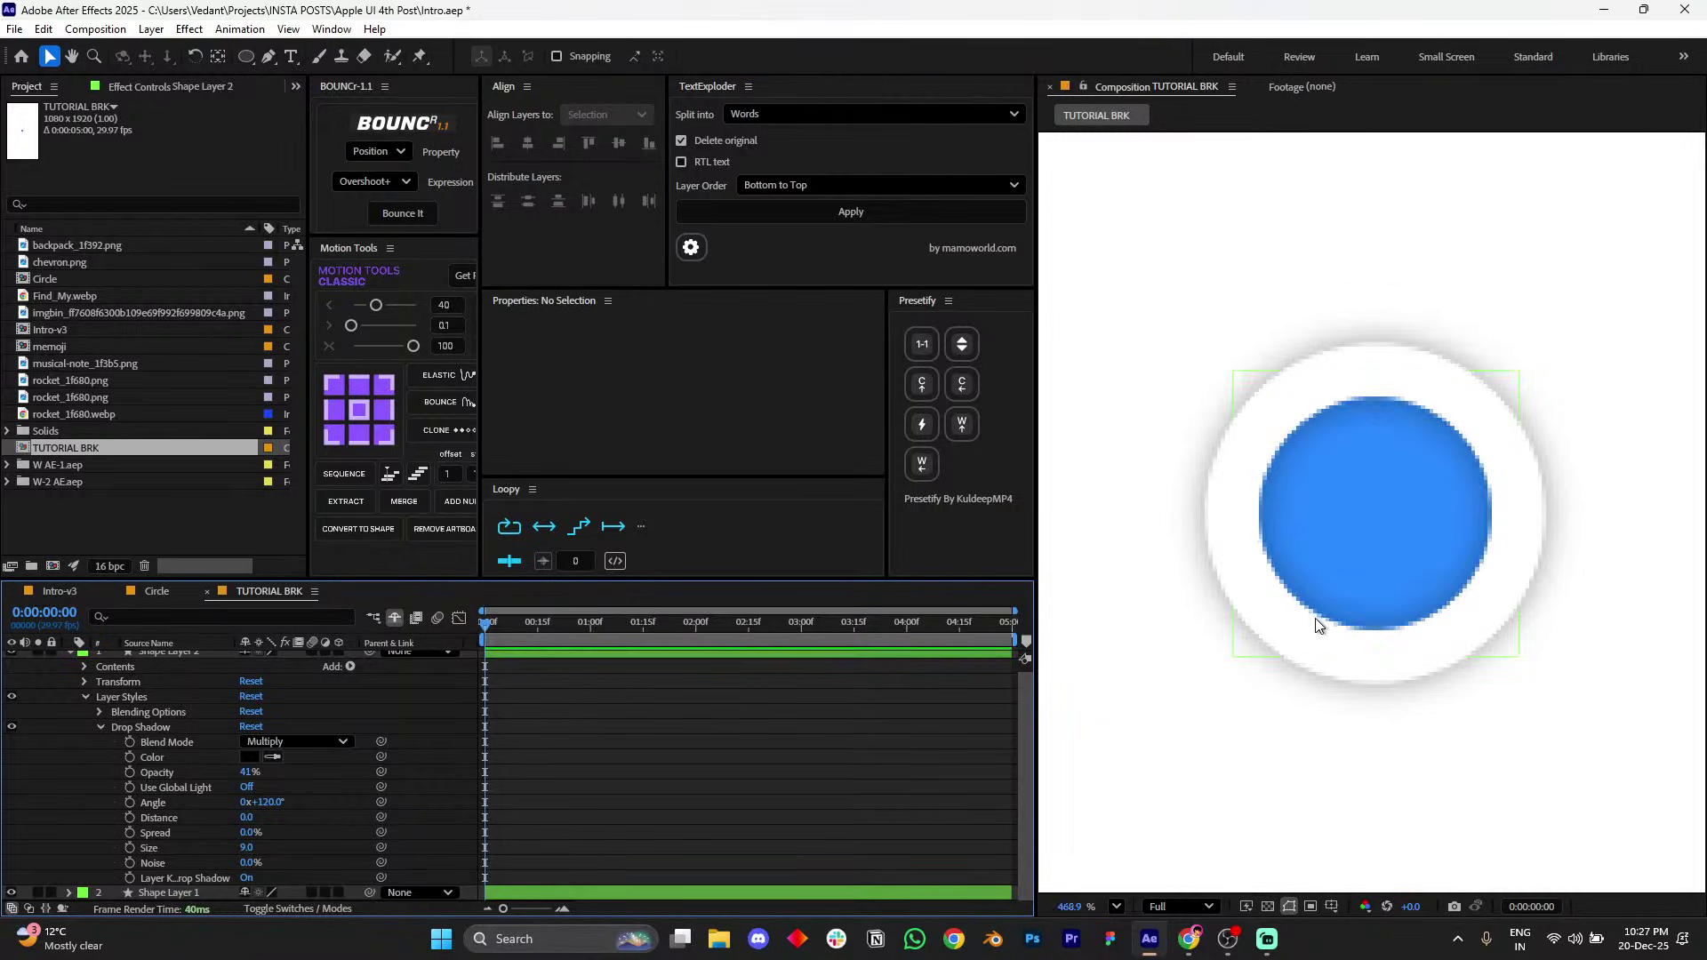
{"action": "scroll", "coordinate": [1475, 587], "scroll_direction": "up", "scroll_amount": 3}
{"action": "scroll", "coordinate": [1475, 589], "scroll_direction": "down", "scroll_amount": 5}
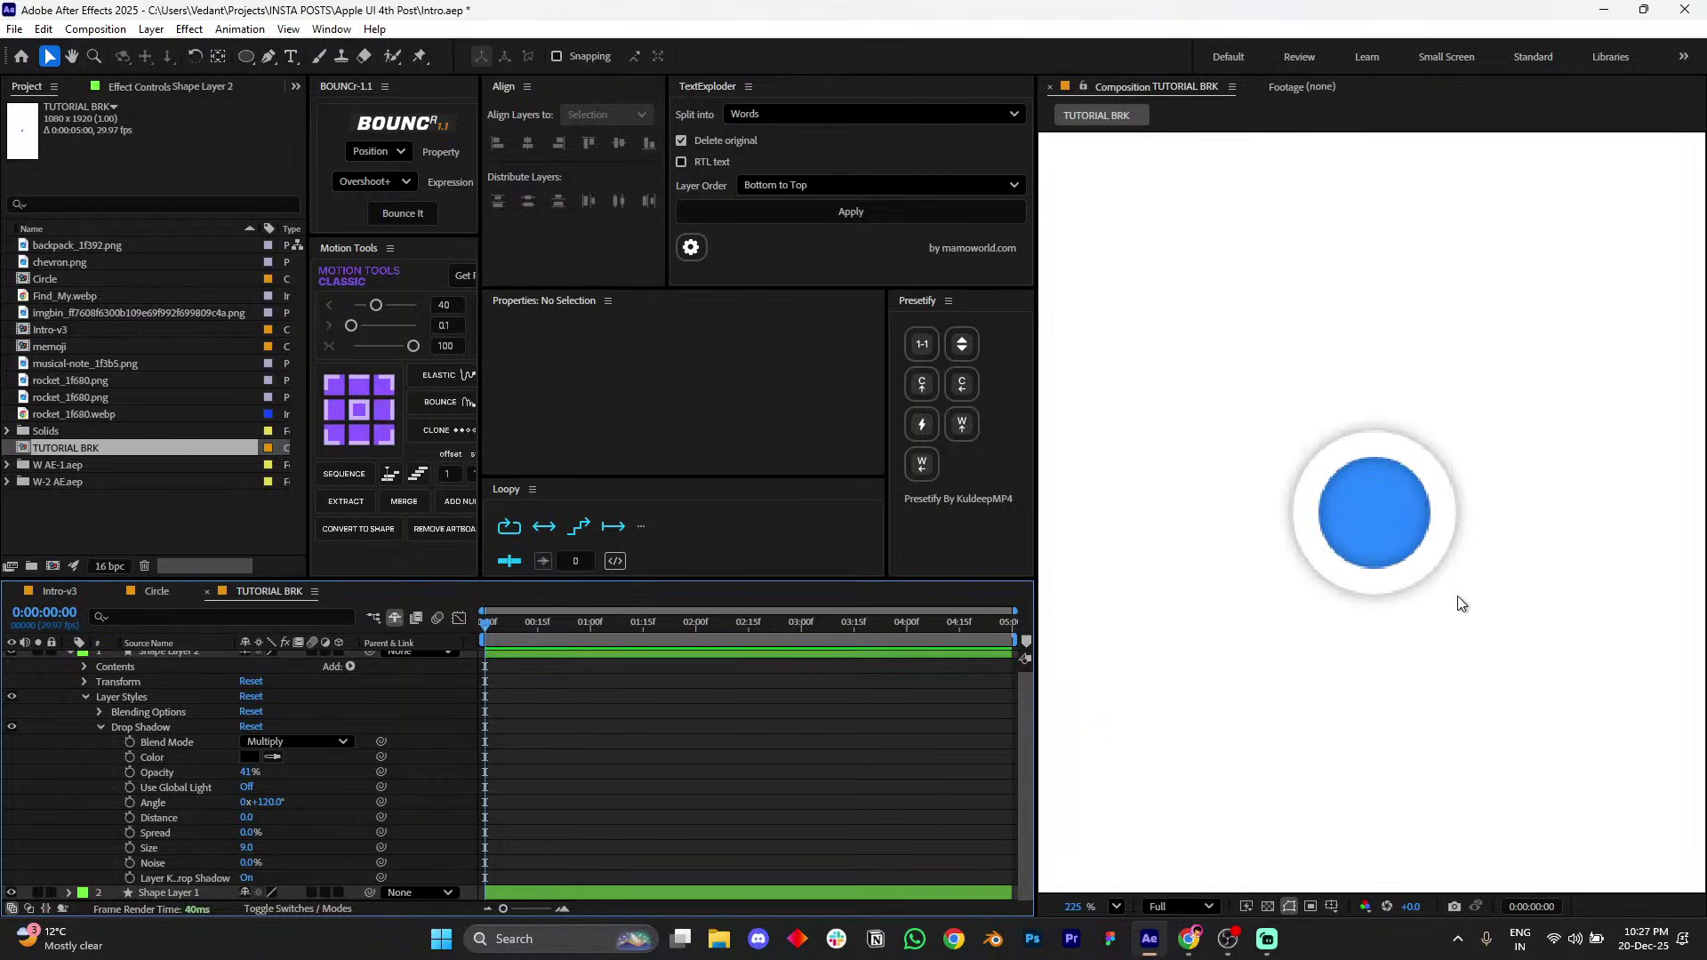
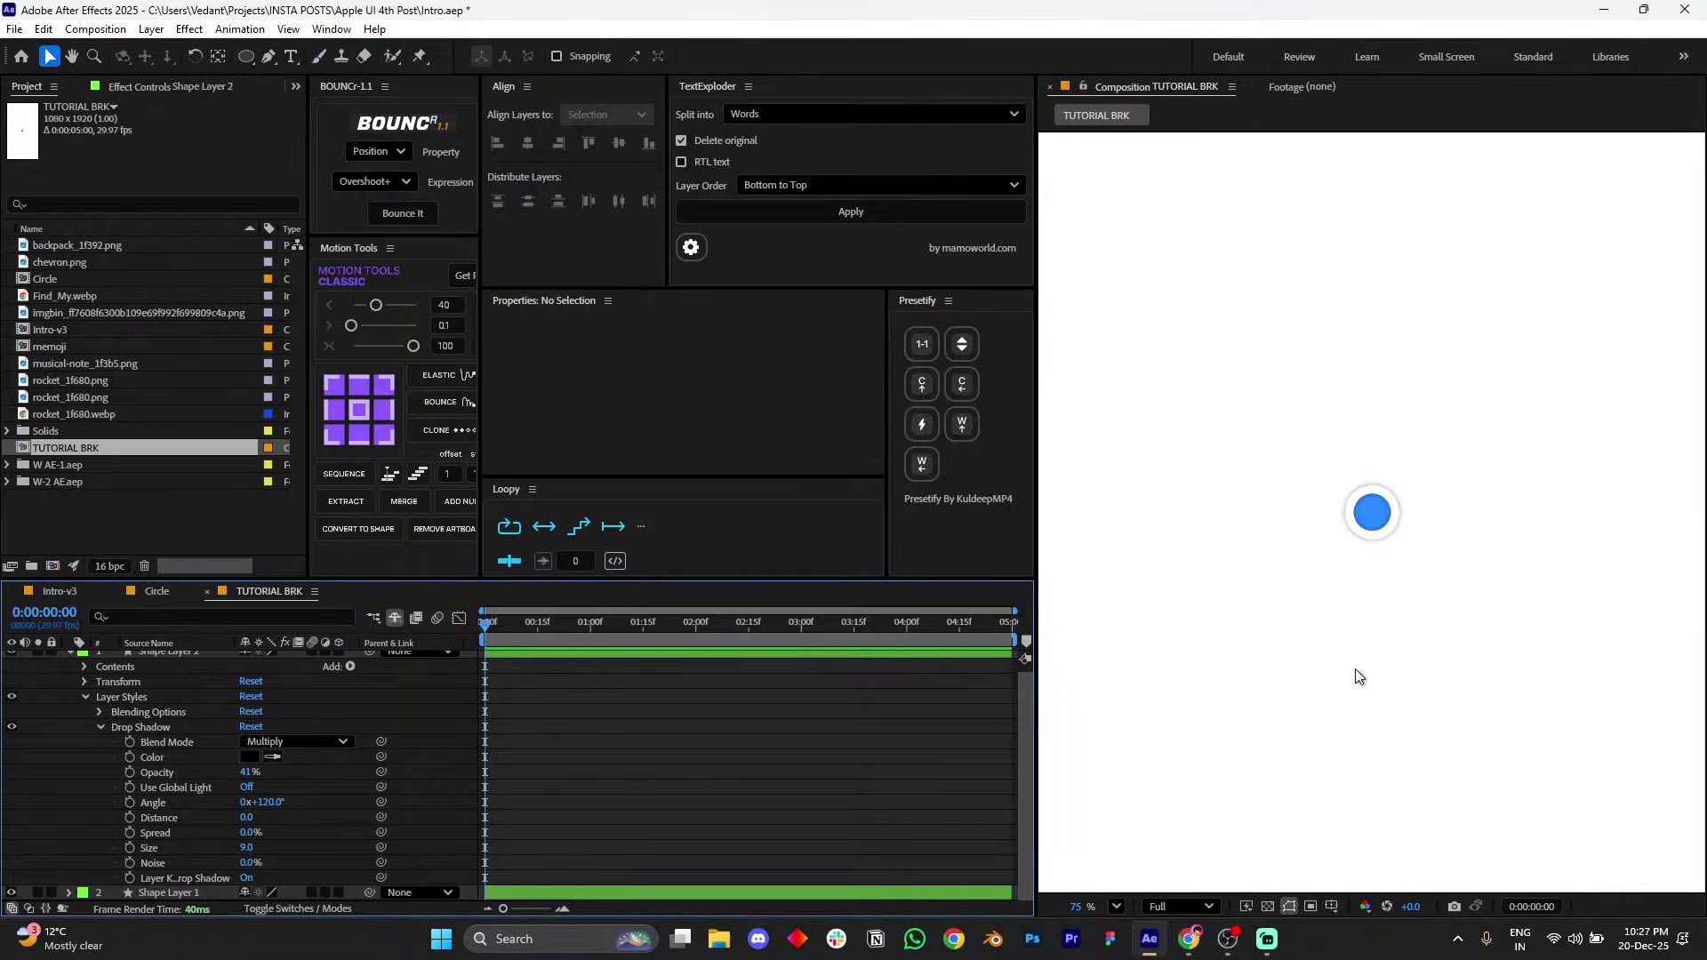
{"action": "scroll", "coordinate": [1399, 594], "scroll_direction": "up", "scroll_amount": 3}
{"action": "left_click", "coordinate": [1092, 903]}
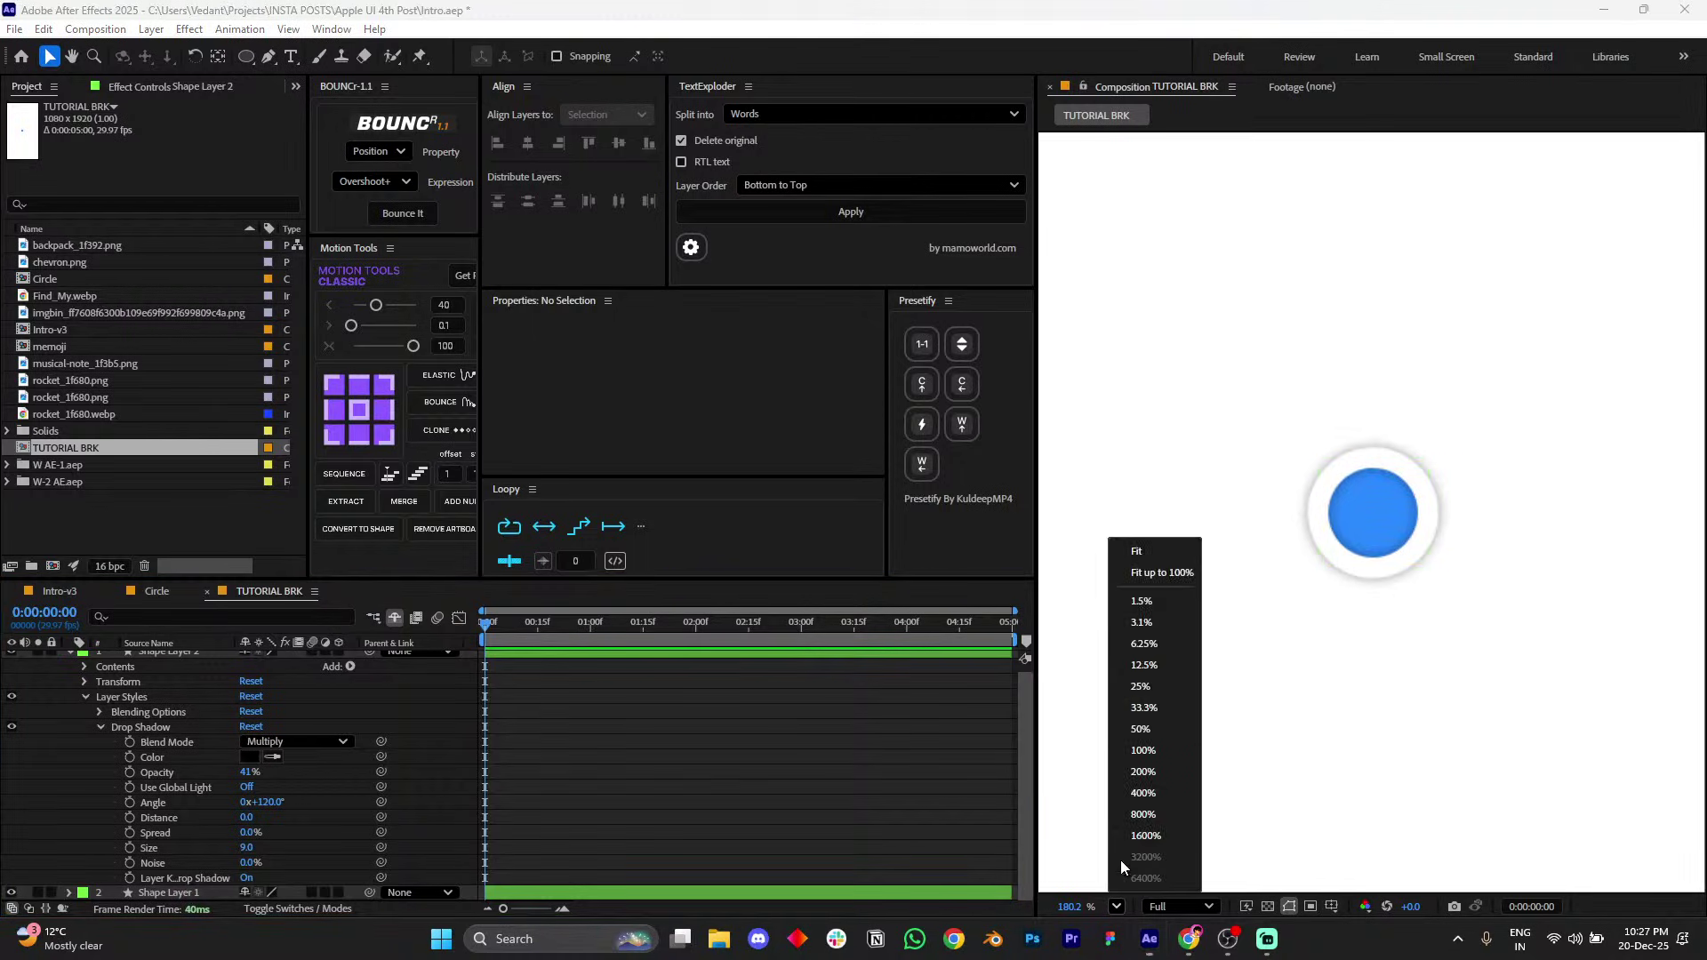
{"action": "left_click", "coordinate": [1149, 570]}
{"action": "scroll", "coordinate": [1410, 572], "scroll_direction": "up", "scroll_amount": 7}
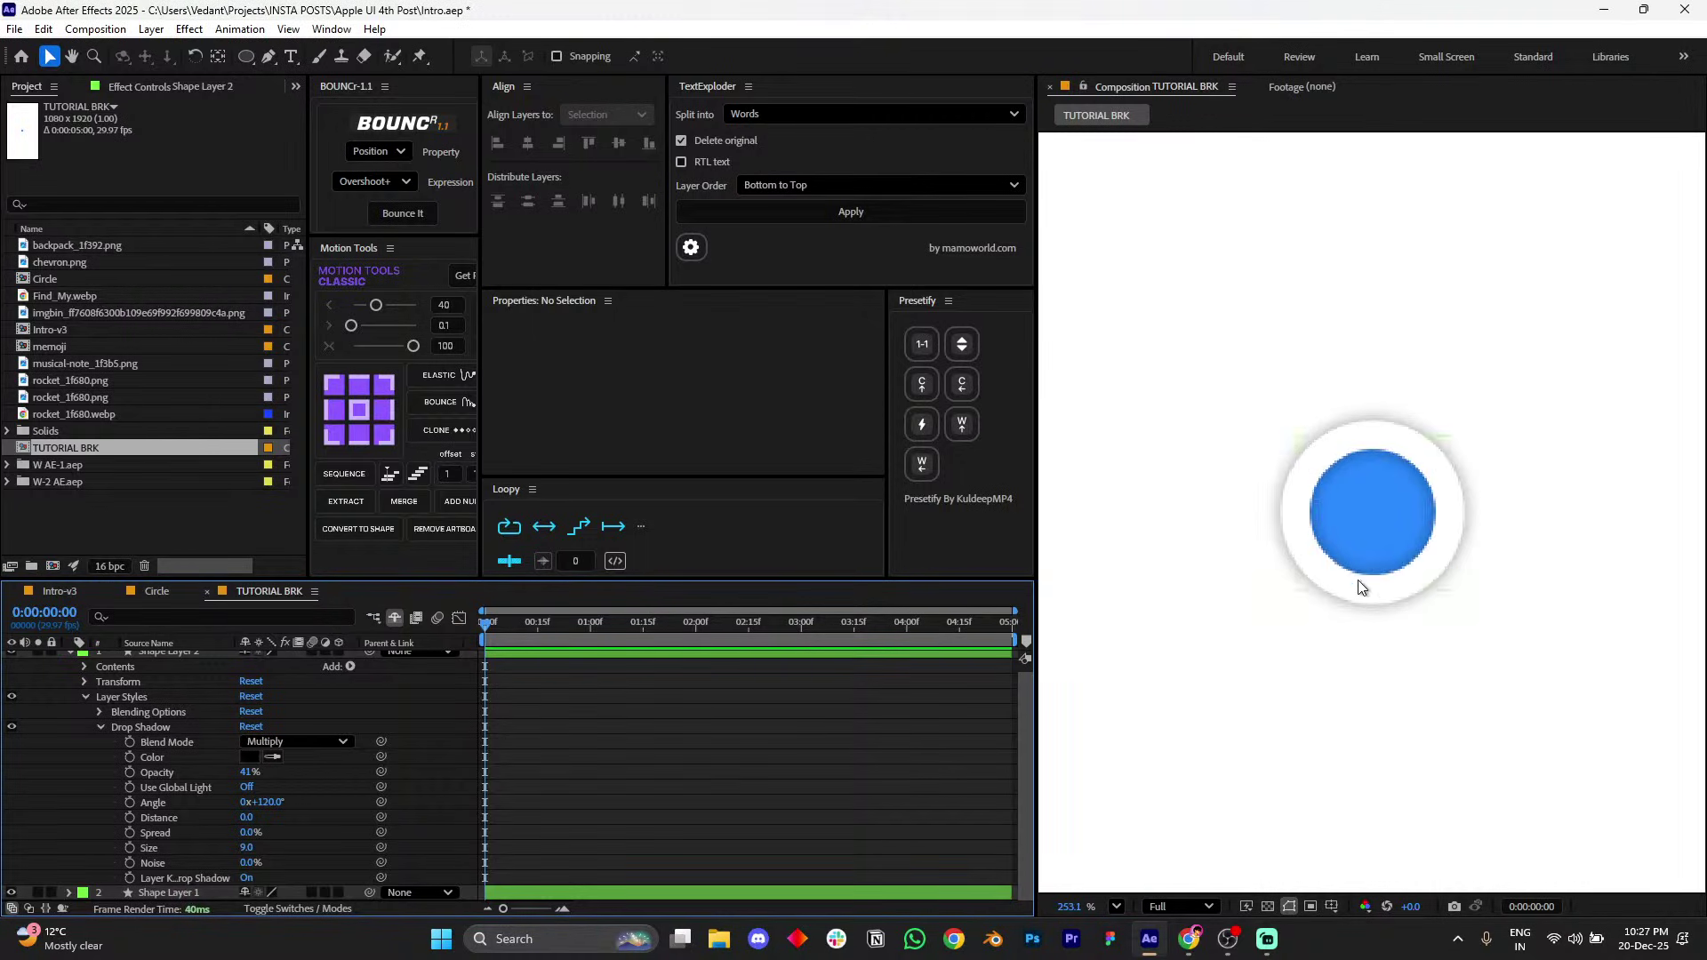
- Delete the duplicated ring layer with its drop shadow, keeping only the original circle
{"action": "key", "text": "s"}
{"action": "key", "text": "s"}
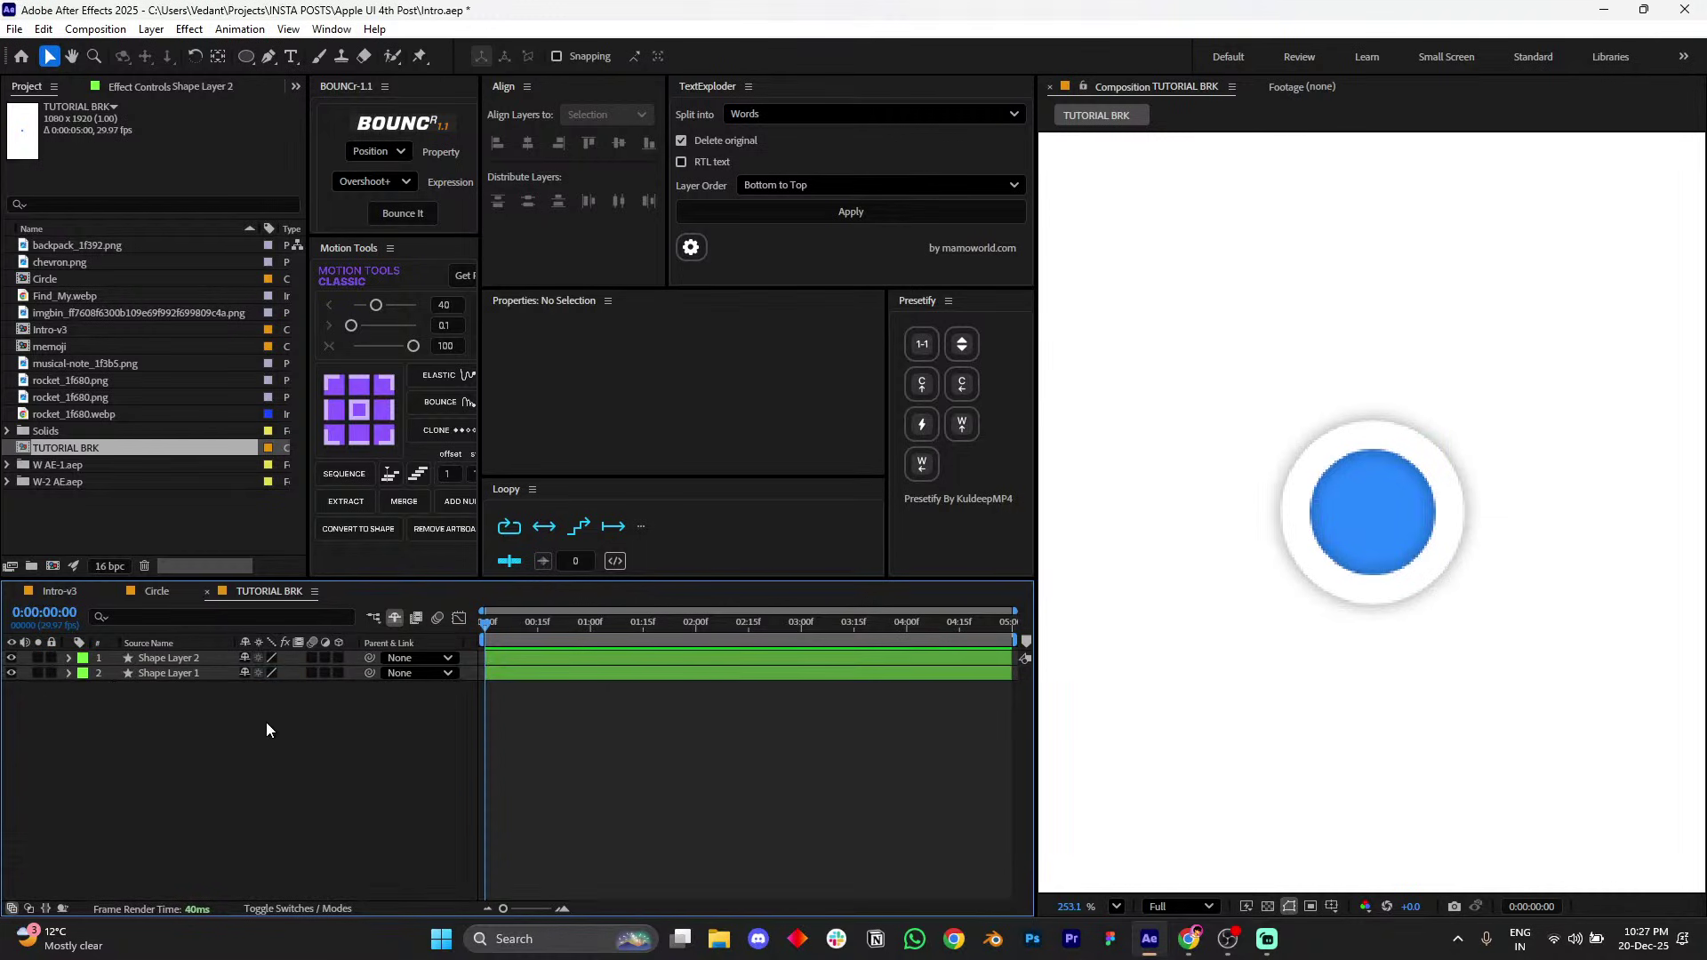
{"action": "left_click", "coordinate": [208, 662]}
{"action": "left_click", "coordinate": [68, 659]}
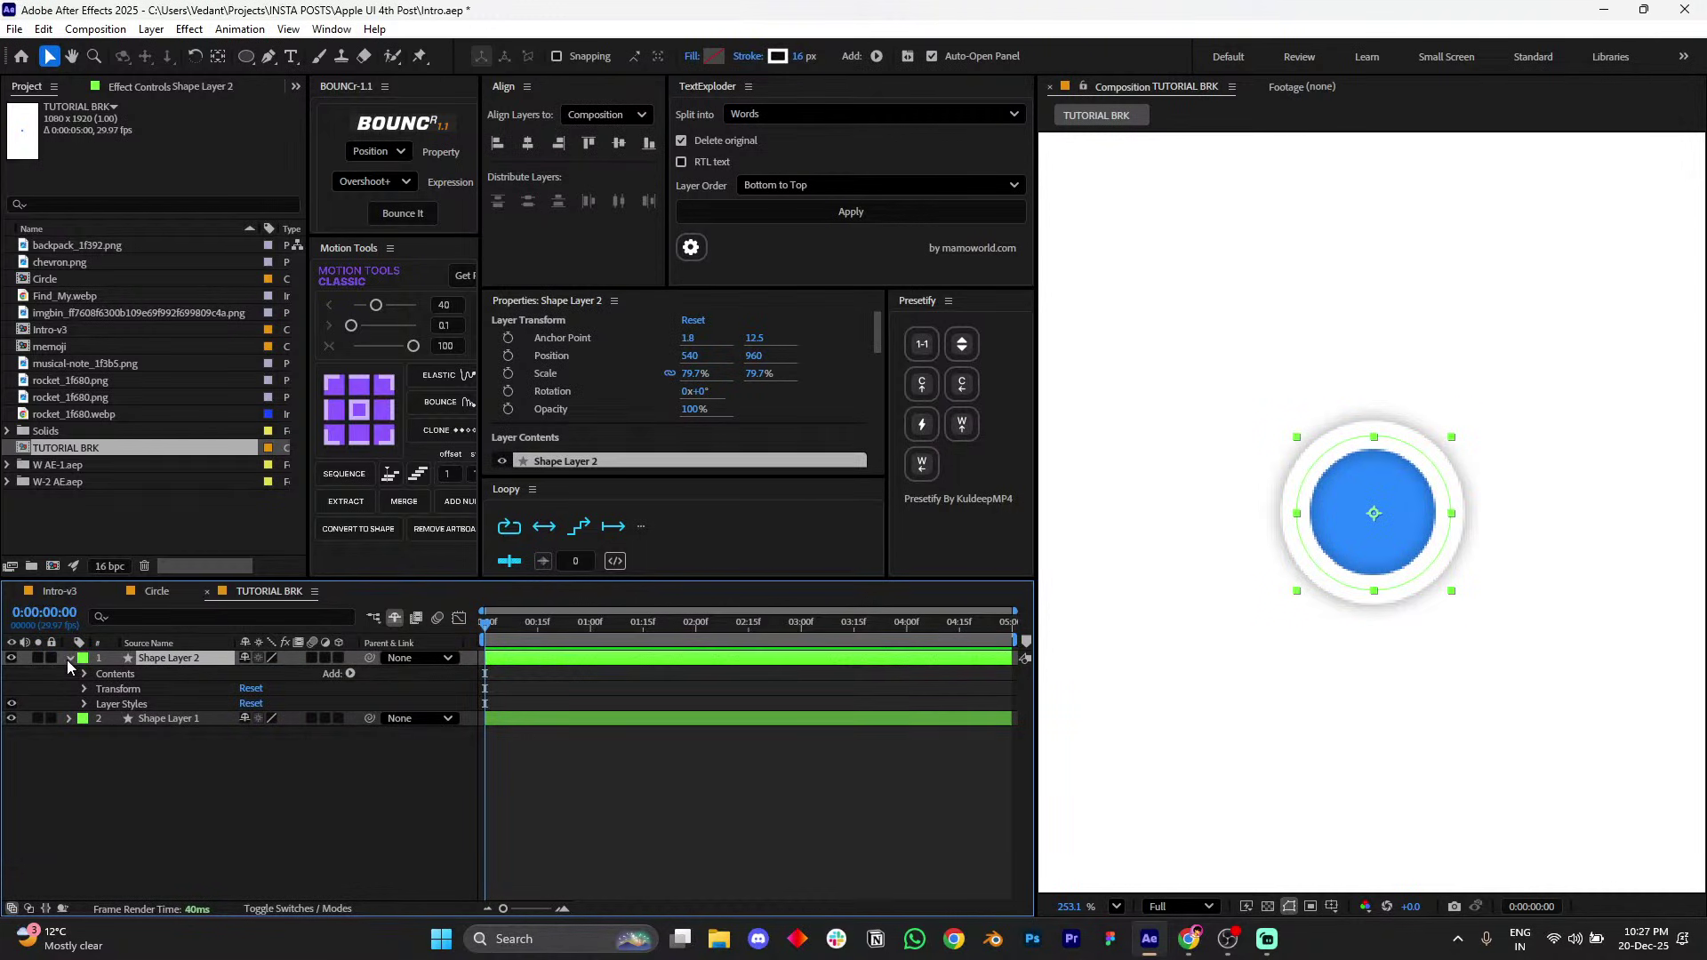
{"action": "key", "text": "Delete"}
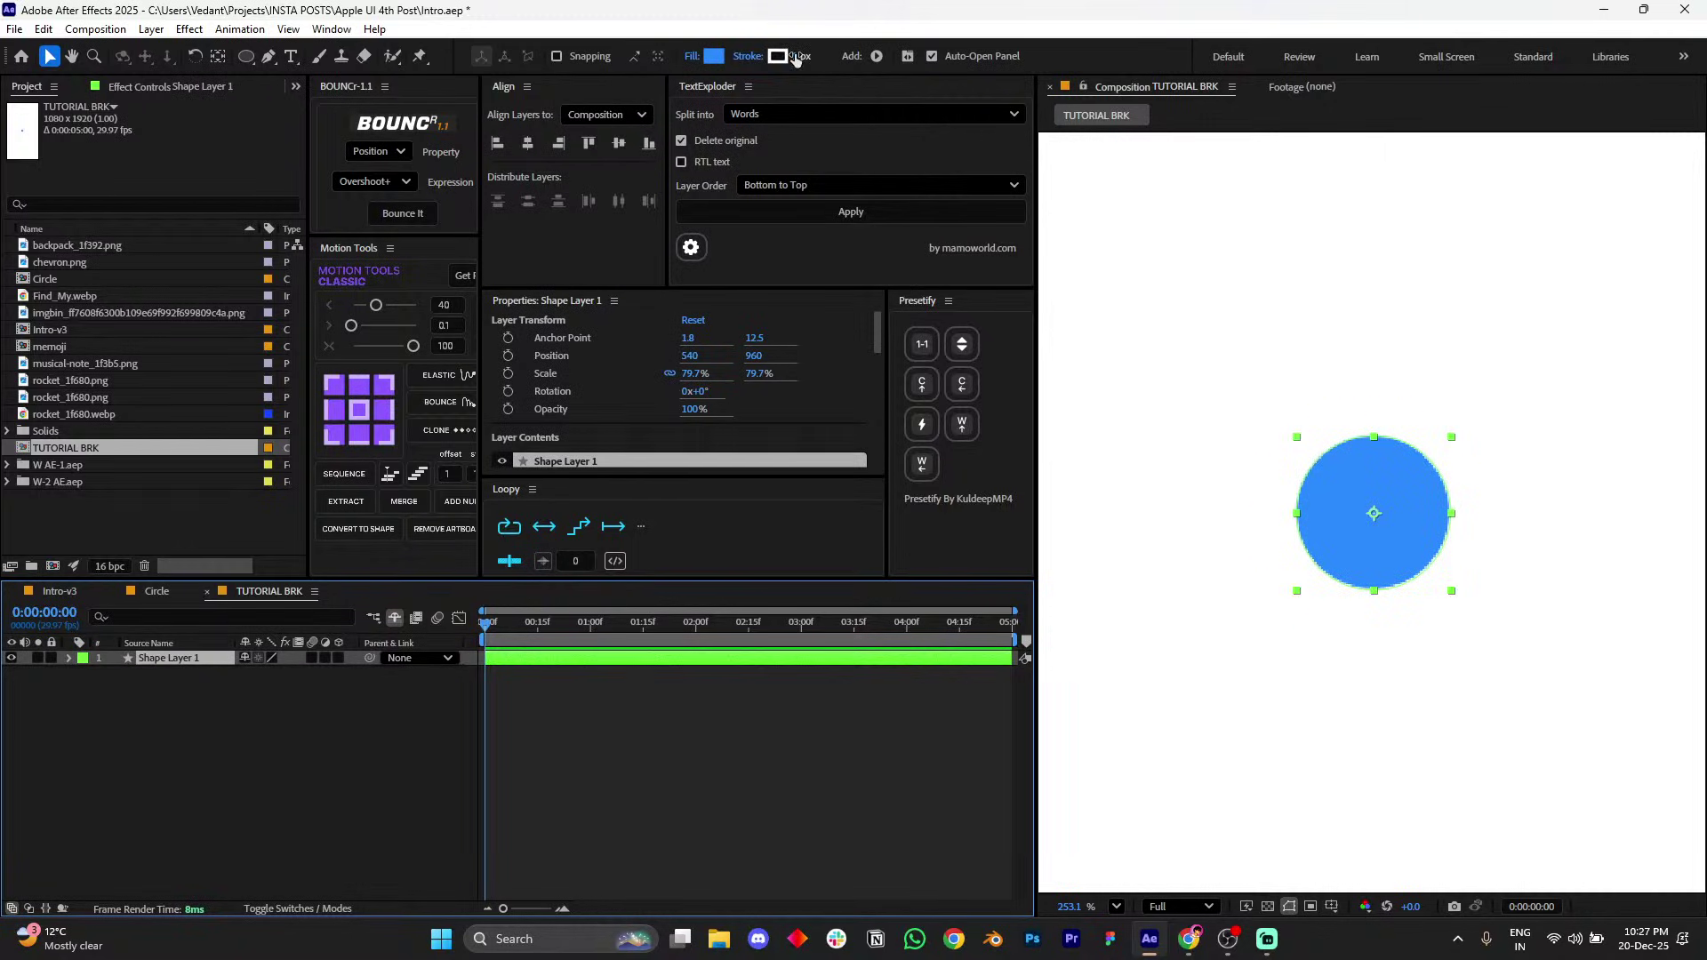
- Set the circle's stroke width to 23 px and change its solid fill to a radial gradient
{"action": "left_click_drag", "start_coordinate": [799, 57], "coordinate": [816, 55]}
{"action": "left_click", "coordinate": [713, 58], "text": "alt"}
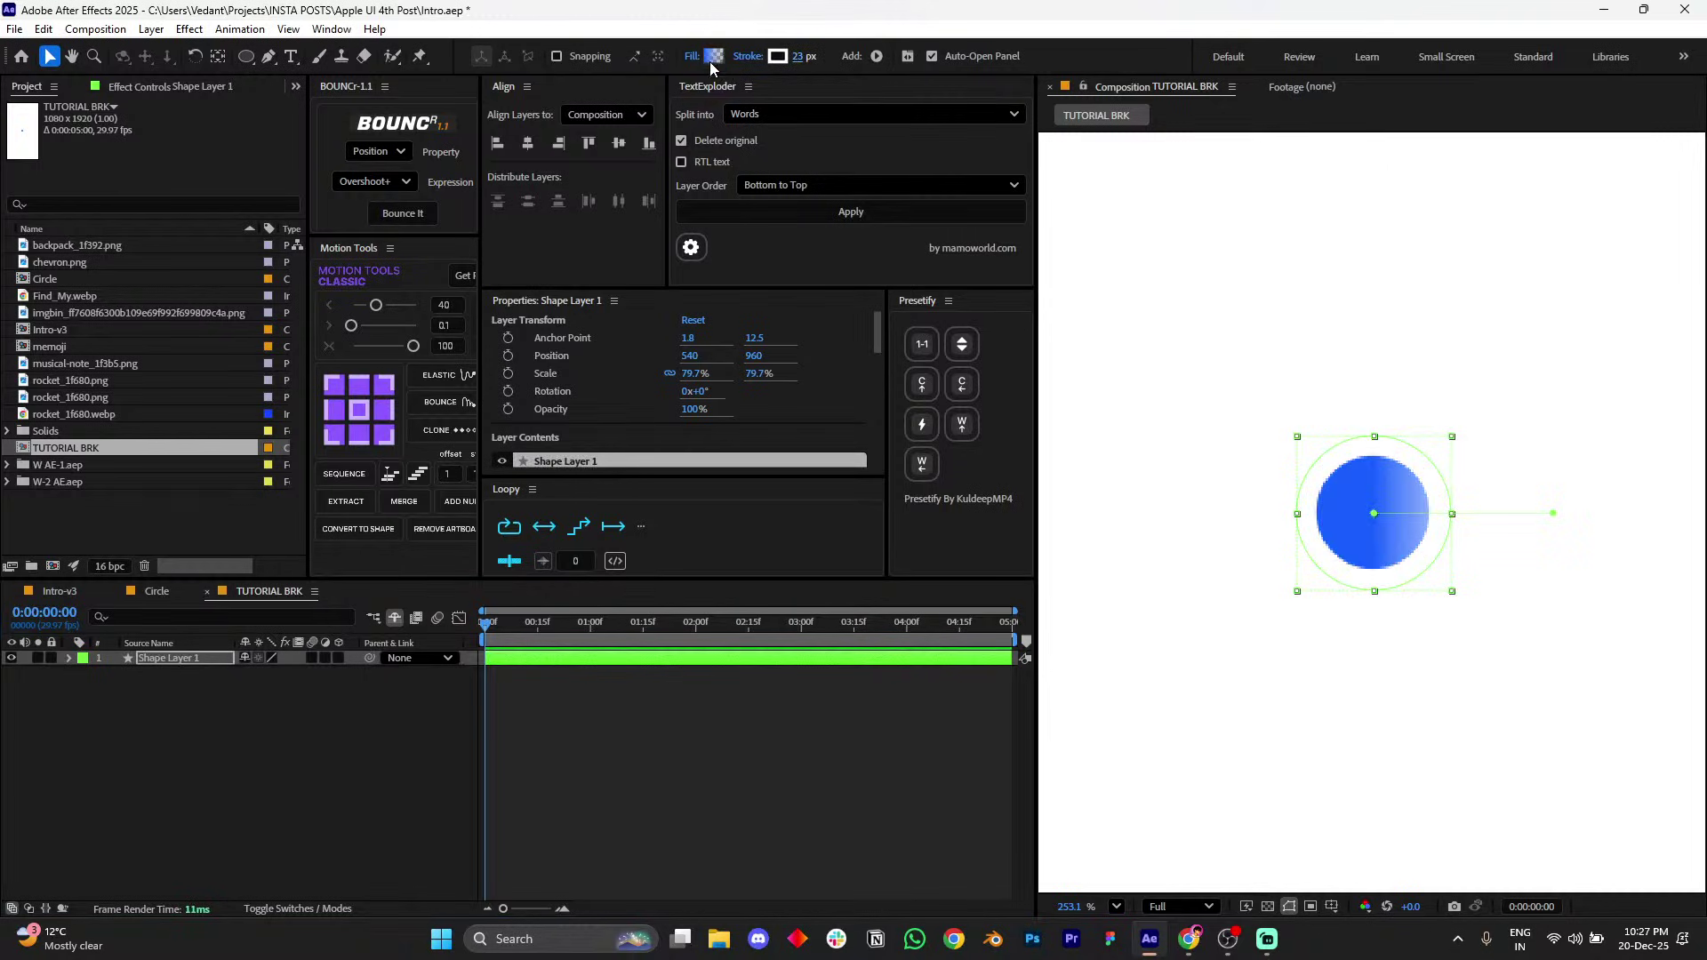
{"action": "left_click", "coordinate": [713, 58]}
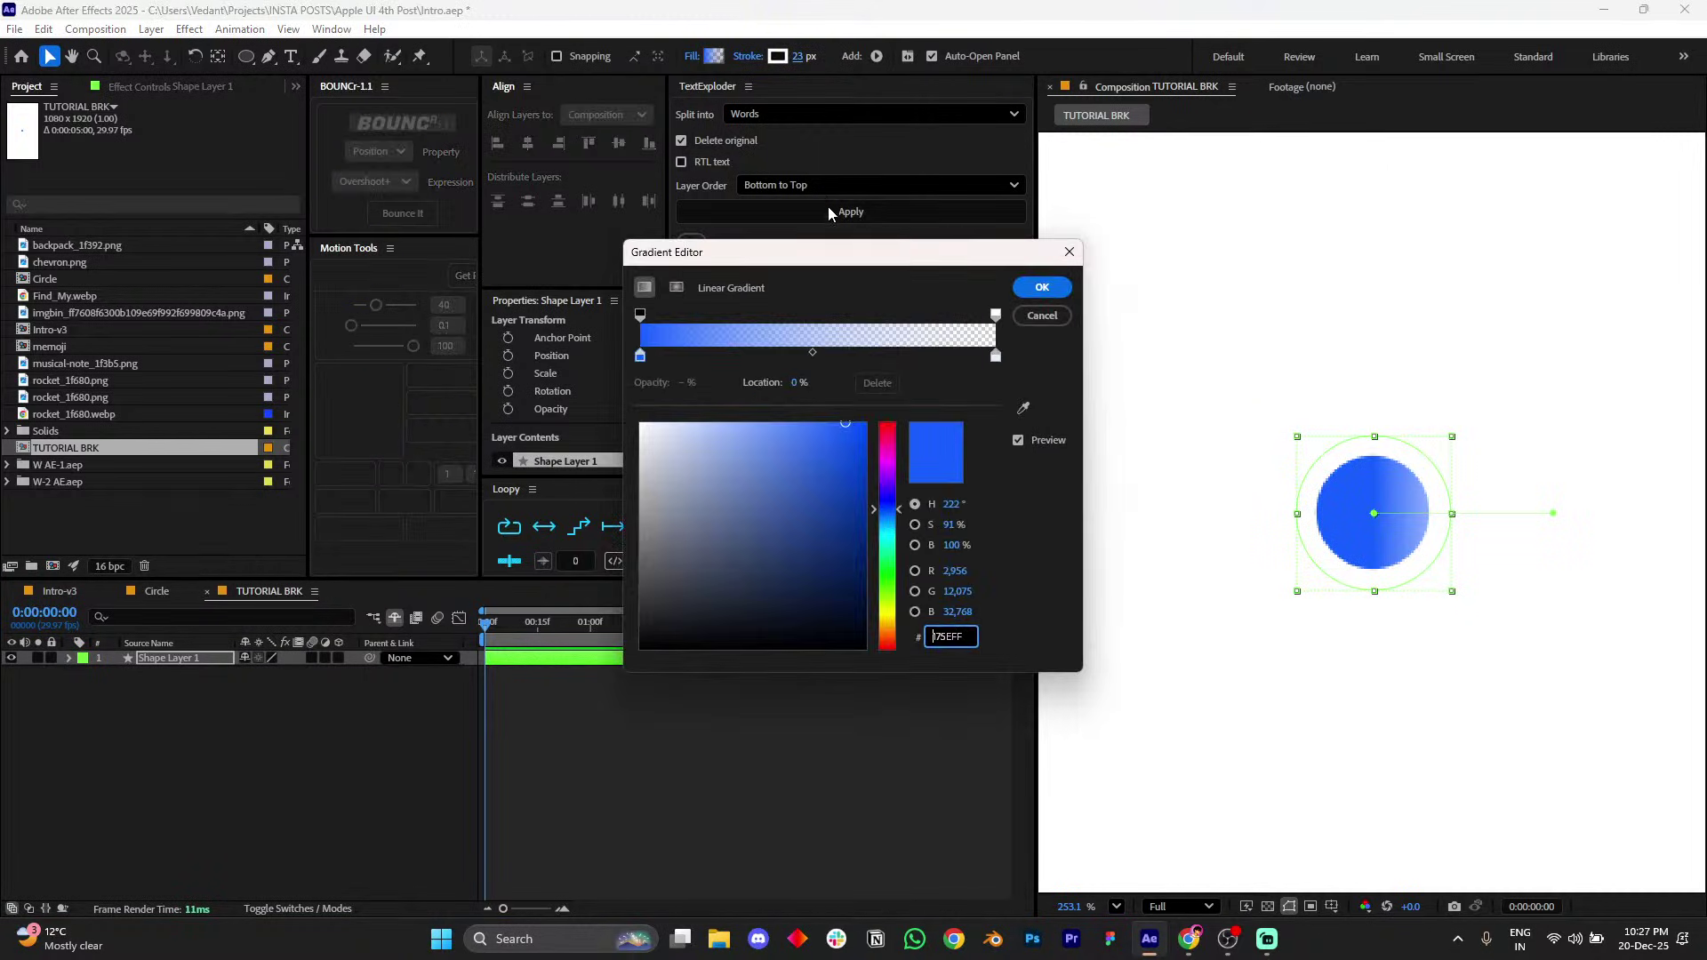
{"action": "left_click", "coordinate": [1037, 316]}
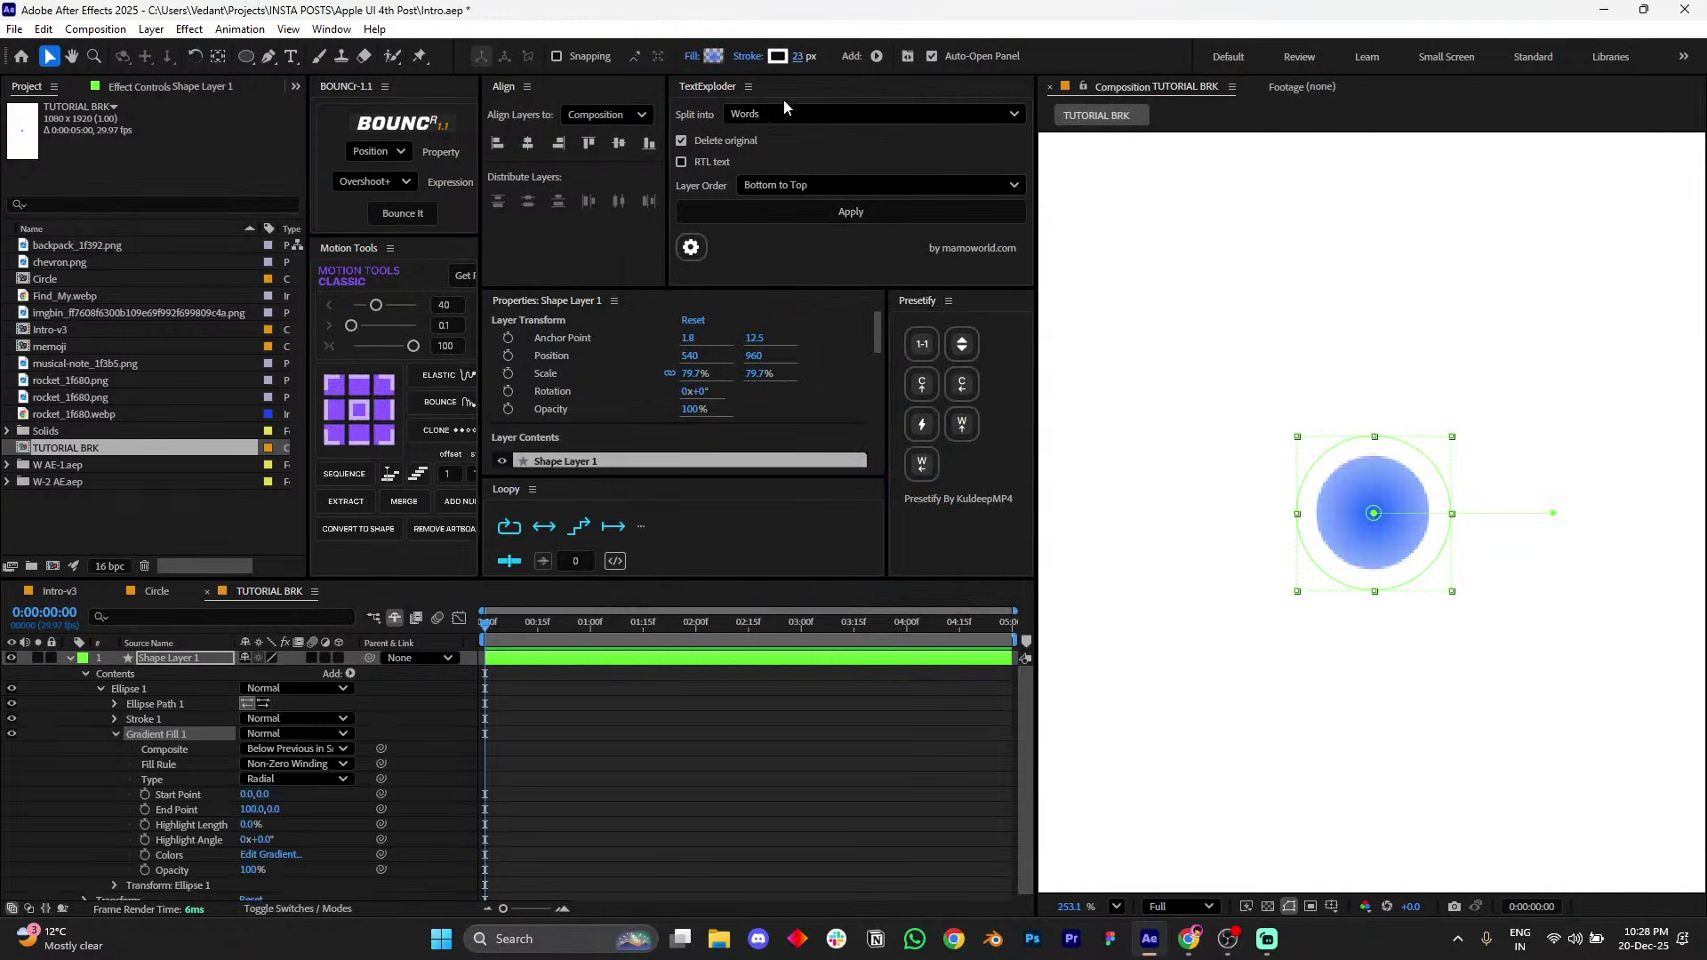
- Set the gradient's outer opacity stop to 100% and shift its inner colour stop to a lighter blue
{"action": "left_click", "coordinate": [714, 57]}
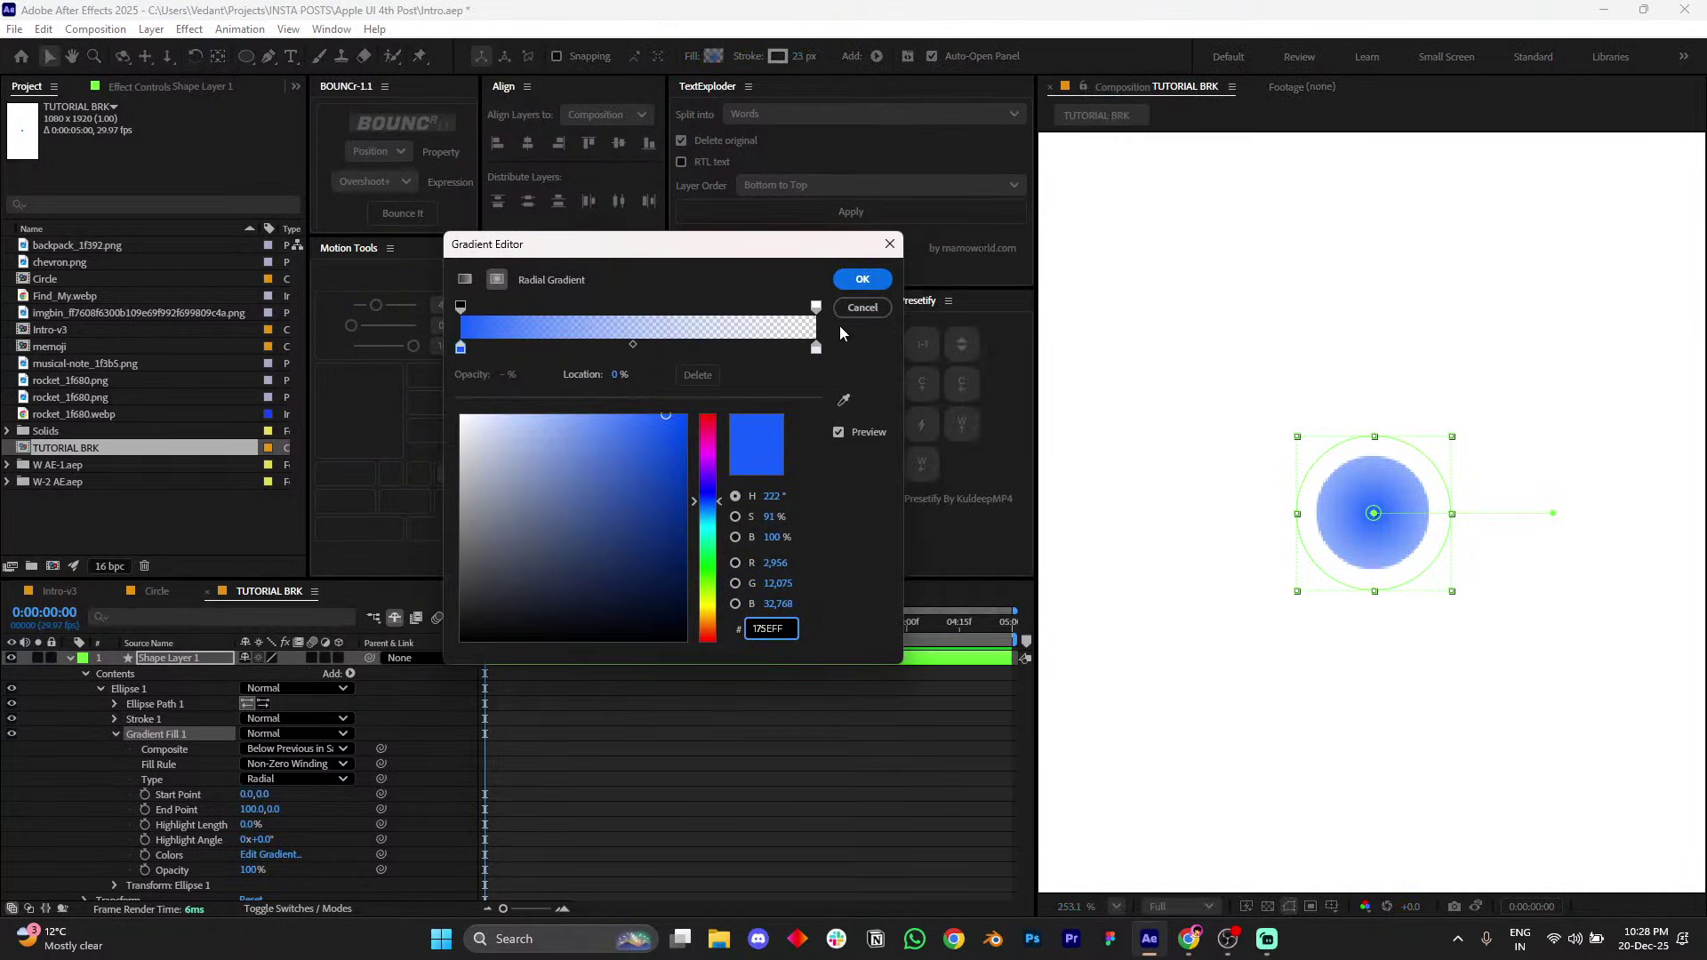
{"action": "left_click", "coordinate": [816, 308]}
{"action": "left_click_drag", "start_coordinate": [507, 378], "coordinate": [1224, 347]}
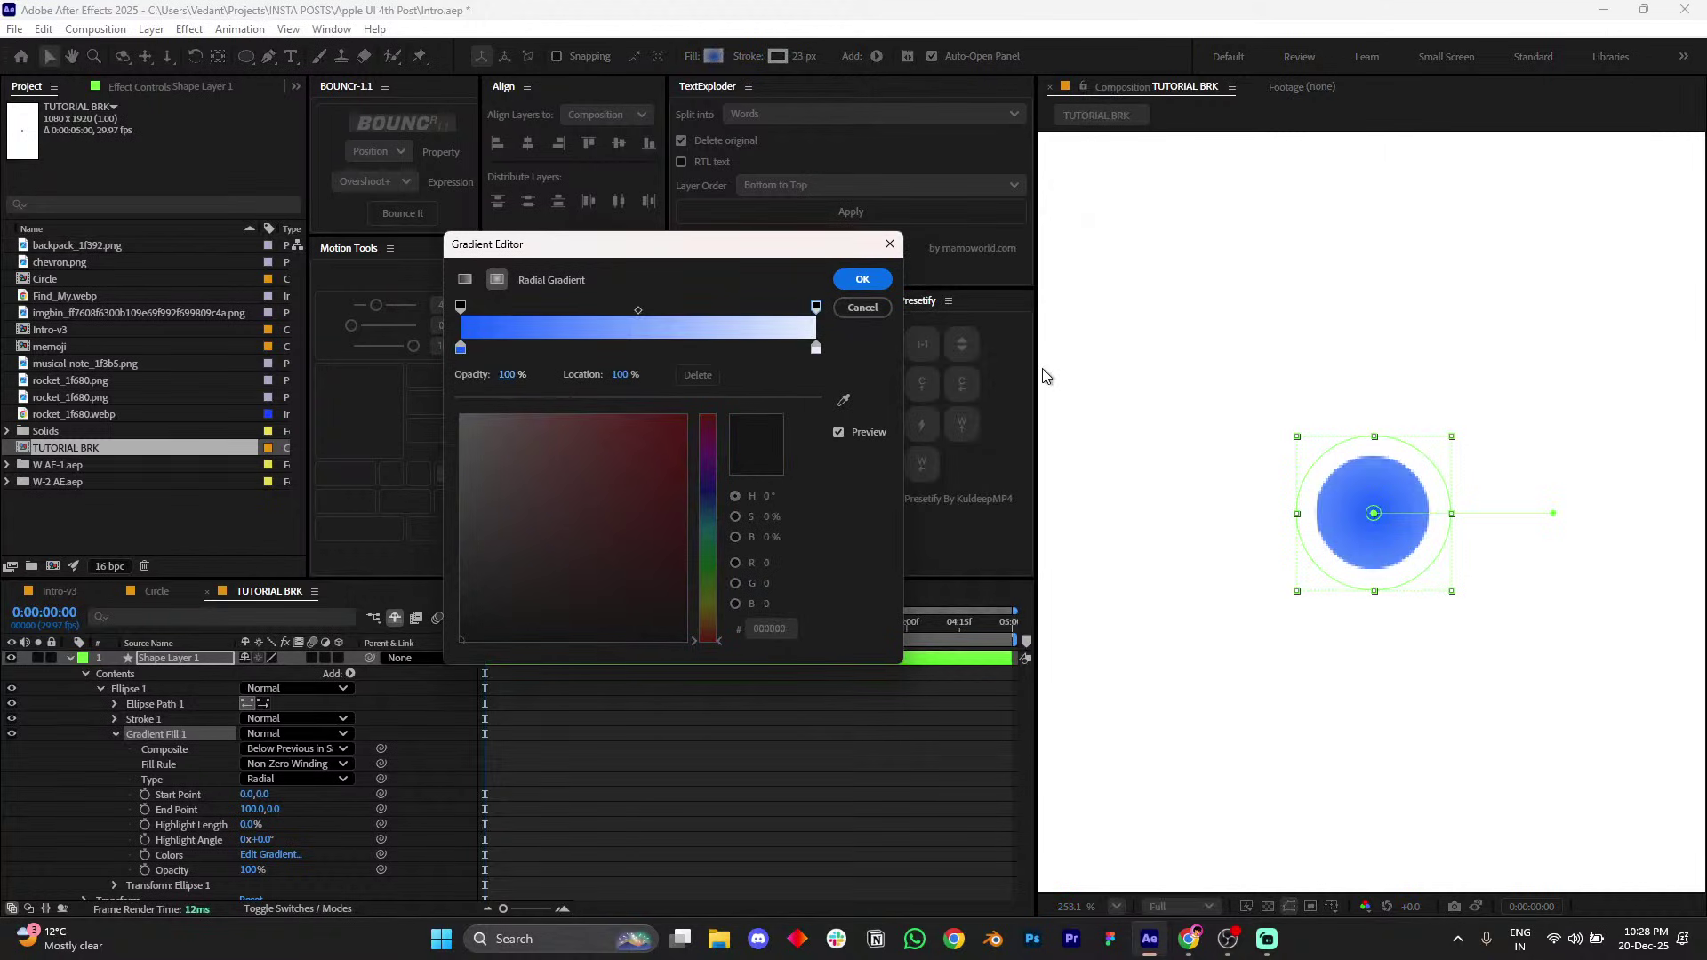
{"action": "left_click", "coordinate": [460, 350]}
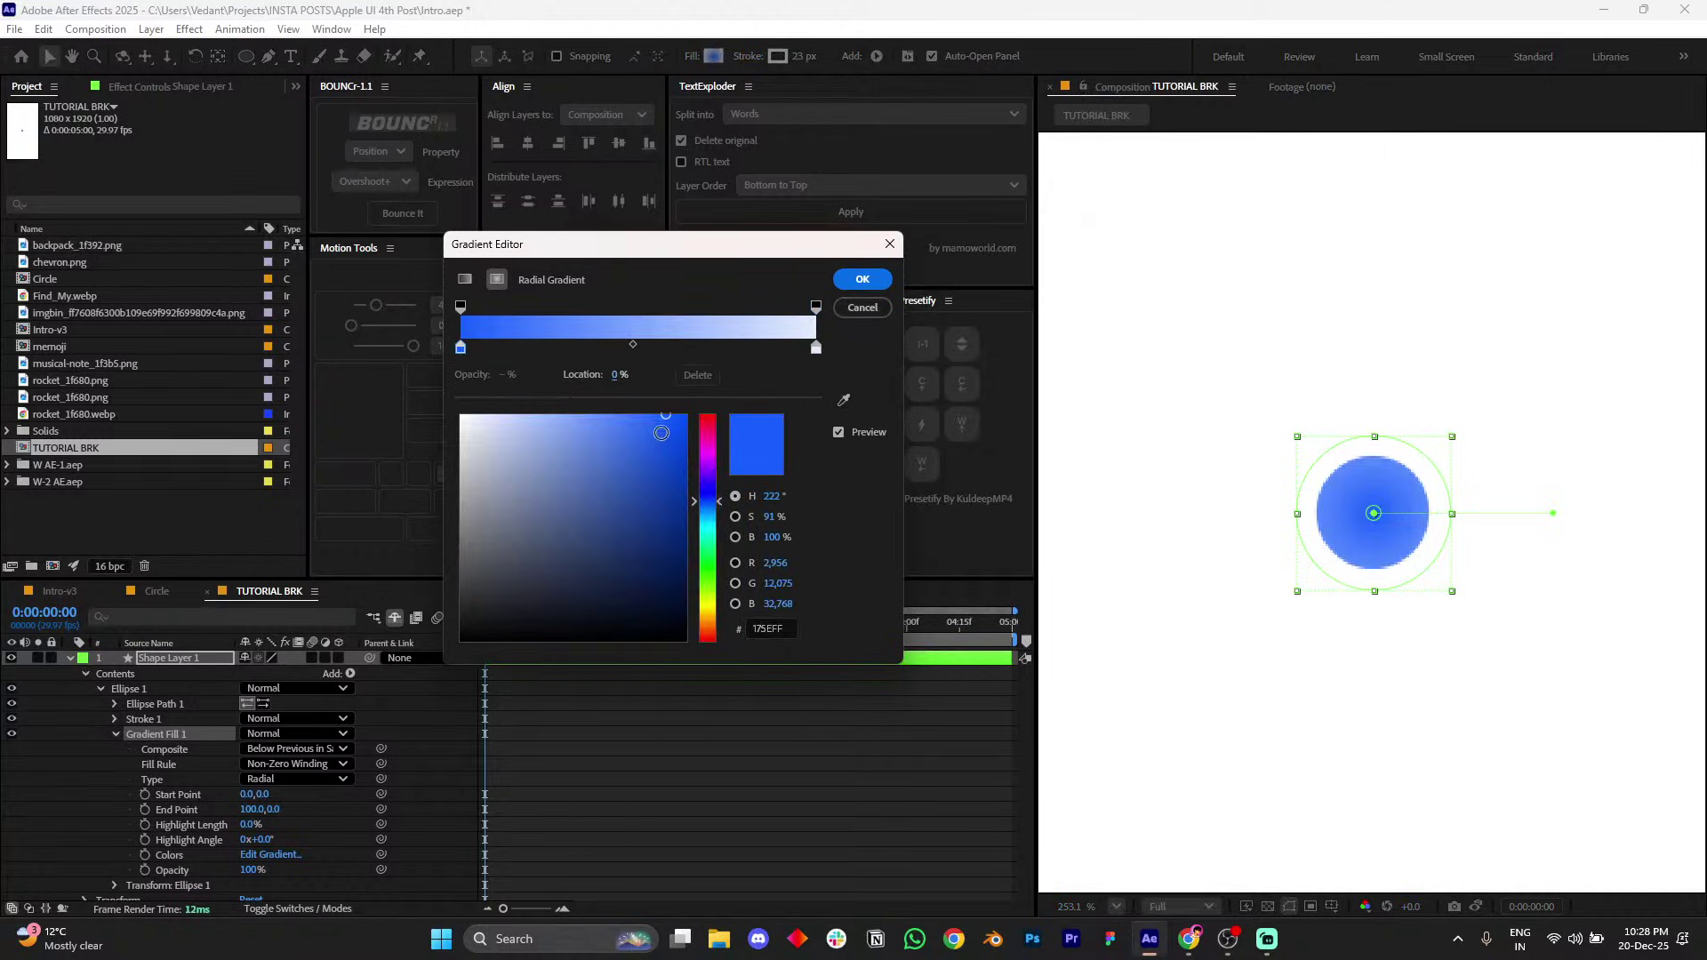
{"action": "left_click_drag", "start_coordinate": [661, 433], "coordinate": [655, 414]}
{"action": "left_click_drag", "start_coordinate": [710, 500], "coordinate": [709, 506]}
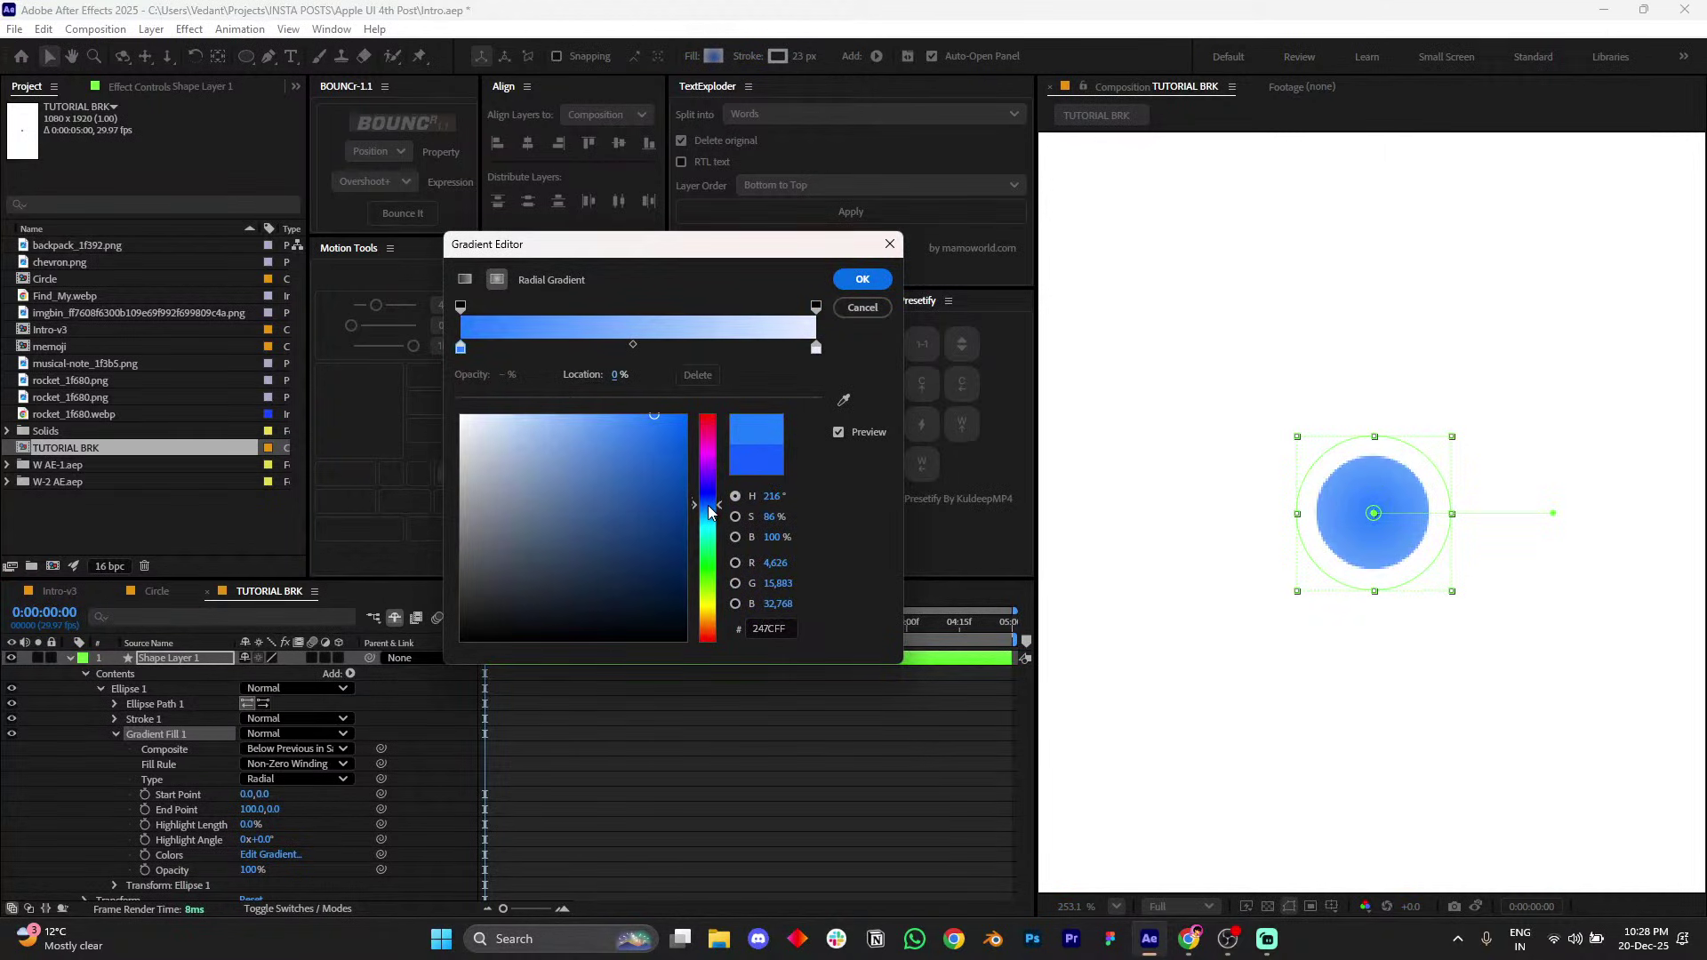
{"action": "left_click_drag", "start_coordinate": [648, 401], "coordinate": [641, 397]}
{"action": "left_click", "coordinate": [710, 507]}
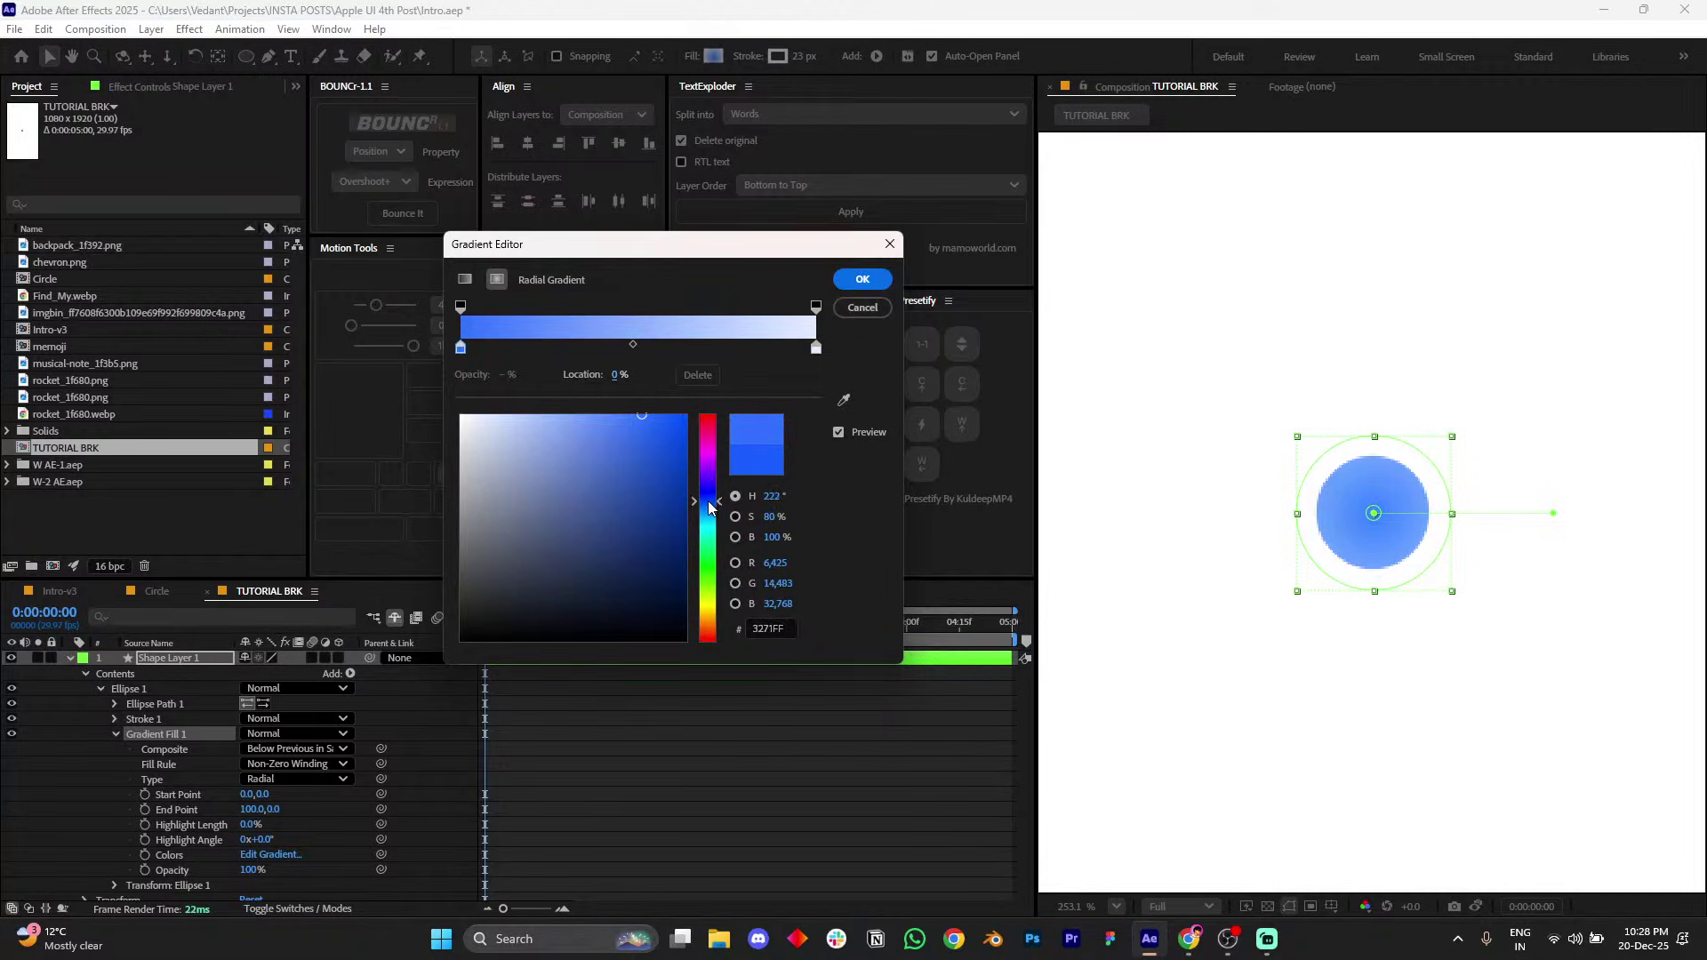
{"action": "left_click_drag", "start_coordinate": [711, 508], "coordinate": [713, 511]}
- Set the gradient's outer colour stop to dark blue 0A2E6F and apply the gradient
{"action": "left_click", "coordinate": [816, 347]}
{"action": "left_click", "coordinate": [843, 400]}
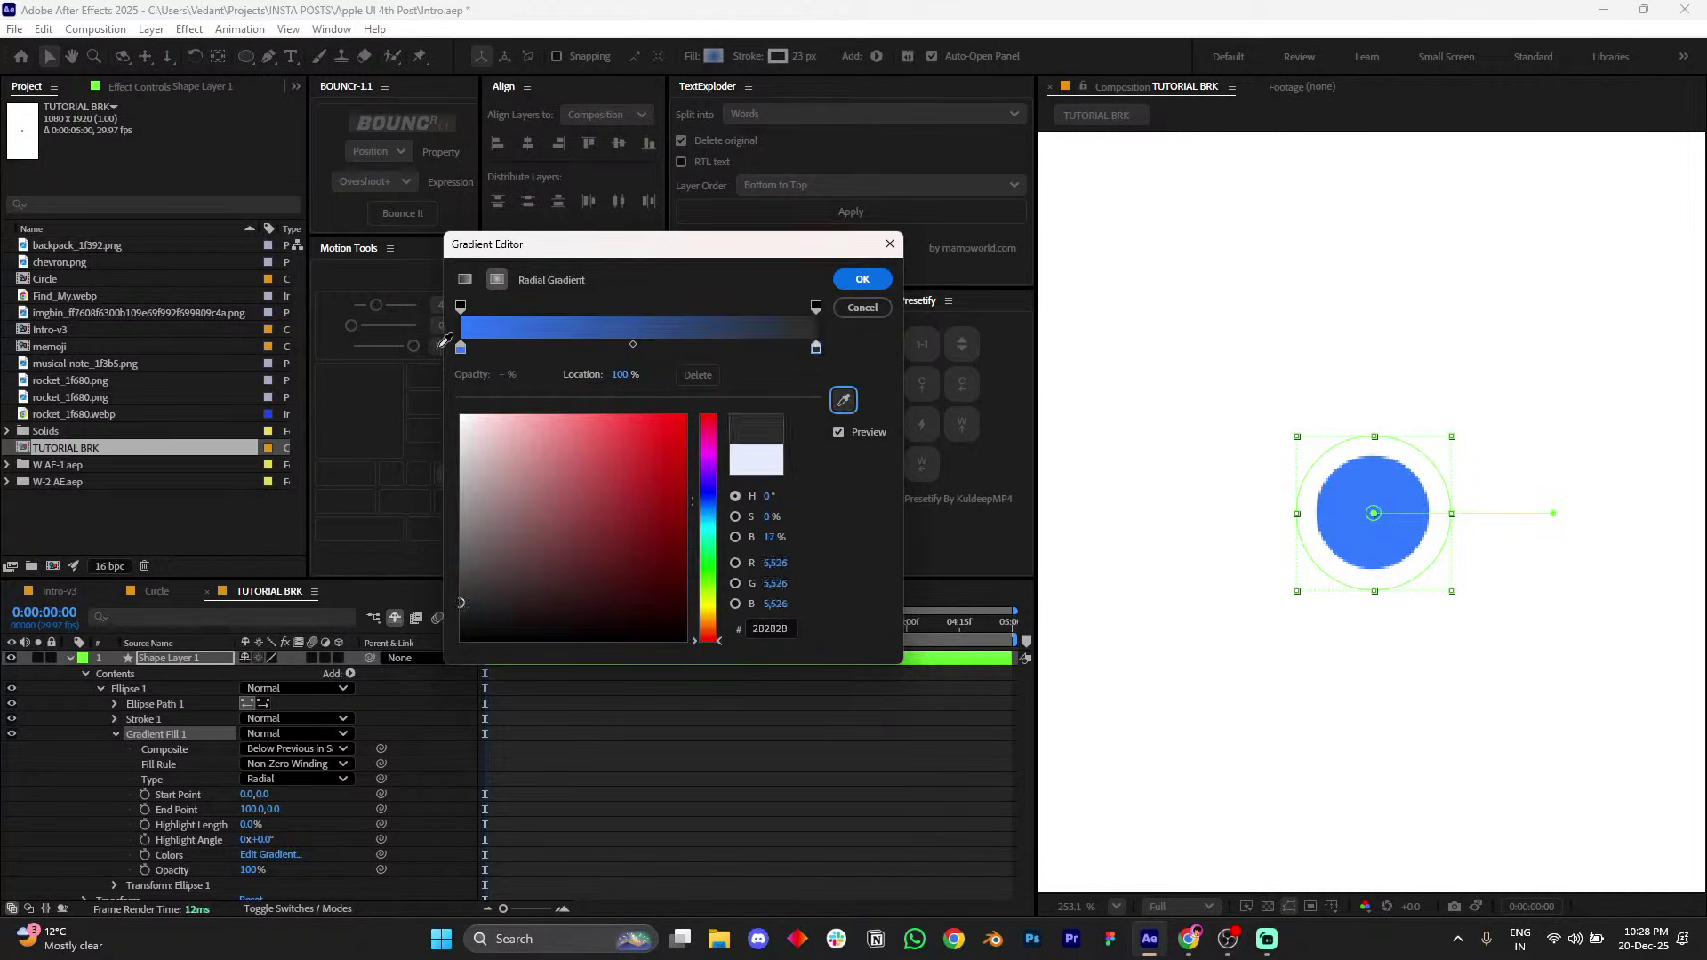
{"action": "left_click", "coordinate": [467, 348]}
{"action": "mouse_move", "coordinate": [648, 418]}
{"action": "left_mouse_down"}
{"action": "mouse_move", "coordinate": [640, 483]}
{"action": "mouse_move", "coordinate": [671, 510]}
{"action": "mouse_move", "coordinate": [621, 521]}
{"action": "mouse_move", "coordinate": [669, 516]}
{"action": "mouse_move", "coordinate": [644, 512]}
{"action": "mouse_move", "coordinate": [665, 543]}
{"action": "left_mouse_up"}
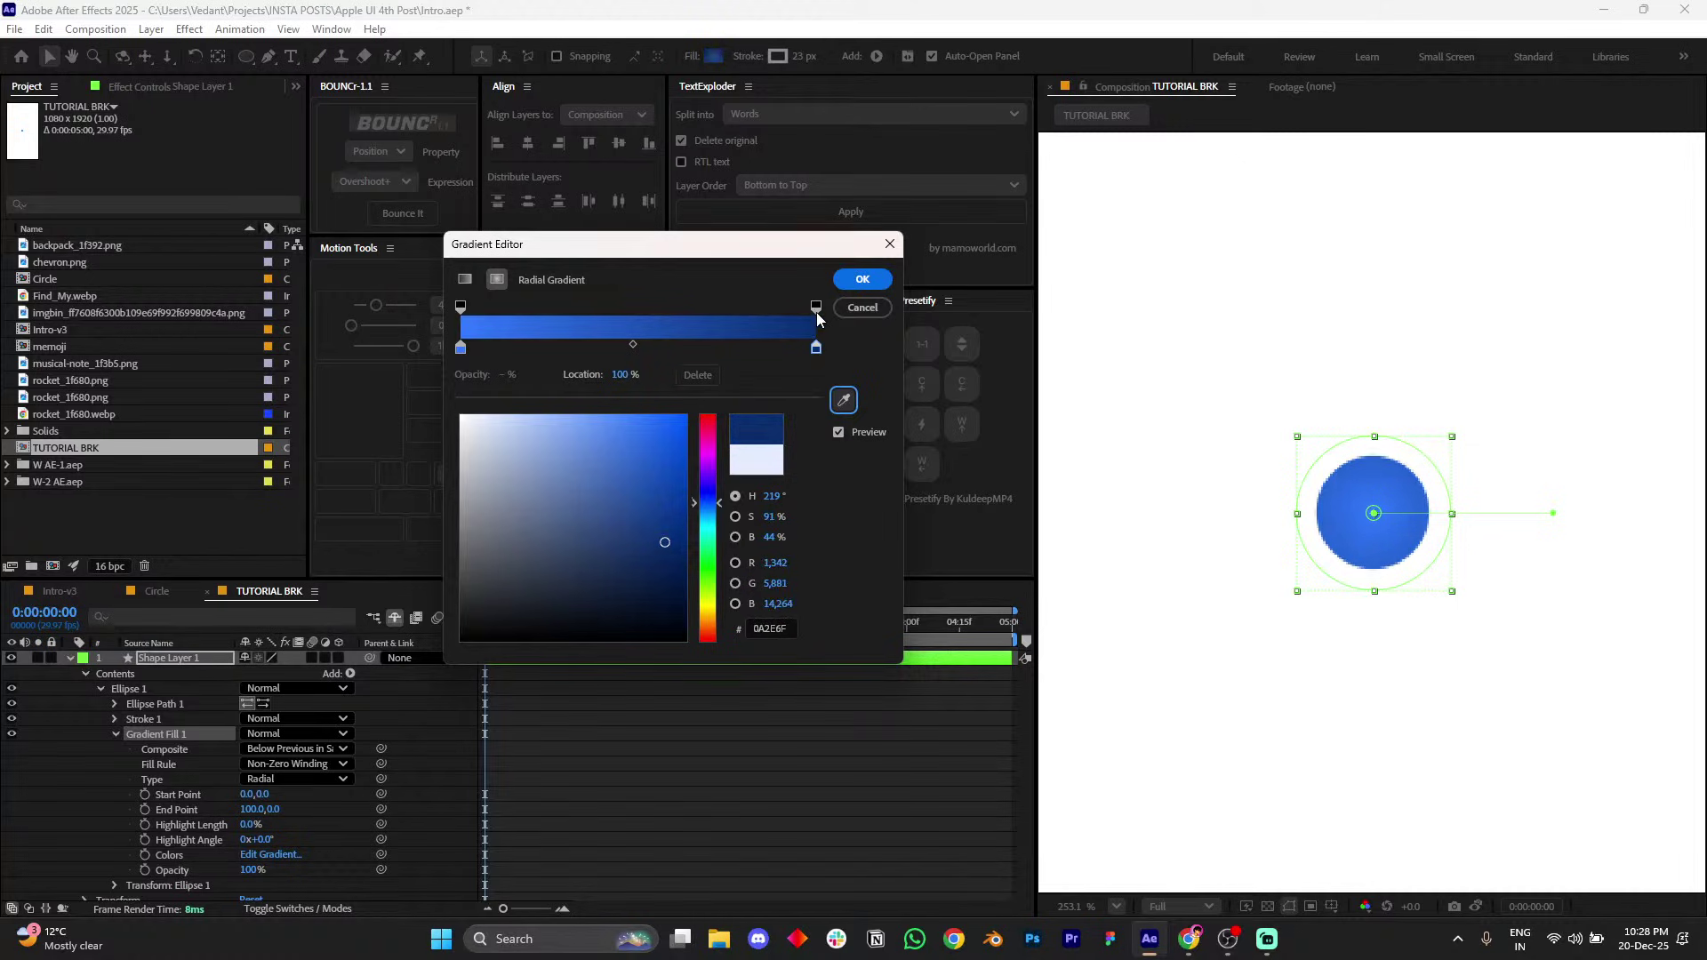
{"action": "left_click", "coordinate": [862, 279]}
- Move the radial gradient's end point on the circle to 96.9, 1.7
{"action": "scroll", "coordinate": [1491, 643], "scroll_direction": "up", "scroll_amount": 2}
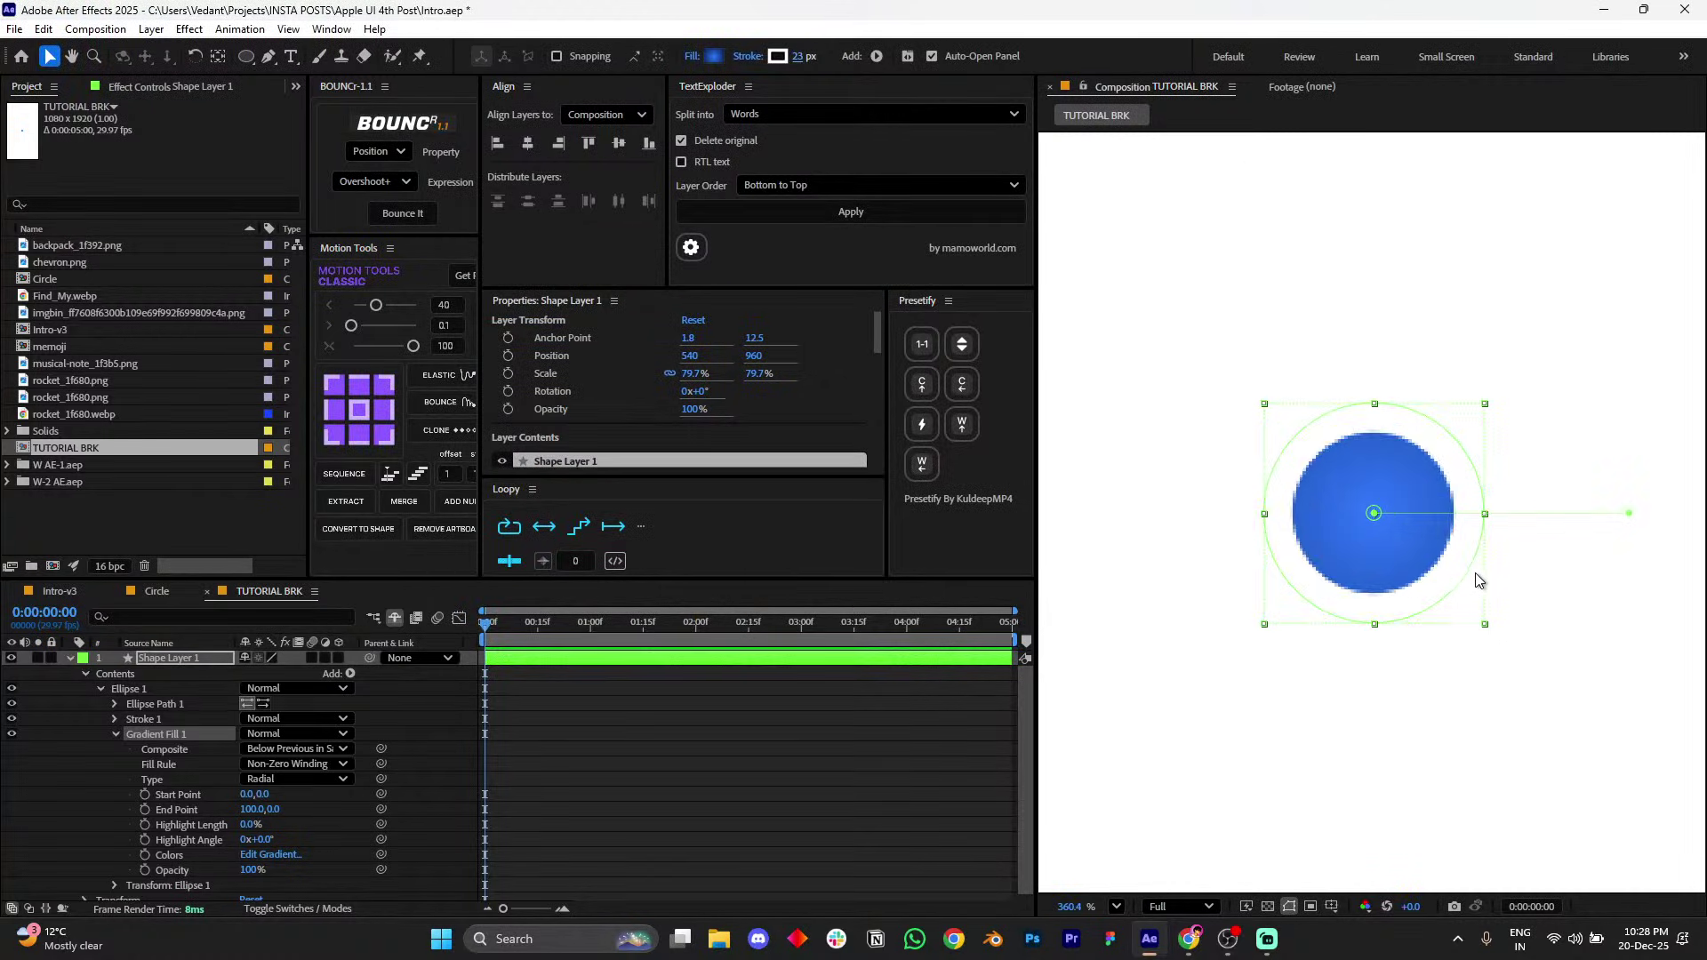
{"action": "left_click", "coordinate": [969, 765]}
{"action": "left_click", "coordinate": [1371, 541]}
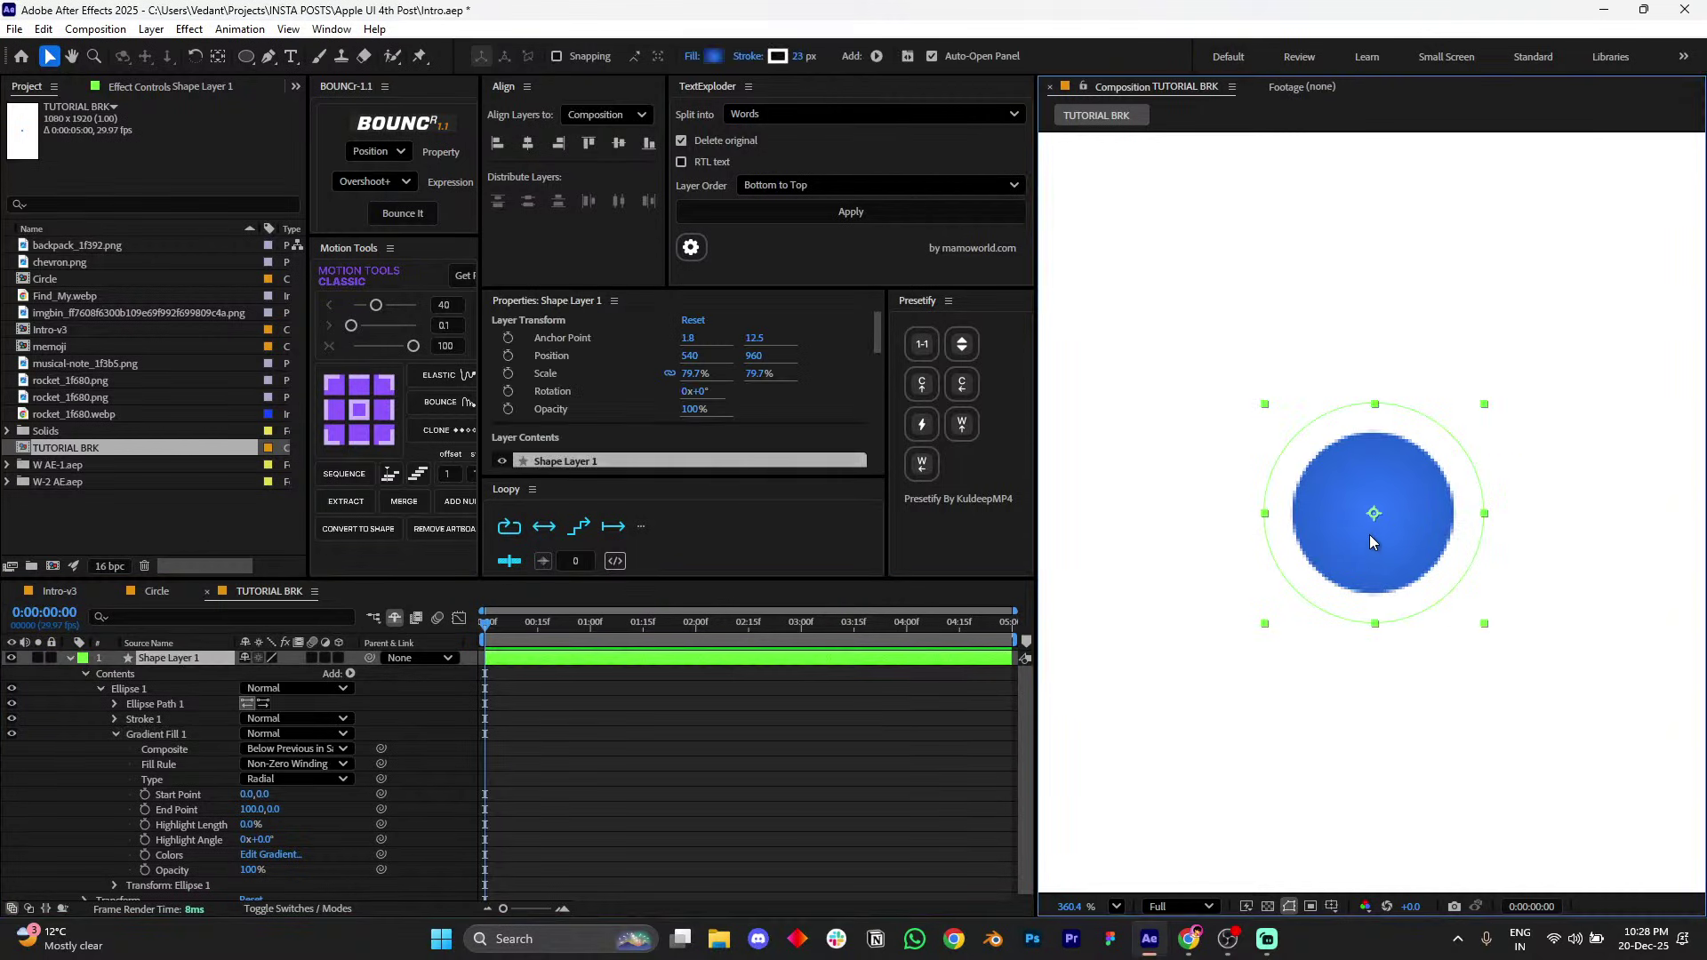
{"action": "double_click", "coordinate": [1405, 526]}
{"action": "mouse_move", "coordinate": [1630, 521]}
{"action": "left_mouse_down"}
{"action": "mouse_move", "coordinate": [1514, 523]}
{"action": "mouse_move", "coordinate": [1642, 530]}
{"action": "mouse_move", "coordinate": [1545, 528]}
{"action": "mouse_move", "coordinate": [1621, 523]}
{"action": "left_mouse_up"}
{"action": "scroll", "coordinate": [1406, 477], "scroll_direction": "down", "scroll_amount": 2}
{"action": "left_click", "coordinate": [1385, 627]}
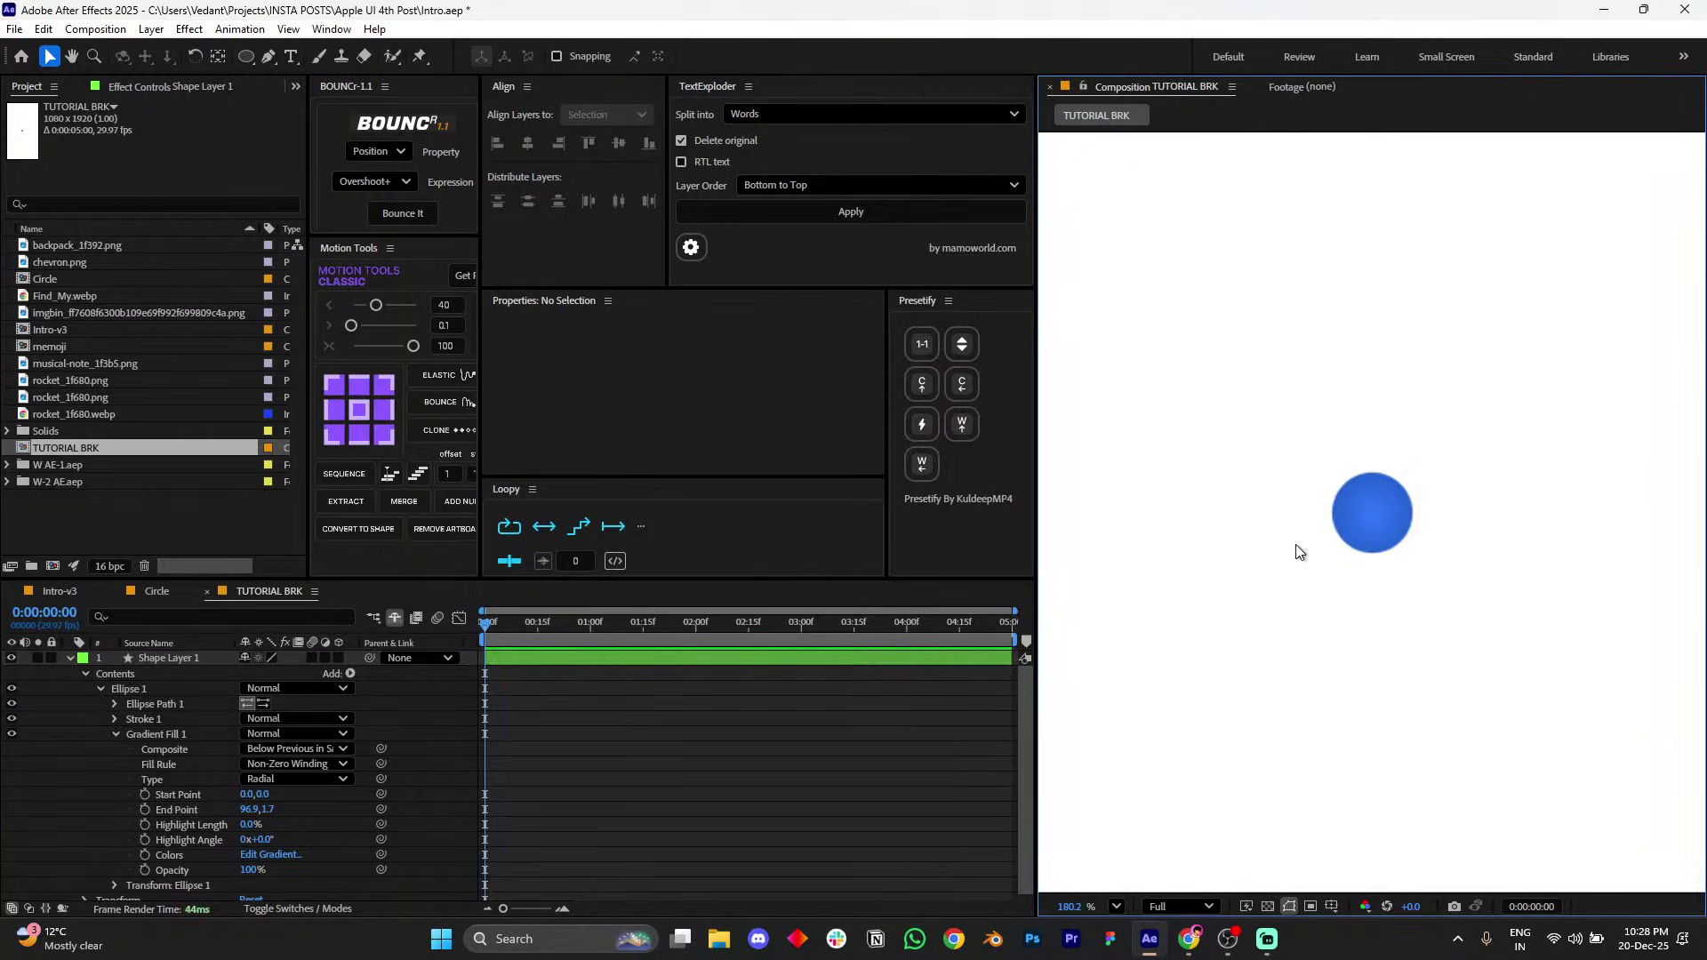
- Add a Drop Shadow effect to the circle's shape layer
{"action": "scroll", "coordinate": [1298, 551], "scroll_direction": "up", "scroll_amount": 1}
{"action": "left_click", "coordinate": [202, 663]}
{"action": "key", "text": "ctrl+space"}
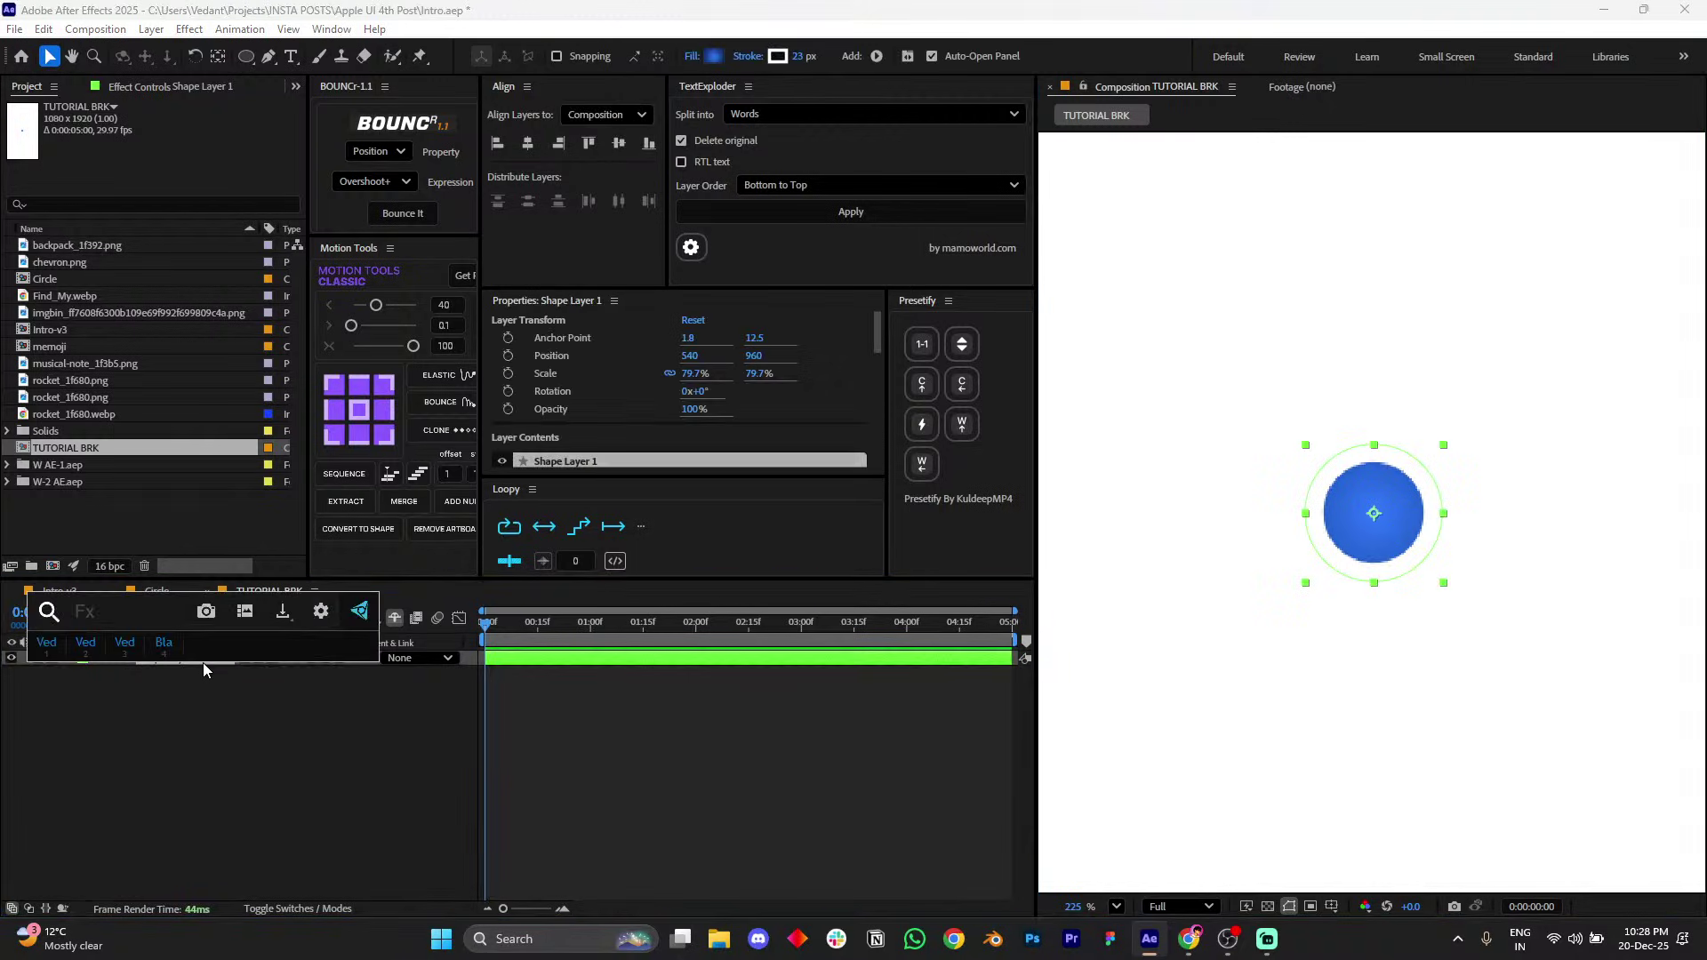
{"action": "type", "text": "drop"}
{"action": "key", "text": "Return"}
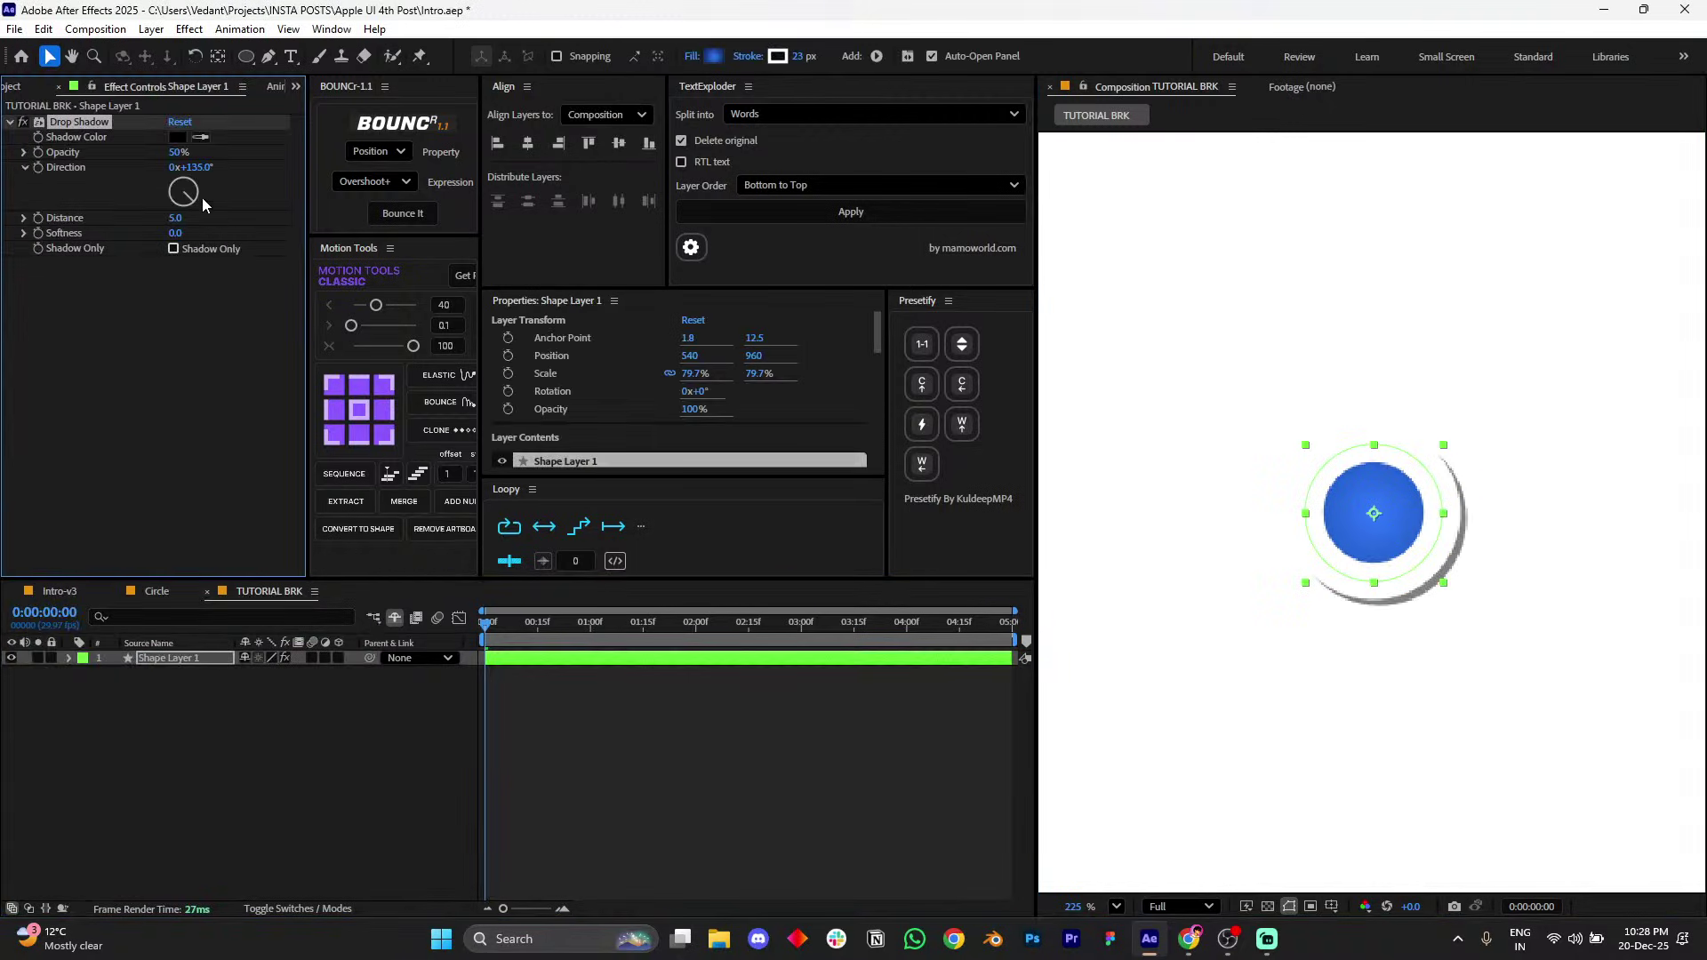
- Set the shadow's distance to 0, softness to 55 and opacity to 46%, and adjust the circle's stroke width
{"action": "left_click_drag", "start_coordinate": [174, 218], "coordinate": [18, 230]}
{"action": "left_click_drag", "start_coordinate": [173, 232], "coordinate": [215, 220]}
{"action": "left_click_drag", "start_coordinate": [178, 152], "coordinate": [120, 156]}
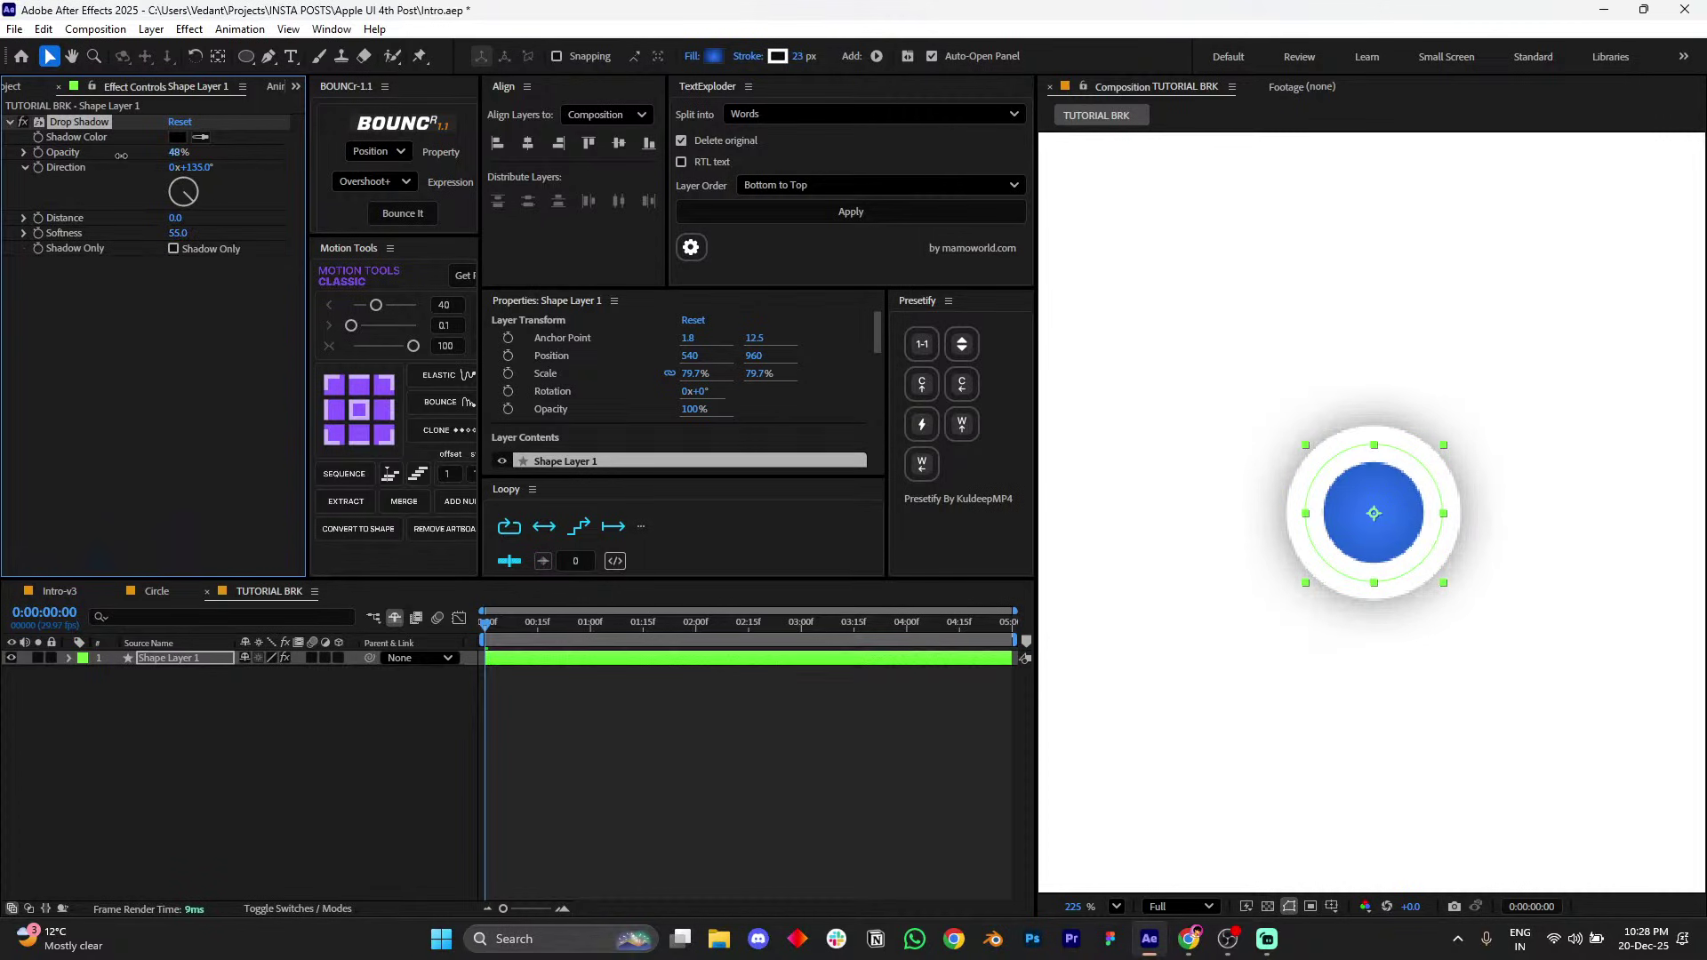
{"action": "mouse_move", "coordinate": [803, 56]}
{"action": "left_mouse_down"}
{"action": "mouse_move", "coordinate": [880, 45]}
{"action": "mouse_move", "coordinate": [859, 47]}
{"action": "left_mouse_up"}
{"action": "left_click", "coordinate": [1086, 662]}
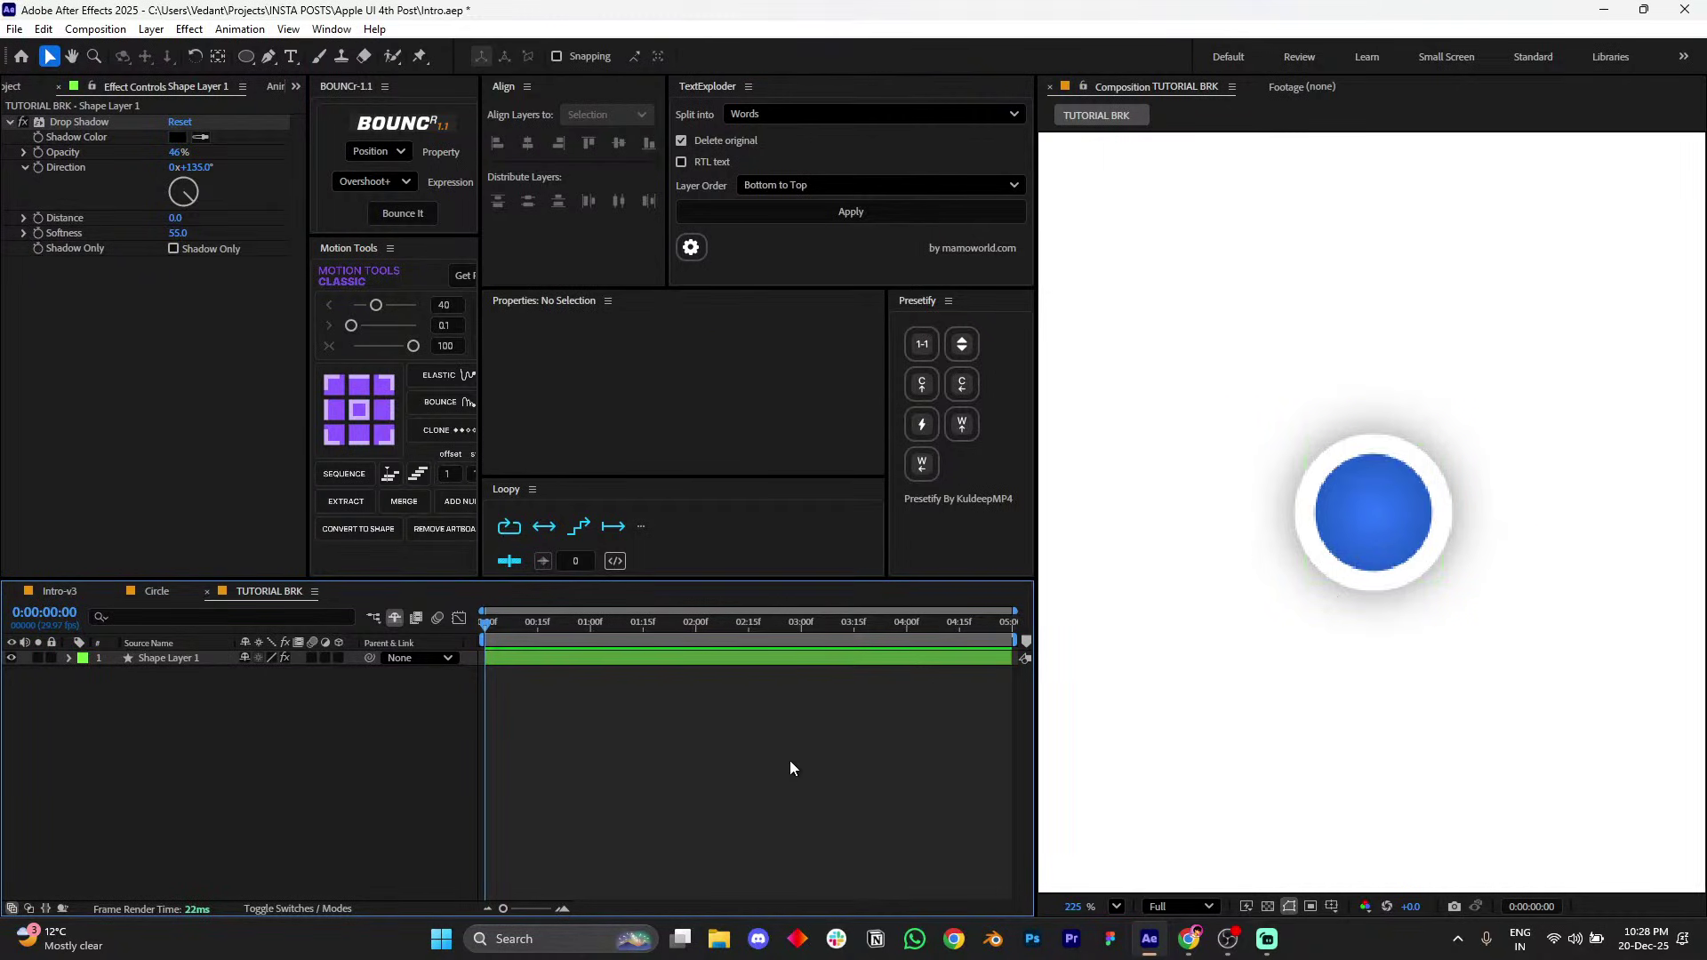
- Undo the gradient, effect and layer deletion back to the solid blue circle with its separate white ring layer
{"action": "key", "text": "ctrl+a"}
{"action": "key", "text": "ctrl+shift+e"}
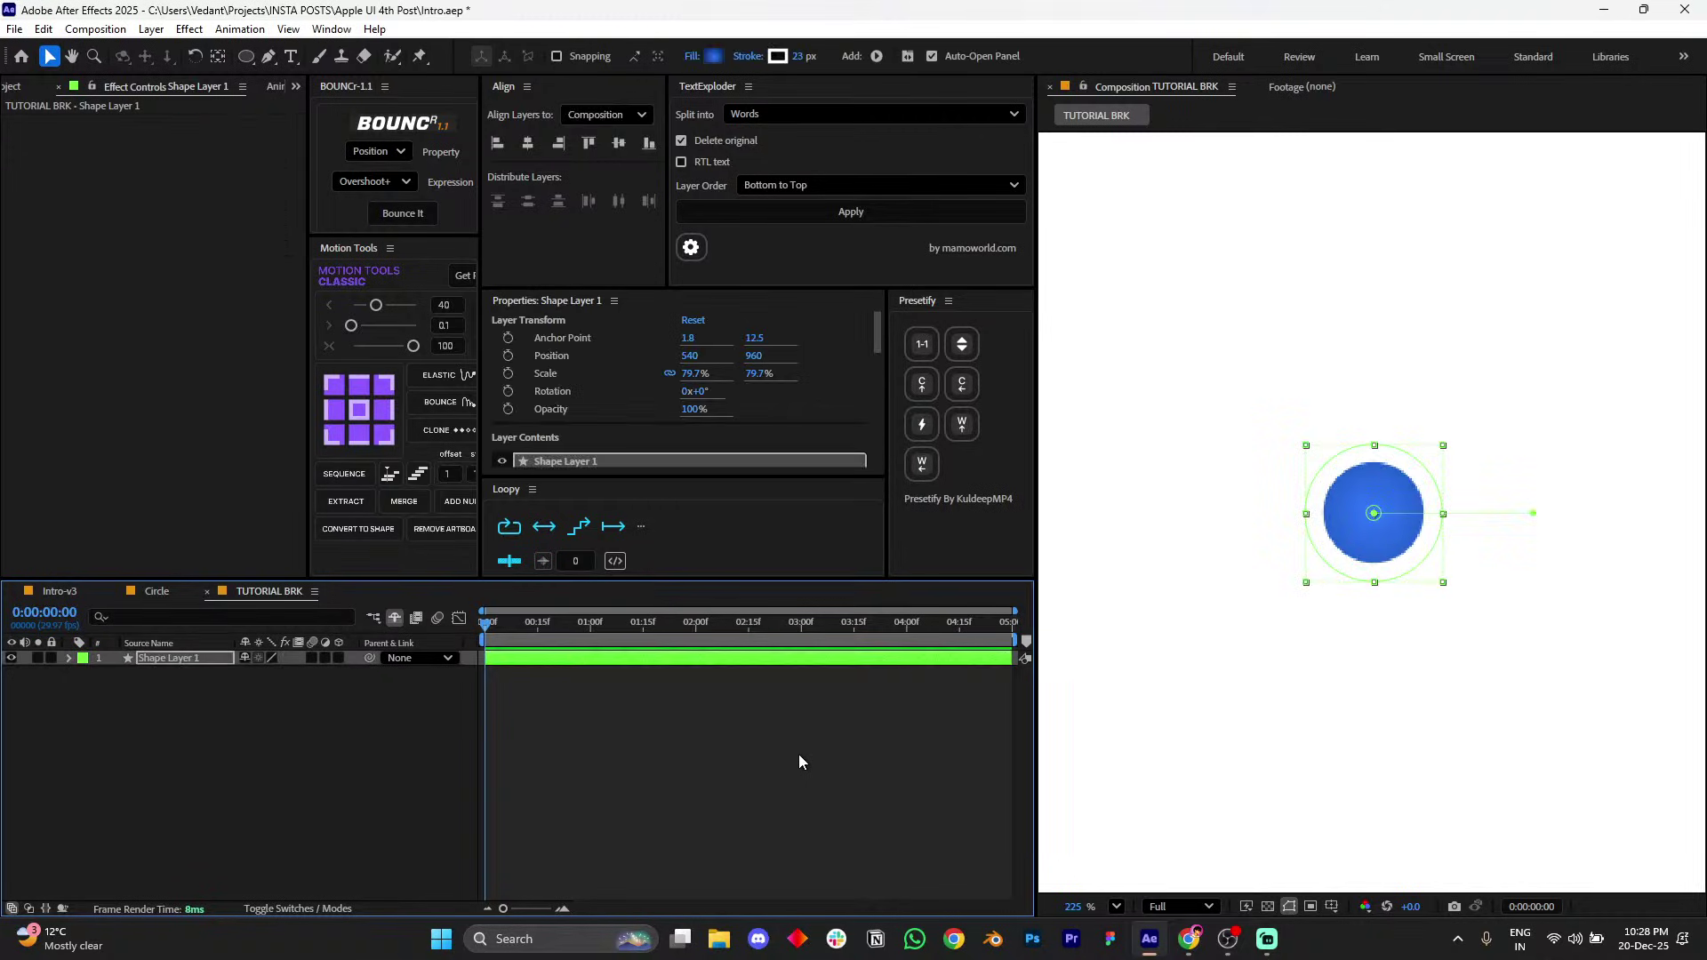
{"action": "key", "text": "ctrl+d"}
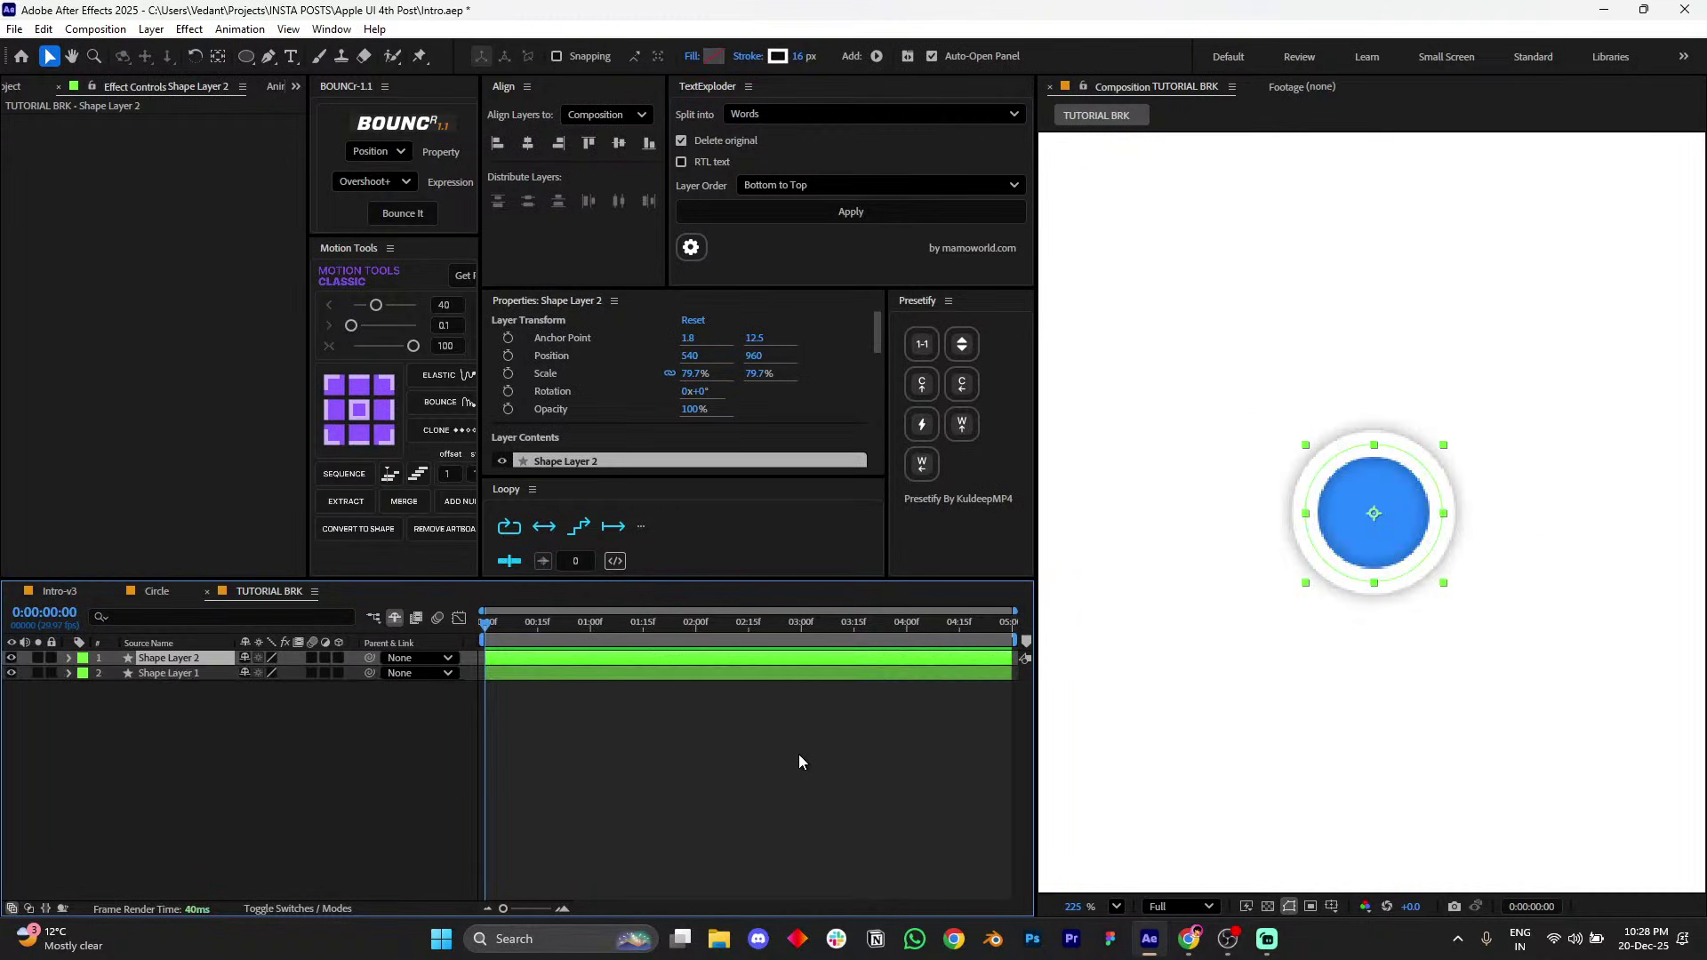
{"action": "left_click", "coordinate": [798, 755]}
{"action": "key", "text": "shift+slash"}
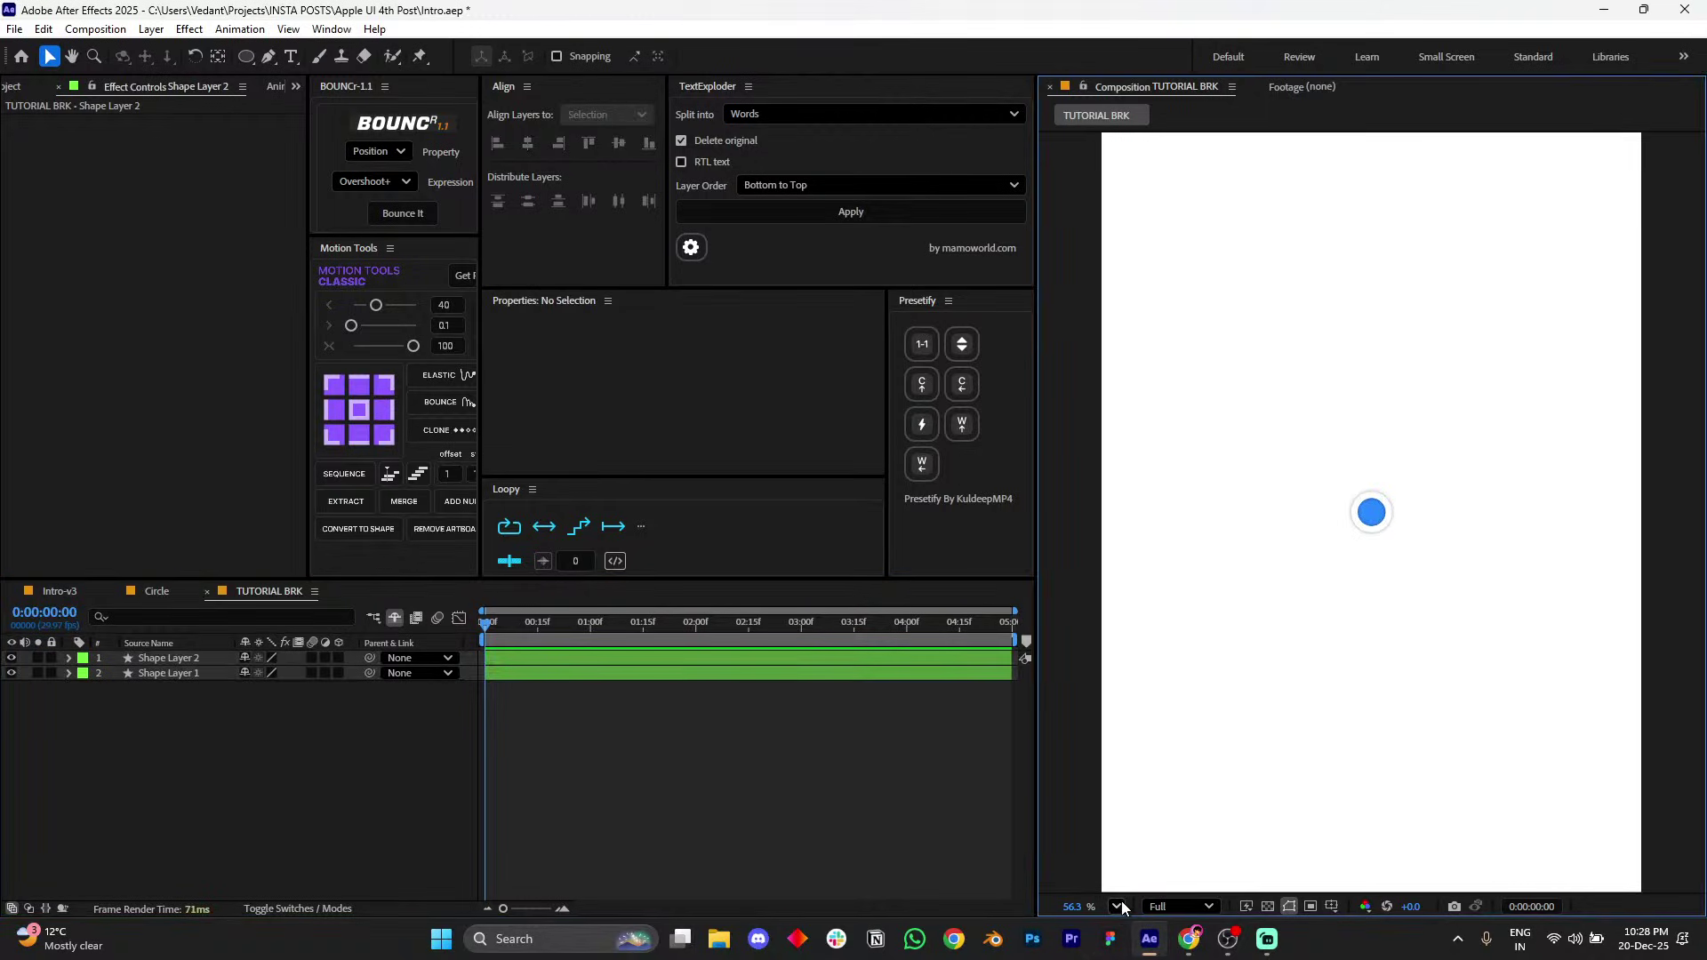
{"action": "left_click", "coordinate": [1119, 904]}
{"action": "left_click", "coordinate": [1138, 545]}
{"action": "scroll", "coordinate": [1422, 569], "scroll_direction": "up", "scroll_amount": 5}
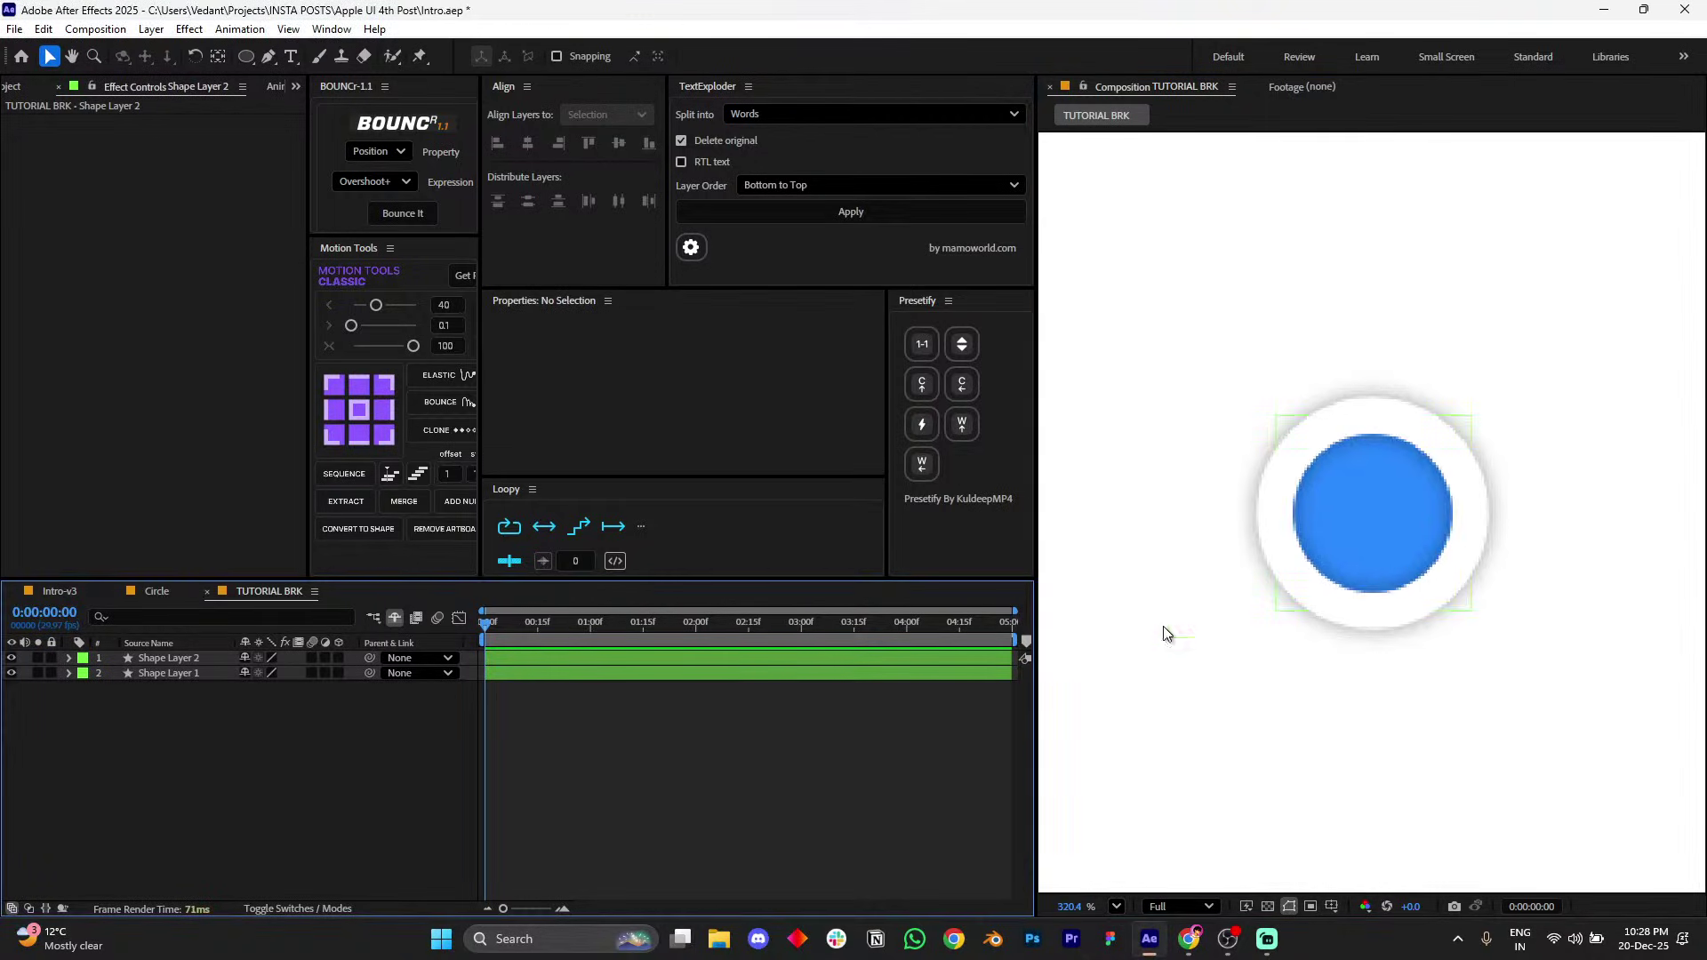
- Set the label colour of Shape Layer 1 and Shape Layer 2 to blue
{"action": "left_click", "coordinate": [147, 661]}
{"action": "left_click", "coordinate": [157, 674], "text": "shift"}
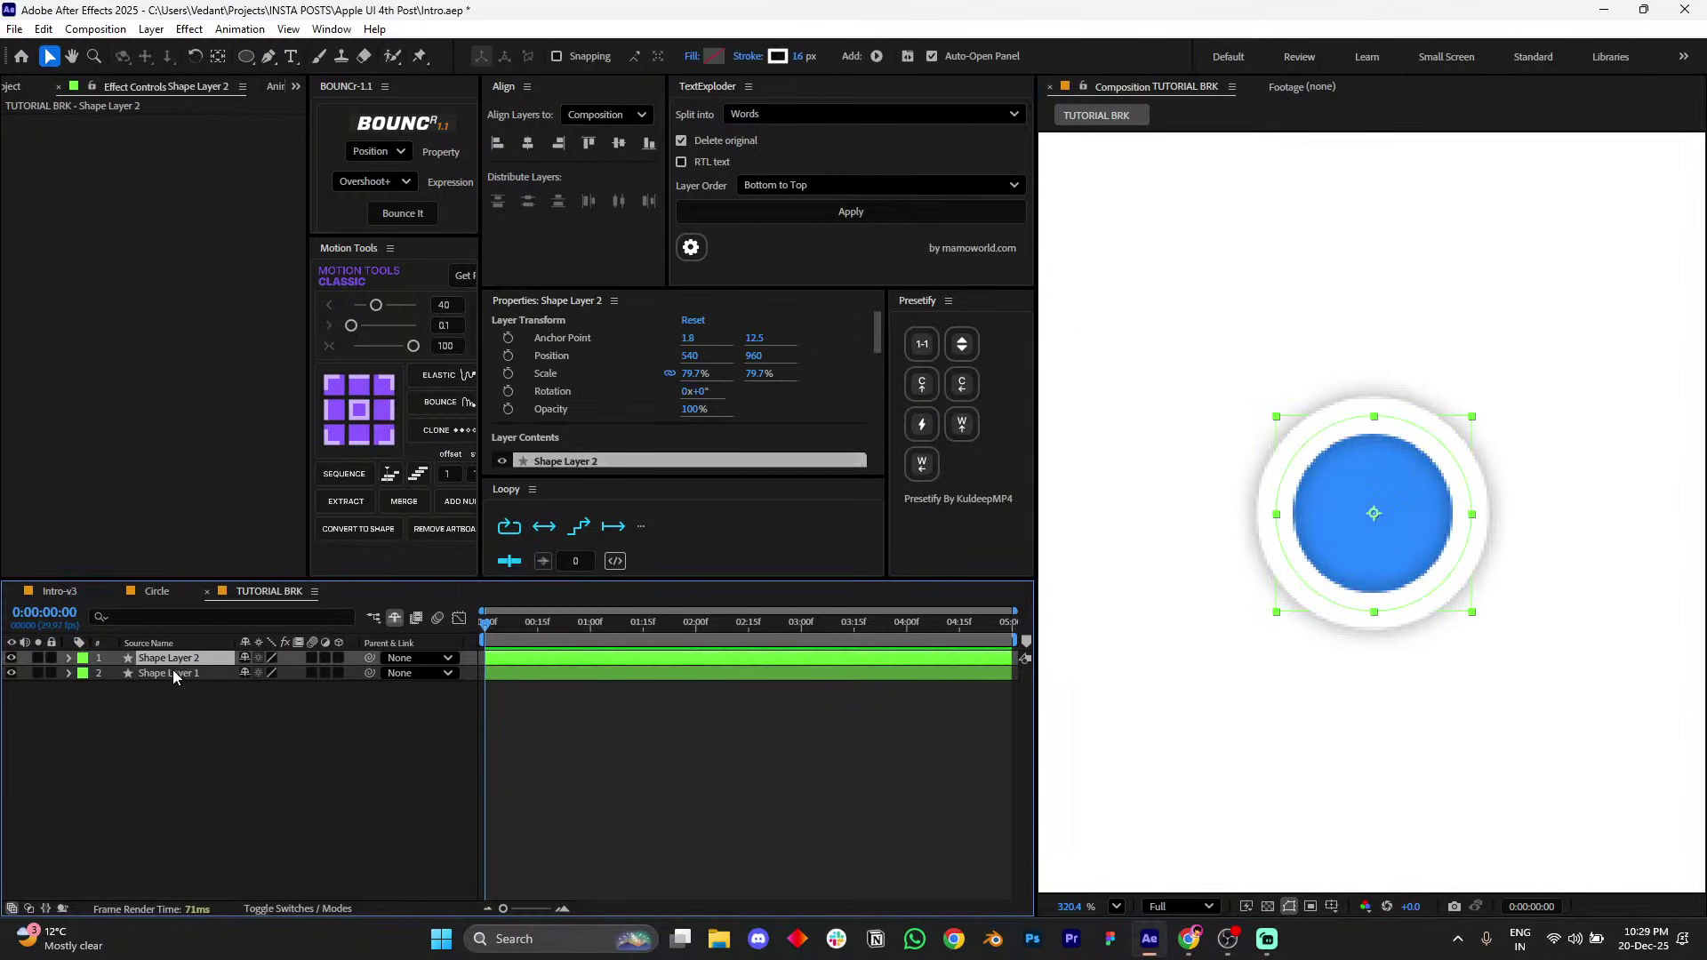
{"action": "left_click", "coordinate": [83, 673]}
{"action": "left_click", "coordinate": [124, 485]}
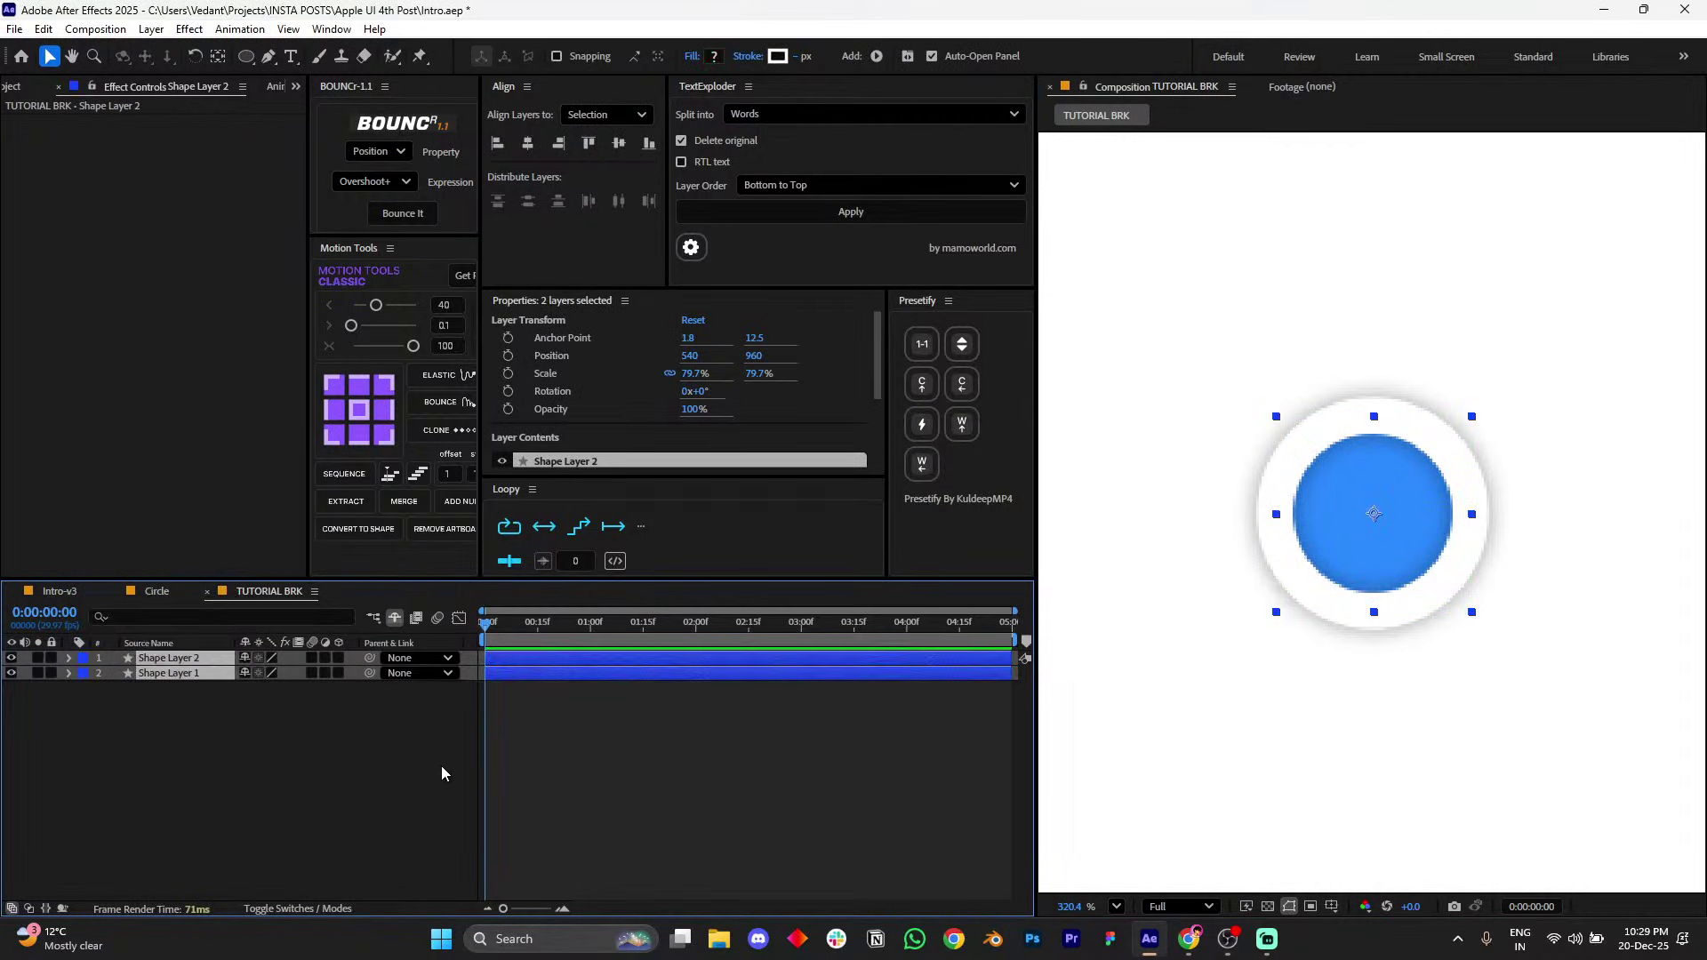
{"action": "left_click", "coordinate": [442, 774]}
- Parent Shape Layer 2 to Shape Layer 1
{"action": "left_click", "coordinate": [233, 667]}
{"action": "left_click_drag", "start_coordinate": [370, 658], "coordinate": [188, 678]}
{"action": "scroll", "coordinate": [1272, 648], "scroll_direction": "down", "scroll_amount": 5}
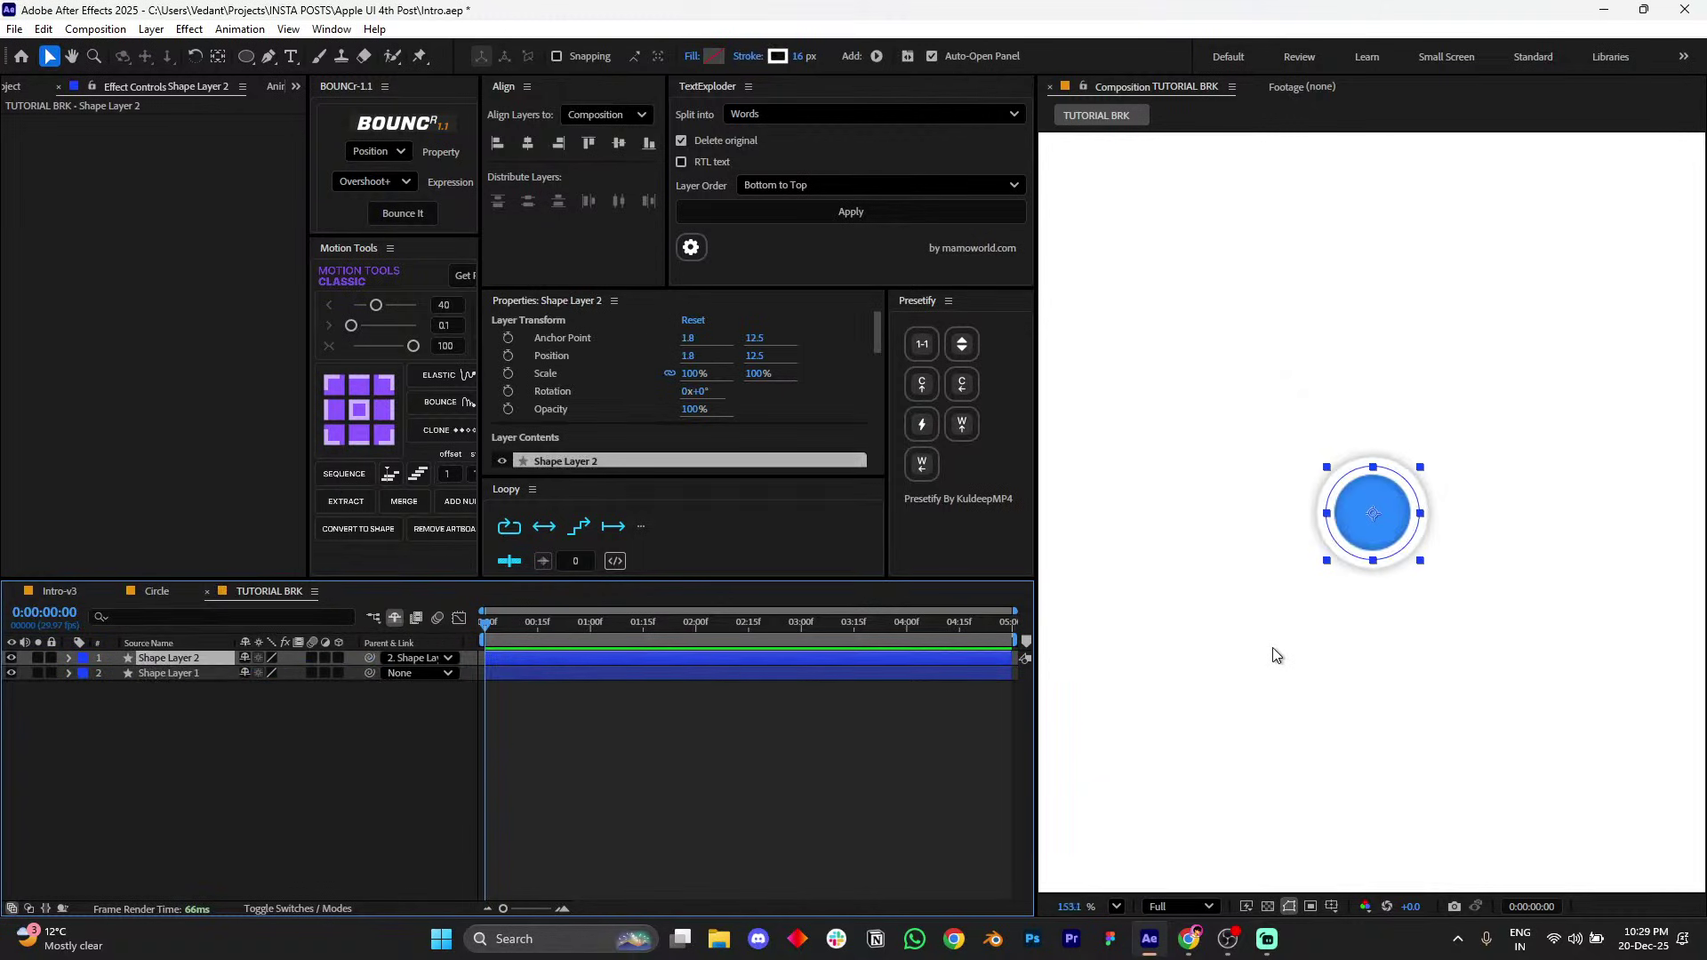
{"action": "left_click", "coordinate": [1117, 906]}
{"action": "left_click", "coordinate": [1147, 573]}
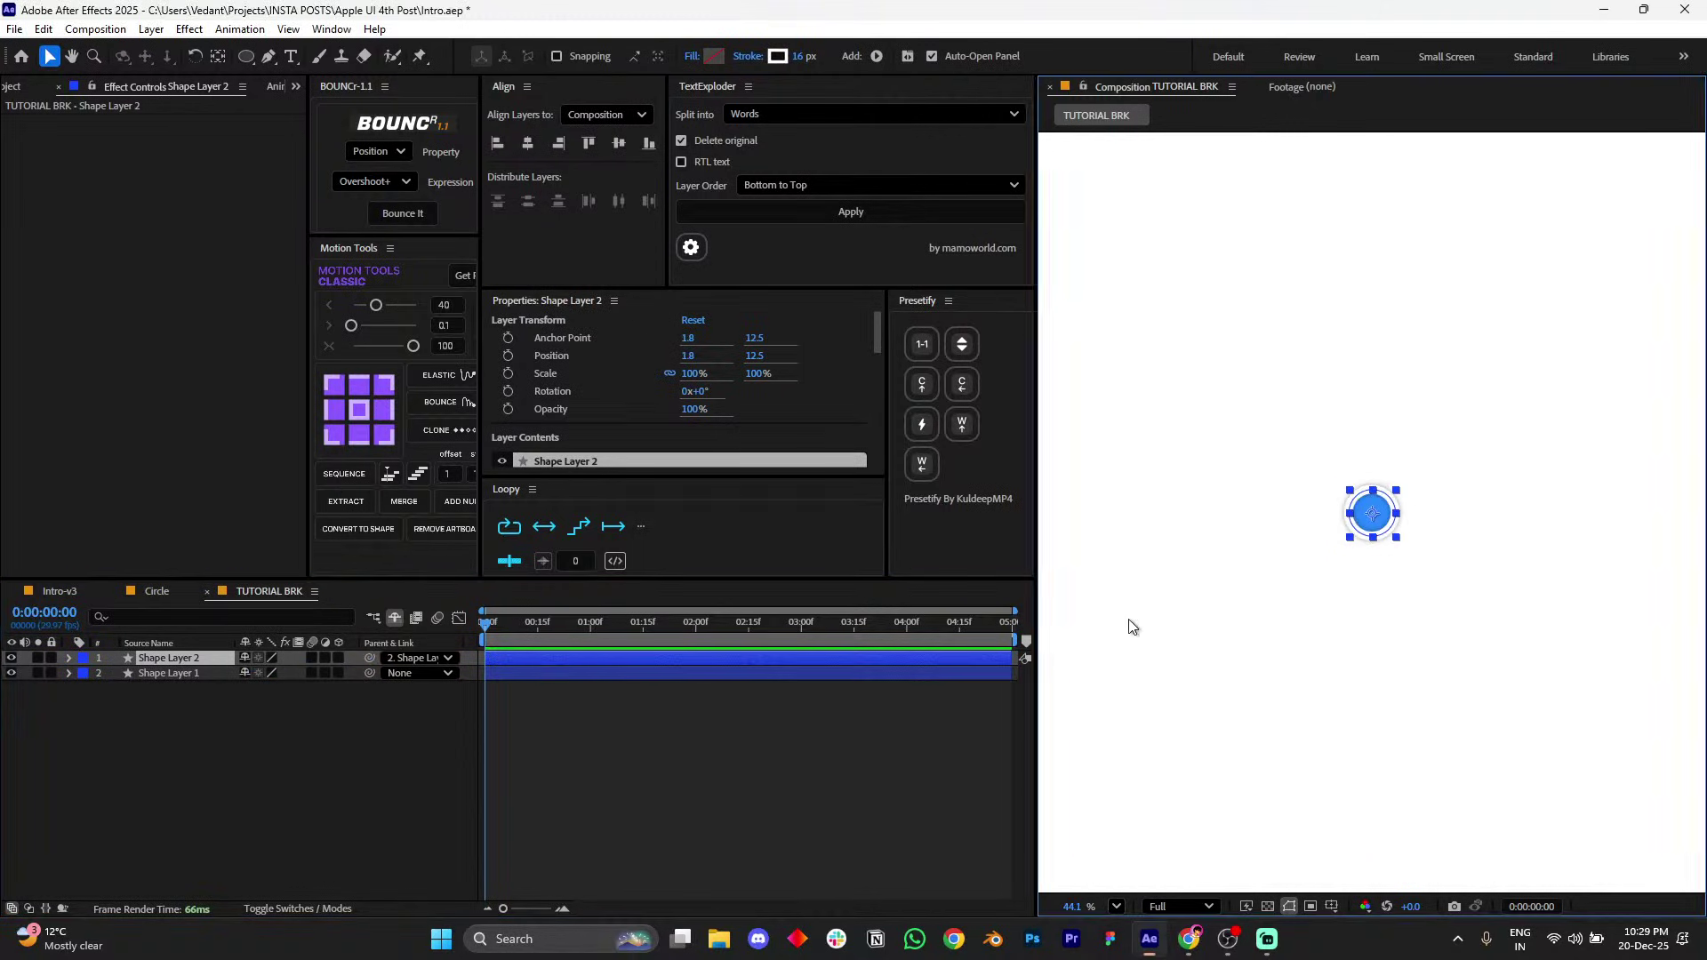
{"action": "left_click", "coordinate": [1334, 603]}
{"action": "scroll", "coordinate": [1349, 610], "scroll_direction": "up", "scroll_amount": 6}
{"action": "scroll", "coordinate": [1372, 545], "scroll_direction": "up", "scroll_amount": 1}
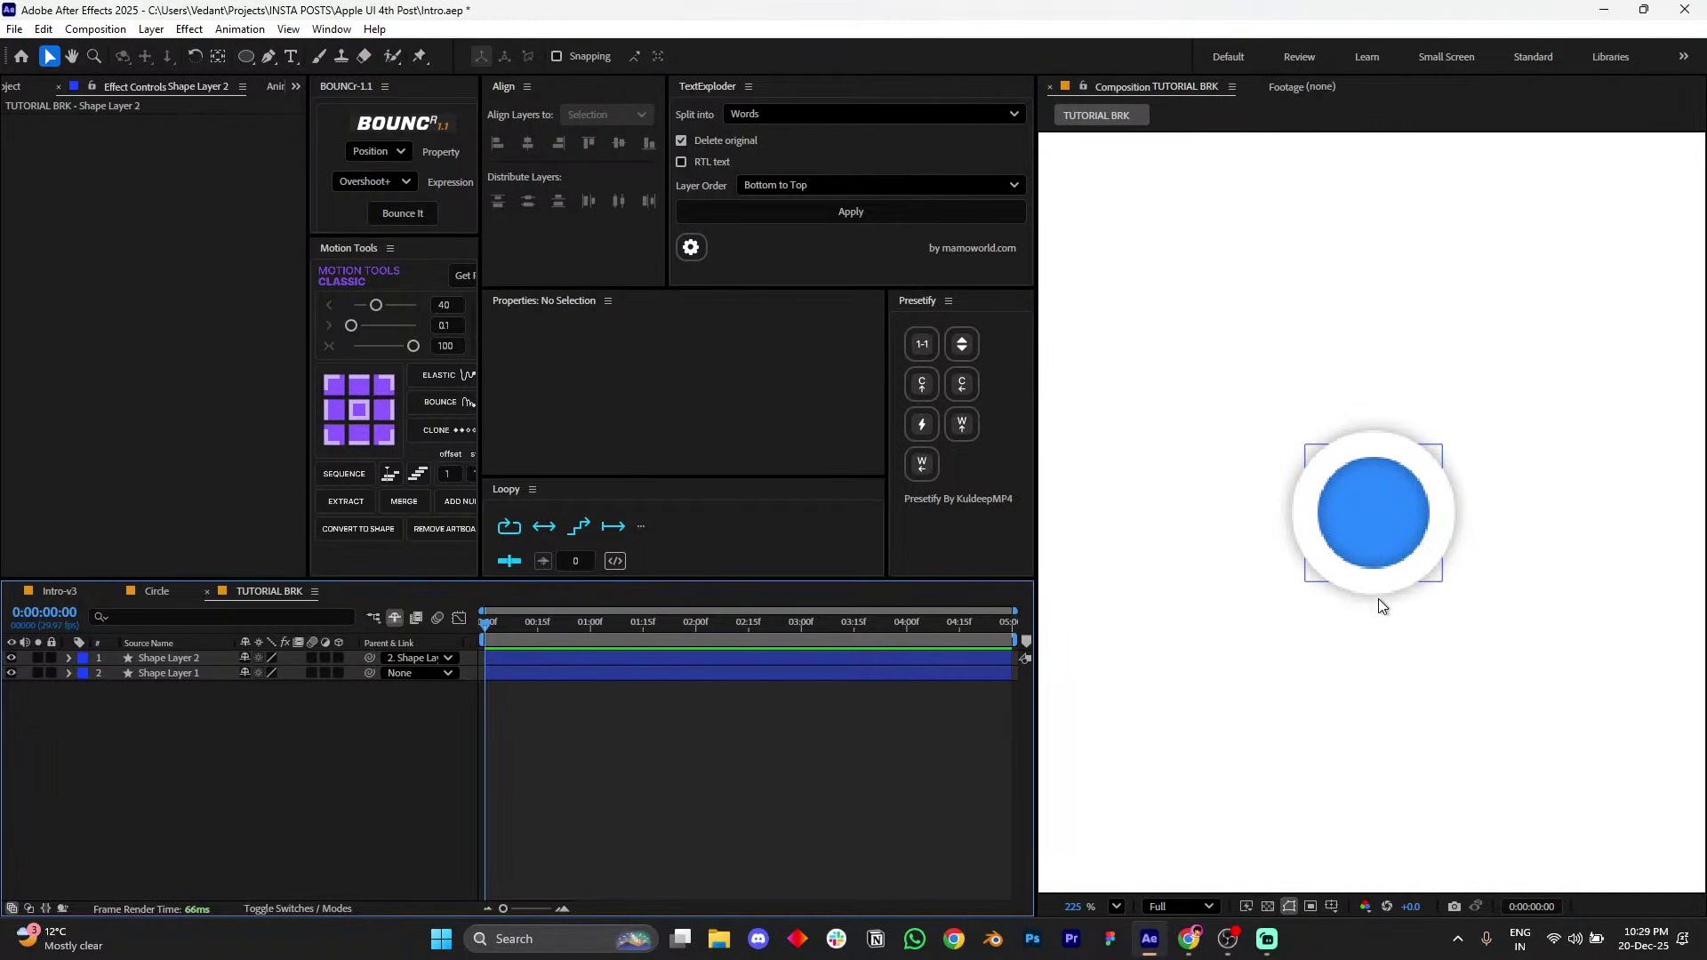
- Try moving the circle and ring in the composition to test the parenting, undoing each move
{"action": "left_click", "coordinate": [575, 672]}
{"action": "left_click_drag", "start_coordinate": [1347, 522], "coordinate": [1298, 568]}
{"action": "key", "text": "ctrl+z"}
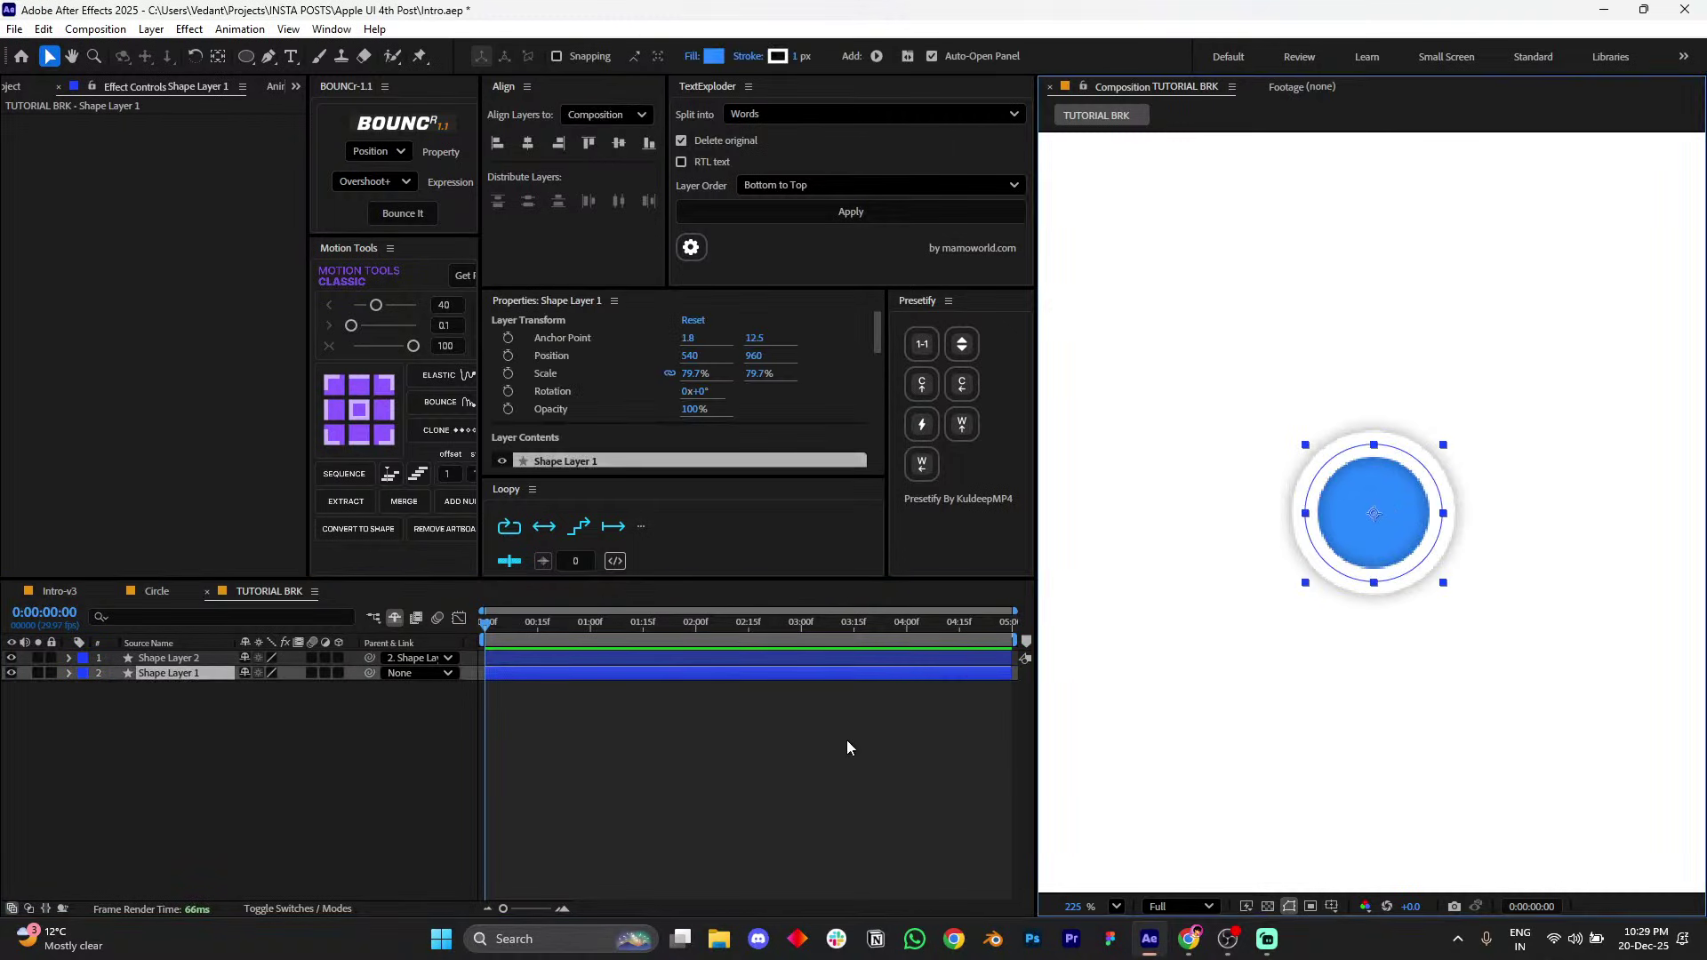
{"action": "left_click", "coordinate": [782, 706]}
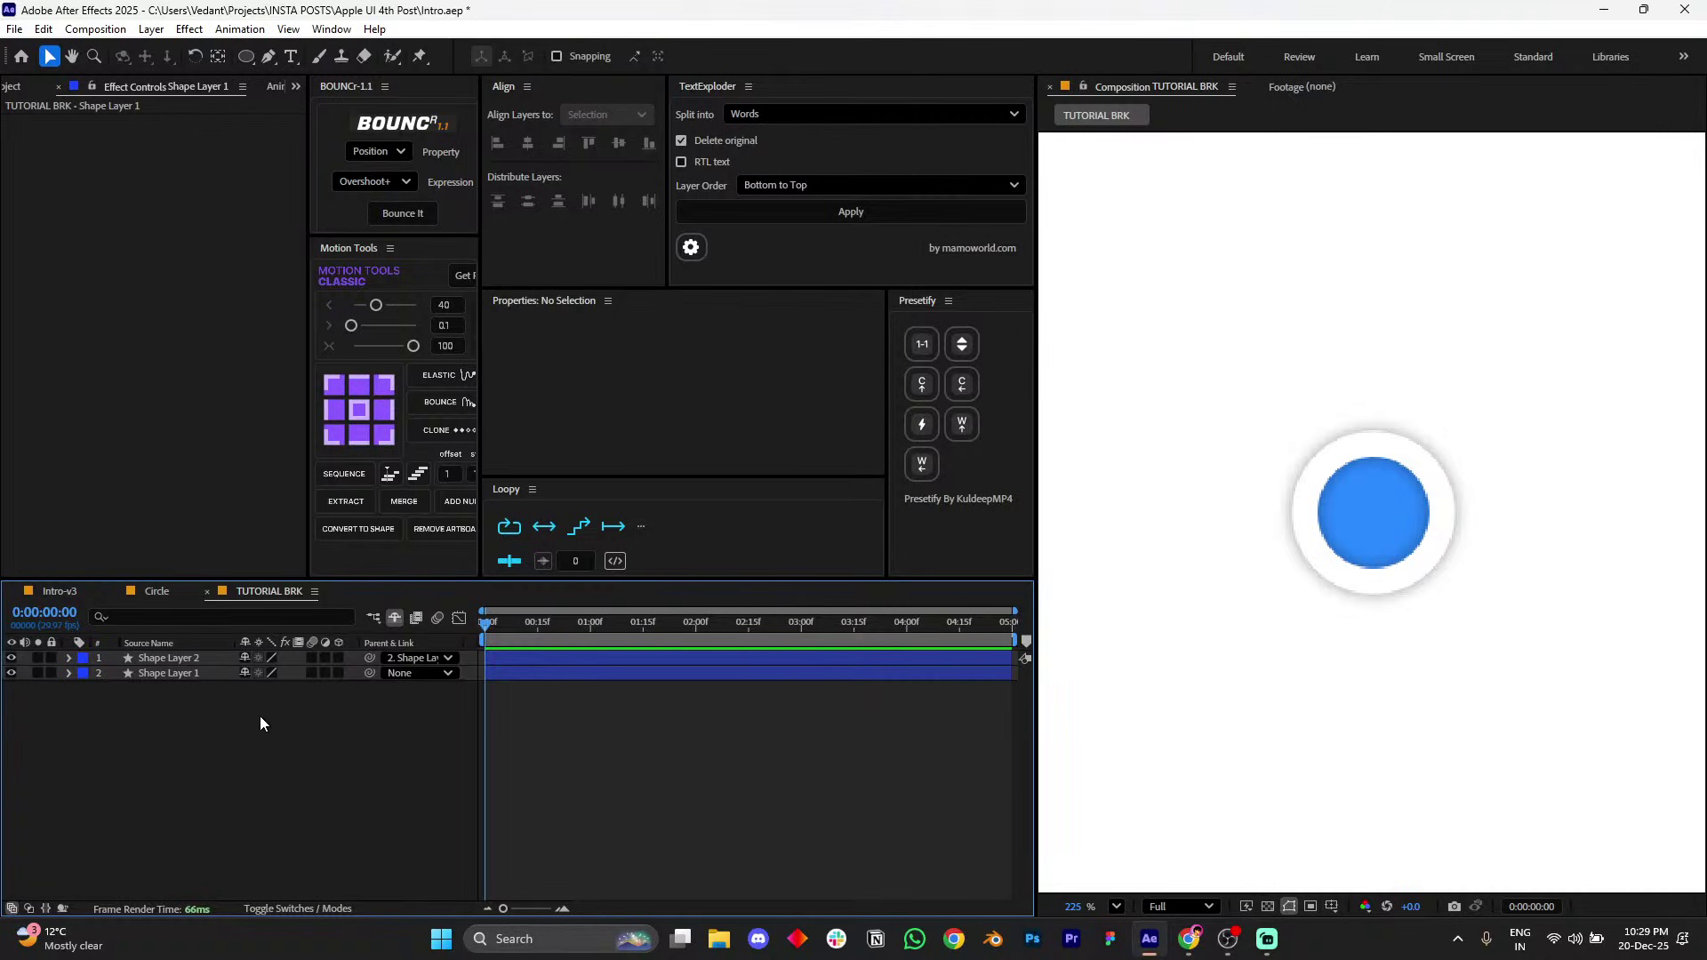
{"action": "left_click", "coordinate": [1113, 906]}
{"action": "left_click", "coordinate": [1138, 562]}
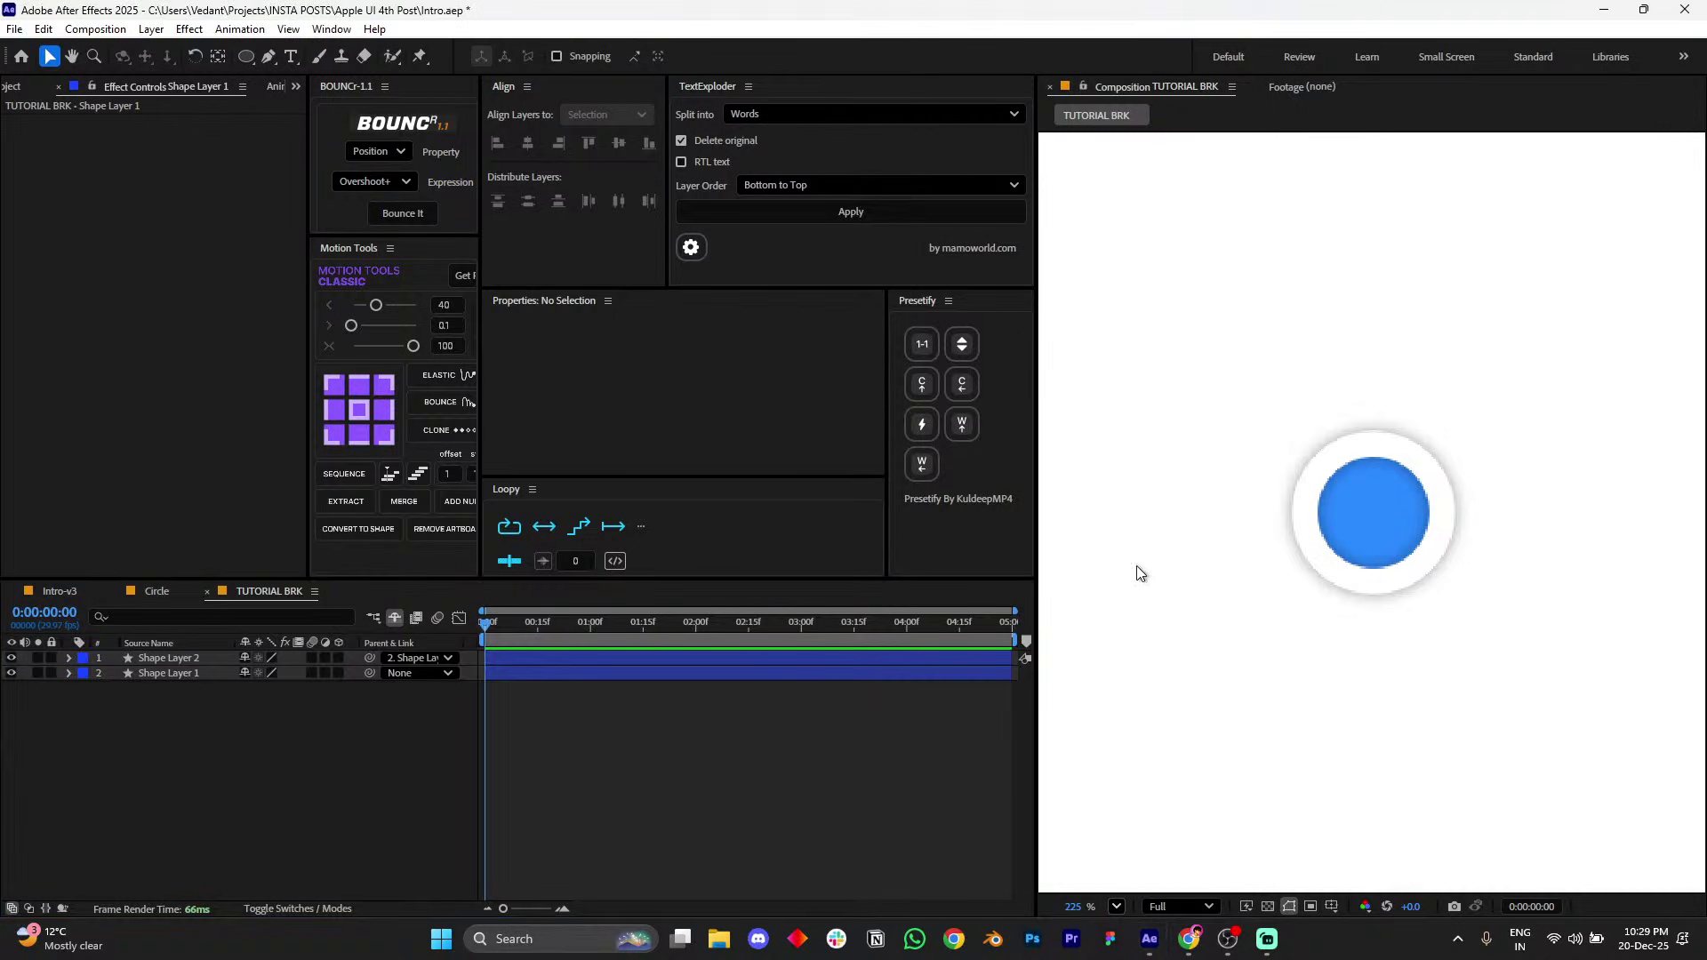
{"action": "scroll", "coordinate": [1392, 534], "scroll_direction": "up", "scroll_amount": 4}
{"action": "mouse_move", "coordinate": [1381, 473]}
{"action": "left_mouse_down"}
{"action": "mouse_move", "coordinate": [1397, 548]}
{"action": "mouse_move", "coordinate": [1373, 499]}
{"action": "left_mouse_up"}
{"action": "key", "text": "ctrl+z"}
- Reverse the parenting by setting Shape Layer 2's parent to None and parenting Shape Layer 1 to Shape Layer 2
{"action": "left_click", "coordinate": [556, 704]}
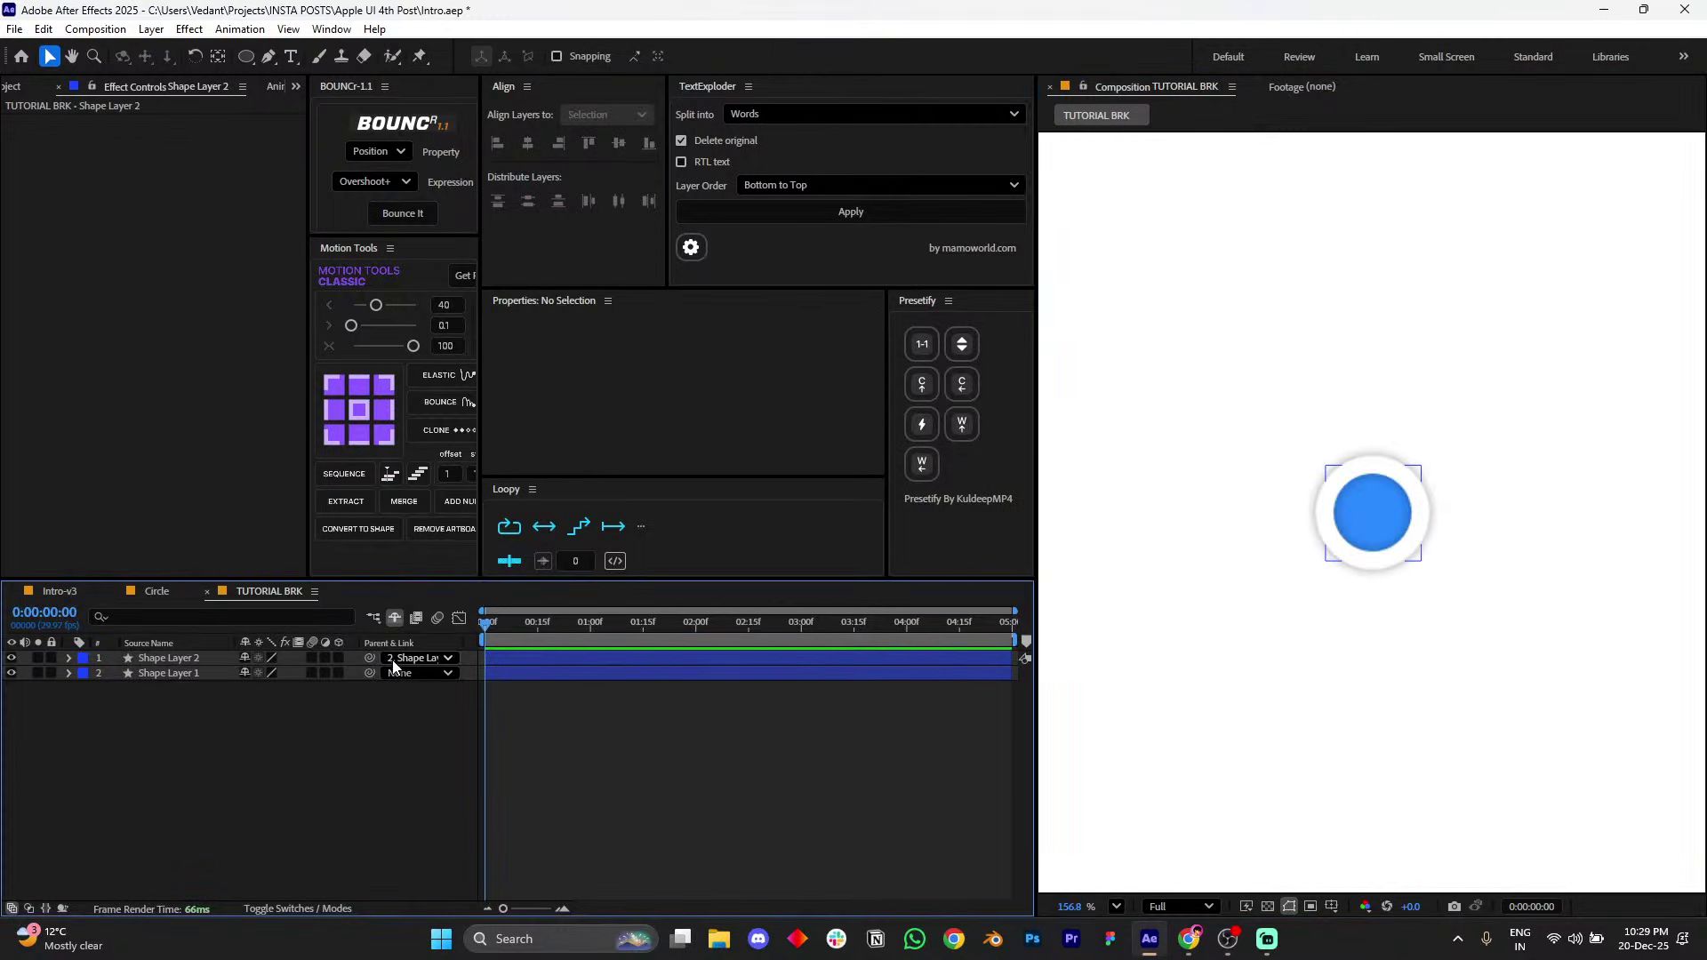
{"action": "left_click", "coordinate": [400, 658]}
{"action": "left_click", "coordinate": [393, 672]}
{"action": "left_click_drag", "start_coordinate": [368, 673], "coordinate": [162, 658]}
- Try moving Shape Layer 2 to test the new parenting, and return it to position 540, 960
{"action": "left_click", "coordinate": [560, 662]}
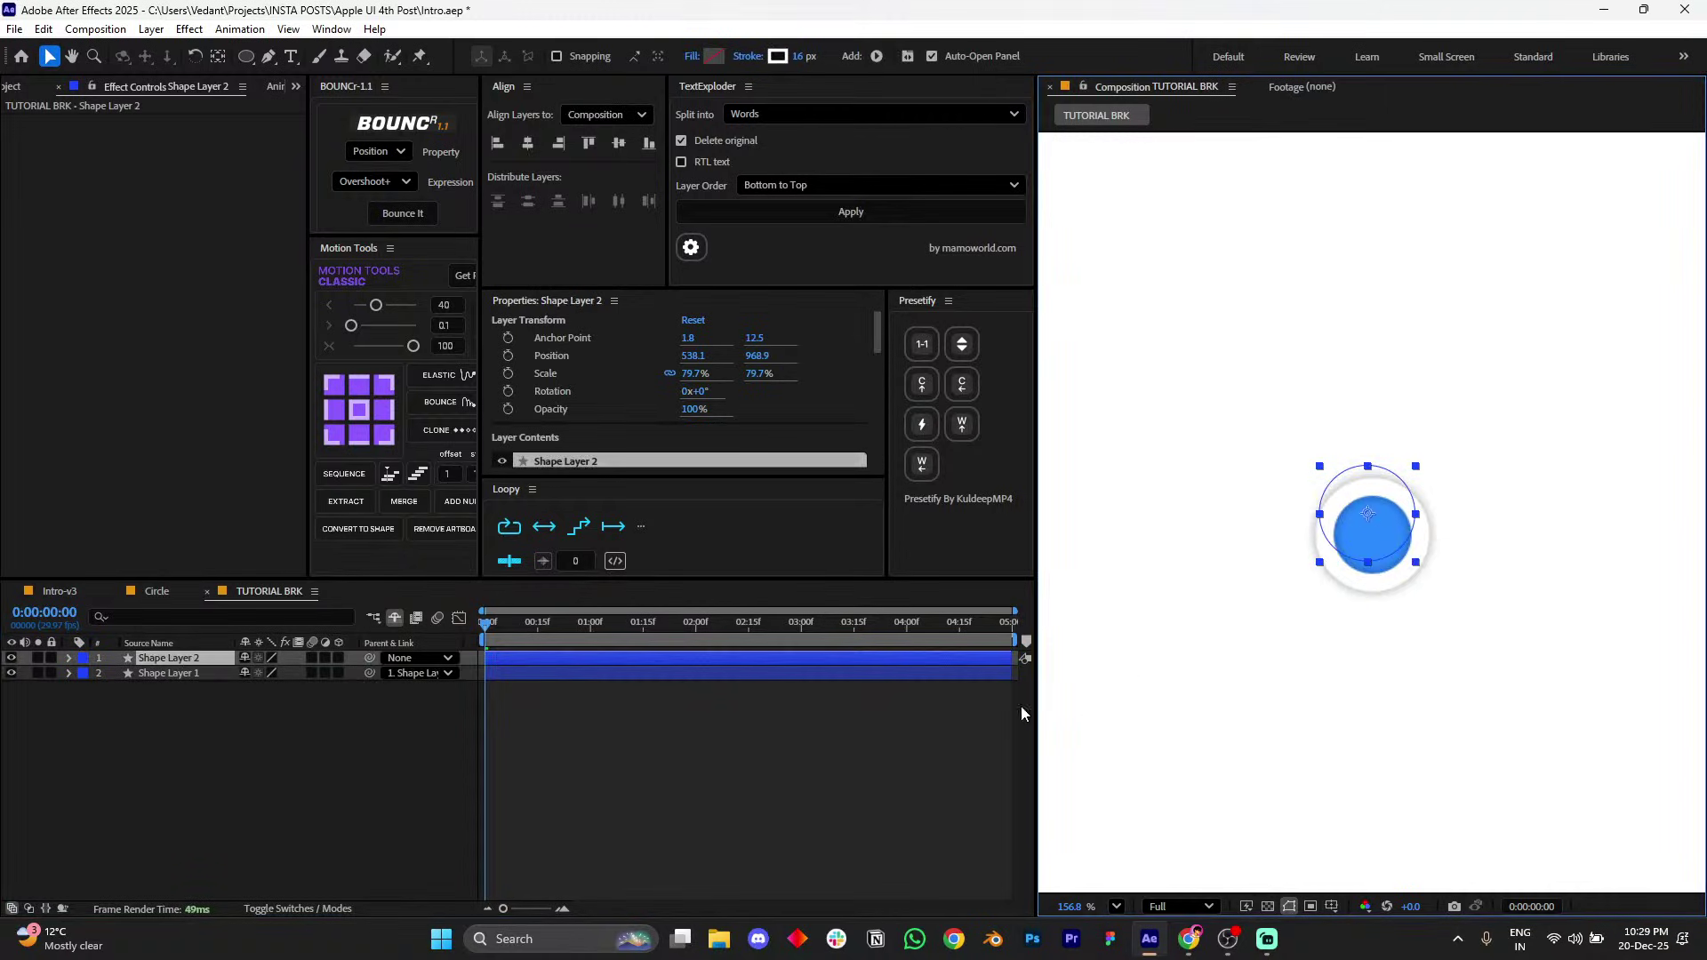
{"action": "left_click", "coordinate": [1423, 578]}
{"action": "left_click", "coordinate": [1369, 558]}
{"action": "mouse_move", "coordinate": [1369, 558]}
{"action": "left_mouse_down"}
{"action": "mouse_move", "coordinate": [1359, 574]}
{"action": "mouse_move", "coordinate": [1337, 532]}
{"action": "mouse_move", "coordinate": [1379, 507]}
{"action": "mouse_move", "coordinate": [1319, 546]}
{"action": "mouse_move", "coordinate": [1379, 508]}
{"action": "left_mouse_up"}
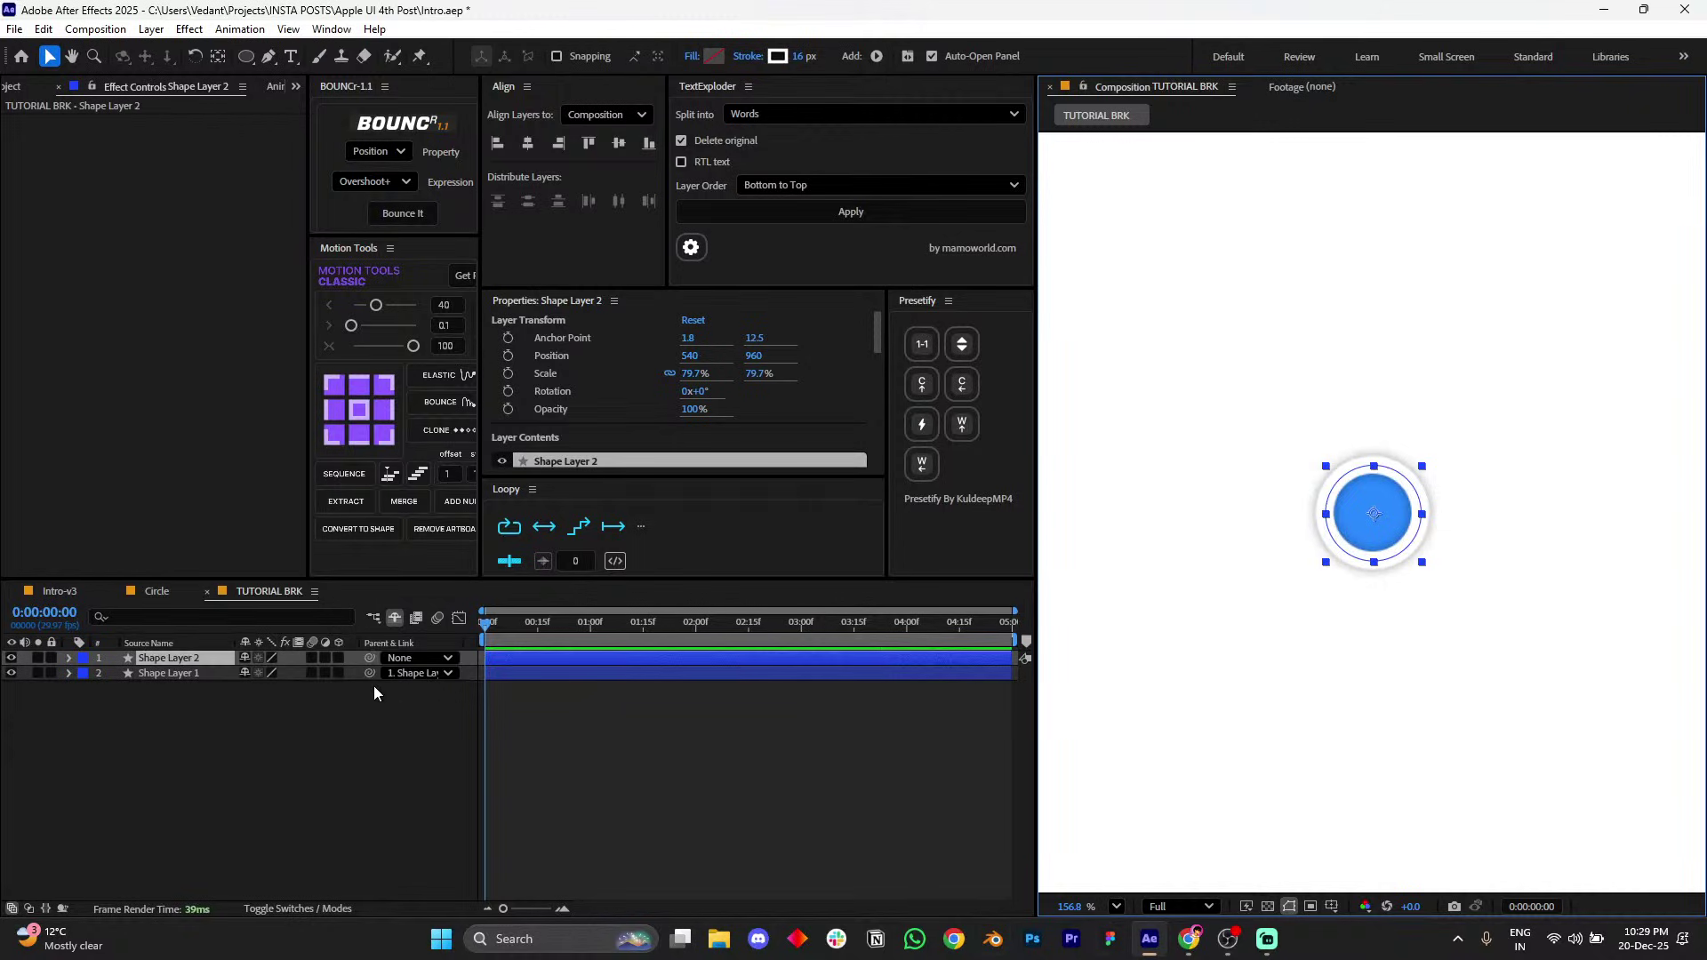
{"action": "left_click", "coordinate": [1117, 906]}
{"action": "left_click", "coordinate": [1147, 572]}
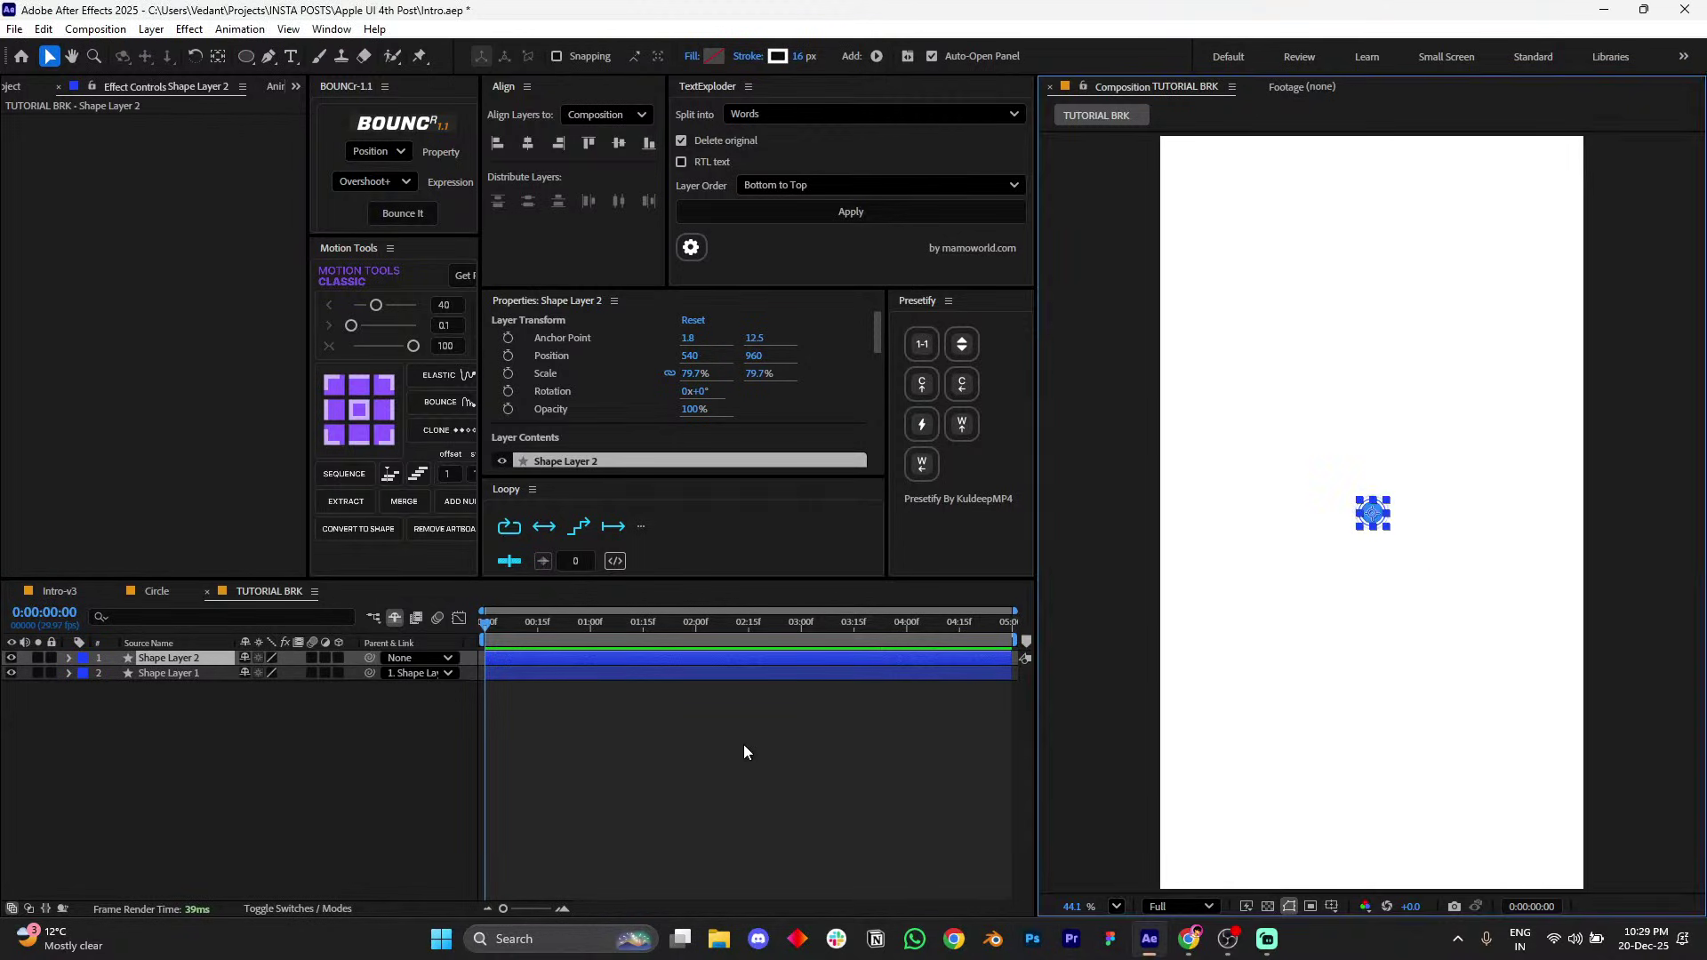
{"action": "left_click", "coordinate": [743, 744]}
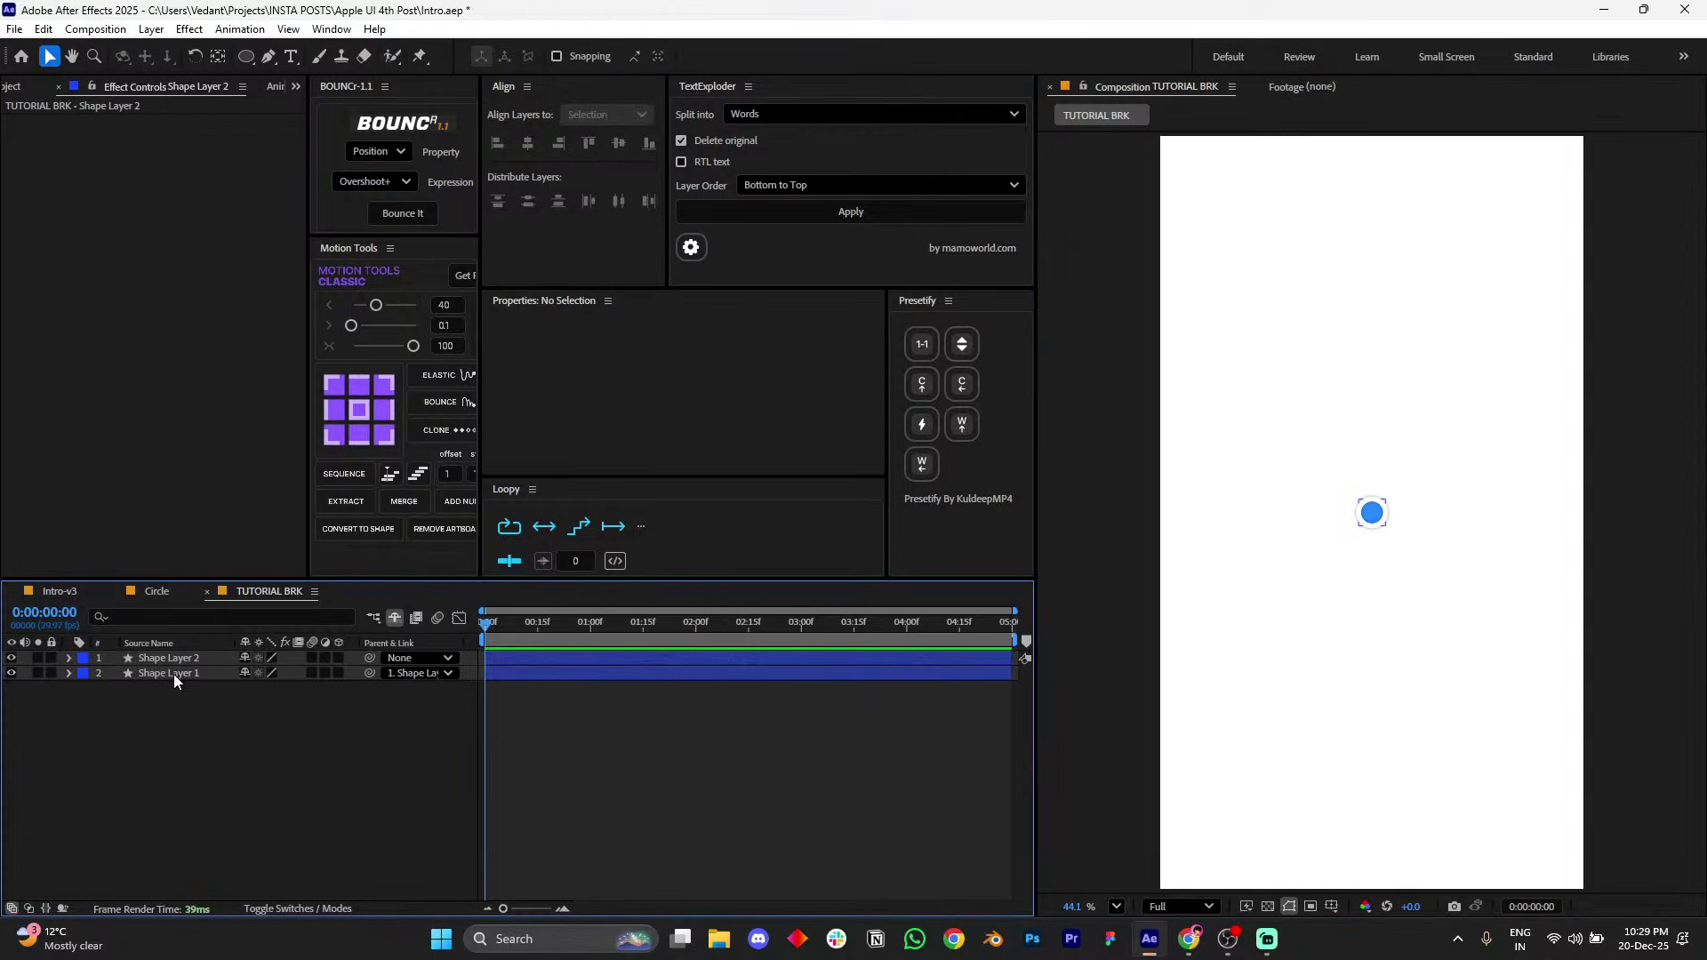
{"action": "left_click", "coordinate": [173, 674]}
{"action": "left_click", "coordinate": [366, 742]}
{"action": "scroll", "coordinate": [1436, 580], "scroll_direction": "up", "scroll_amount": 2}
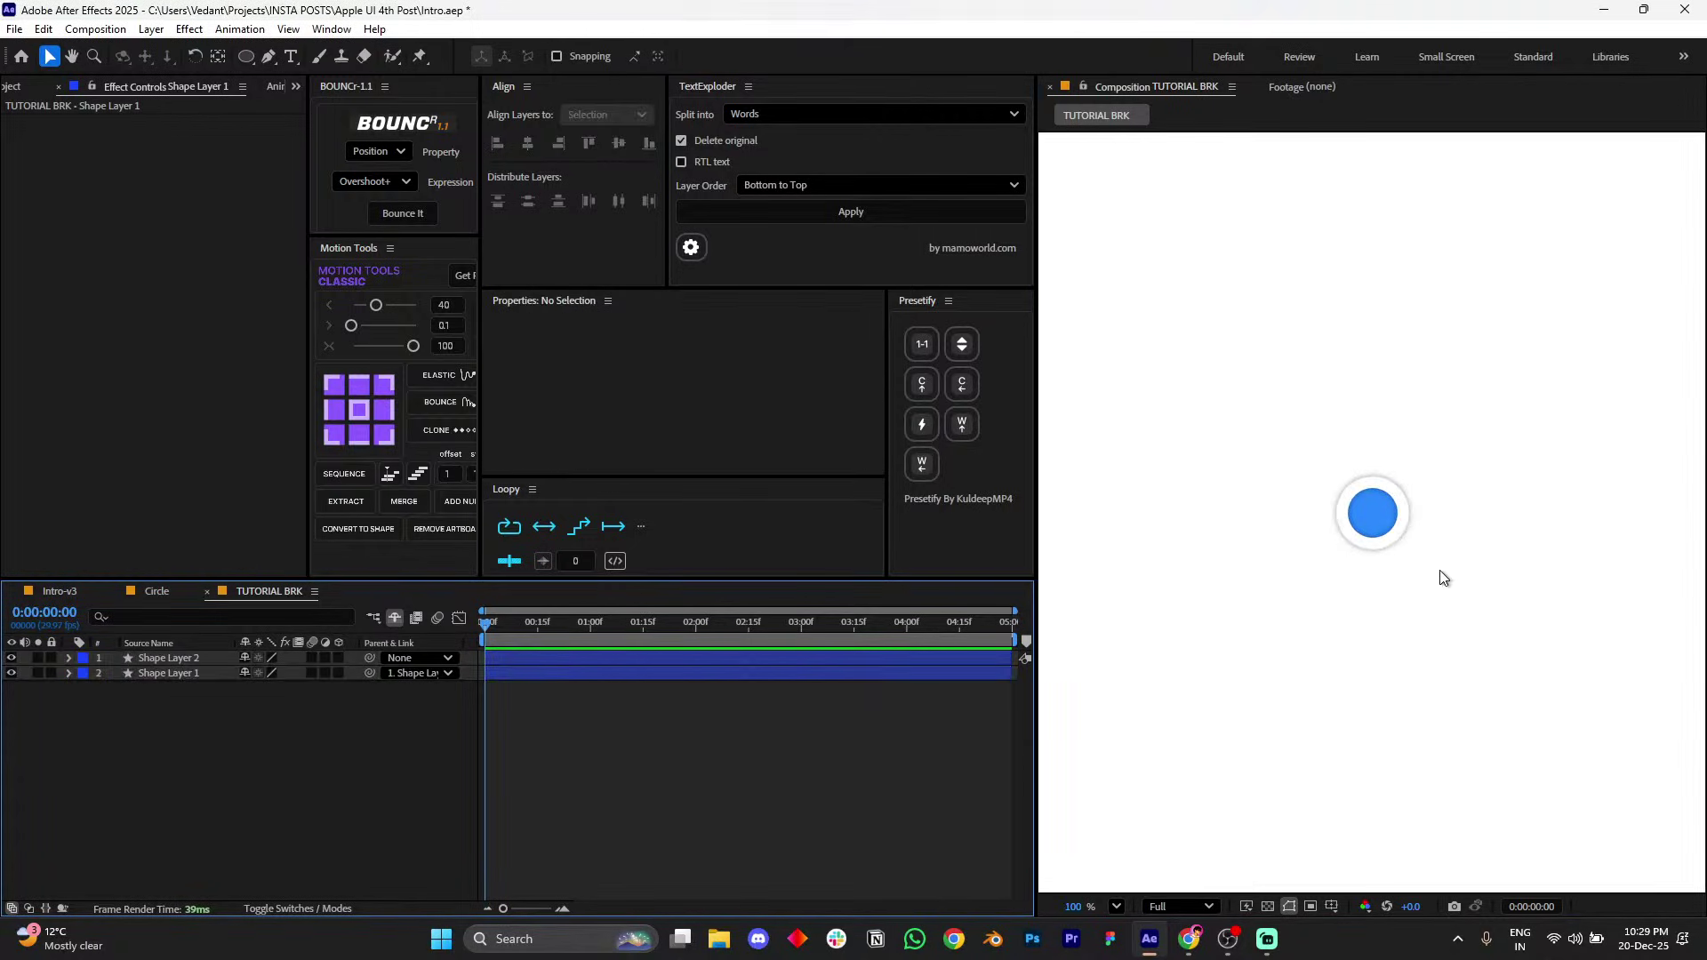
- Review the opening circle animation in the Intro-v3 composition, fitted to the viewer and played from the start
{"action": "scroll", "coordinate": [1443, 578], "scroll_direction": "down", "scroll_amount": 1}
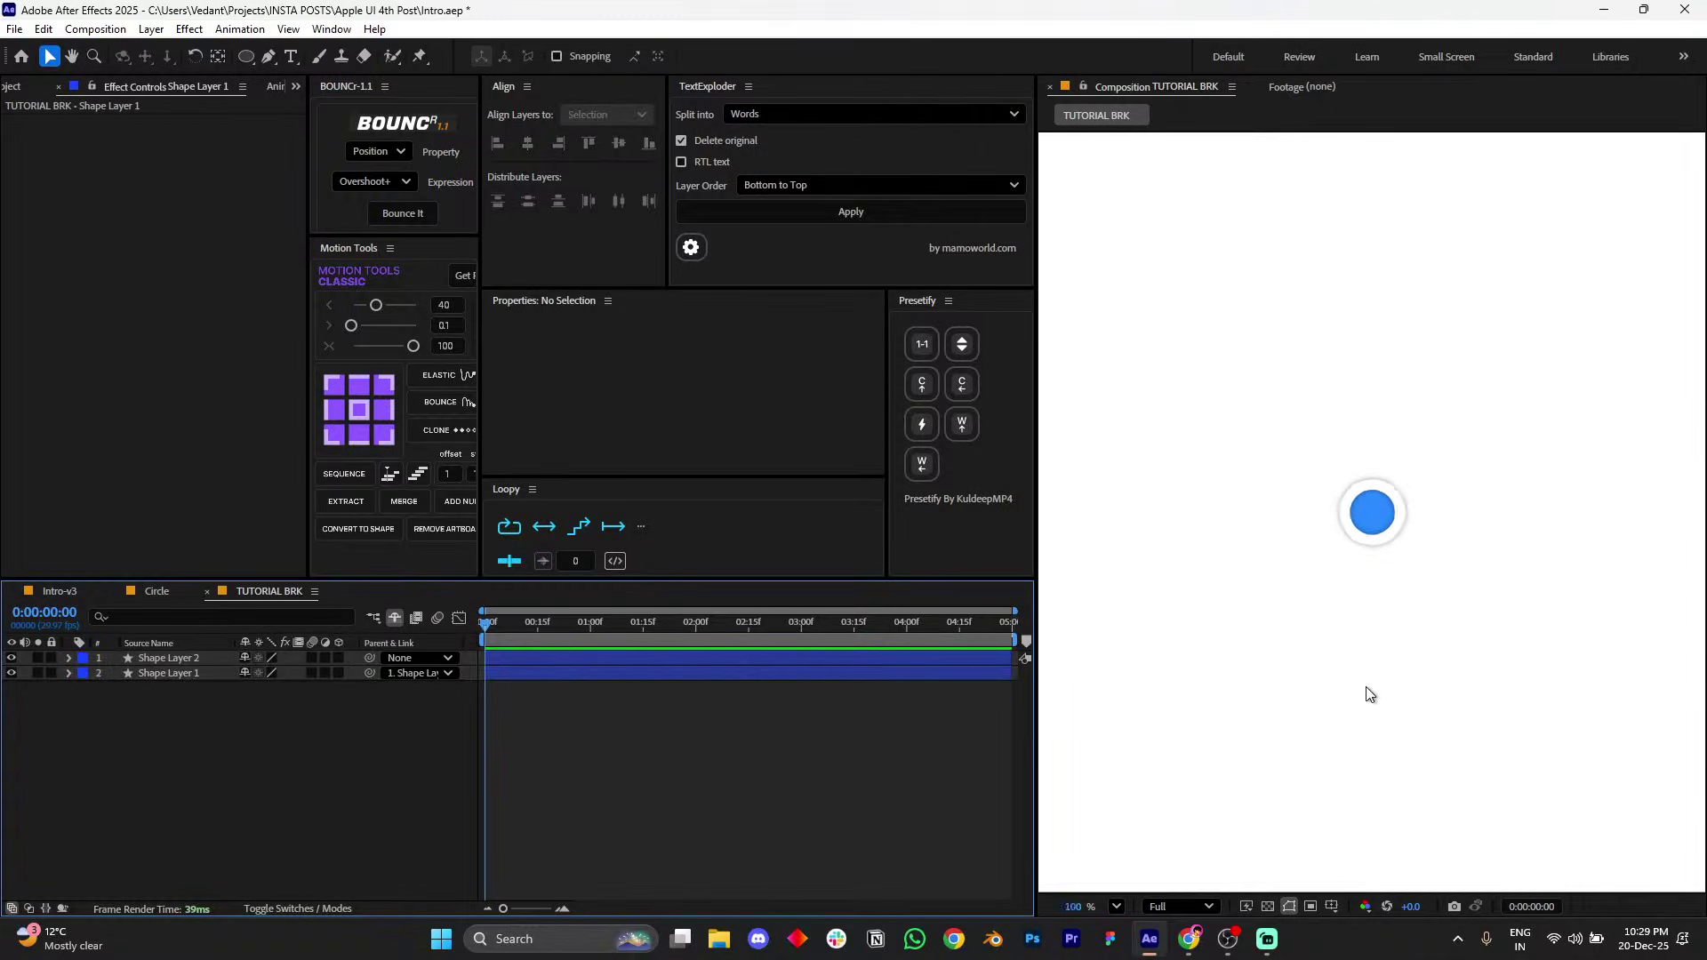
{"action": "scroll", "coordinate": [1451, 600], "scroll_direction": "up", "scroll_amount": 1}
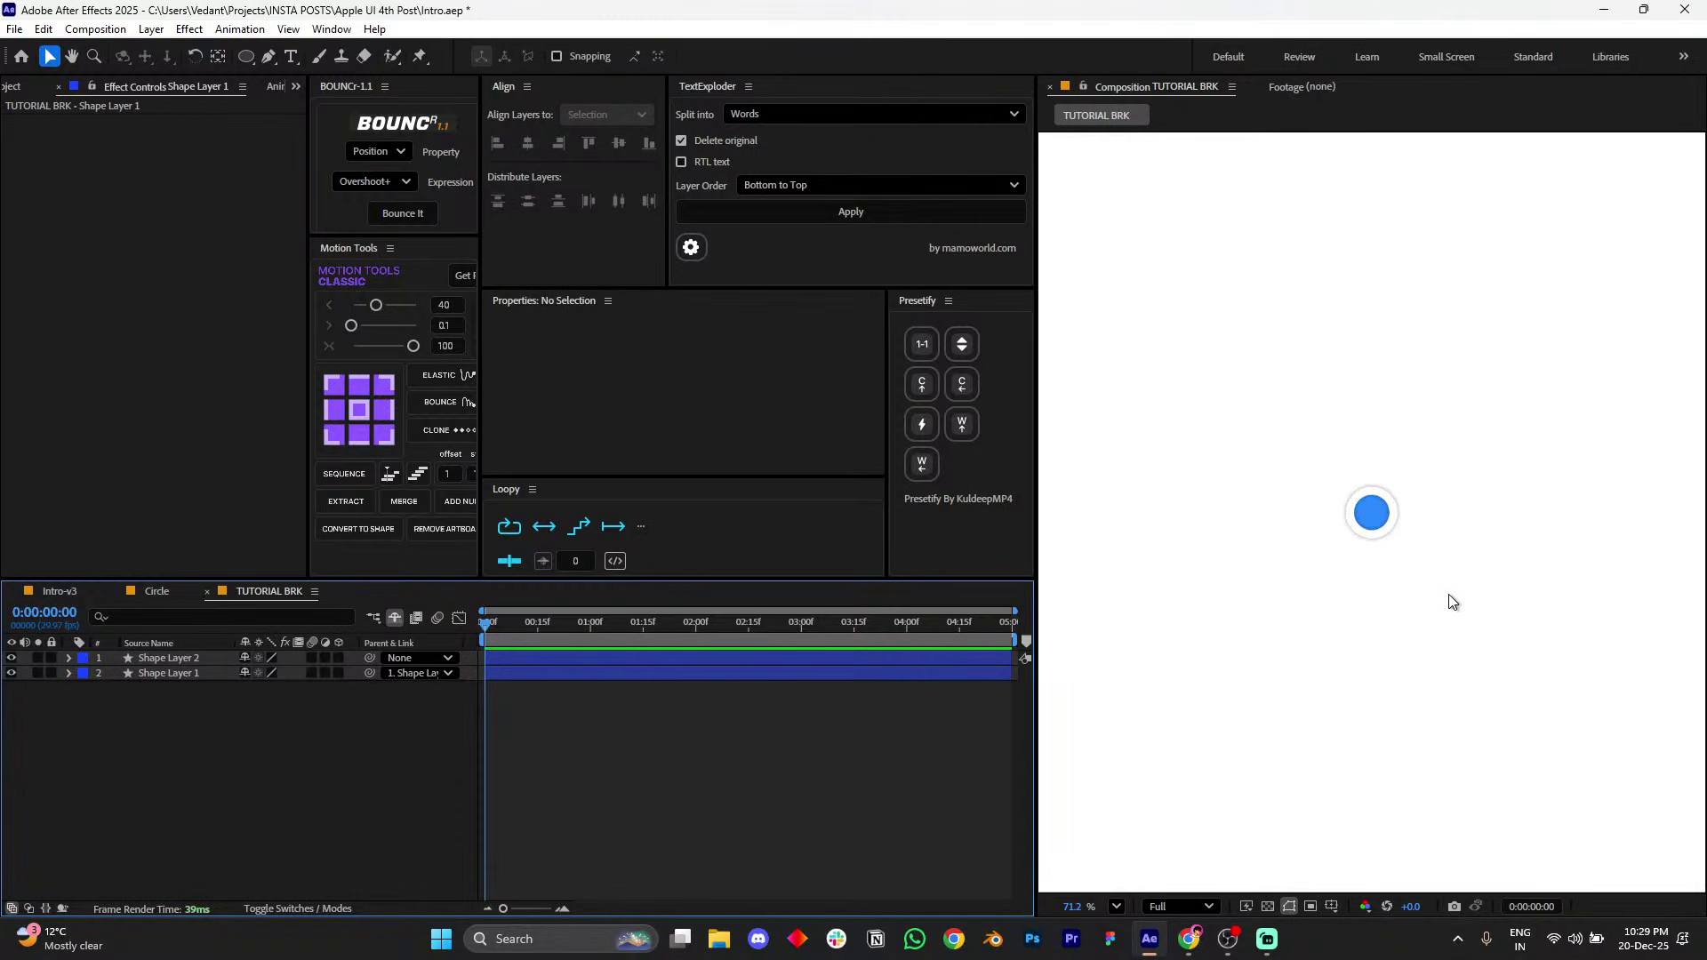
{"action": "left_click", "coordinate": [1116, 906]}
{"action": "left_click", "coordinate": [1120, 595]}
{"action": "left_click", "coordinate": [68, 589]}
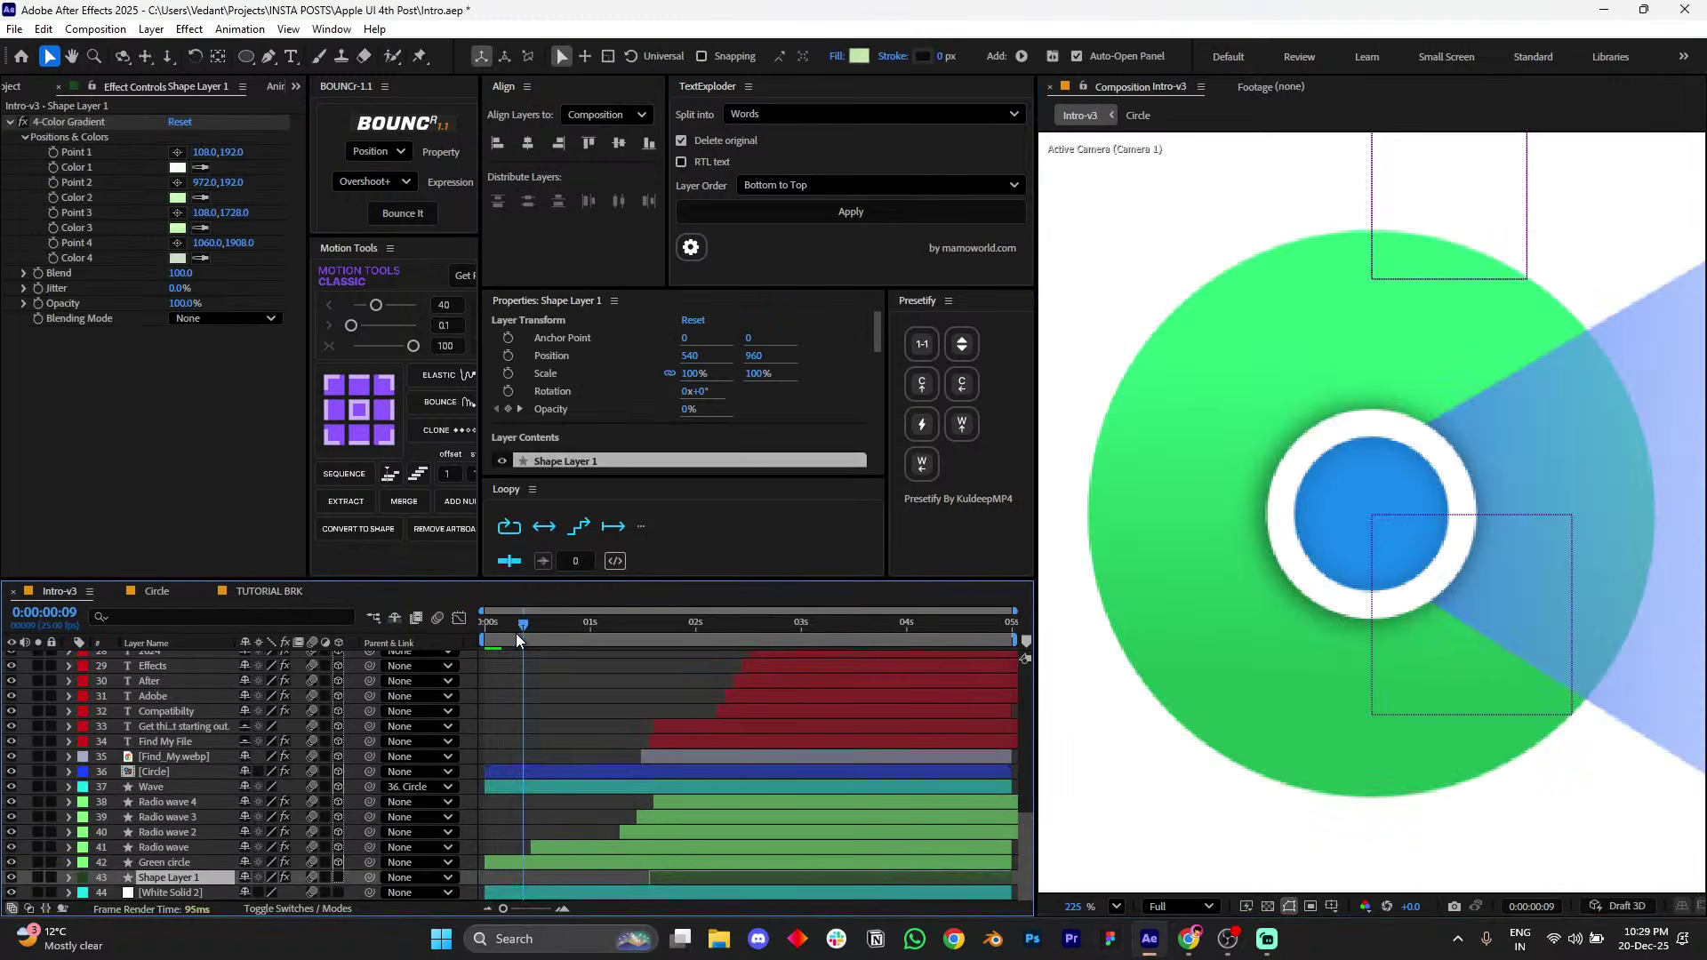
{"action": "mouse_move", "coordinate": [516, 634]}
{"action": "left_mouse_down"}
{"action": "mouse_move", "coordinate": [482, 642]}
{"action": "mouse_move", "coordinate": [568, 626]}
{"action": "mouse_move", "coordinate": [456, 638]}
{"action": "mouse_move", "coordinate": [509, 634]}
{"action": "left_mouse_up"}
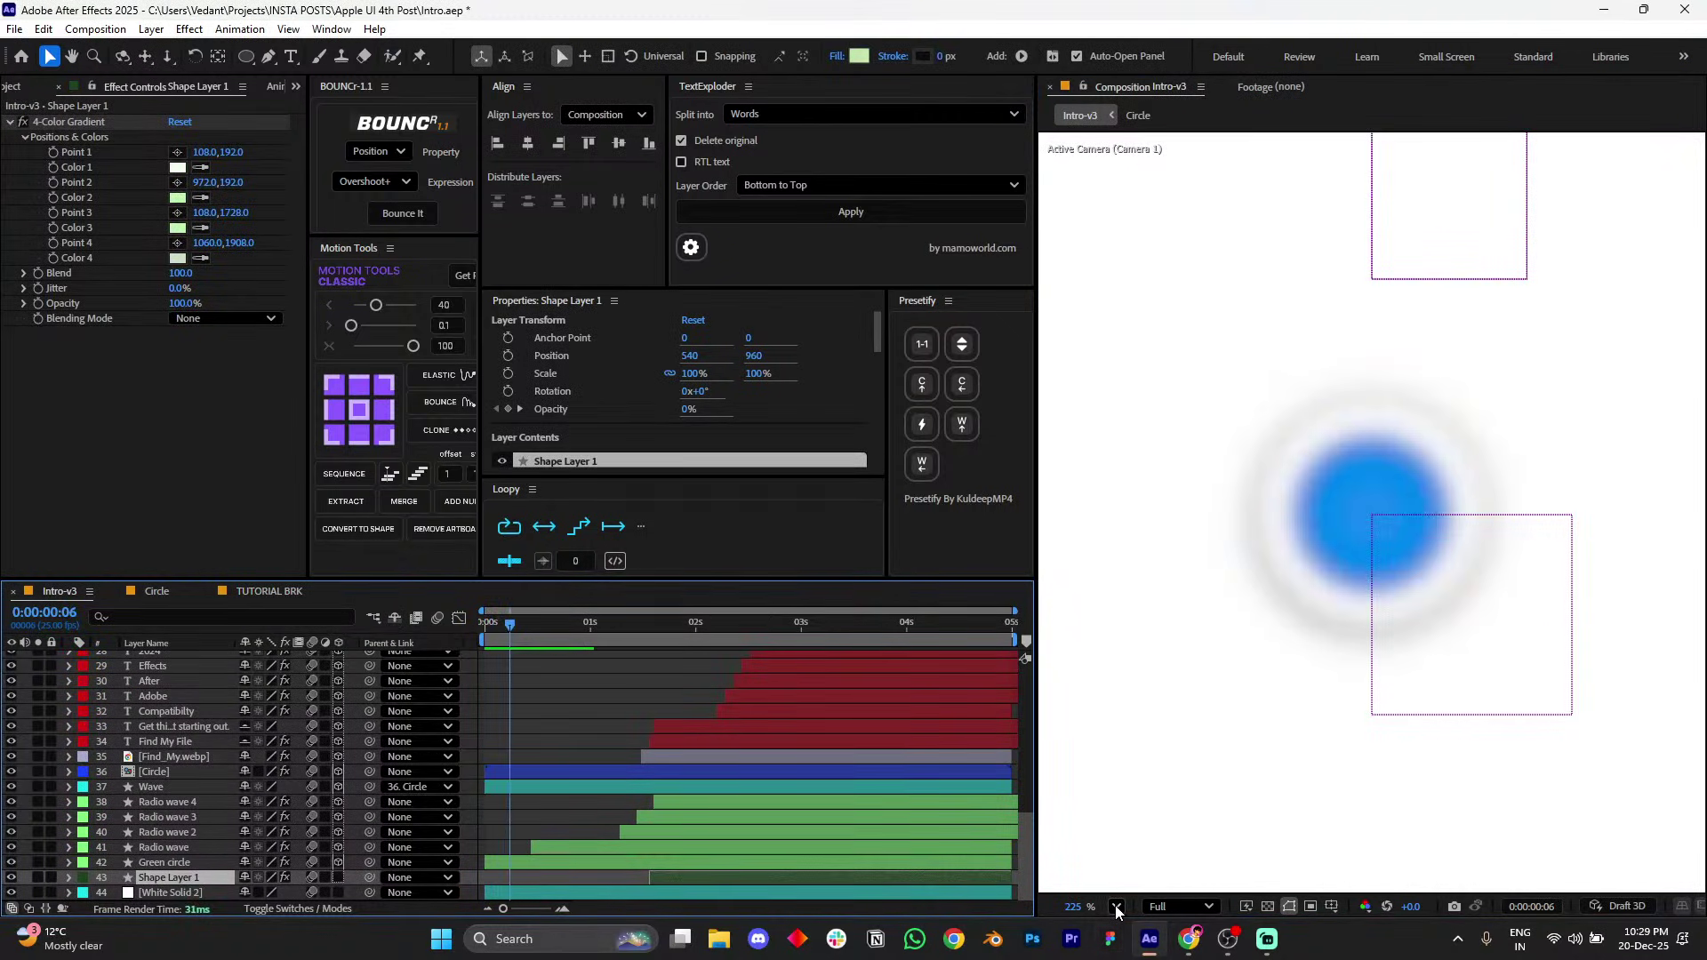
{"action": "left_click", "coordinate": [1116, 906]}
{"action": "left_click", "coordinate": [1120, 596]}
{"action": "left_click", "coordinate": [486, 632]}
{"action": "key", "text": "space"}
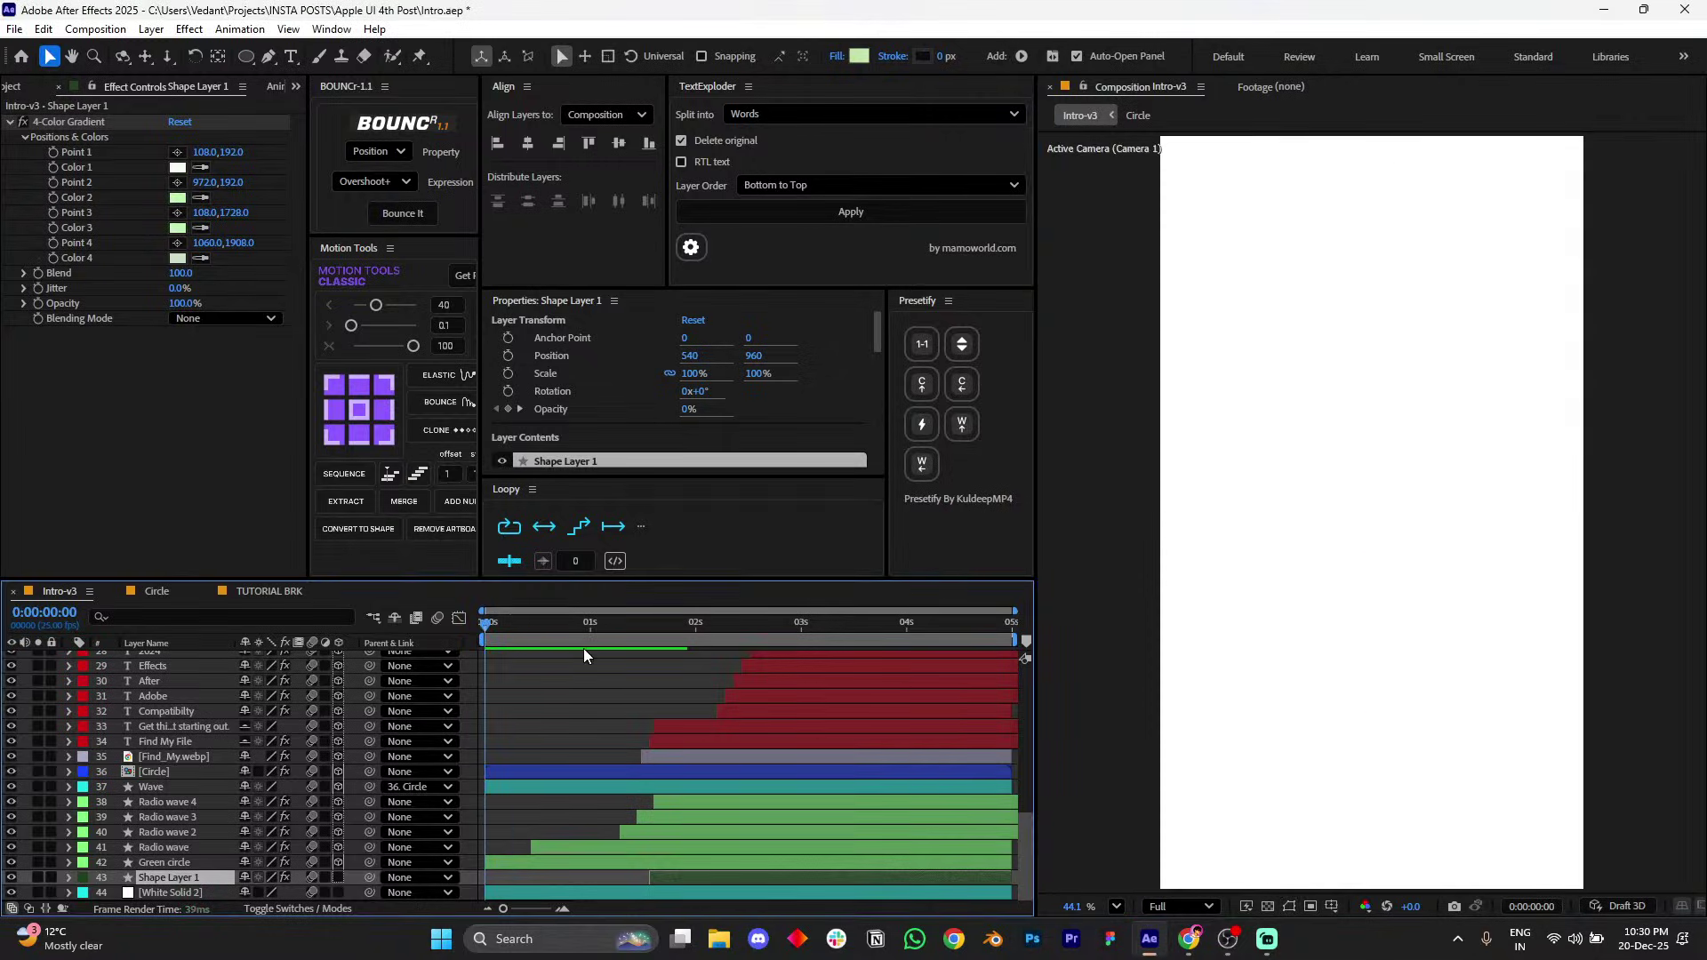
- Return to TUTORIAL BRK and add a Scale keyframe to Shape Layer 2 at 0:00:00:04
{"action": "left_click", "coordinate": [283, 591]}
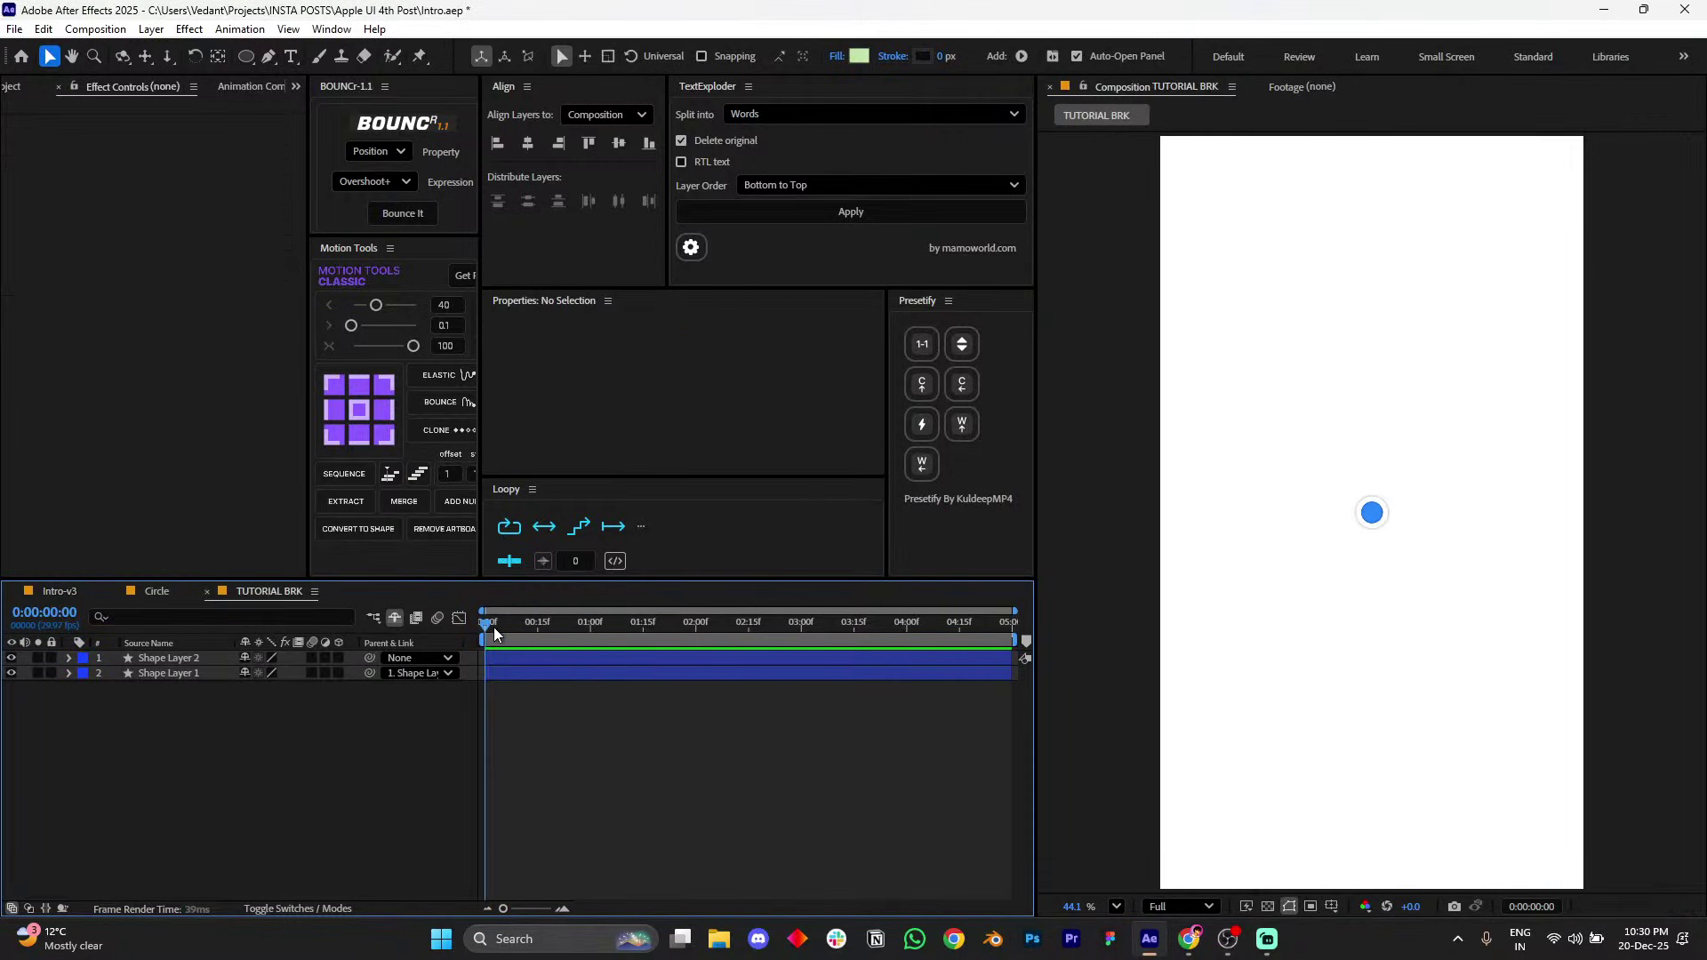
{"action": "key", "text": "semicolon"}
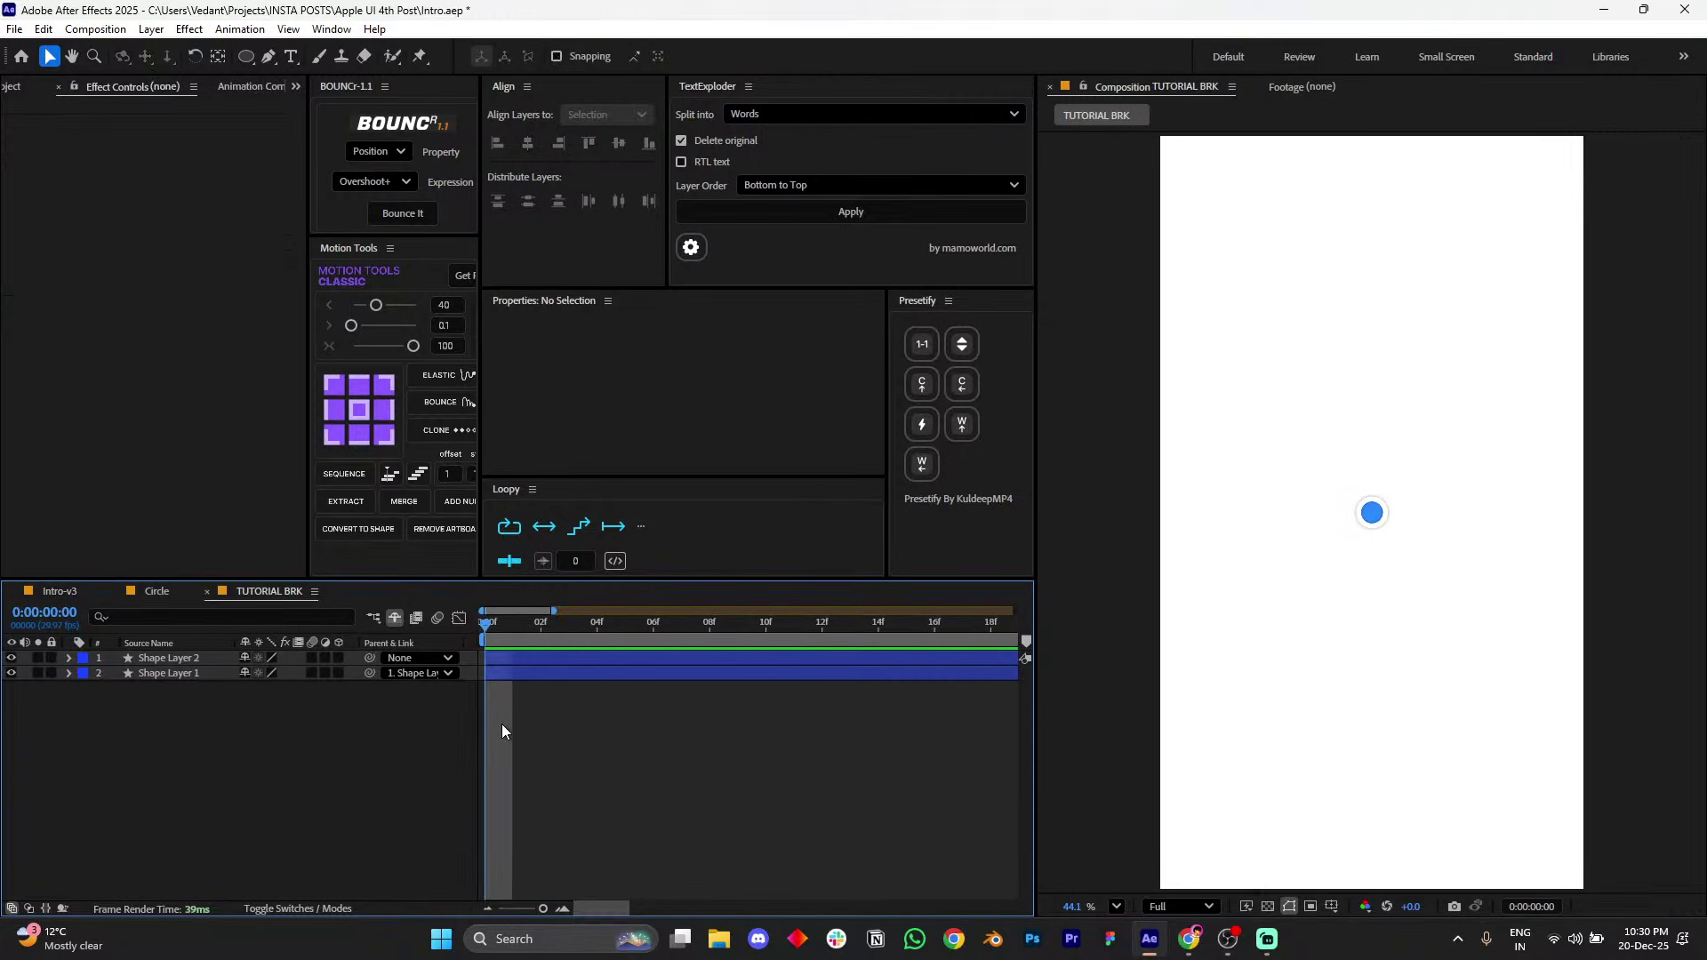
{"action": "left_click", "coordinate": [508, 659]}
{"action": "key", "text": "s"}
{"action": "key", "text": "Page_Down"}
{"action": "key", "text": "Page_Down"}
{"action": "key", "text": "Page_Down"}
{"action": "key", "text": "Page_Down"}
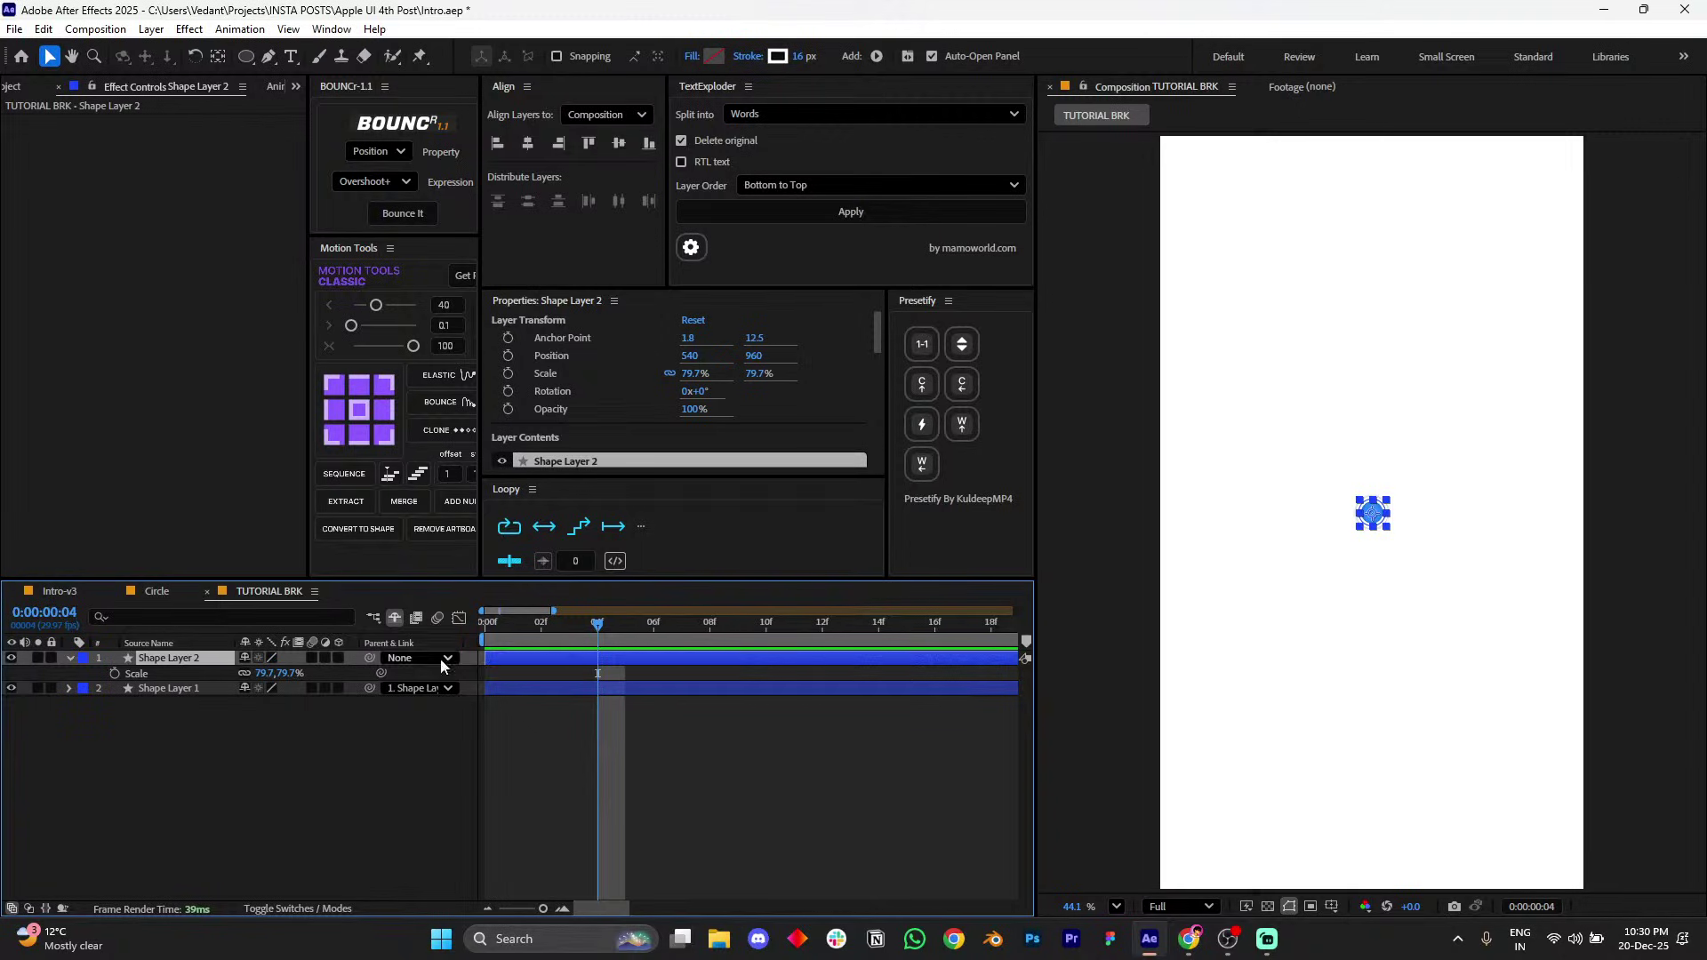
{"action": "left_click", "coordinate": [115, 673]}
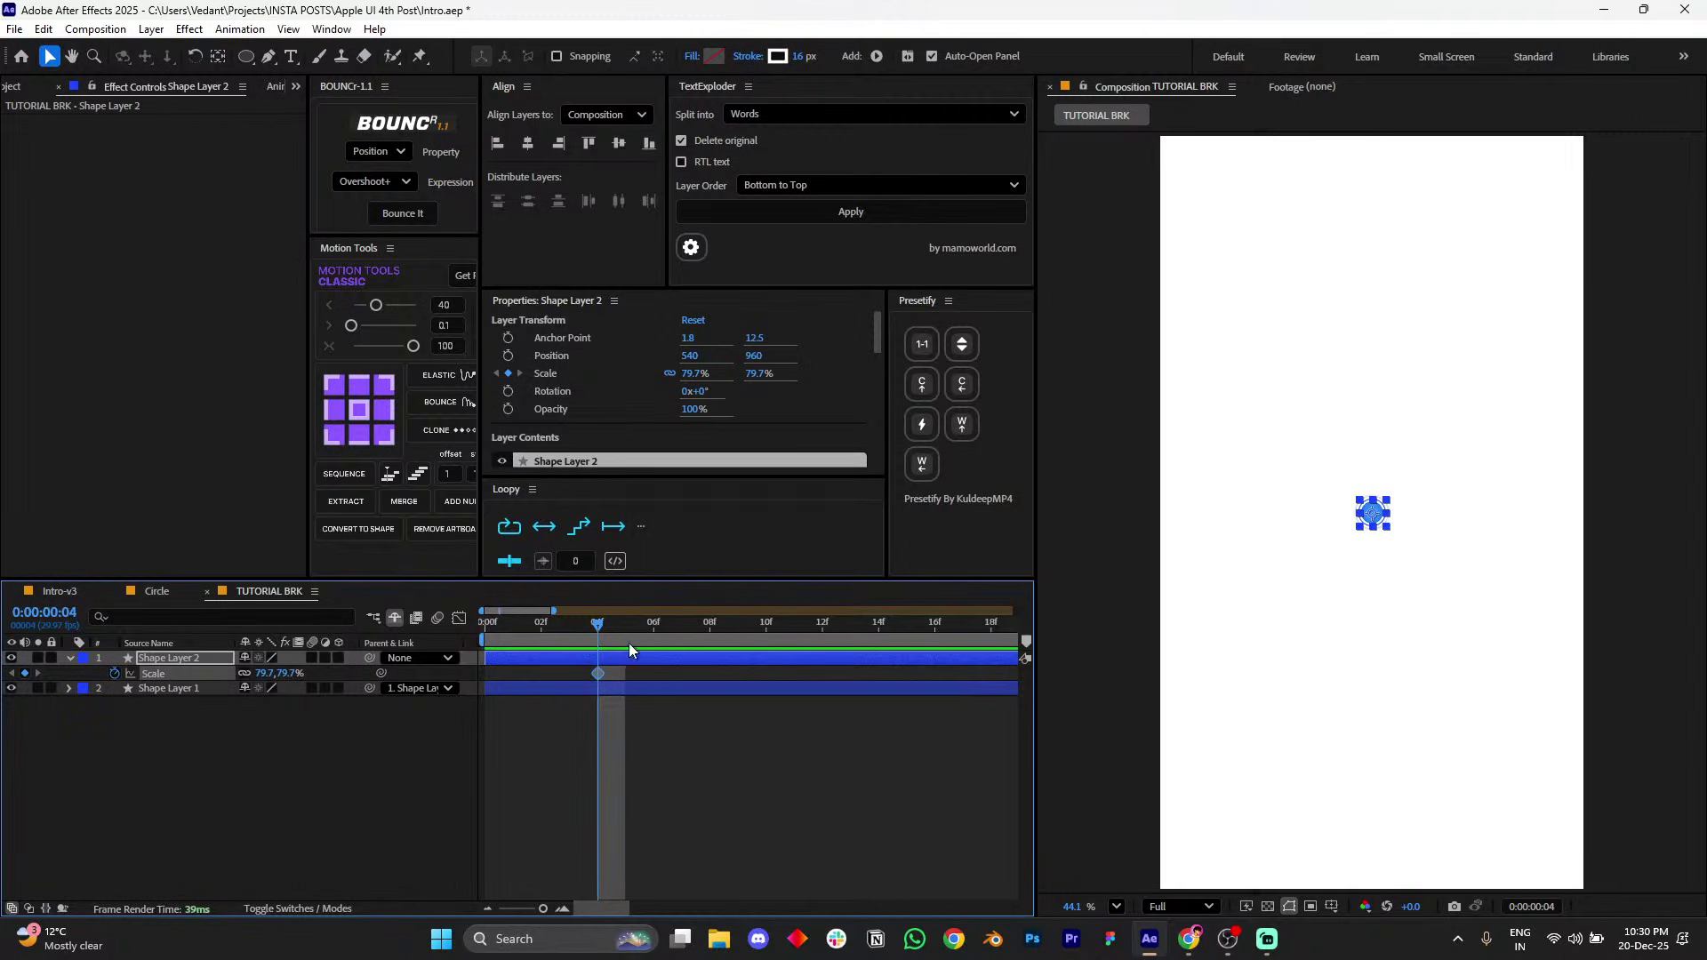
- Set Shape Layer 2's Scale to 0% at 0:00:00:00
{"action": "left_click_drag", "start_coordinate": [598, 625], "coordinate": [480, 633]}
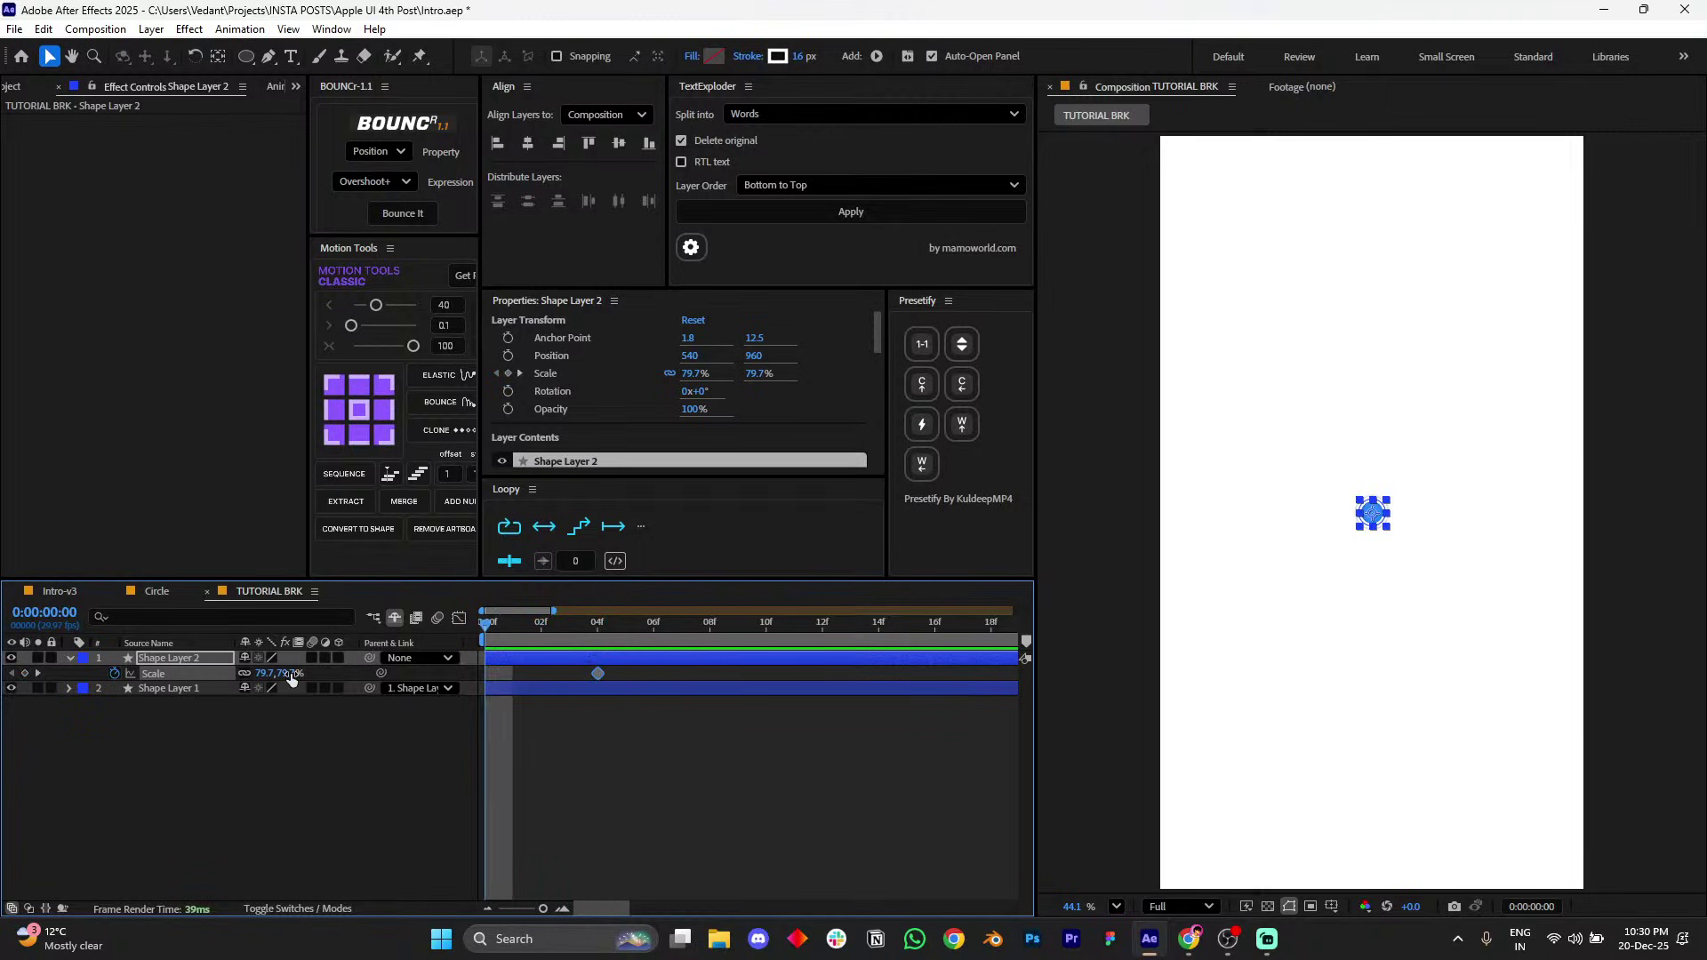
{"action": "type", "text": "0"}
{"action": "key", "text": "Return"}
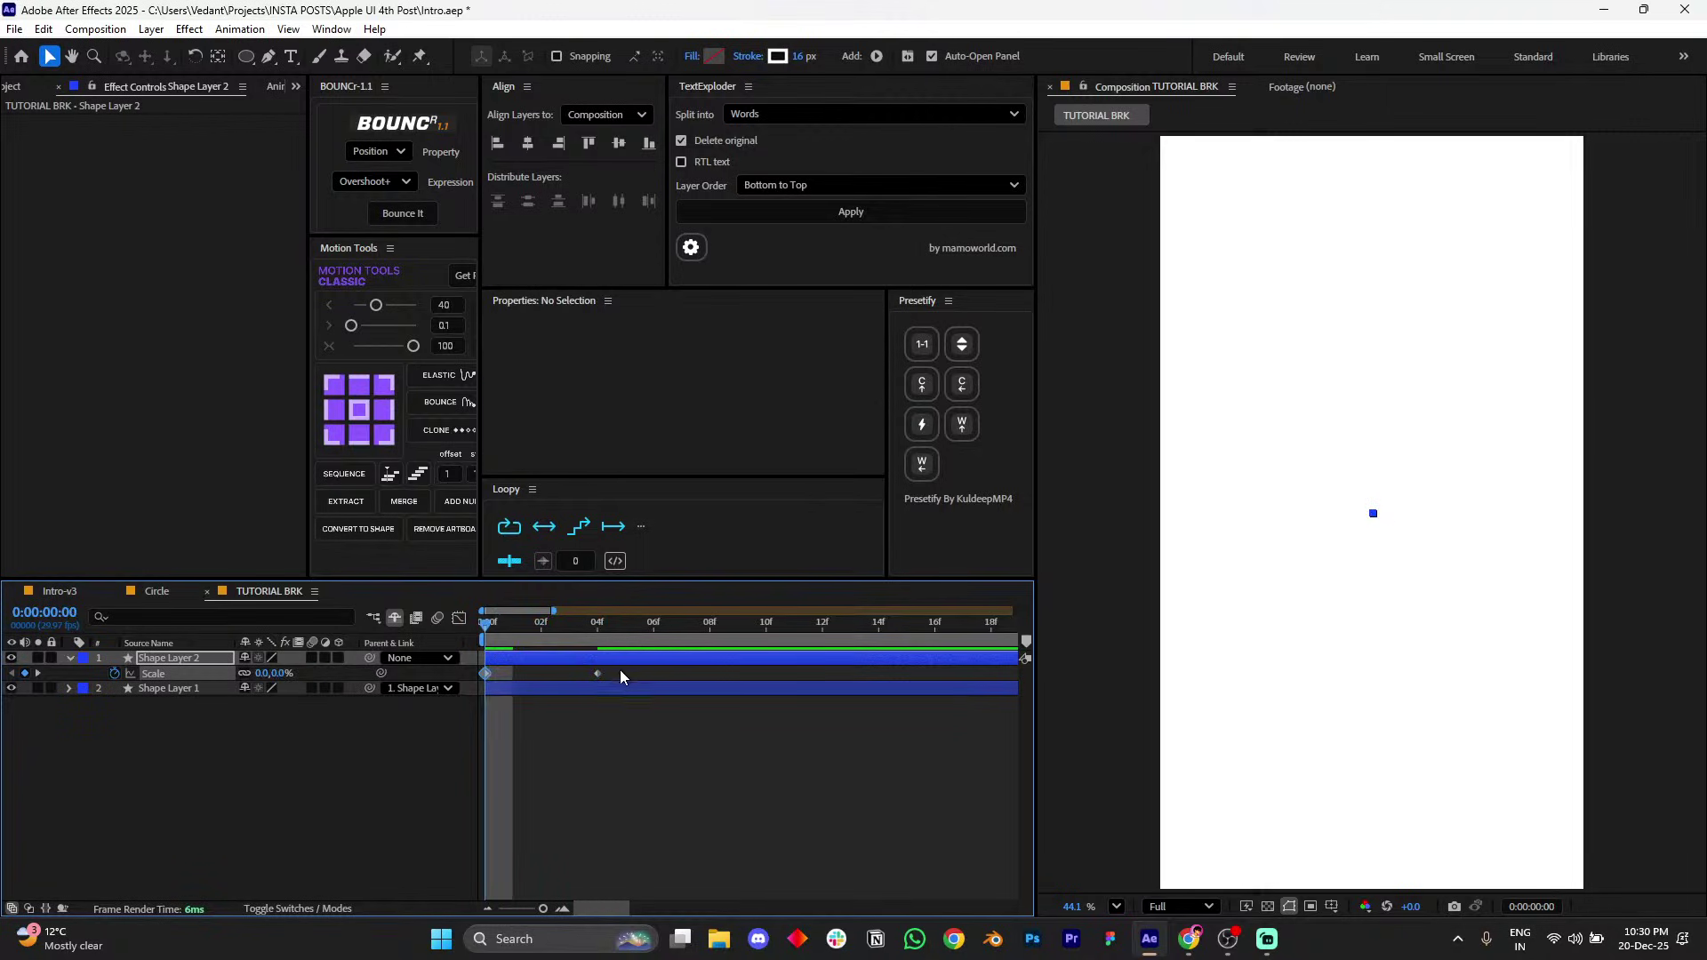
- Apply BOUNCr's Overshoot+ expression to Shape Layer 2's Scale and set its Amplitude to 25
{"action": "left_click", "coordinate": [374, 152]}
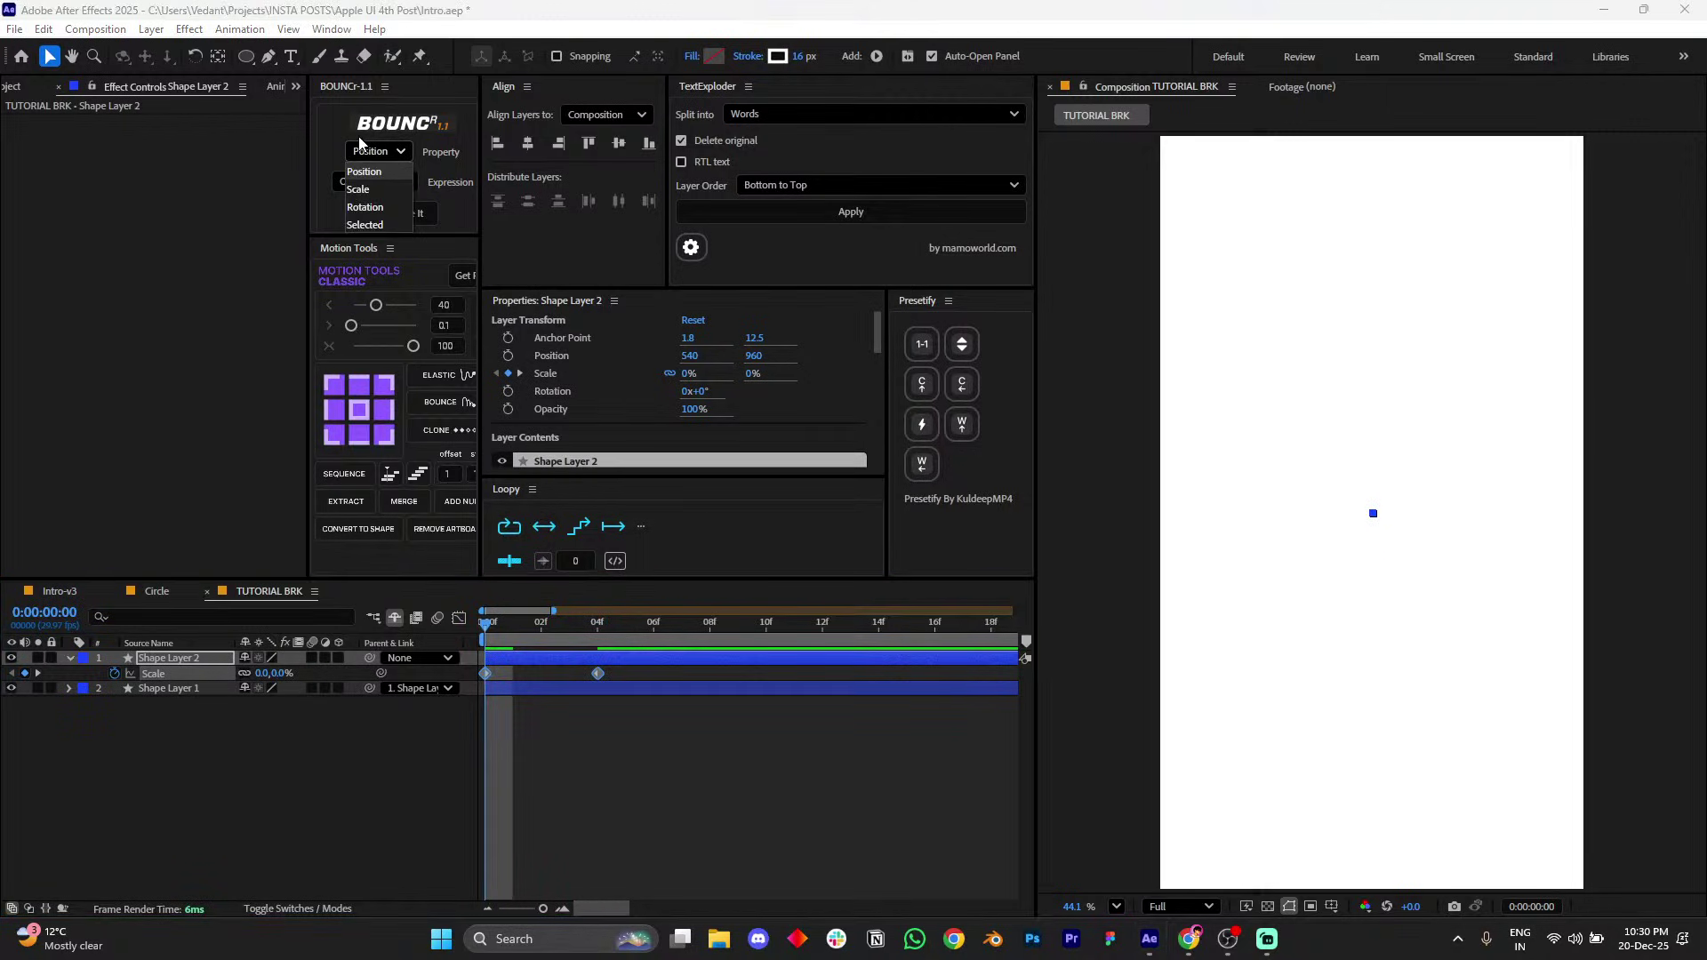
{"action": "left_click", "coordinate": [367, 190]}
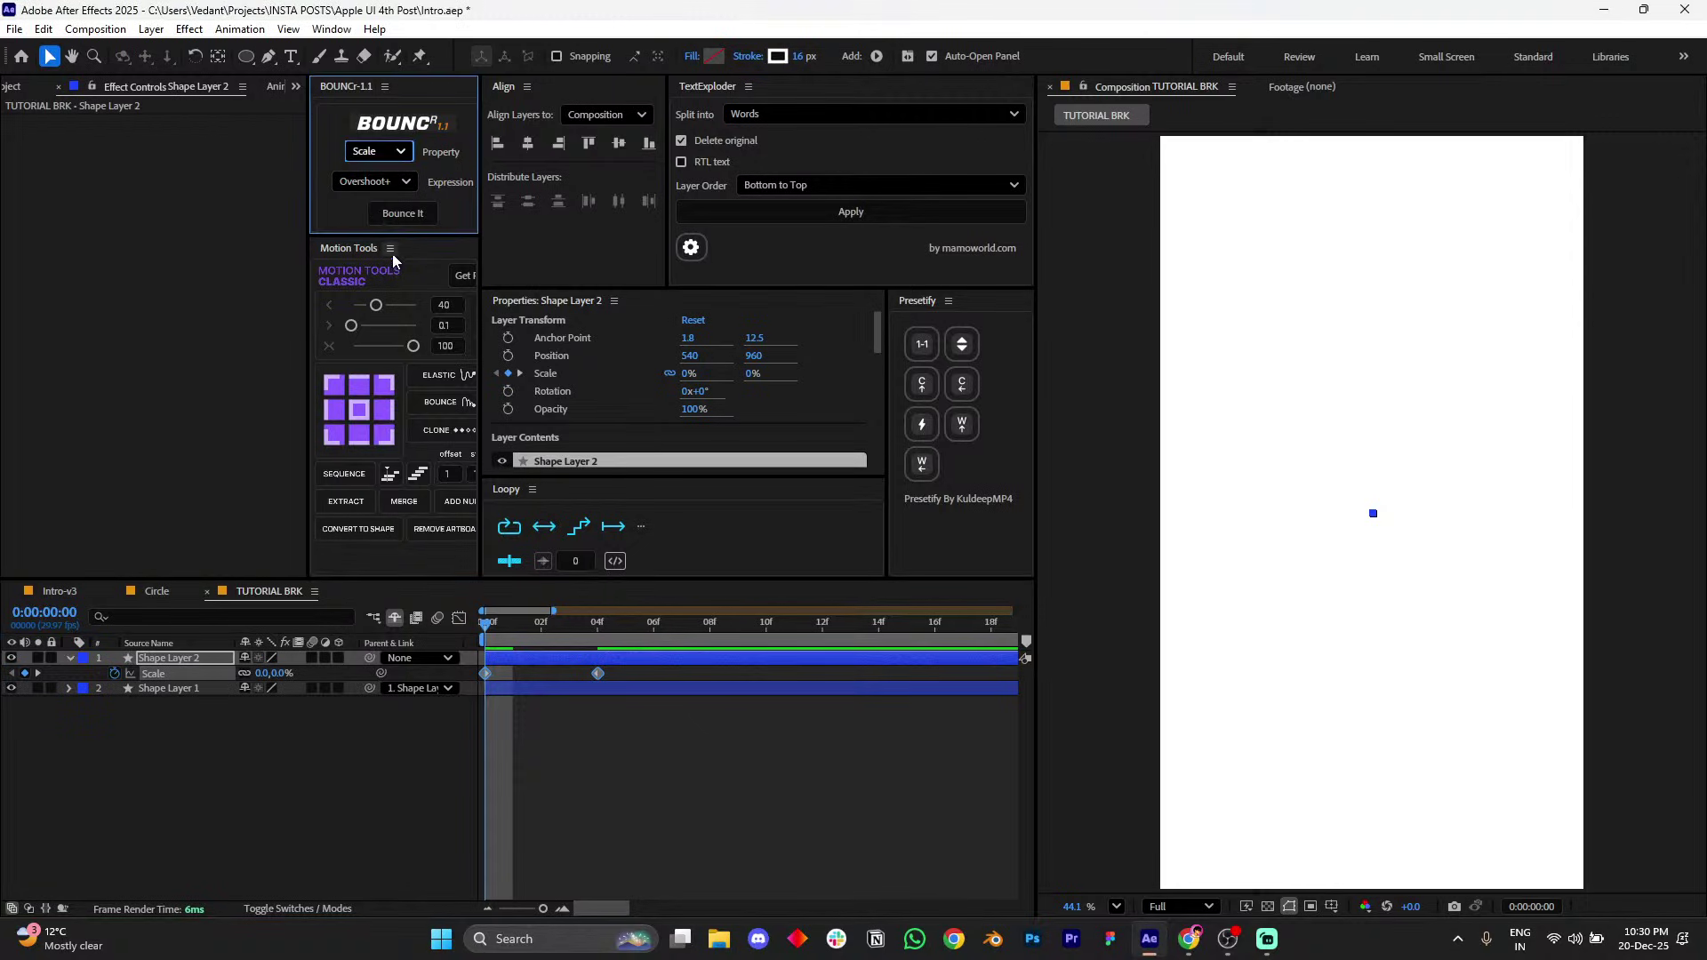
{"action": "left_click", "coordinate": [411, 217]}
{"action": "left_click_drag", "start_coordinate": [612, 697], "coordinate": [222, 304]}
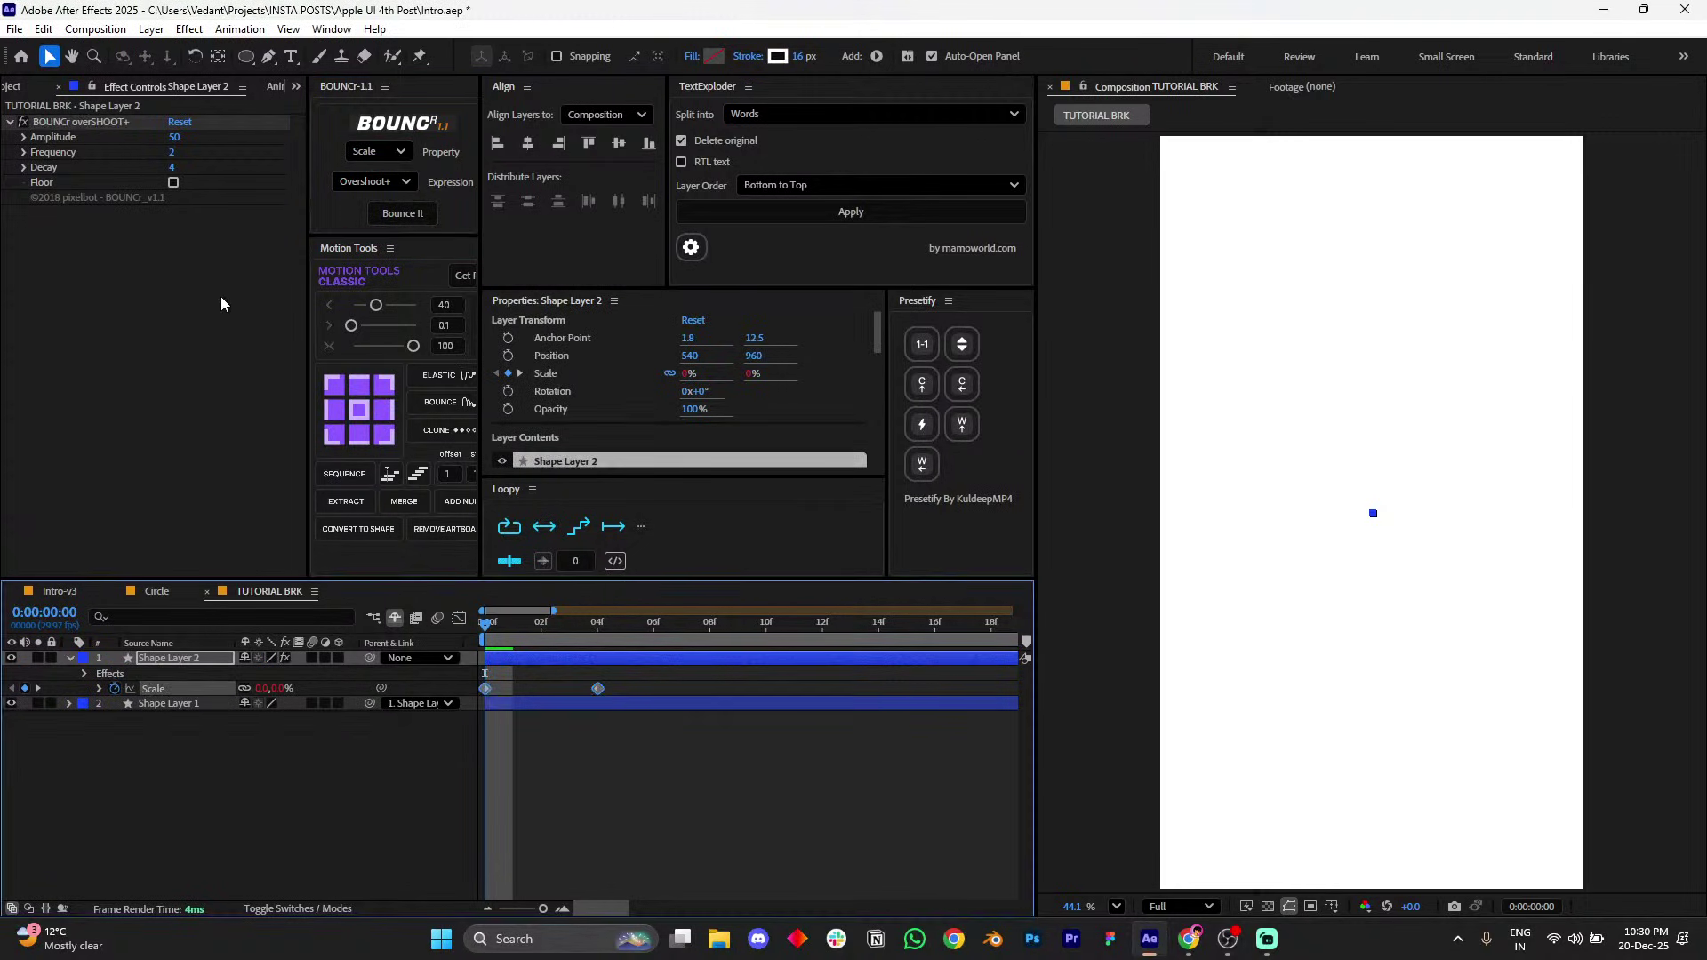
{"action": "left_click", "coordinate": [174, 140]}
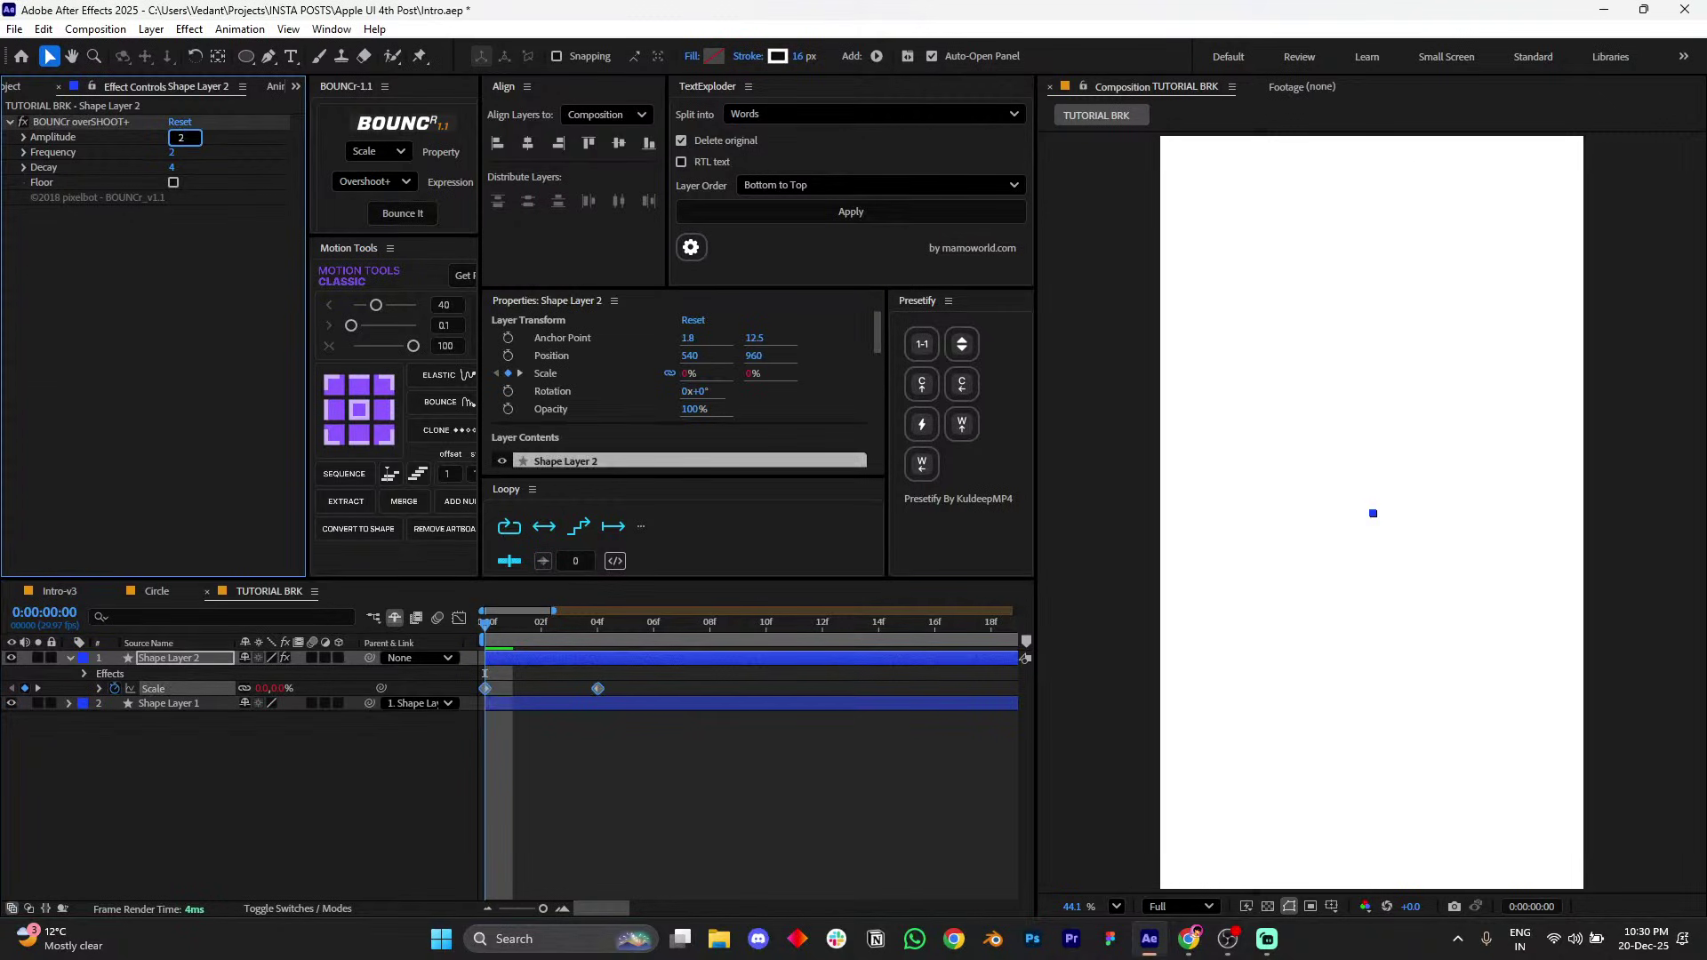
{"action": "type", "text": "25"}
{"action": "key", "text": "Return"}
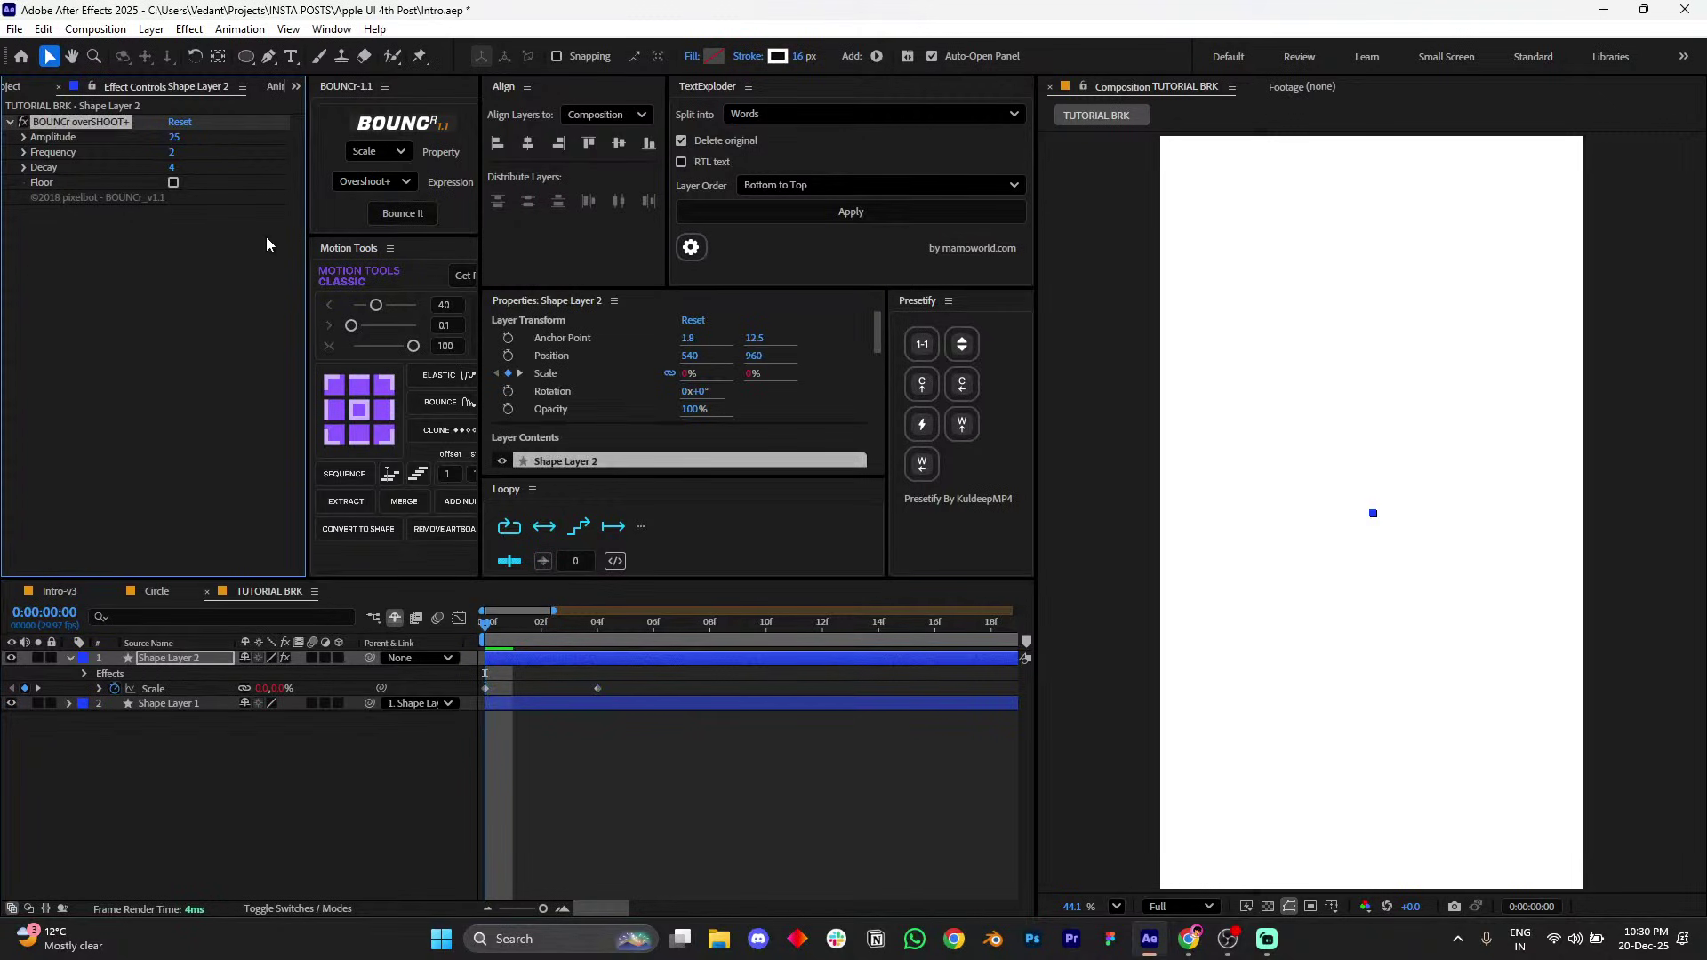
- Preview the circle's bouncing scale-in from the start with the layer's keyframes collapsed
{"action": "left_click", "coordinate": [645, 774]}
{"action": "key", "text": "u"}
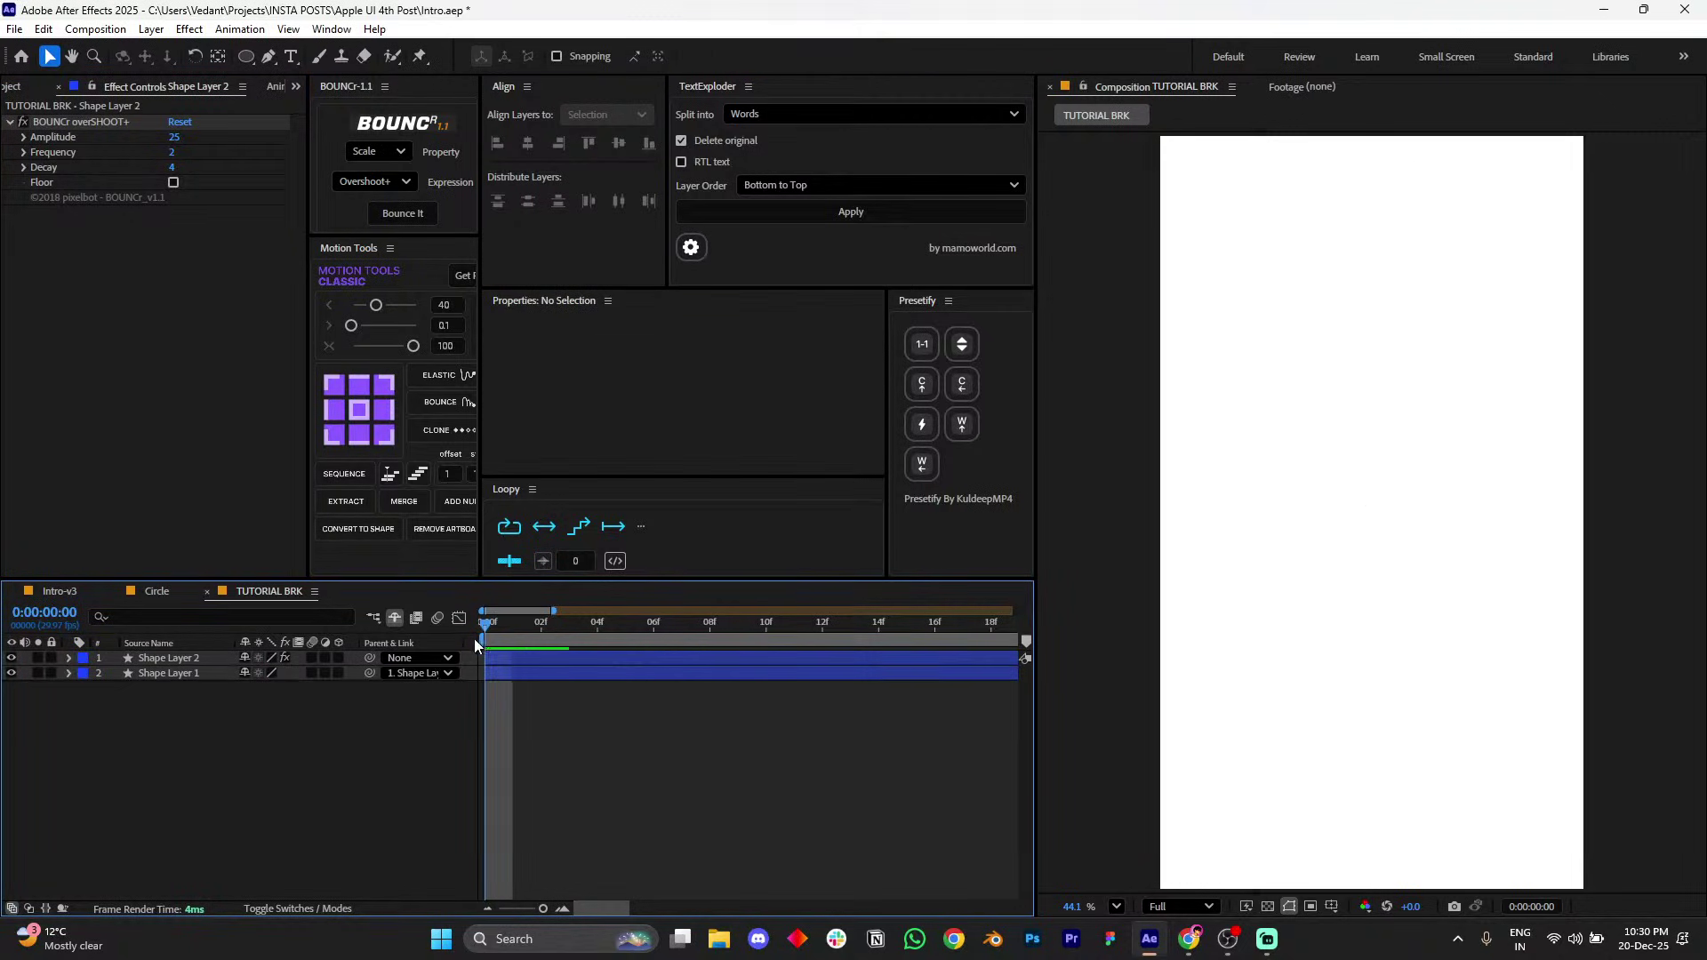
{"action": "key", "text": "space"}
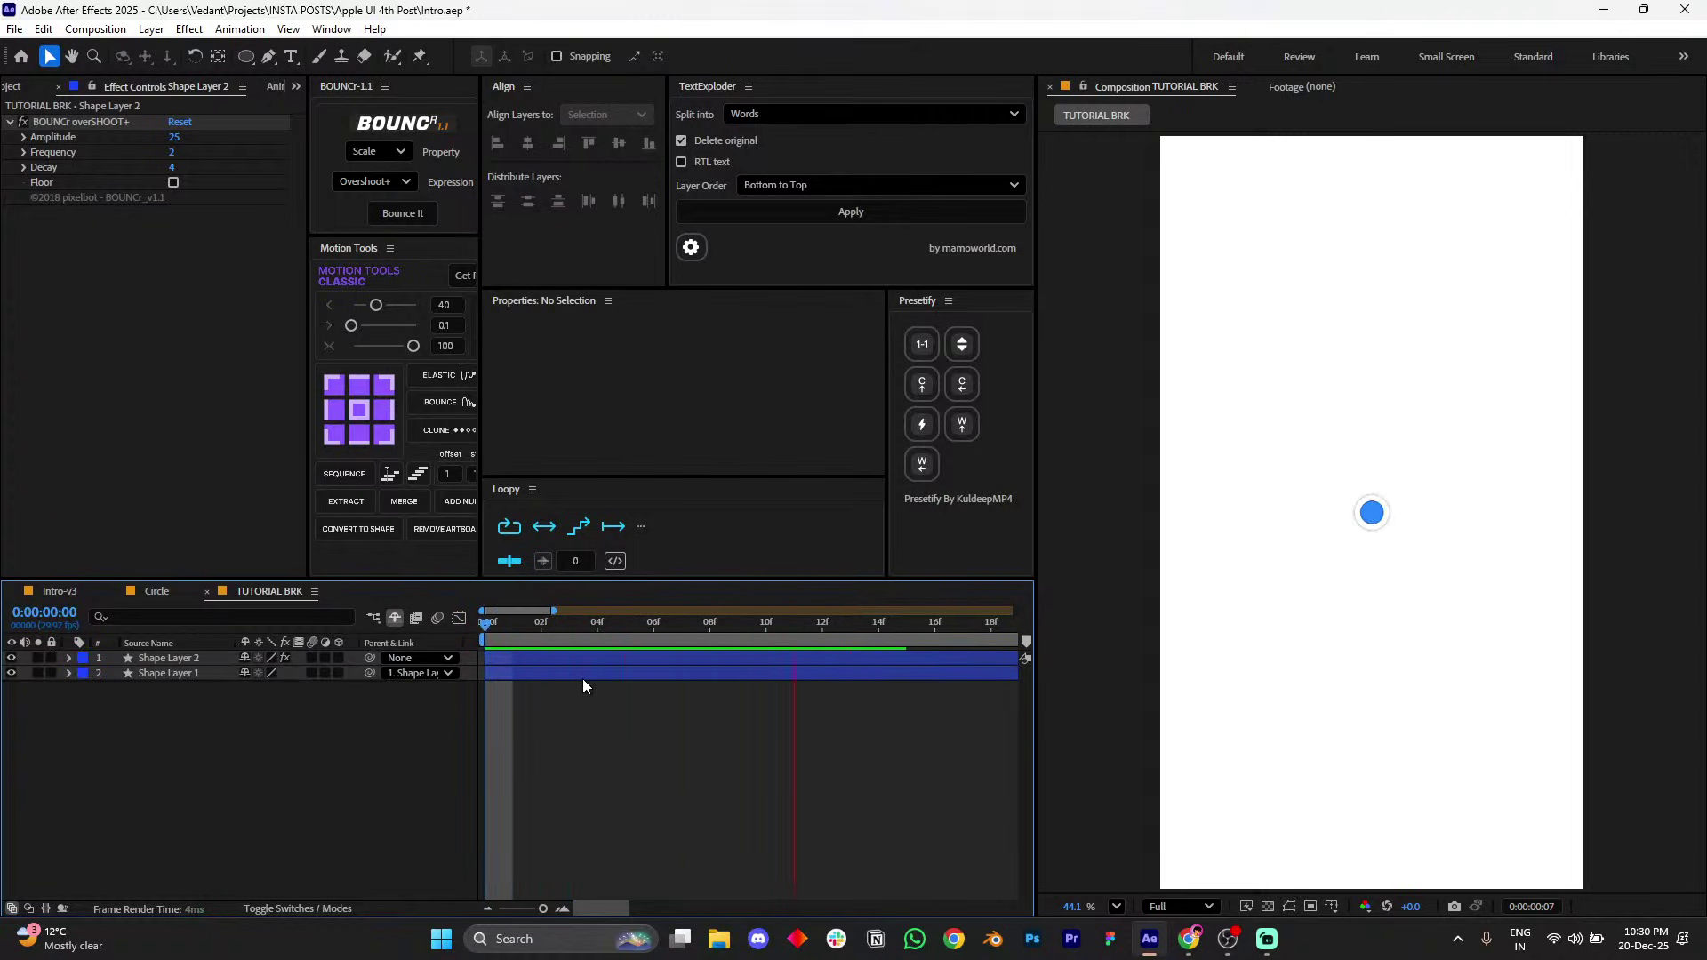
{"action": "left_click", "coordinate": [736, 615]}
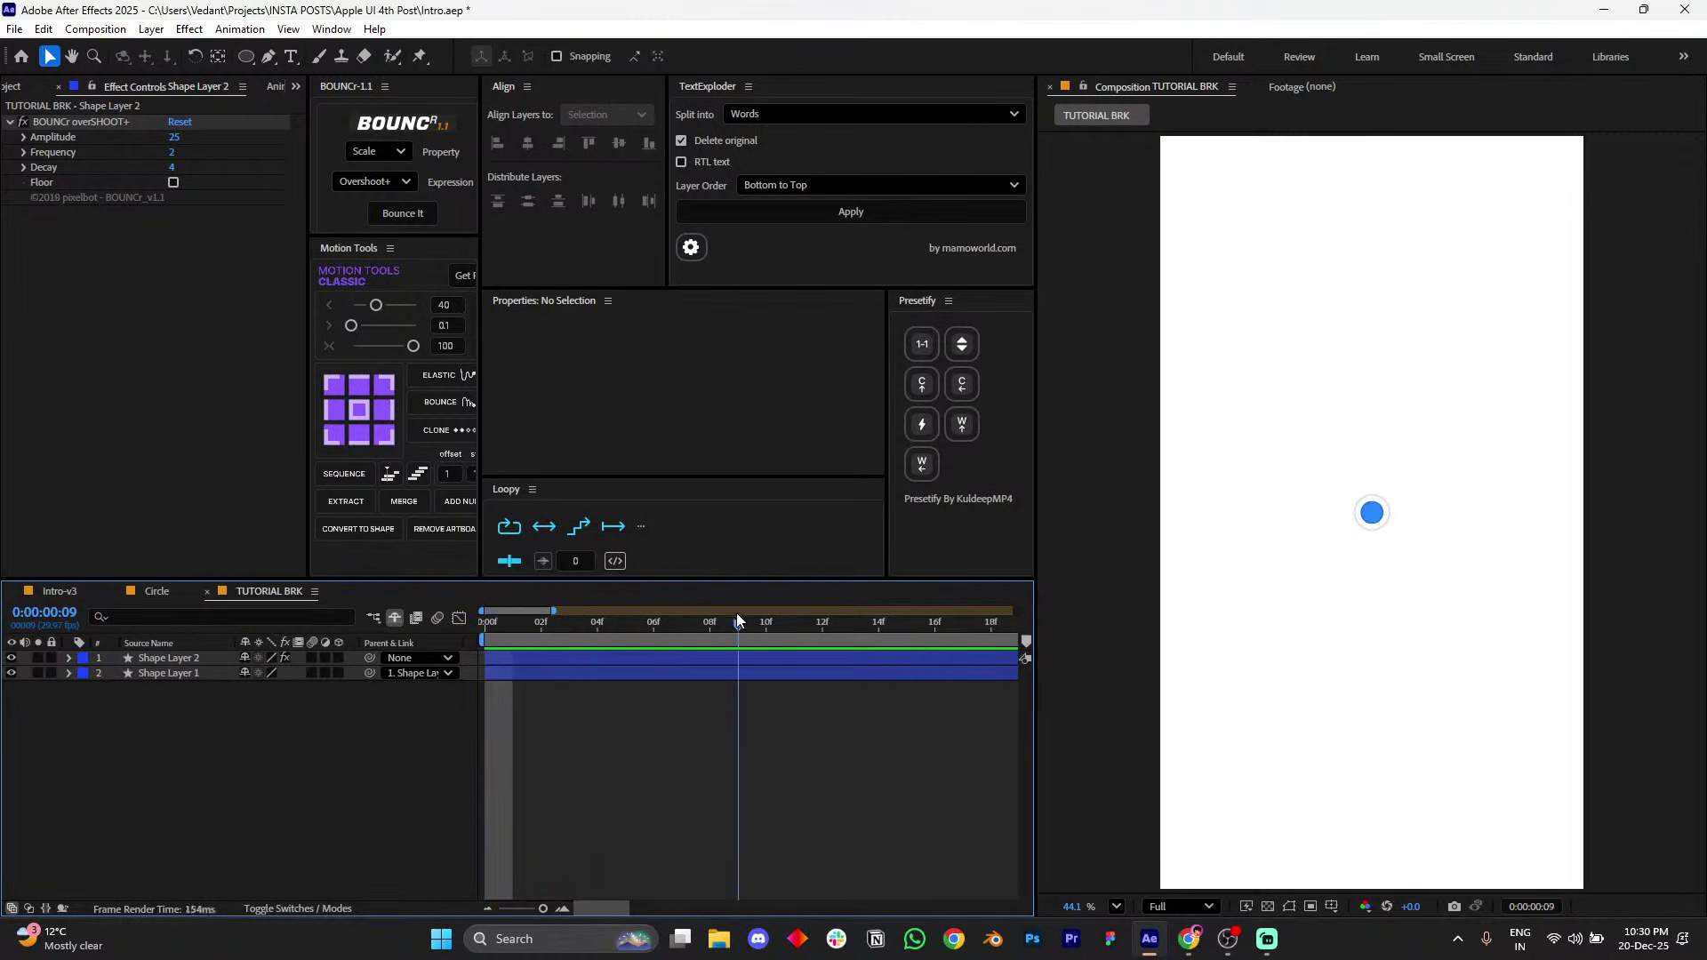
{"action": "key", "text": "space"}
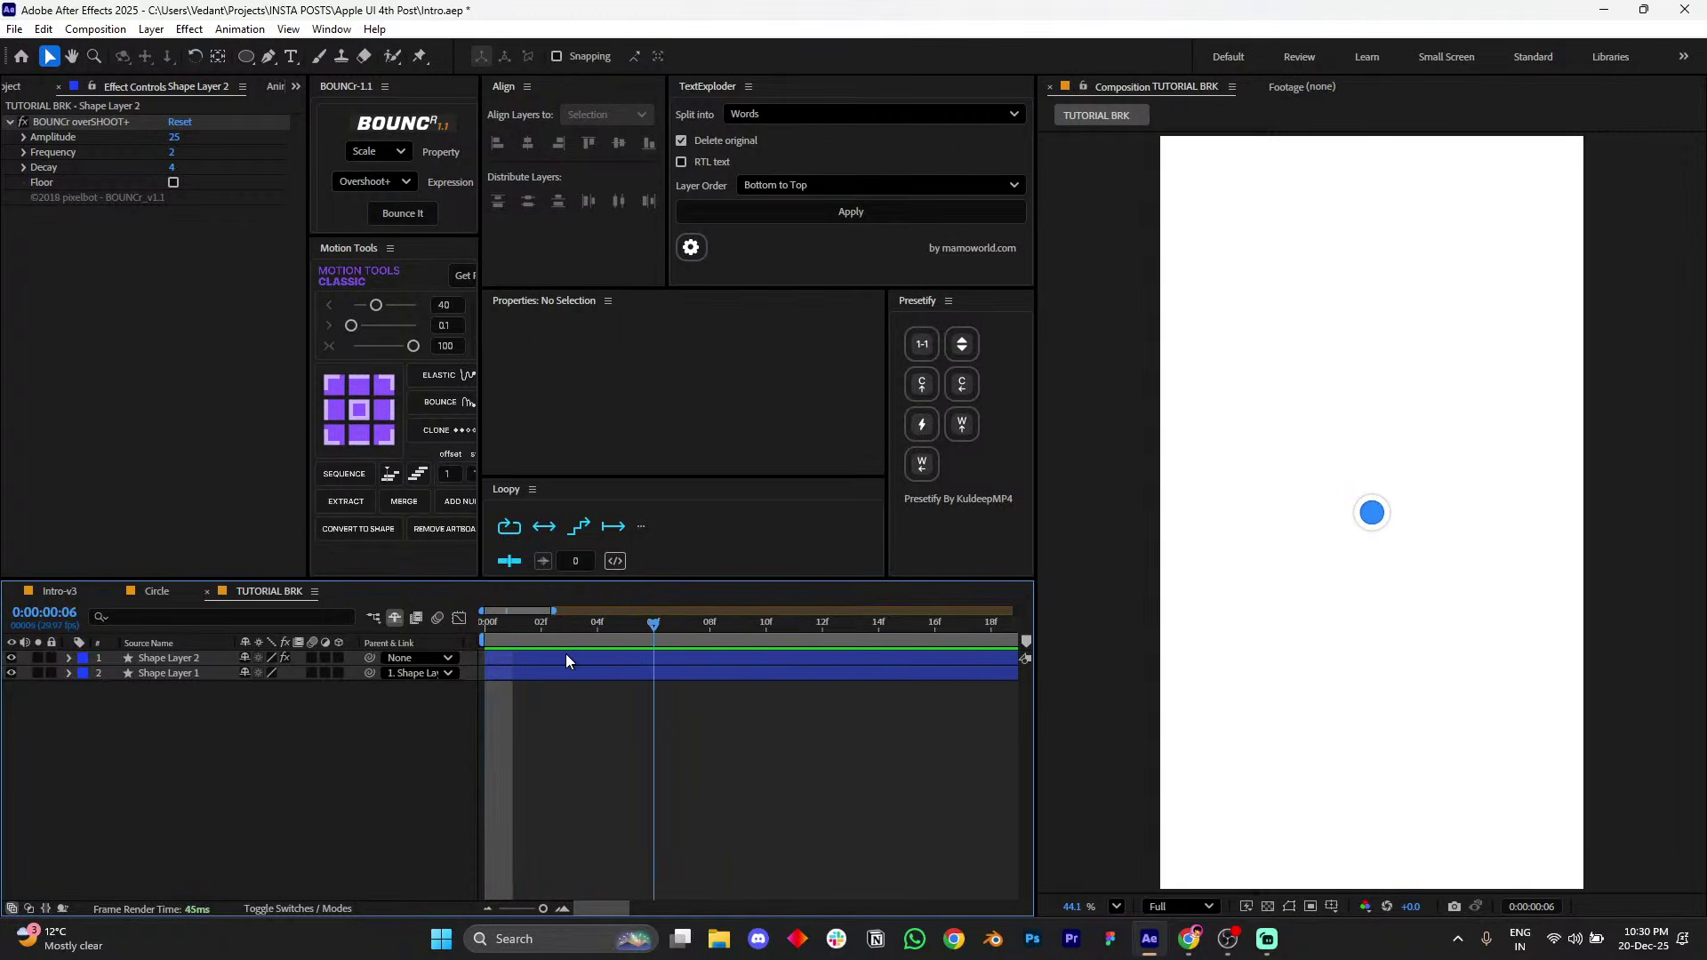
{"action": "key", "text": "minus"}
{"action": "key", "text": "minus"}
{"action": "key", "text": "minus"}
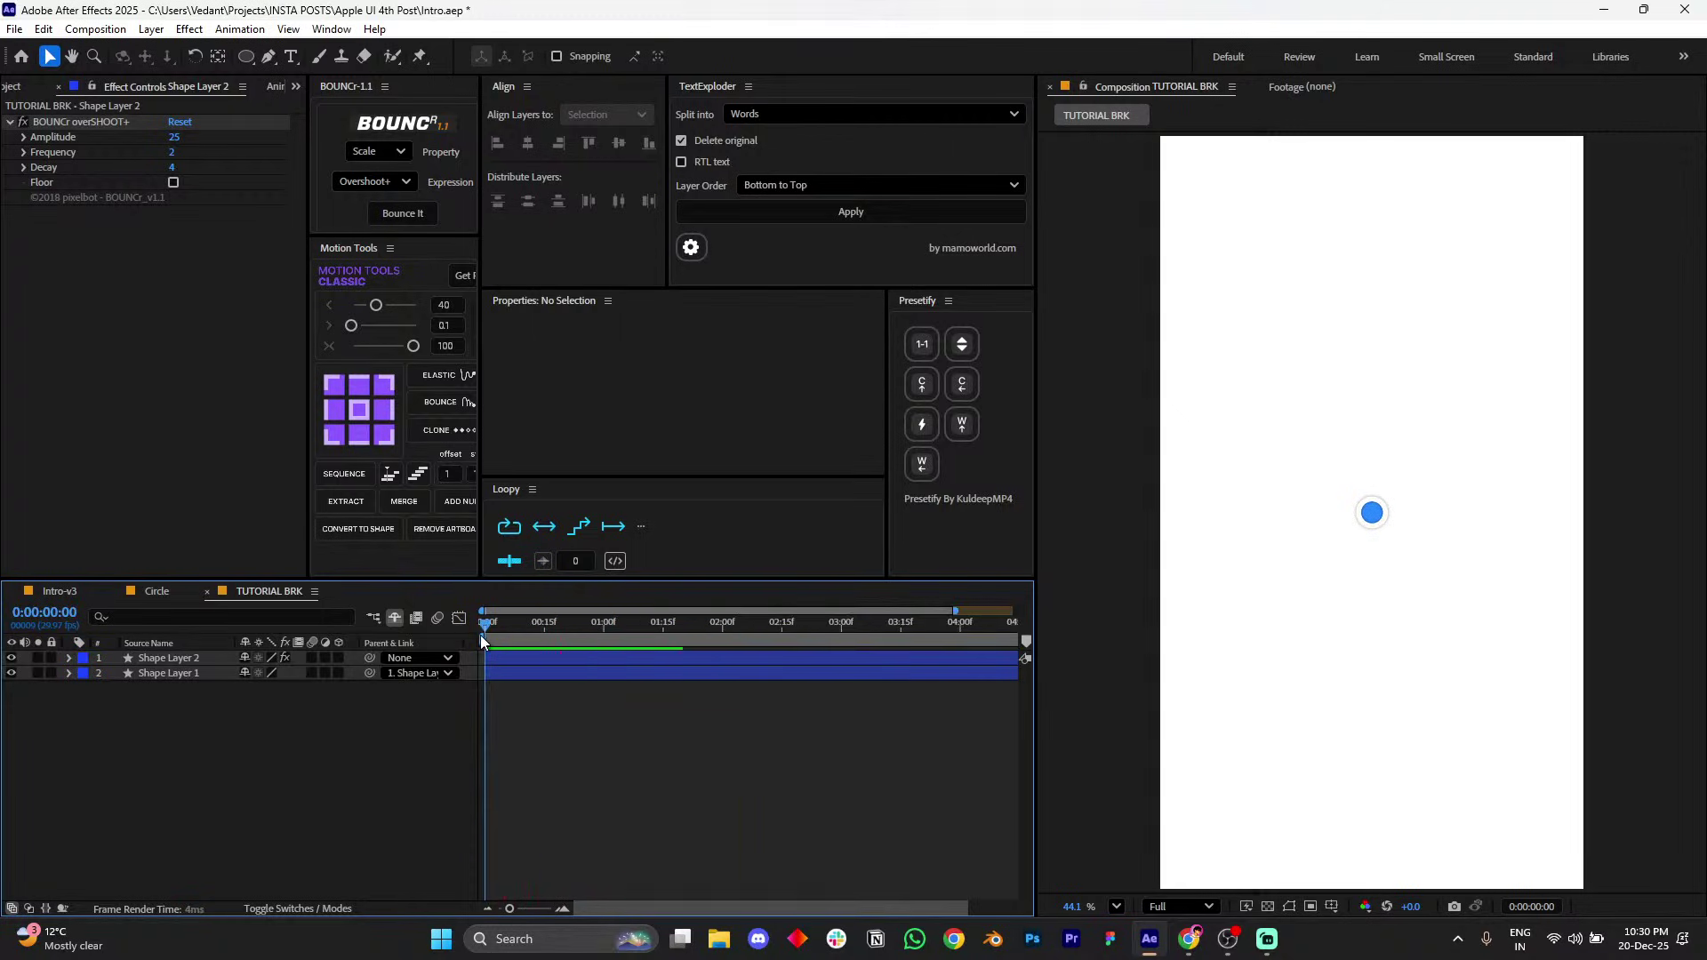
- Enlarge Shape Layer 2 at 0:00:00:26 to a Scale of about 119%
{"action": "left_click", "coordinate": [614, 663]}
{"action": "scroll", "coordinate": [1400, 523], "scroll_direction": "up", "scroll_amount": 3}
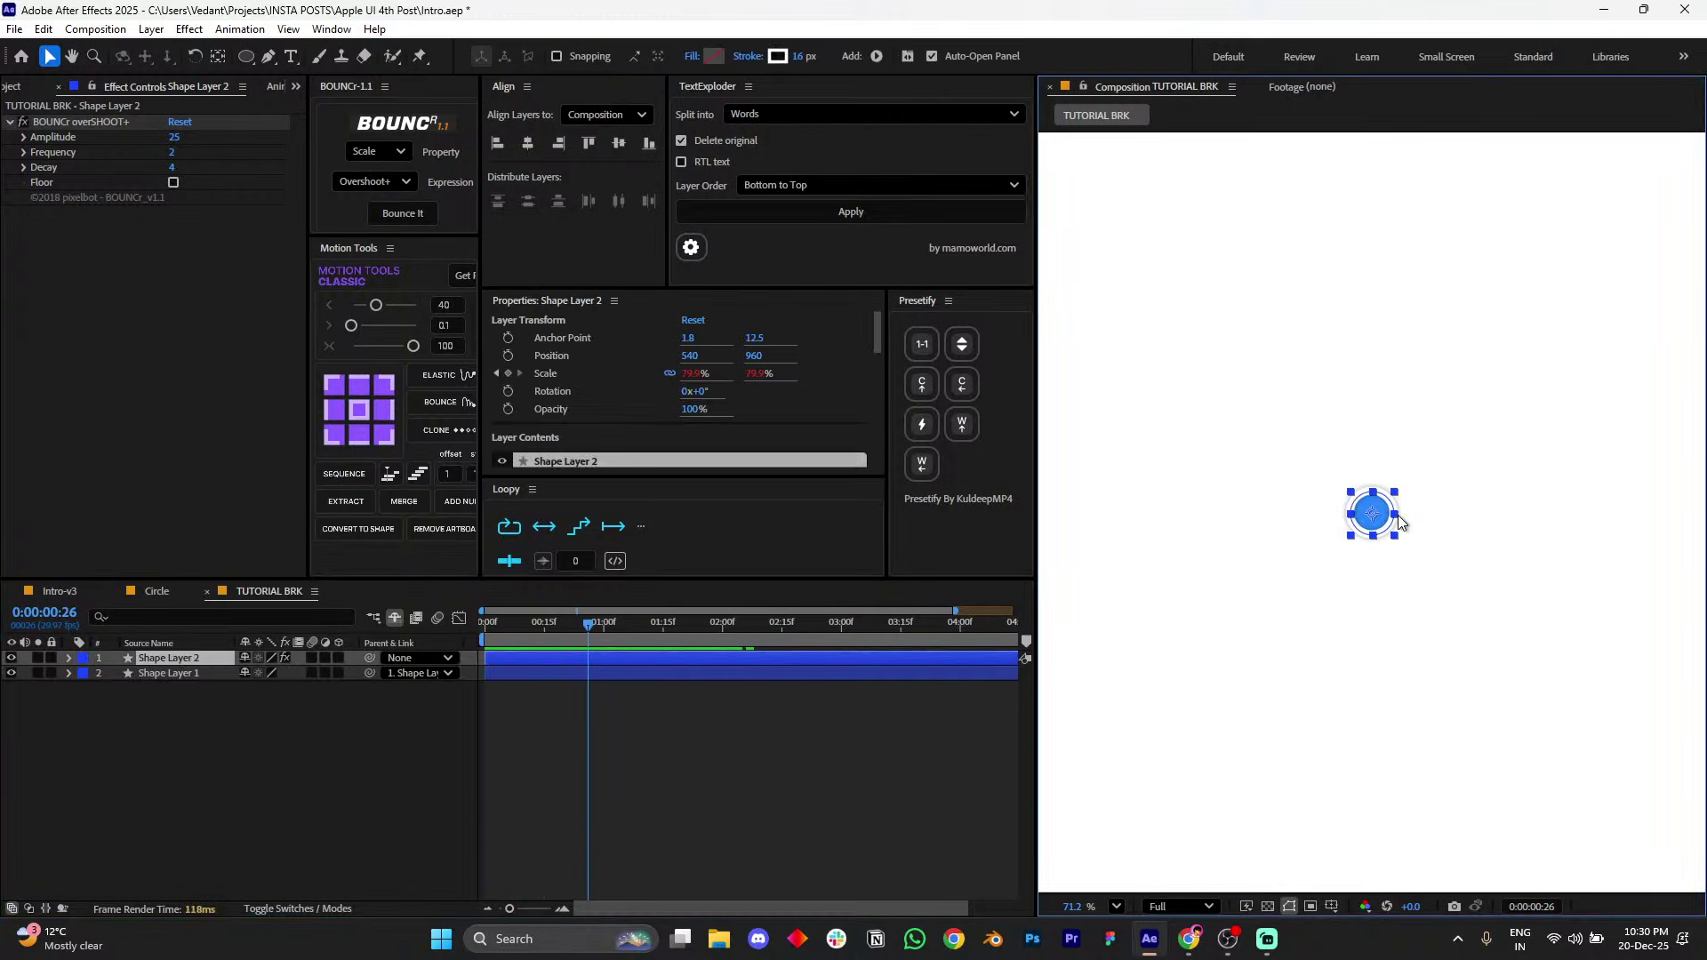
{"action": "left_click_drag", "start_coordinate": [1398, 516], "coordinate": [1397, 543]}
{"action": "left_click", "coordinate": [1117, 906]}
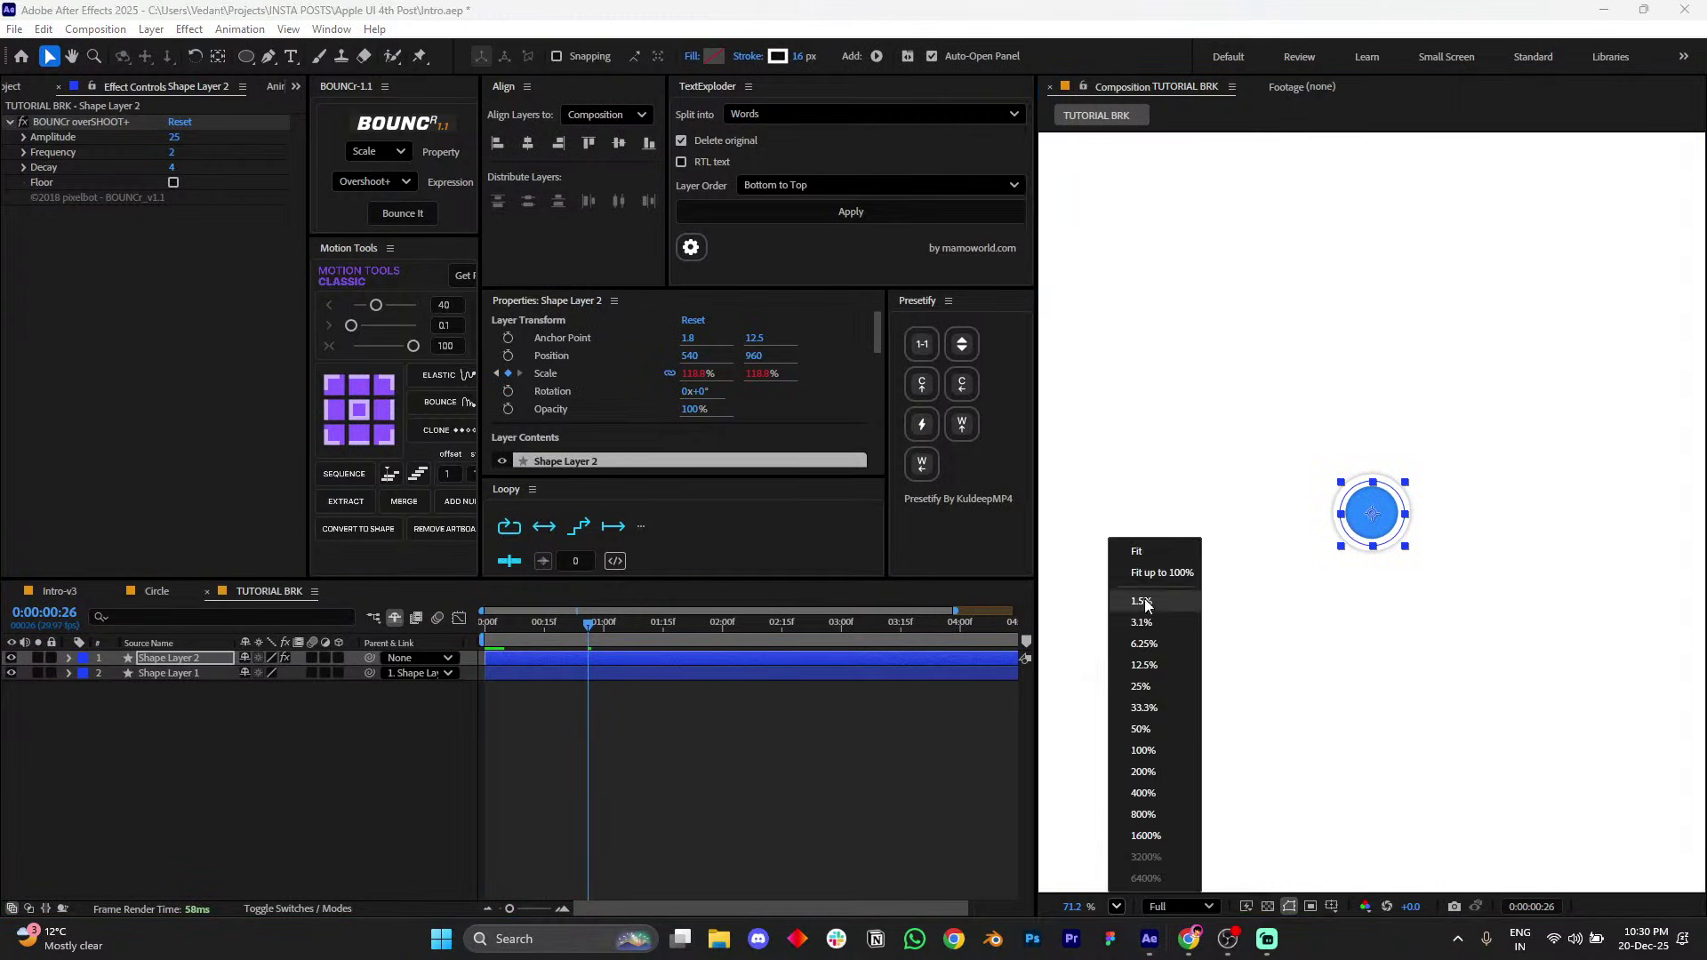
{"action": "left_click", "coordinate": [1144, 599]}
- Set the stroke width of Shape Layer 2 to 12.1 px
{"action": "left_click", "coordinate": [905, 791]}
{"action": "scroll", "coordinate": [1347, 606], "scroll_direction": "up", "scroll_amount": 1}
{"action": "left_click", "coordinate": [859, 659]}
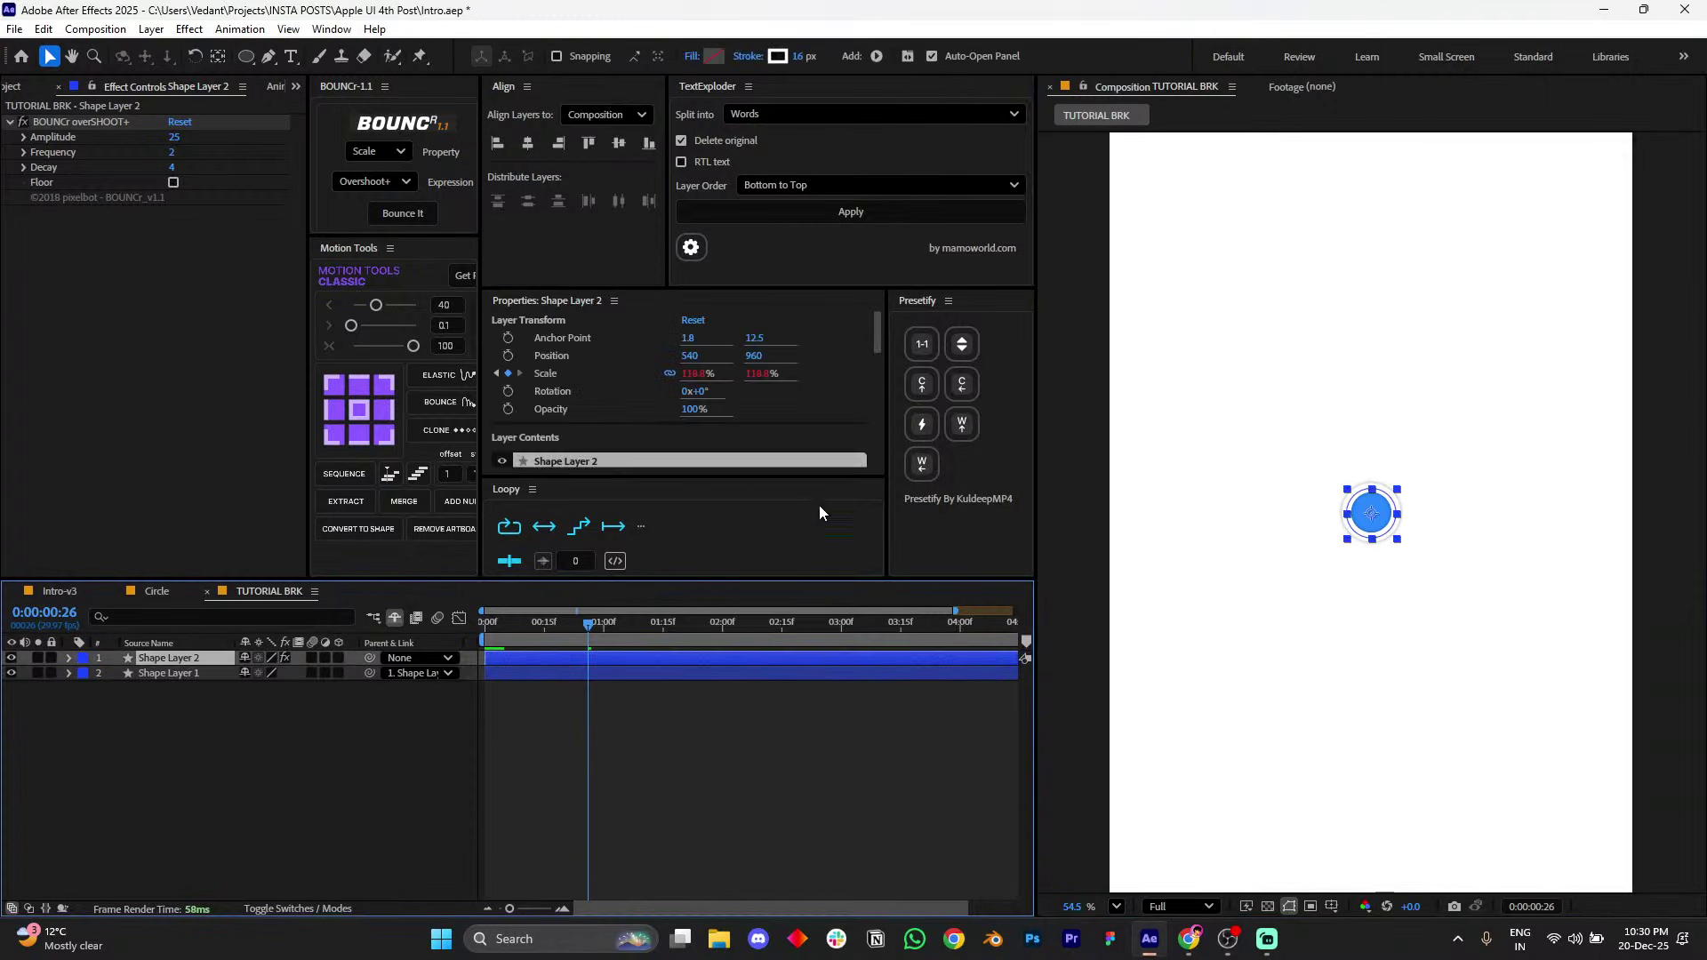
{"action": "left_click", "coordinate": [874, 721]}
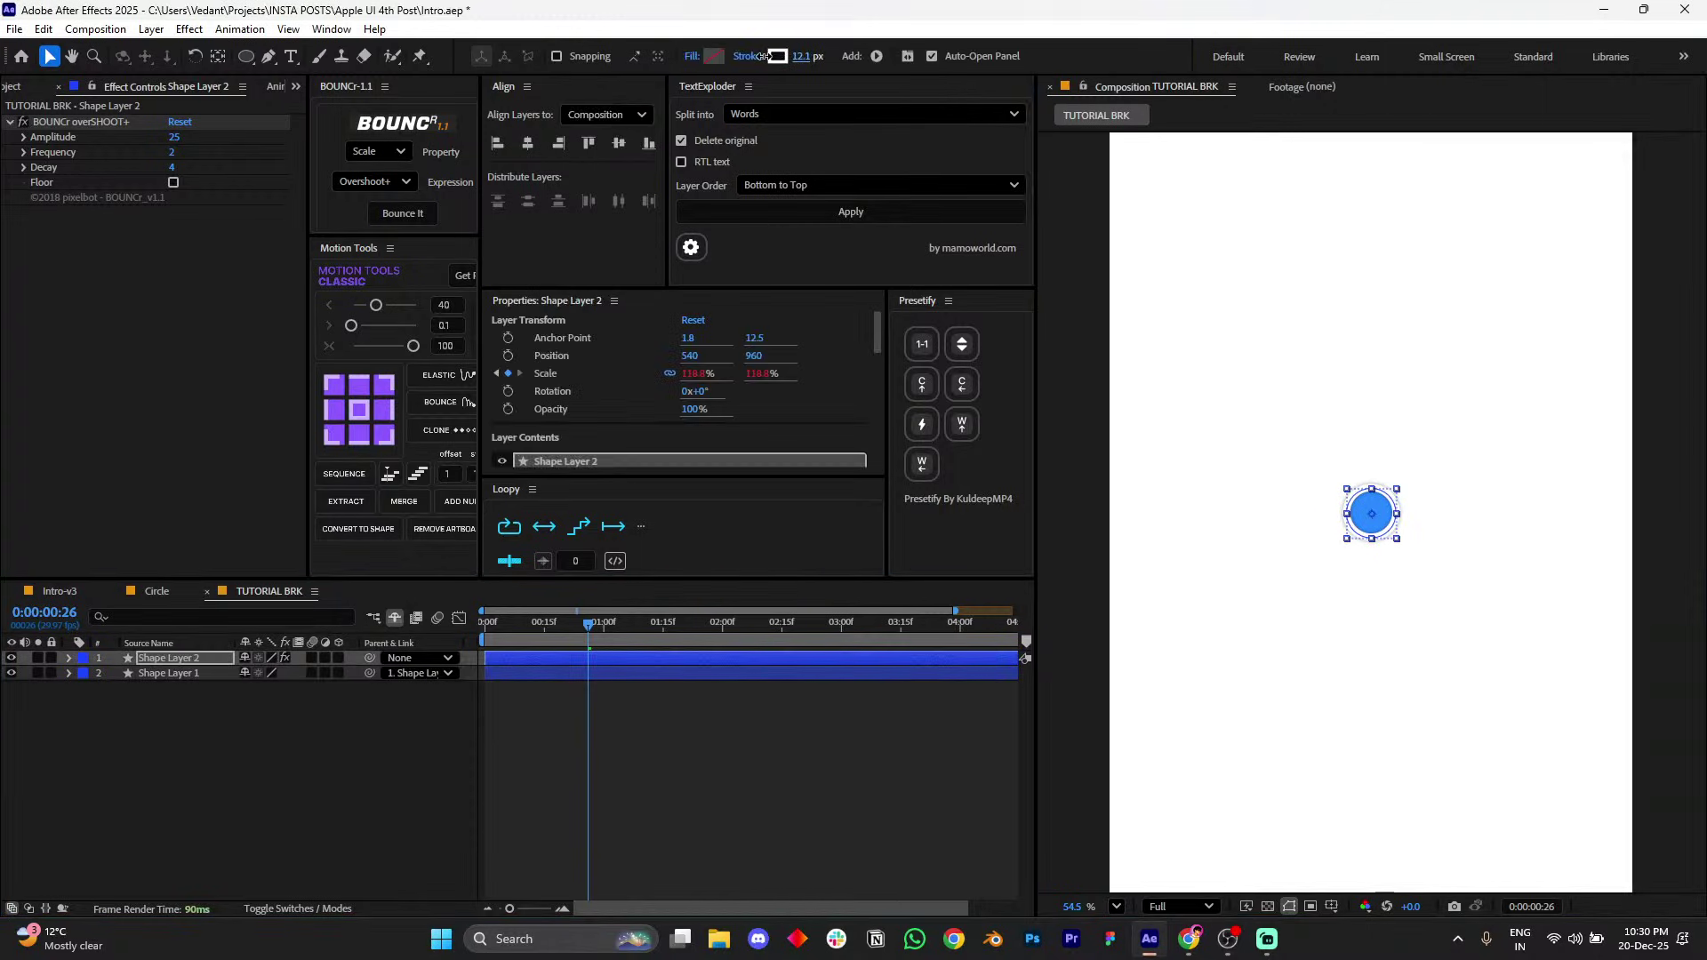
- Move Shape Layer 2's 119% Scale keyframe to 0:00:00:04, replacing the keyframe there, and preview the animation from the start
{"action": "left_click", "coordinate": [746, 657]}
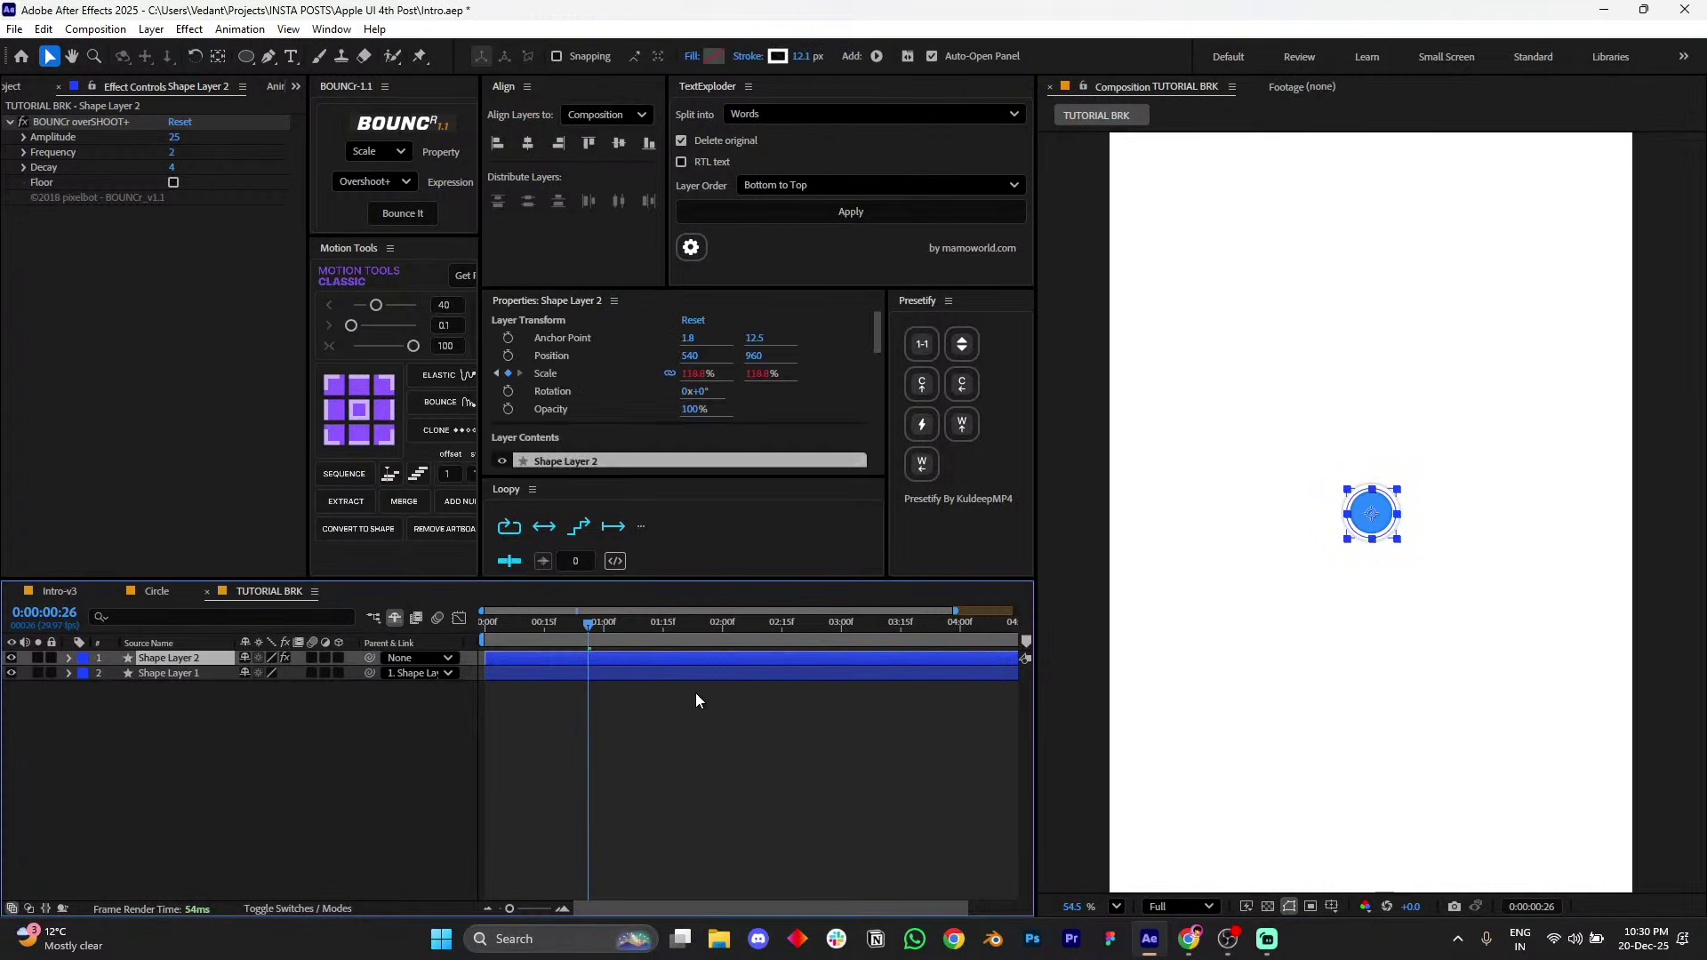
{"action": "key", "text": "s"}
{"action": "left_click", "coordinate": [501, 673]}
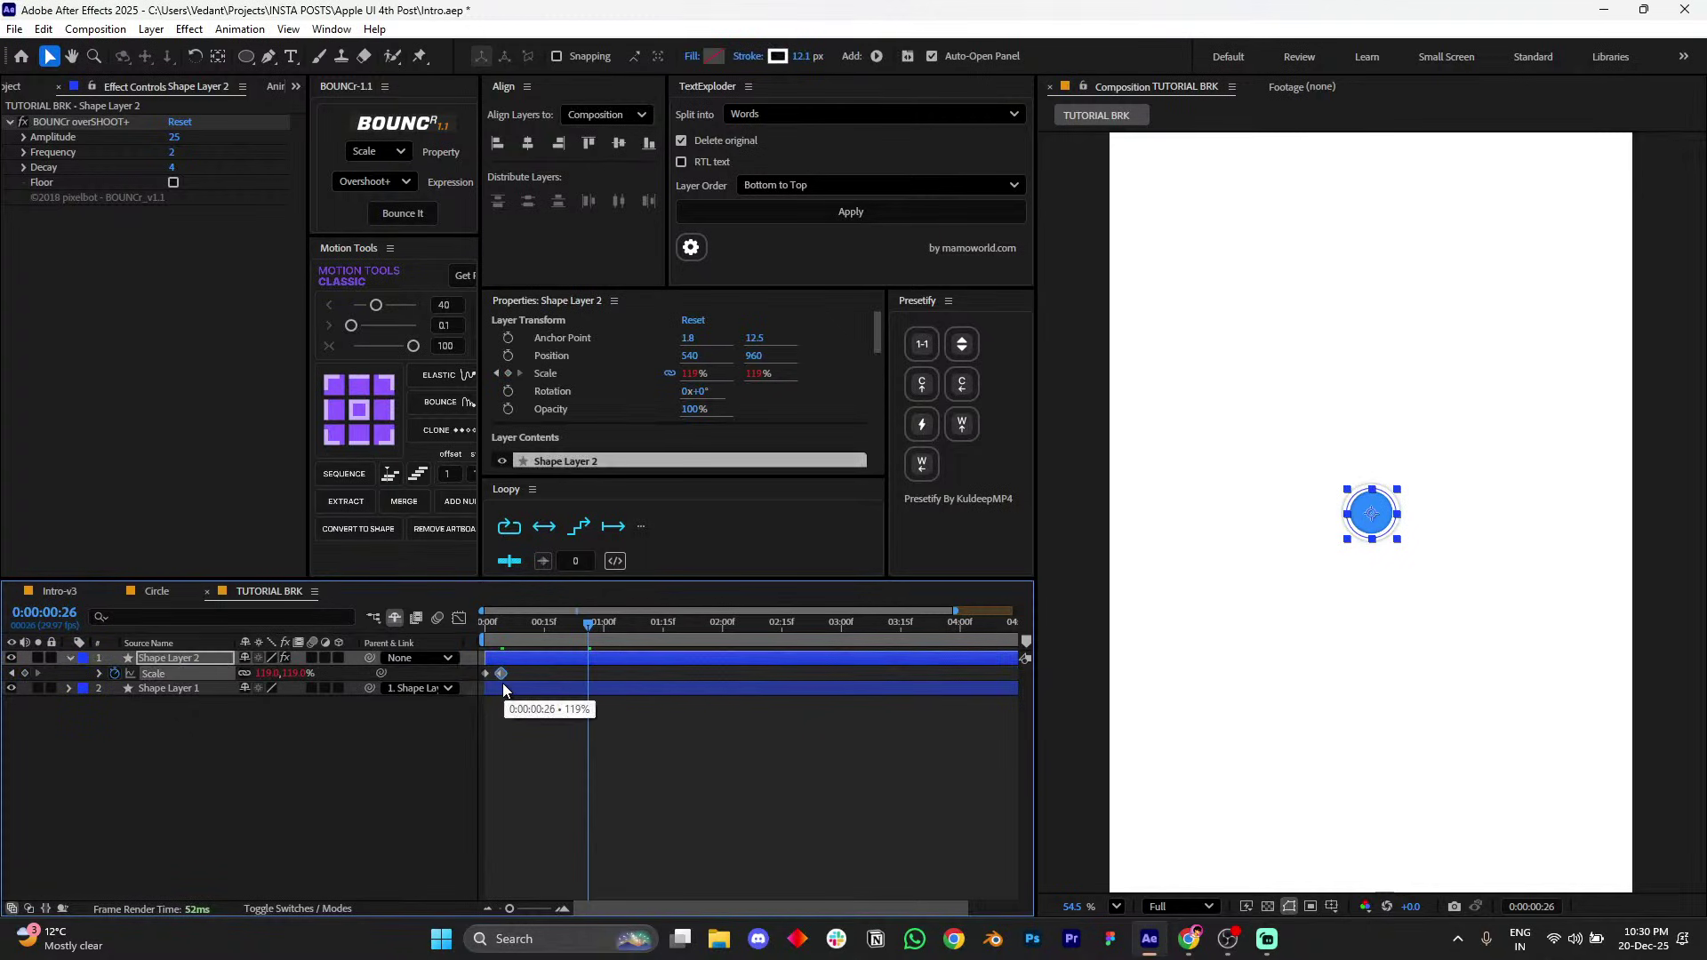
{"action": "key", "text": "Home"}
{"action": "key", "text": "space"}
{"action": "left_click", "coordinate": [665, 765]}
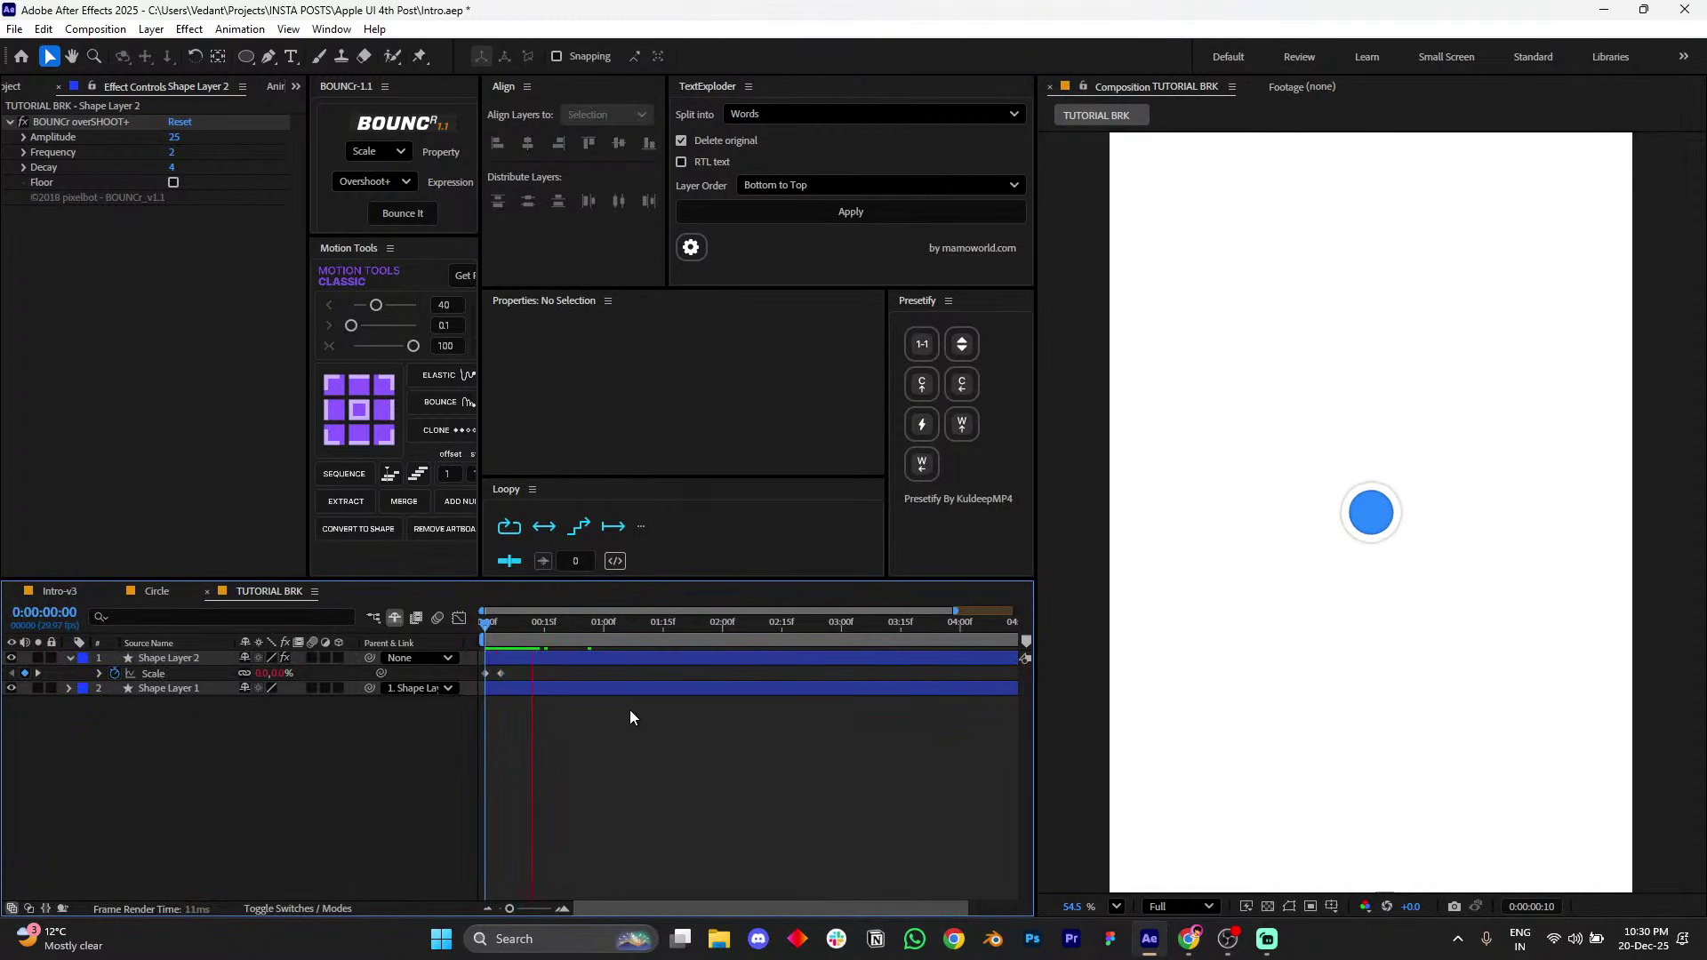
{"action": "key", "text": "space"}
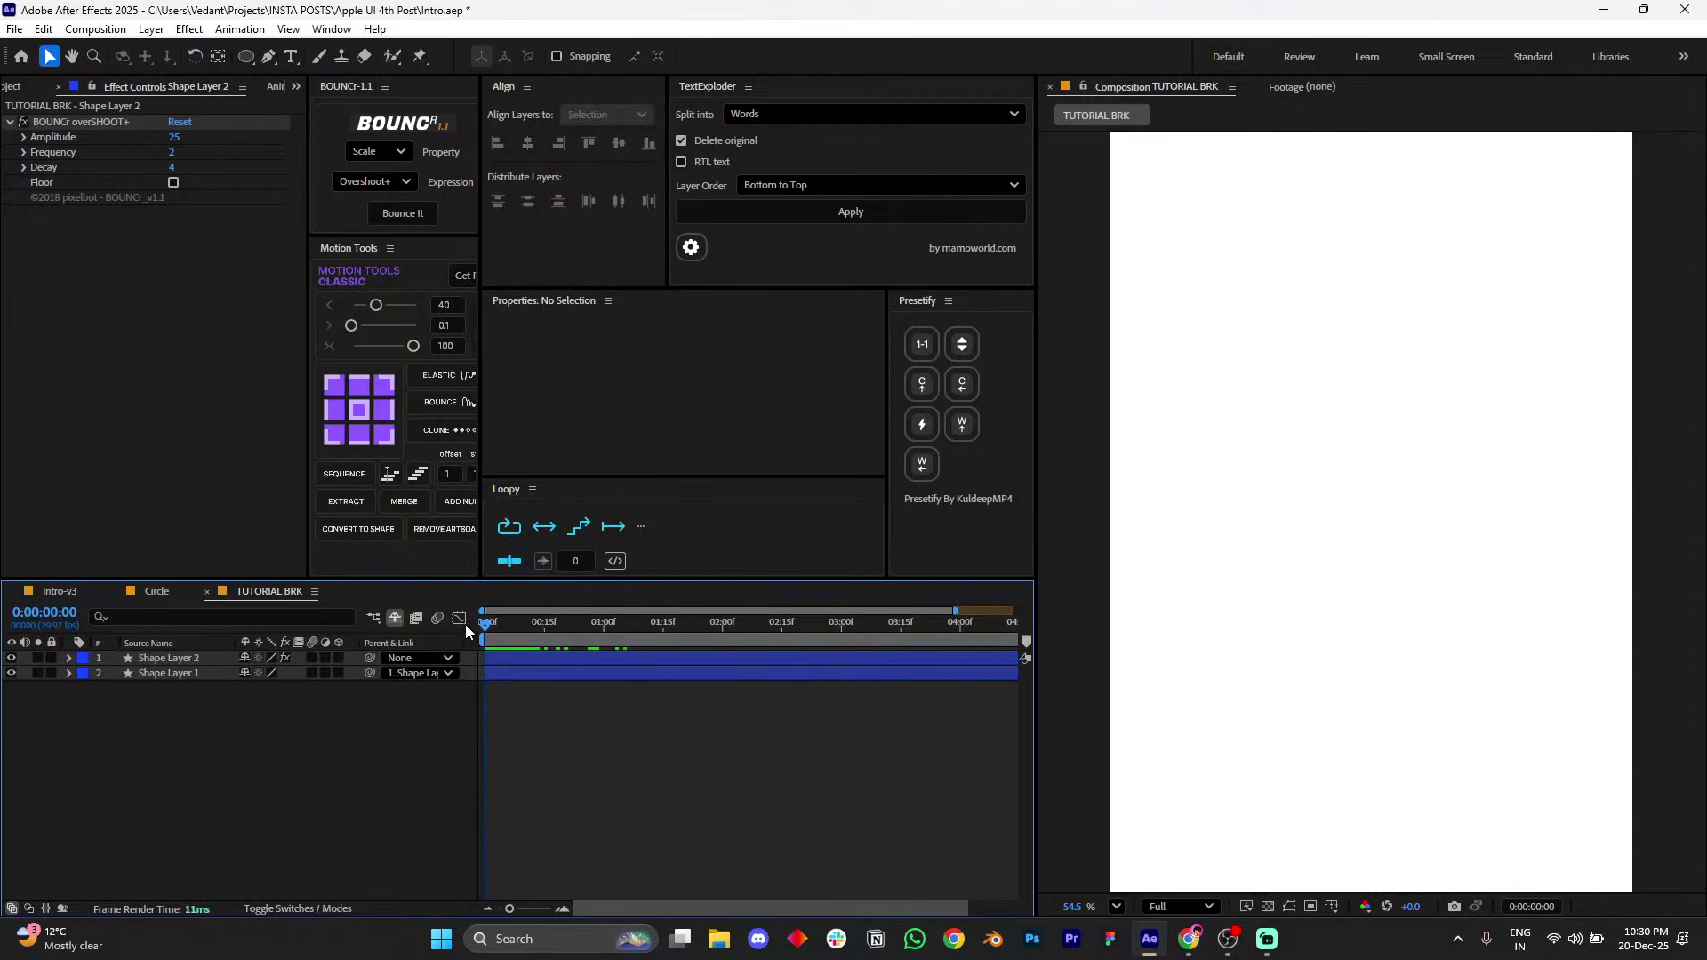
- Close the Circle timeline and examine the Radio wave and Green circle layers in Intro-v3 at 0:00:00:19, toggling Green circle's visibility
{"action": "left_click", "coordinate": [121, 591]}
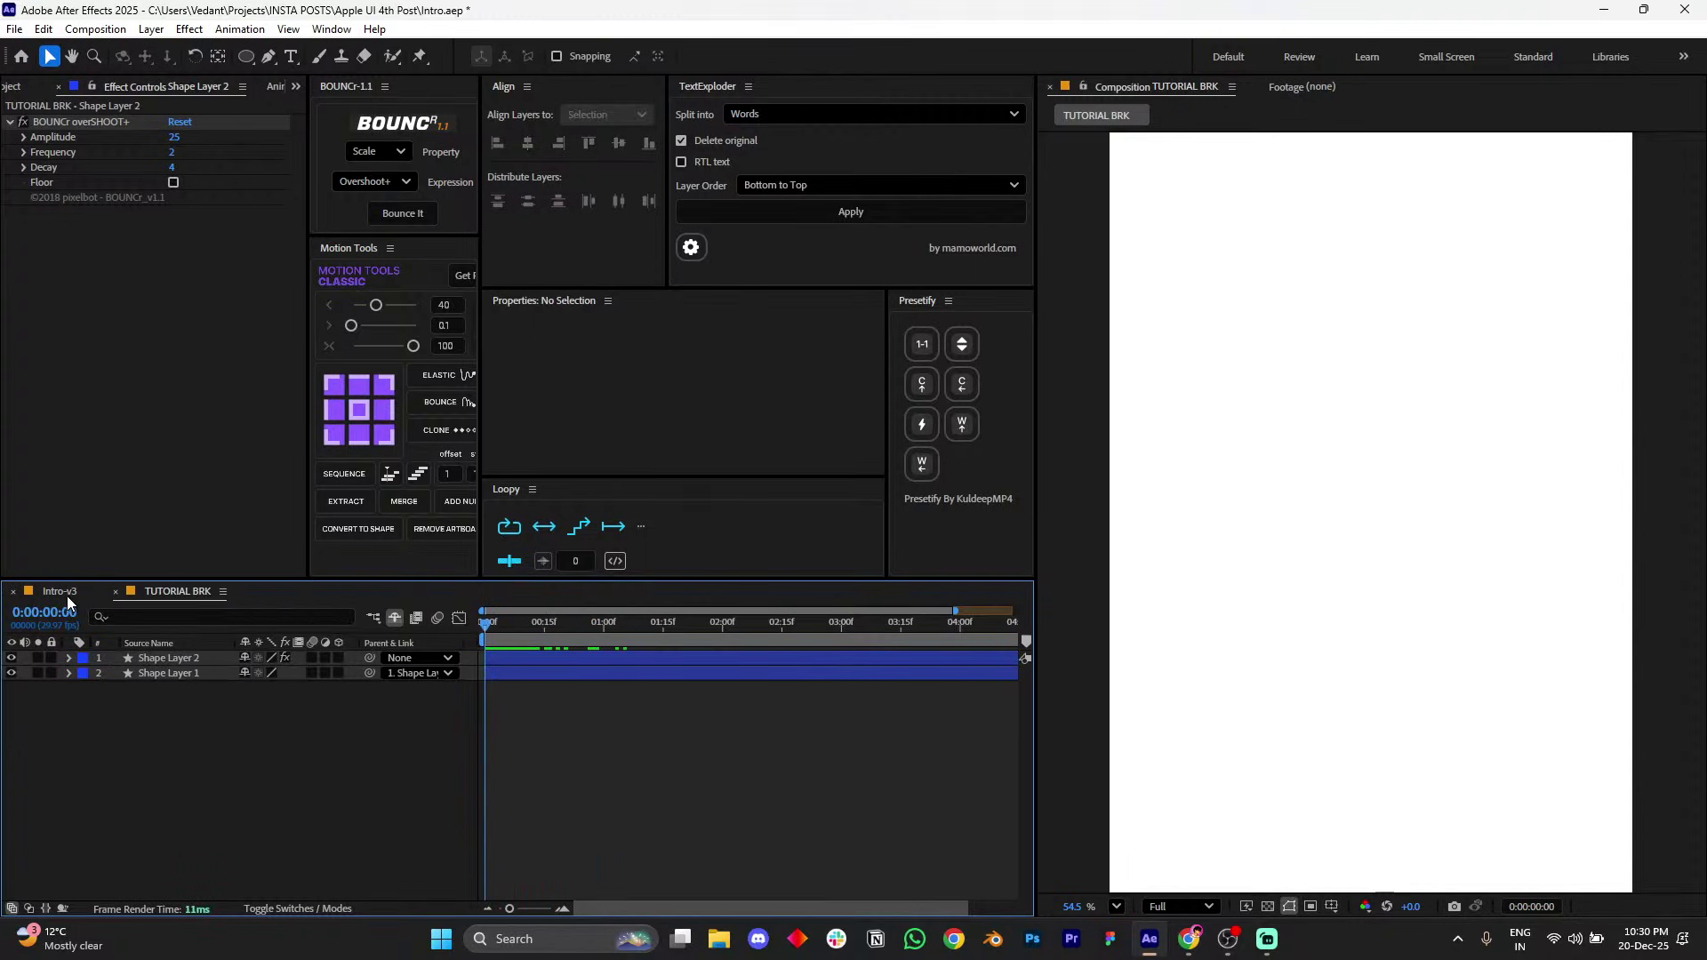
{"action": "left_click", "coordinate": [64, 593]}
{"action": "left_click", "coordinate": [564, 622]}
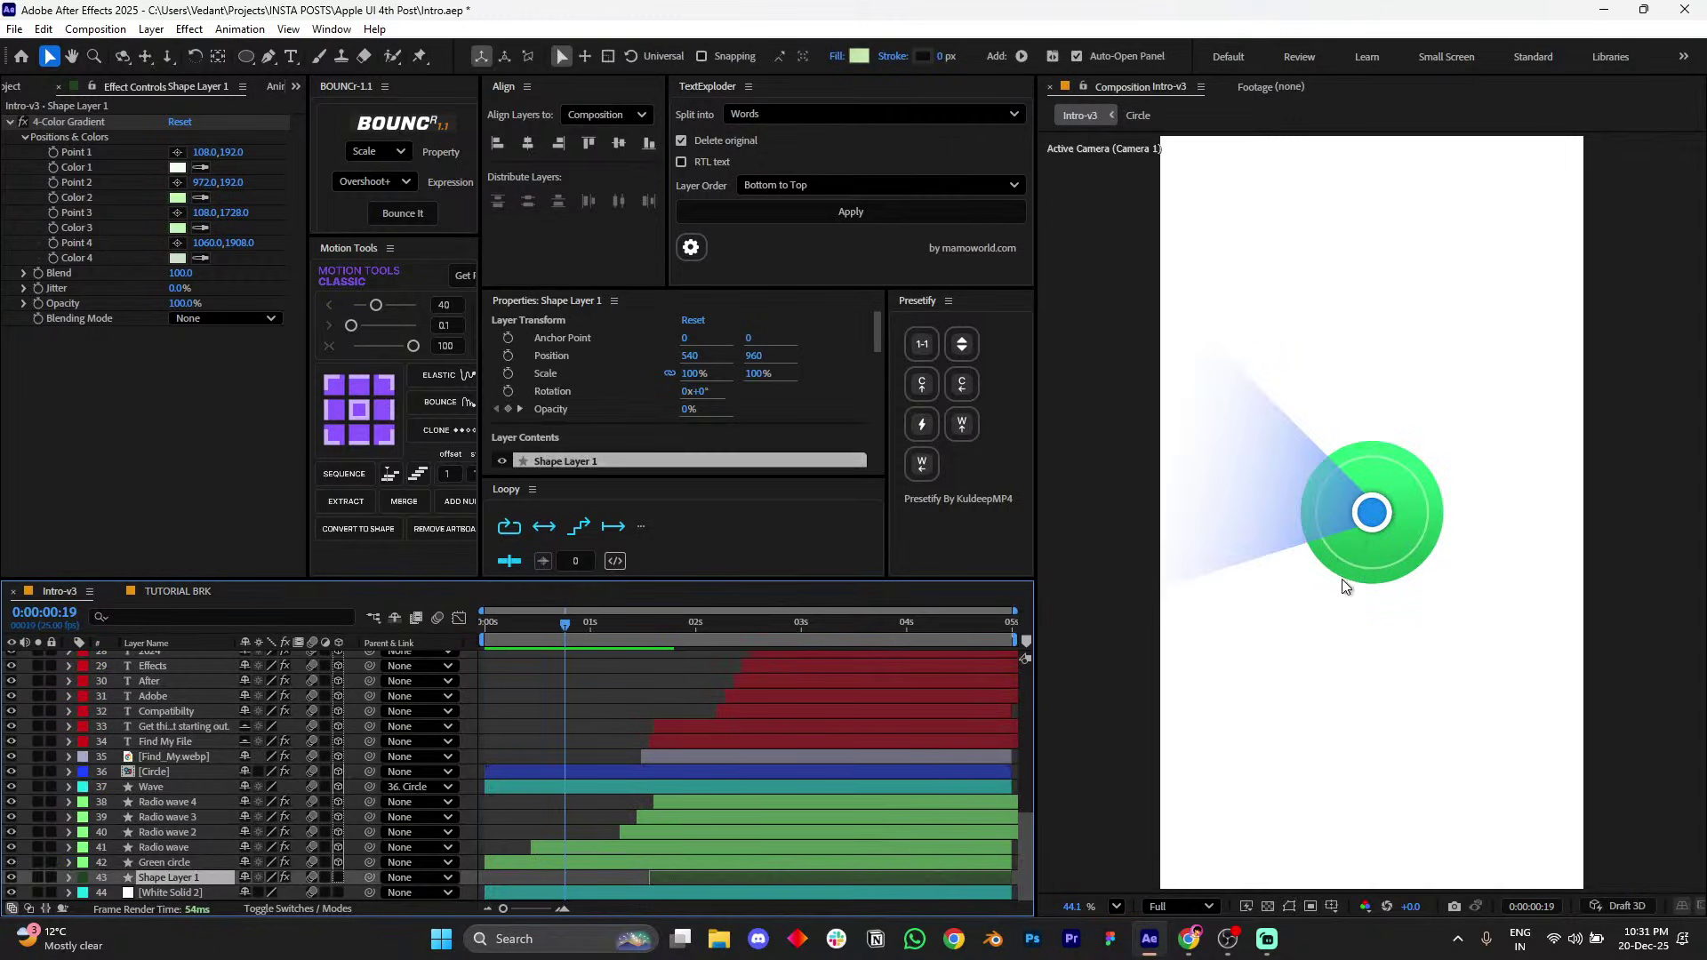
{"action": "left_click", "coordinate": [572, 861]}
{"action": "left_click", "coordinate": [585, 846]}
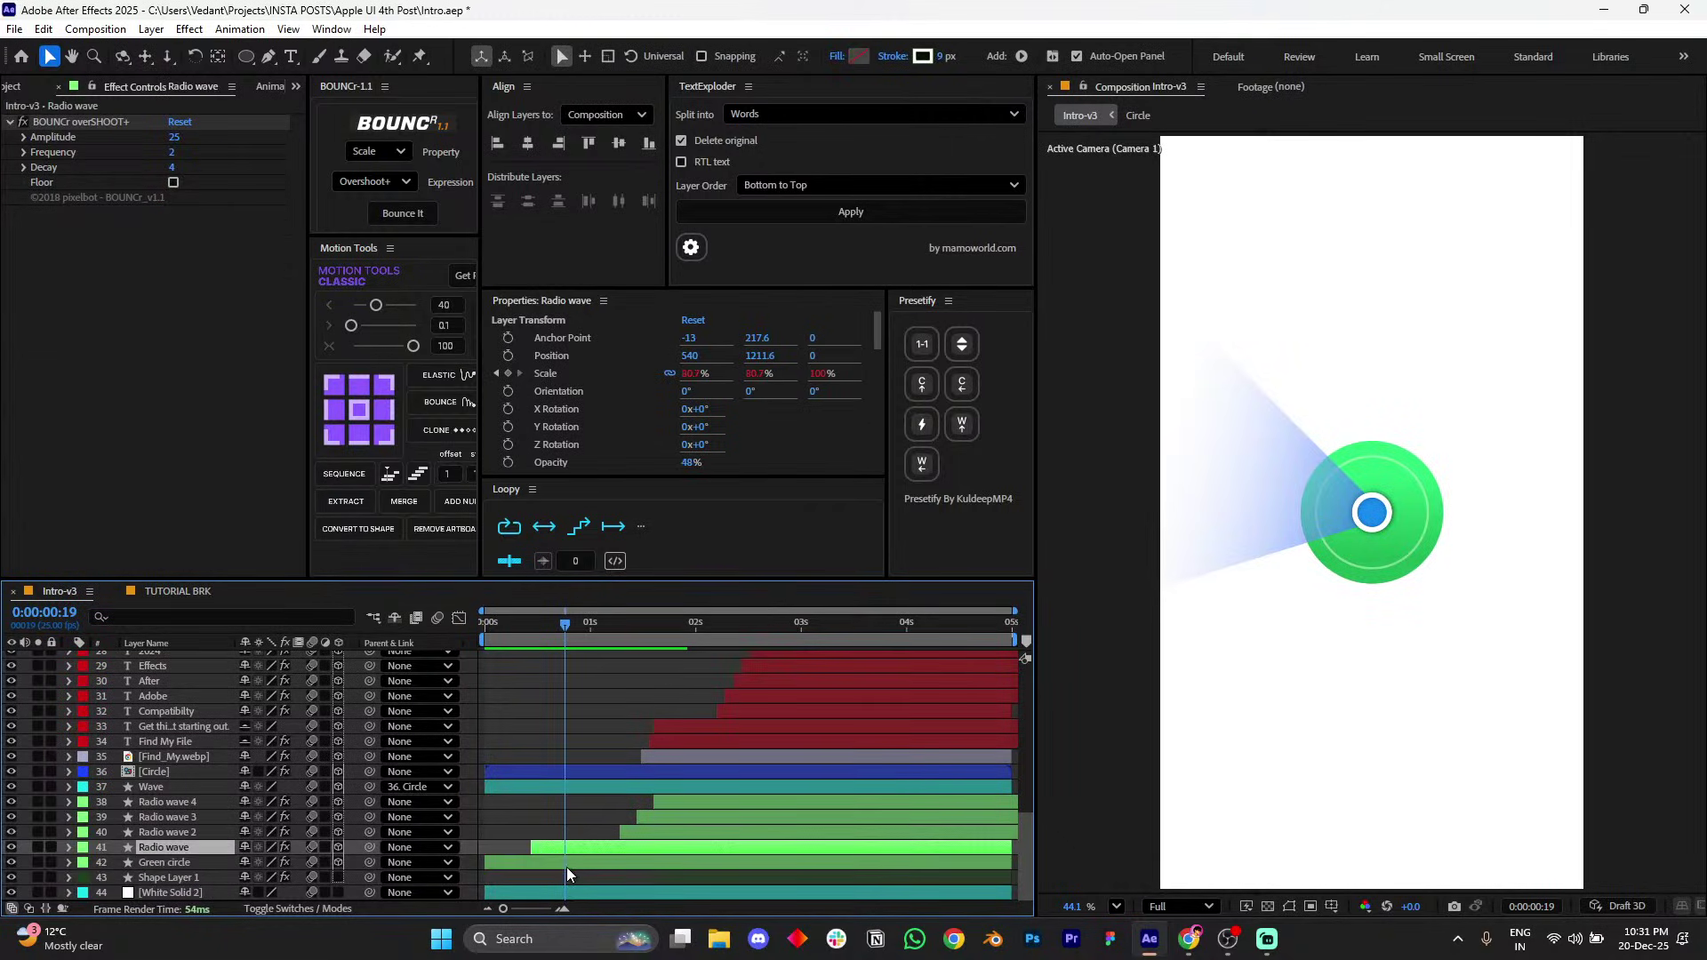
{"action": "left_click", "coordinate": [567, 863]}
{"action": "left_click", "coordinate": [1313, 913]}
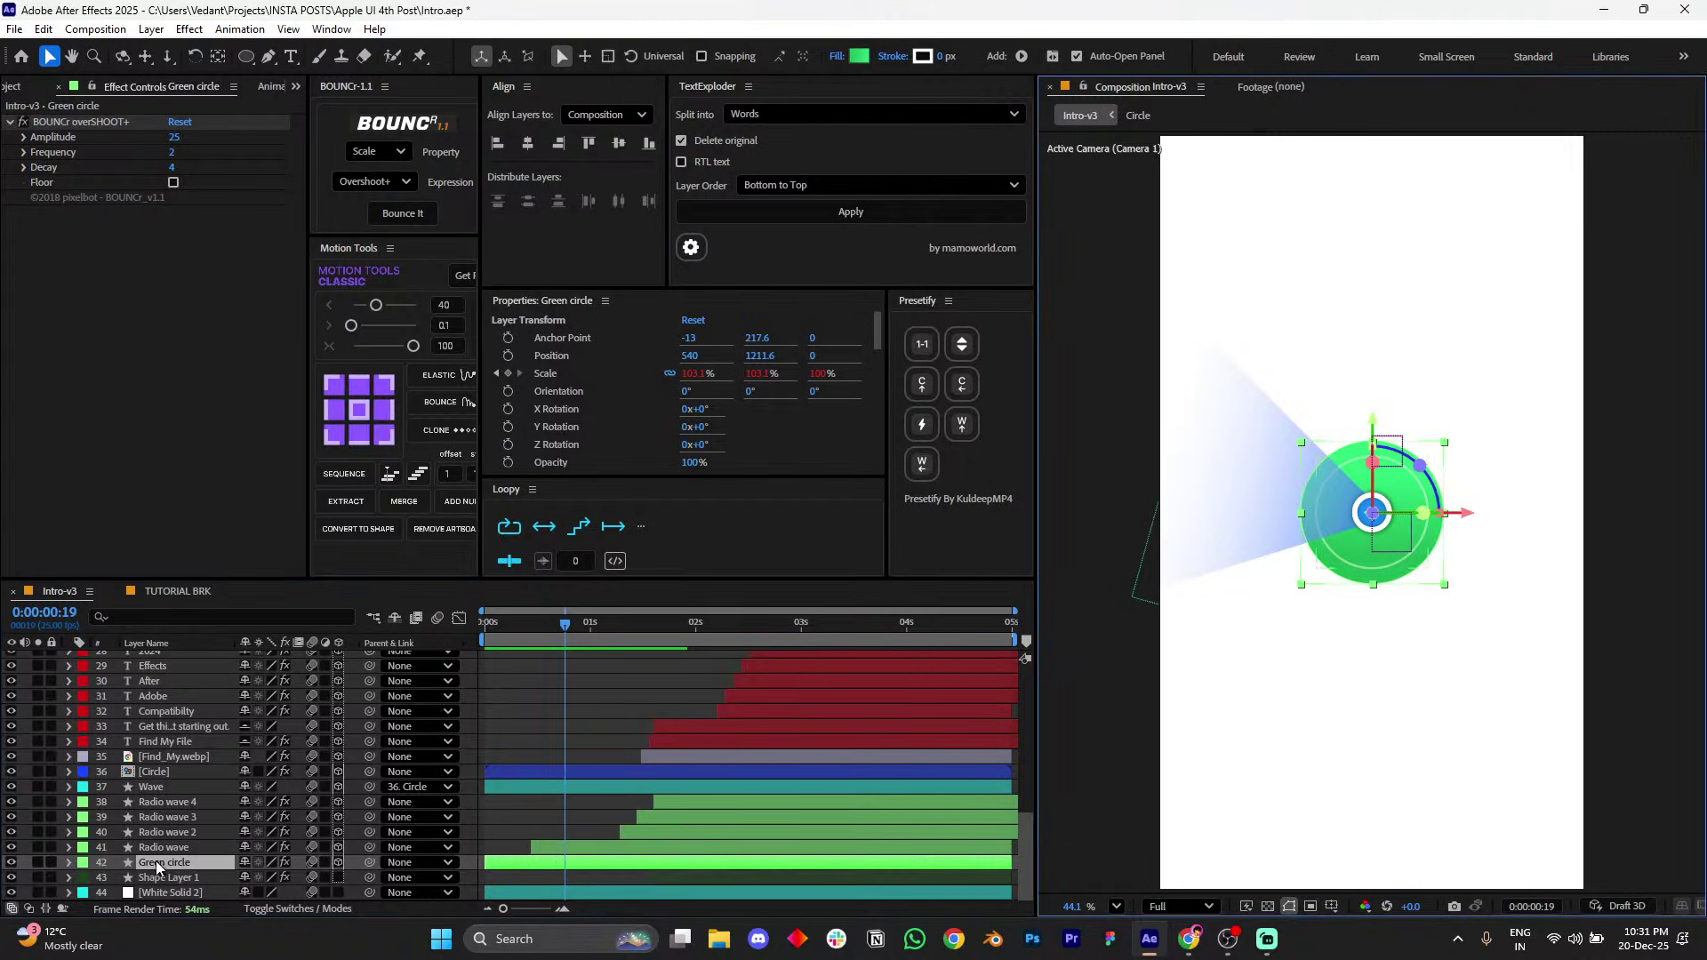
{"action": "left_click", "coordinate": [10, 862]}
{"action": "left_click", "coordinate": [11, 863]}
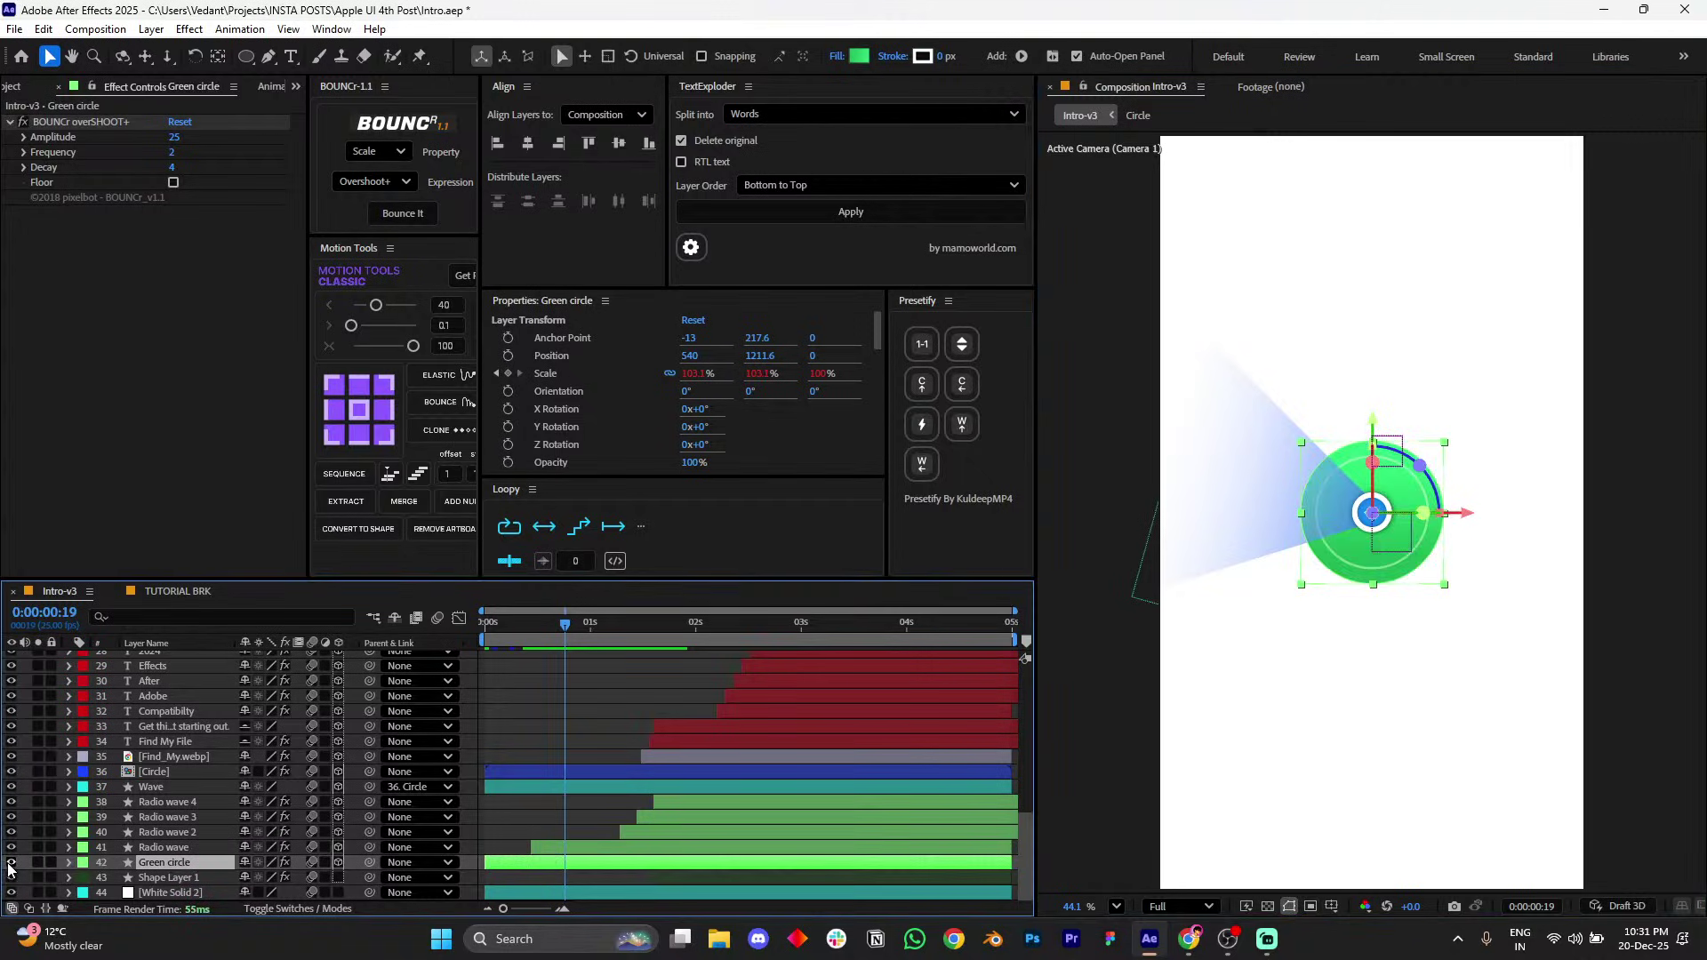
{"action": "left_click", "coordinate": [544, 847]}
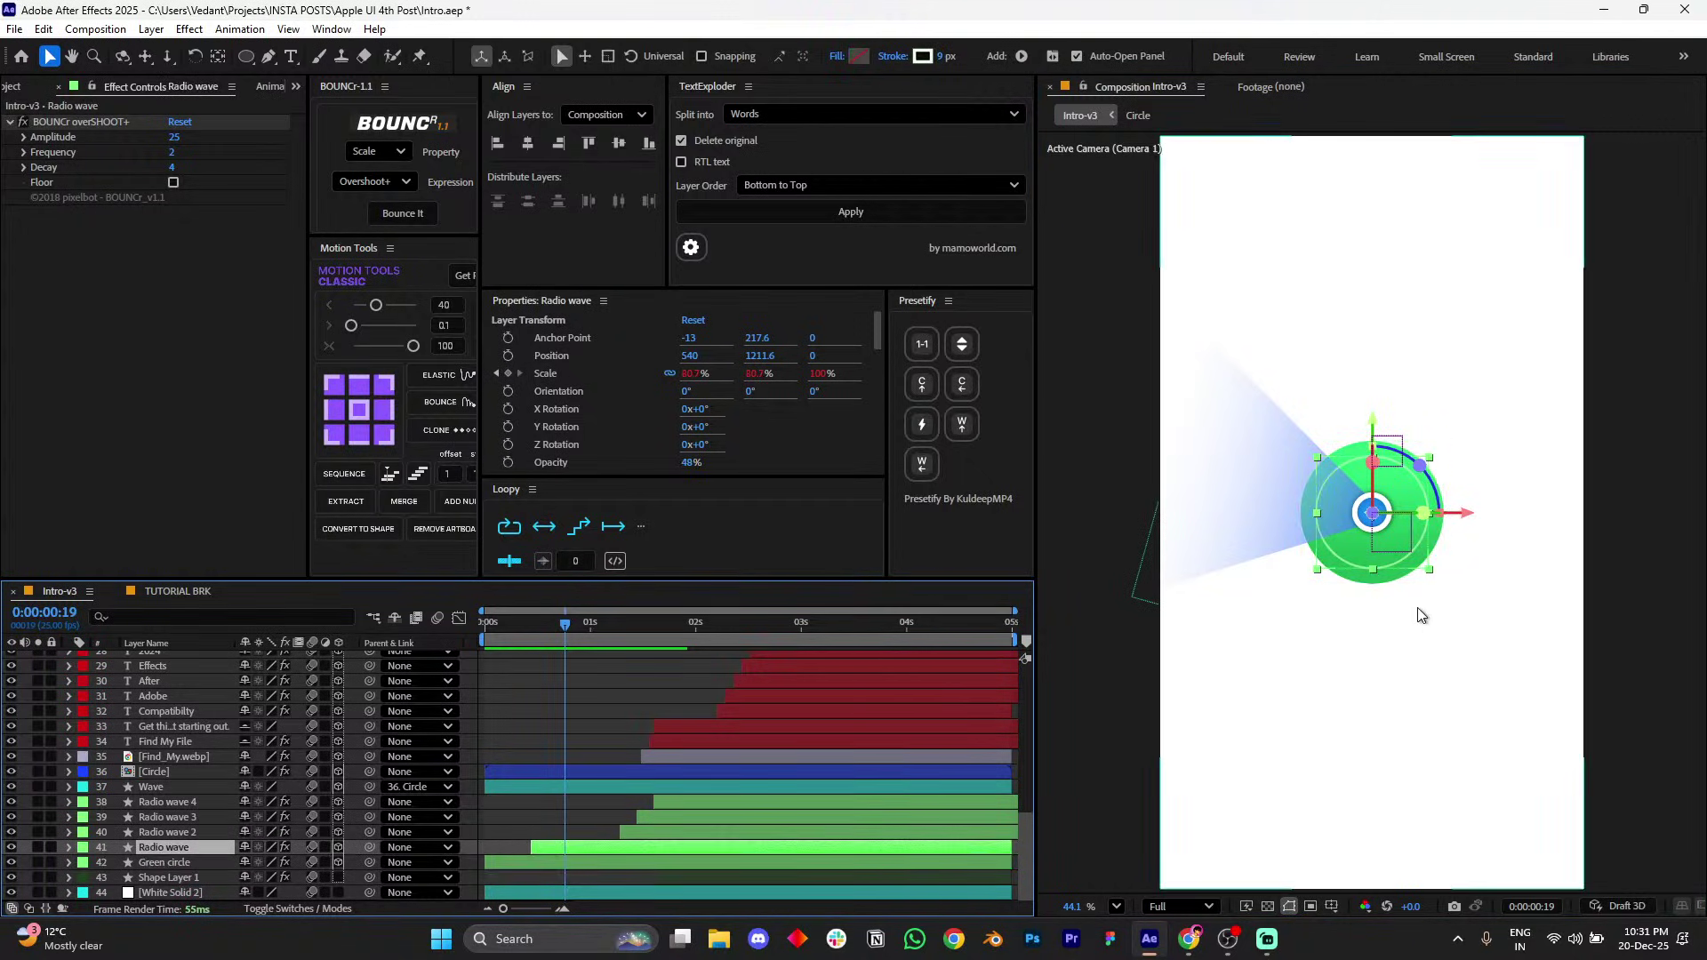
- Toggle the Radio wave layer's visibility in Intro-v3 to see its role, and return to the TUTORIAL BRK composition
{"action": "left_click", "coordinate": [11, 847]}
{"action": "left_click", "coordinate": [12, 848]}
{"action": "left_click", "coordinate": [590, 702]}
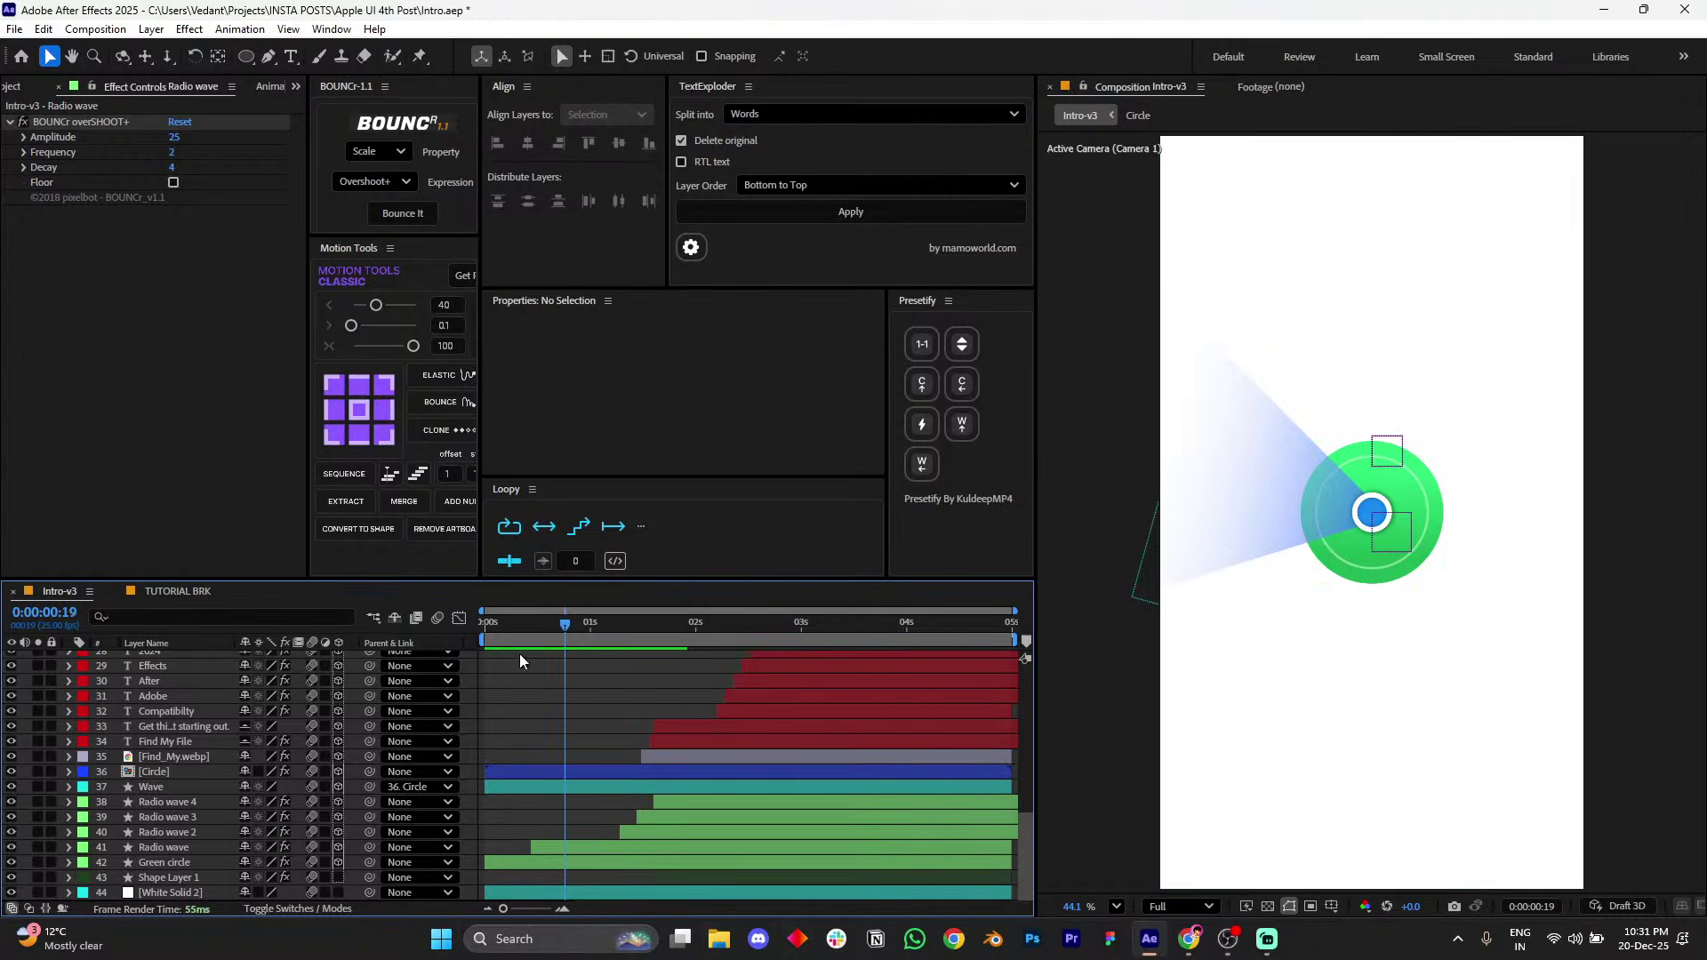
{"action": "left_click", "coordinate": [183, 591]}
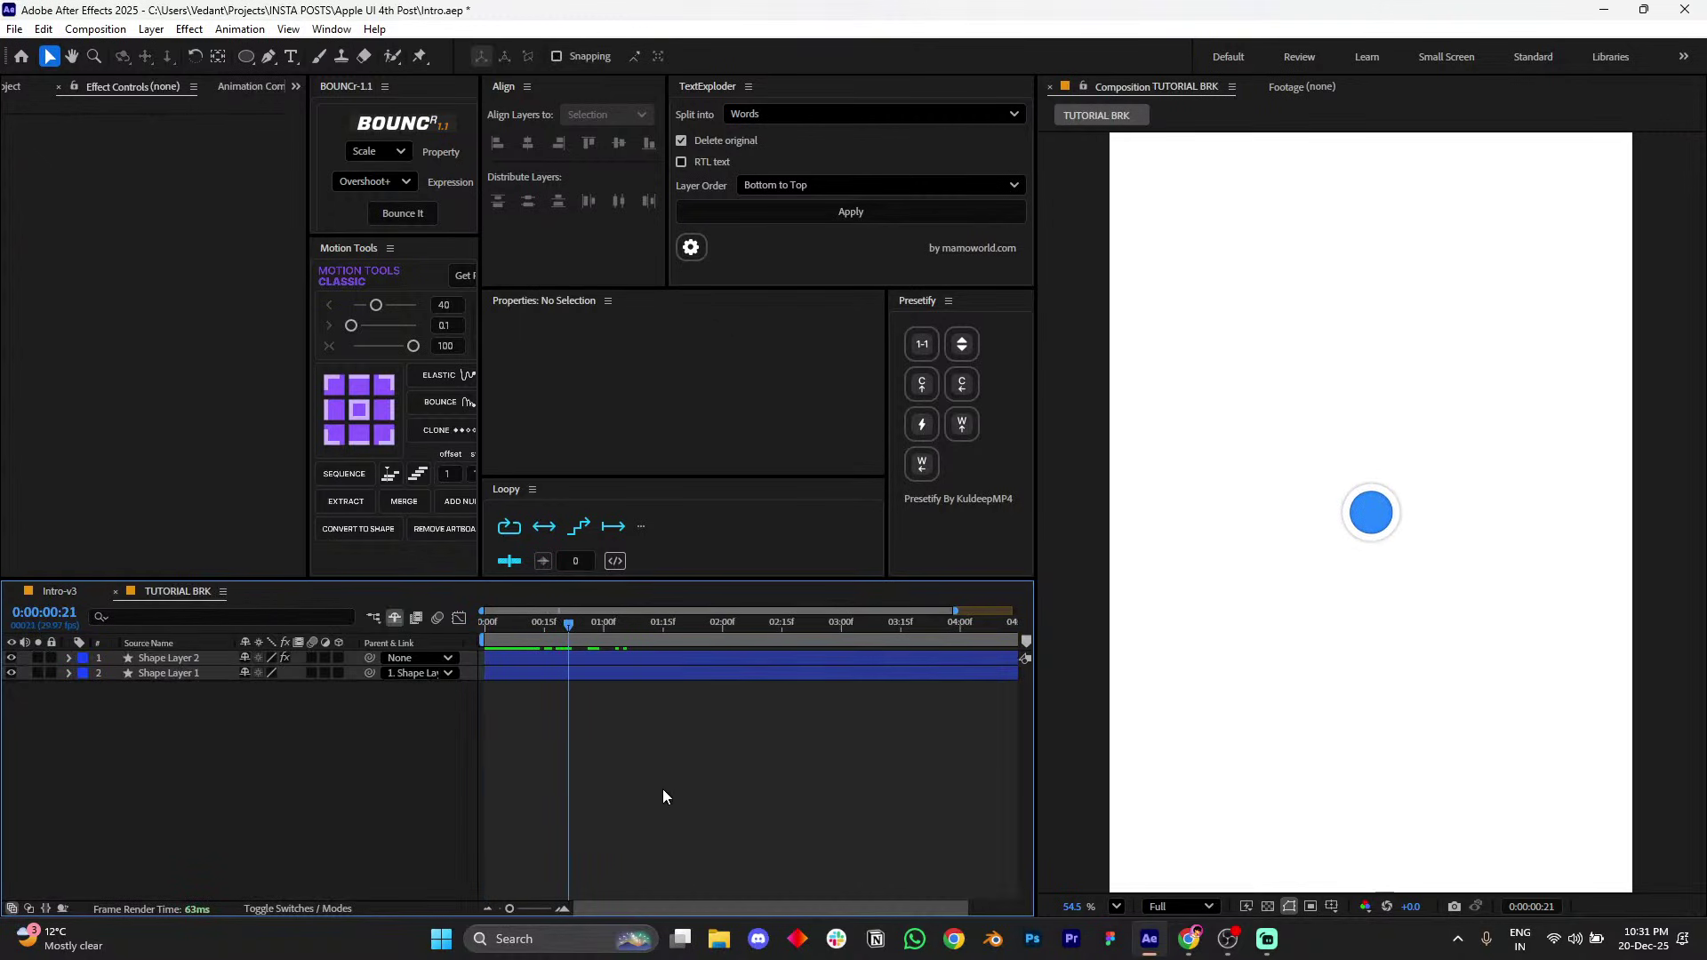
- Set up the Ellipse tool with a linear gradient fill and a stroke width of 0 px, with no layer selected
{"action": "left_click", "coordinate": [247, 56]}
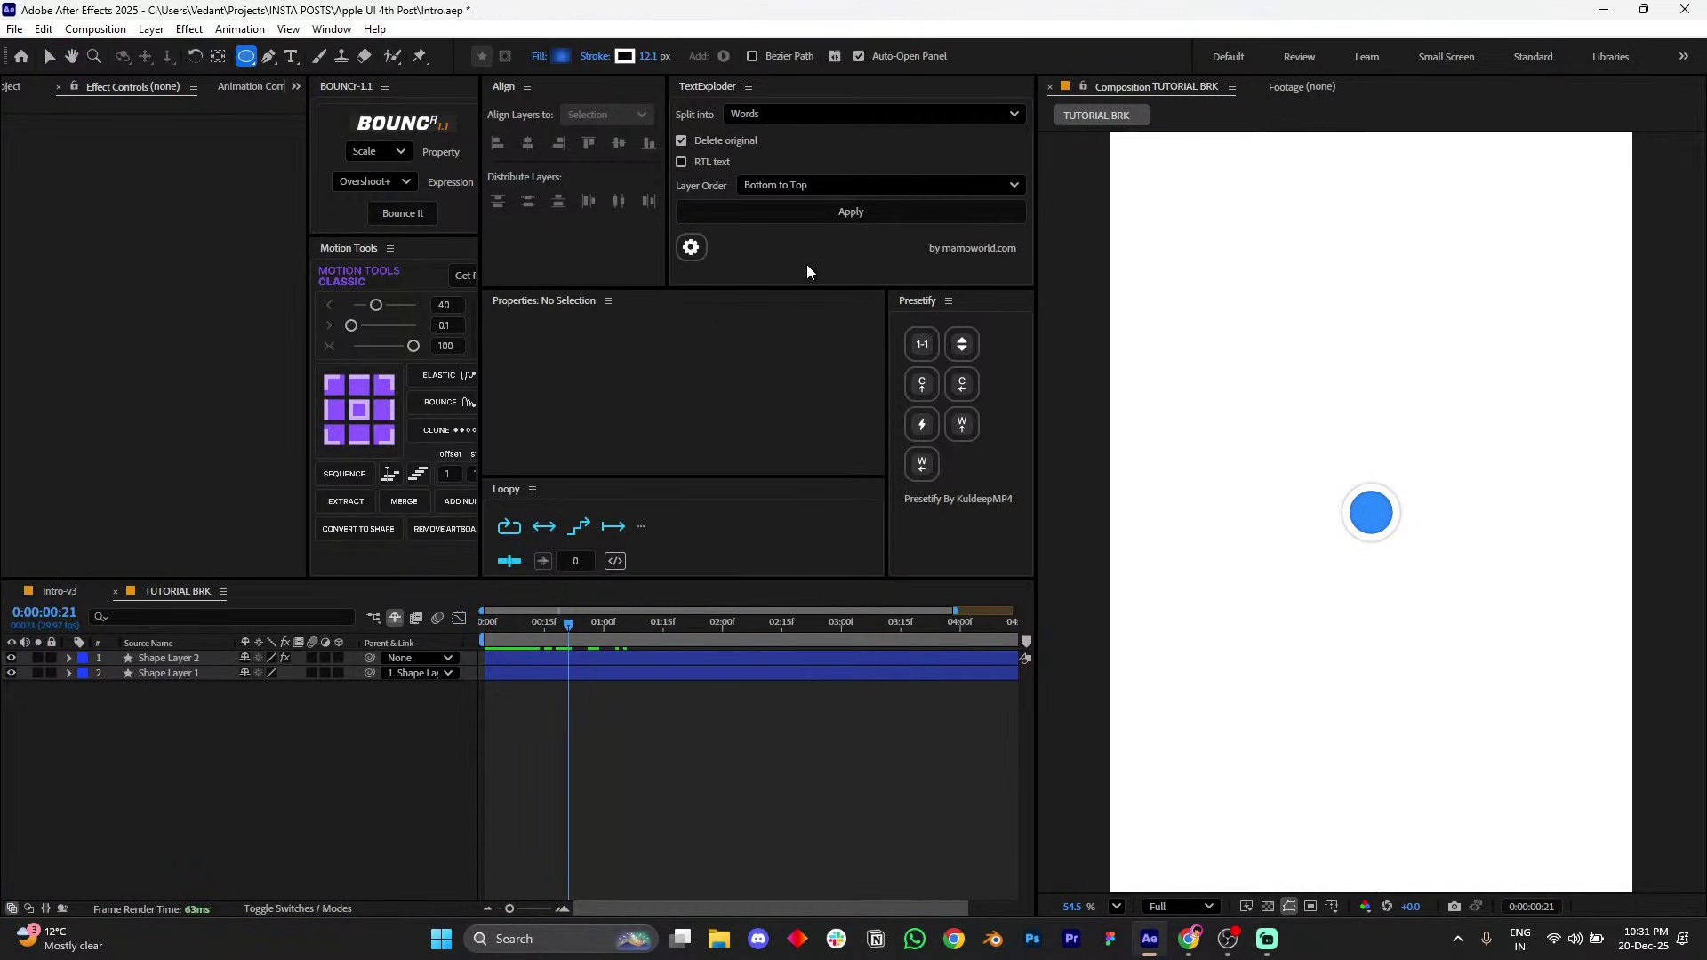
{"action": "left_click", "coordinate": [560, 56]}
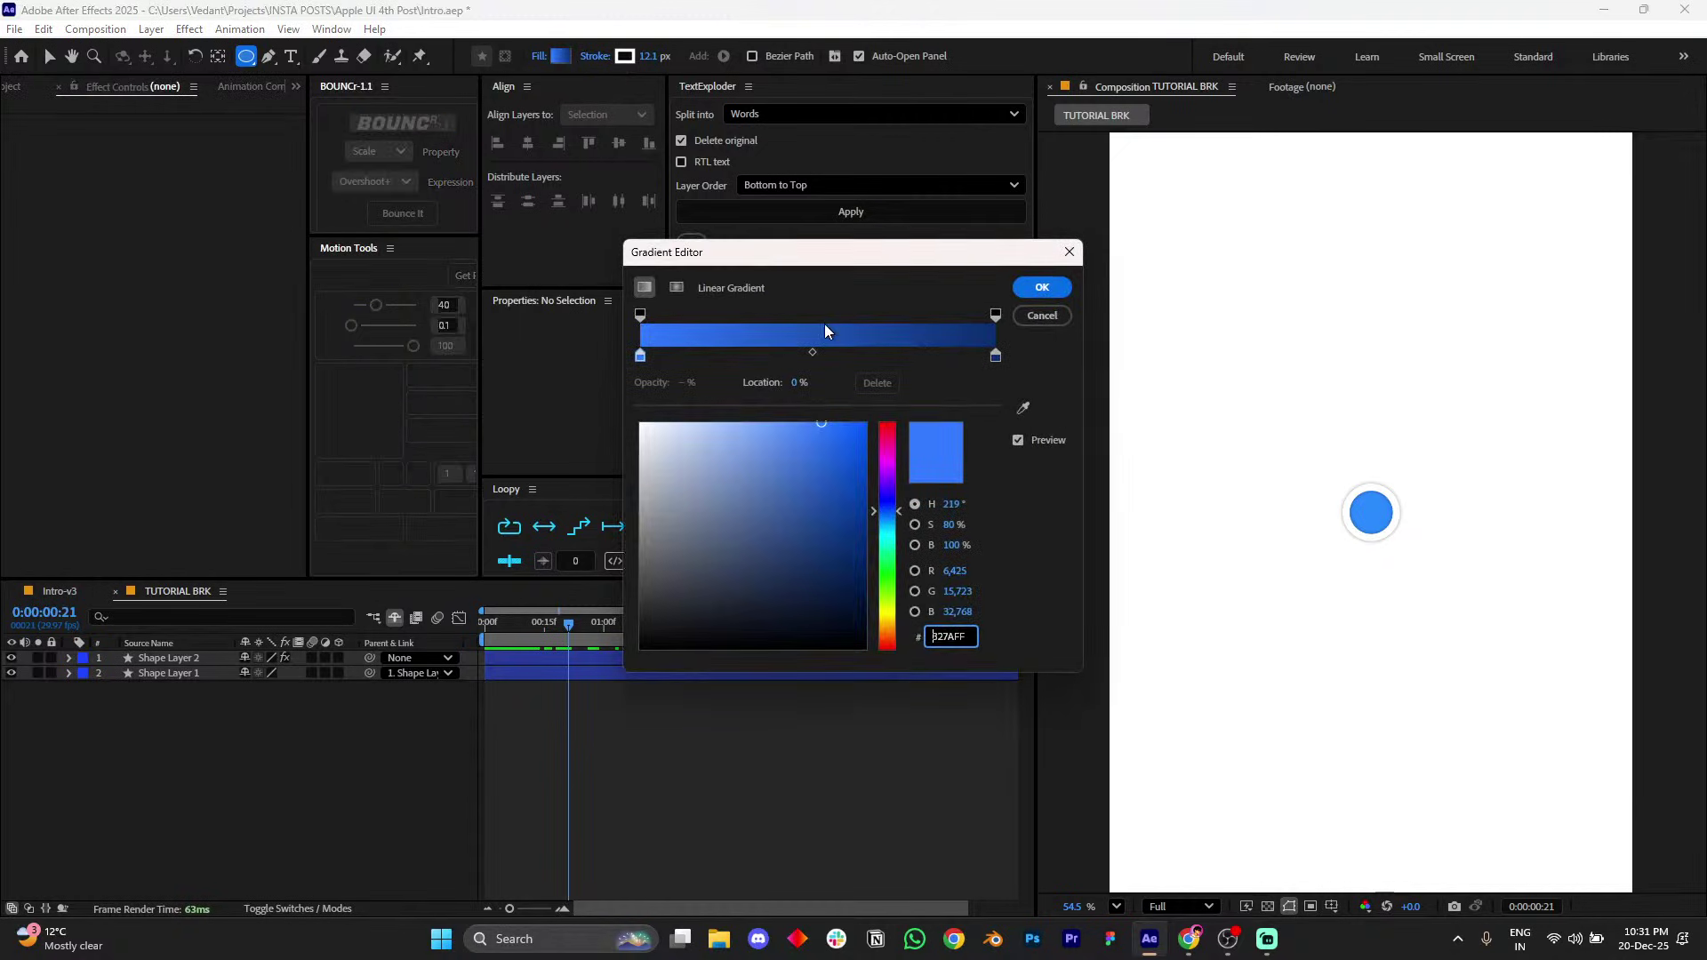
{"action": "left_click", "coordinate": [1037, 285]}
{"action": "left_click", "coordinate": [652, 57]}
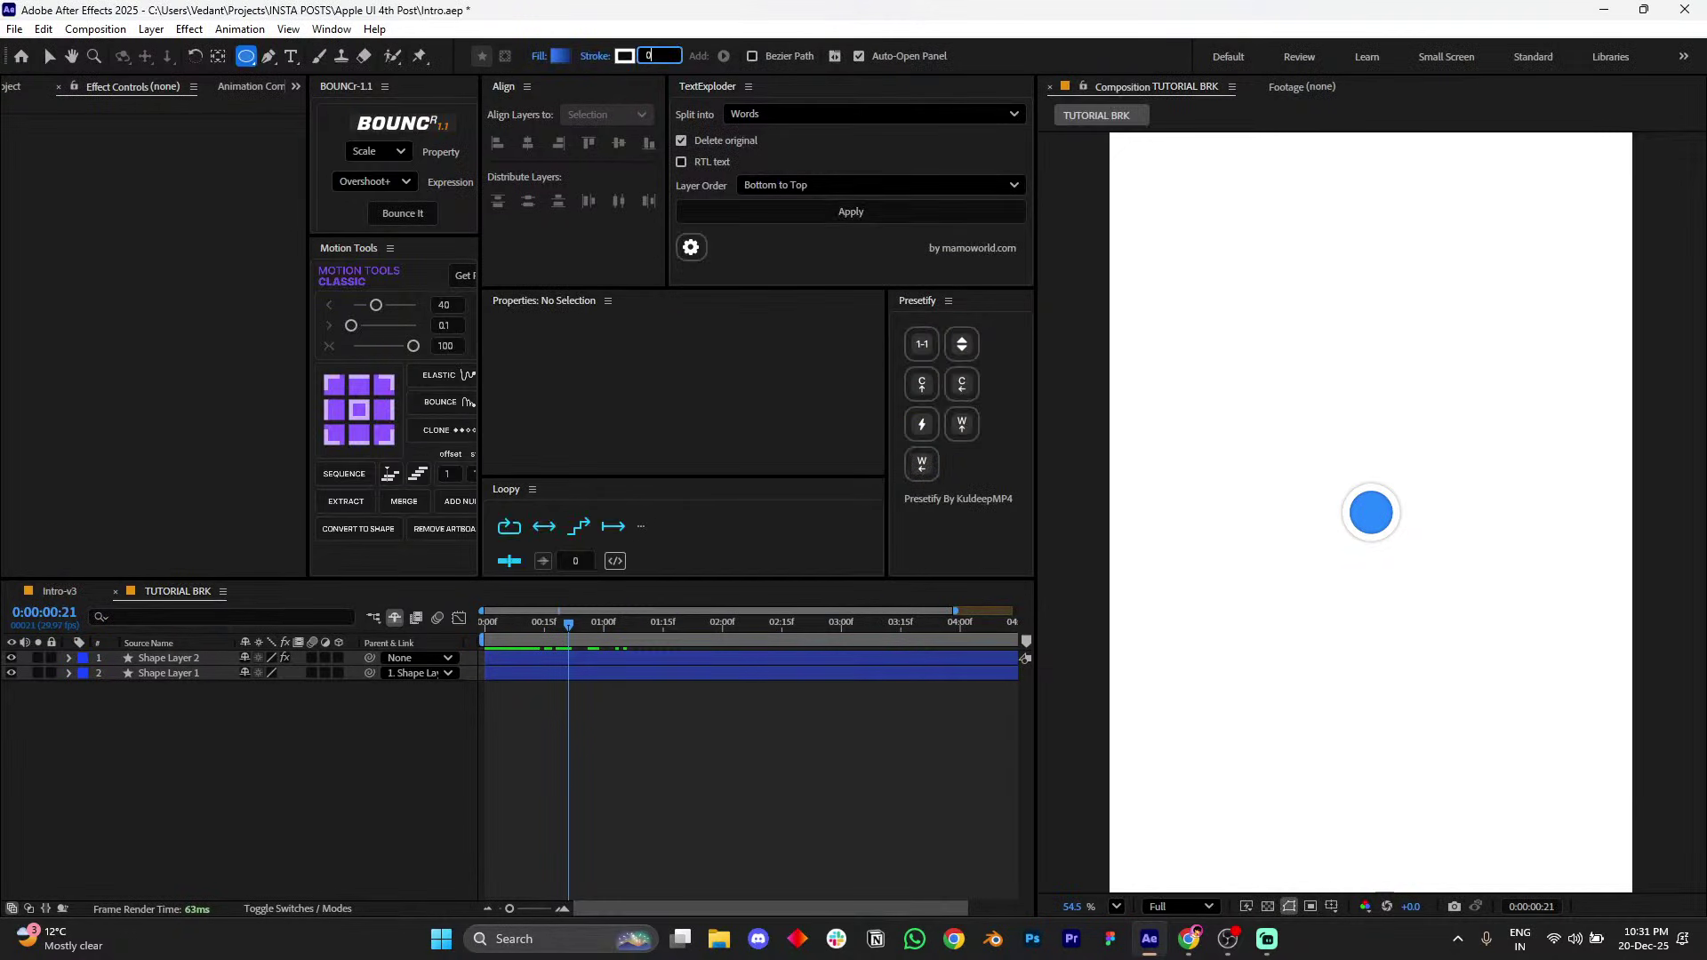
{"action": "key", "text": "Return"}
{"action": "left_click", "coordinate": [800, 788]}
- Draw a circle slightly larger than the white-ringed blue circle over it as a new shape layer, and leave all layers collapsed
{"action": "left_click_drag", "start_coordinate": [1368, 507], "coordinate": [1377, 516]}
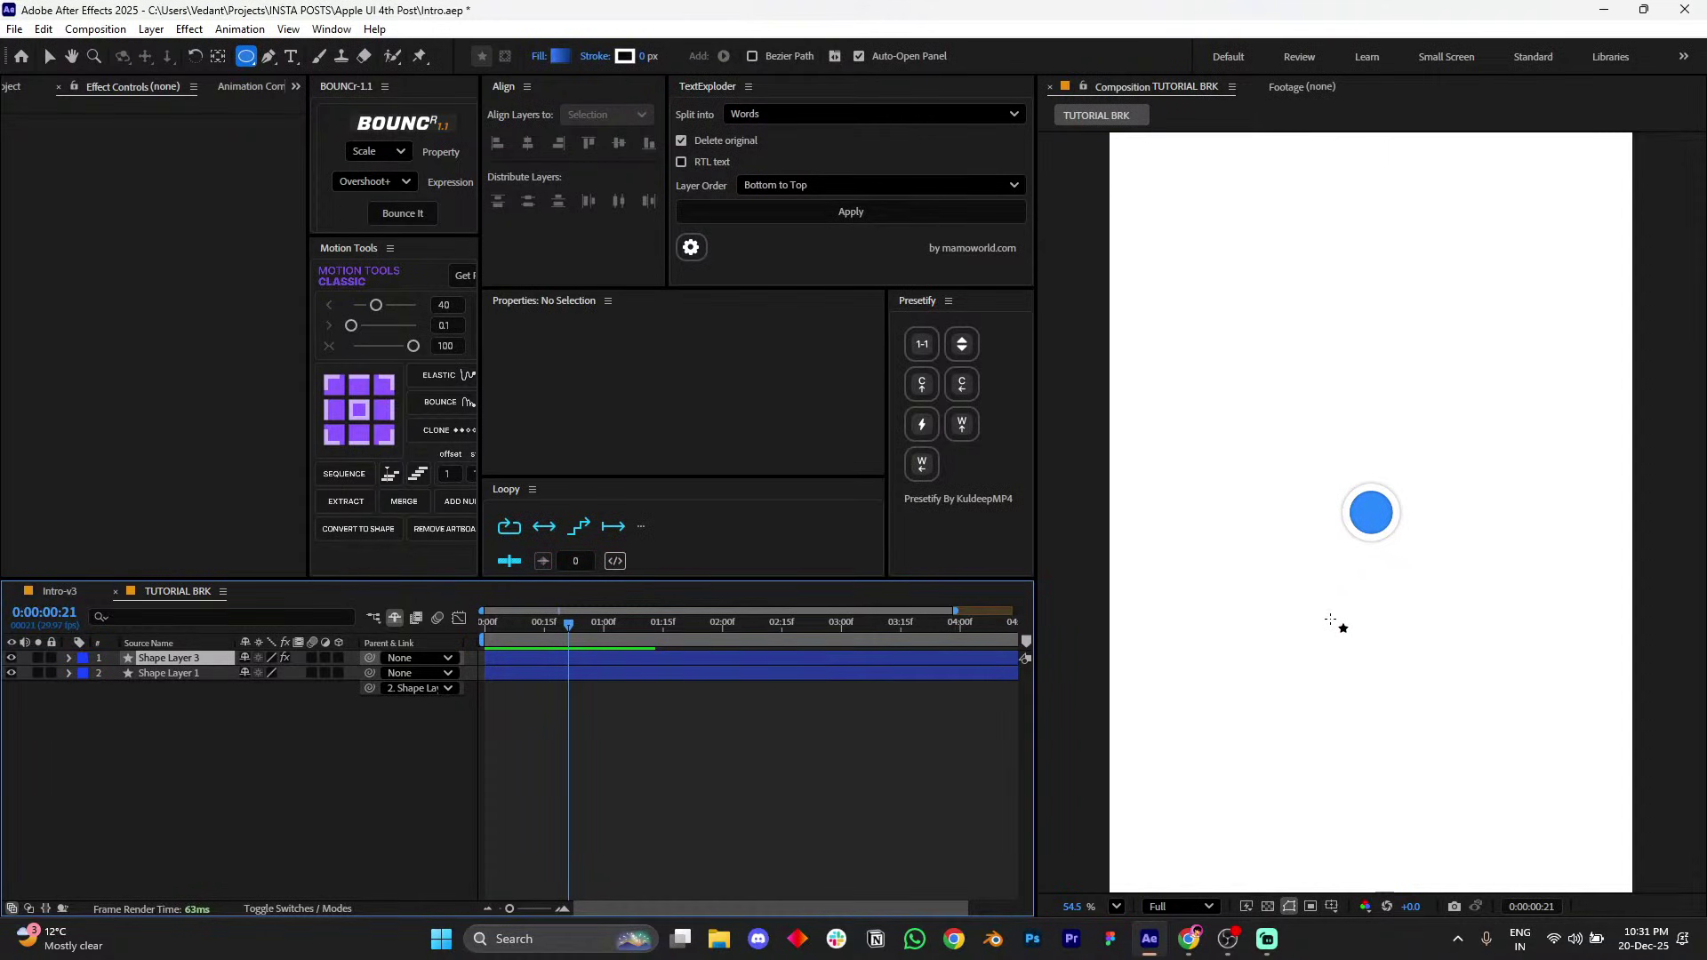
{"action": "left_click_drag", "start_coordinate": [1307, 556], "coordinate": [1315, 566]}
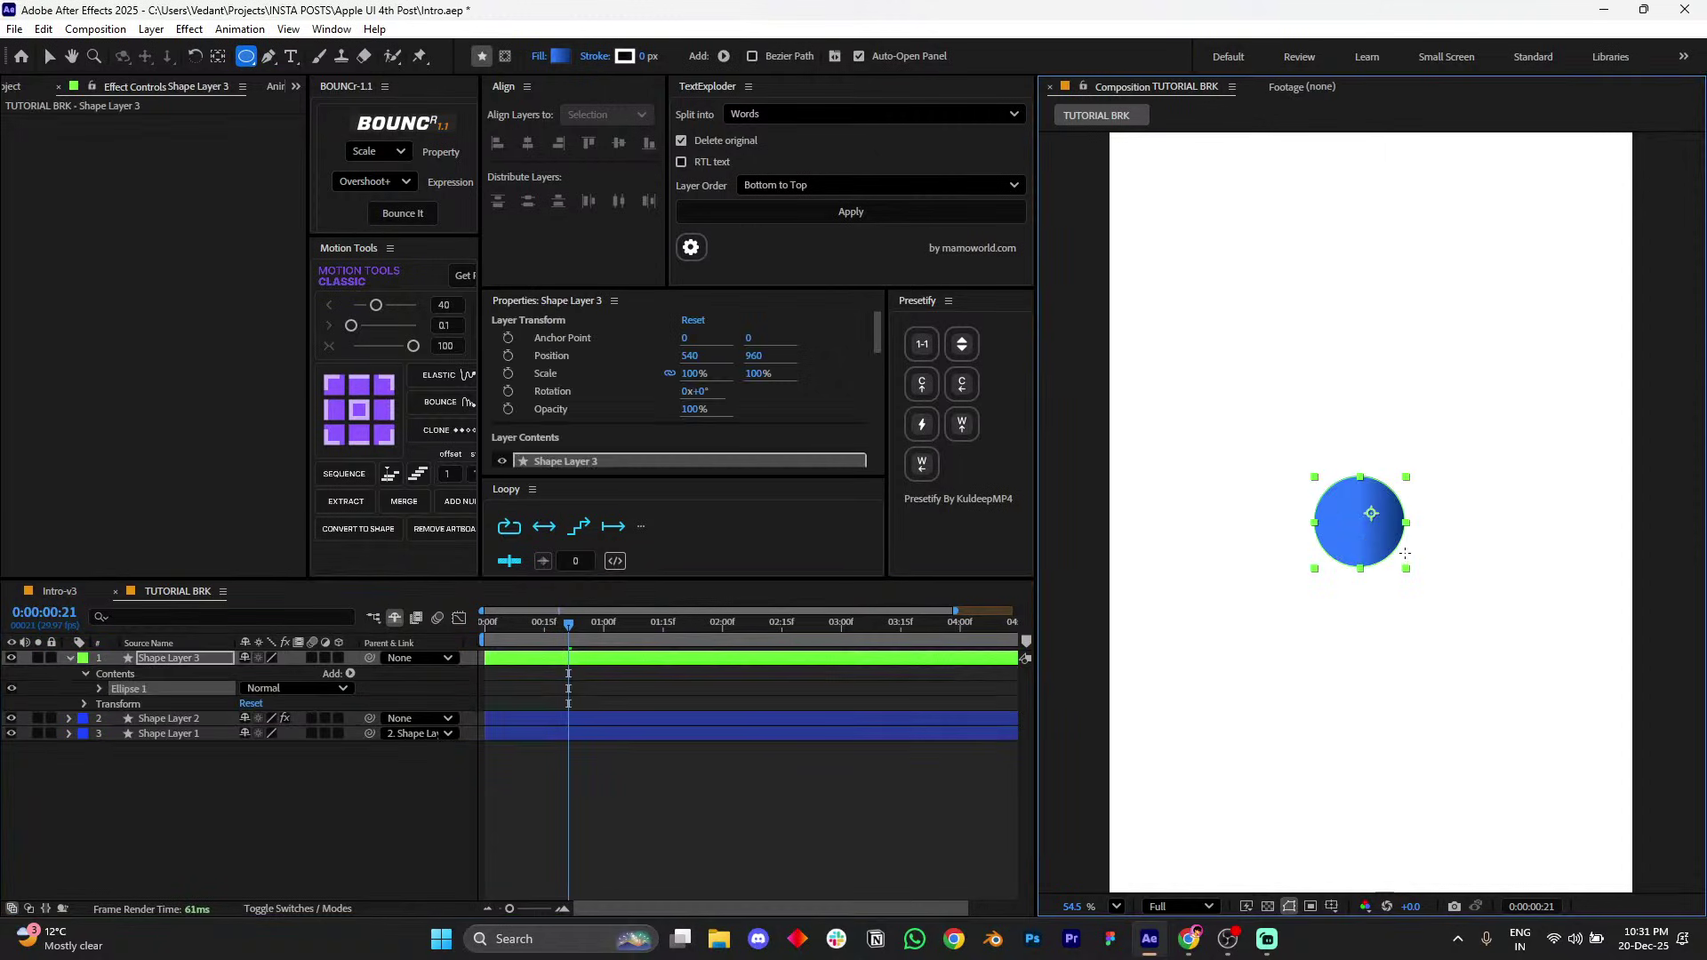
{"action": "left_click", "coordinate": [873, 760]}
{"action": "key", "text": "s"}
{"action": "key", "text": "v"}
{"action": "left_click", "coordinate": [841, 660]}
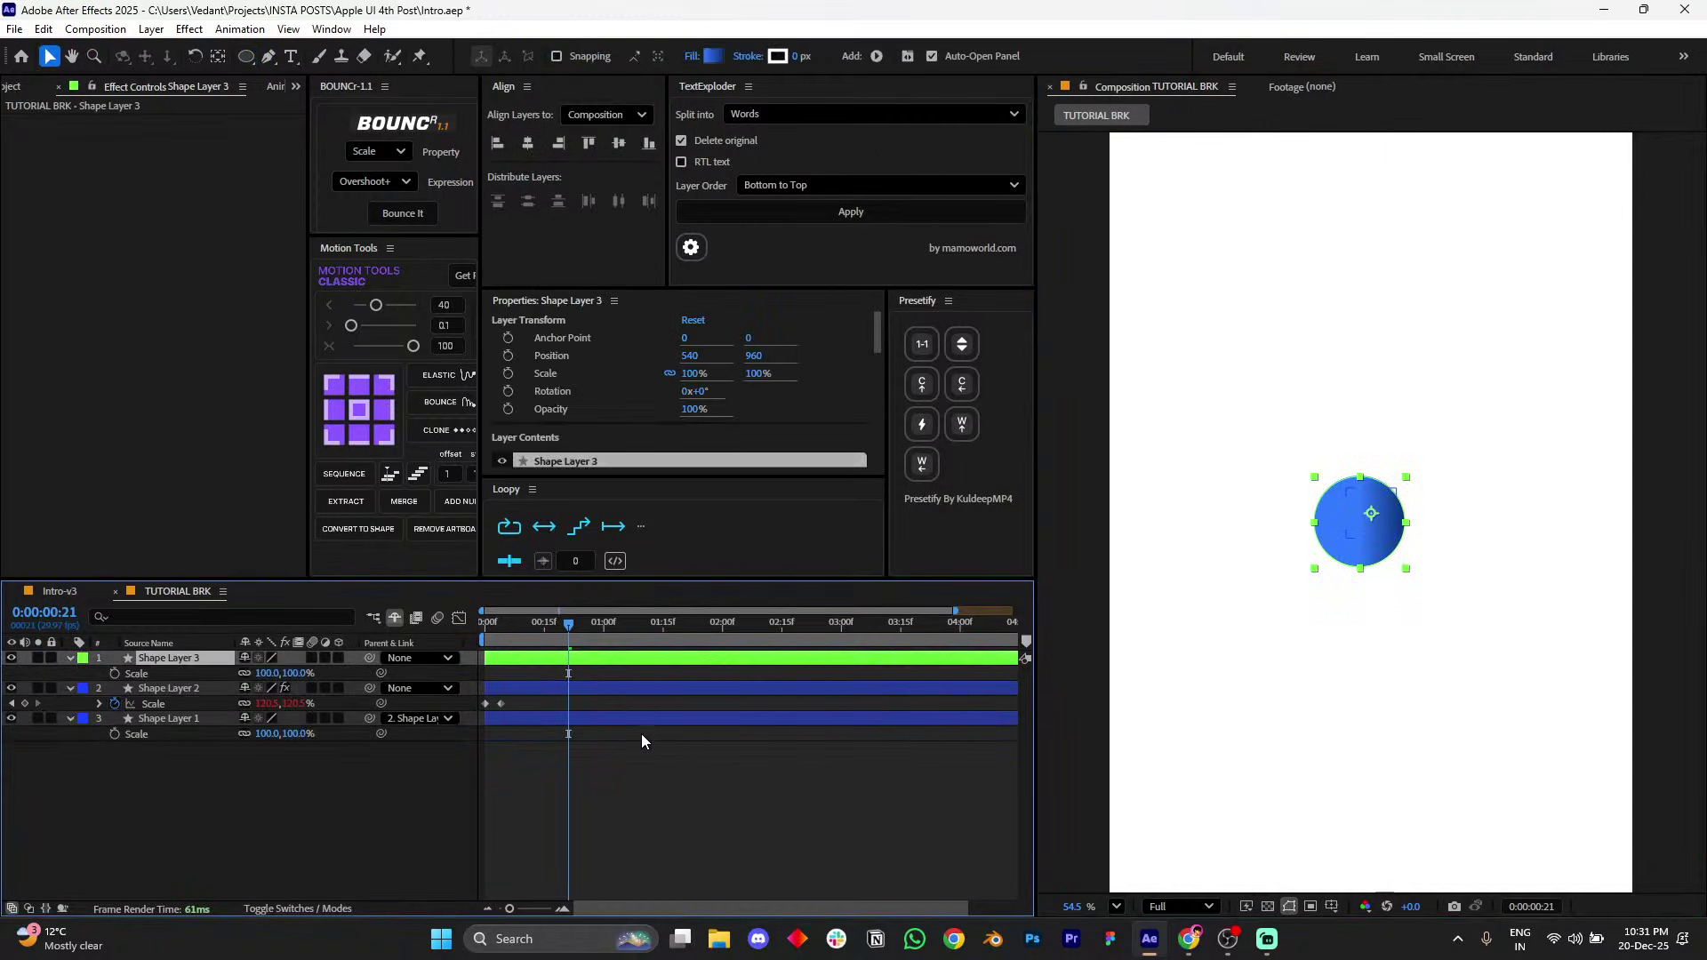
{"action": "left_click", "coordinate": [642, 734]}
{"action": "key", "text": "s"}
{"action": "left_click", "coordinate": [595, 659]}
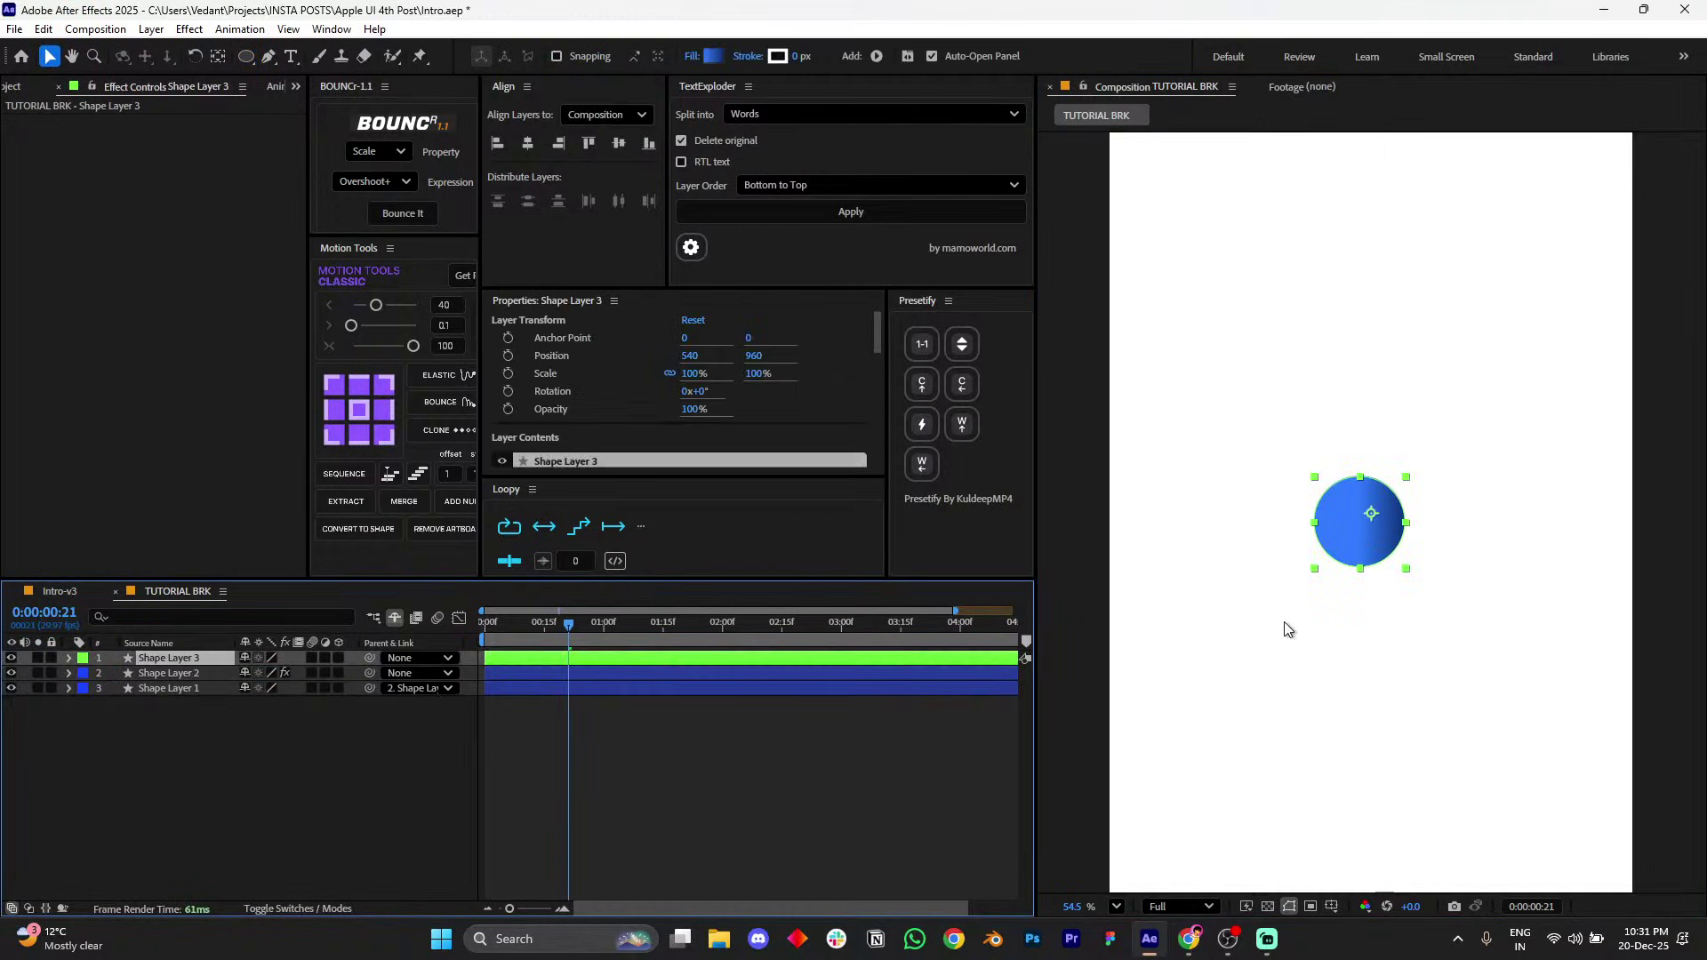
- Center Shape Layer 3's anchor point, align the layer to the composition's center, and move it below the other two layers
{"action": "left_click", "coordinate": [357, 410]}
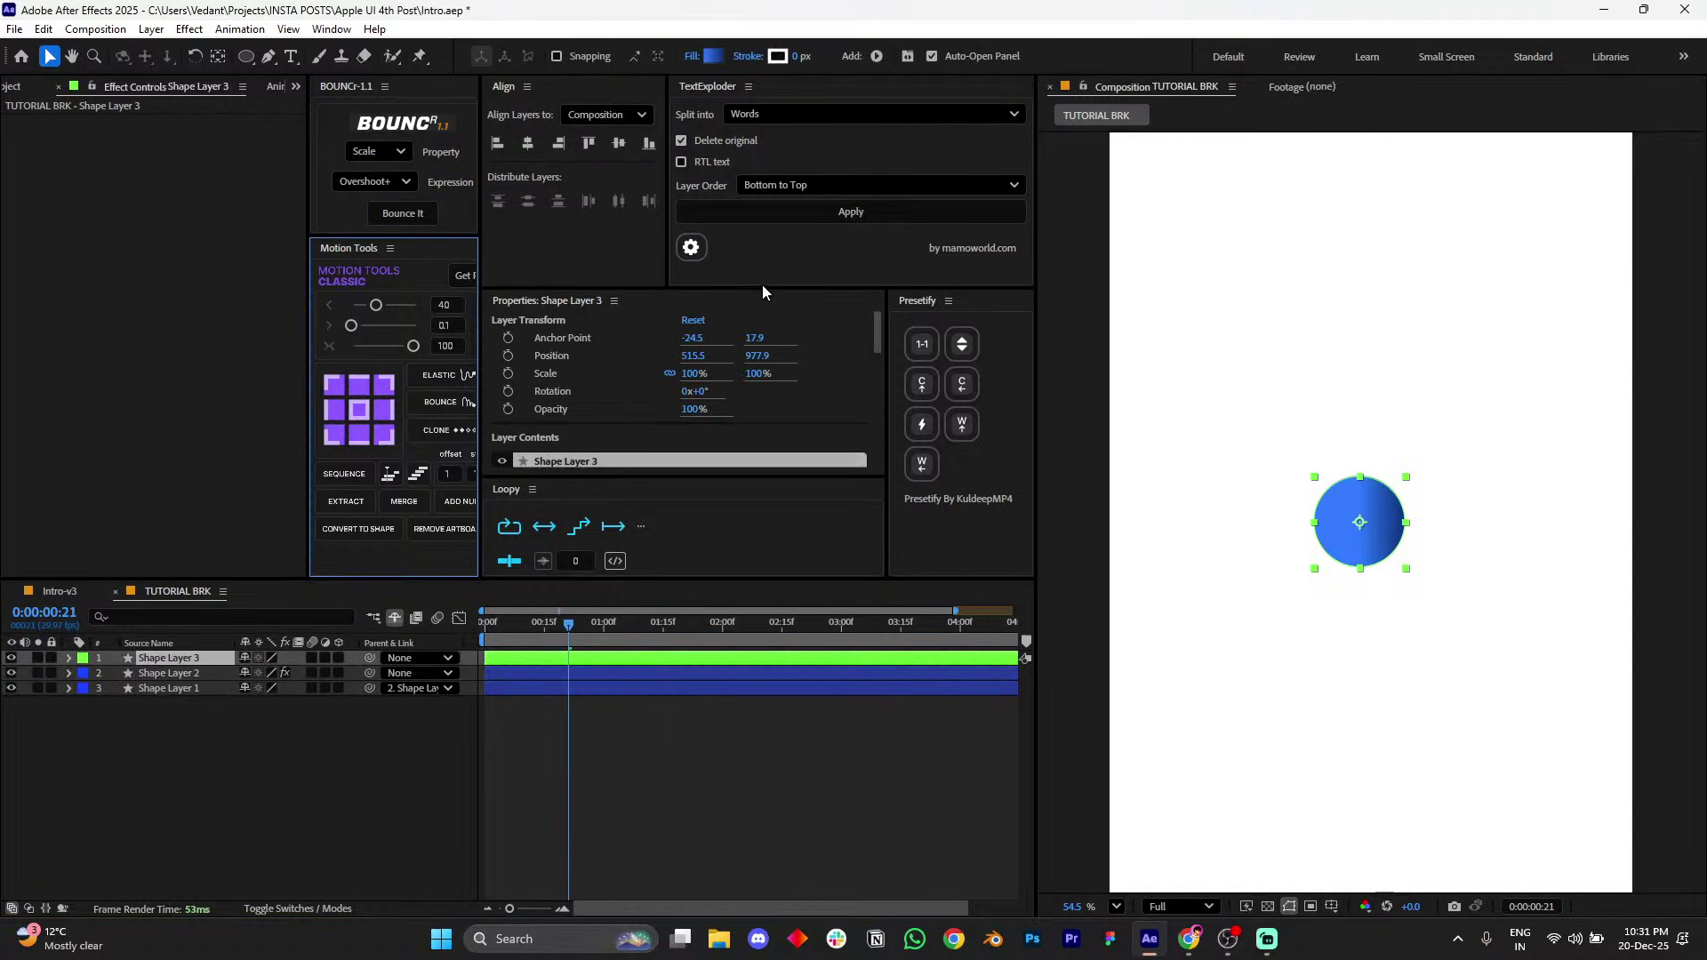
{"action": "left_click", "coordinate": [527, 142]}
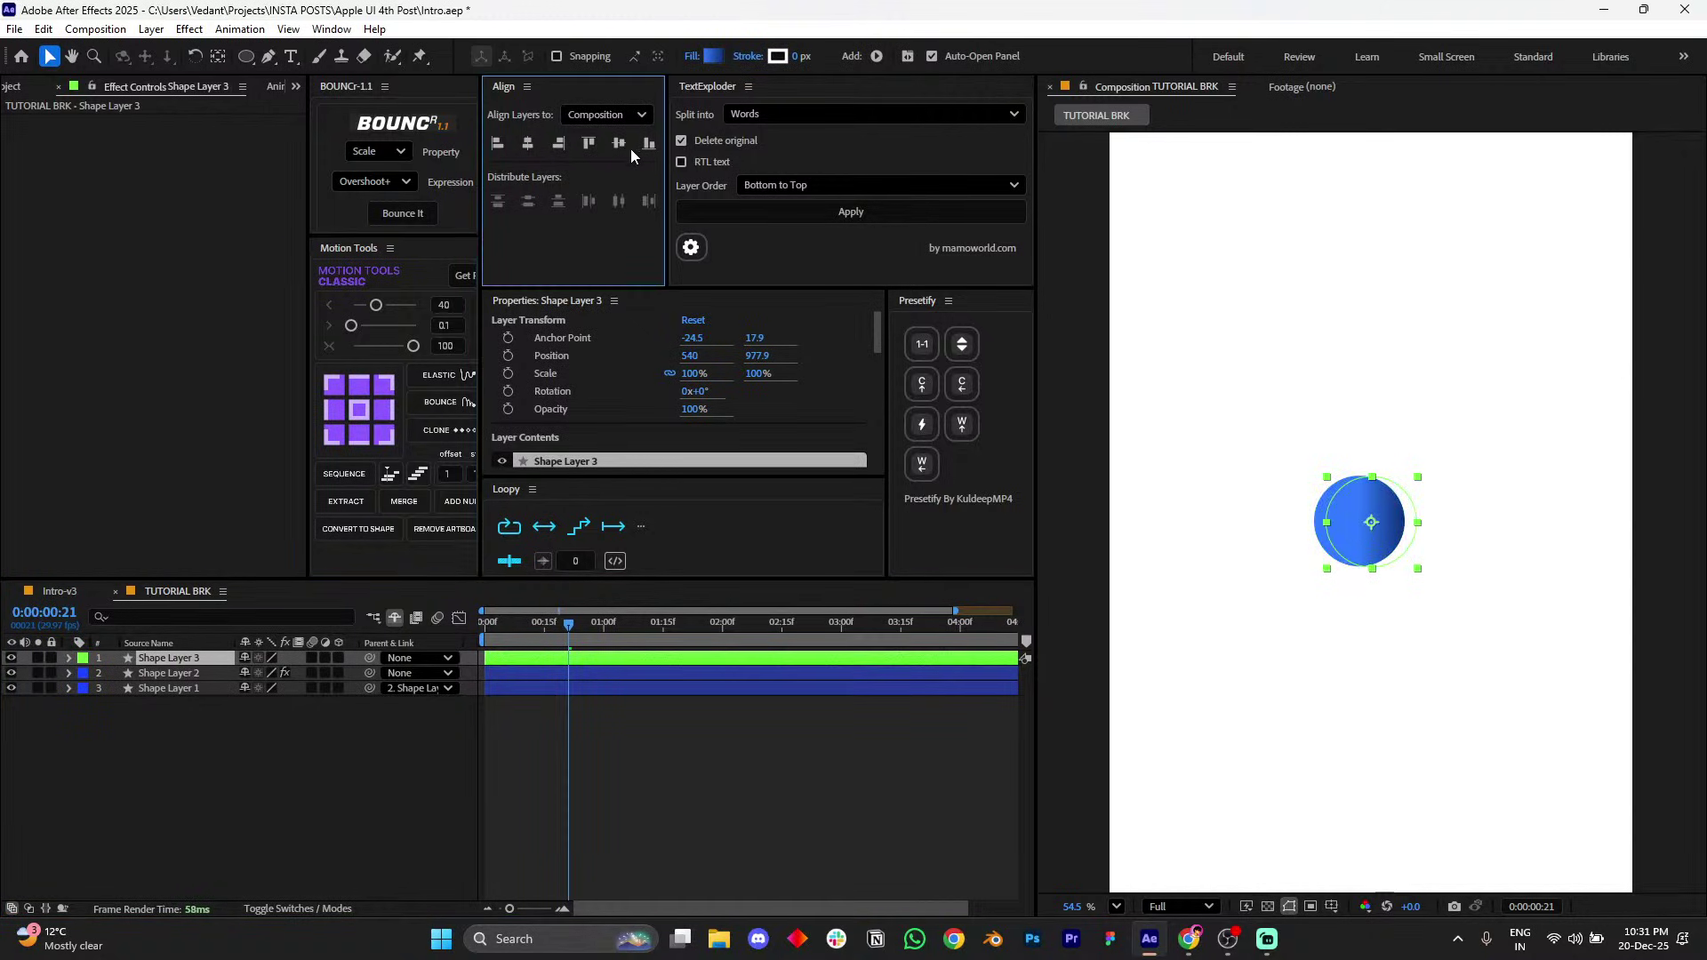
{"action": "left_click", "coordinate": [618, 143]}
{"action": "key", "text": "ctrl+bracketleft"}
{"action": "key", "text": "ctrl+bracketleft"}
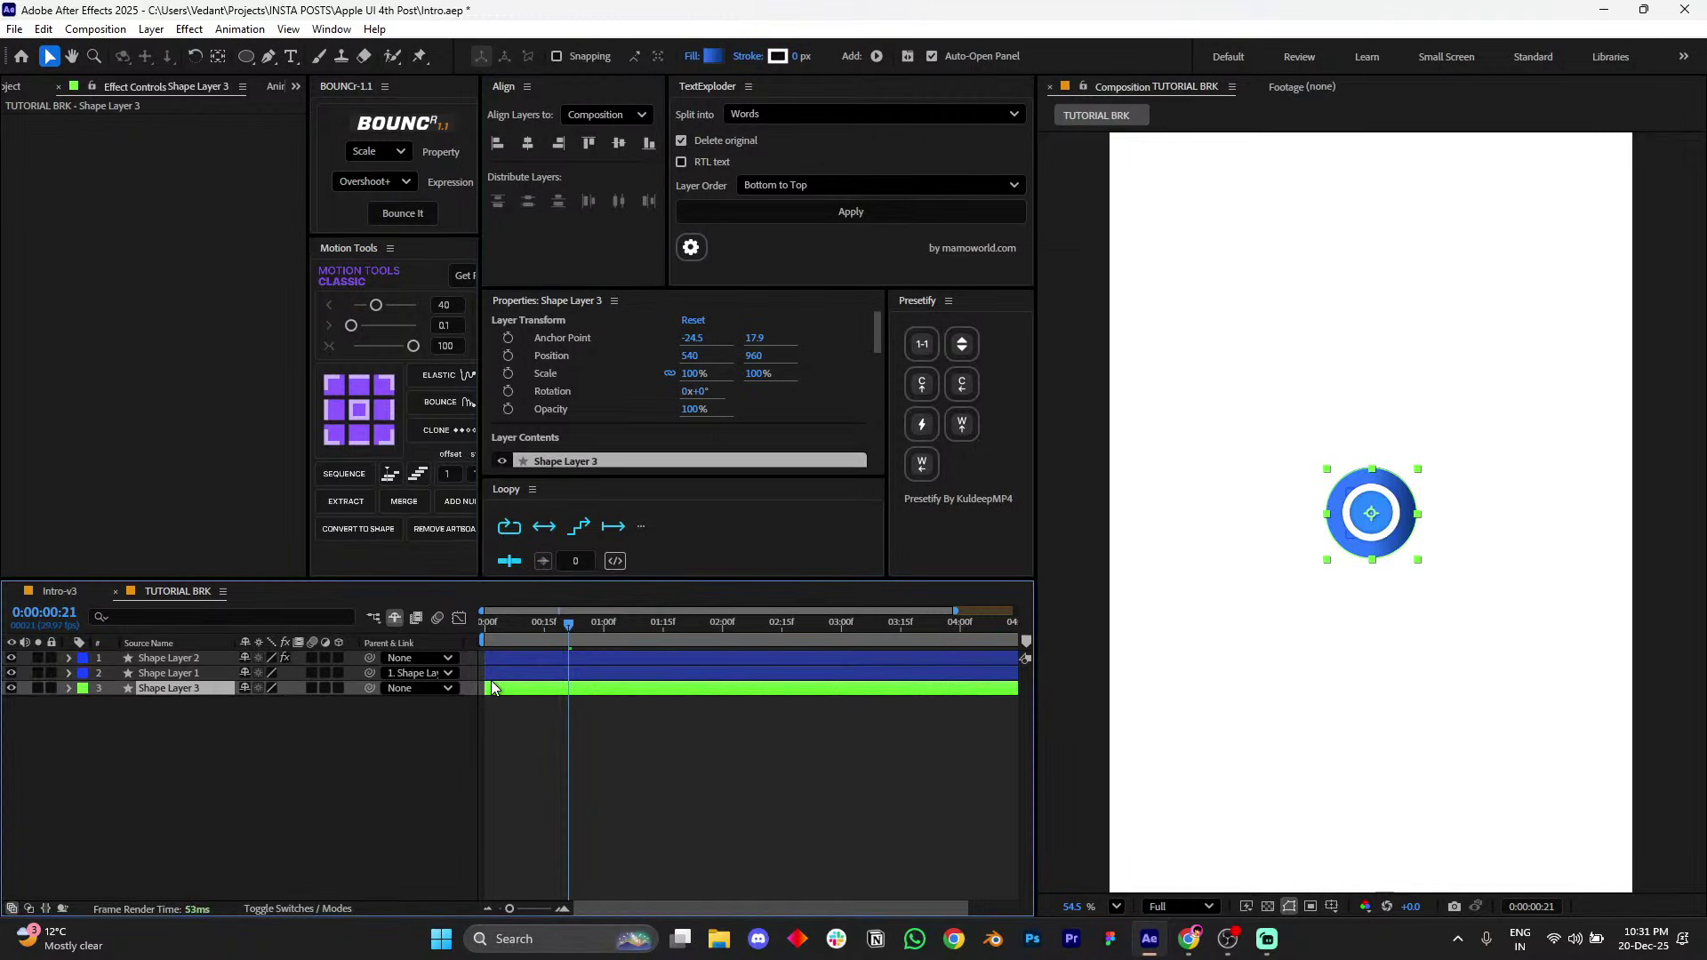
- Recolor Shape Layer 3's linear gradient fill from bright red to dark red
{"action": "left_click", "coordinate": [712, 56]}
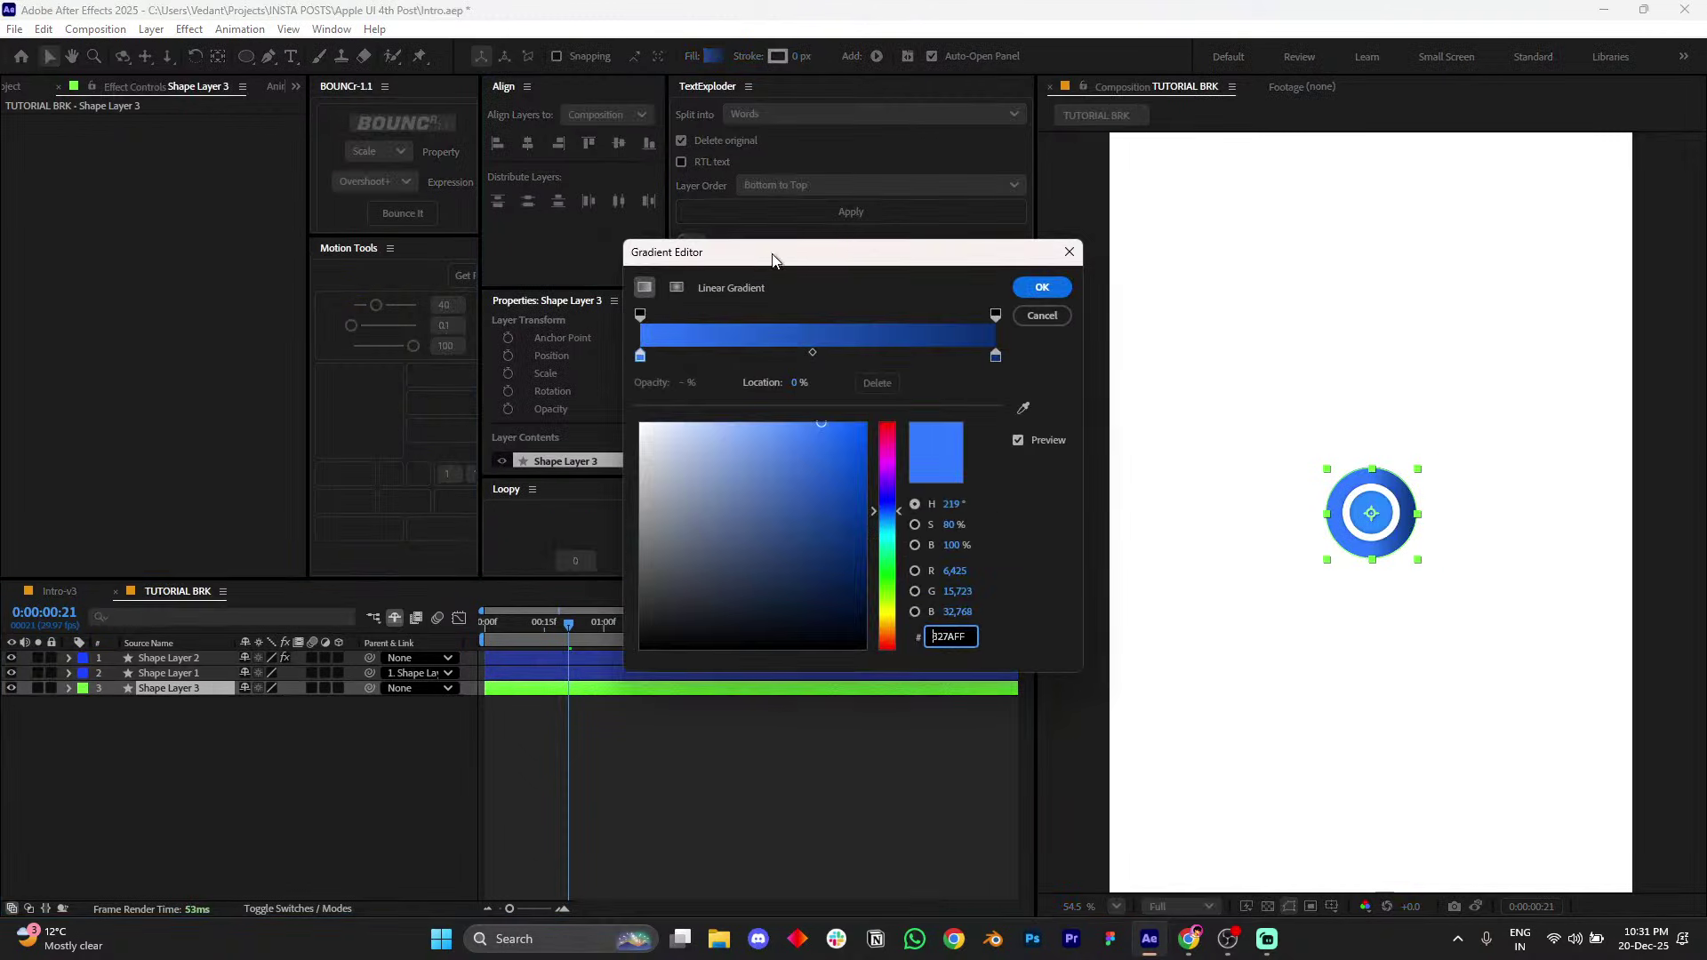
{"action": "left_click_drag", "start_coordinate": [774, 260], "coordinate": [403, 259]}
{"action": "left_click", "coordinate": [626, 365]}
{"action": "left_click_drag", "start_coordinate": [517, 520], "coordinate": [518, 432]}
{"action": "left_click", "coordinate": [270, 364]}
{"action": "left_click", "coordinate": [494, 432]}
{"action": "left_click", "coordinate": [495, 451]}
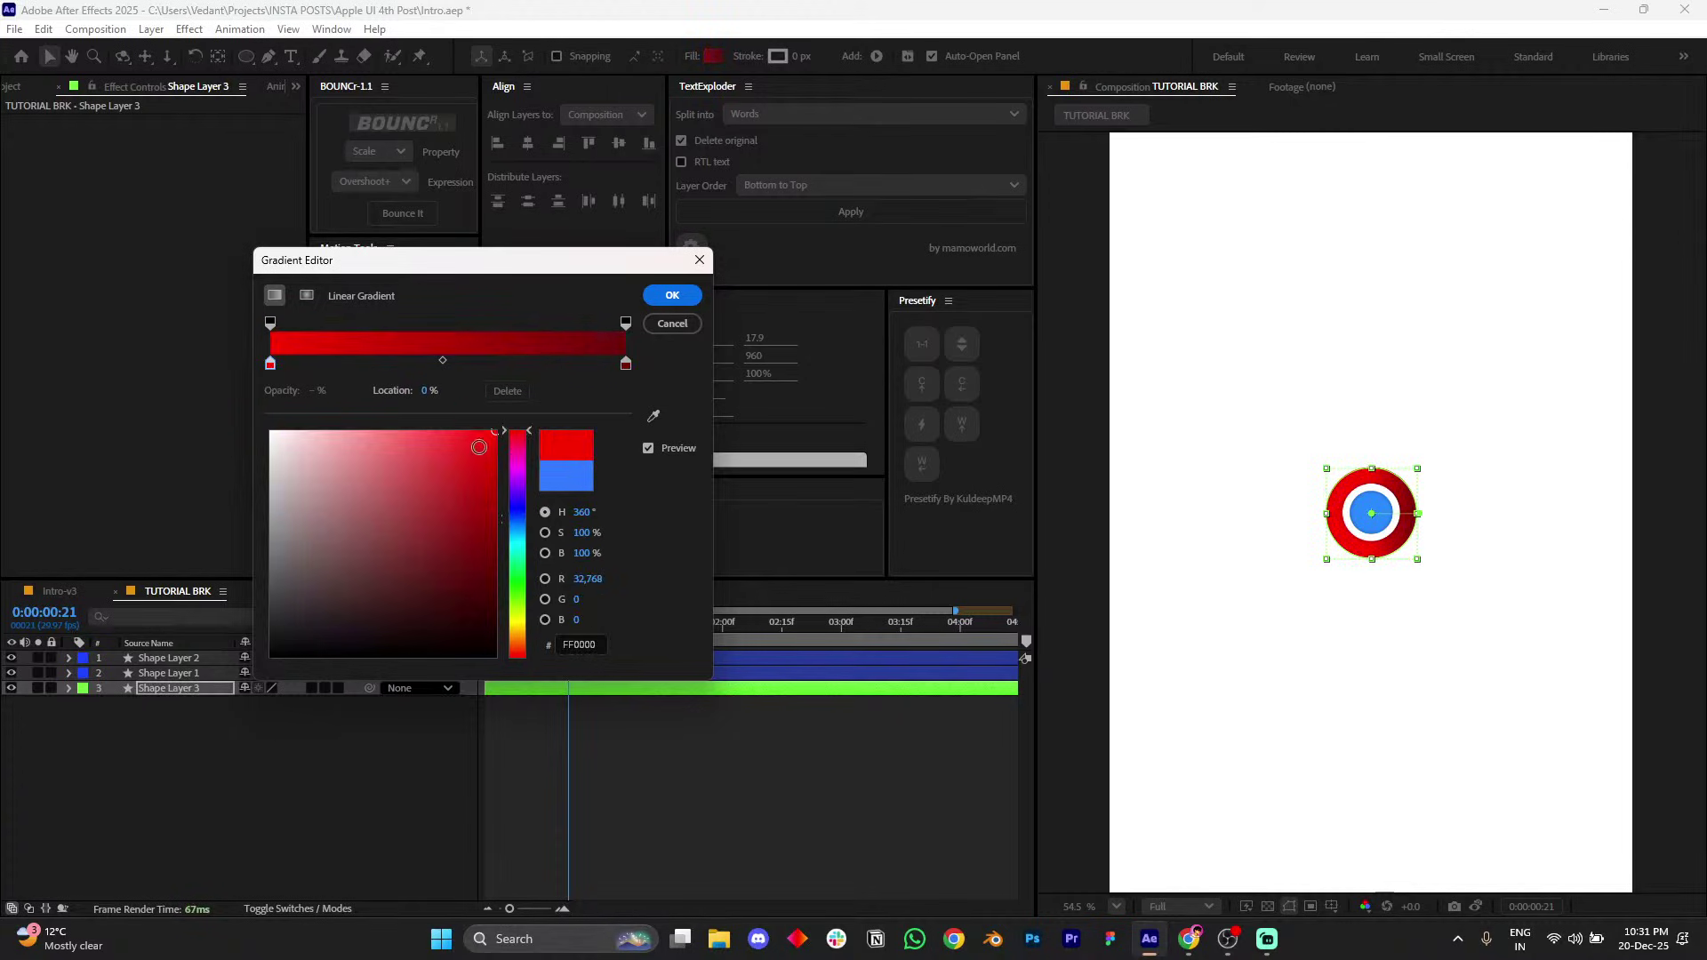
{"action": "left_click", "coordinate": [672, 295]}
{"action": "left_click", "coordinate": [1387, 583]}
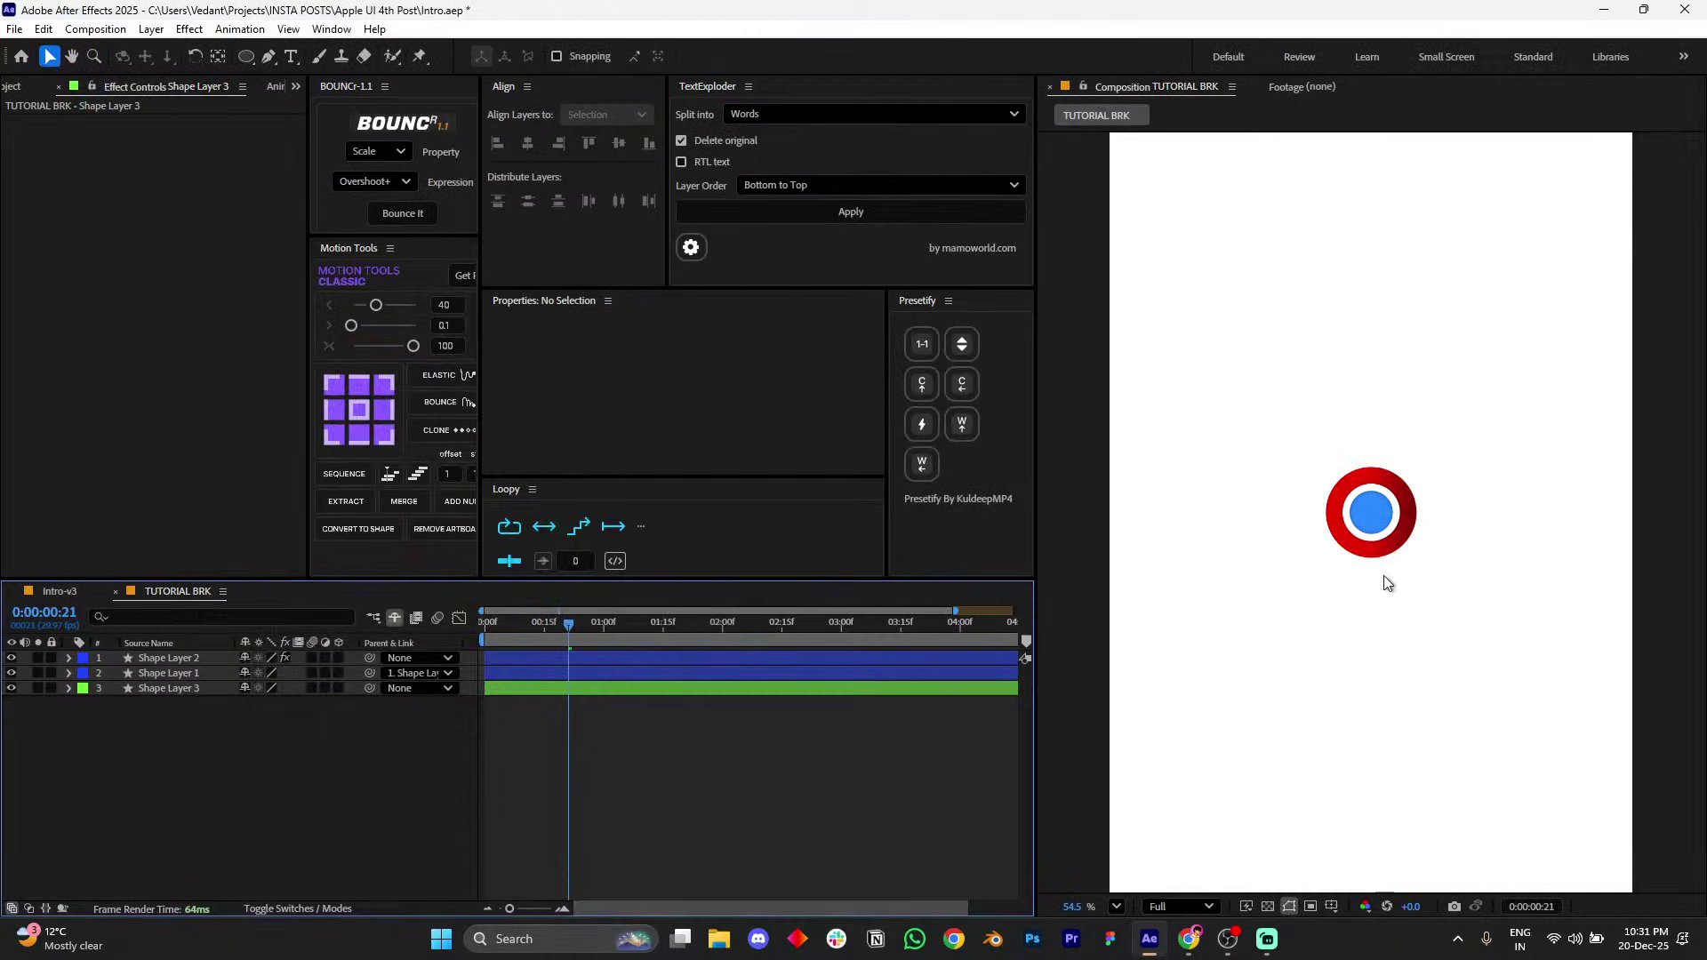
- Enlarge Shape Layer 3 proportionally to a Scale of about 135.8%
{"action": "left_click", "coordinate": [878, 691]}
{"action": "scroll", "coordinate": [1469, 587], "scroll_direction": "up", "scroll_amount": 3}
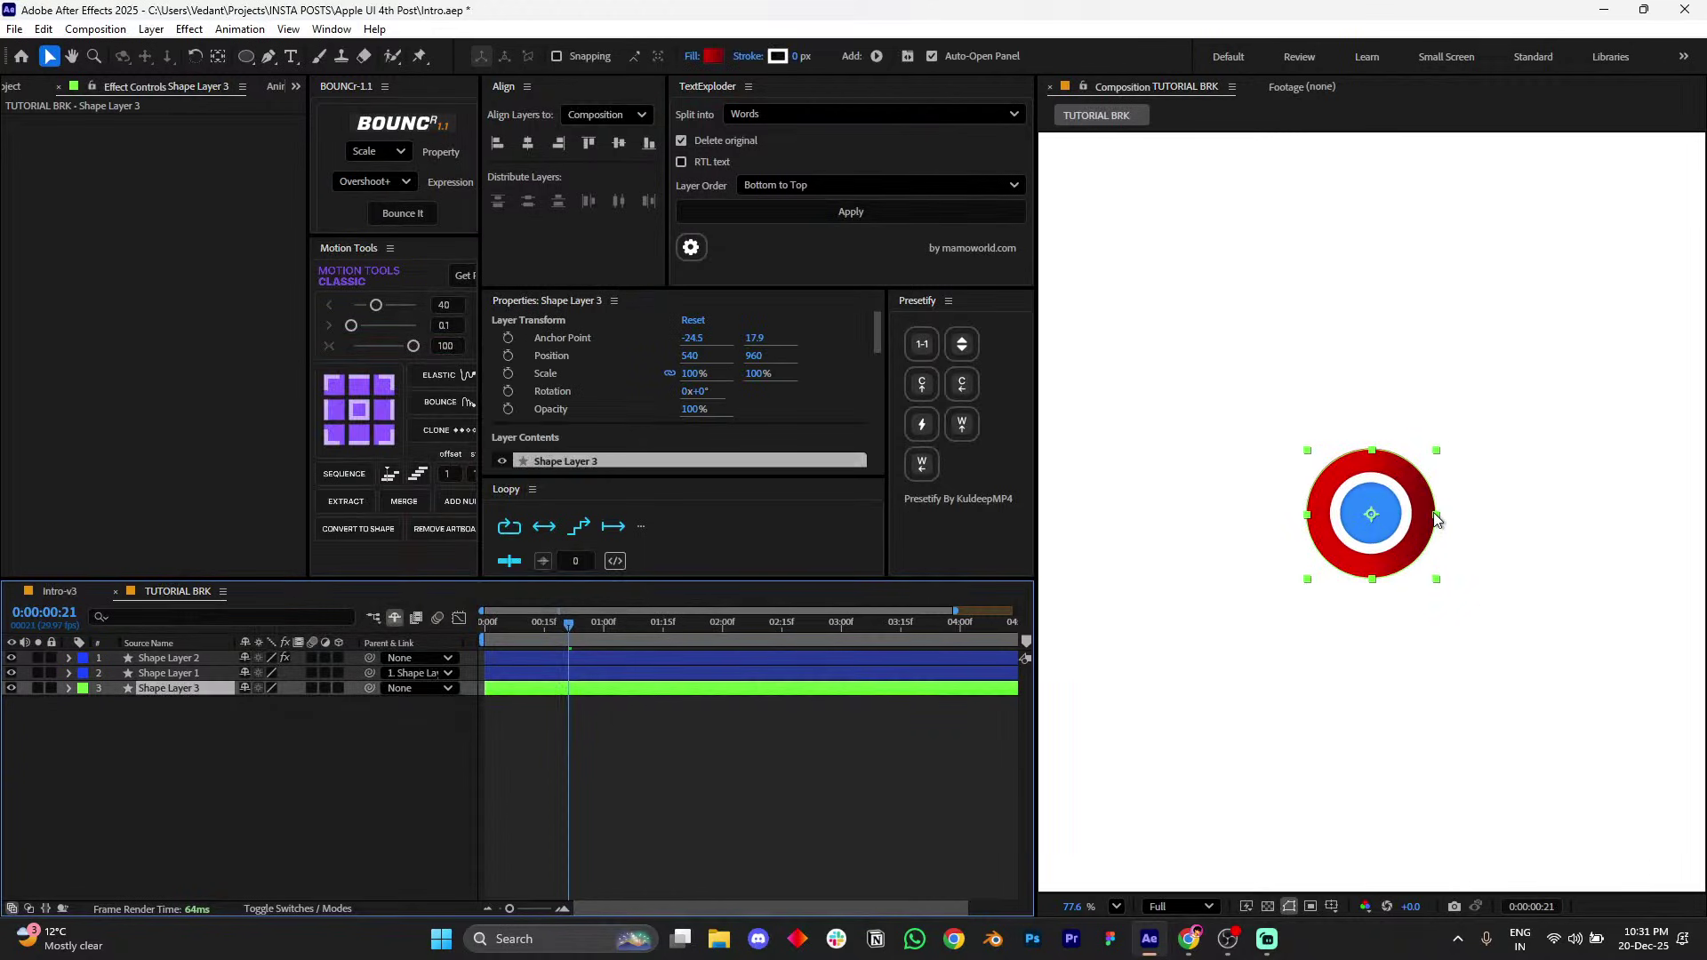
{"action": "left_click_drag", "start_coordinate": [1438, 521], "coordinate": [1460, 517]}
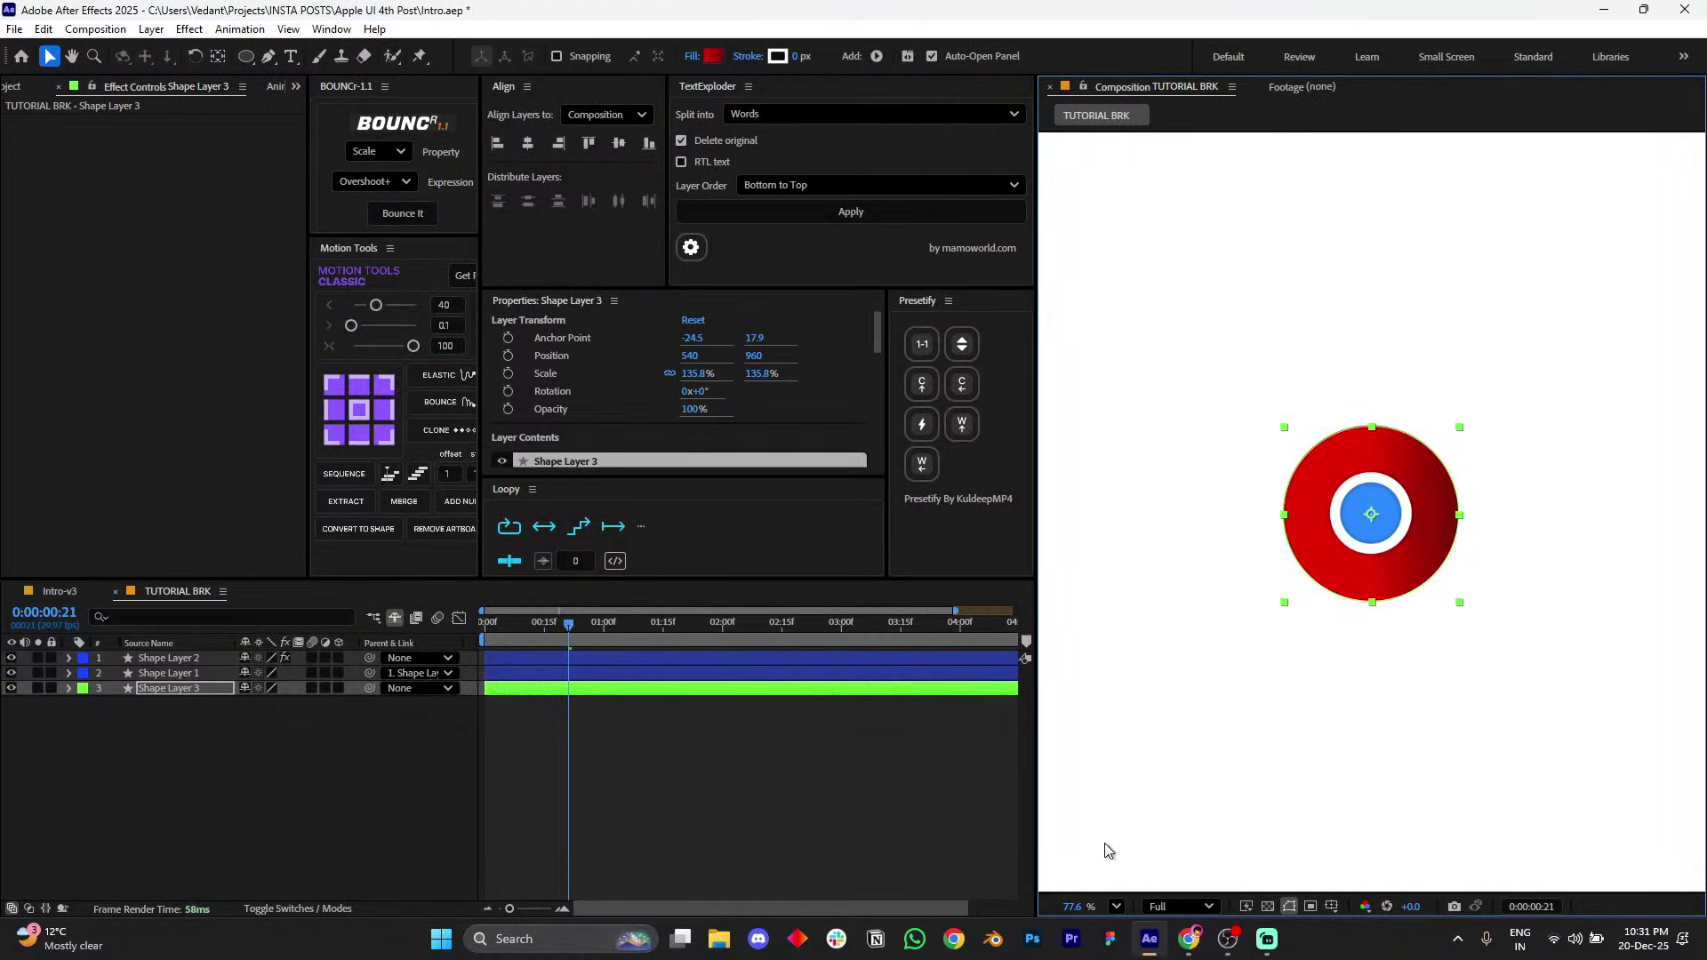
{"action": "left_click", "coordinate": [1117, 906]}
{"action": "left_click", "coordinate": [1150, 574]}
{"action": "left_click", "coordinate": [894, 788]}
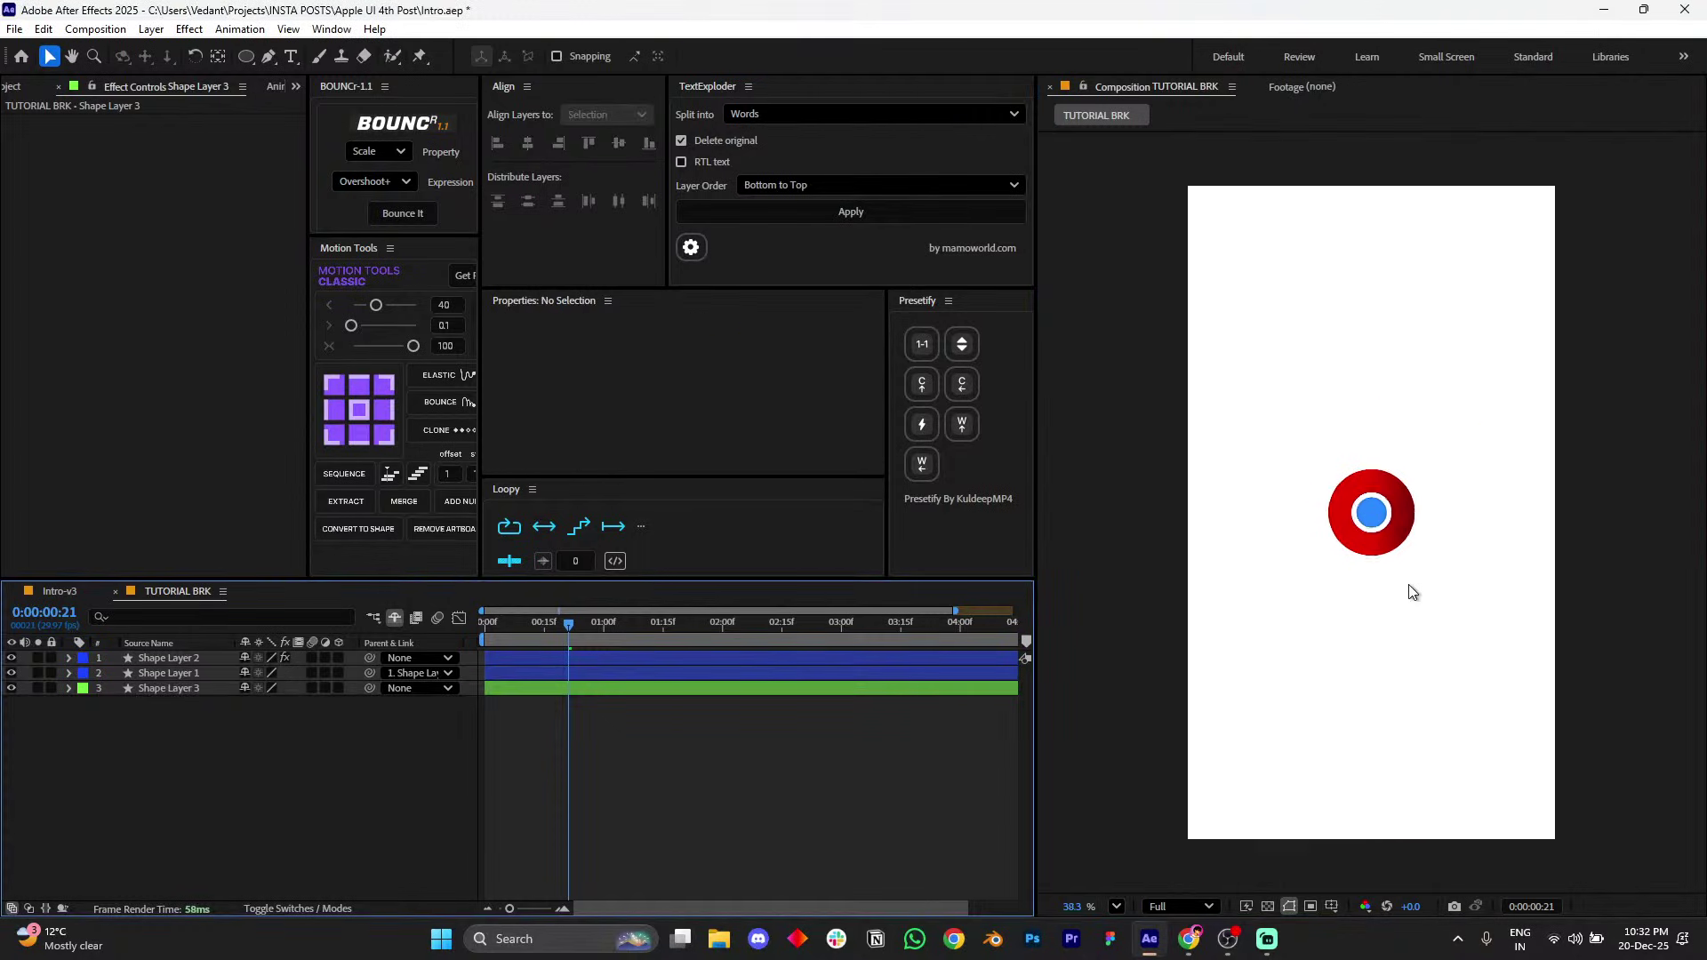
{"action": "scroll", "coordinate": [1413, 593], "scroll_direction": "up", "scroll_amount": 1}
- Compare the circle with the green one in Intro-v3 and enlarge Shape Layer 3 to a Scale of about 161.5%
{"action": "left_click", "coordinate": [64, 592]}
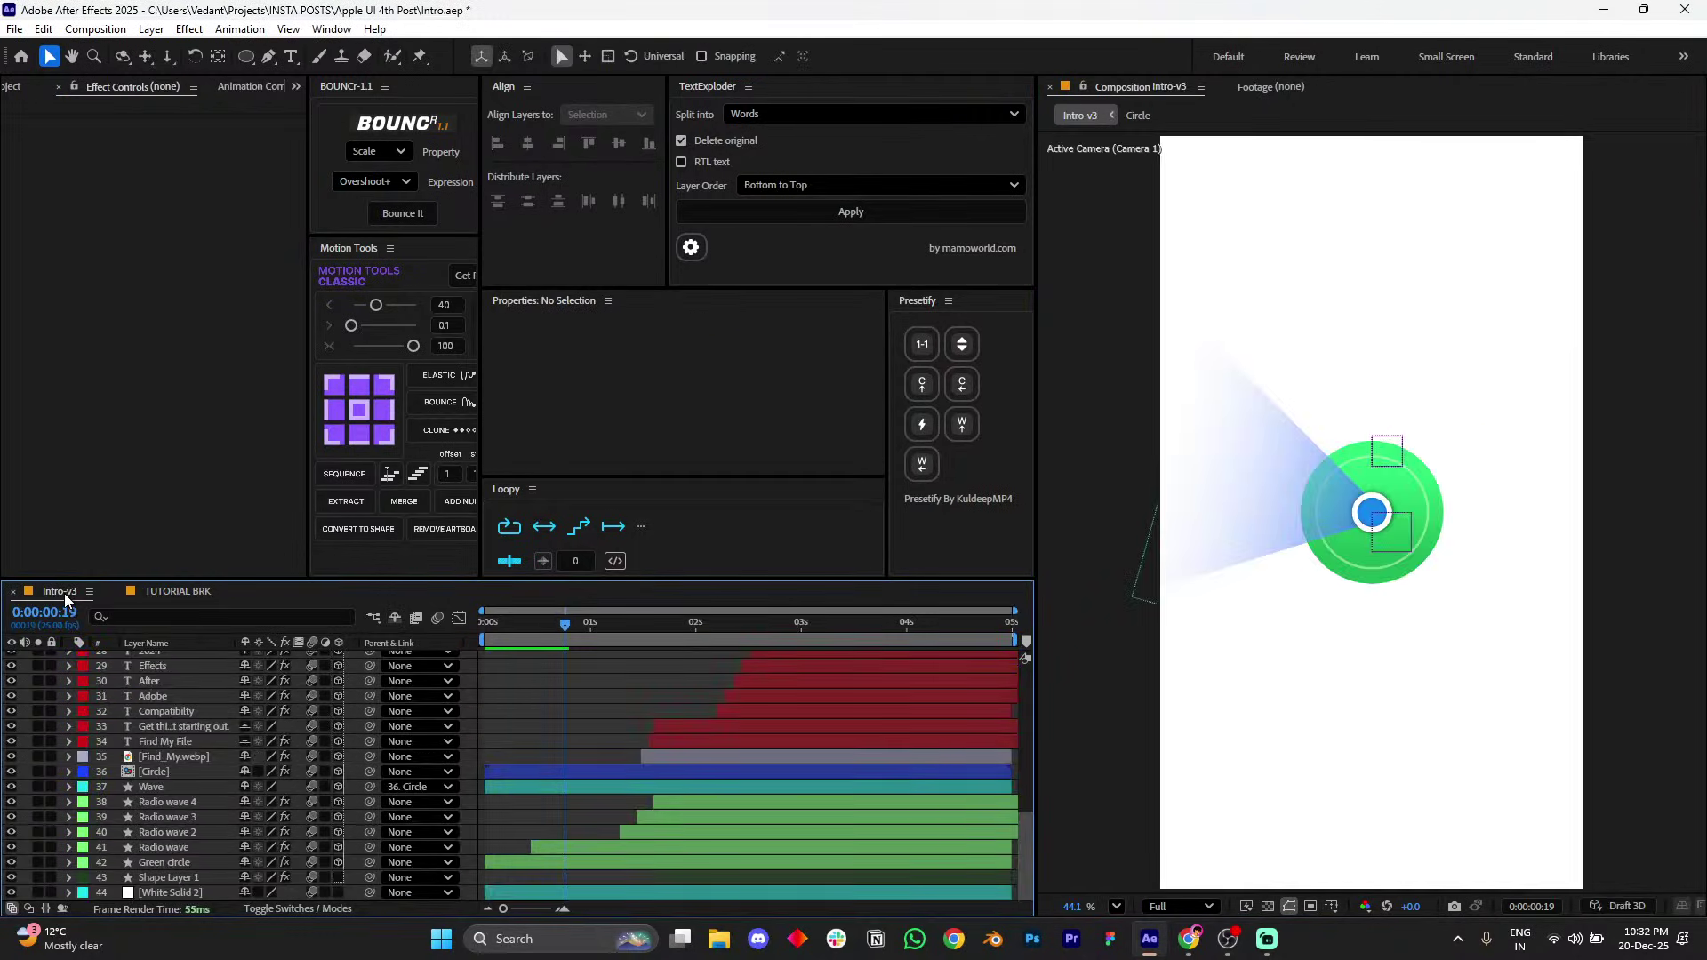
{"action": "left_click", "coordinate": [178, 590]}
{"action": "left_click", "coordinate": [960, 689]}
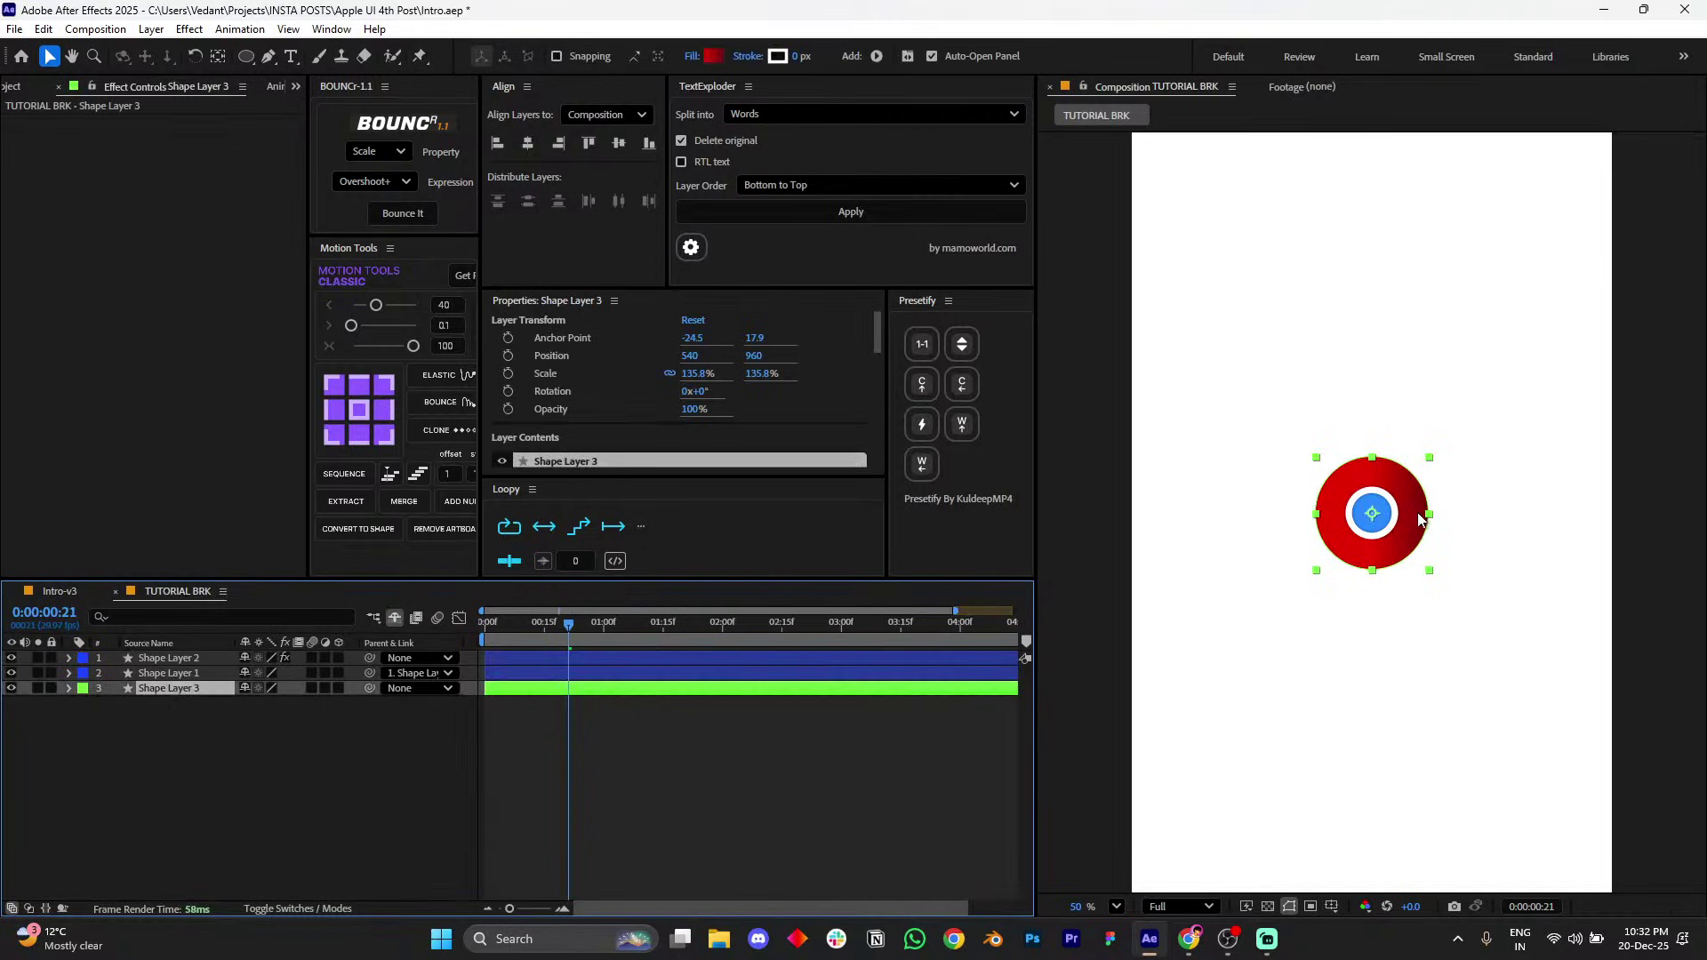
{"action": "left_click_drag", "start_coordinate": [1428, 513], "coordinate": [1441, 518]}
{"action": "scroll", "coordinate": [1387, 551], "scroll_direction": "down", "scroll_amount": 2}
{"action": "scroll", "coordinate": [1360, 587], "scroll_direction": "up", "scroll_amount": 1}
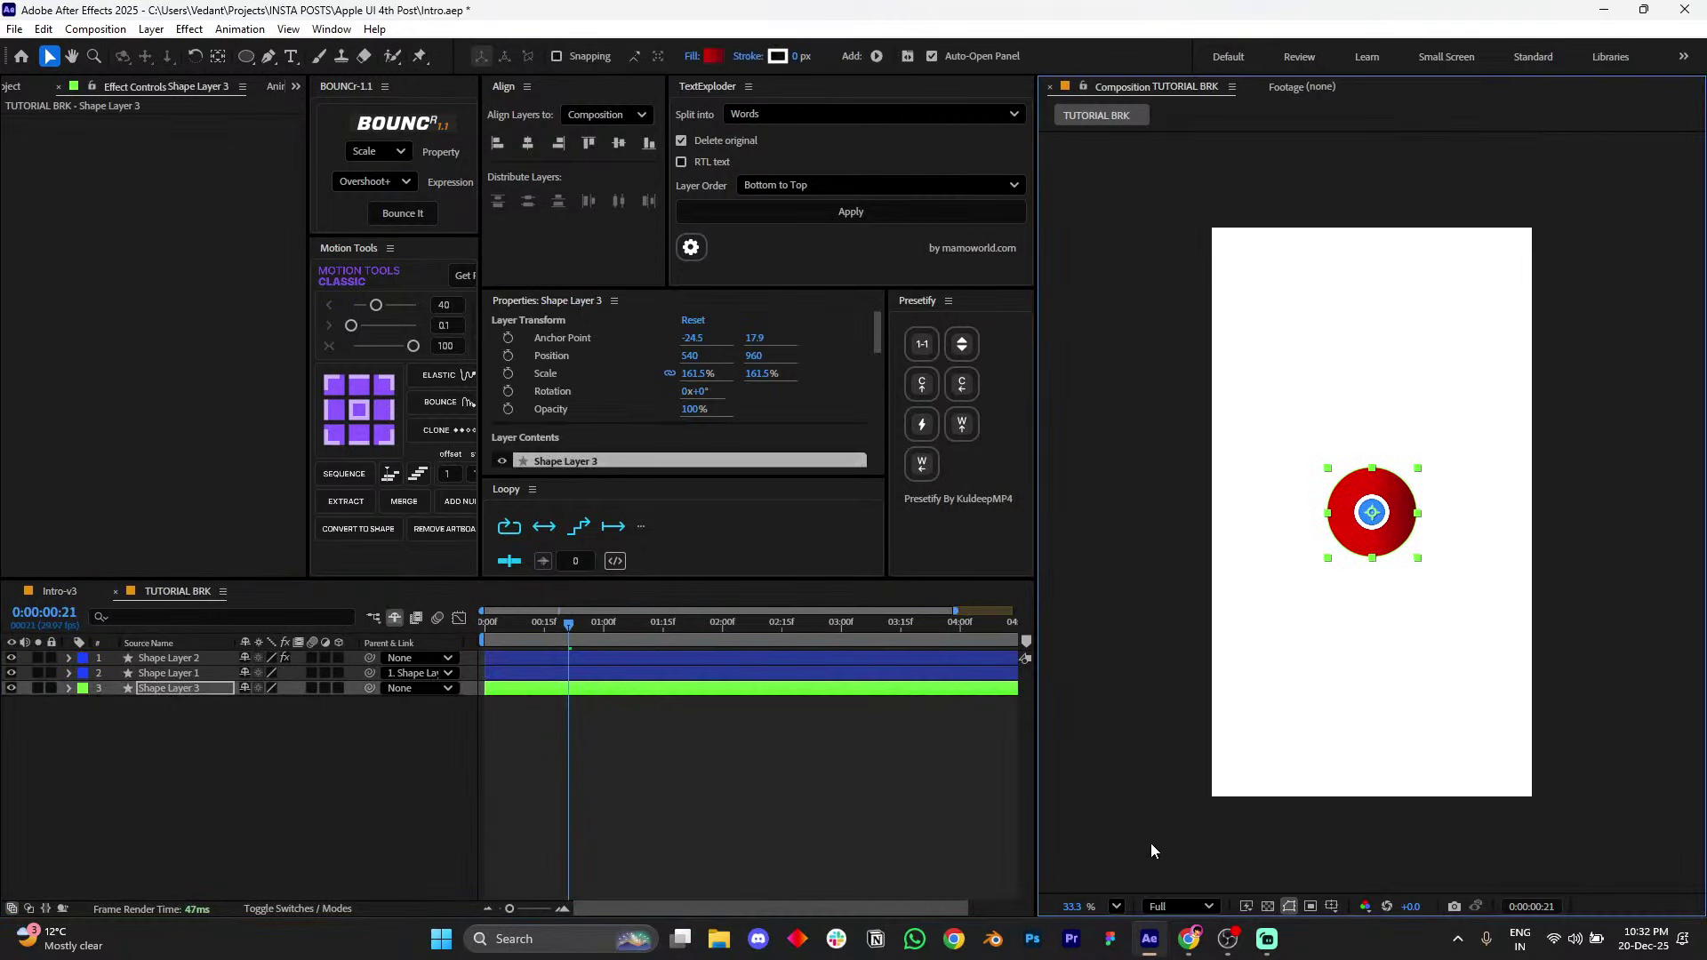
{"action": "left_click", "coordinate": [855, 818]}
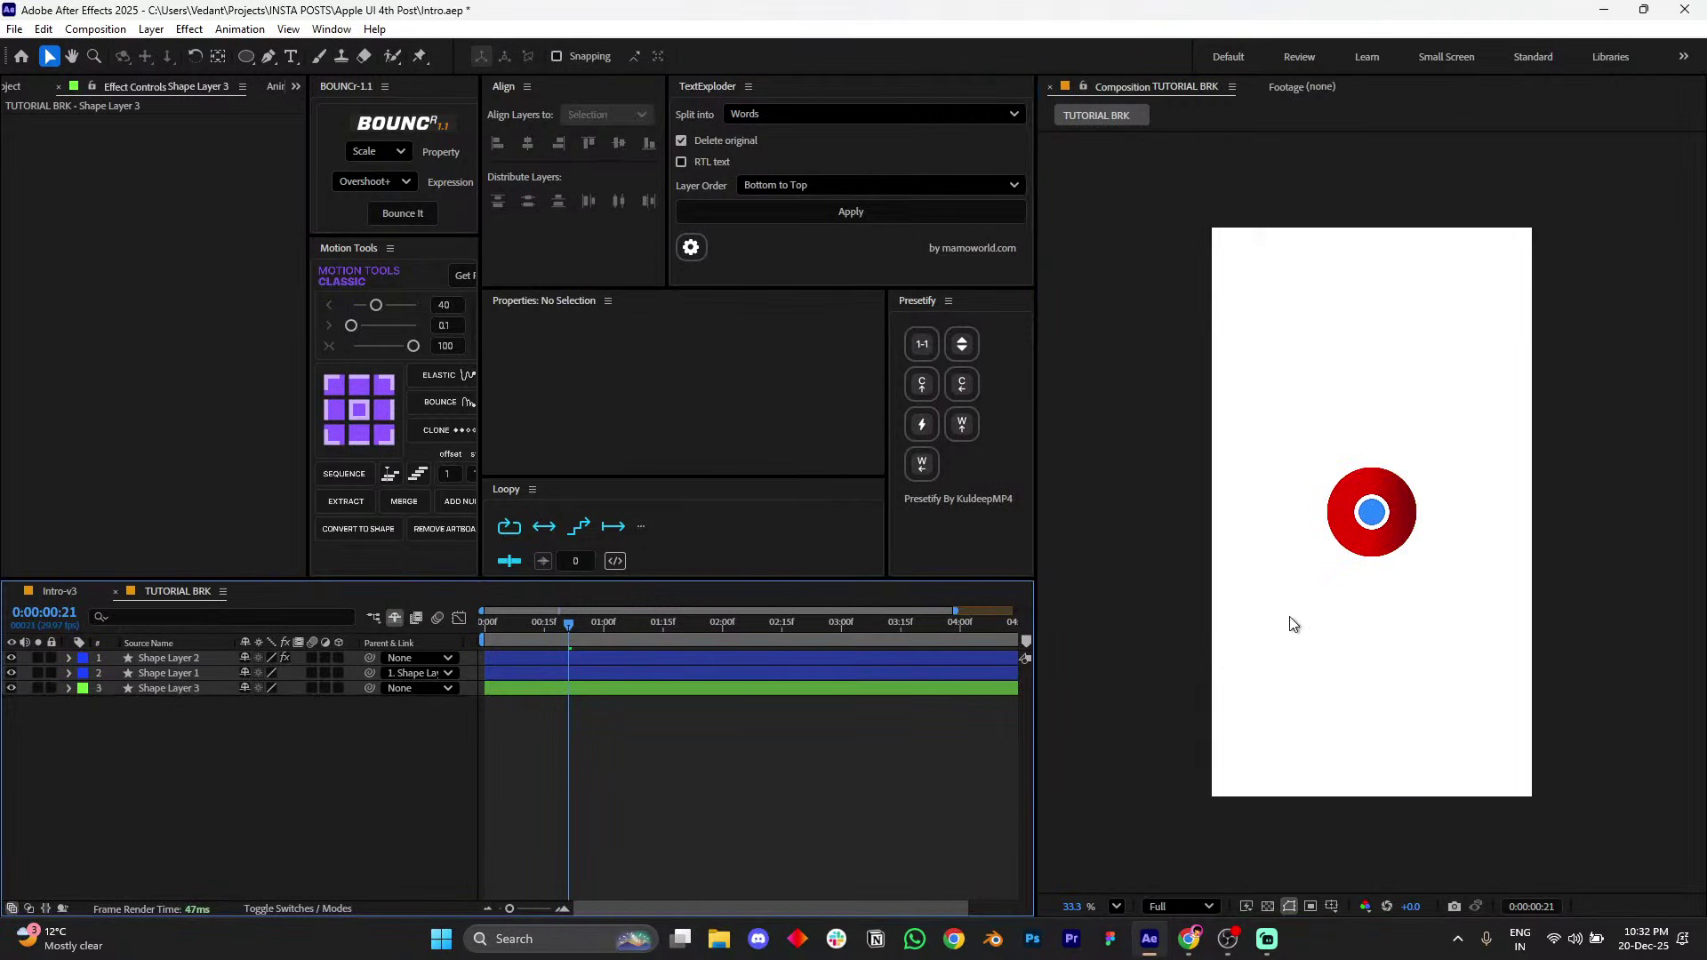
- Copy the hex color 21B555 from the start stop of Green circle's fill gradient in Intro-v3
{"action": "left_click", "coordinate": [64, 594]}
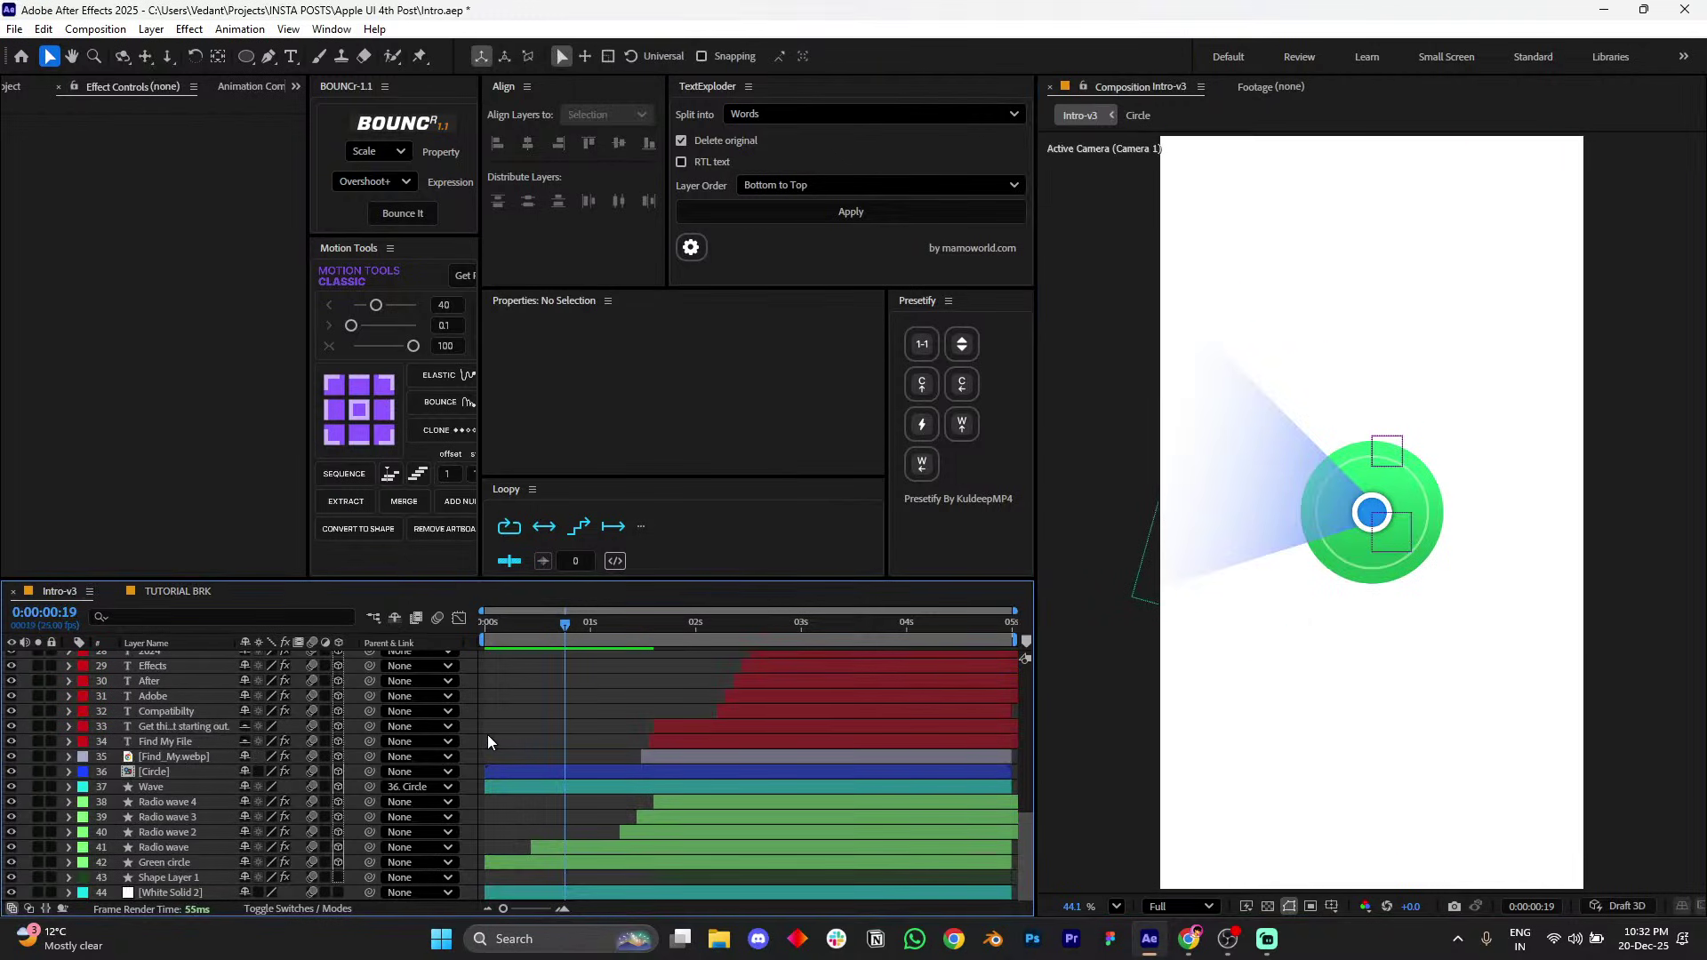
{"action": "left_click", "coordinate": [558, 862]}
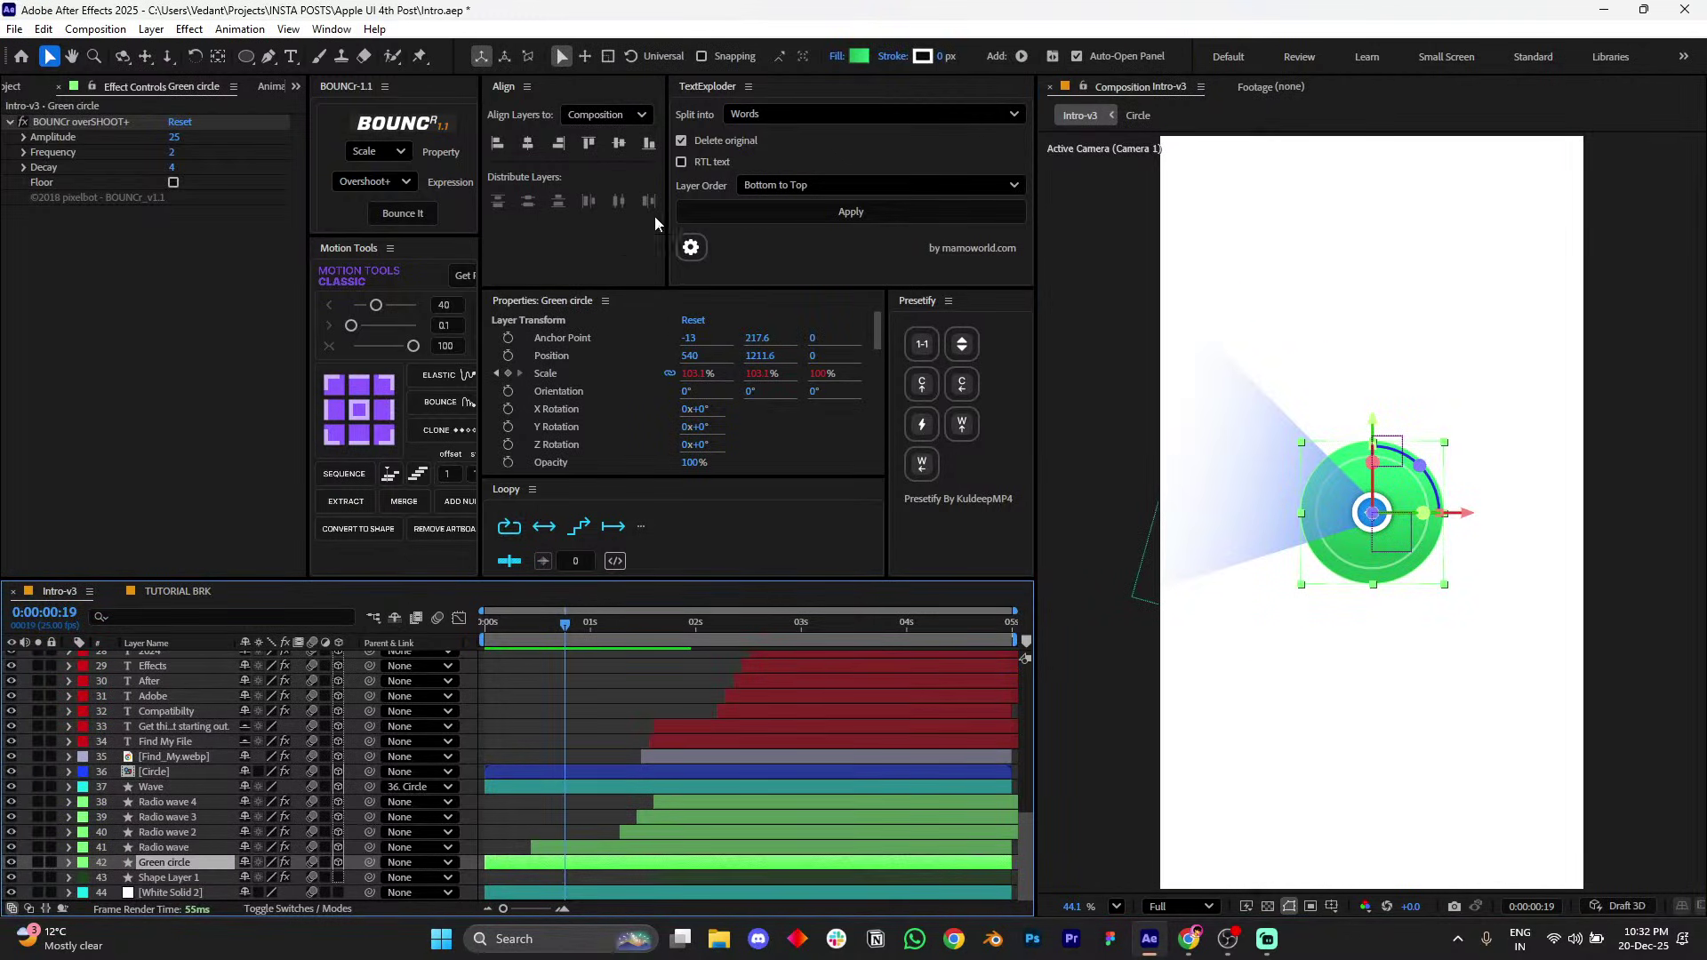
{"action": "left_click", "coordinate": [855, 56]}
{"action": "left_click_drag", "start_coordinate": [793, 253], "coordinate": [529, 245]}
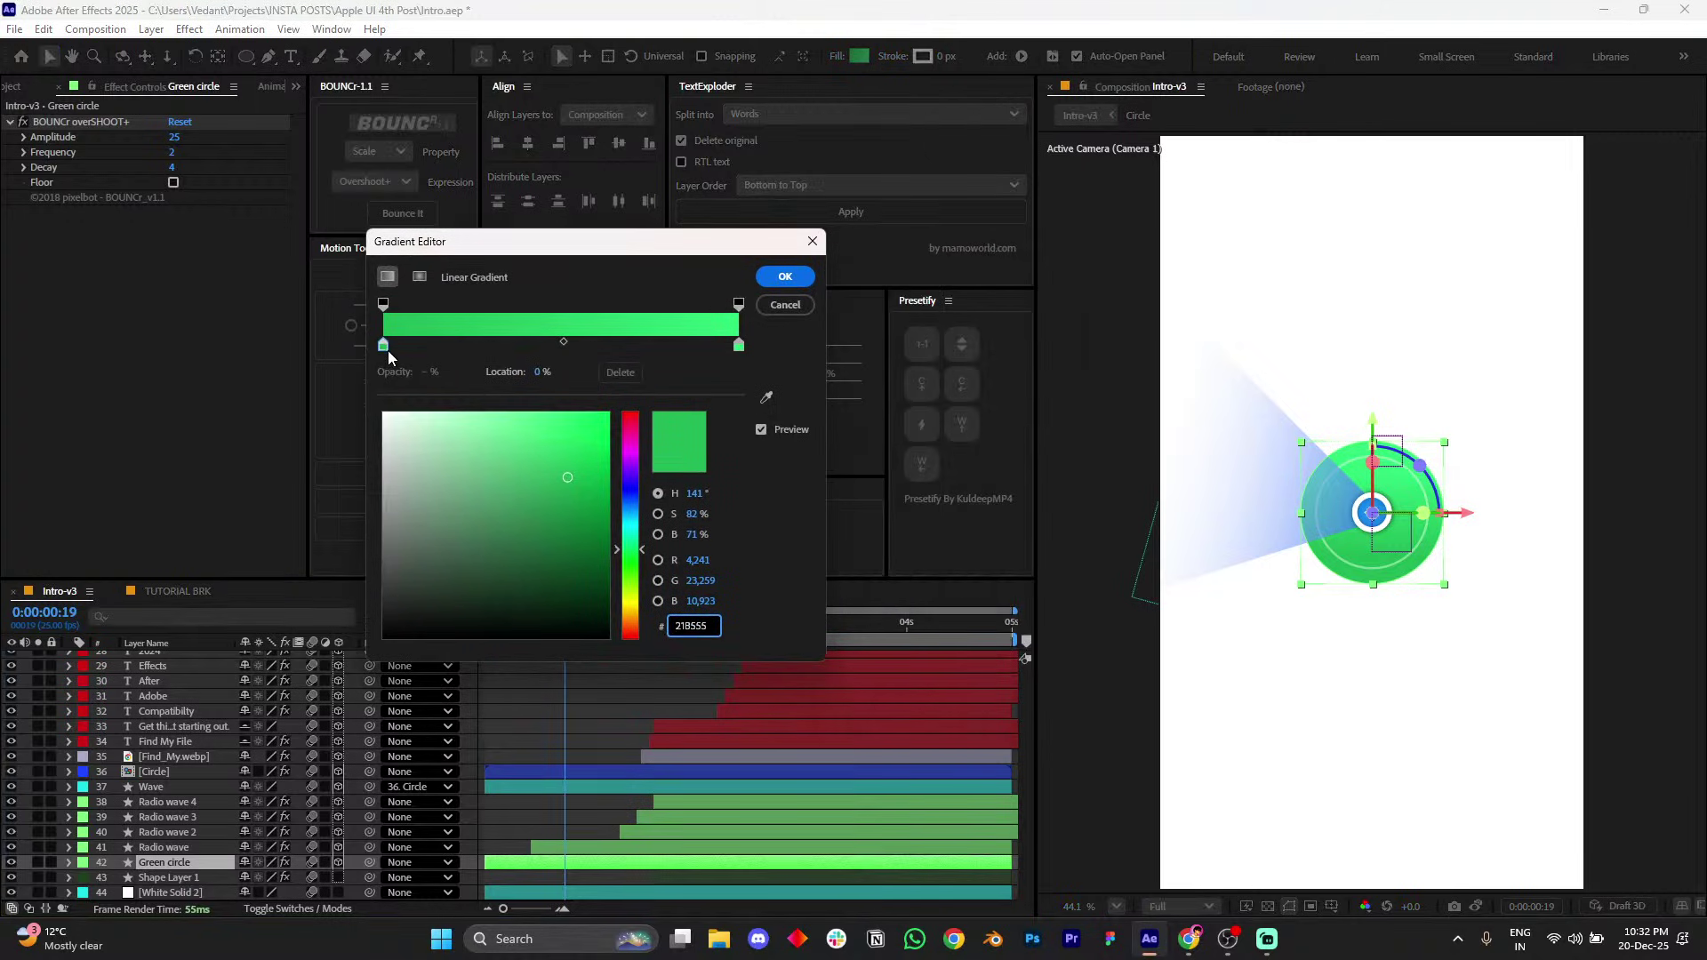
{"action": "left_click", "coordinate": [784, 305]}
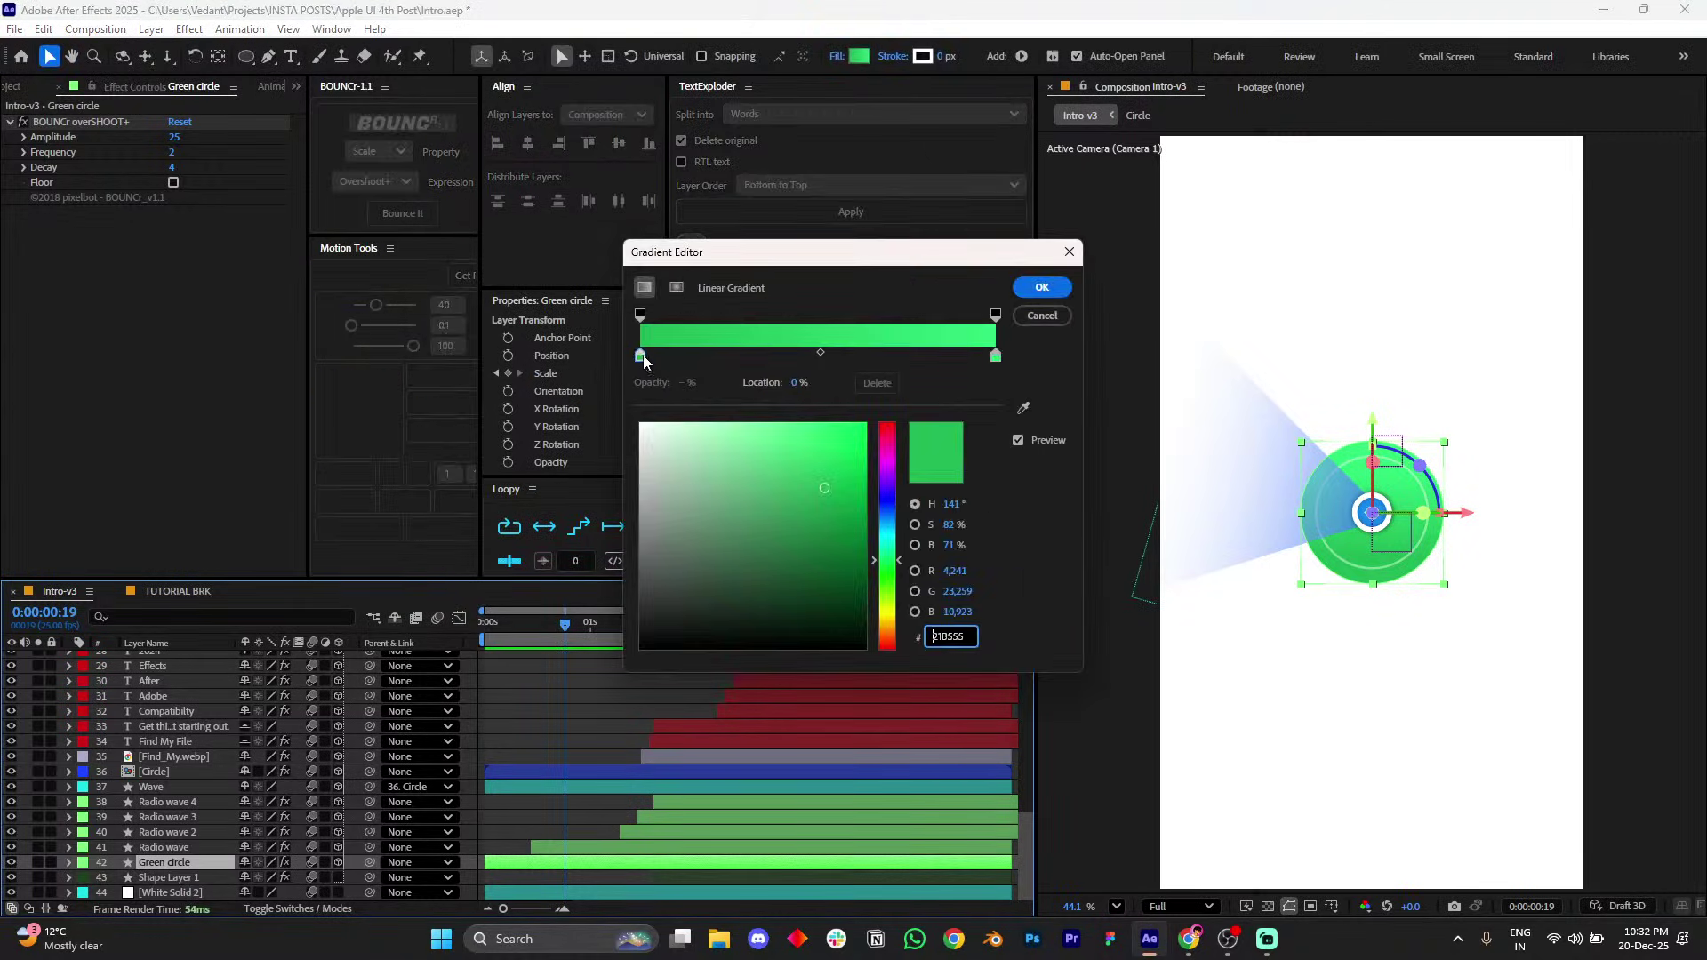
{"action": "left_click", "coordinate": [949, 636]}
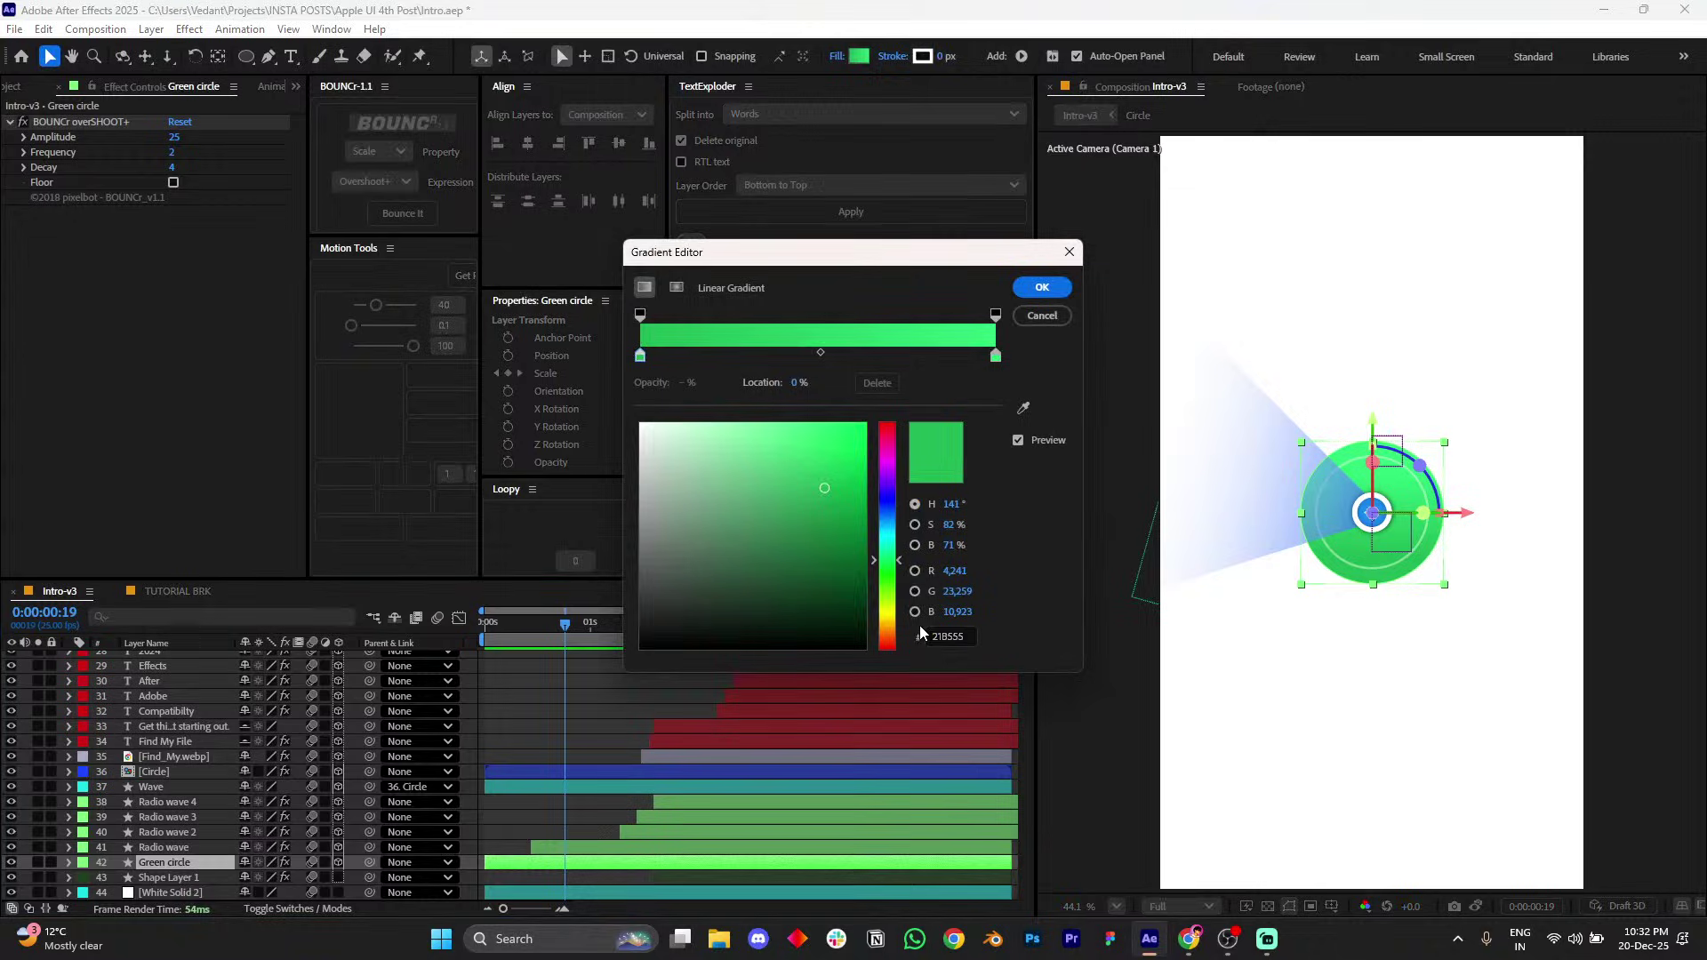
{"action": "left_click", "coordinate": [1055, 289]}
- Set the start stop of Shape Layer 3's fill gradient in TUTORIAL BRK to the copied green, 21B555
{"action": "left_click", "coordinate": [178, 592]}
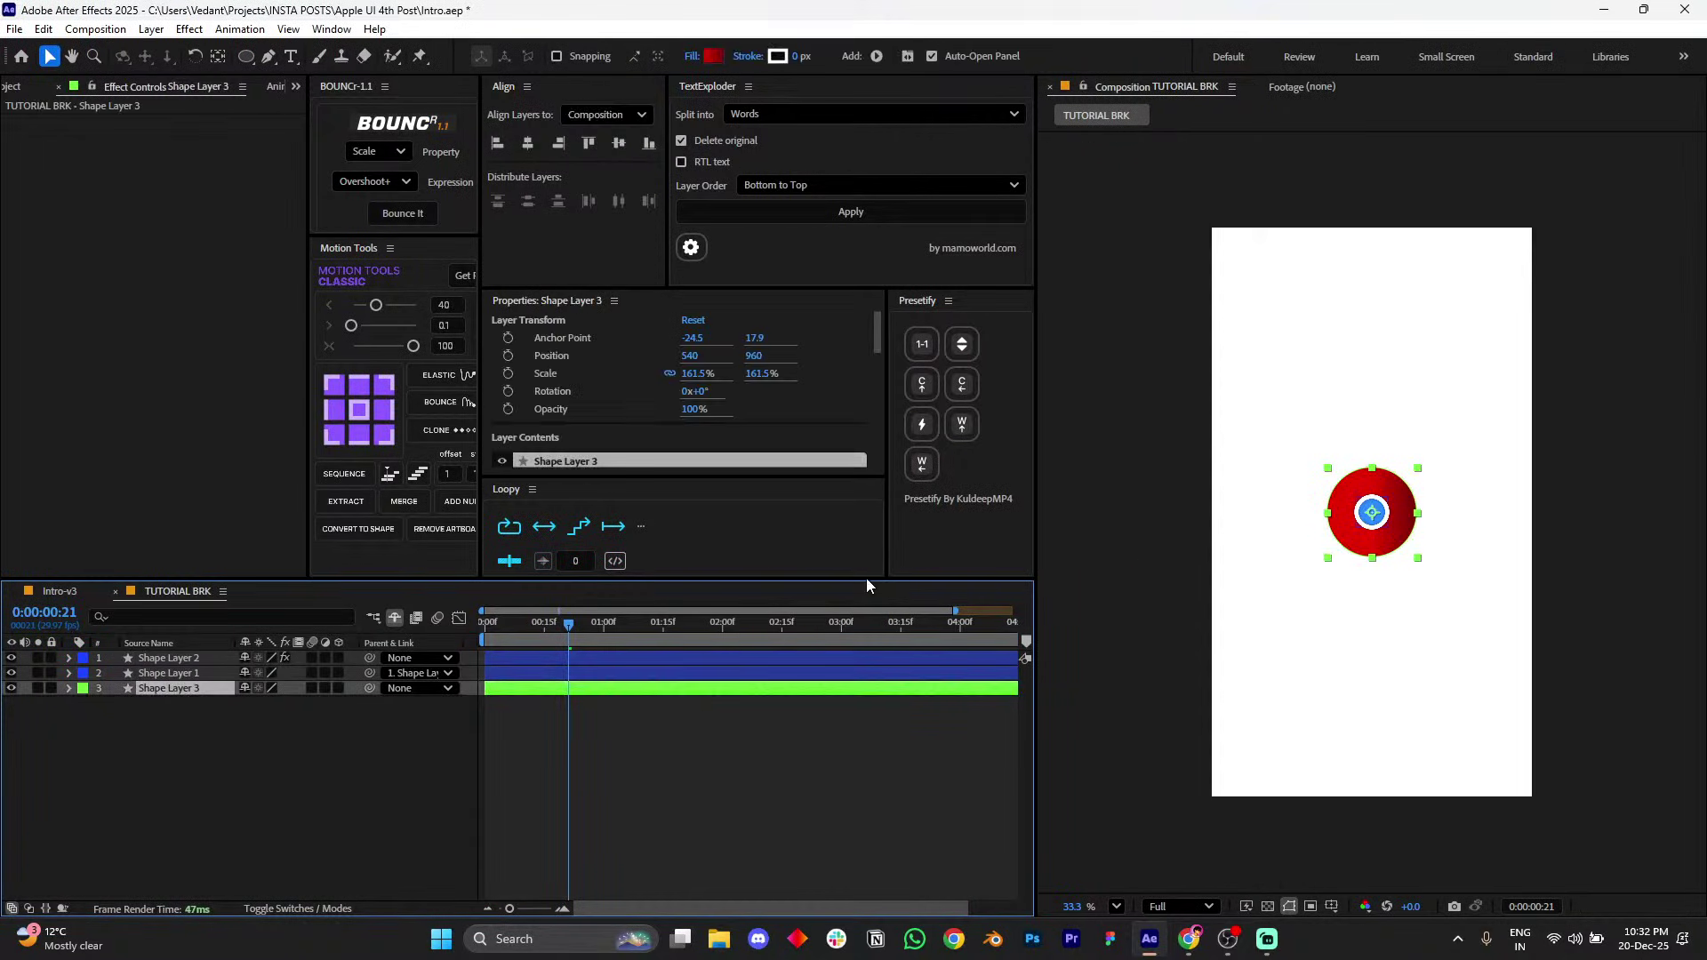
{"action": "left_click", "coordinate": [713, 56]}
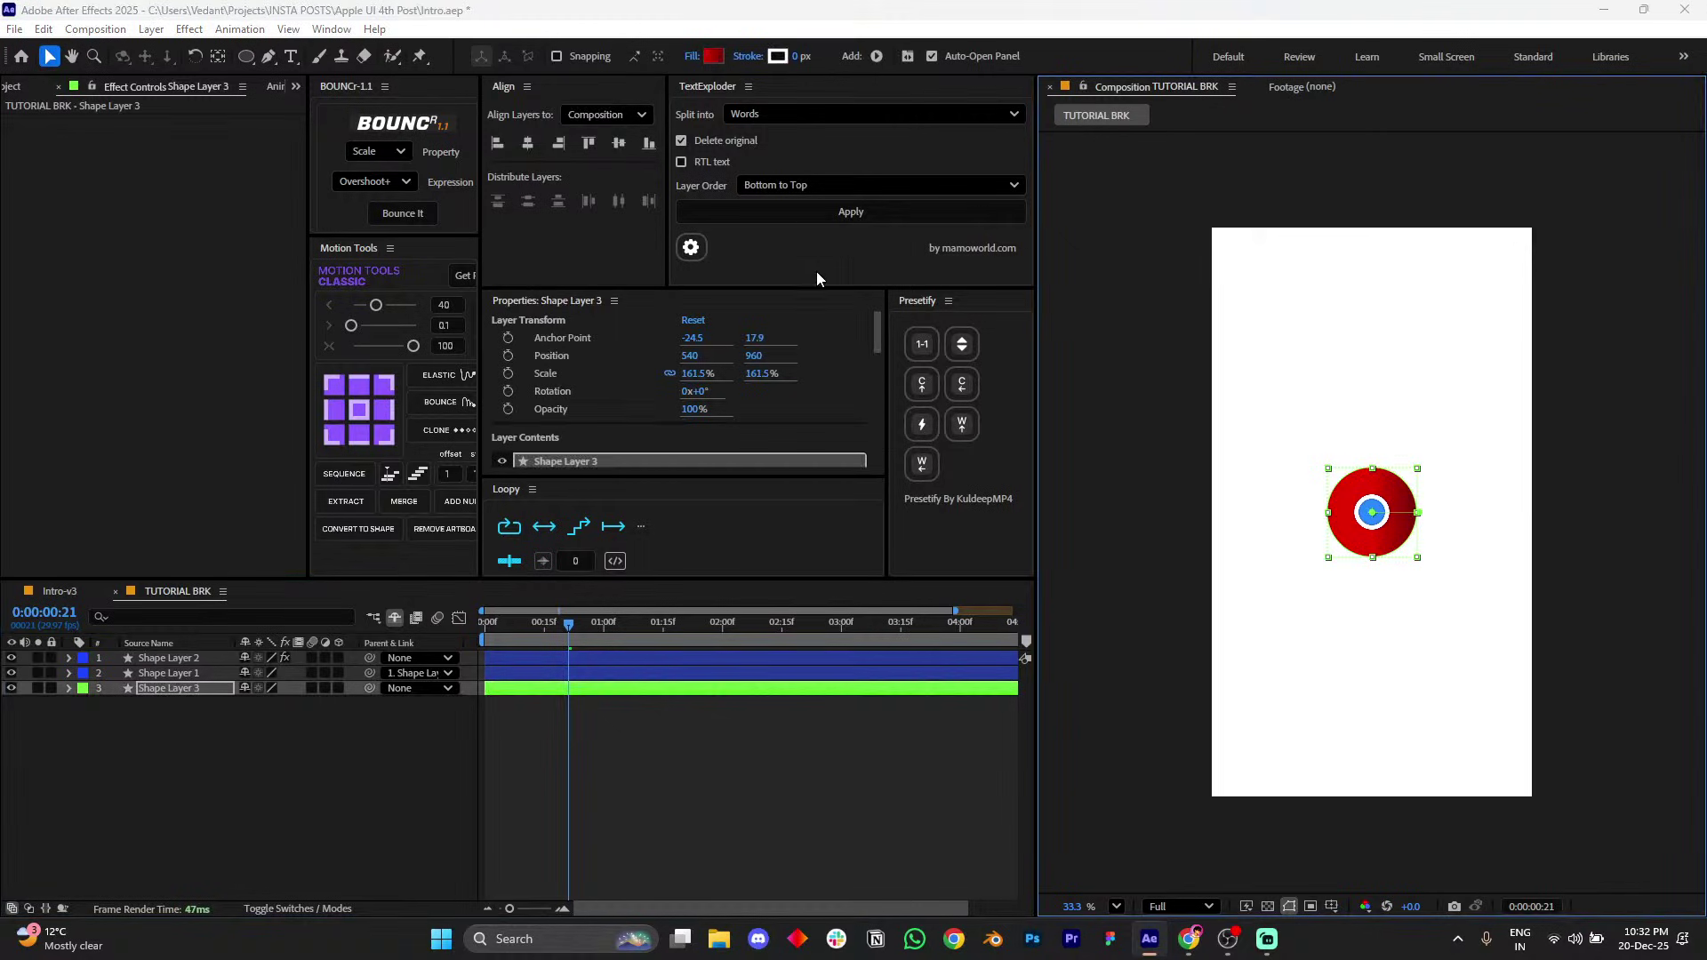
{"action": "left_click", "coordinate": [947, 634]}
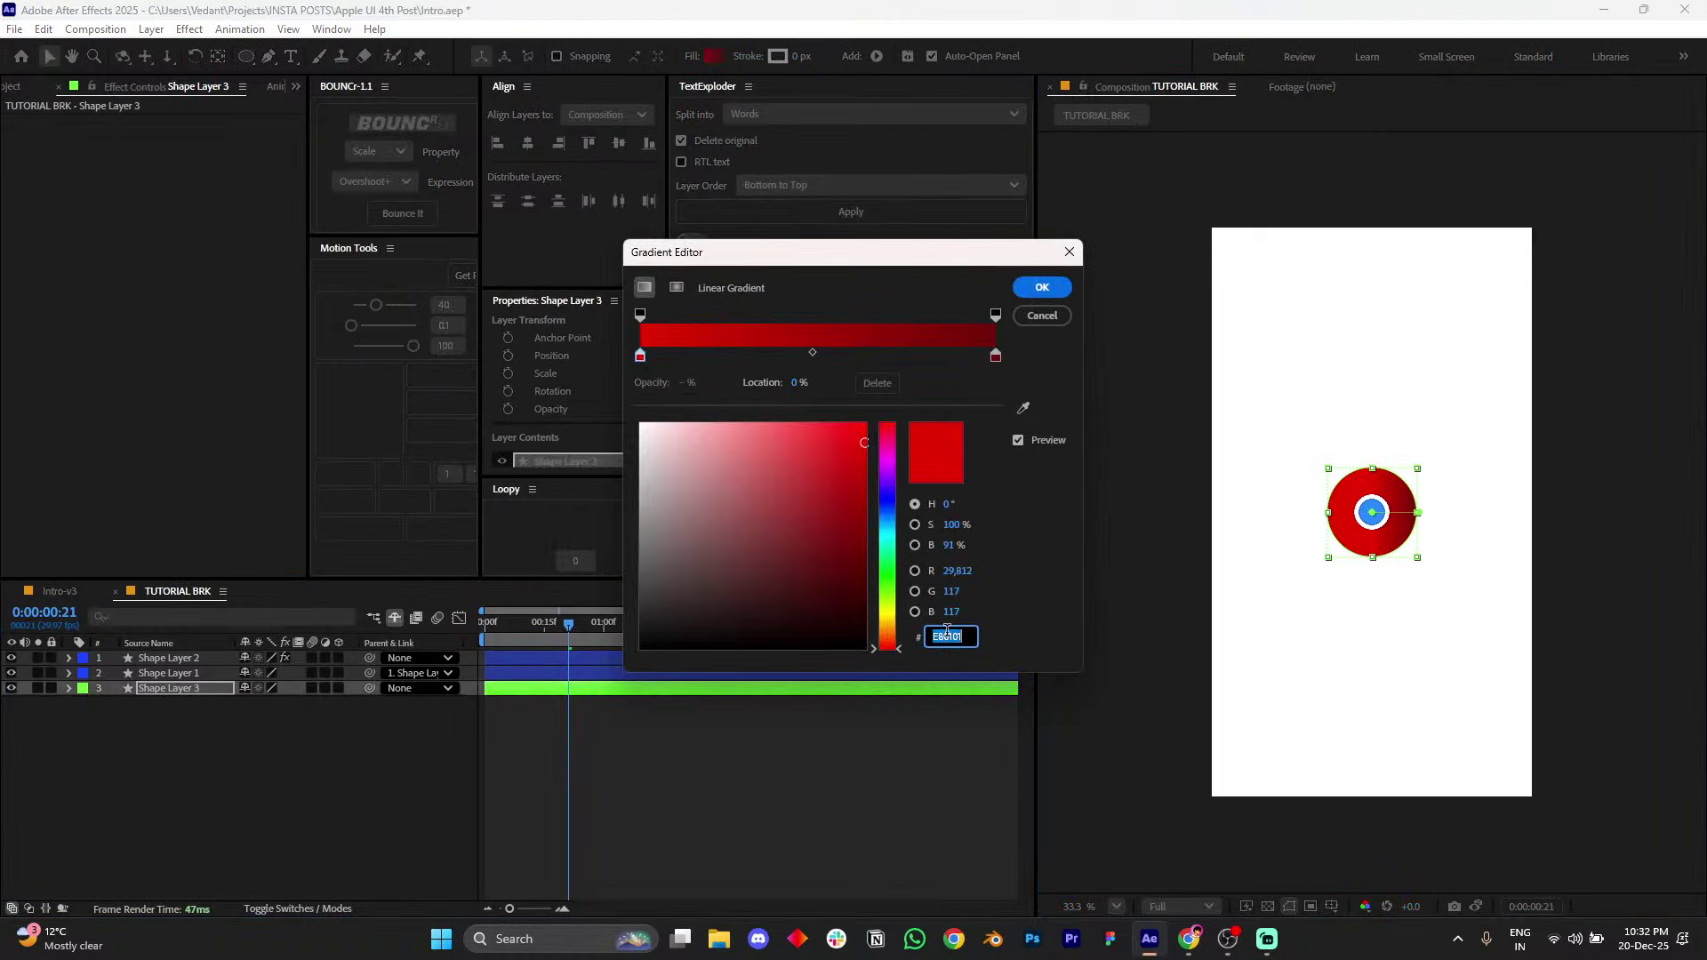
{"action": "key", "text": "ctrl+v"}
{"action": "key", "text": "Return"}
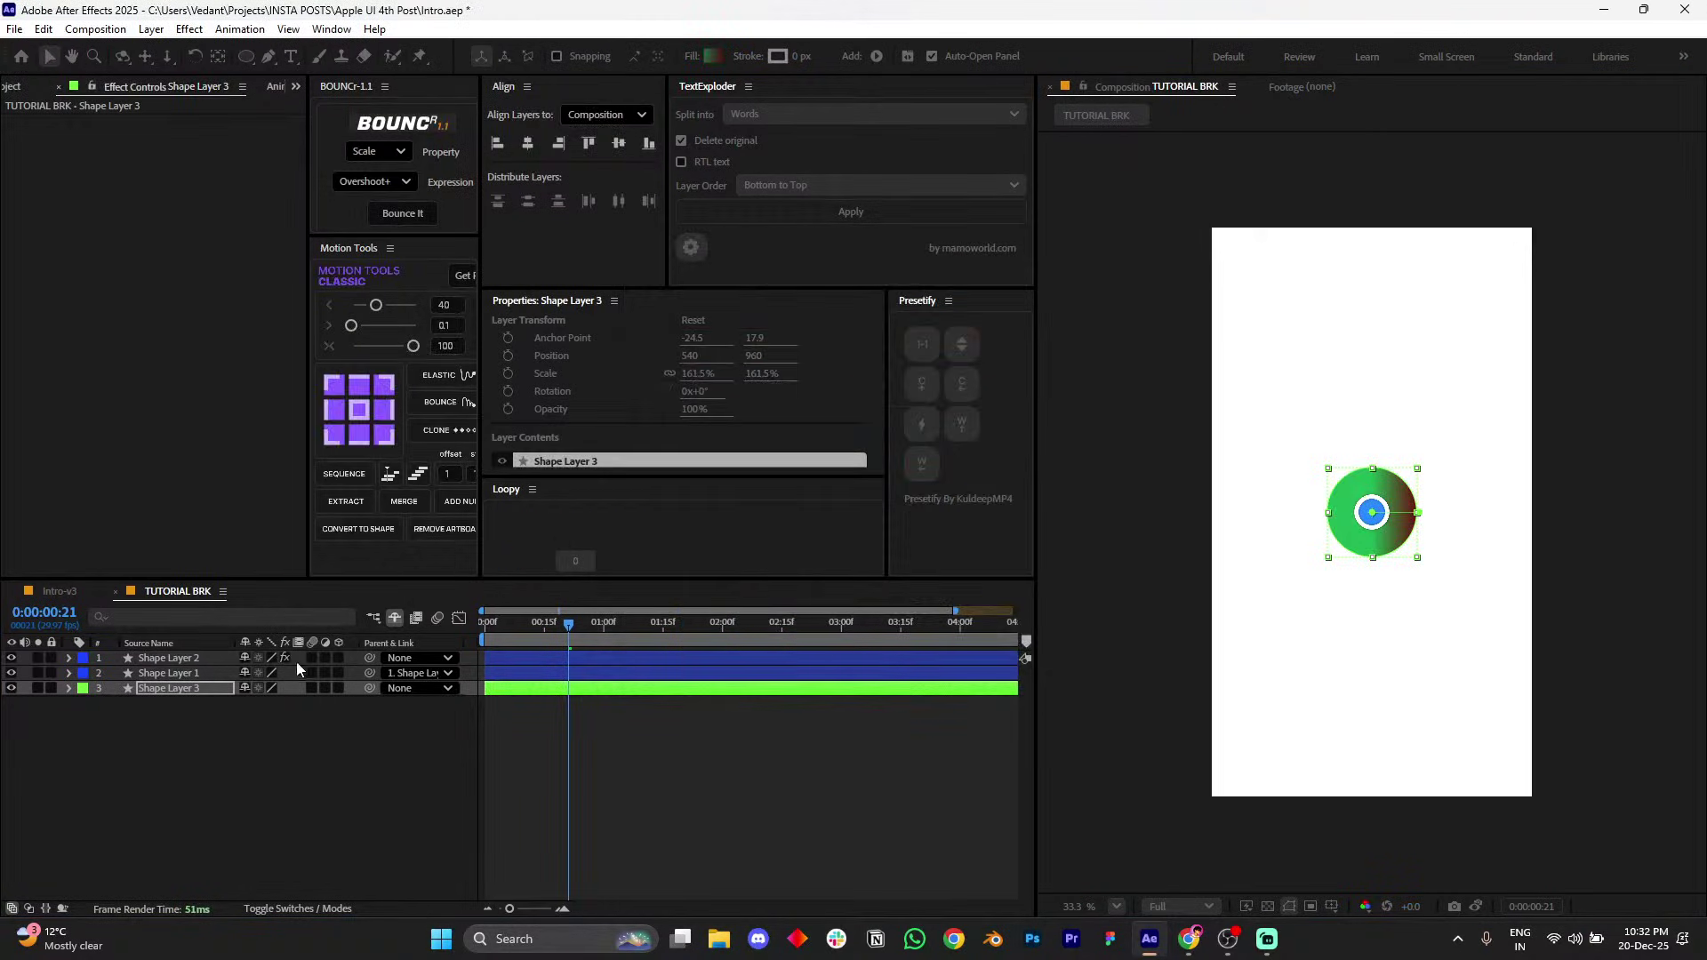
- Set the end stop of Shape Layer 3's fill gradient to a lighter green, about 58E88B
{"action": "left_click", "coordinate": [712, 56]}
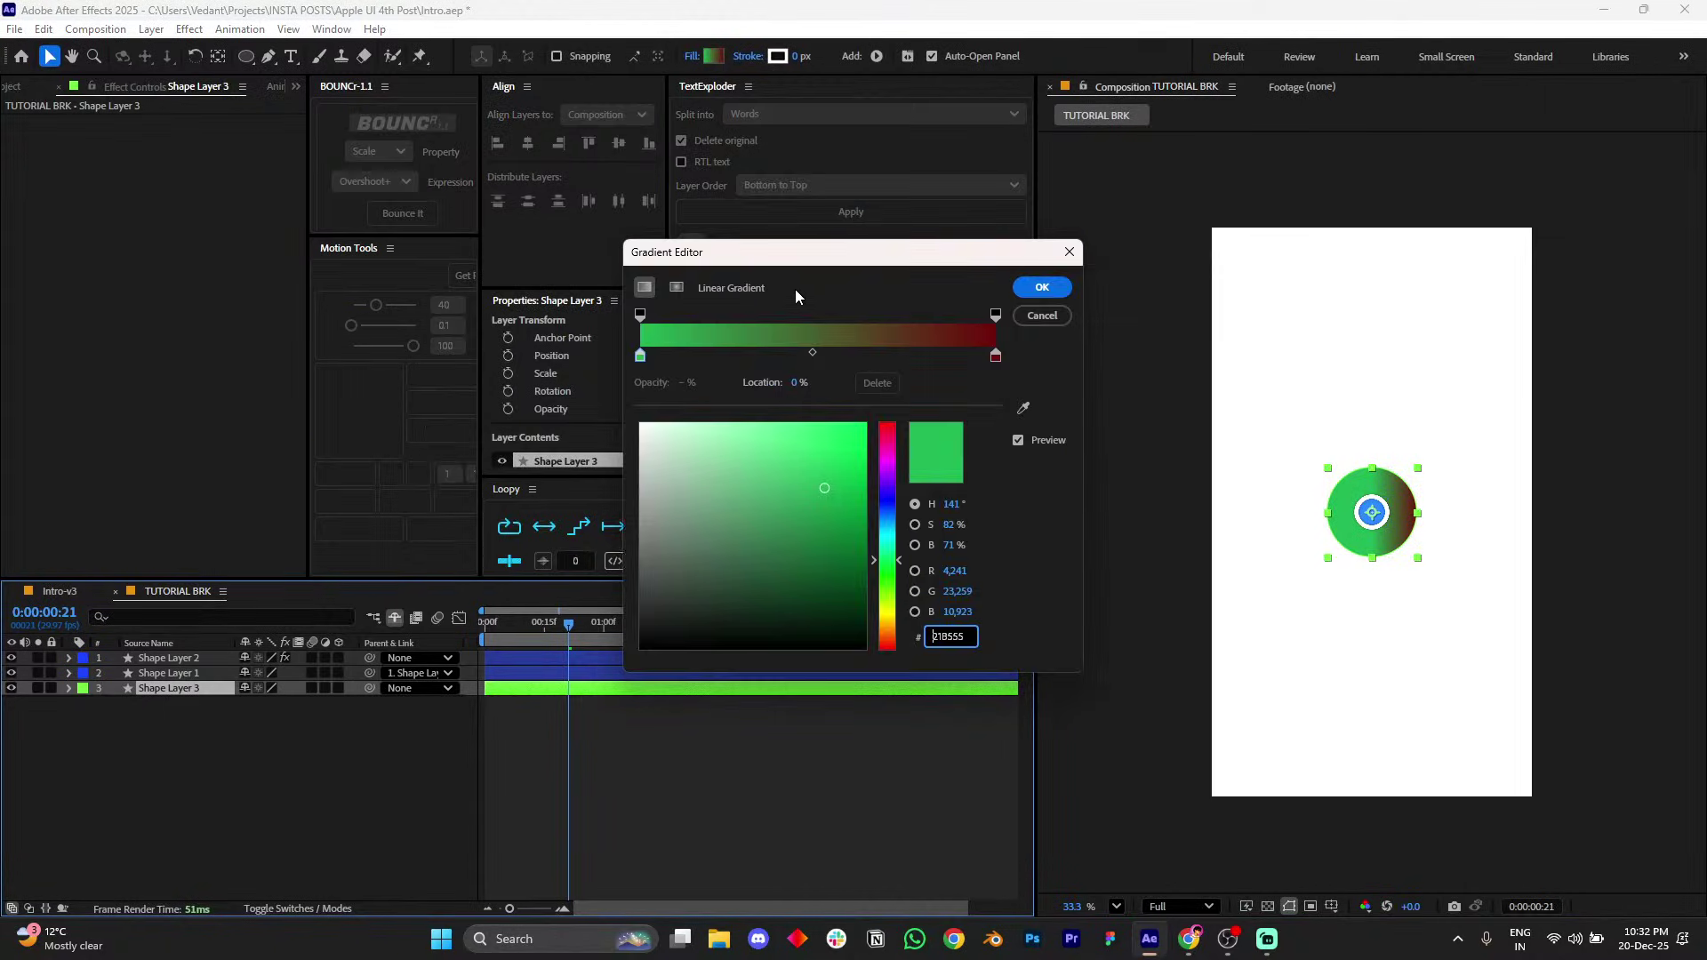
{"action": "left_click_drag", "start_coordinate": [795, 256], "coordinate": [593, 256]}
{"action": "left_click", "coordinate": [440, 360]}
{"action": "left_click", "coordinate": [795, 359]}
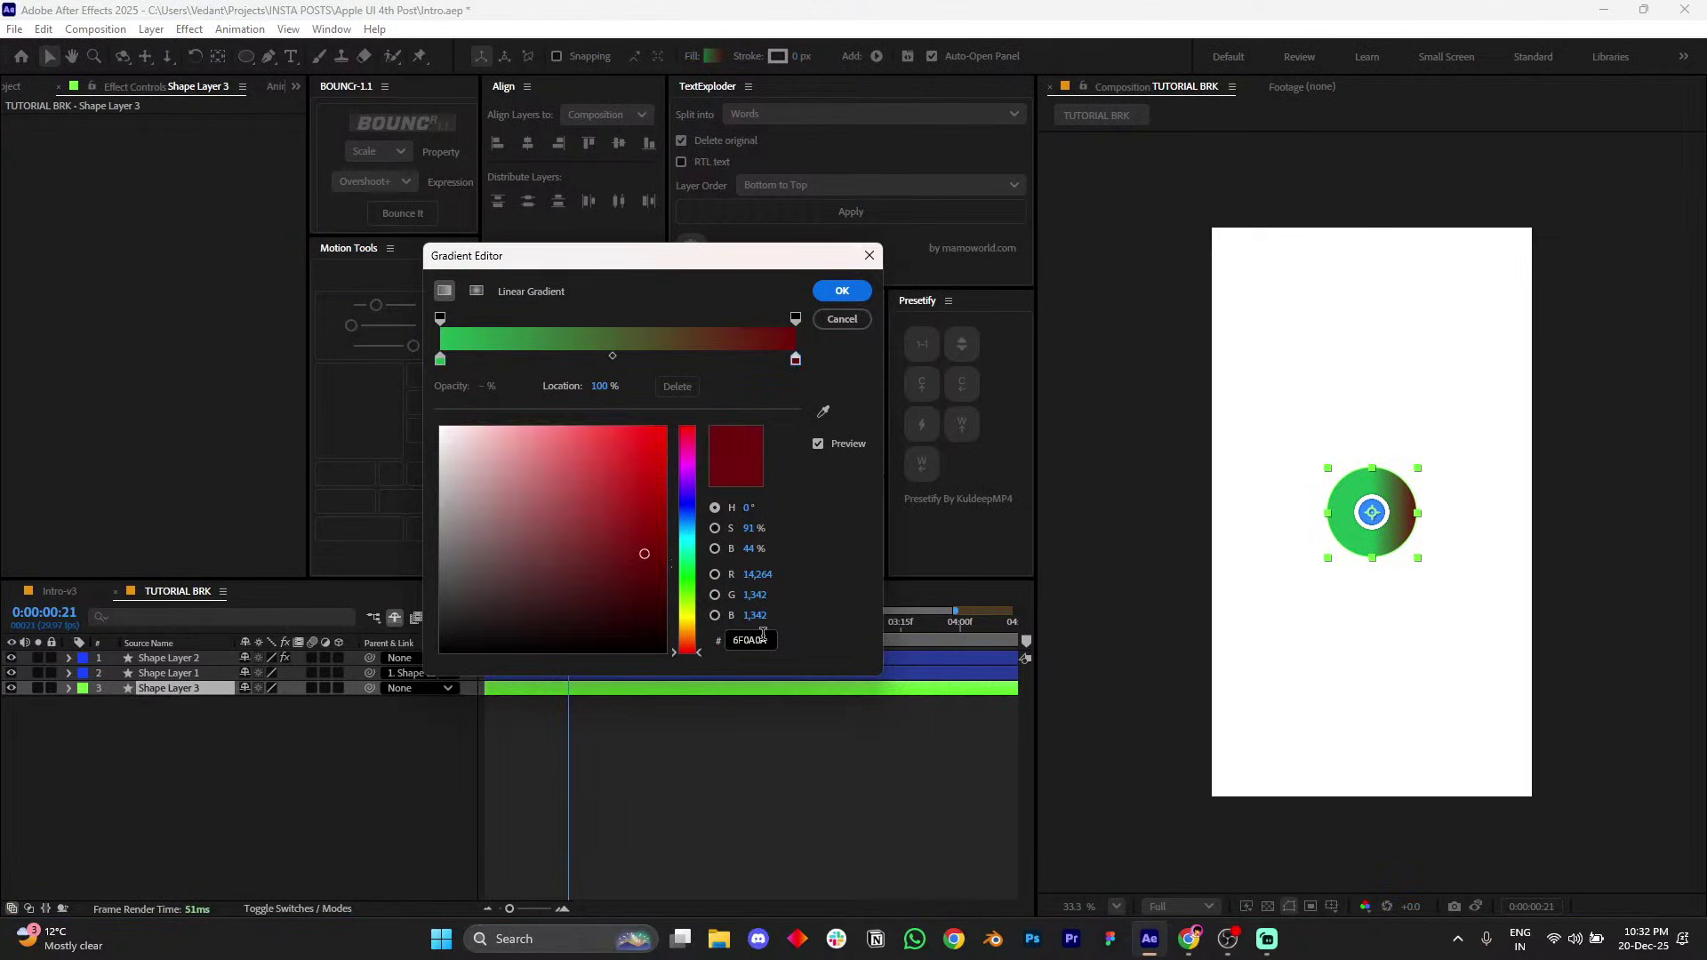
{"action": "left_click", "coordinate": [761, 640]}
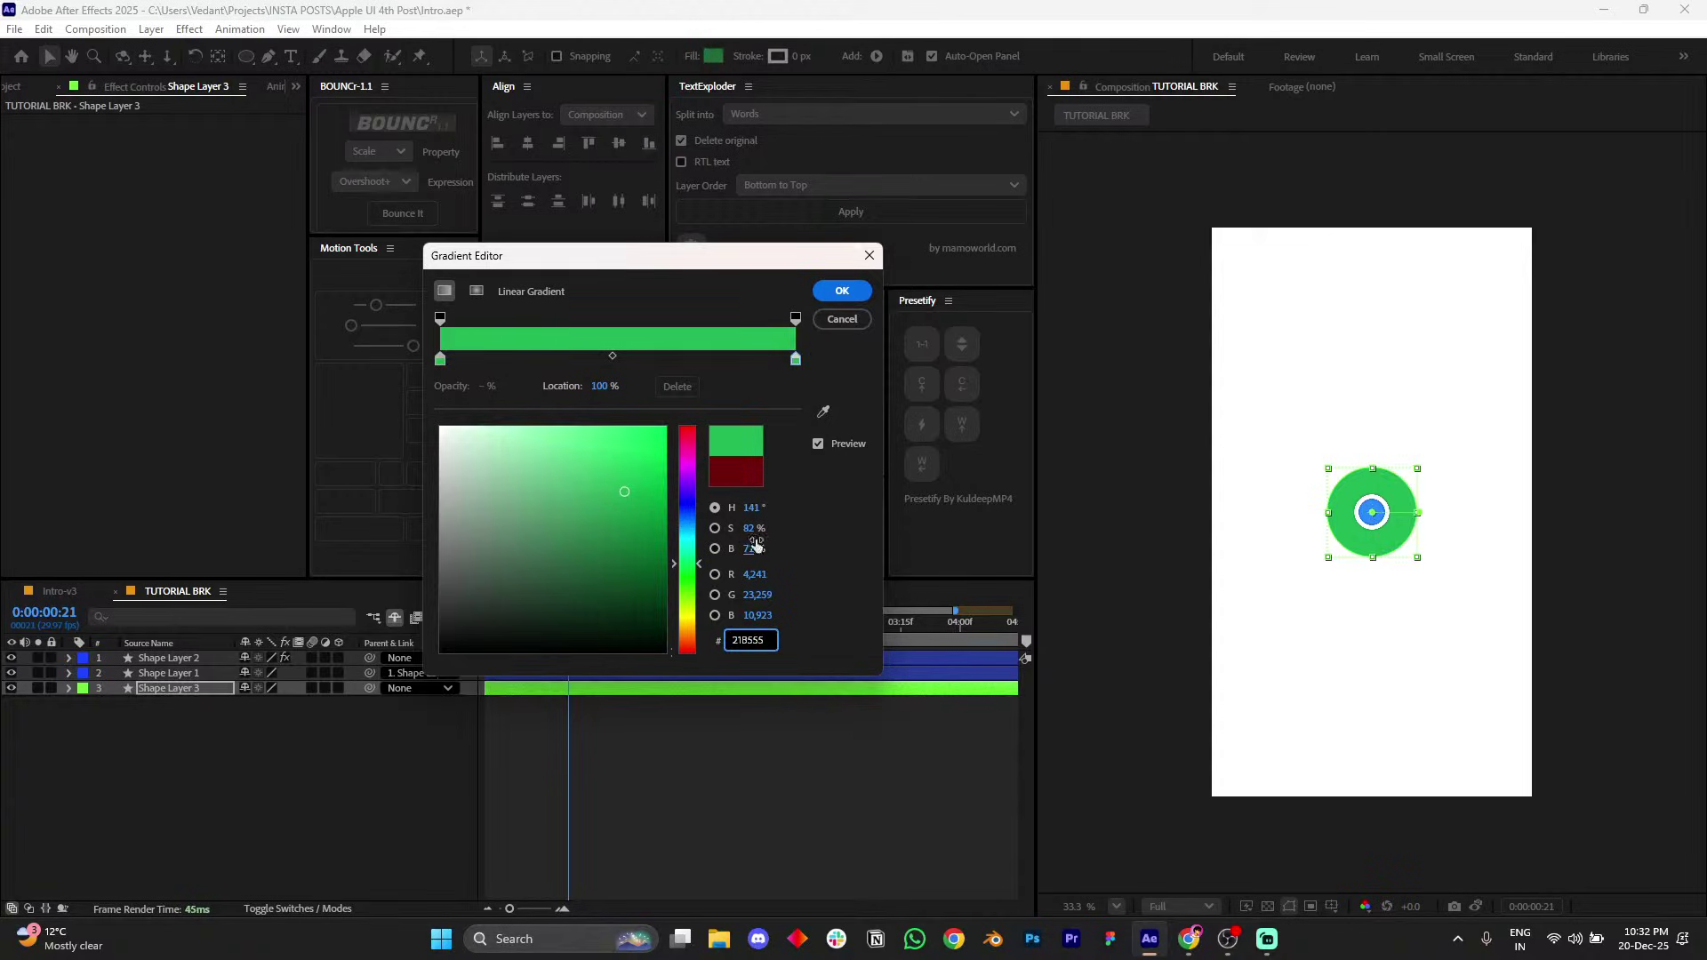
{"action": "left_click_drag", "start_coordinate": [620, 484], "coordinate": [580, 445]}
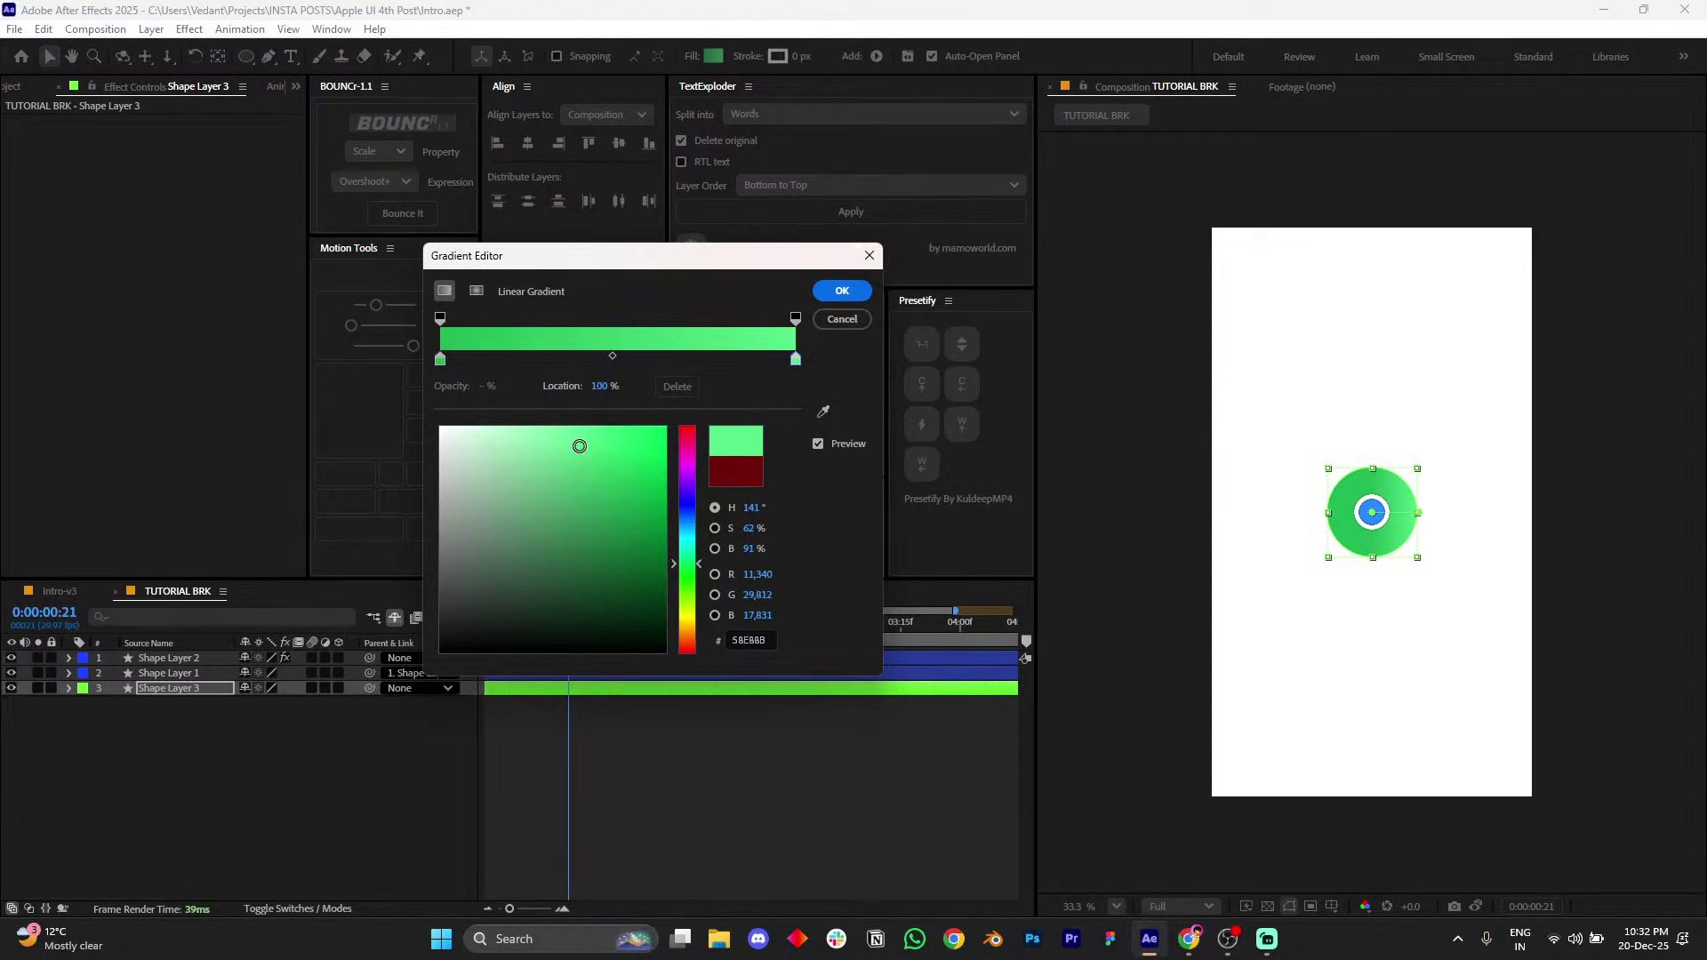
{"action": "left_click", "coordinate": [842, 290]}
- Reorient Shape Layer 3's gradient vertically, with the lighter green at the circle's upper edge and the darker green at its lower edge
{"action": "left_click", "coordinate": [1392, 491]}
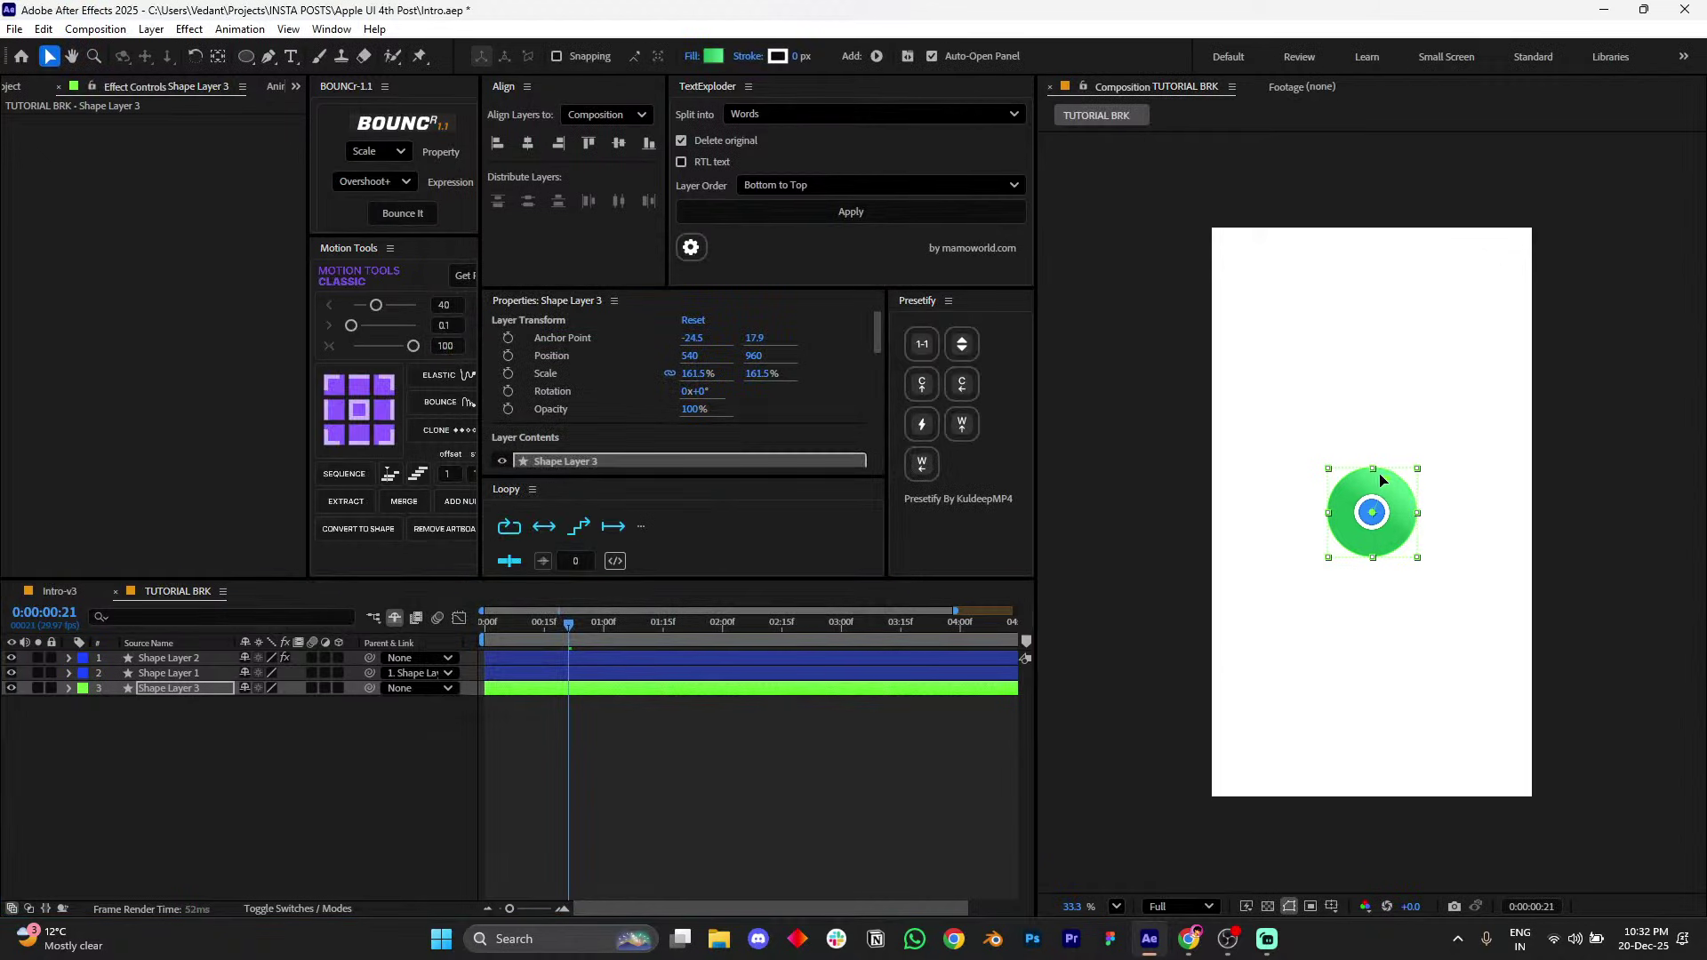
{"action": "left_click_drag", "start_coordinate": [1377, 550], "coordinate": [1377, 565]}
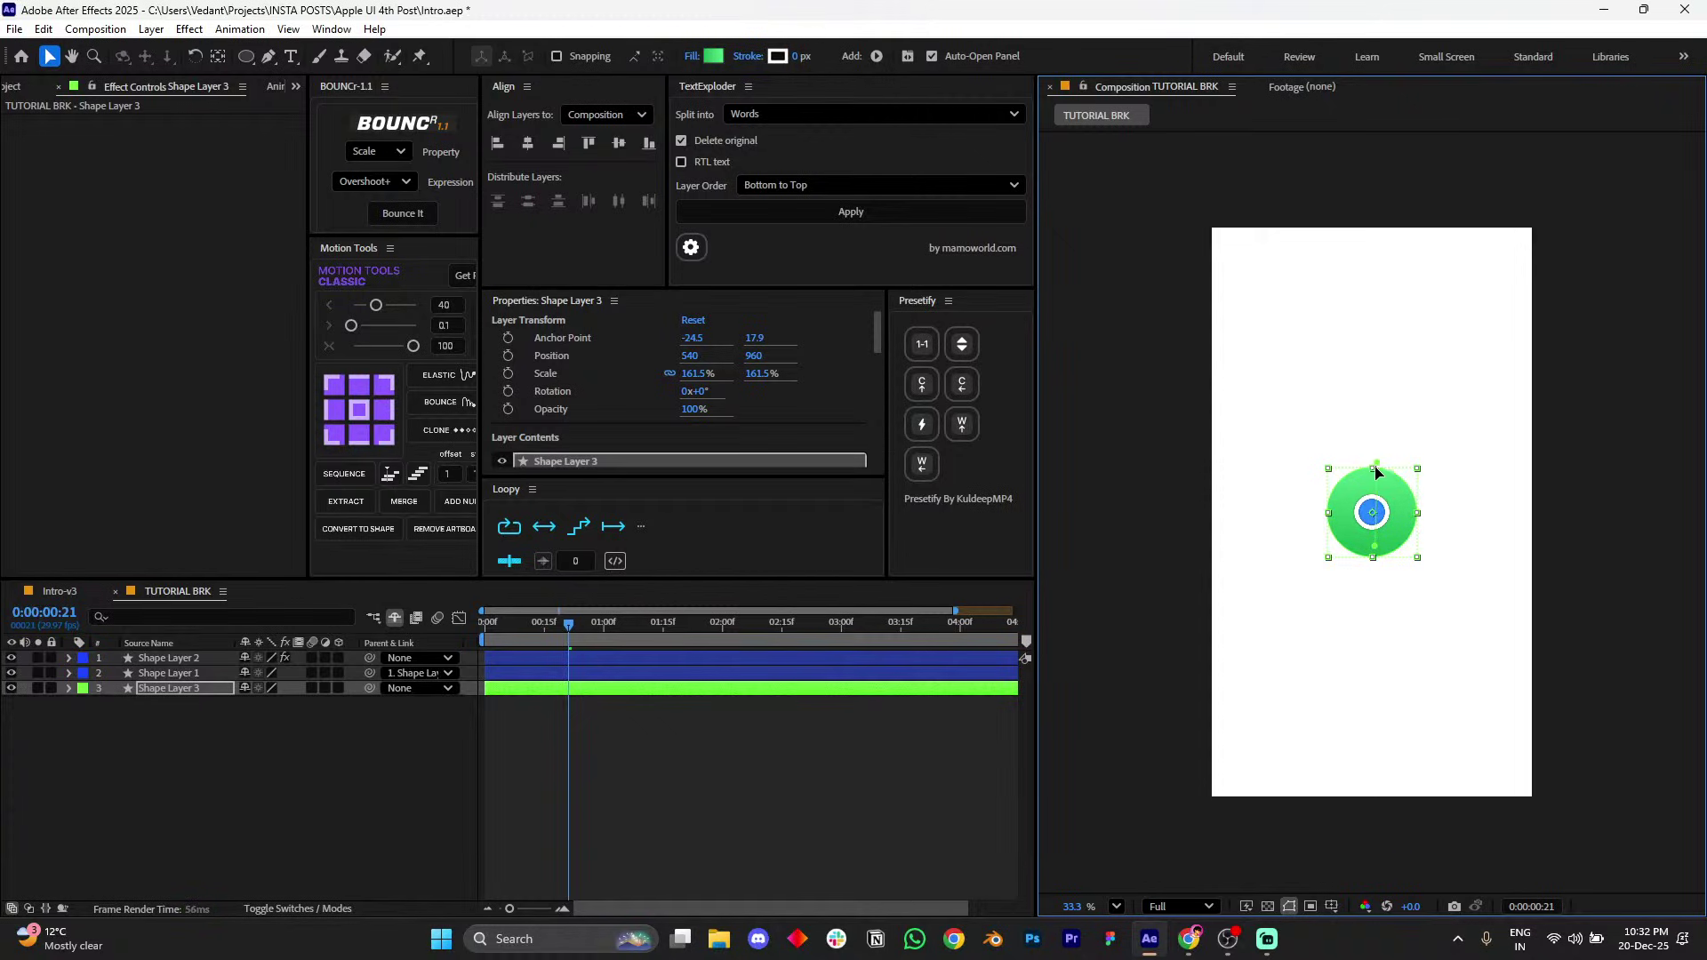
{"action": "left_click", "coordinate": [1023, 738]}
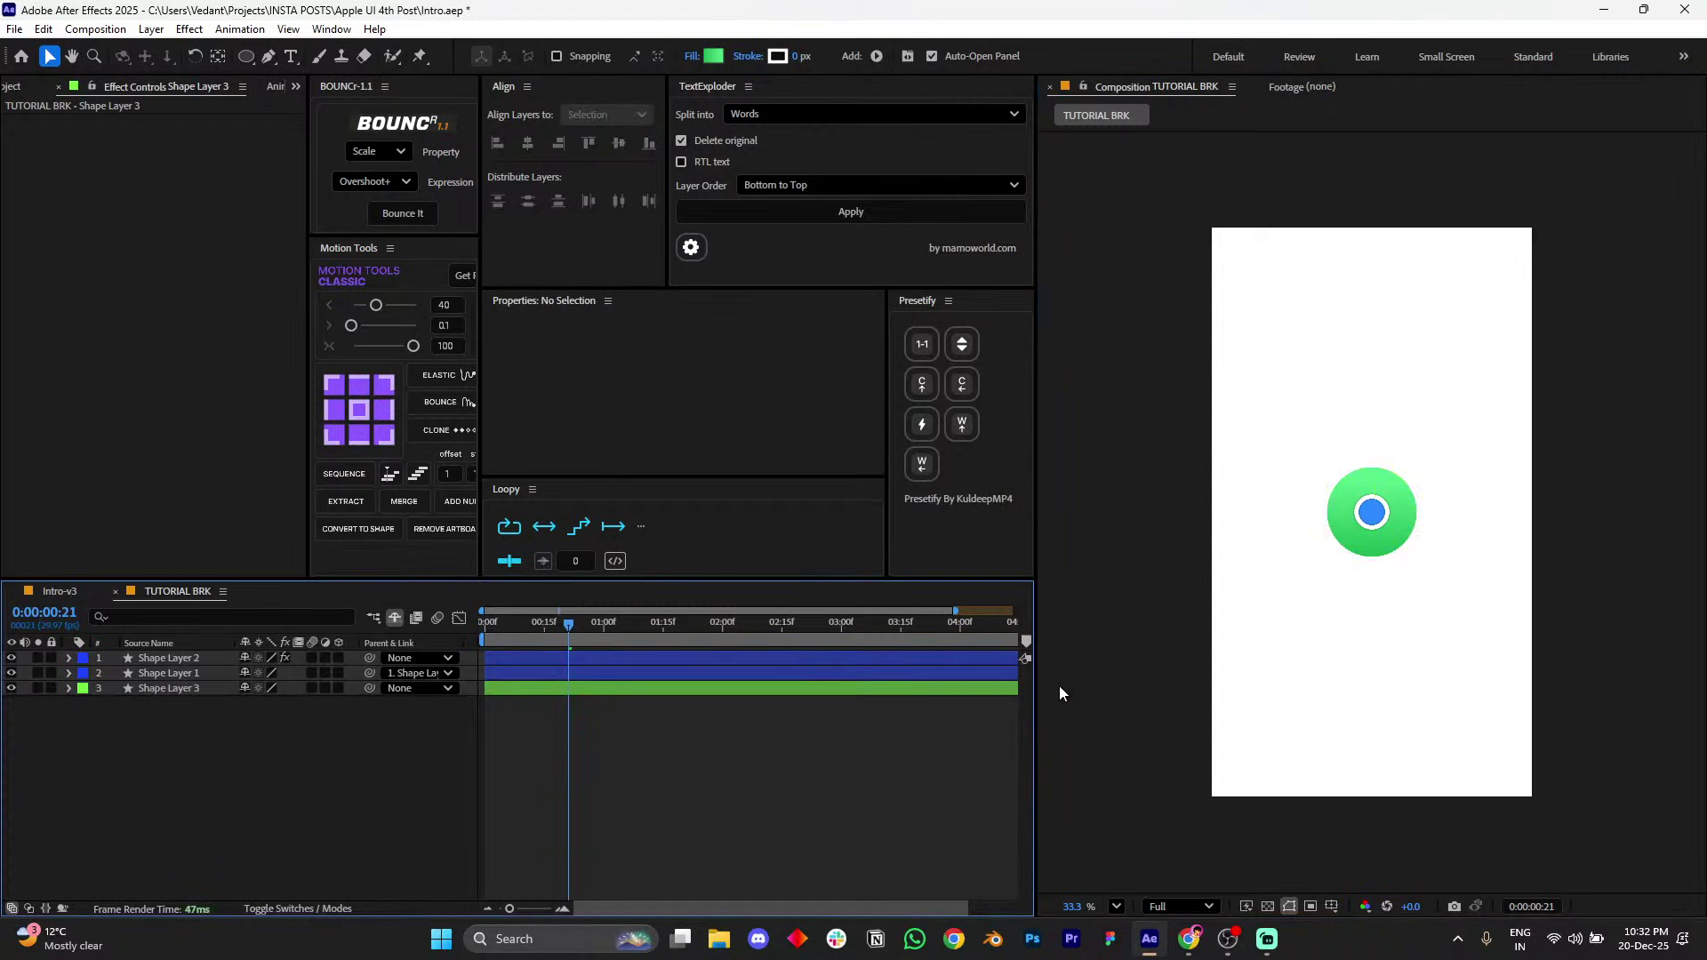
- Enlarge Shape Layer 3 proportionally to a Scale of about 187.1%, keeping it centred at 540, 960
{"action": "scroll", "coordinate": [1382, 581], "scroll_direction": "up", "scroll_amount": 1}
{"action": "scroll", "coordinate": [1381, 582], "scroll_direction": "down", "scroll_amount": 2}
{"action": "scroll", "coordinate": [1381, 582], "scroll_direction": "up", "scroll_amount": 1}
{"action": "left_click", "coordinate": [1394, 546]}
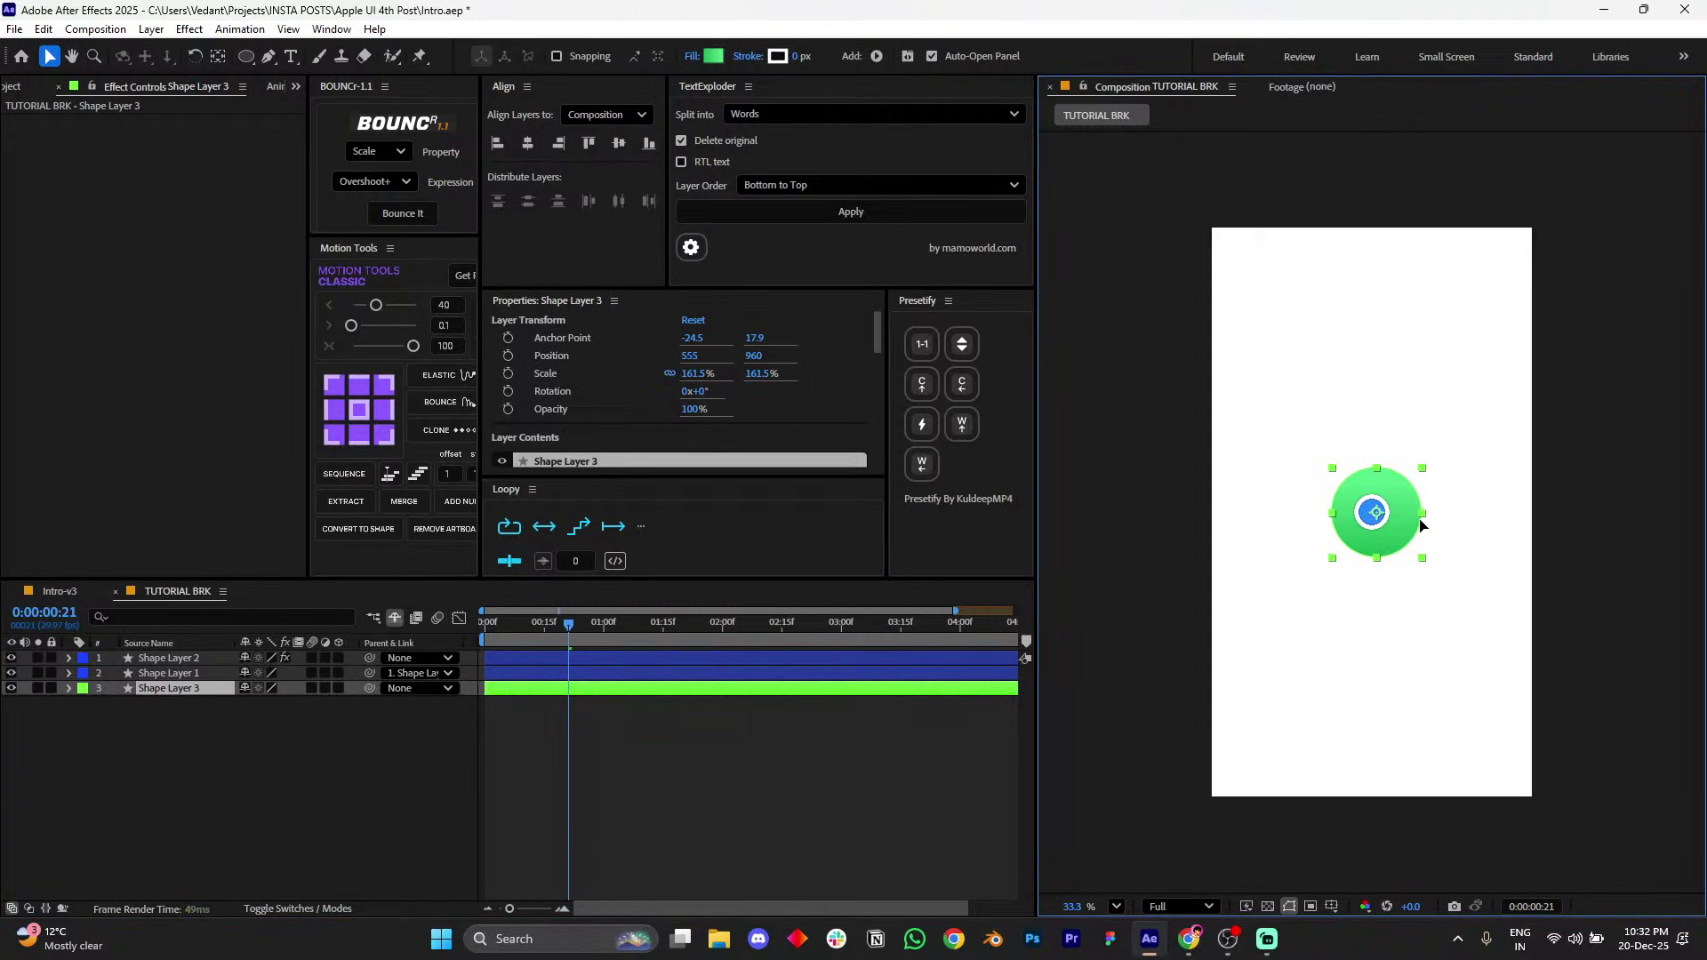
{"action": "left_click", "coordinate": [1174, 644]}
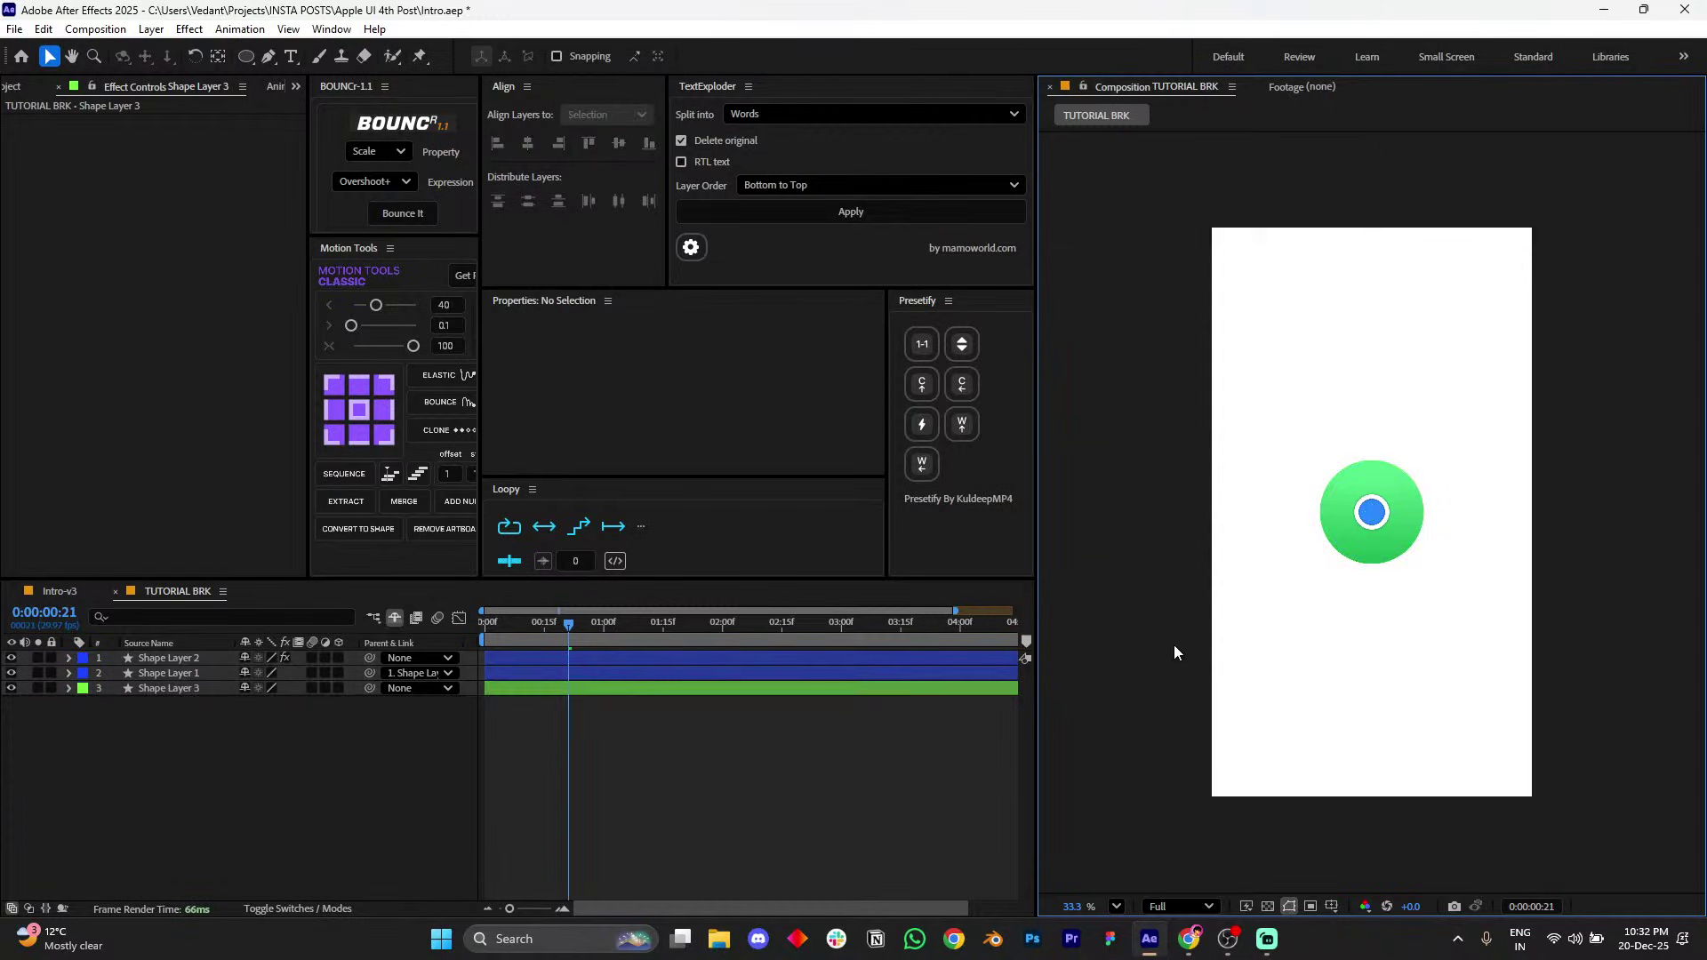
{"action": "scroll", "coordinate": [1454, 565], "scroll_direction": "down", "scroll_amount": 3}
{"action": "left_click", "coordinate": [1118, 905]}
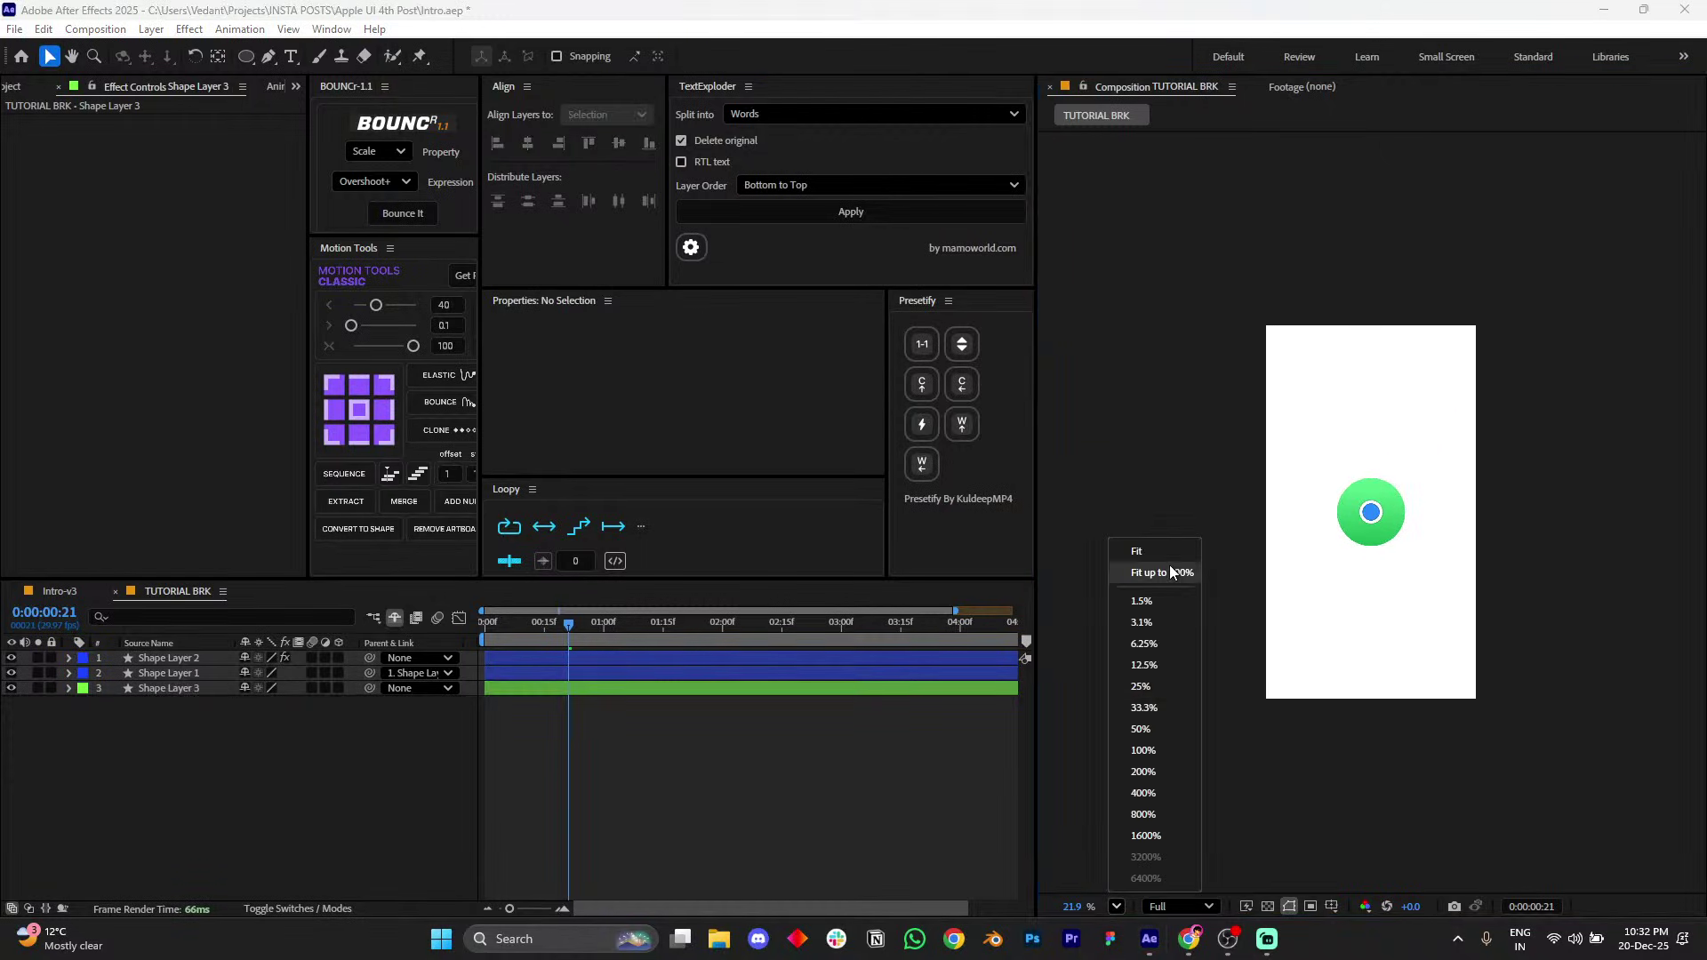
{"action": "left_click", "coordinate": [1164, 568]}
- Rename Shape Layer 3, the green gradient circle, as Outer circle
{"action": "left_click", "coordinate": [174, 689]}
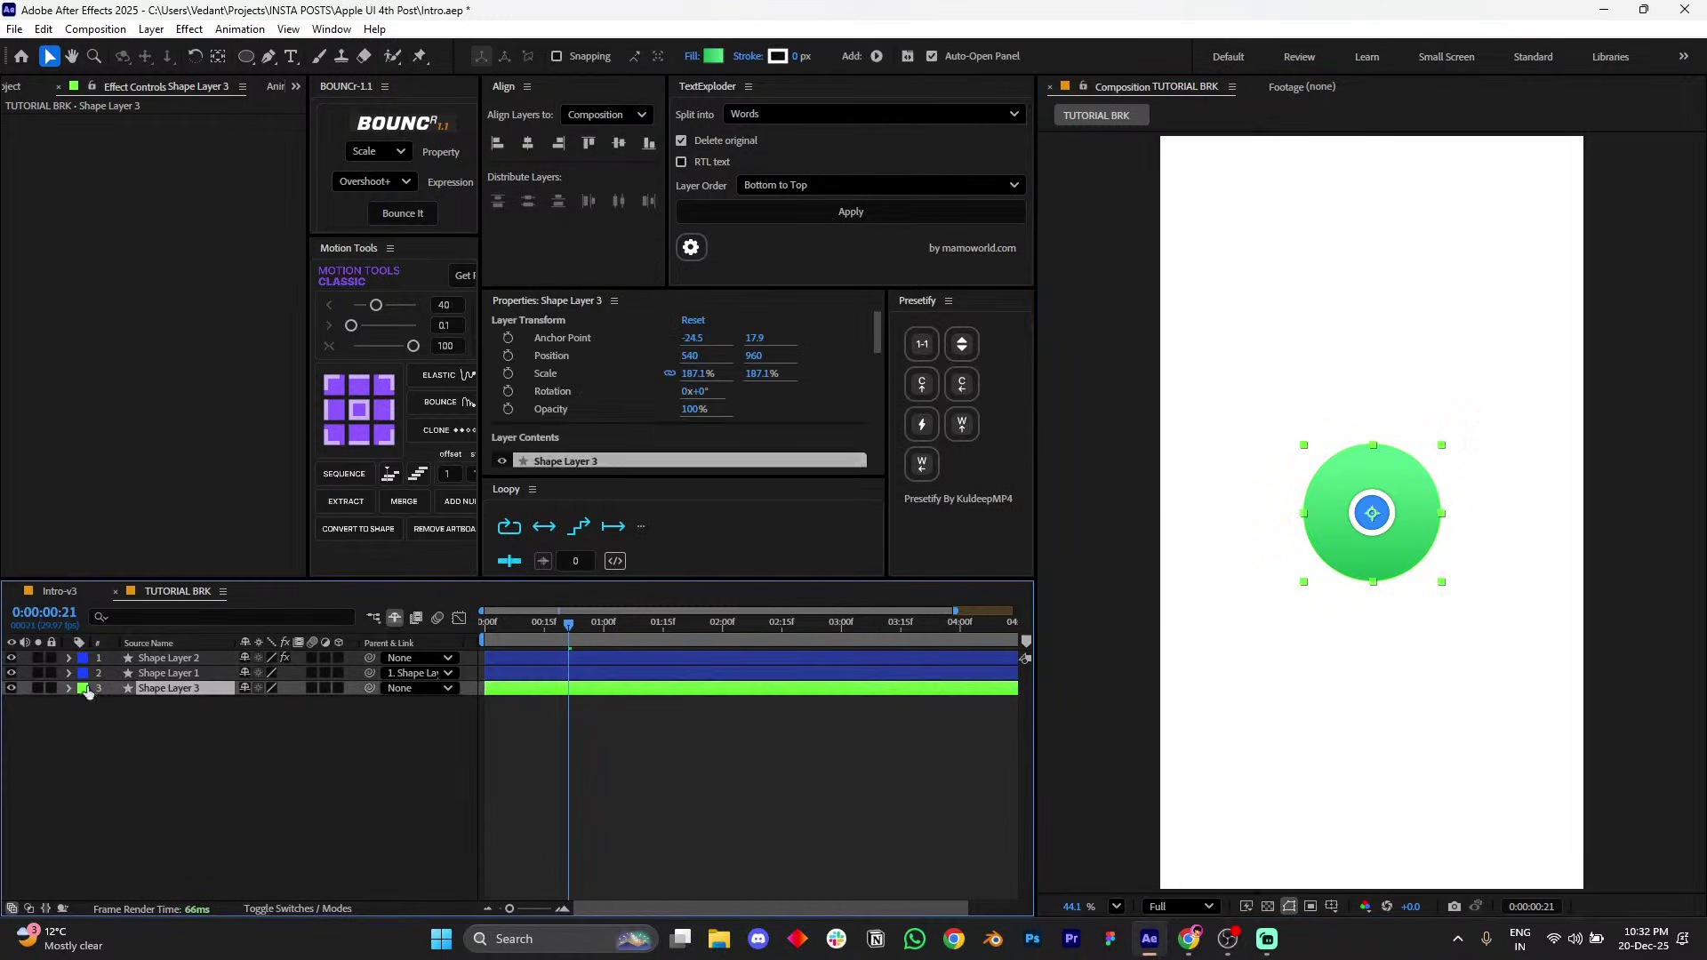
{"action": "left_click", "coordinate": [83, 688]}
{"action": "left_click", "coordinate": [147, 503]}
{"action": "left_click", "coordinate": [174, 710]}
{"action": "left_click", "coordinate": [180, 686]}
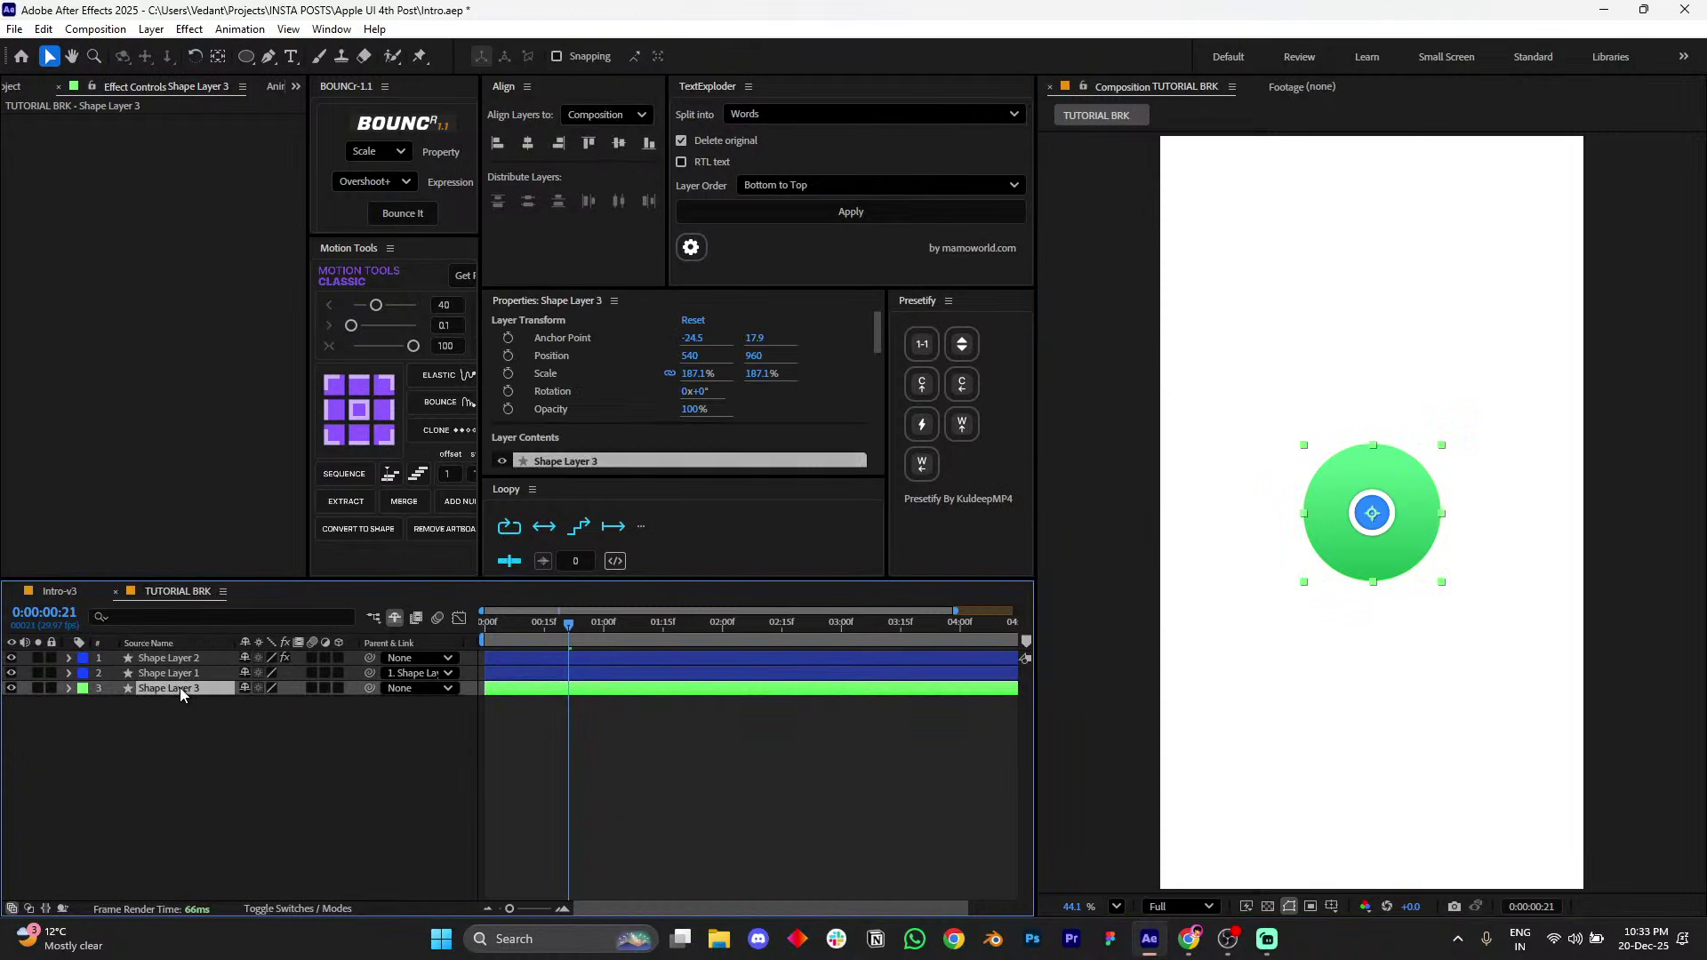
{"action": "key", "text": "Return"}
{"action": "type", "text": "Outer circ"}
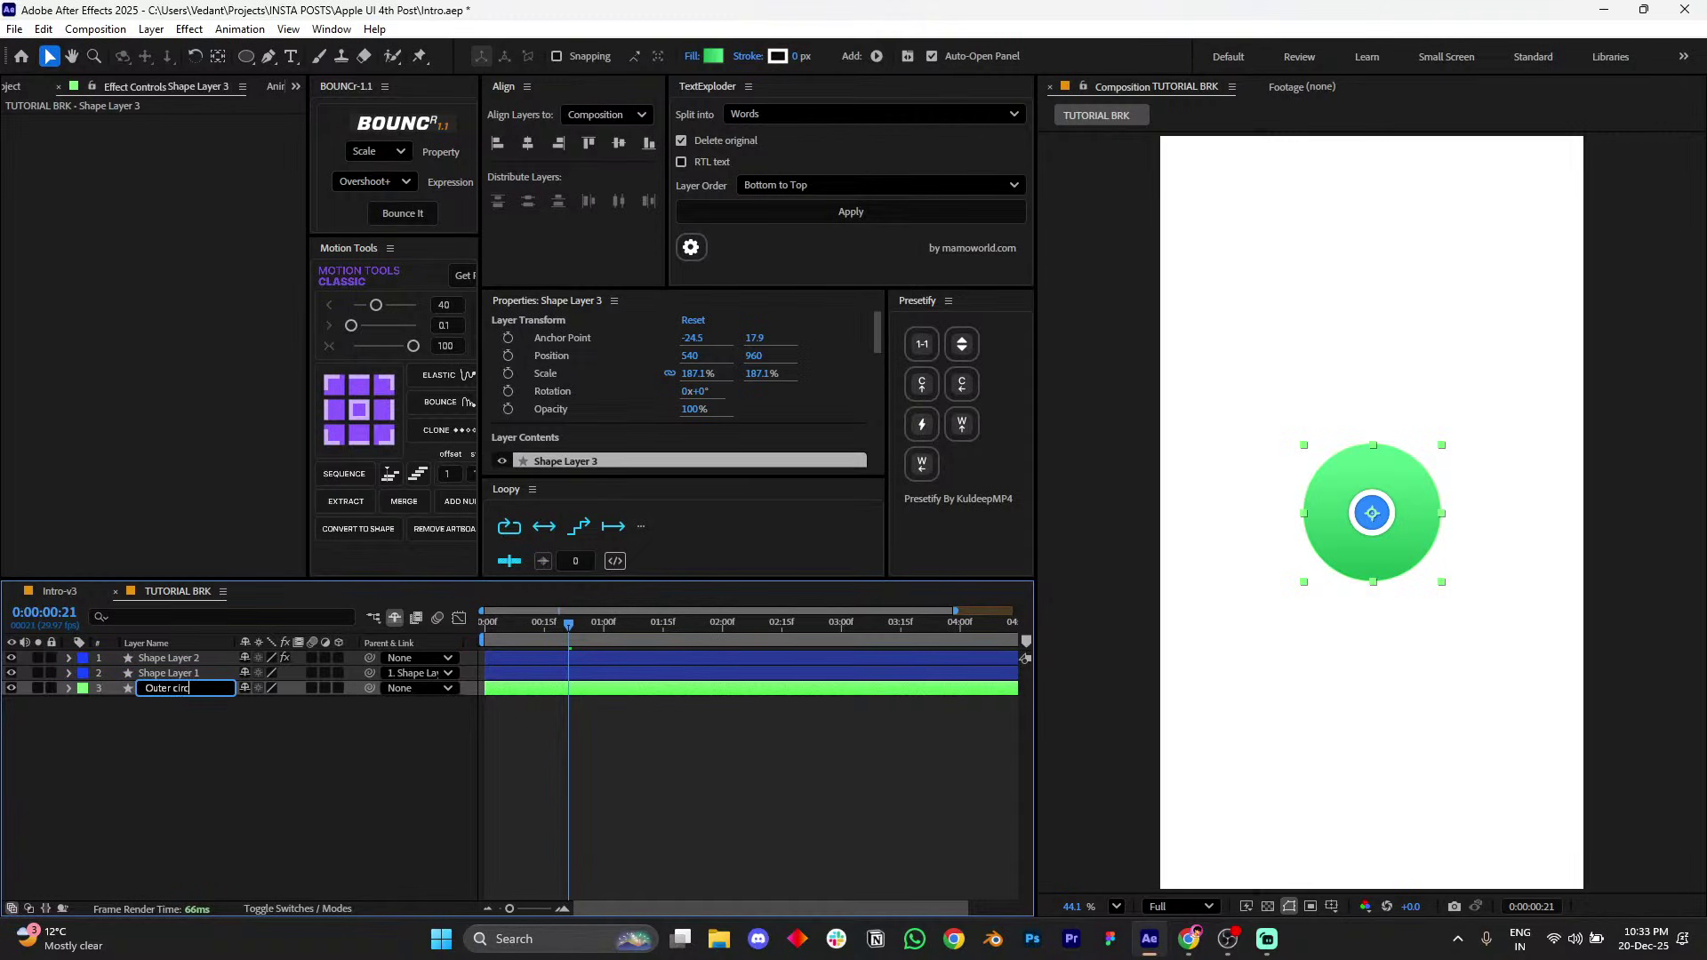
{"action": "type", "text": "le"}
{"action": "key", "text": "Return"}
- Rename Shape Layer 1 as Inner circle blue and Shape Layer 2 as Inner circle stroke
{"action": "left_click", "coordinate": [182, 673]}
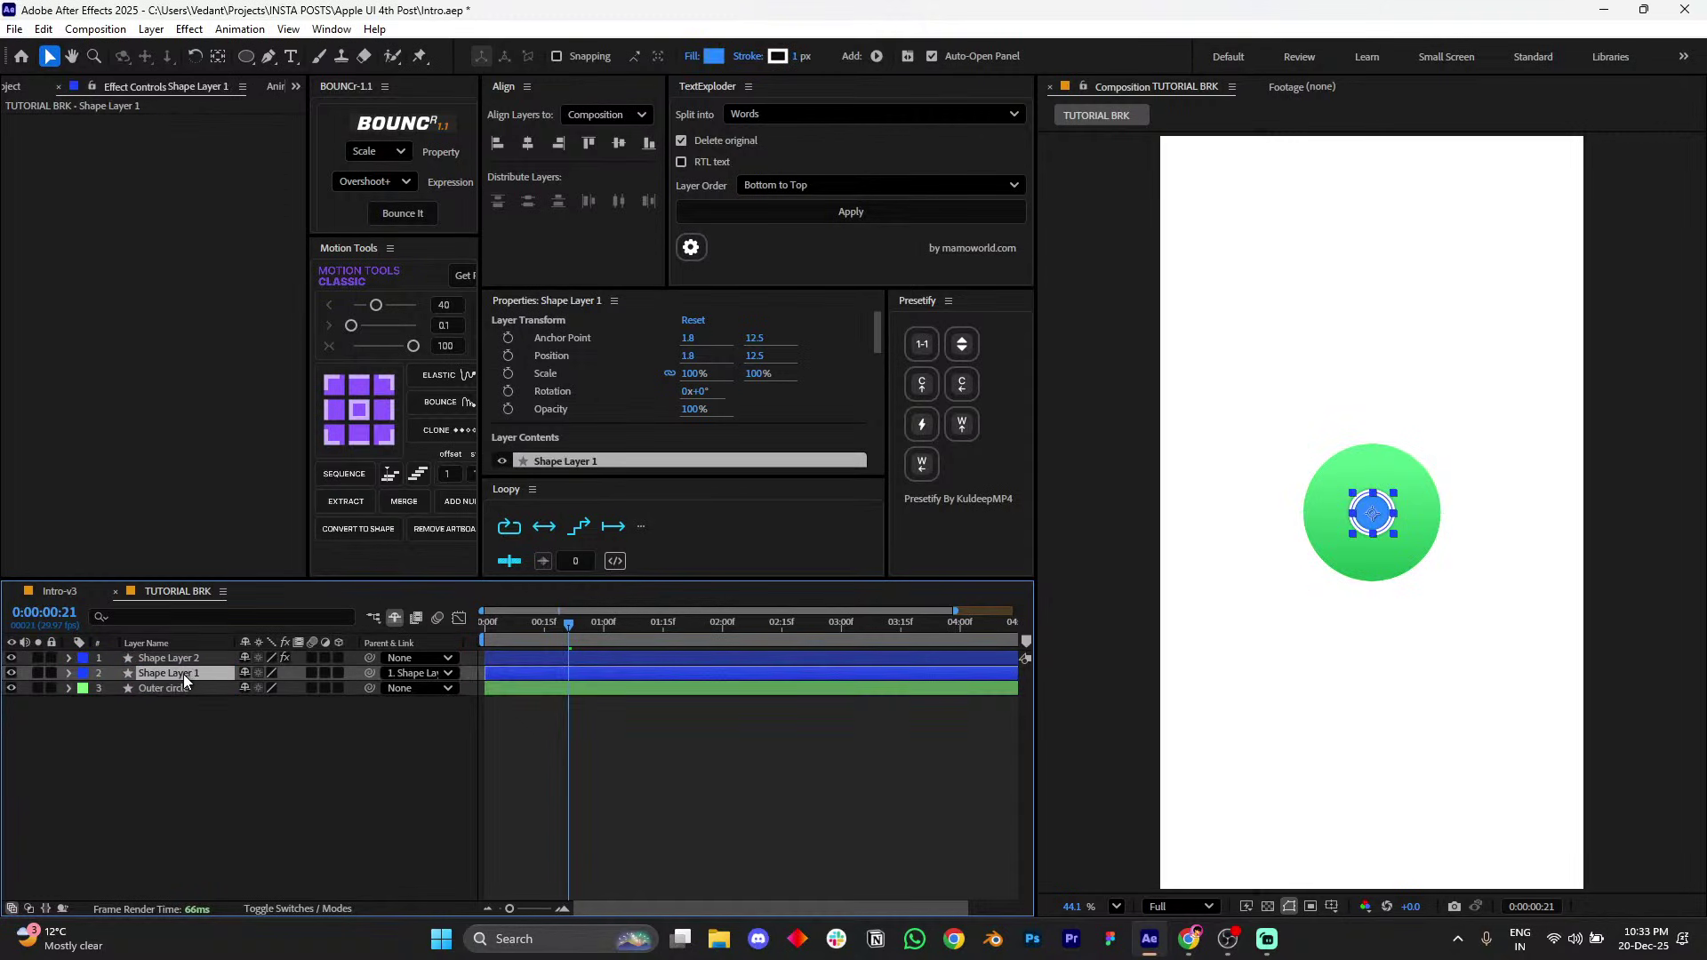
{"action": "key", "text": "Return"}
{"action": "type", "text": "Inner circle blue"}
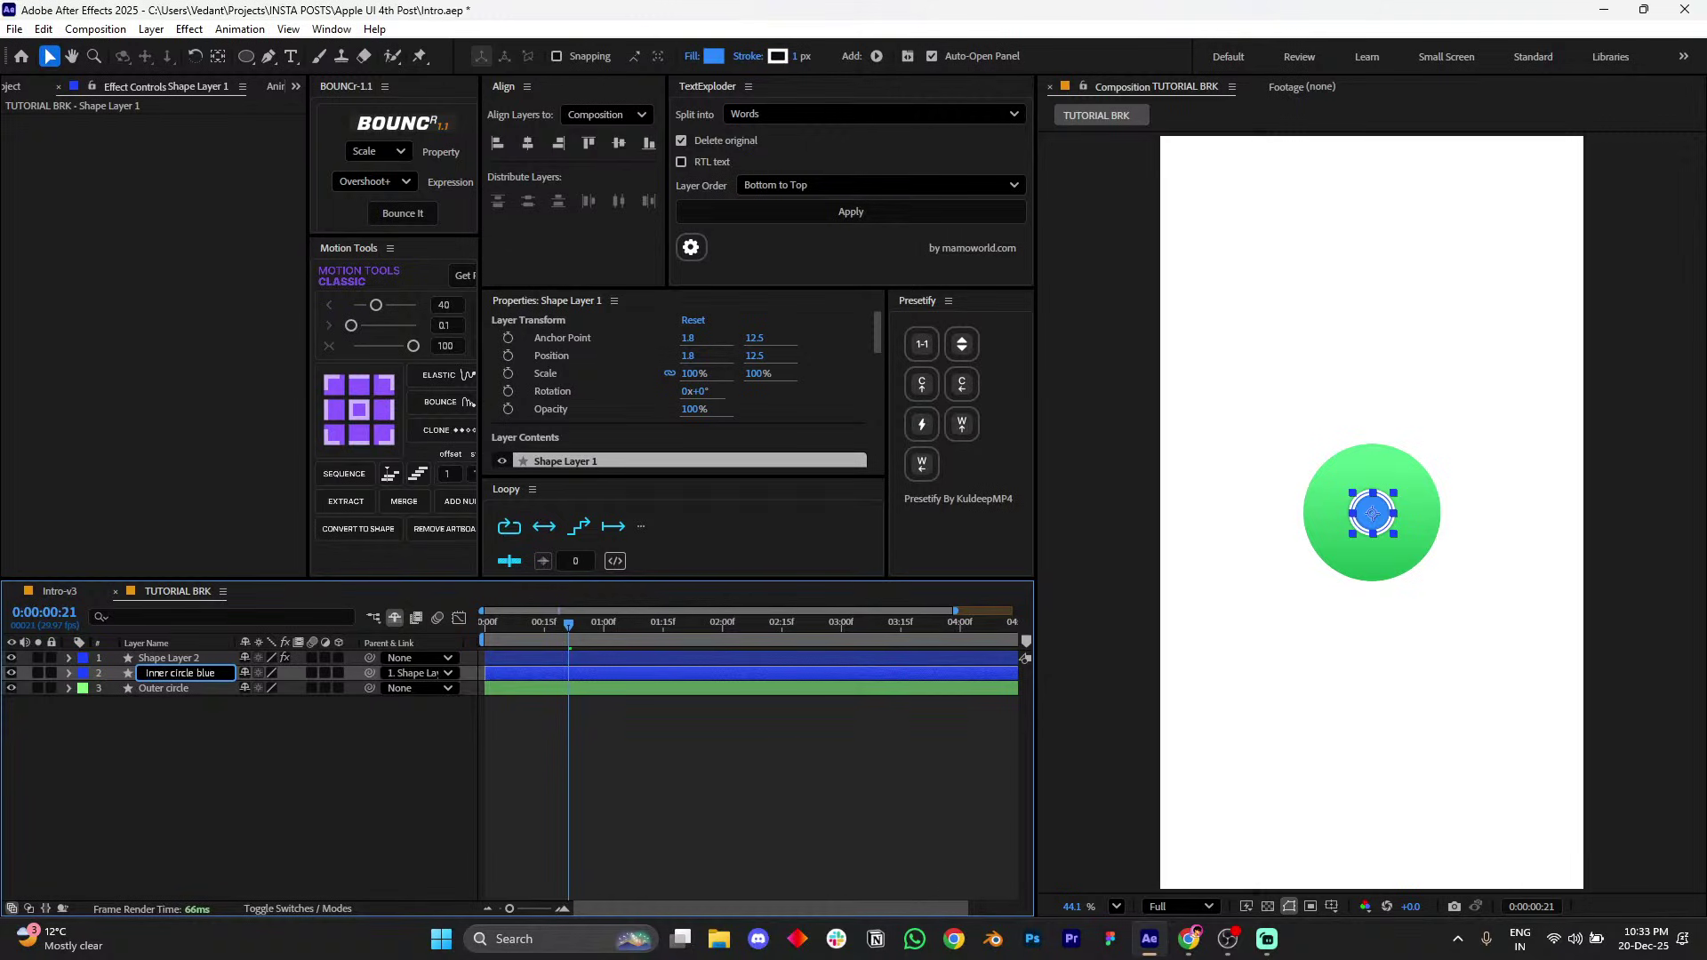
{"action": "left_click", "coordinate": [189, 663]}
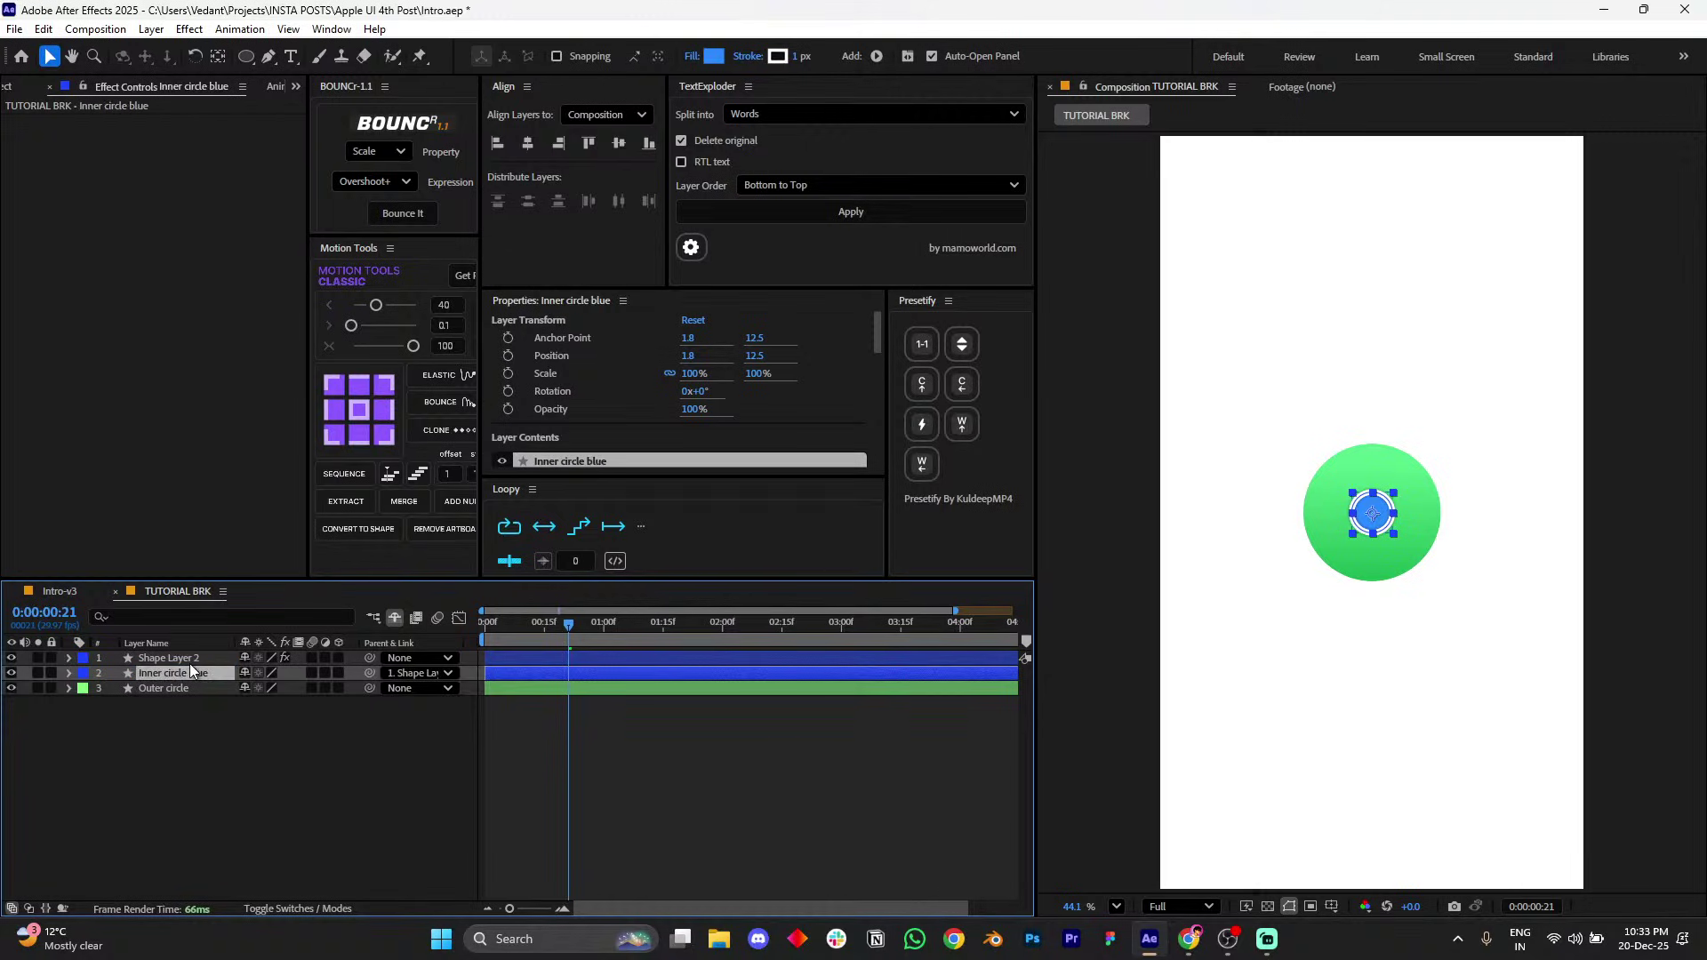
{"action": "key", "text": "Return"}
{"action": "type", "text": "Inen"}
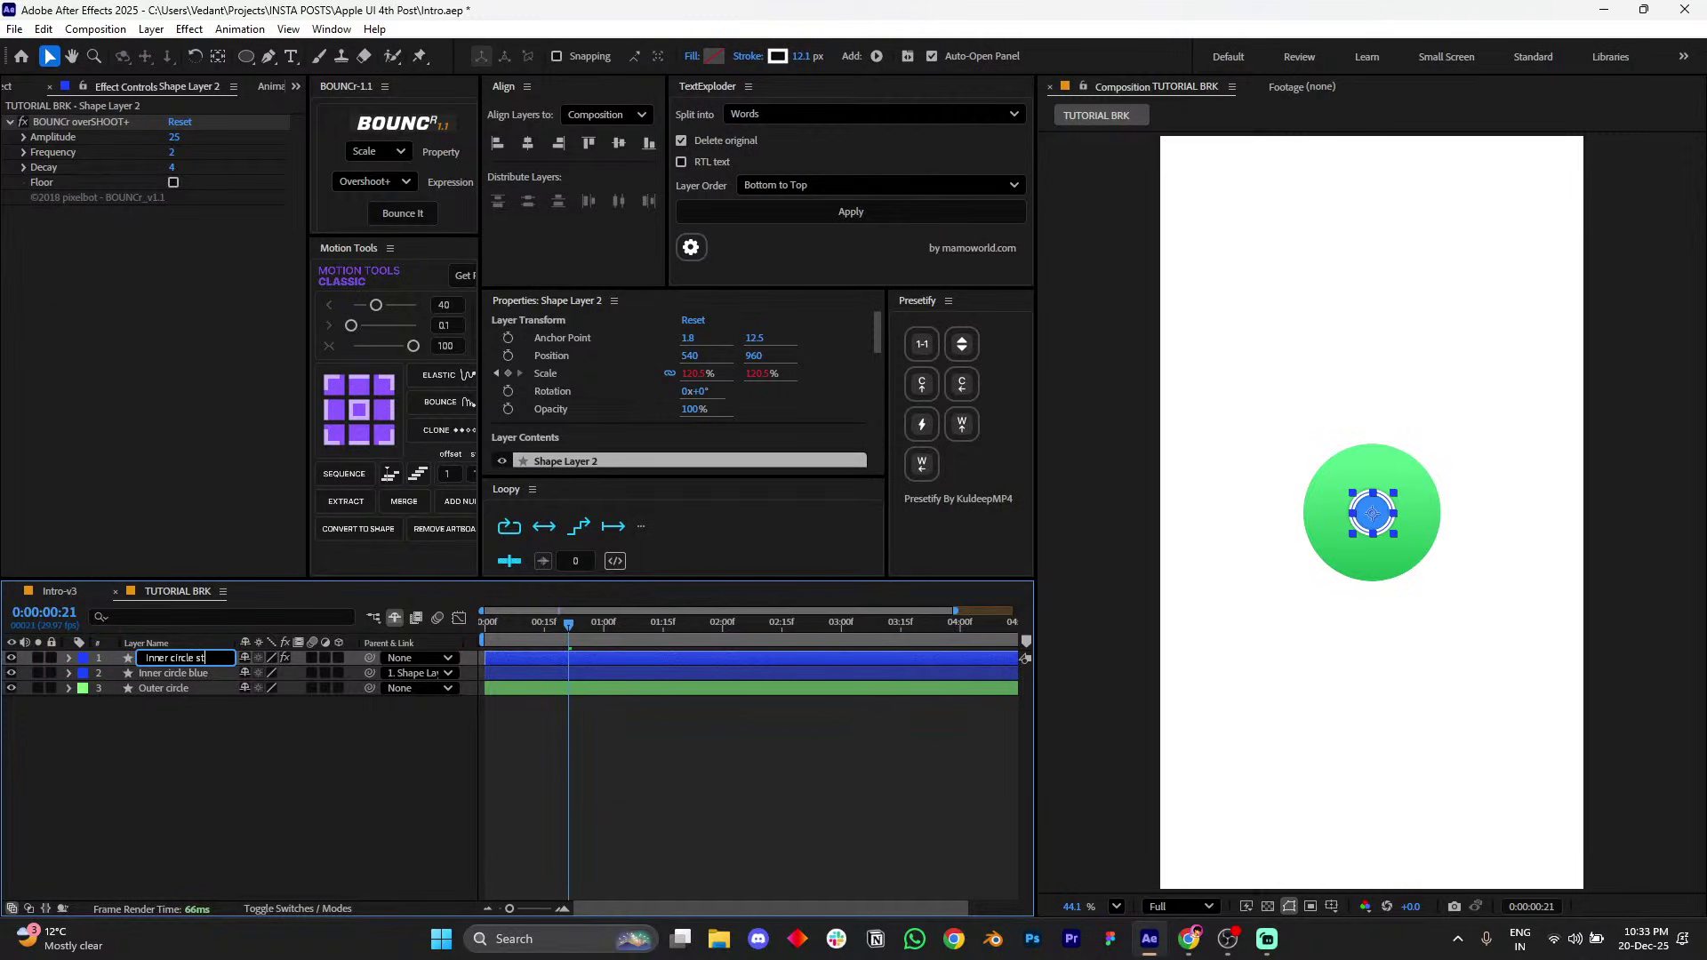
{"action": "key", "text": "Return"}
{"action": "left_click", "coordinate": [495, 703]}
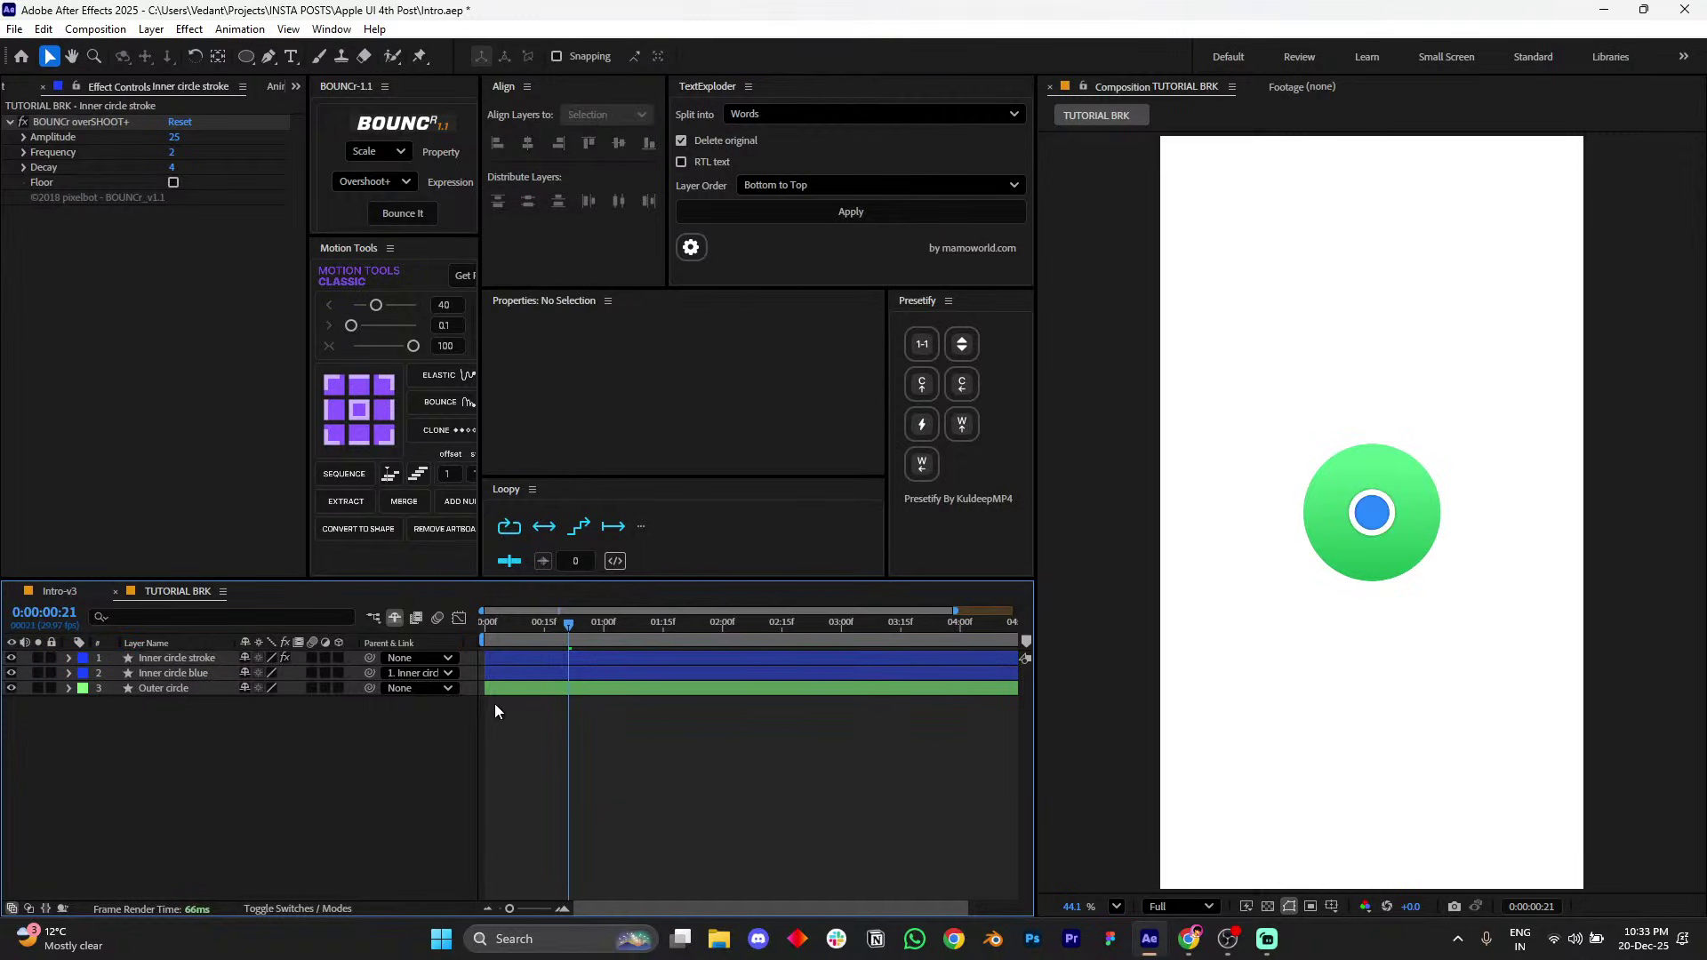
- Set up the Ellipse tool for a new shape with no fill and a white 1 px stroke
{"action": "scroll", "coordinate": [1267, 625], "scroll_direction": "down", "scroll_amount": 3}
{"action": "scroll", "coordinate": [1259, 629], "scroll_direction": "up", "scroll_amount": 2}
{"action": "scroll", "coordinate": [1245, 658], "scroll_direction": "up", "scroll_amount": 1}
{"action": "scroll", "coordinate": [1227, 685], "scroll_direction": "down", "scroll_amount": 1}
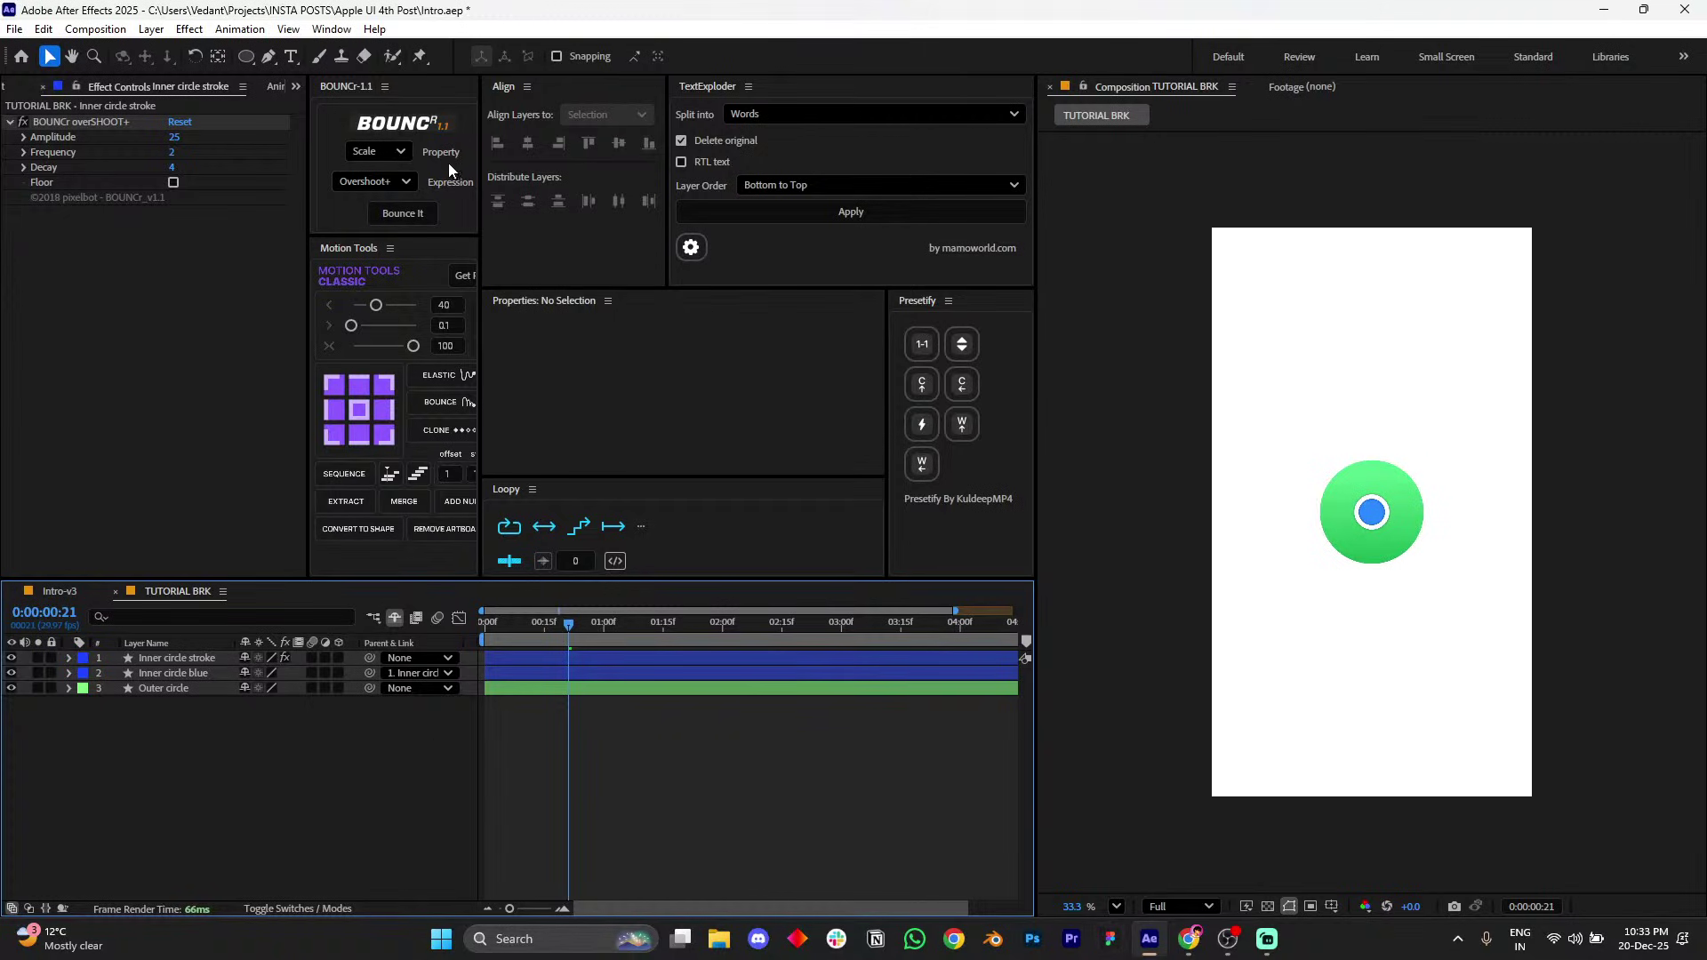
{"action": "left_click", "coordinate": [176, 688]}
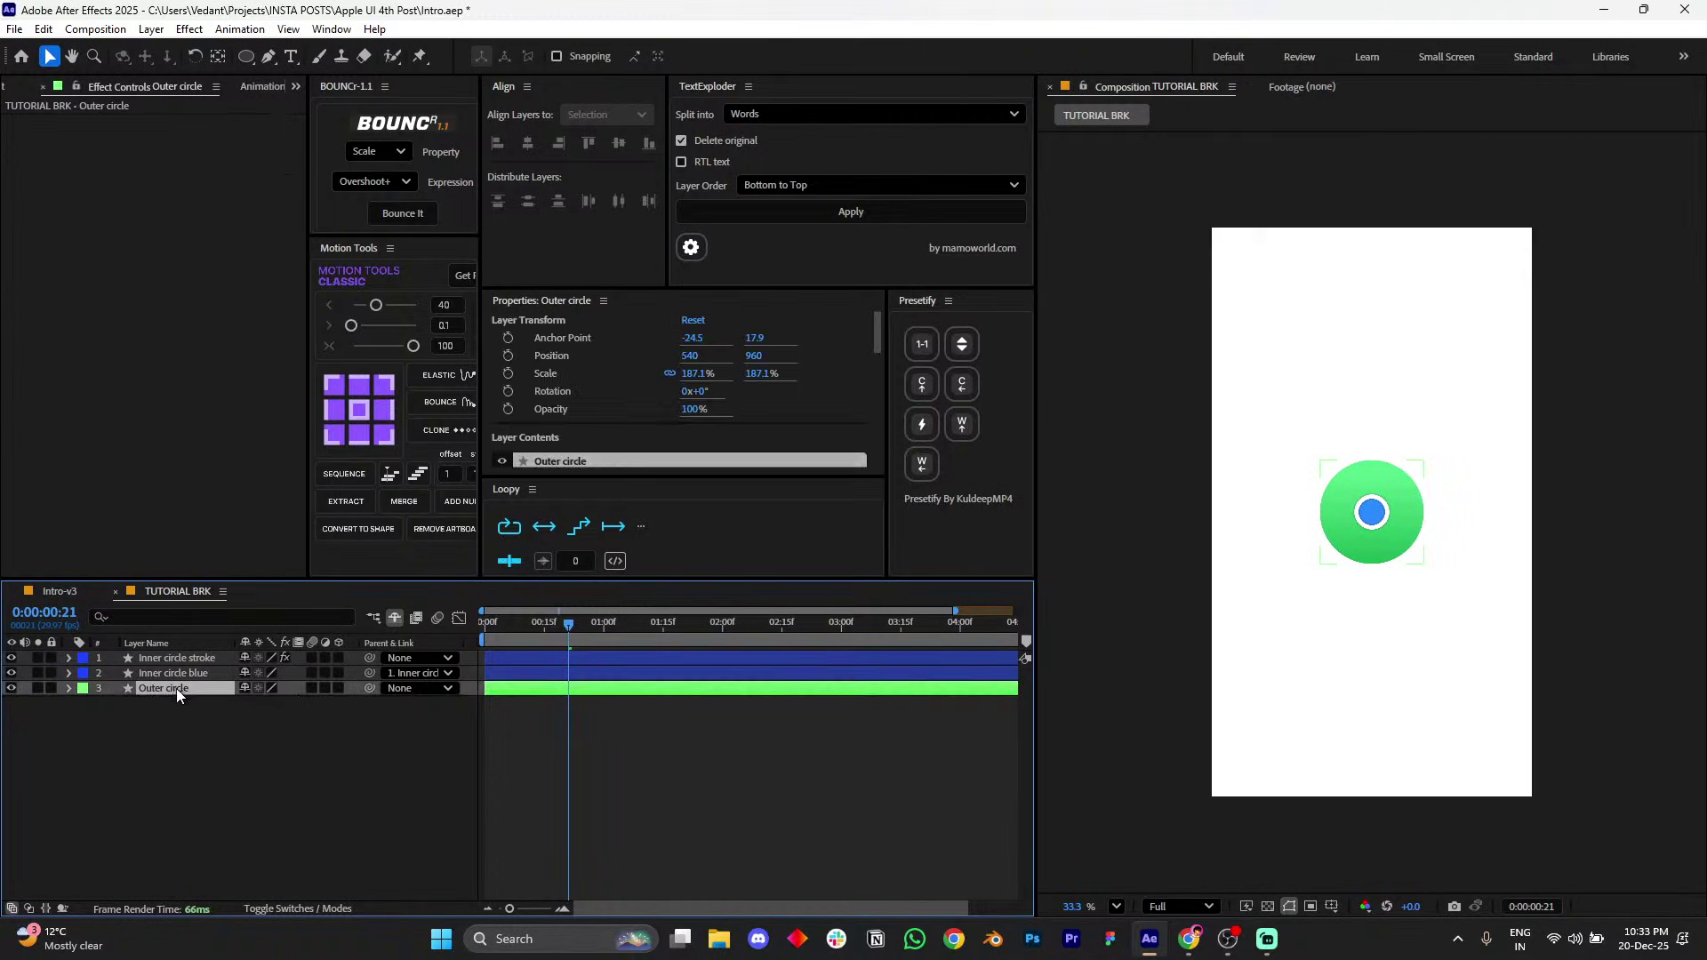
{"action": "left_click", "coordinate": [246, 56]}
{"action": "left_click", "coordinate": [653, 776]}
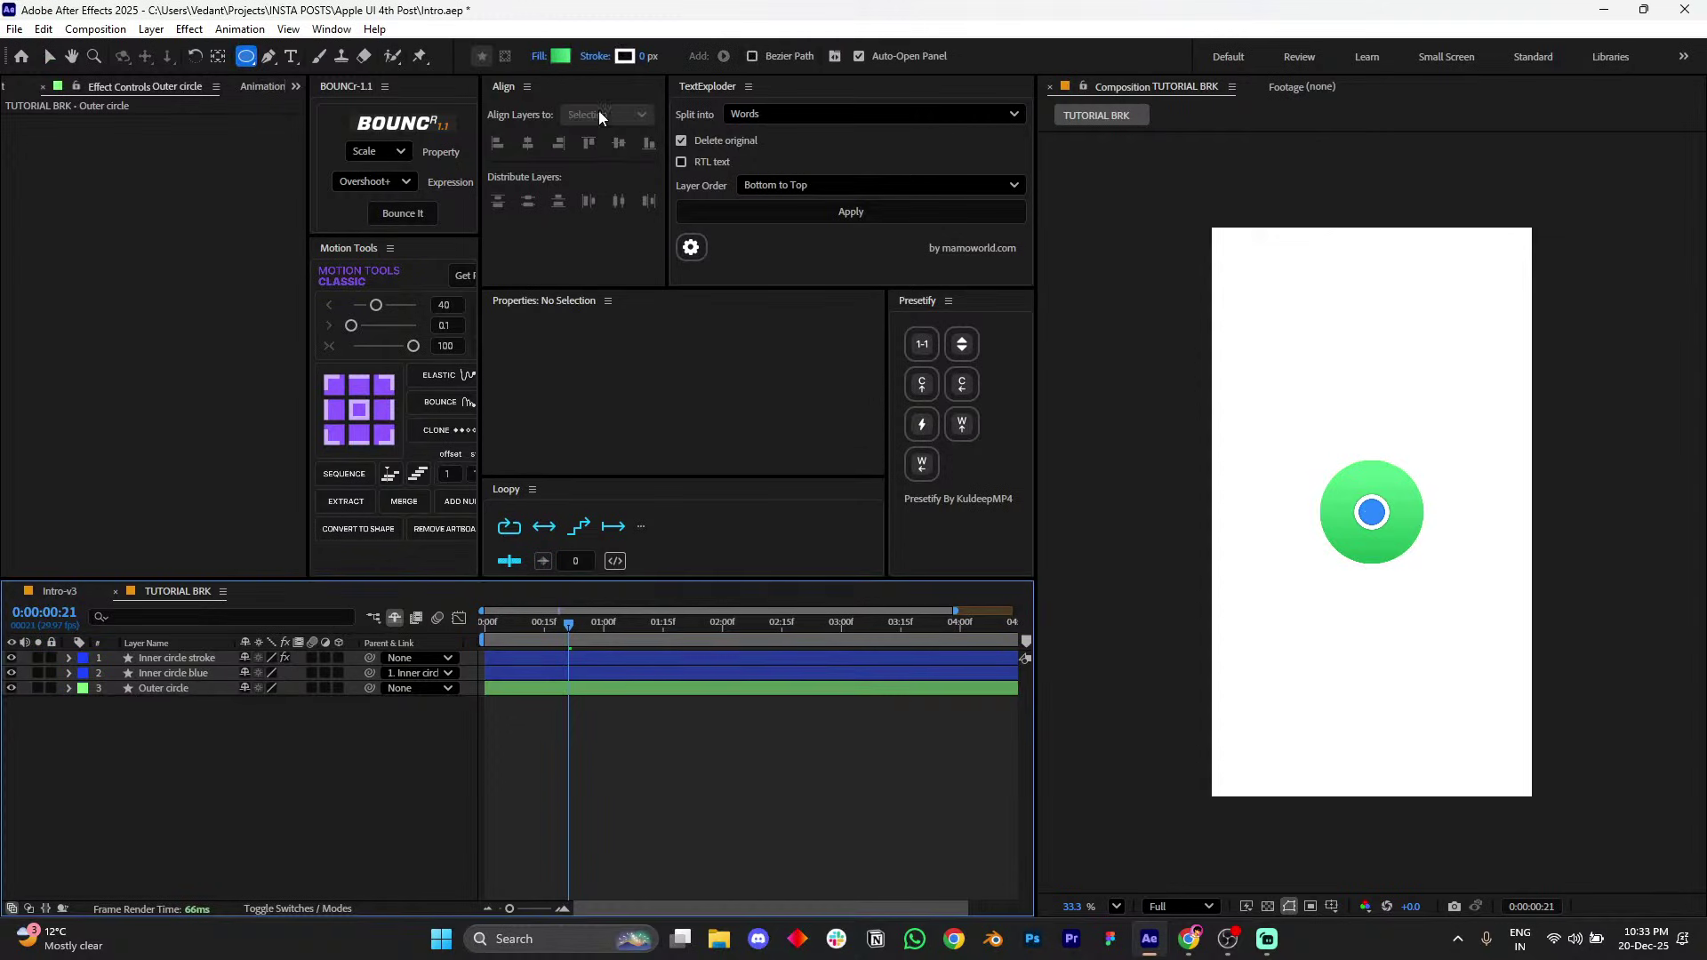
{"action": "left_click", "coordinate": [625, 56]}
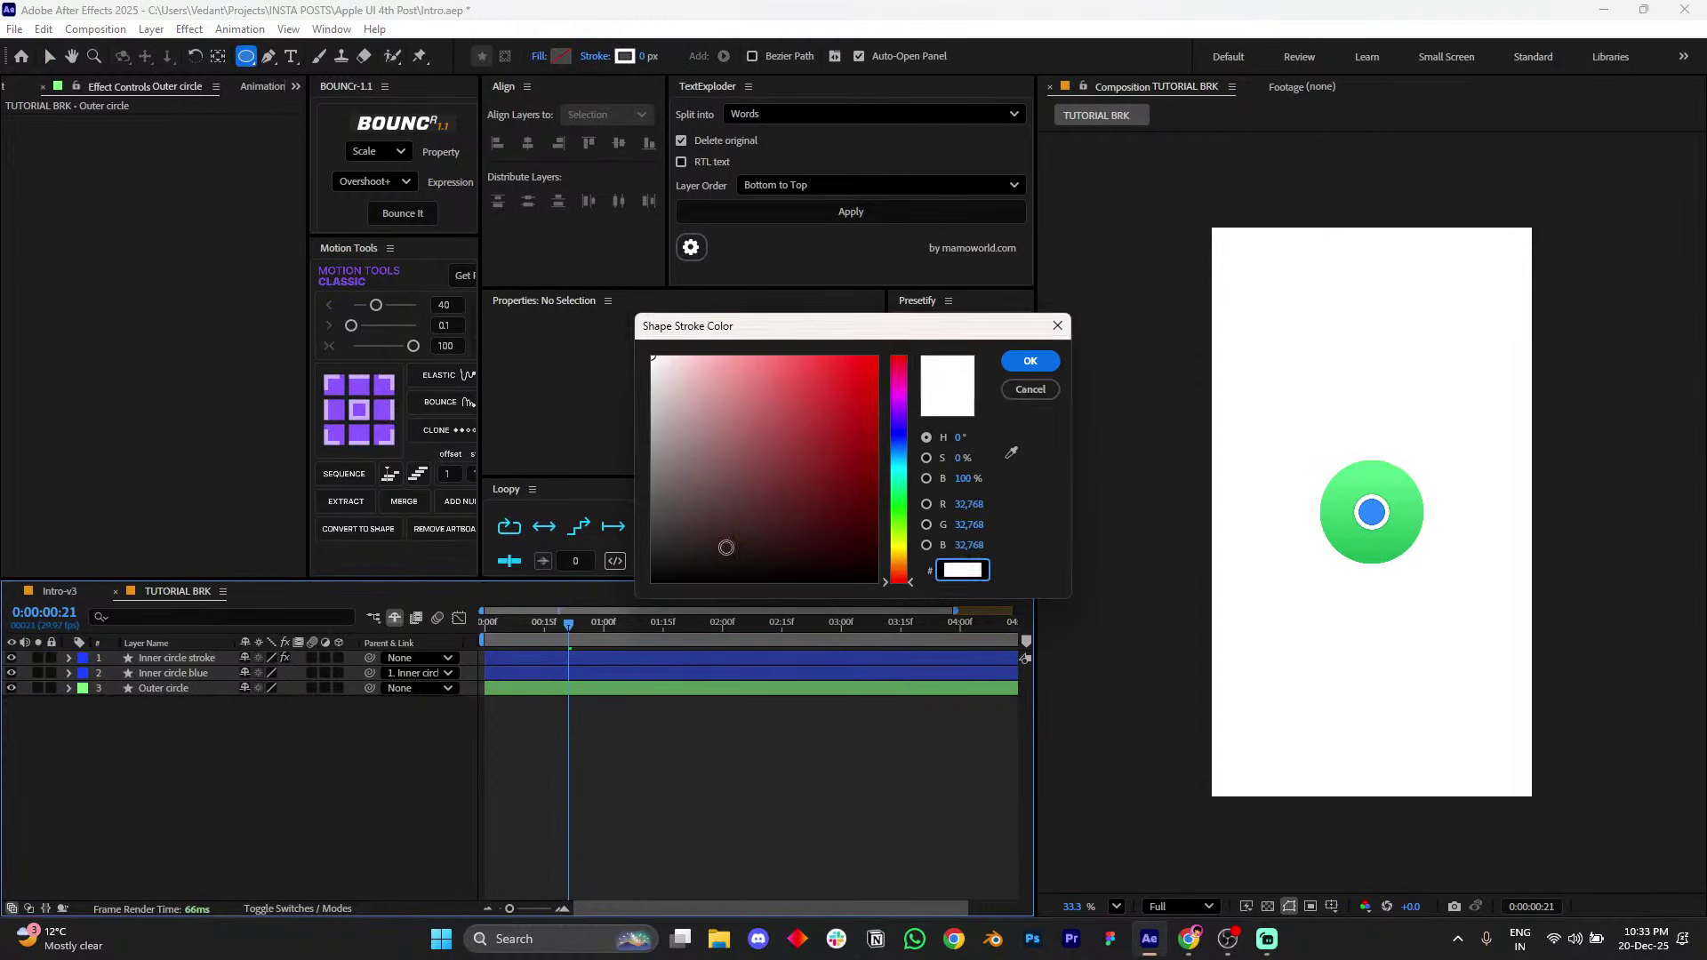
{"action": "left_click", "coordinate": [1029, 361]}
{"action": "left_click", "coordinate": [644, 57]}
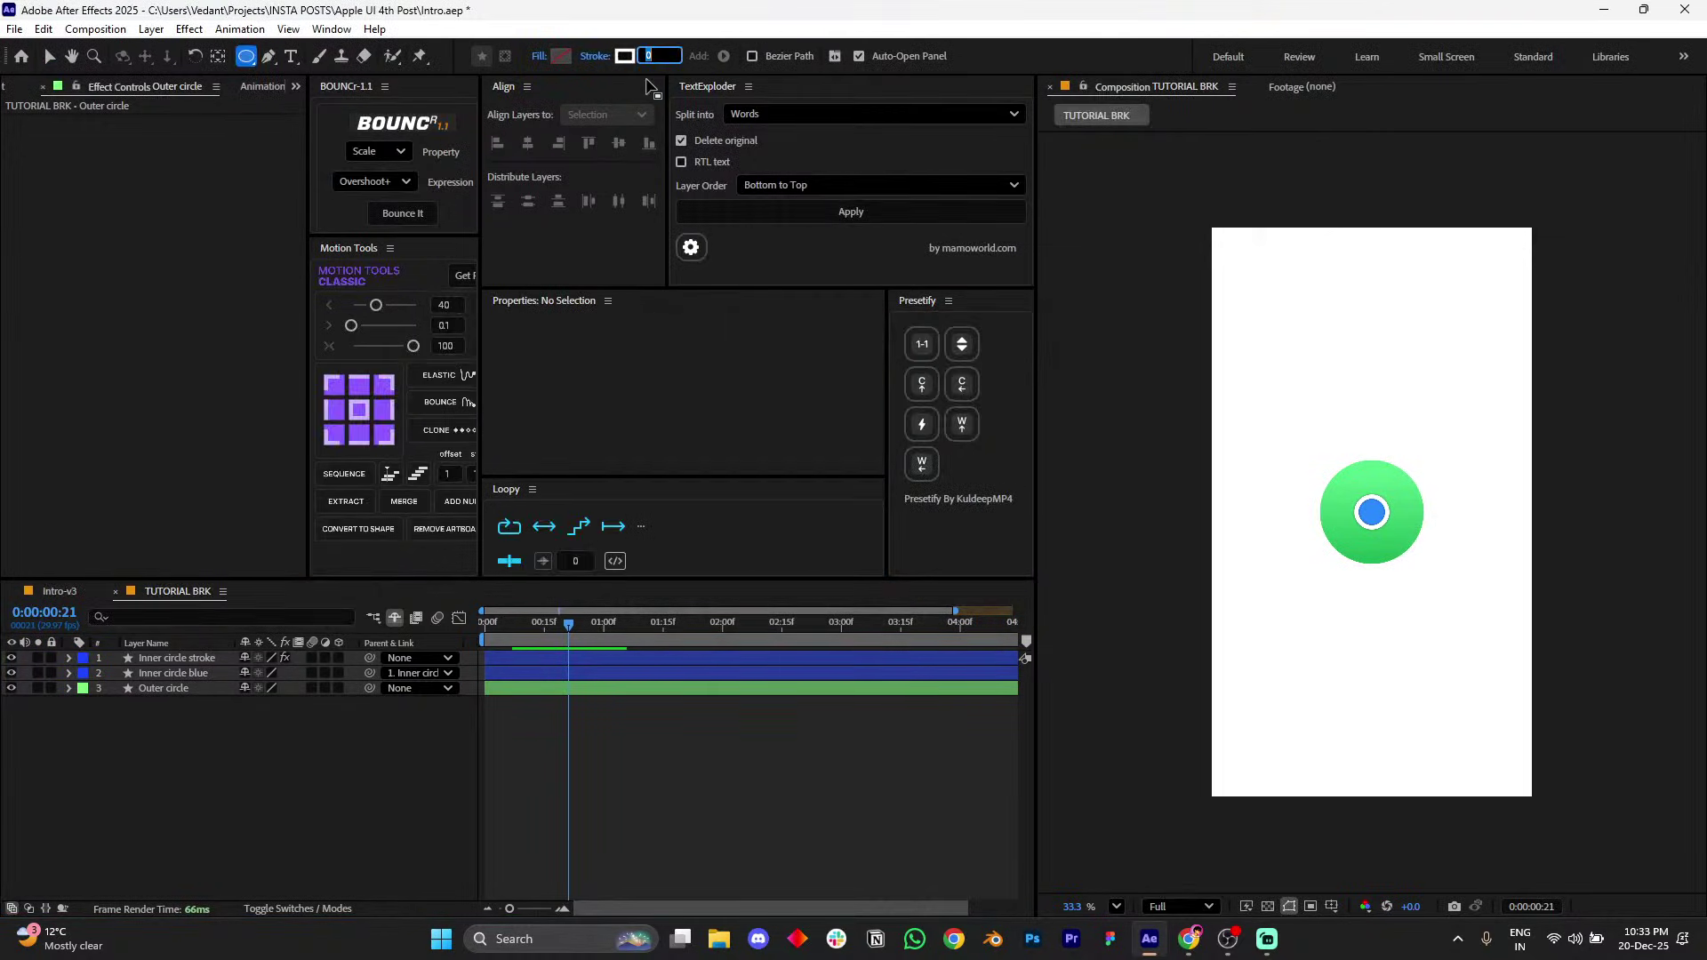
{"action": "type", "text": "1"}
{"action": "key", "text": "Return"}
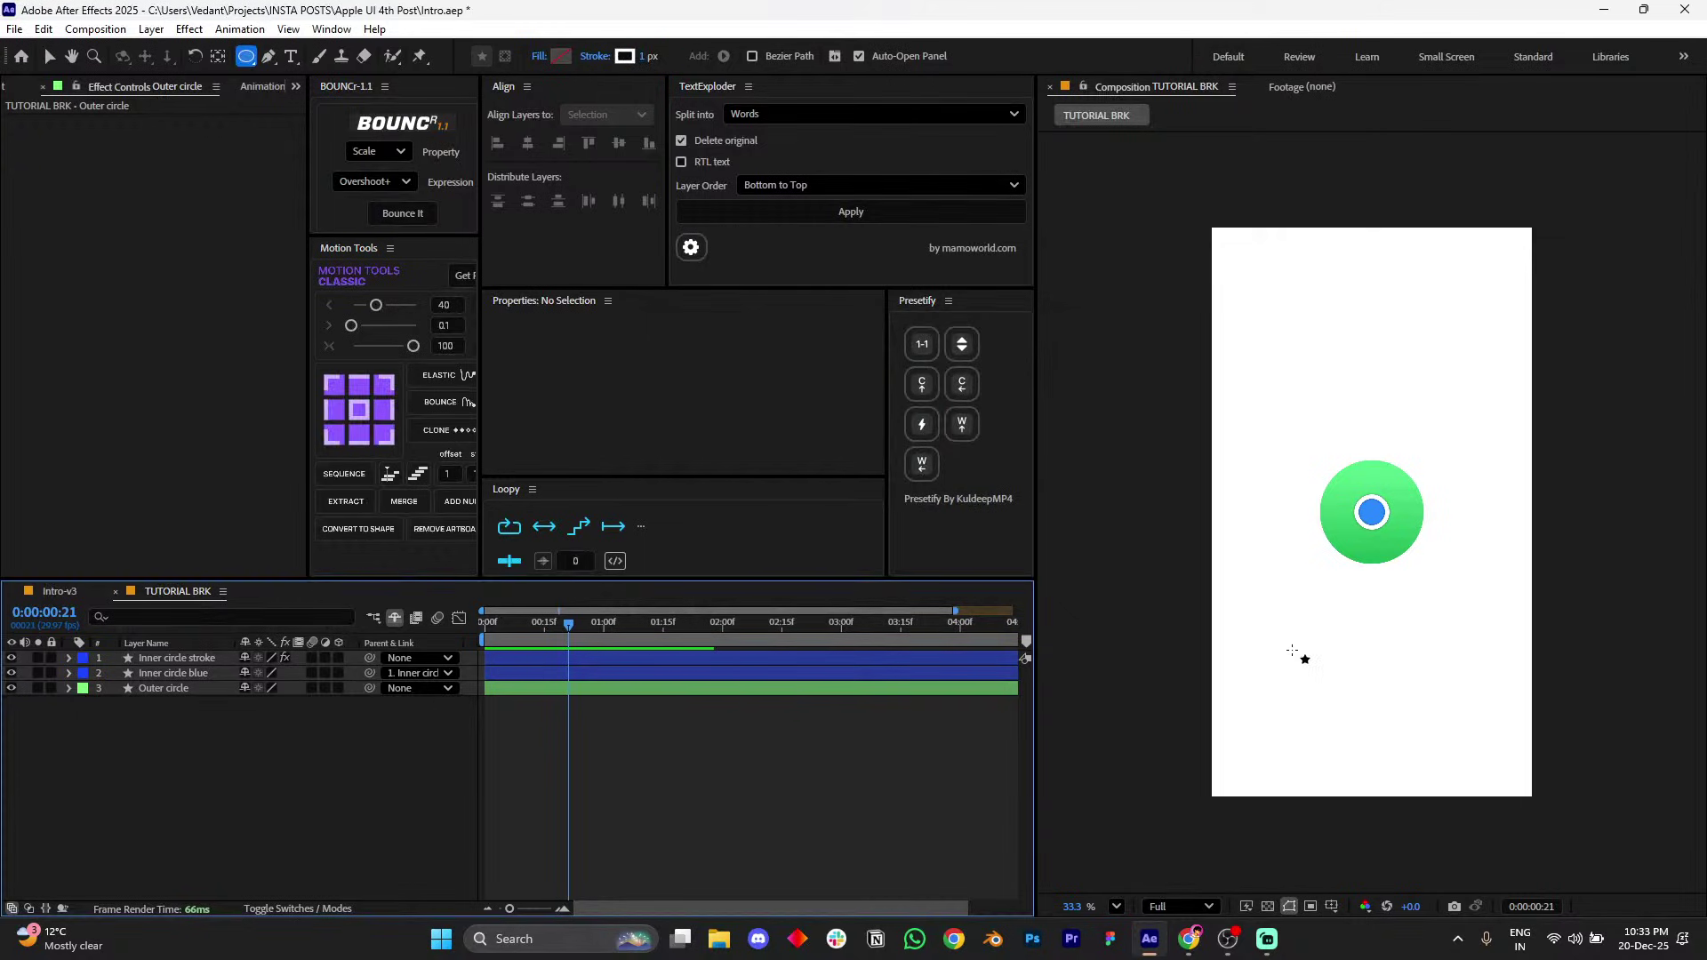
- Draw a ring about 248 px in diameter over the green circle, centre its anchor point and align it to the composition's centre
{"action": "scroll", "coordinate": [1430, 524], "scroll_direction": "up", "scroll_amount": 1}
{"action": "left_click_drag", "start_coordinate": [1339, 479], "coordinate": [1446, 585]}
{"action": "left_click", "coordinate": [861, 798]}
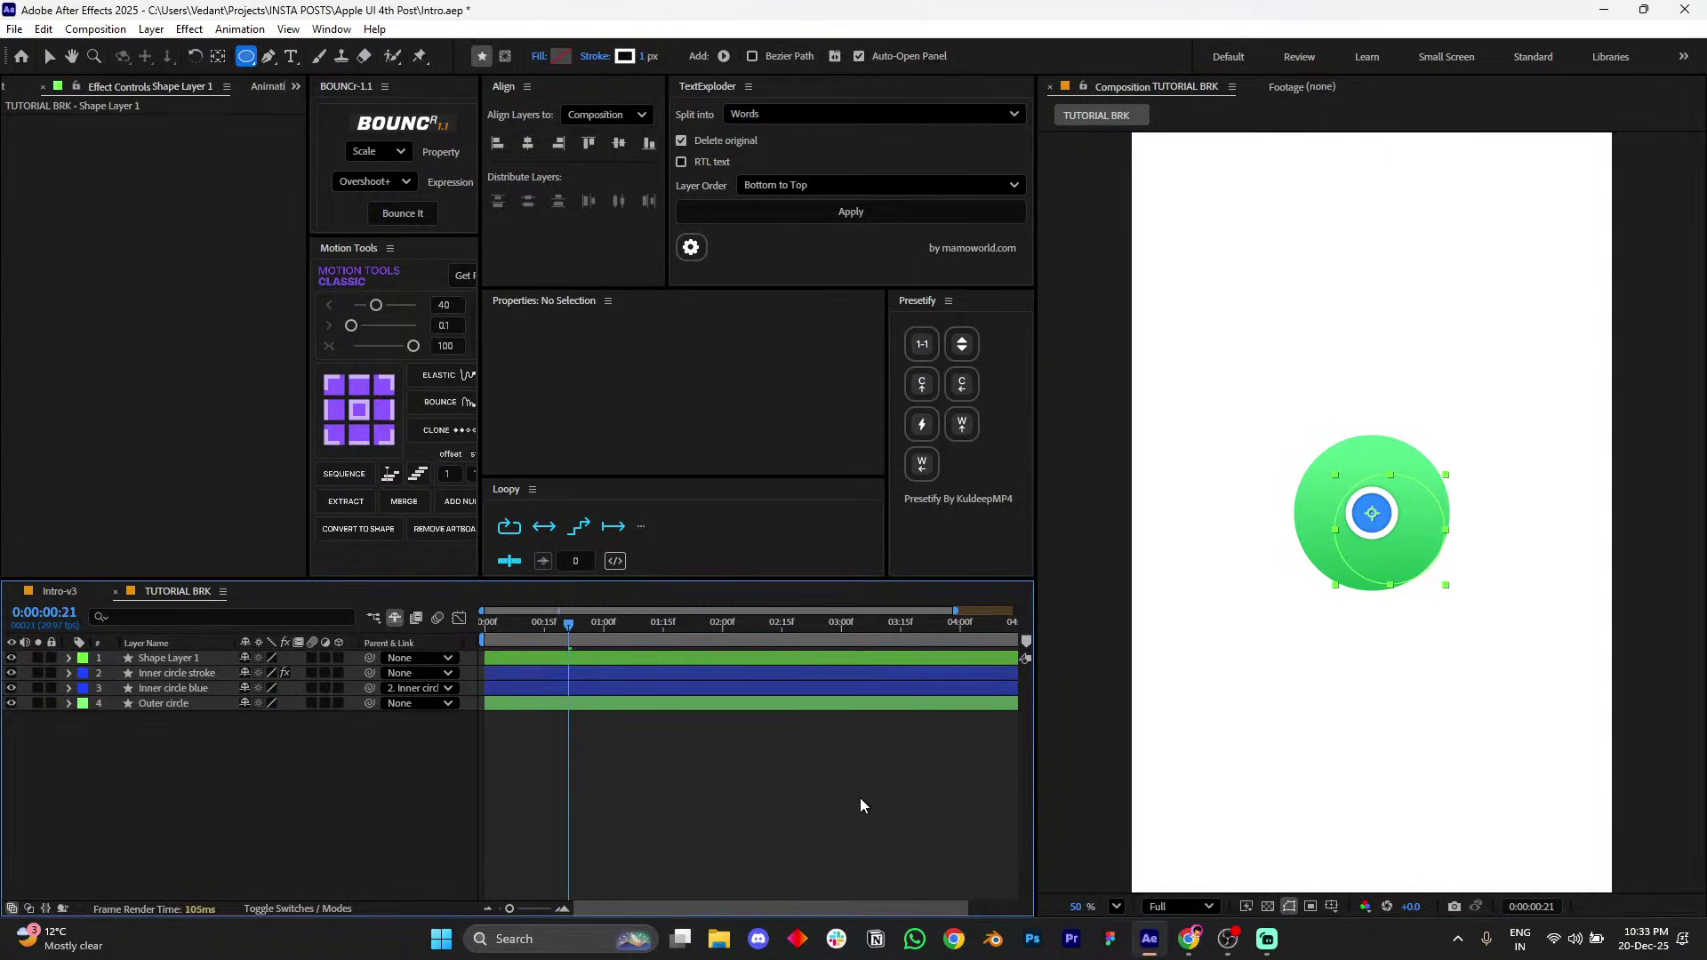
{"action": "key", "text": "v"}
{"action": "left_click", "coordinate": [747, 665]}
{"action": "left_click", "coordinate": [359, 409]}
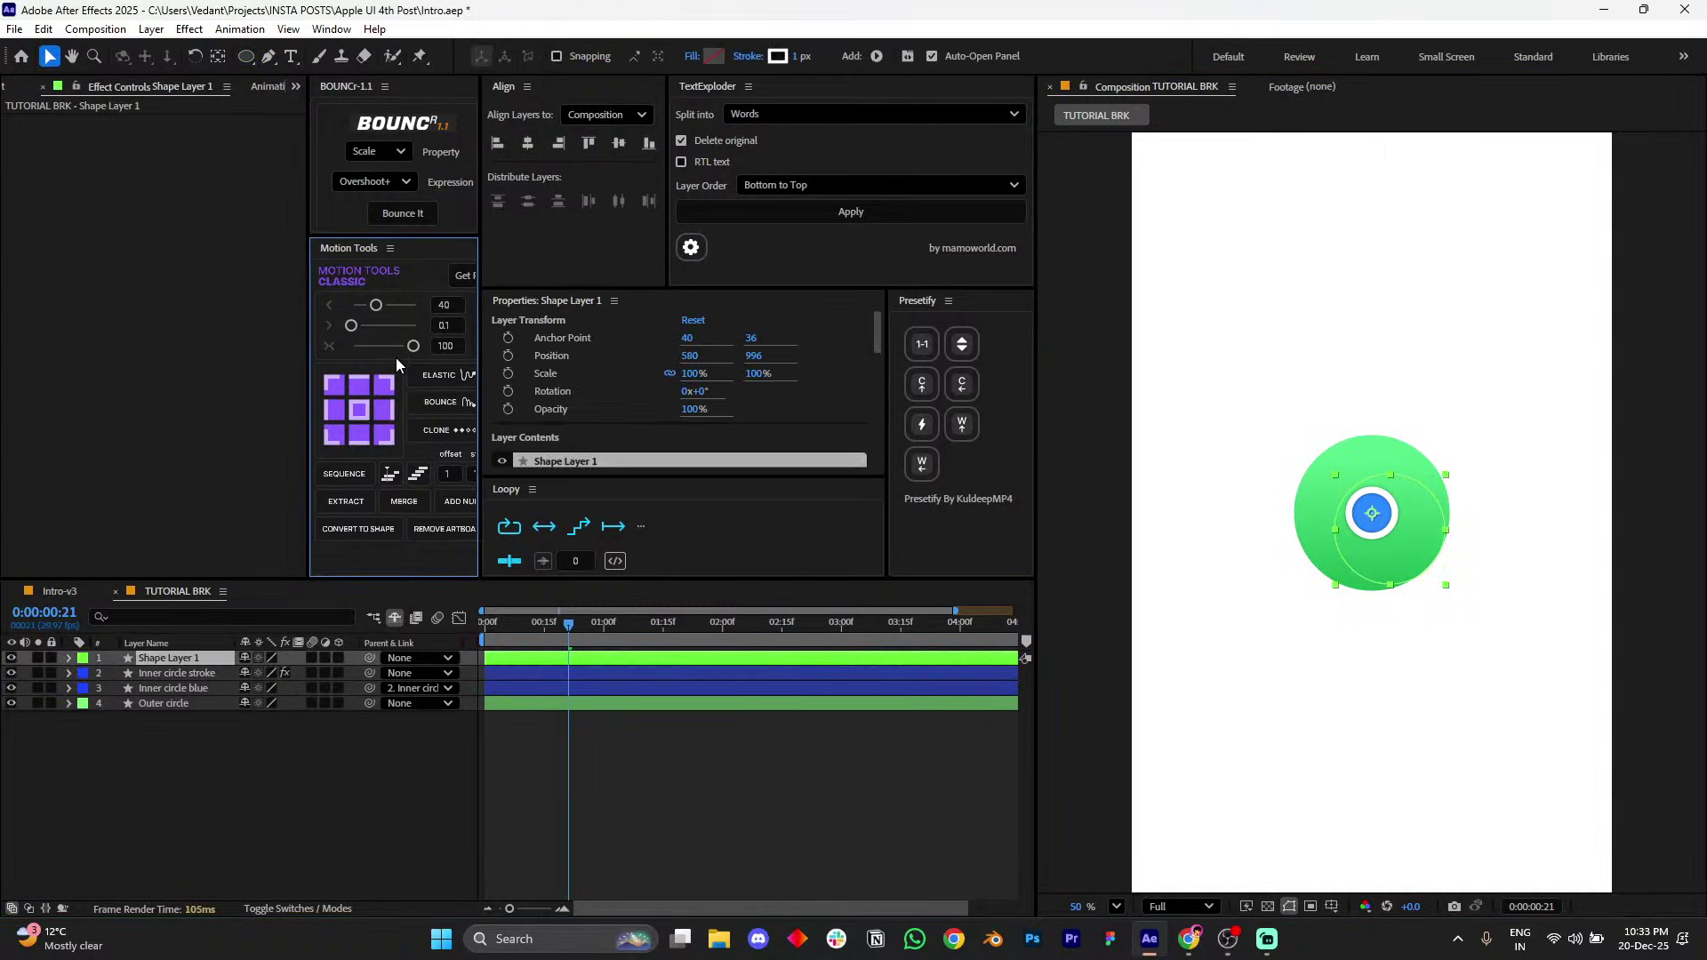
{"action": "left_click", "coordinate": [953, 768]}
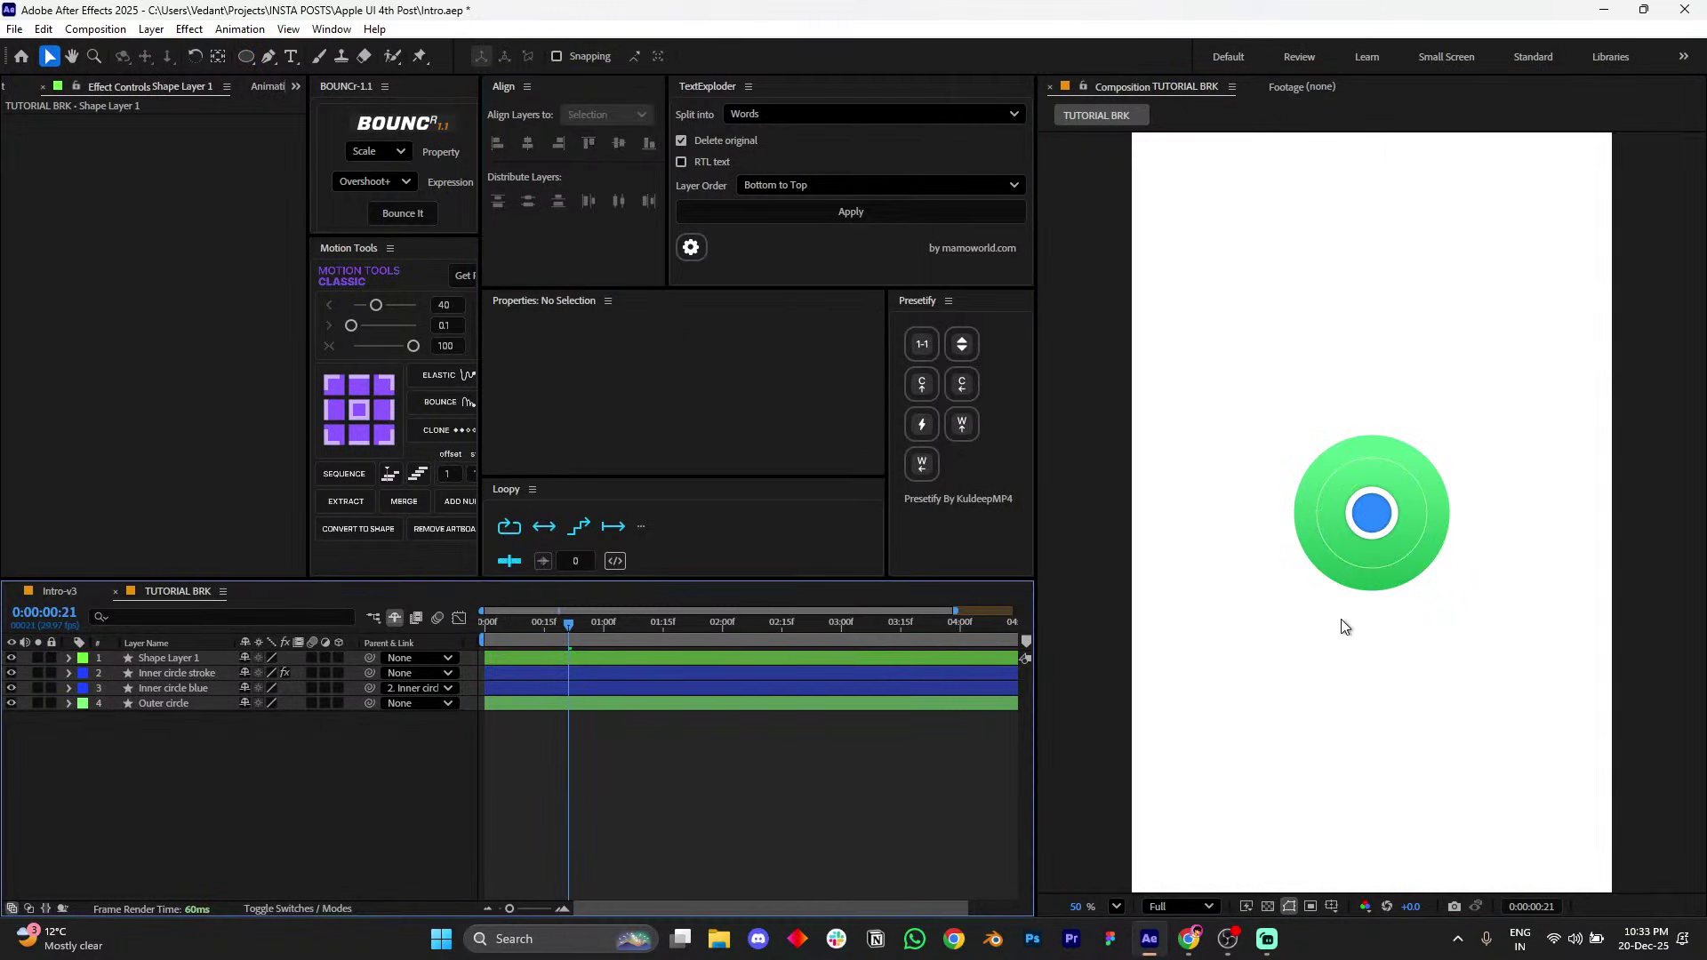
- Increase the thin white ring's ellipse Size to about 254.8 by 254.8
{"action": "left_click", "coordinate": [1401, 557]}
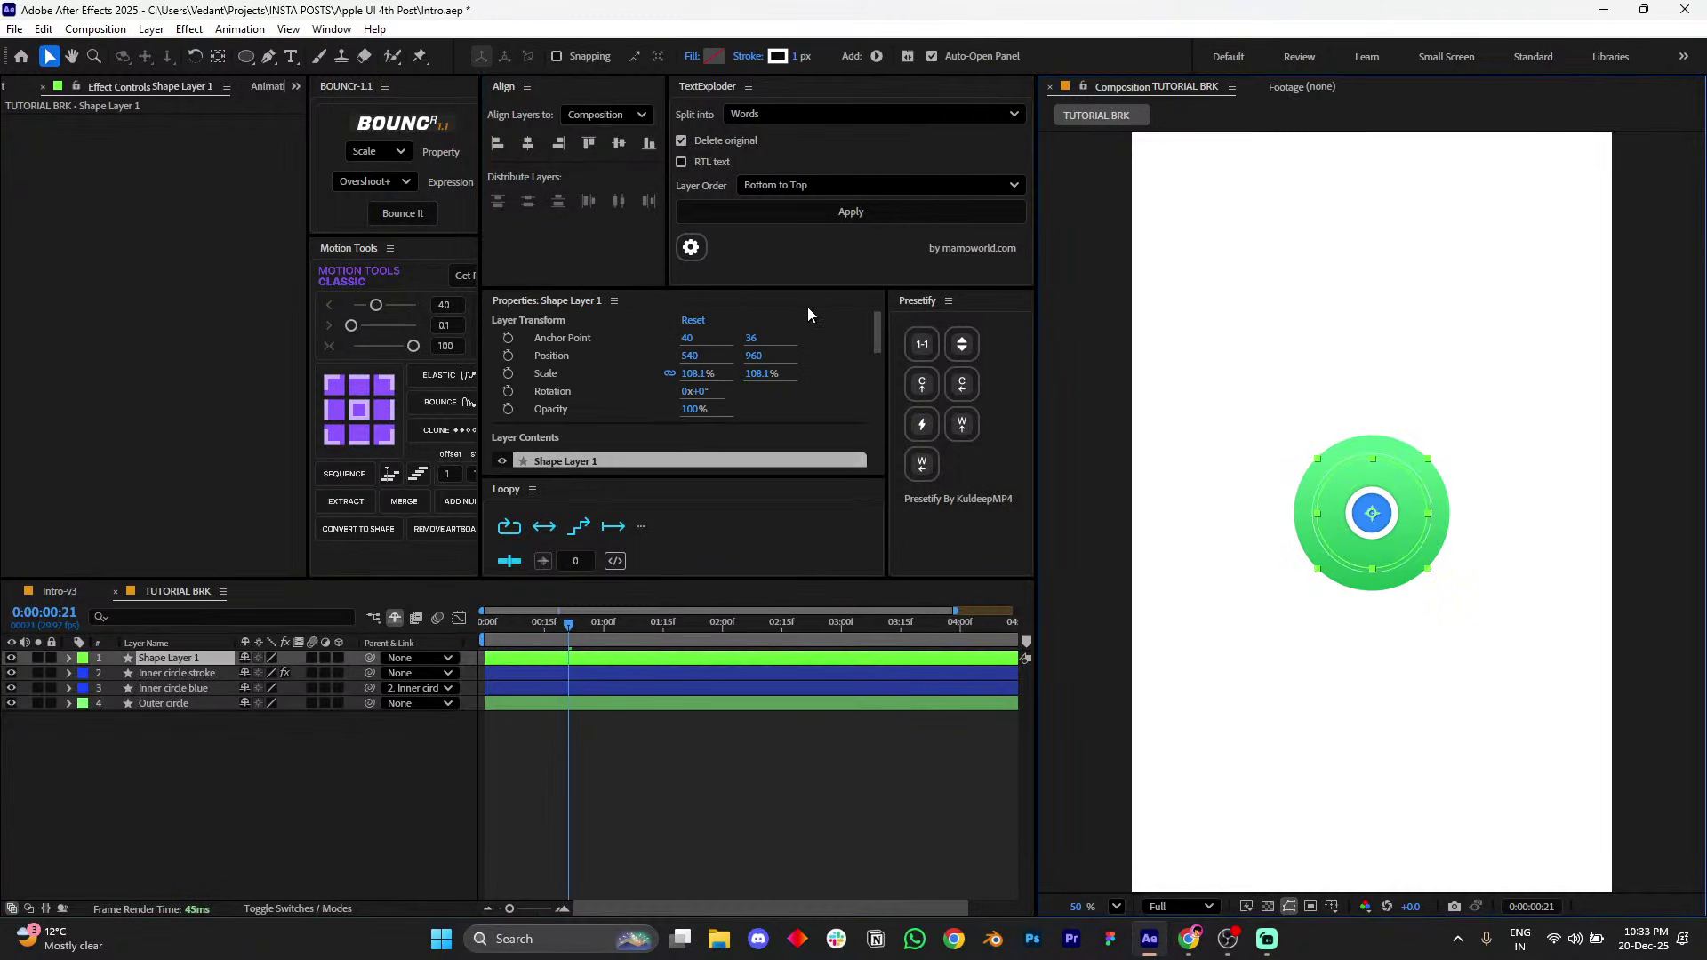
{"action": "scroll", "coordinate": [627, 391], "scroll_direction": "down", "scroll_amount": 1}
{"action": "left_click", "coordinate": [627, 392]}
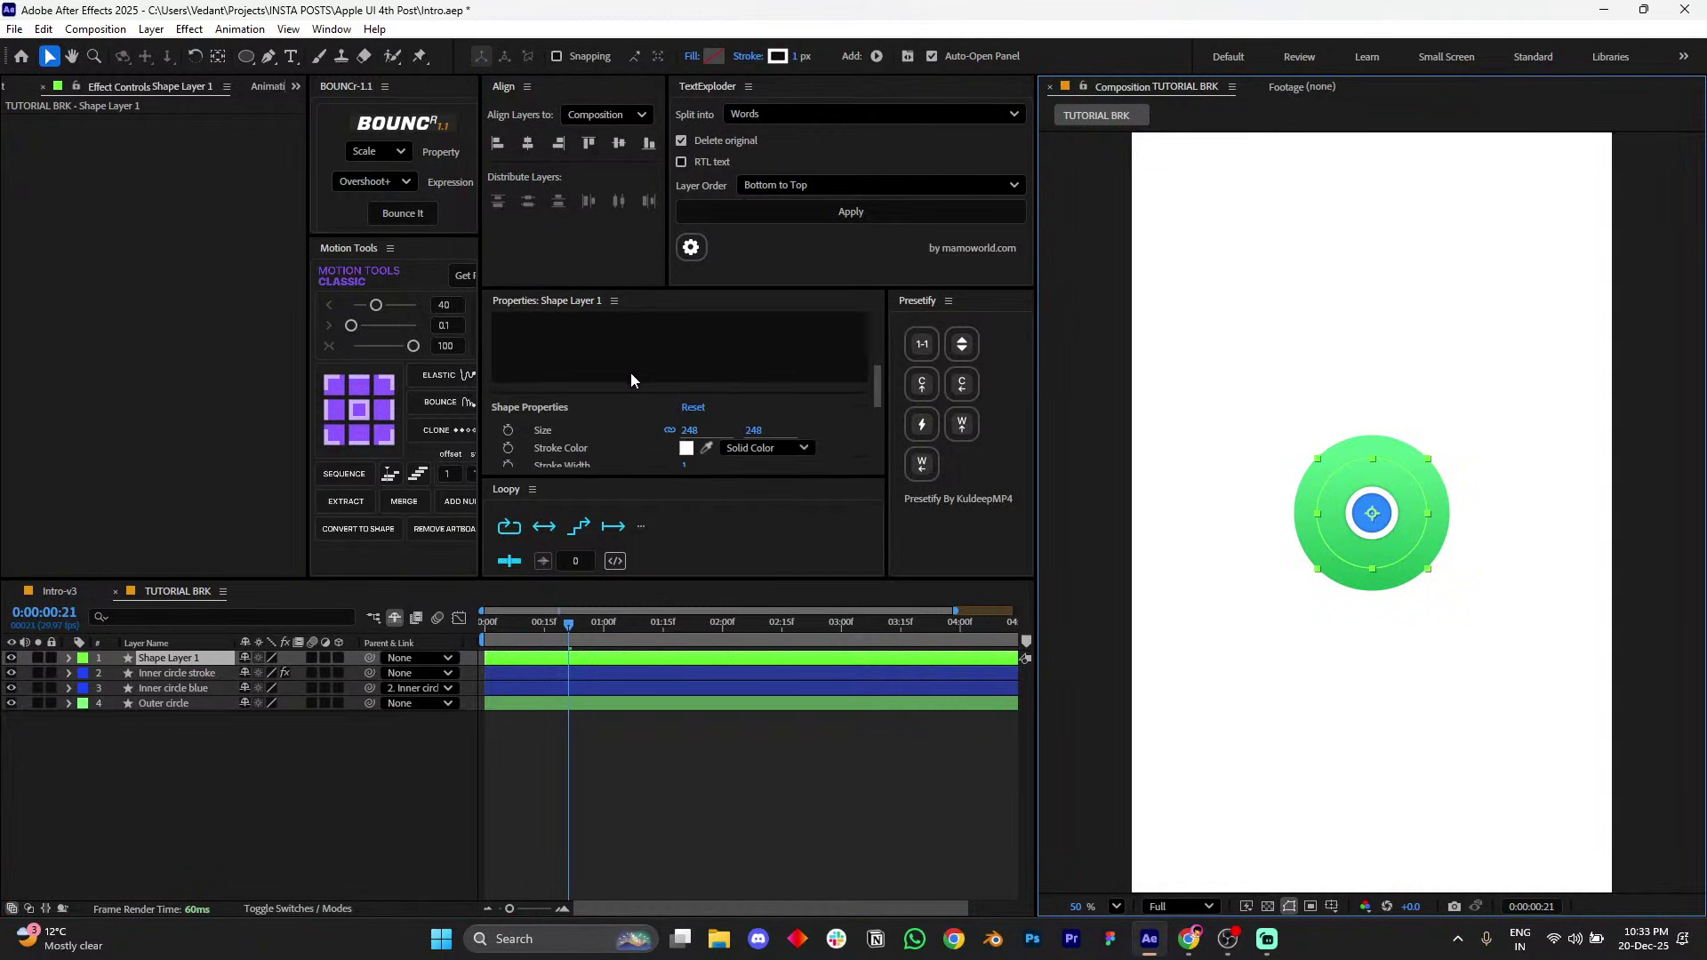
{"action": "left_click_drag", "start_coordinate": [690, 376], "coordinate": [743, 366]}
{"action": "left_click", "coordinate": [483, 734]}
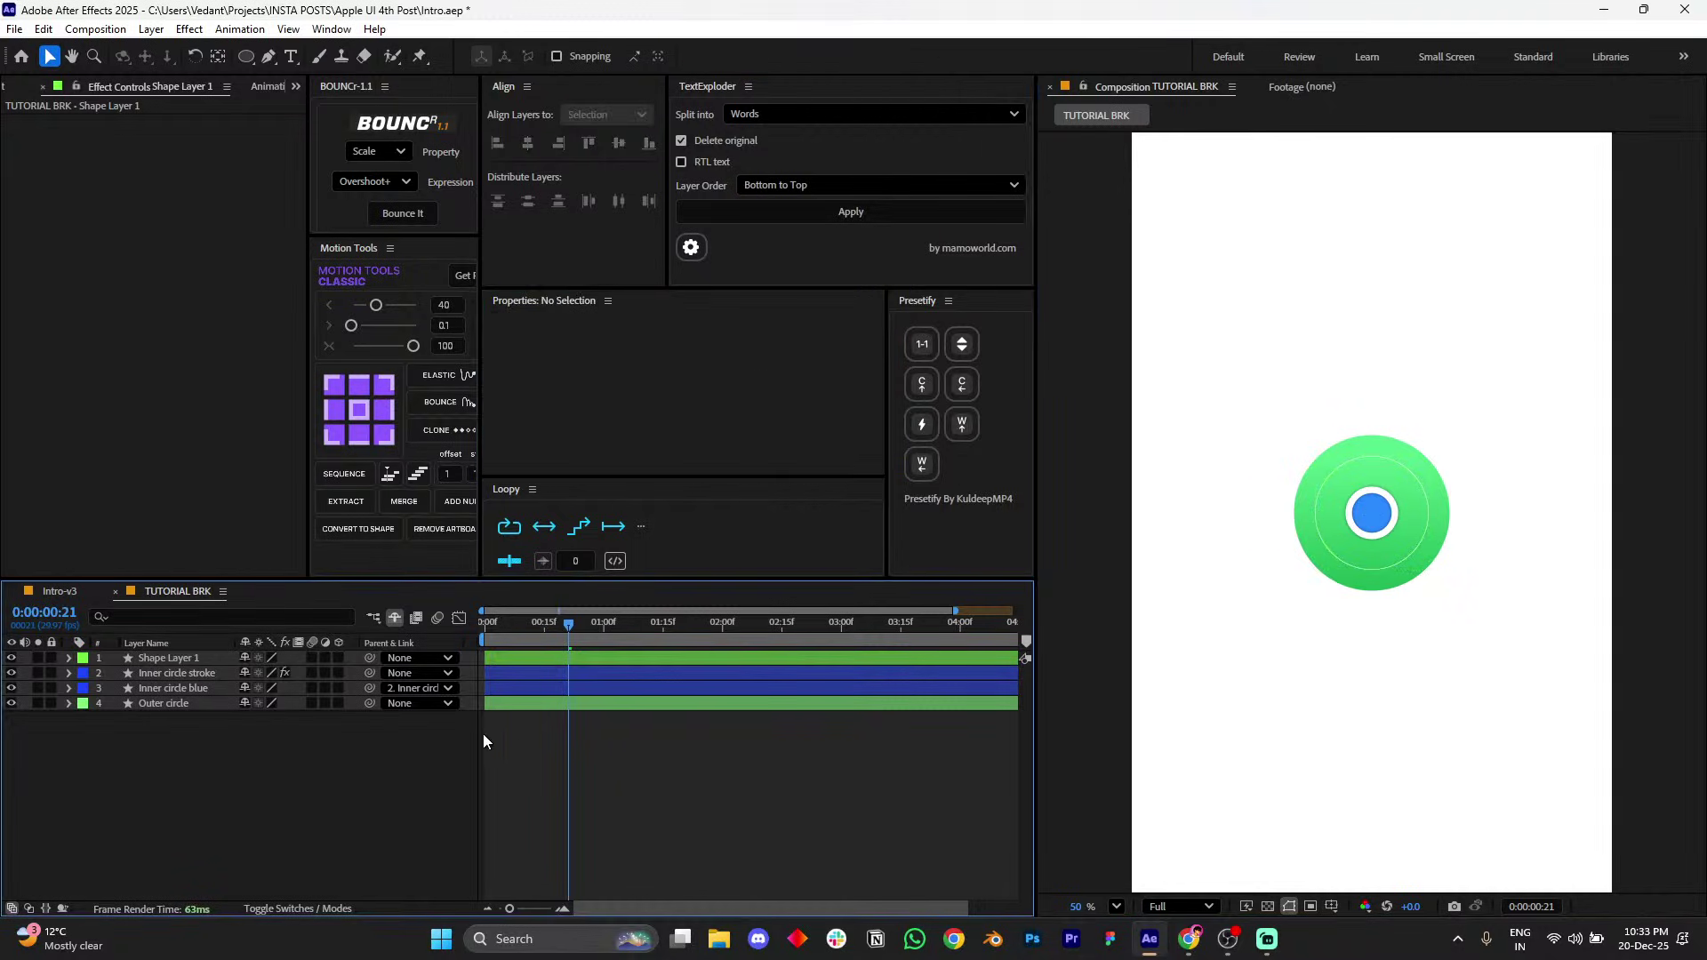
- Move the ring's Shape Layer 1 down the layer stack to sit between Inner circle blue and Outer circle
{"action": "left_click", "coordinate": [206, 660]}
{"action": "key", "text": "ctrl+["}
{"action": "key", "text": "ctrl+["}
{"action": "key", "text": "ctrl+["}
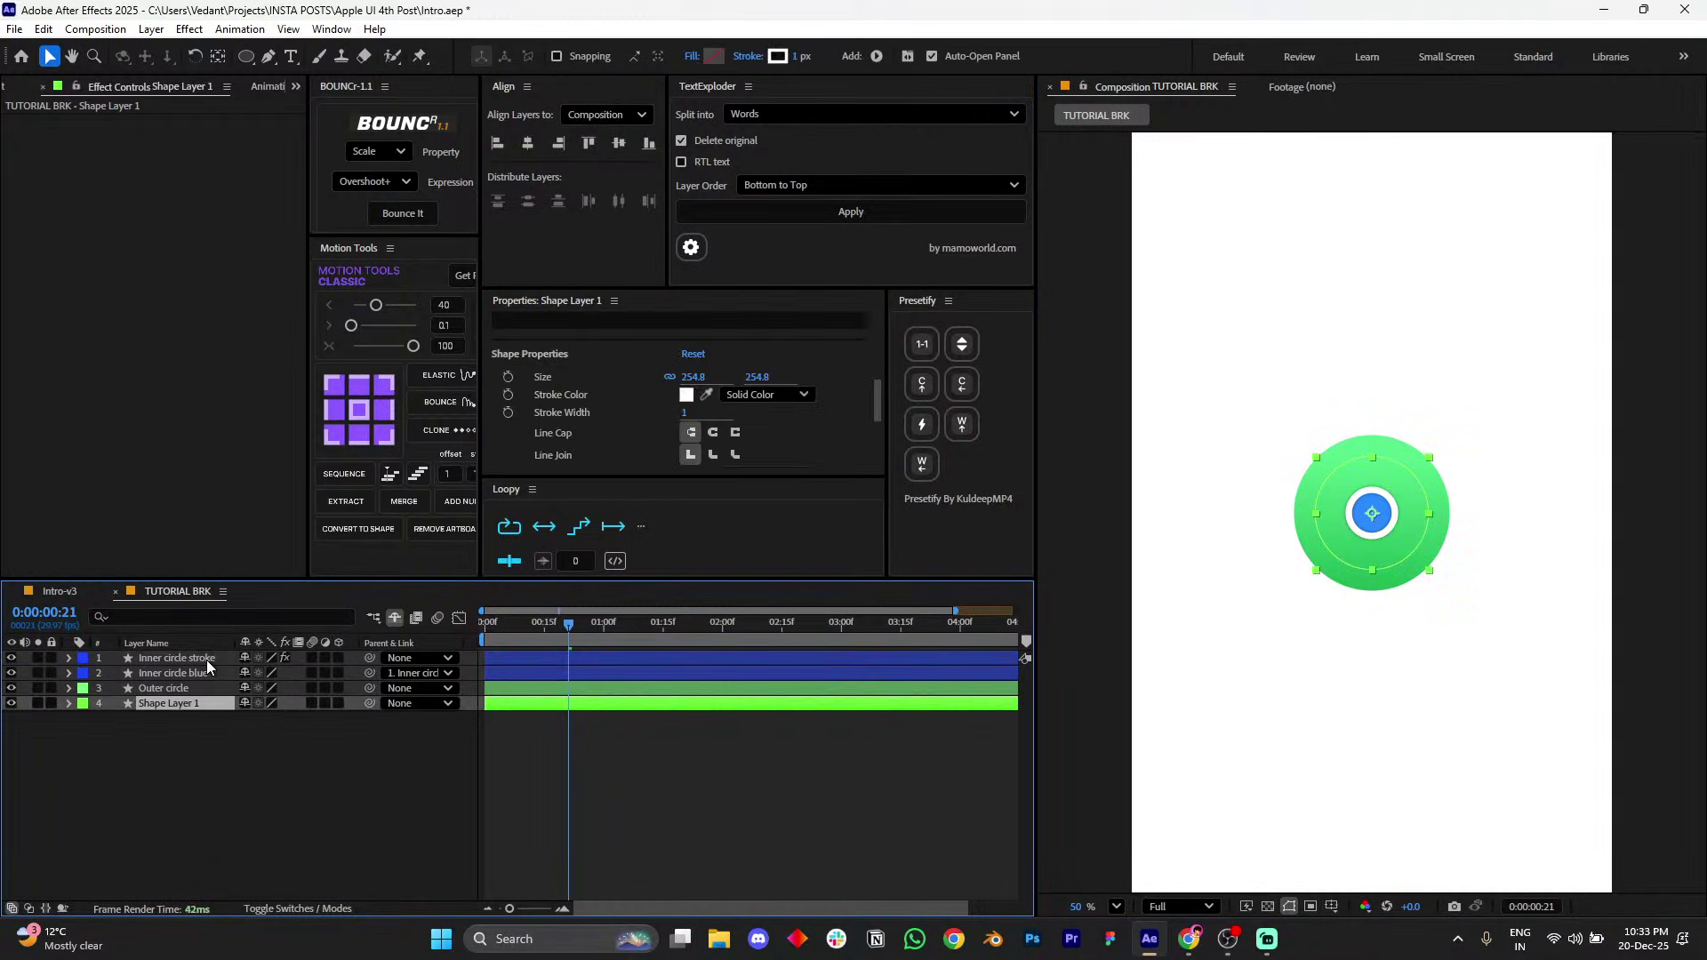
{"action": "key", "text": "ctrl+]"}
{"action": "left_click", "coordinate": [588, 783]}
{"action": "scroll", "coordinate": [1387, 563], "scroll_direction": "up", "scroll_amount": 5}
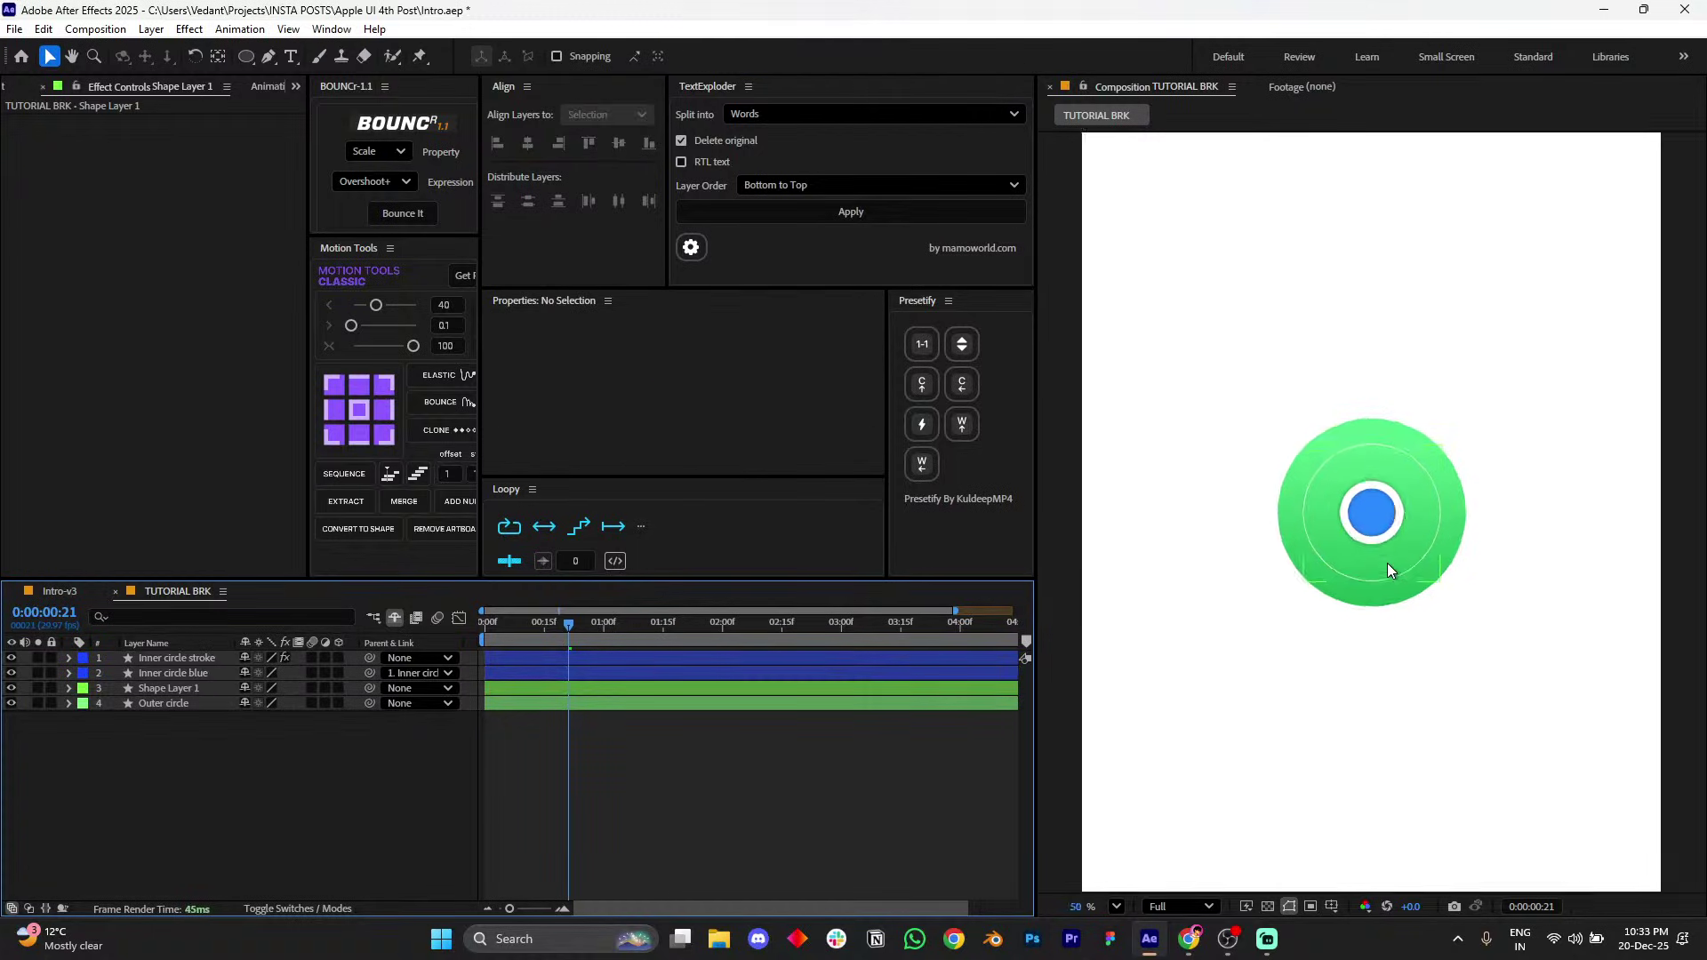
{"action": "scroll", "coordinate": [1176, 560], "scroll_direction": "down", "scroll_amount": 5}
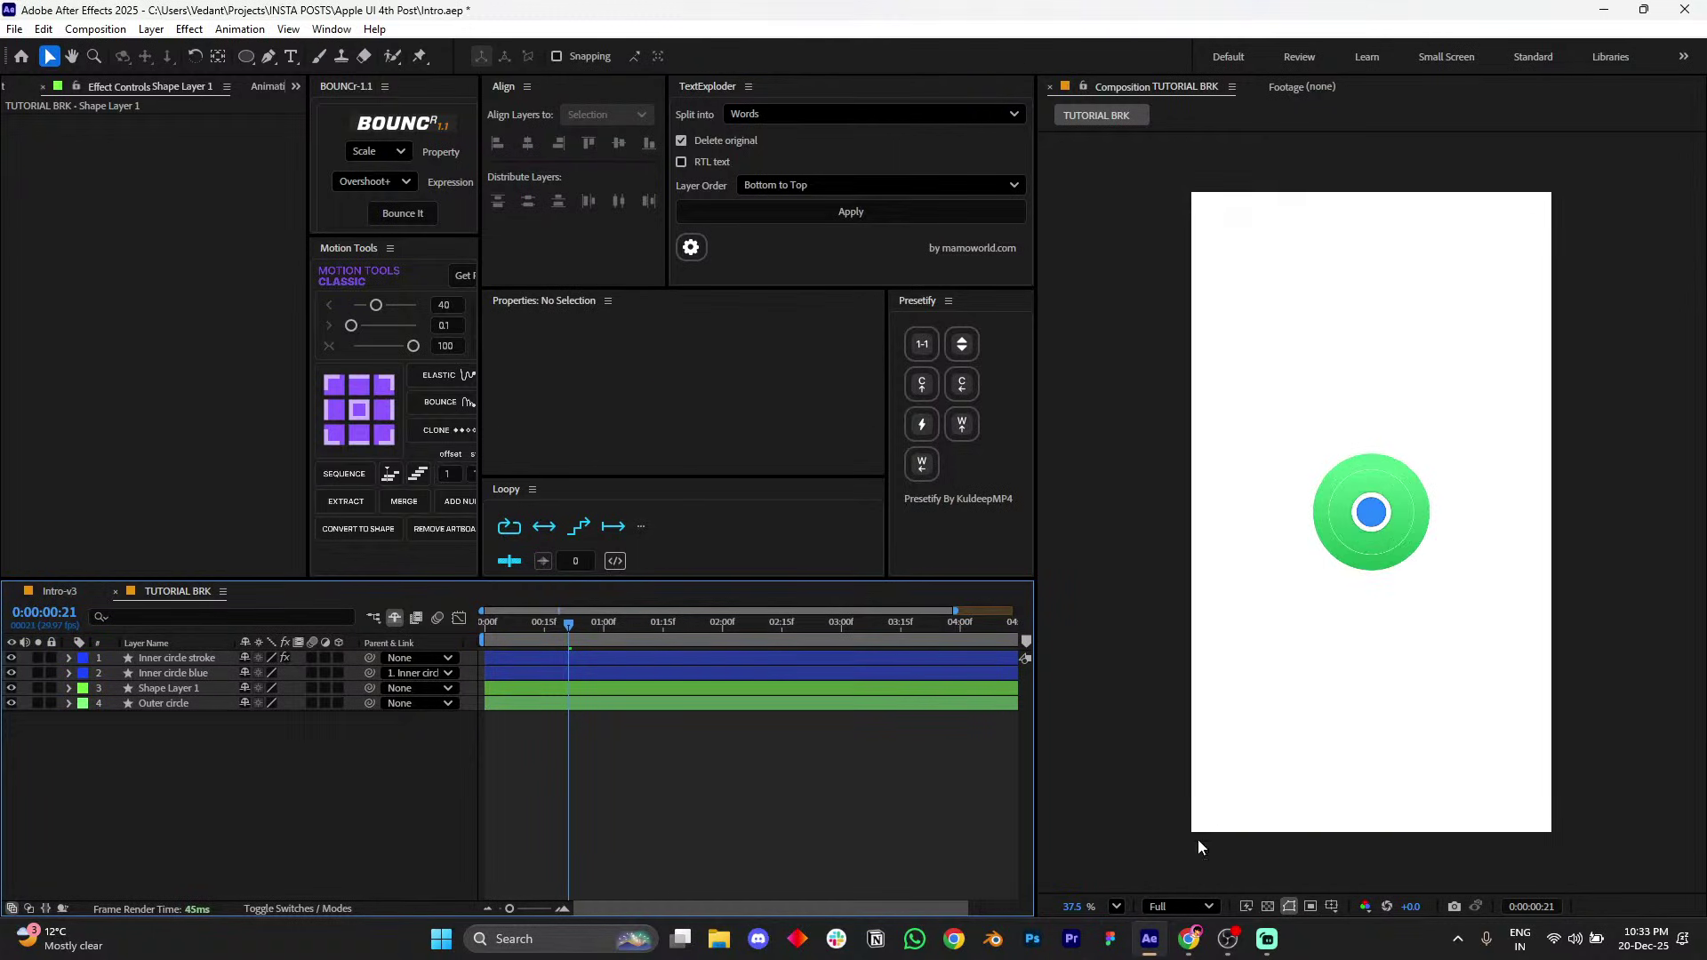
{"action": "left_click", "coordinate": [1124, 909]}
{"action": "left_click", "coordinate": [1176, 578]}
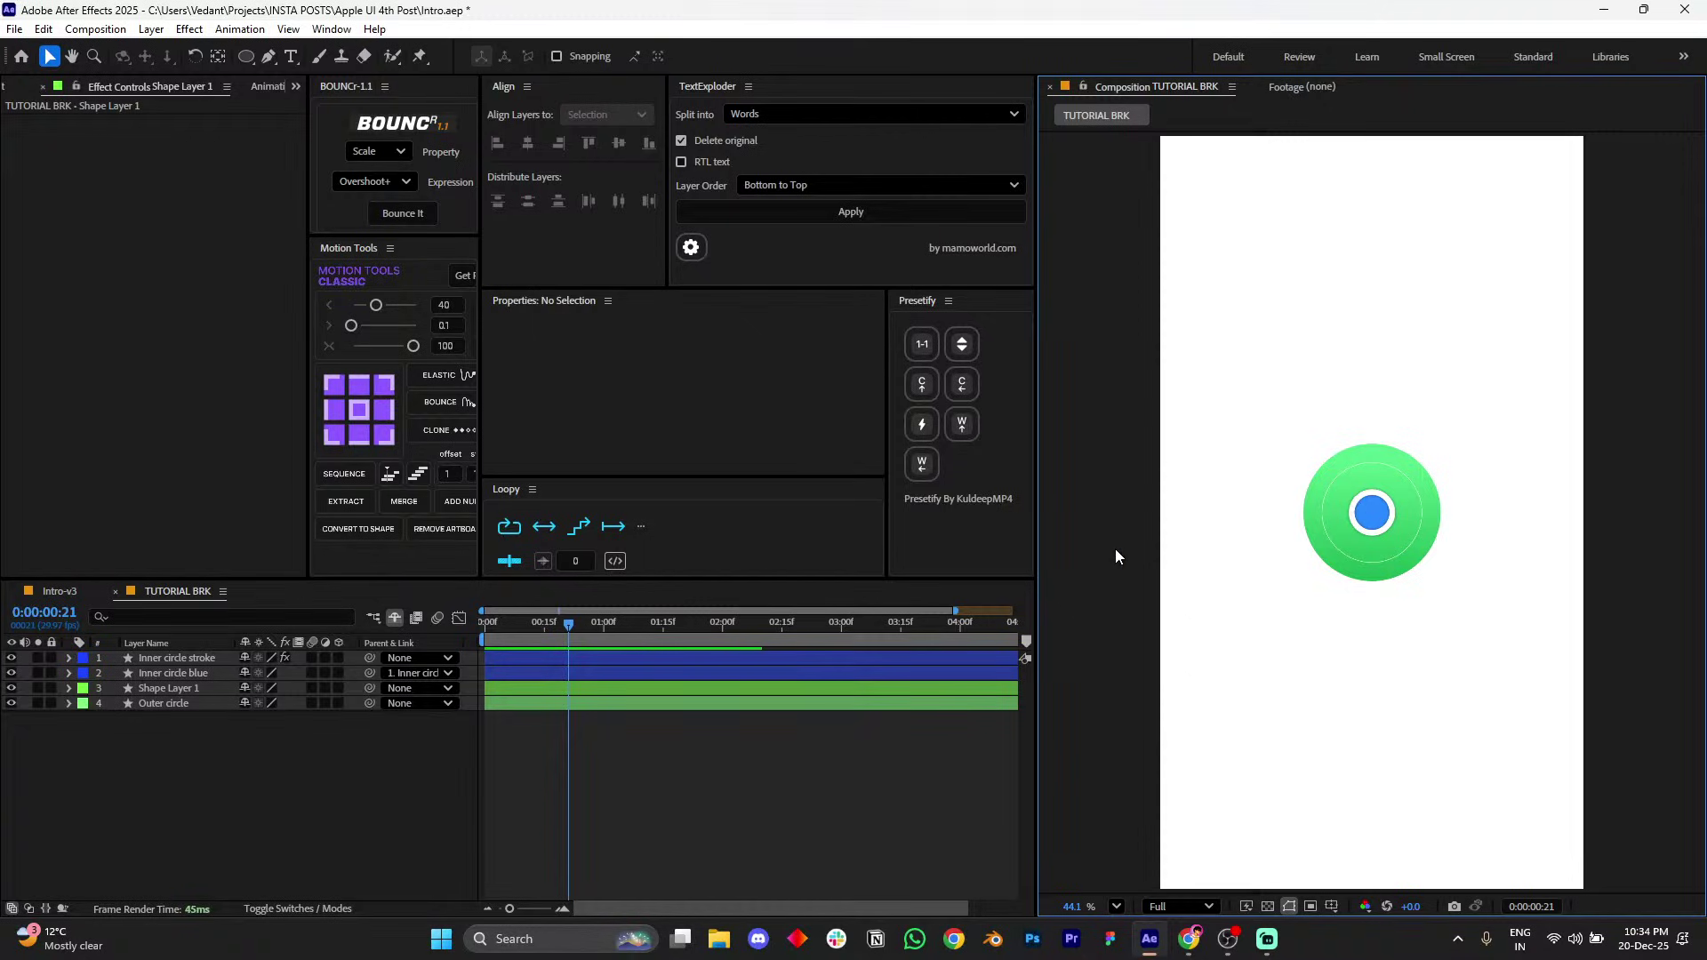
{"action": "scroll", "coordinate": [1358, 562], "scroll_direction": "down", "scroll_amount": 1}
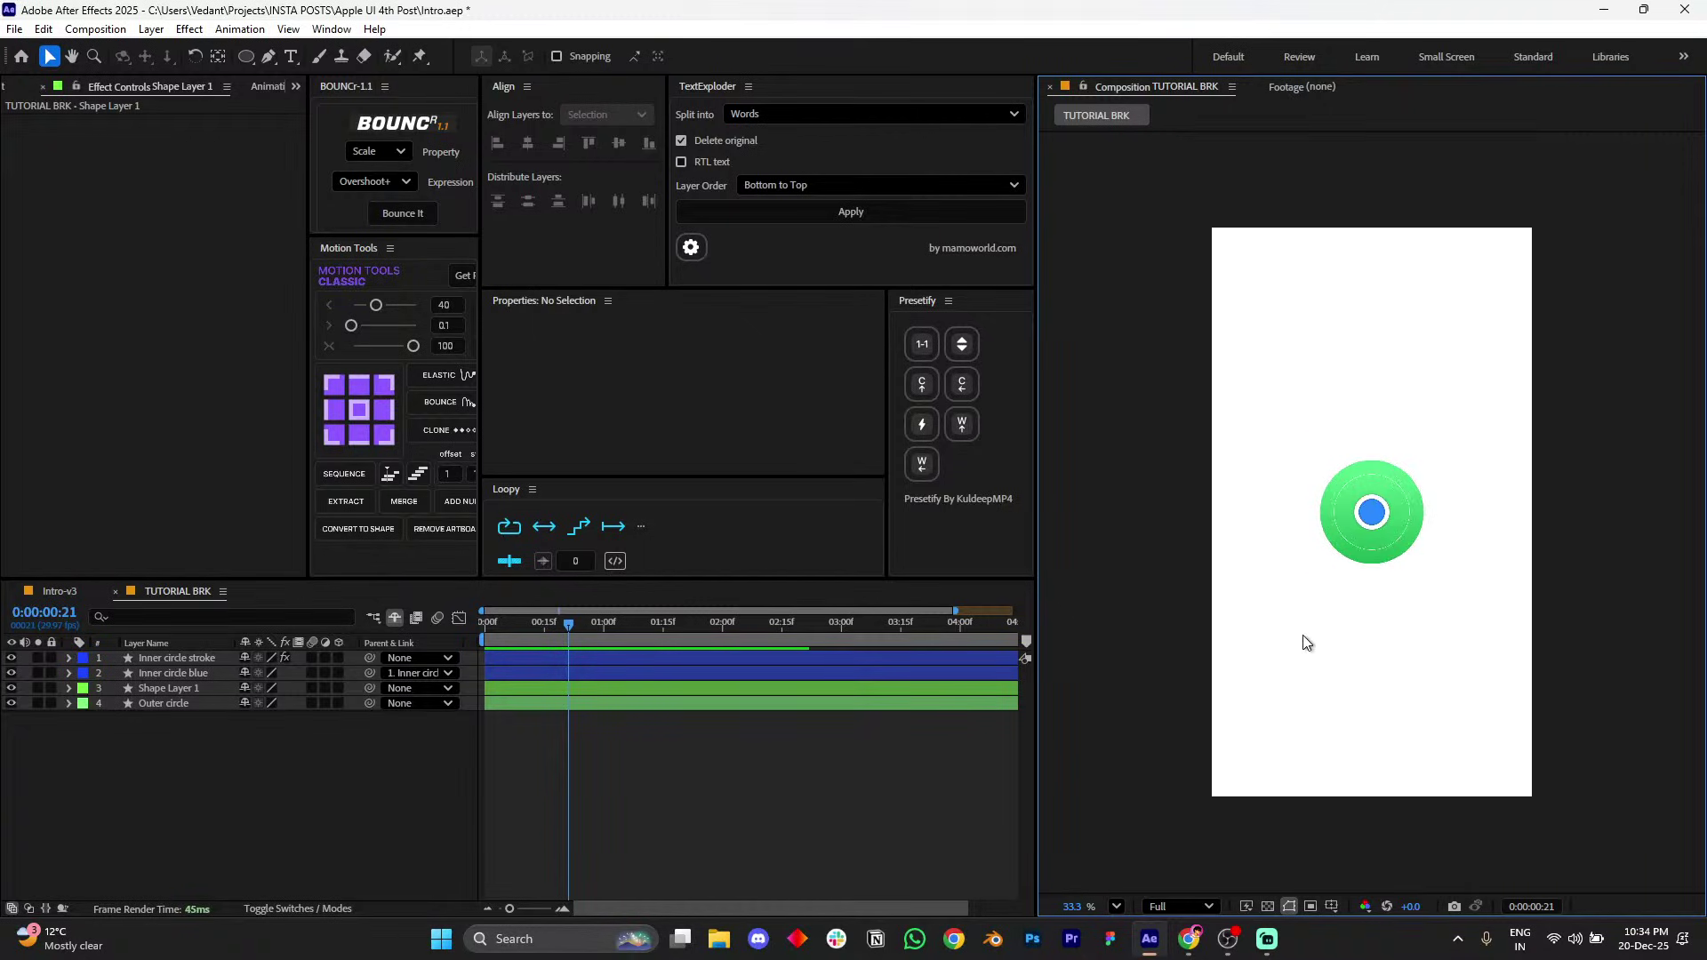
- Fit the composition in the viewer and rename Shape Layer 1 as Ring
{"action": "left_click", "coordinate": [1118, 902]}
{"action": "left_click", "coordinate": [1111, 701]}
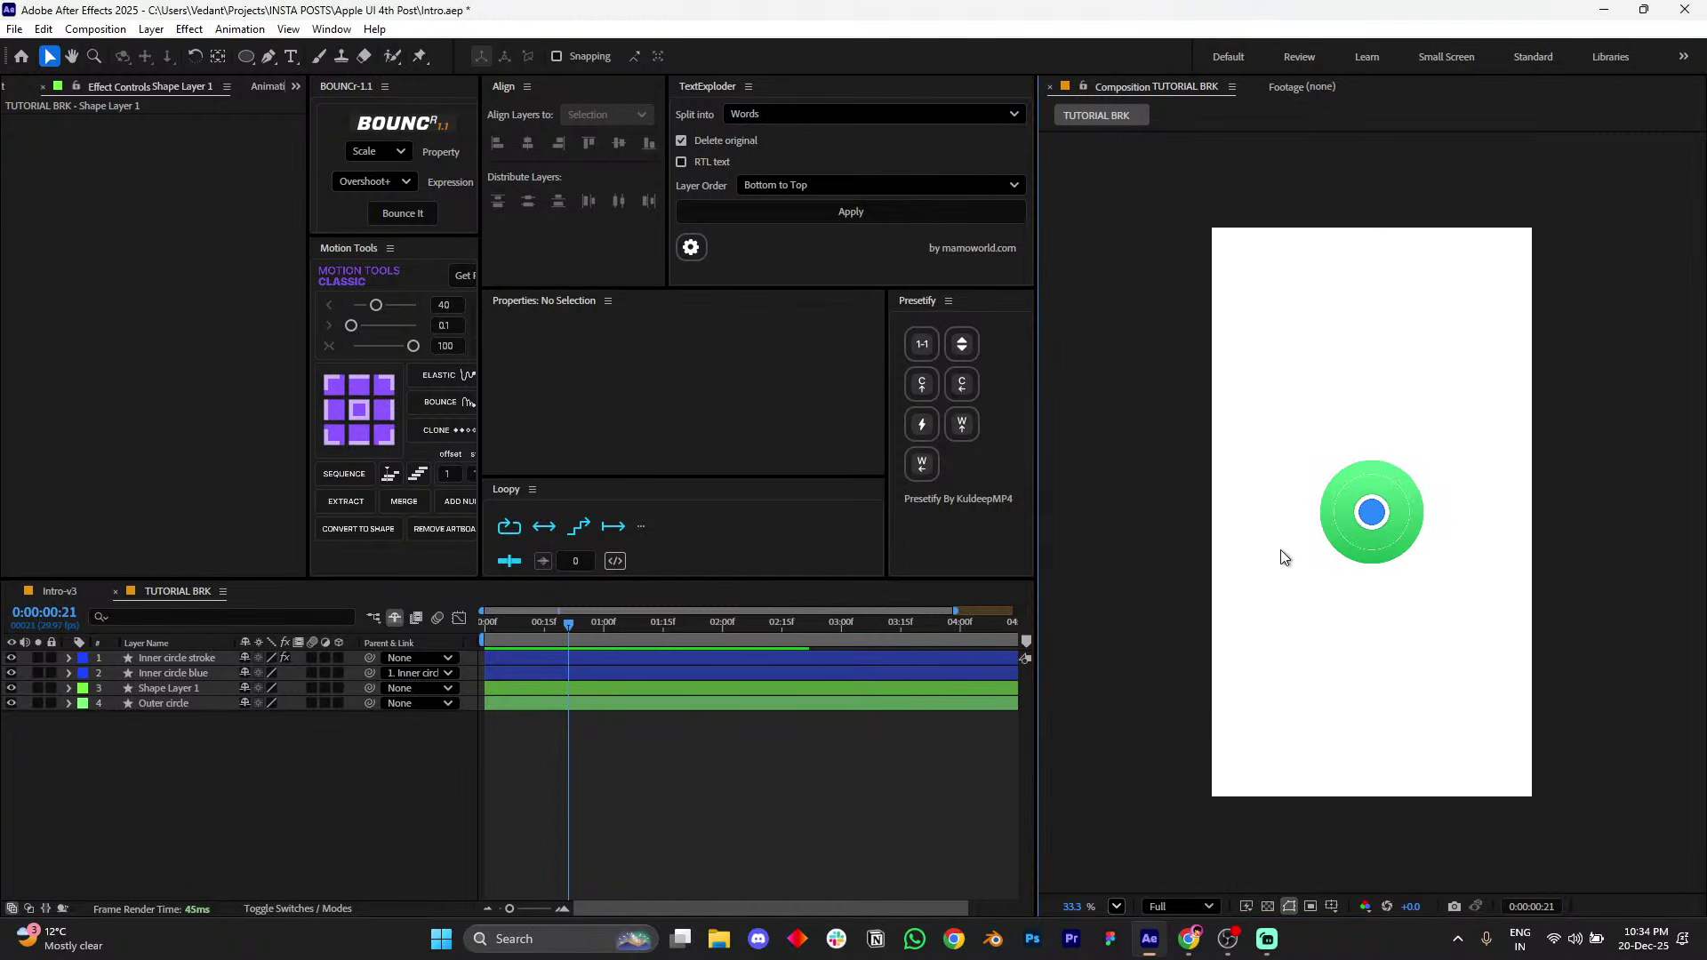
{"action": "left_click", "coordinate": [502, 690]}
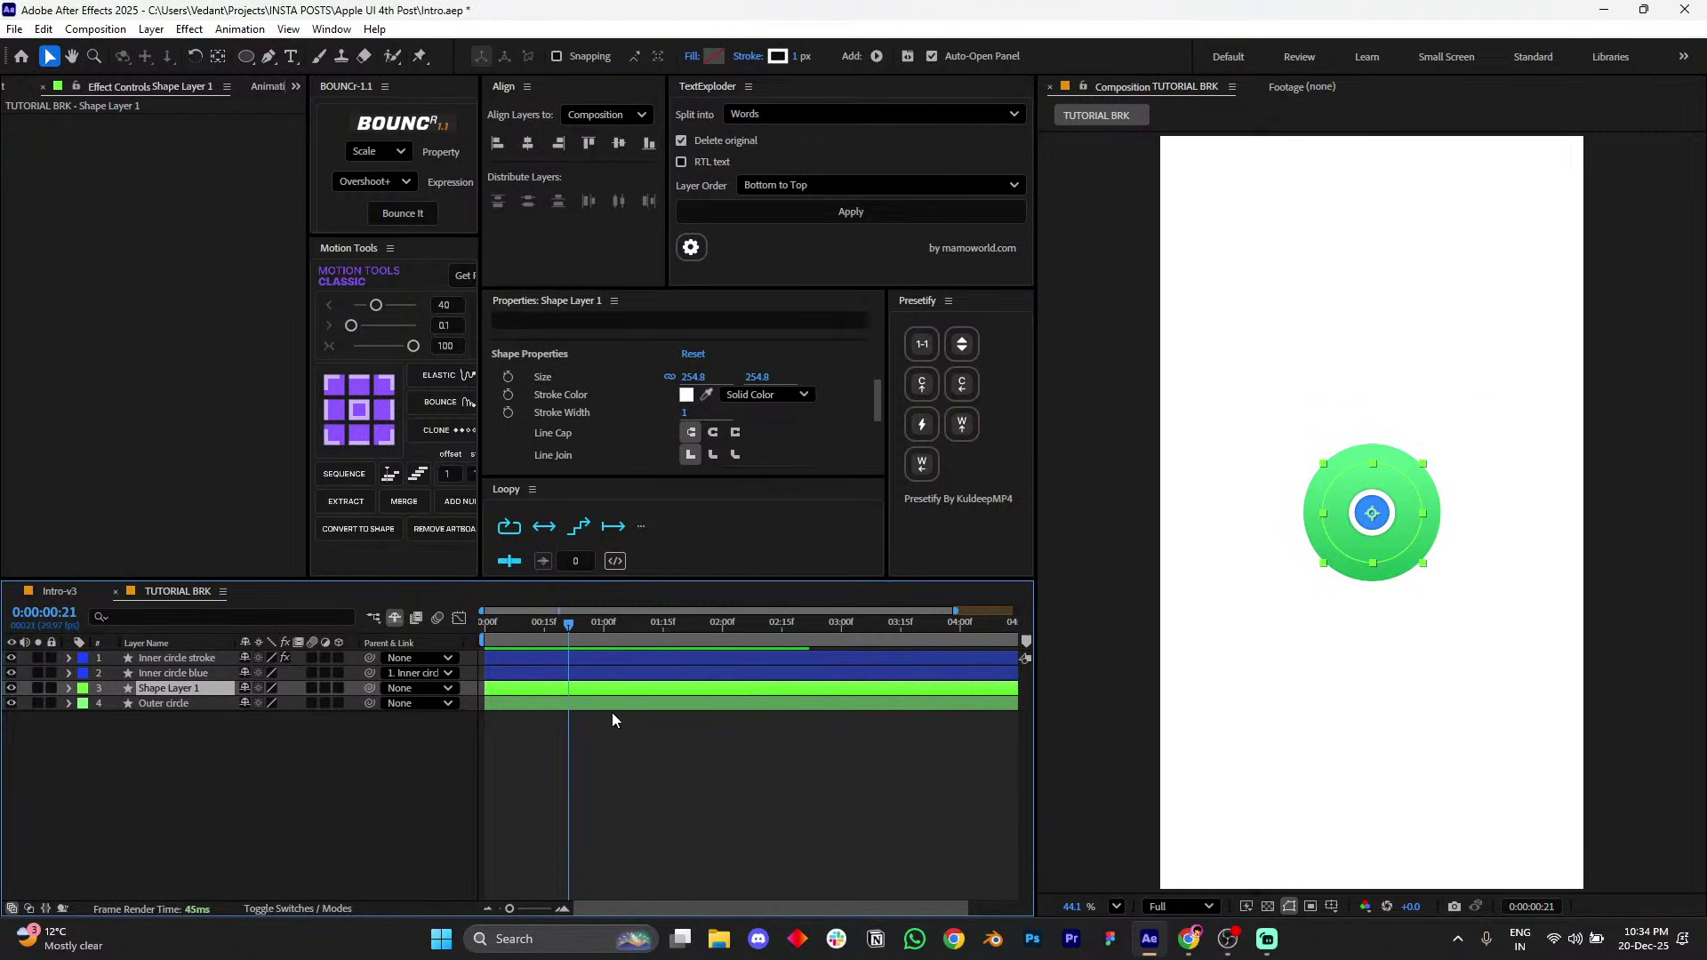
{"action": "key", "text": "Return"}
{"action": "type", "text": "Ring"}
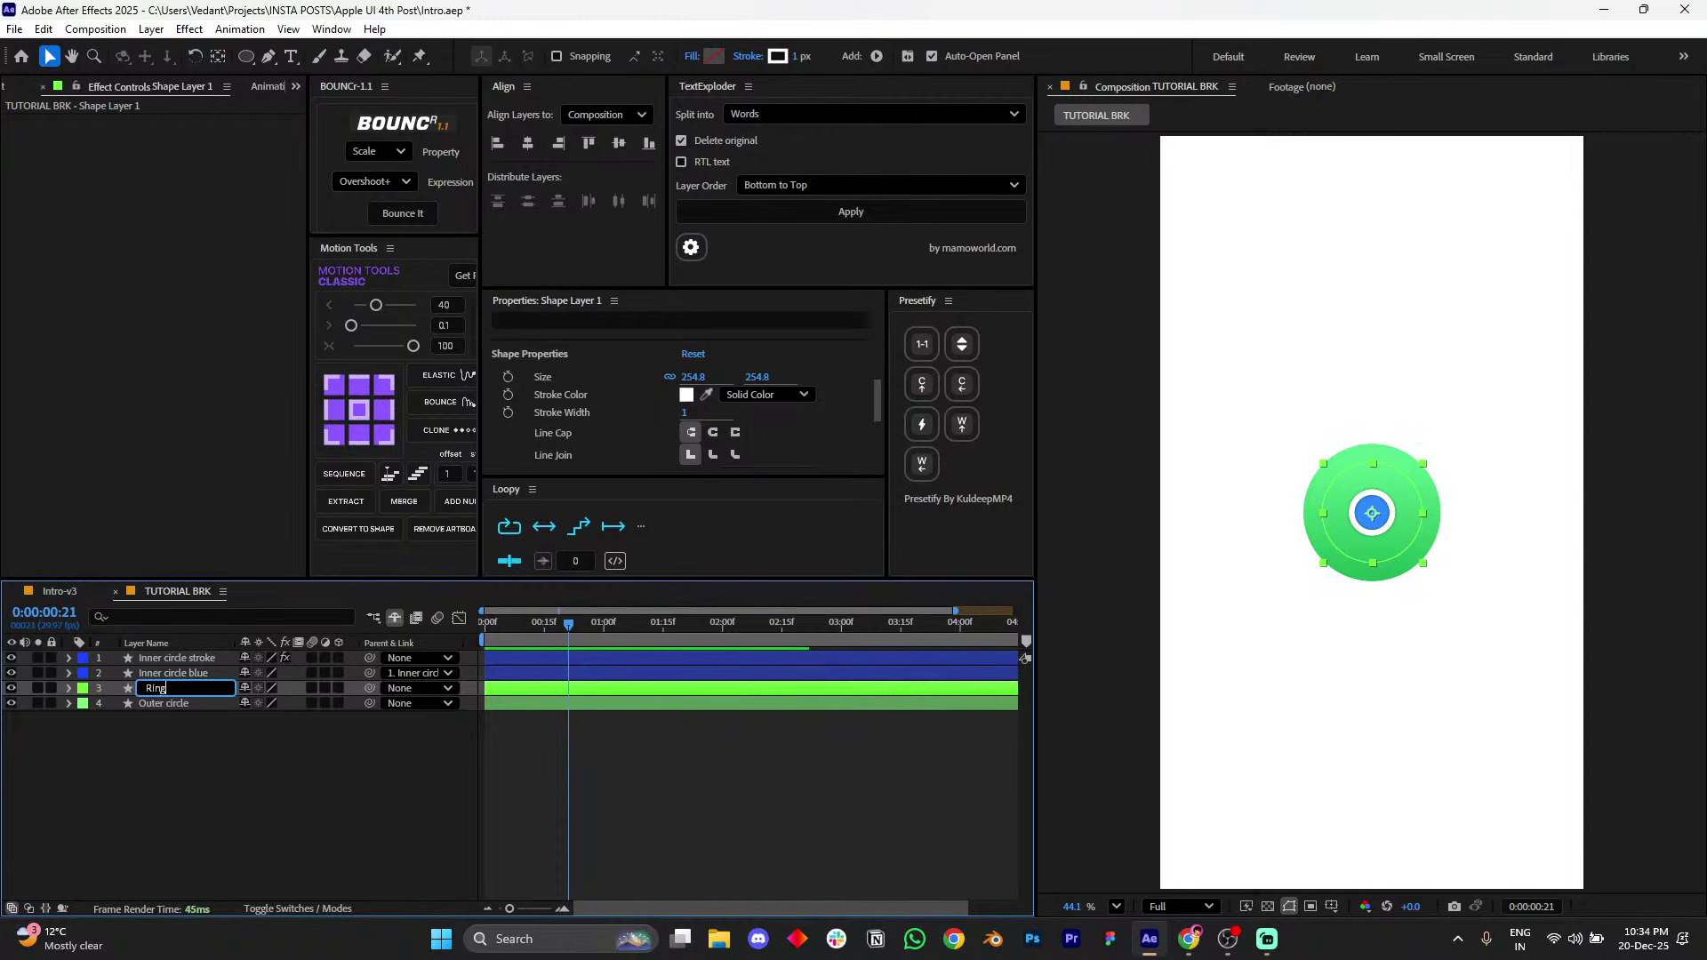
{"action": "key", "text": "Return"}
{"action": "left_click", "coordinate": [657, 772]}
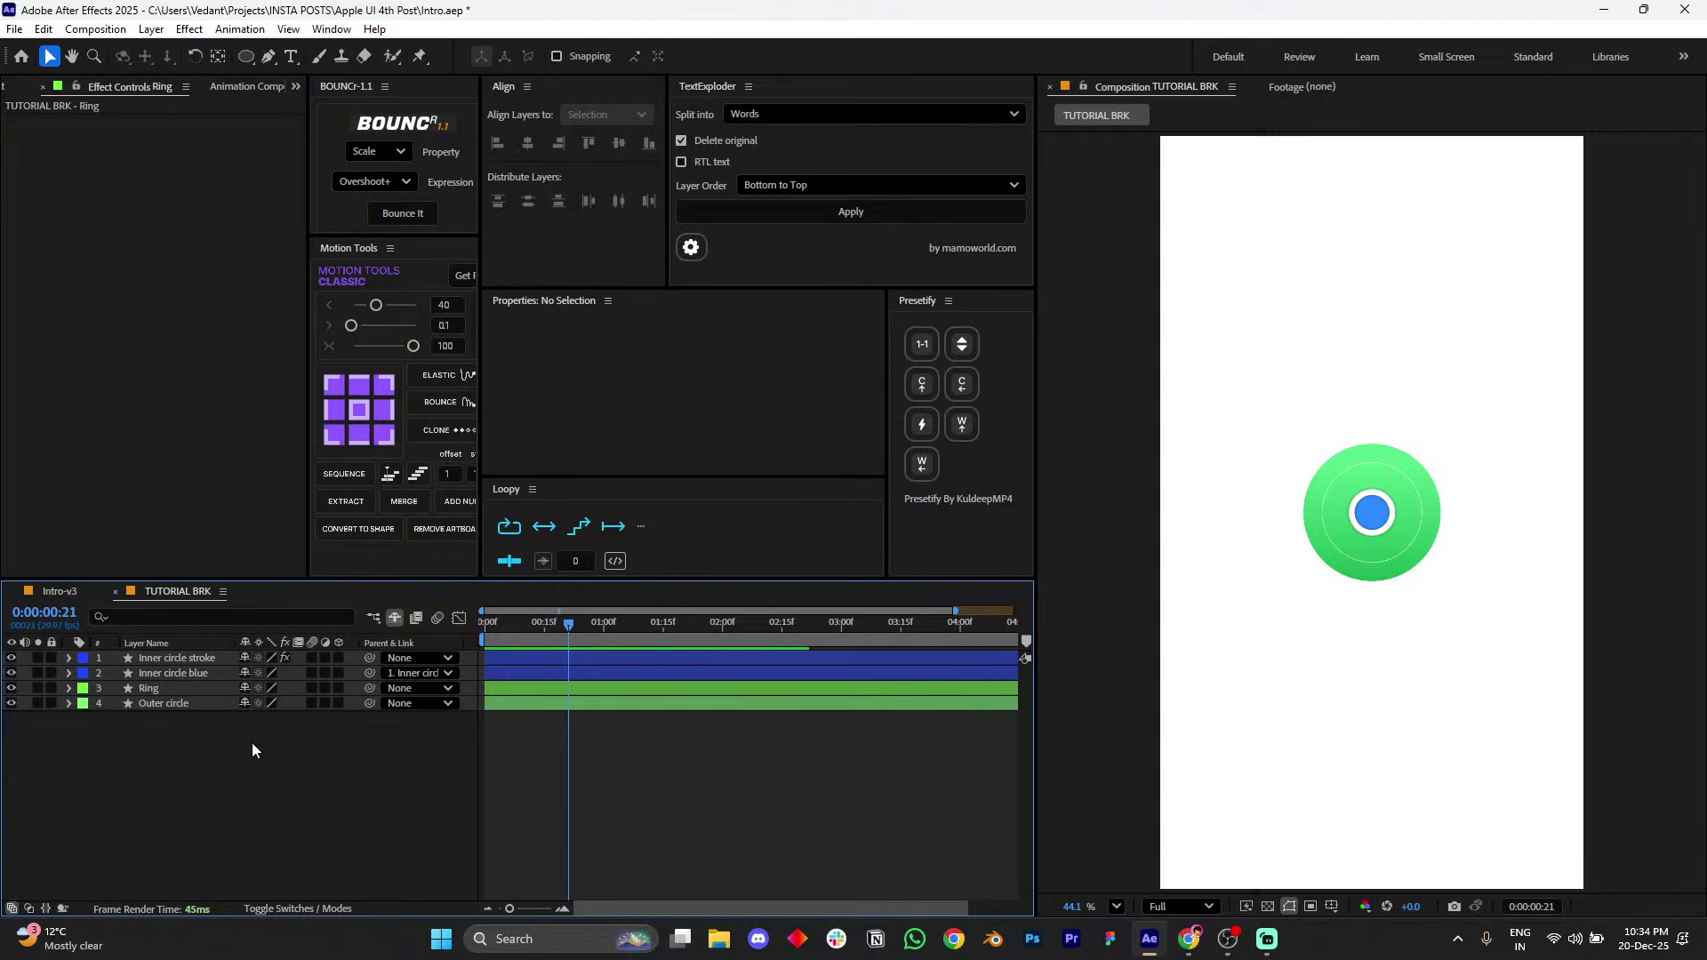
- Examine how the green circle and its ring appear at the start of the Intro-v3 composition, and return to TUTORIAL BRK
{"action": "left_click", "coordinate": [62, 592]}
{"action": "left_click_drag", "start_coordinate": [604, 625], "coordinate": [569, 635]}
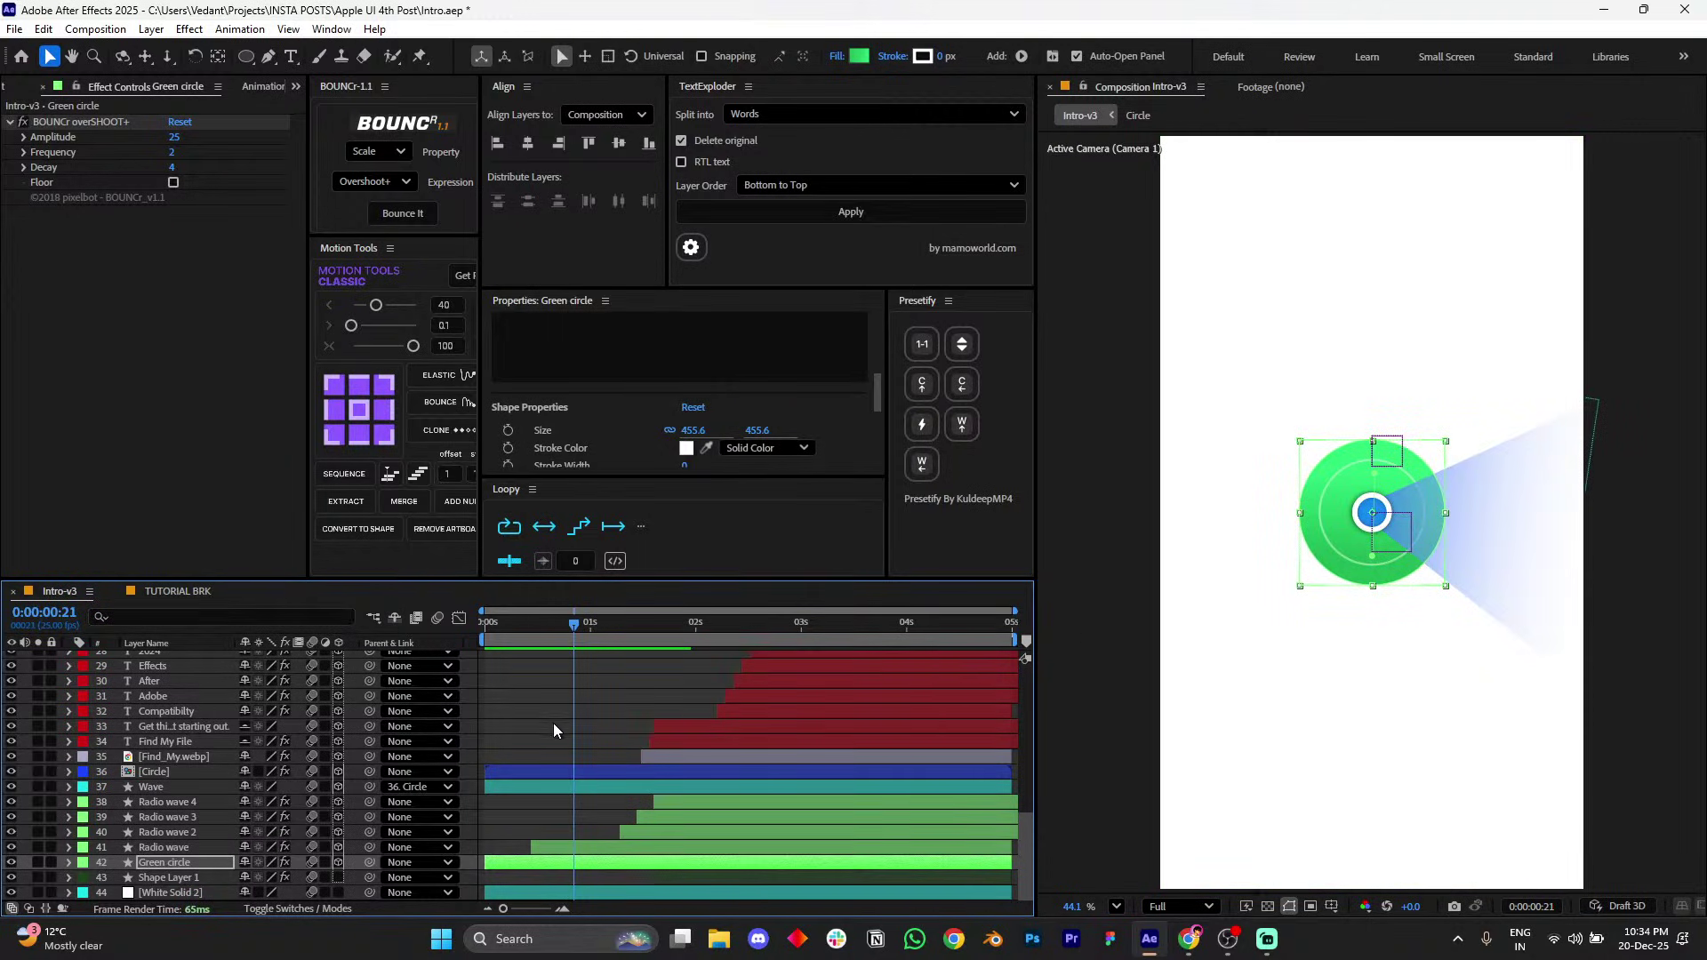
{"action": "left_click_drag", "start_coordinate": [574, 625], "coordinate": [484, 628]}
{"action": "left_click", "coordinate": [198, 590]}
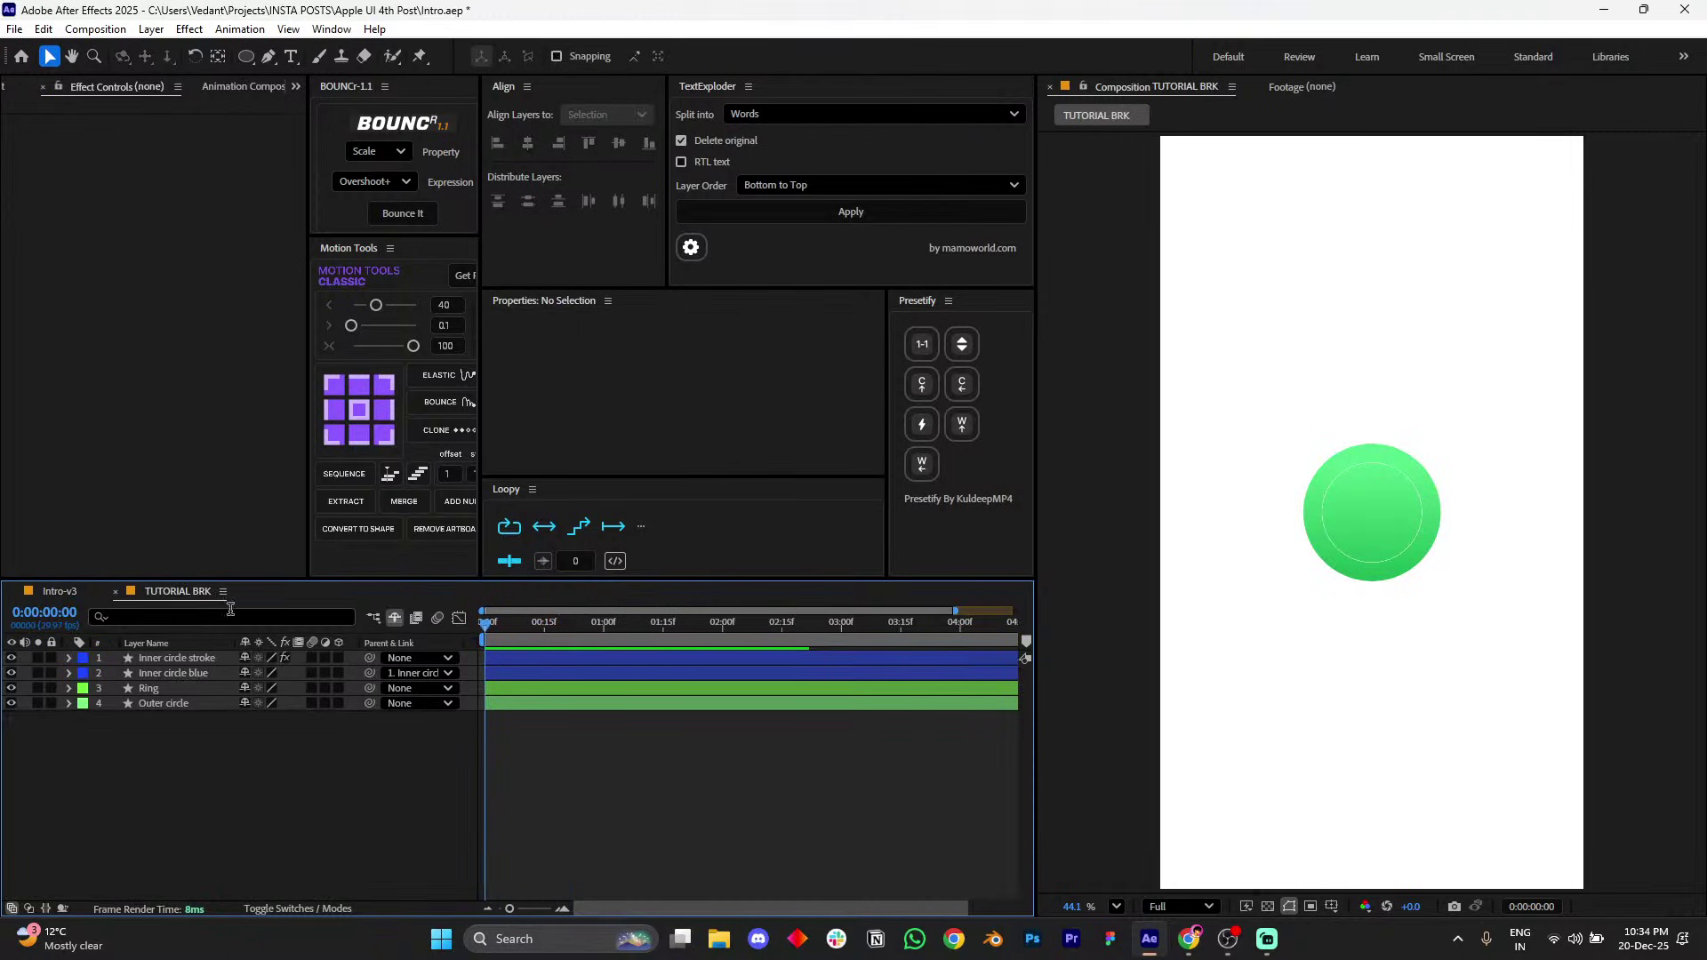
{"action": "left_click", "coordinate": [53, 591]}
{"action": "left_click", "coordinate": [169, 591]}
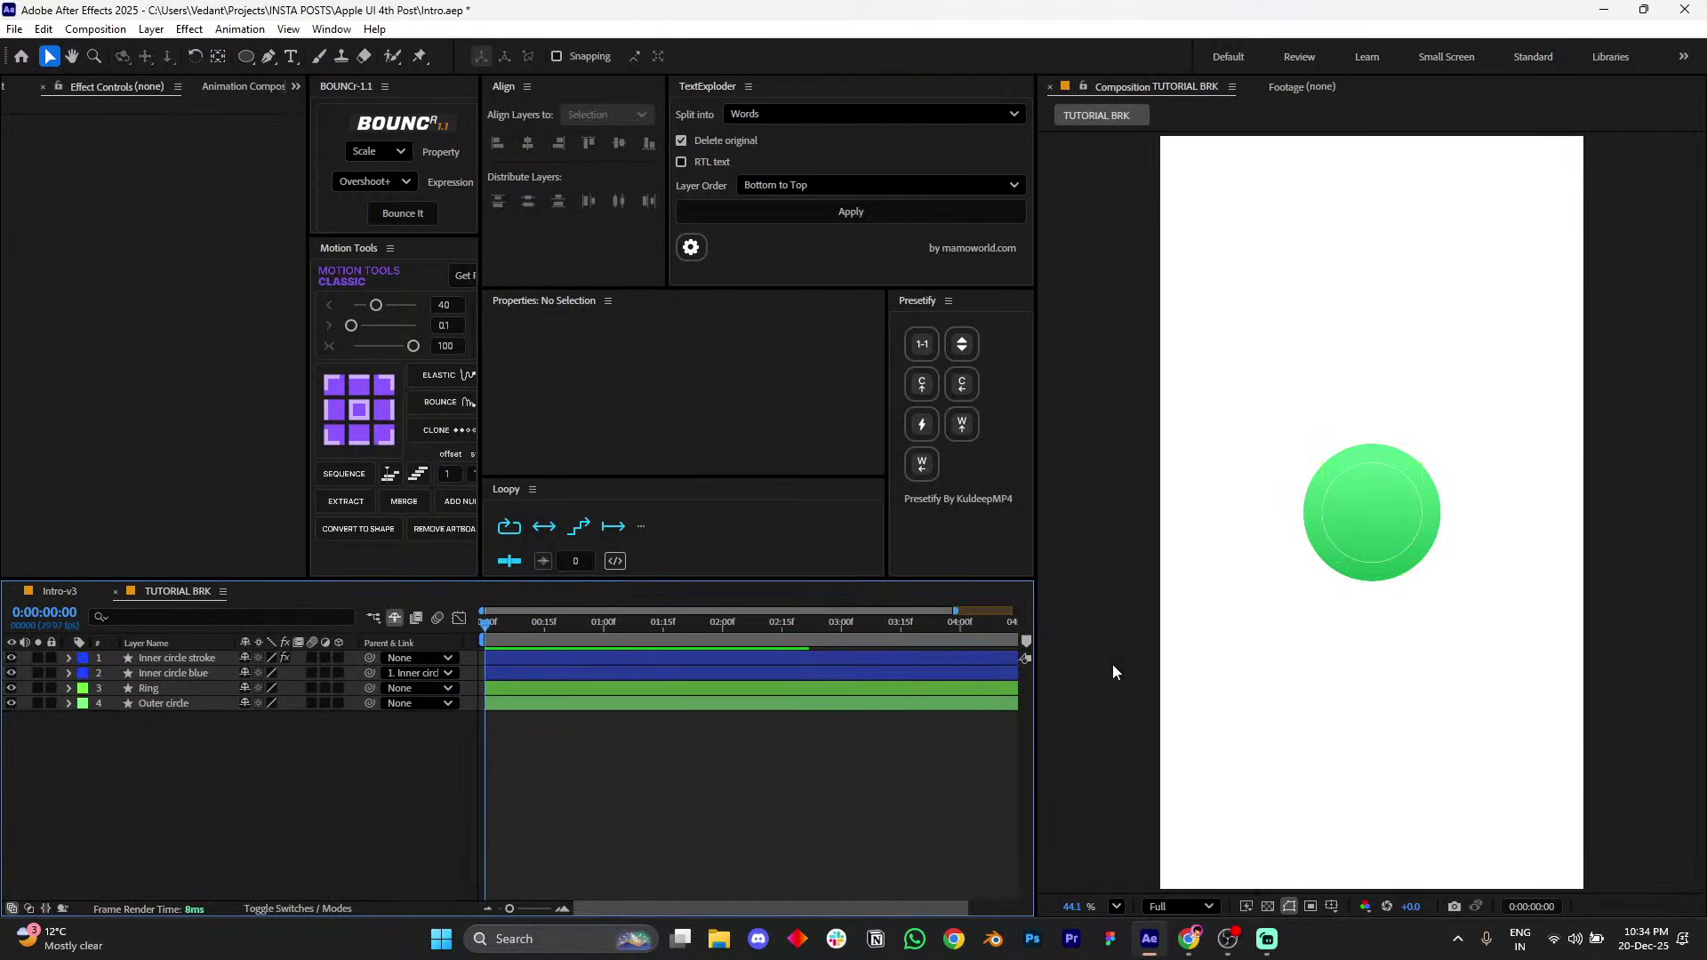
- Add Scale keyframes to the Ring and Outer circle layers at frame 4
{"action": "left_click", "coordinate": [507, 704]}
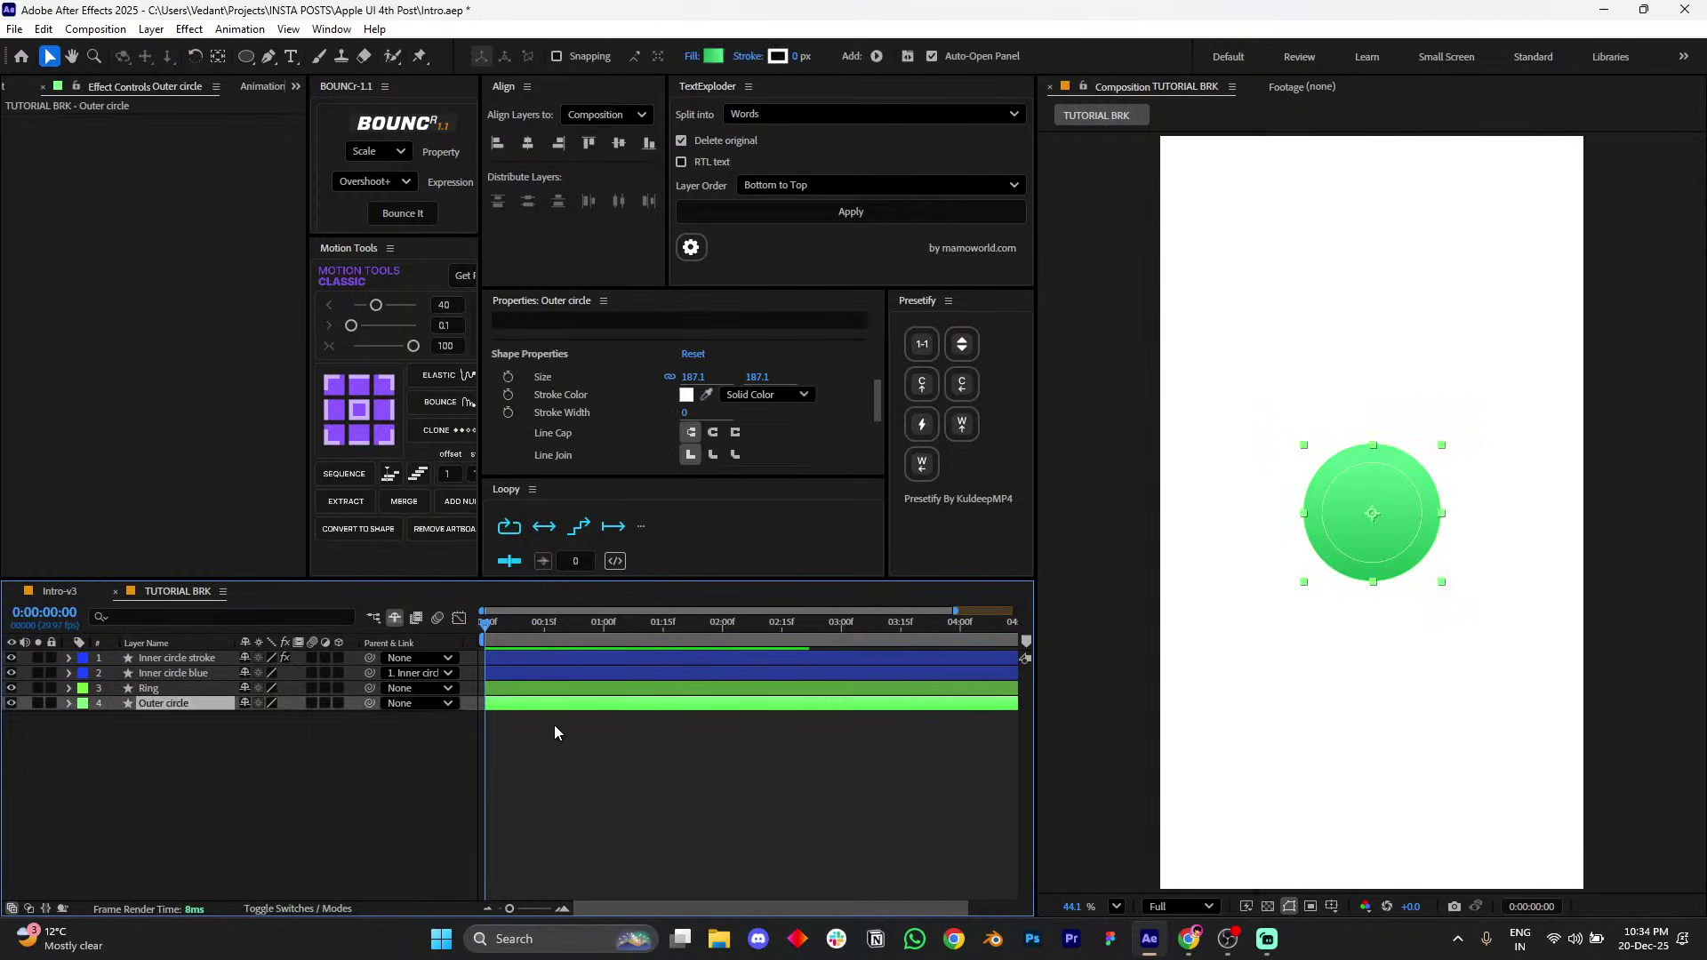
{"action": "left_click", "coordinate": [519, 690], "text": "shift"}
{"action": "key", "text": "Page_Down"}
{"action": "key", "text": "Page_Down"}
{"action": "key", "text": "Page_Down"}
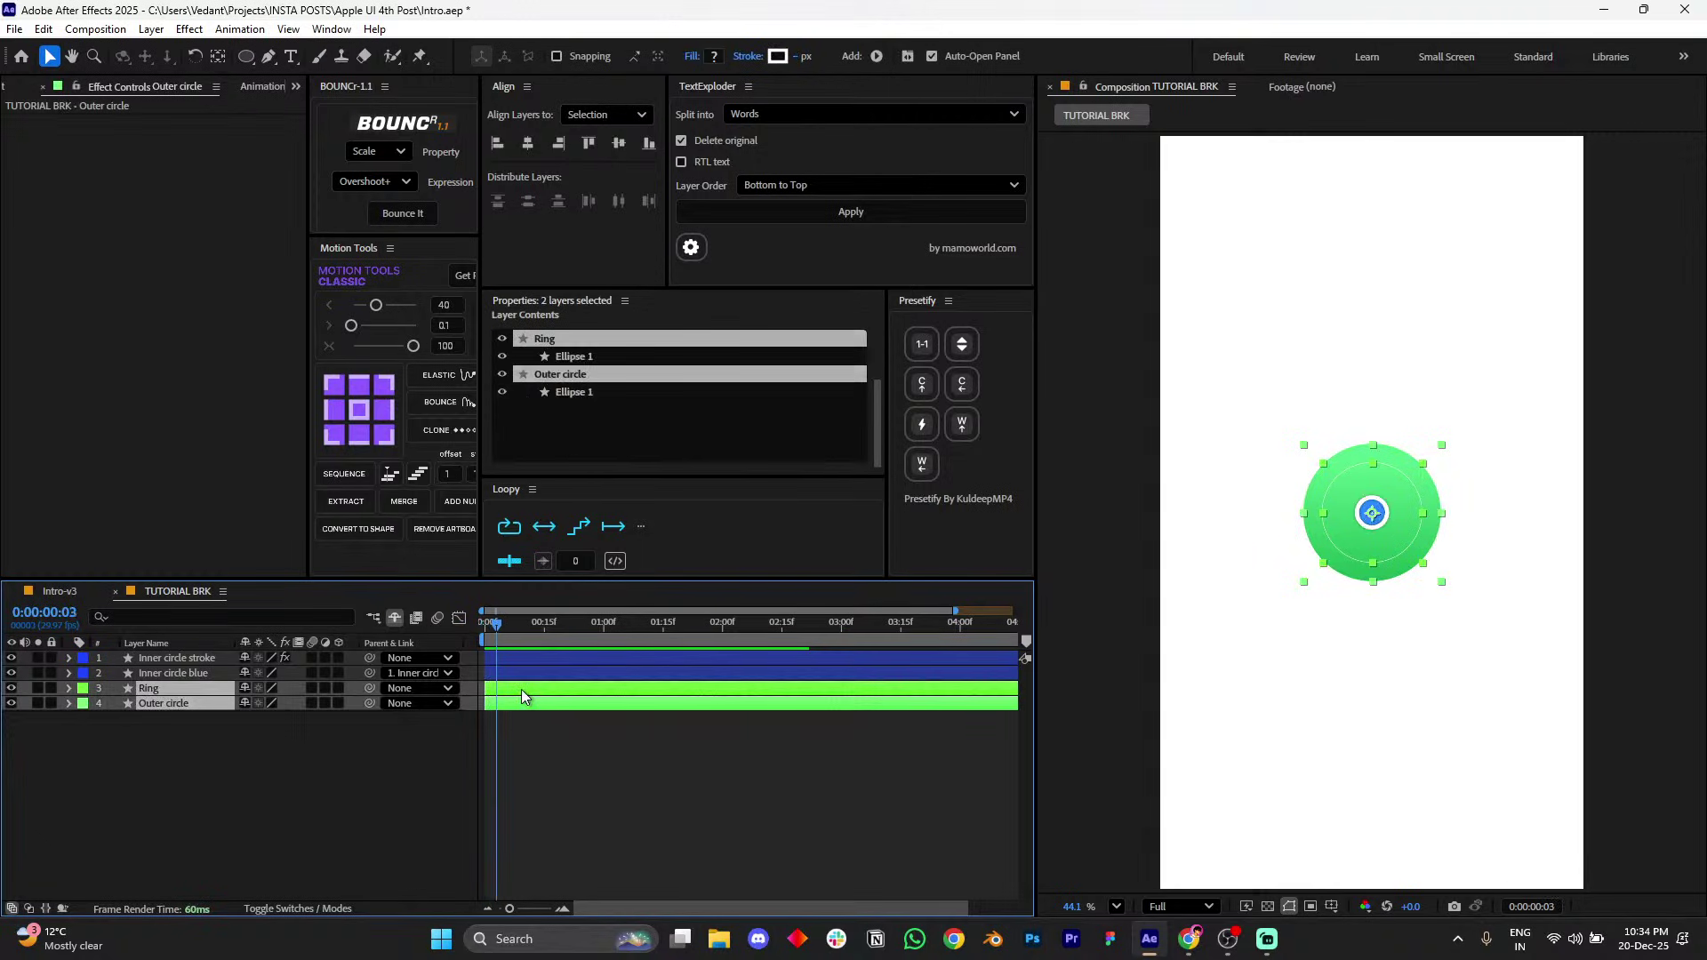
{"action": "key", "text": "equal"}
{"action": "key", "text": "equal"}
{"action": "key", "text": "equal"}
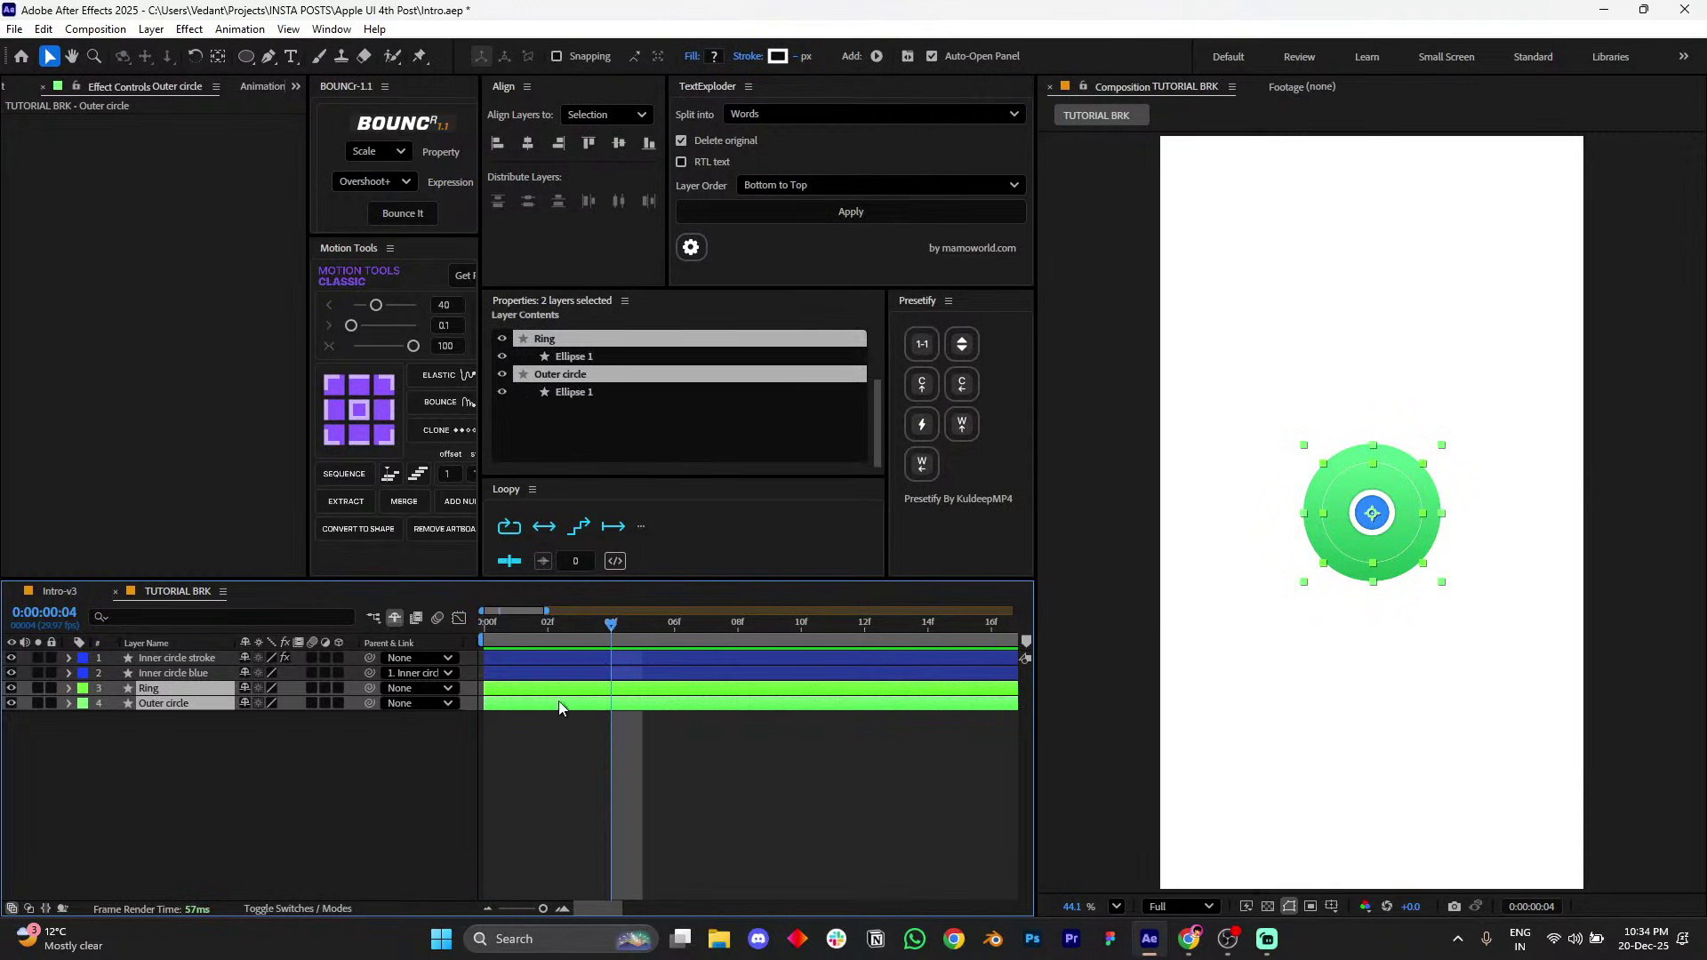
{"action": "key", "text": "Home"}
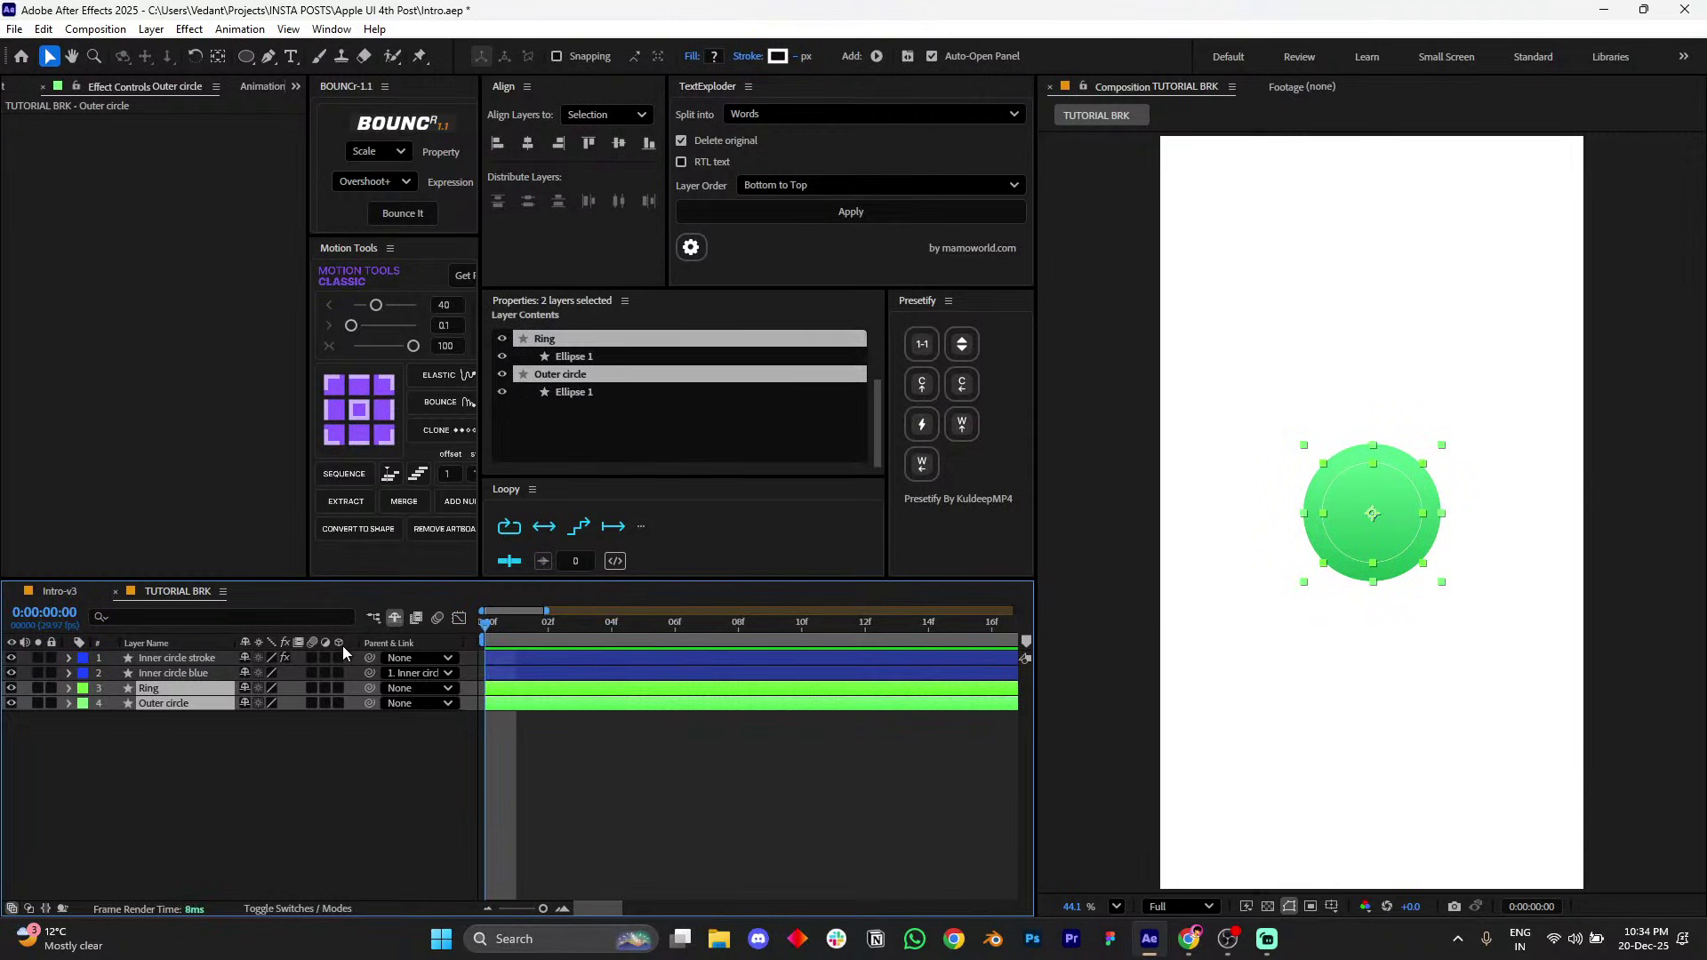
{"action": "key", "text": "Page_Down"}
{"action": "key", "text": "Page_Down"}
{"action": "key", "text": "Page_Down"}
{"action": "key", "text": "Page_Down"}
{"action": "key", "text": "s"}
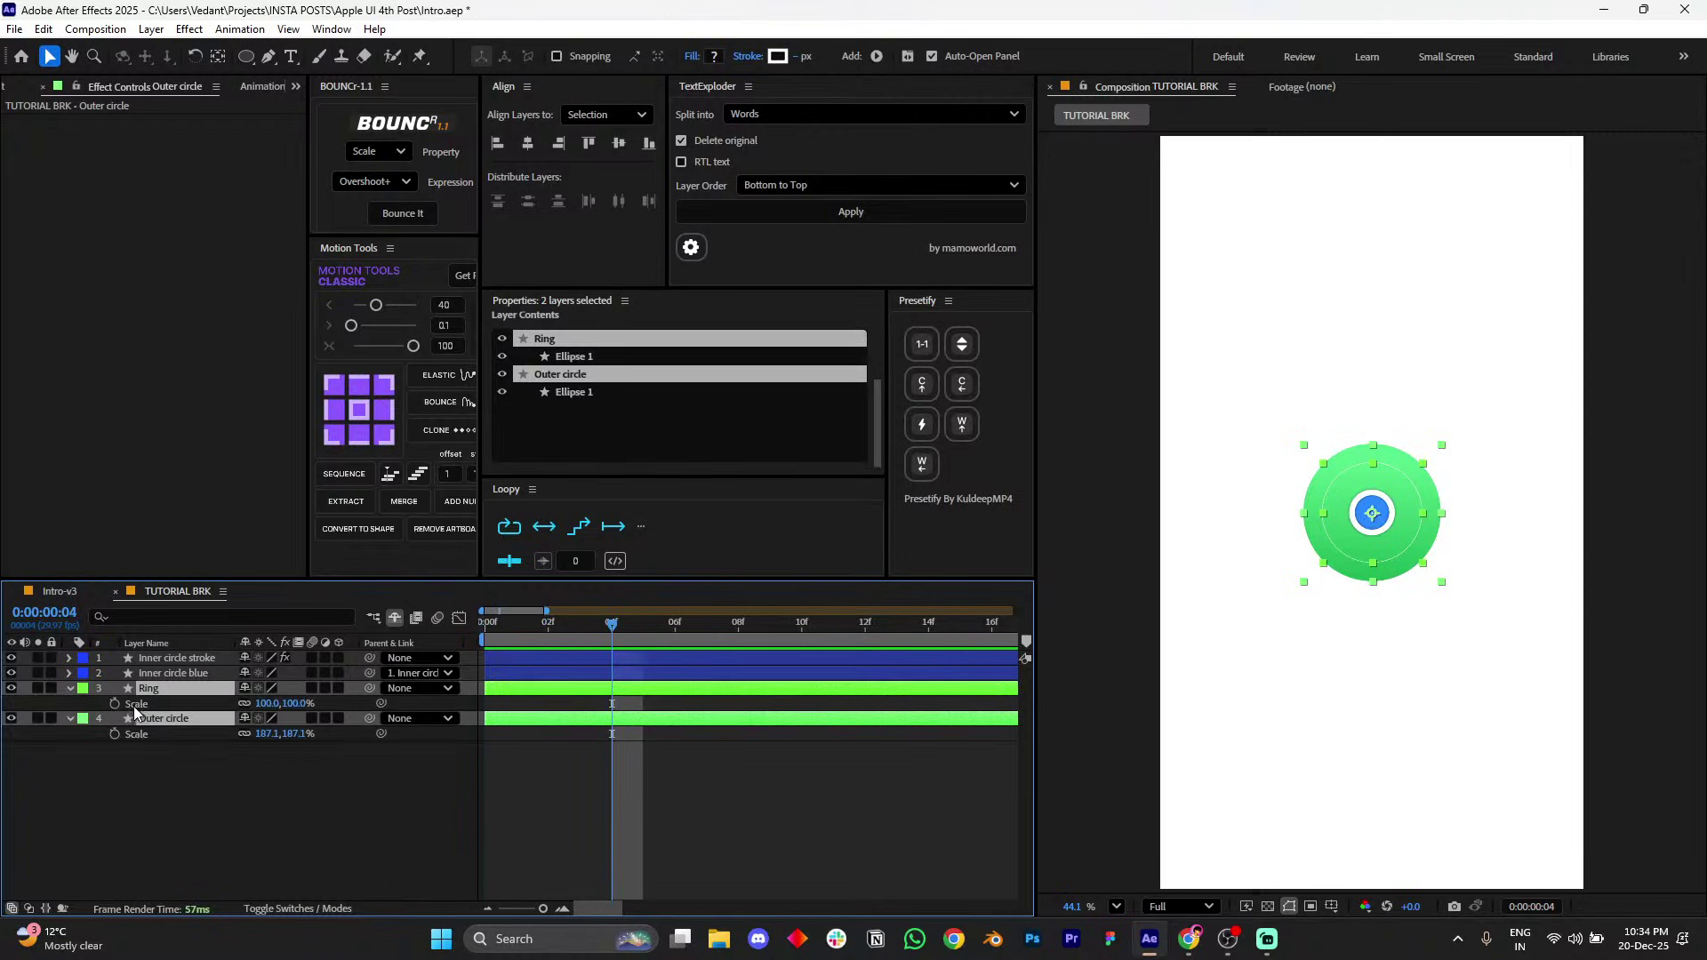
{"action": "key", "text": "alt+shift+s"}
- Set the Scale of Ring and Outer circle to 0% at frame 0
{"action": "left_click_drag", "start_coordinate": [579, 622], "coordinate": [483, 626]}
{"action": "left_click", "coordinate": [297, 704]}
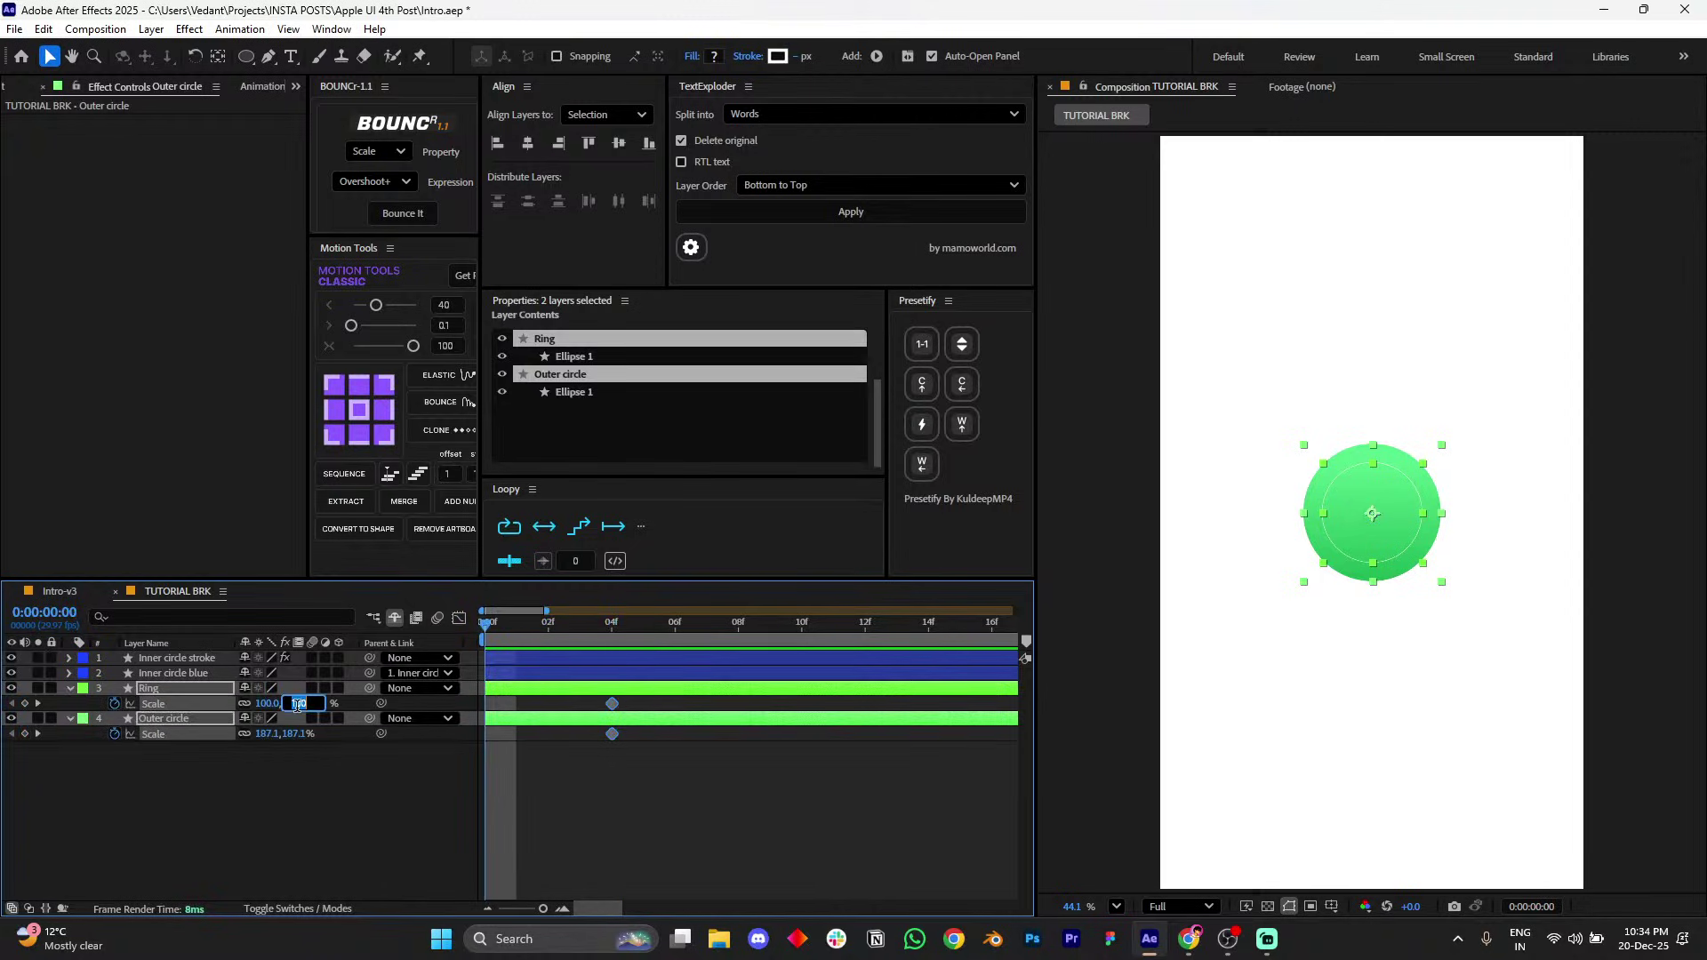
{"action": "type", "text": "0,0.0"}
{"action": "key", "text": "Return"}
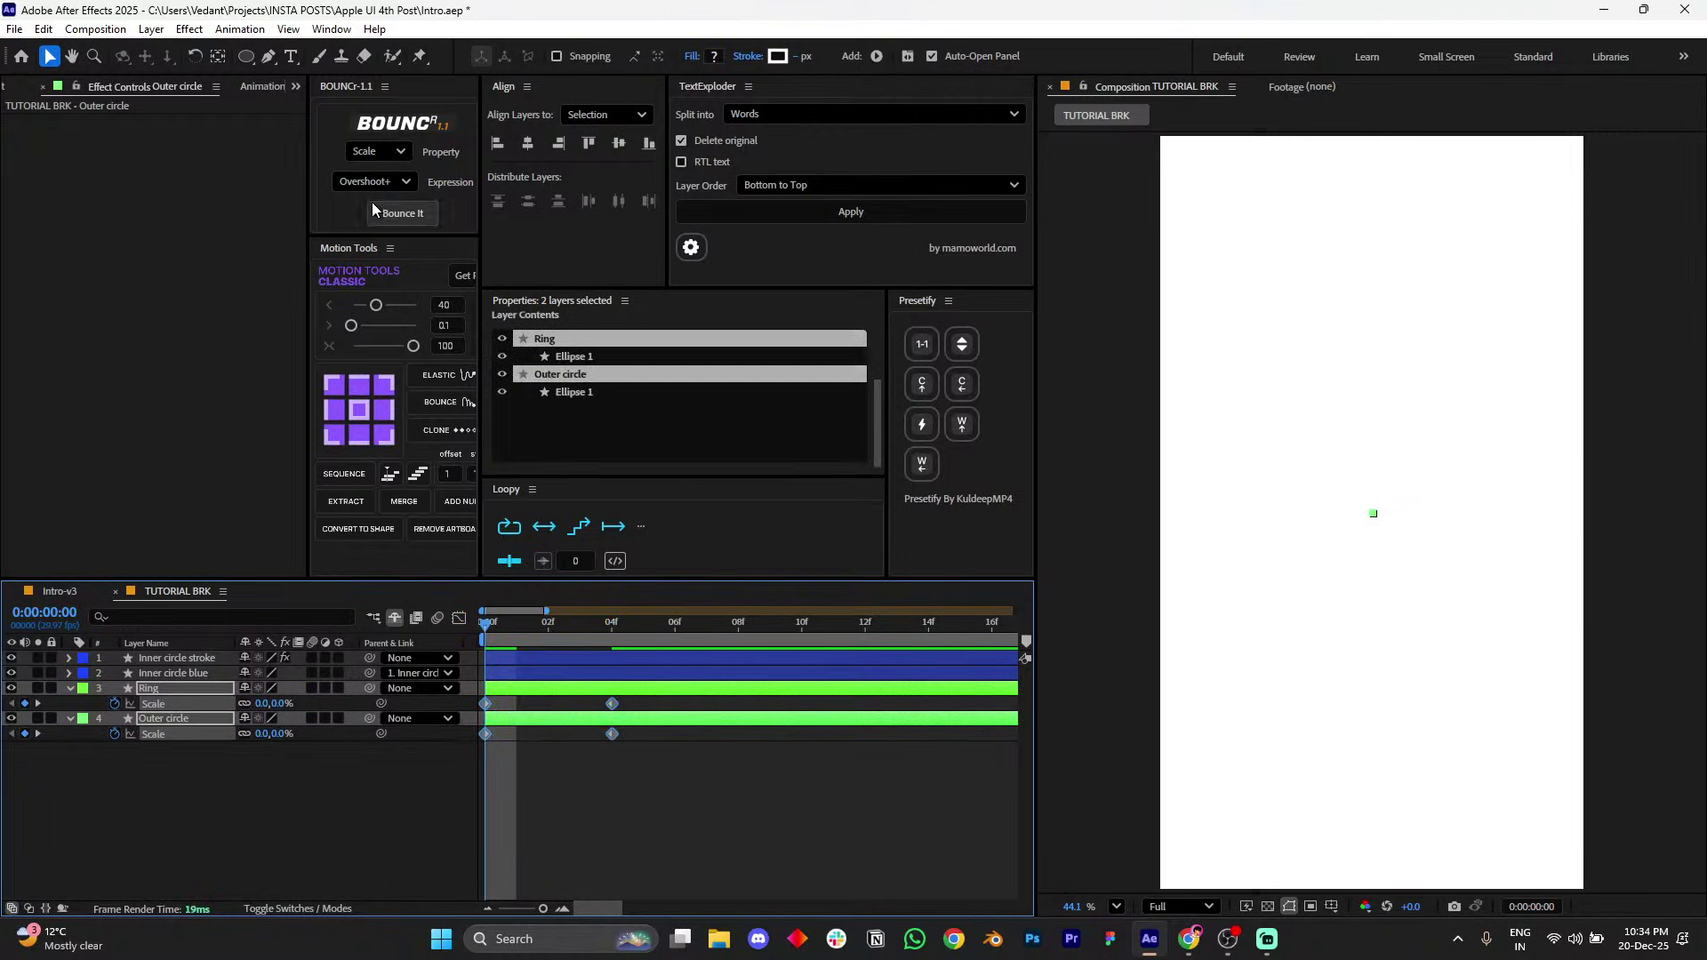
- Apply the BOUNCr Overshoot+ expression to both layers' Scale with an Amplitude of 25 and collapse their properties
{"action": "left_click", "coordinate": [403, 214]}
{"action": "left_click", "coordinate": [180, 136]}
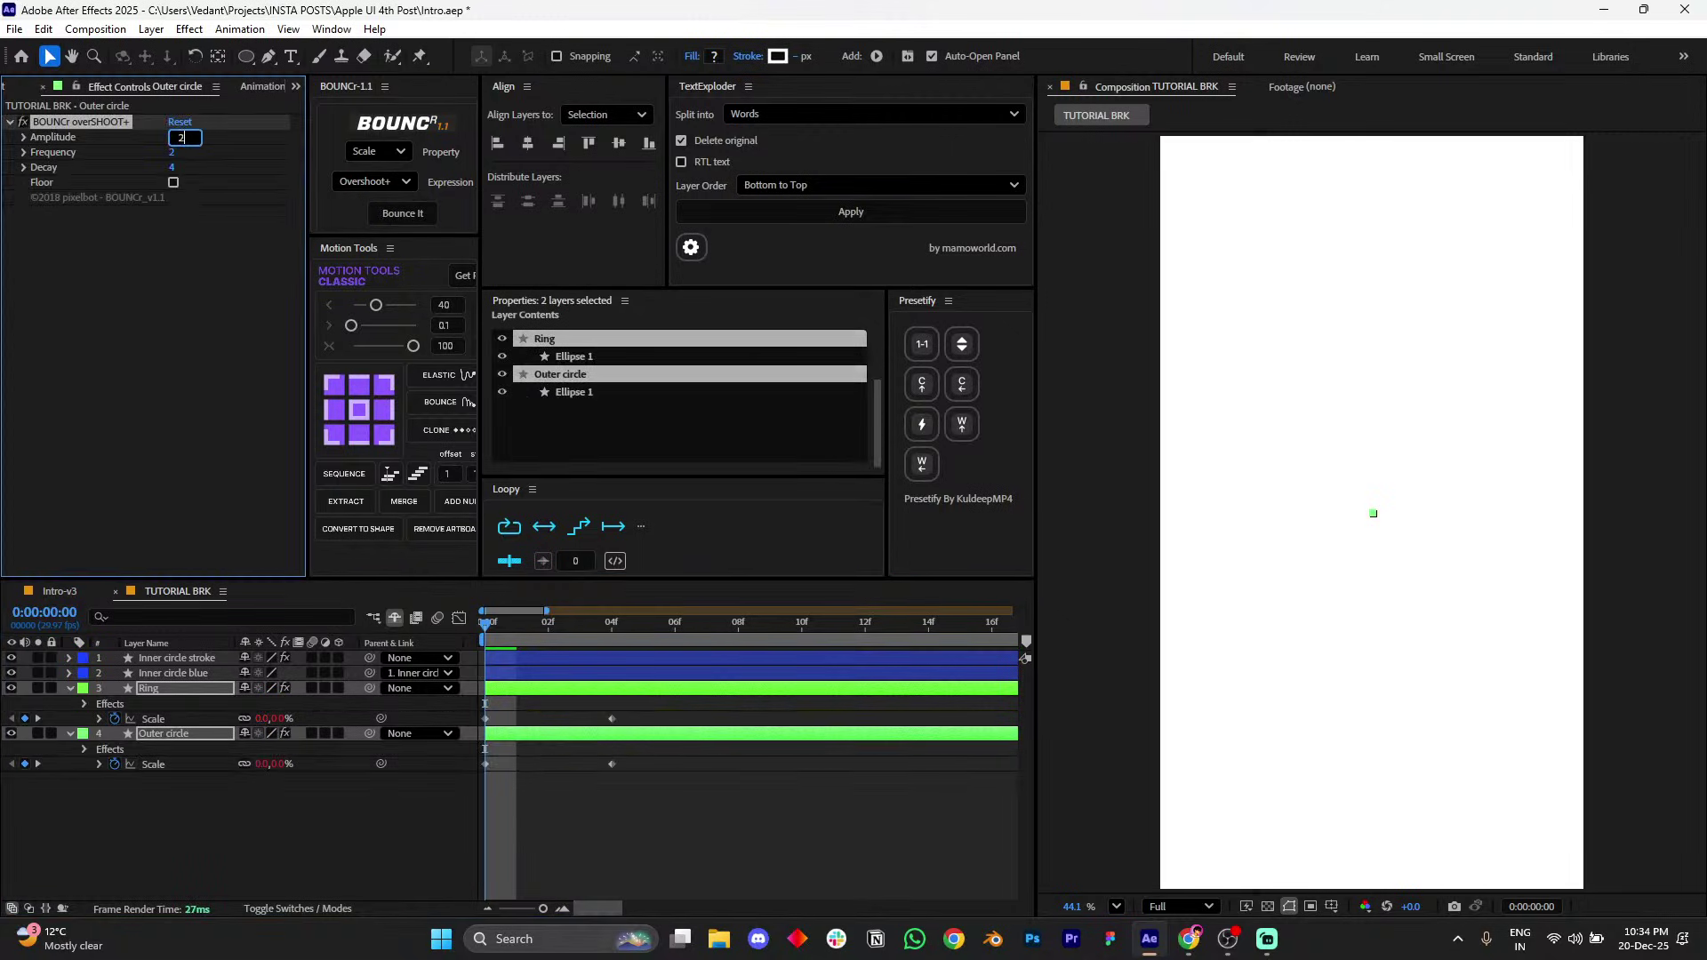
{"action": "type", "text": "25"}
{"action": "key", "text": "Return"}
{"action": "left_click", "coordinate": [601, 811]}
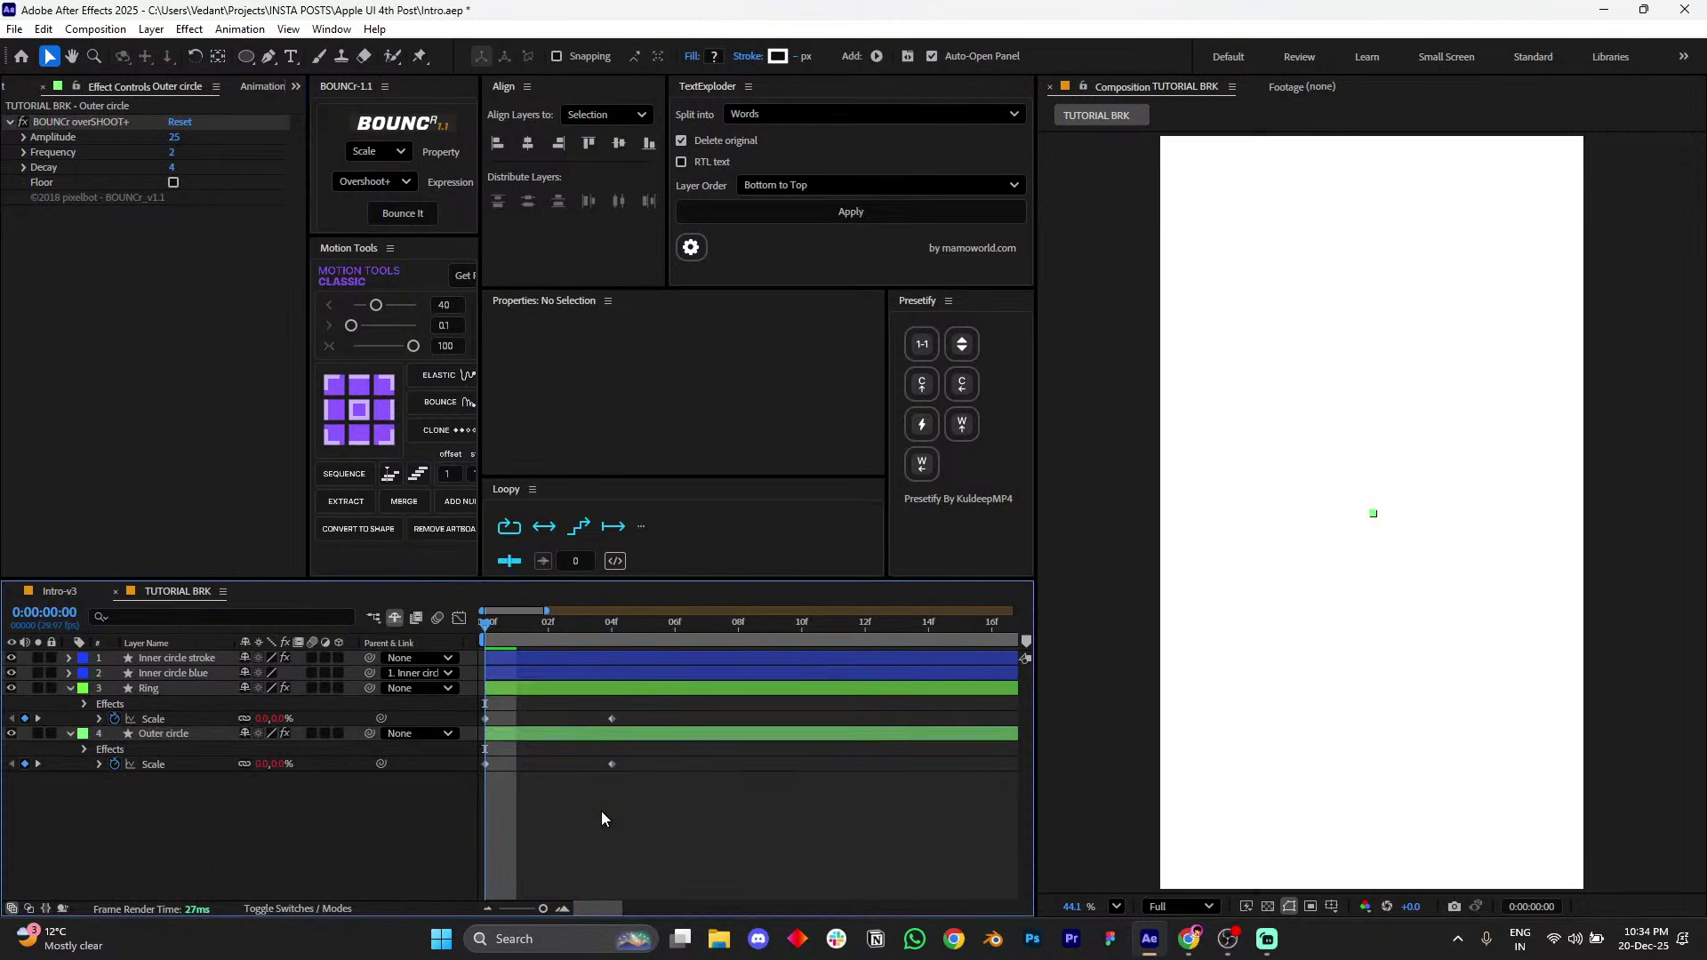
{"action": "key", "text": "u"}
- Stagger the layers so both inner circle layers start at frame 2, Outer circle at frame 3 and Ring at frame 4
{"action": "left_click", "coordinate": [501, 673]}
{"action": "left_click", "coordinate": [515, 658], "text": "shift"}
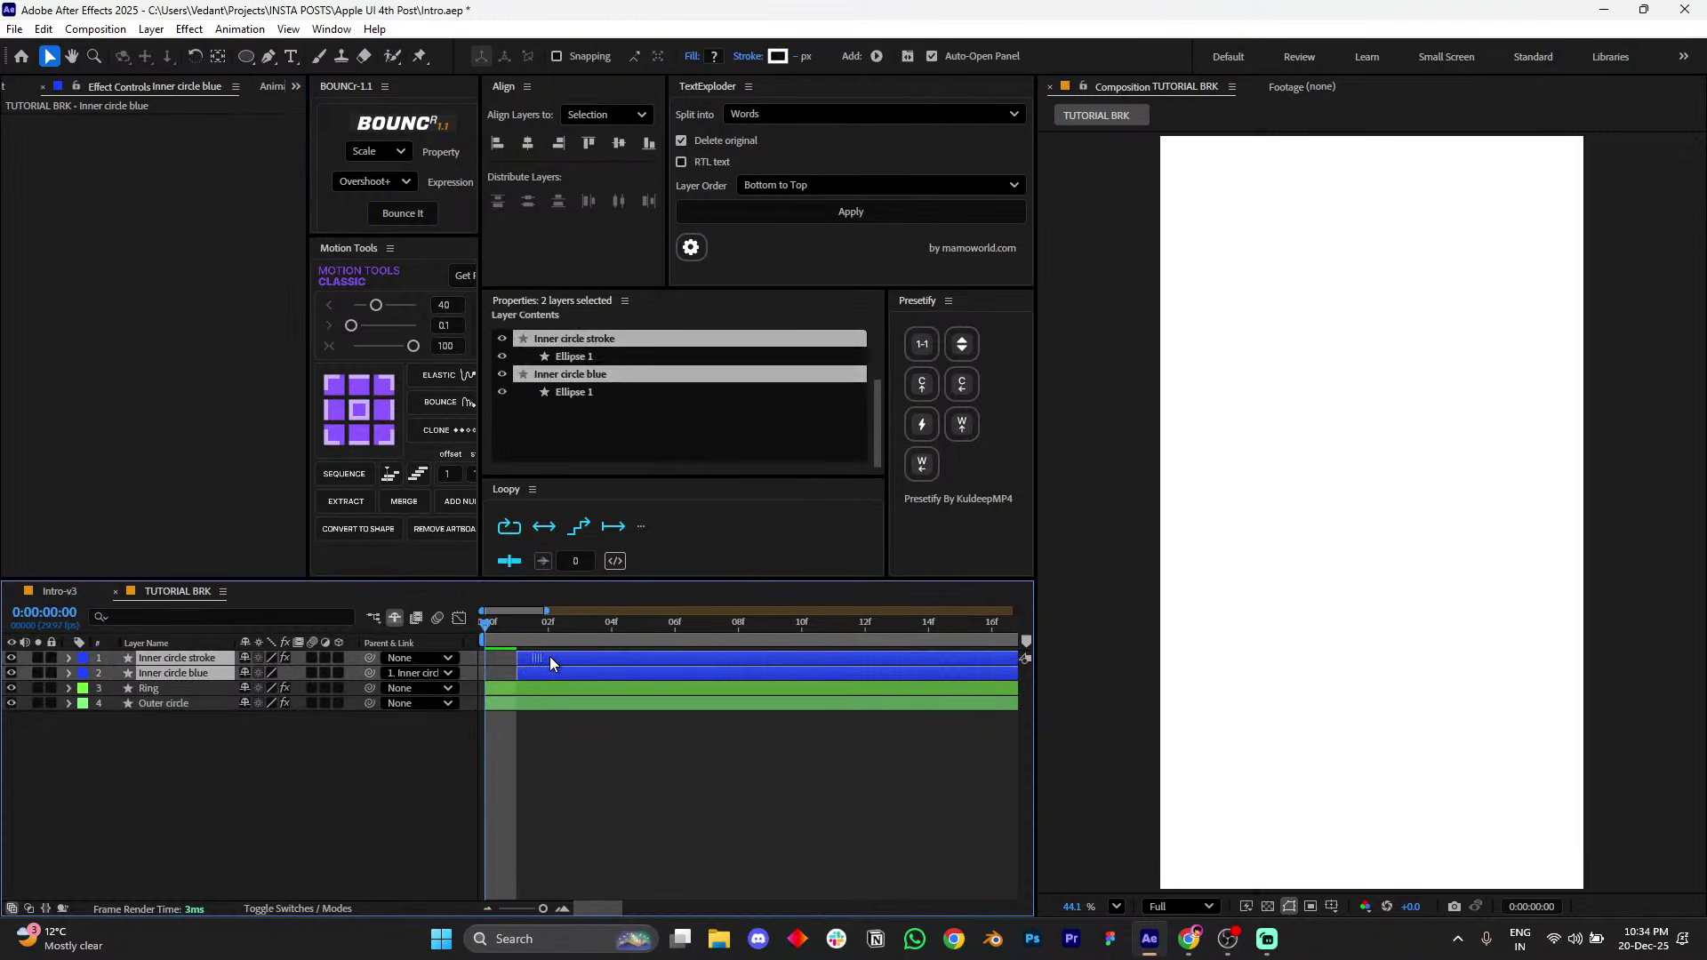
{"action": "left_click_drag", "start_coordinate": [509, 707], "coordinate": [636, 695]}
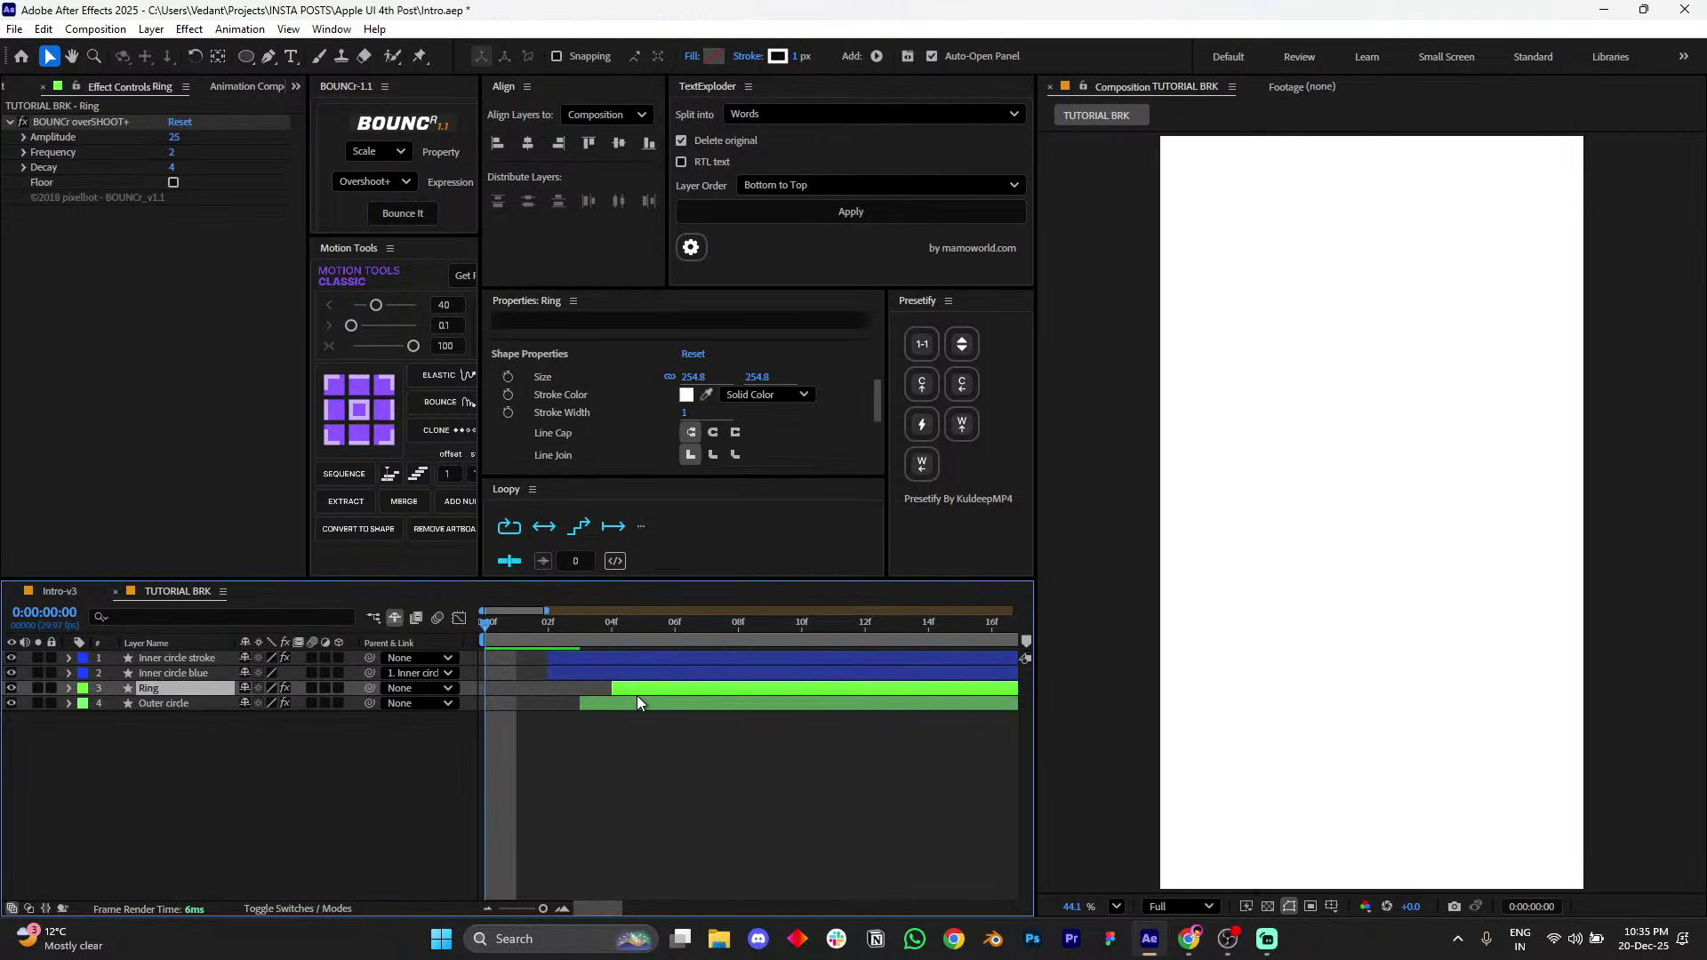
- Preview the staggered pop-in animation of the circles and ring from the start
{"action": "left_click_drag", "start_coordinate": [495, 635], "coordinate": [580, 627]}
{"action": "key", "text": "minus"}
{"action": "key", "text": "space"}
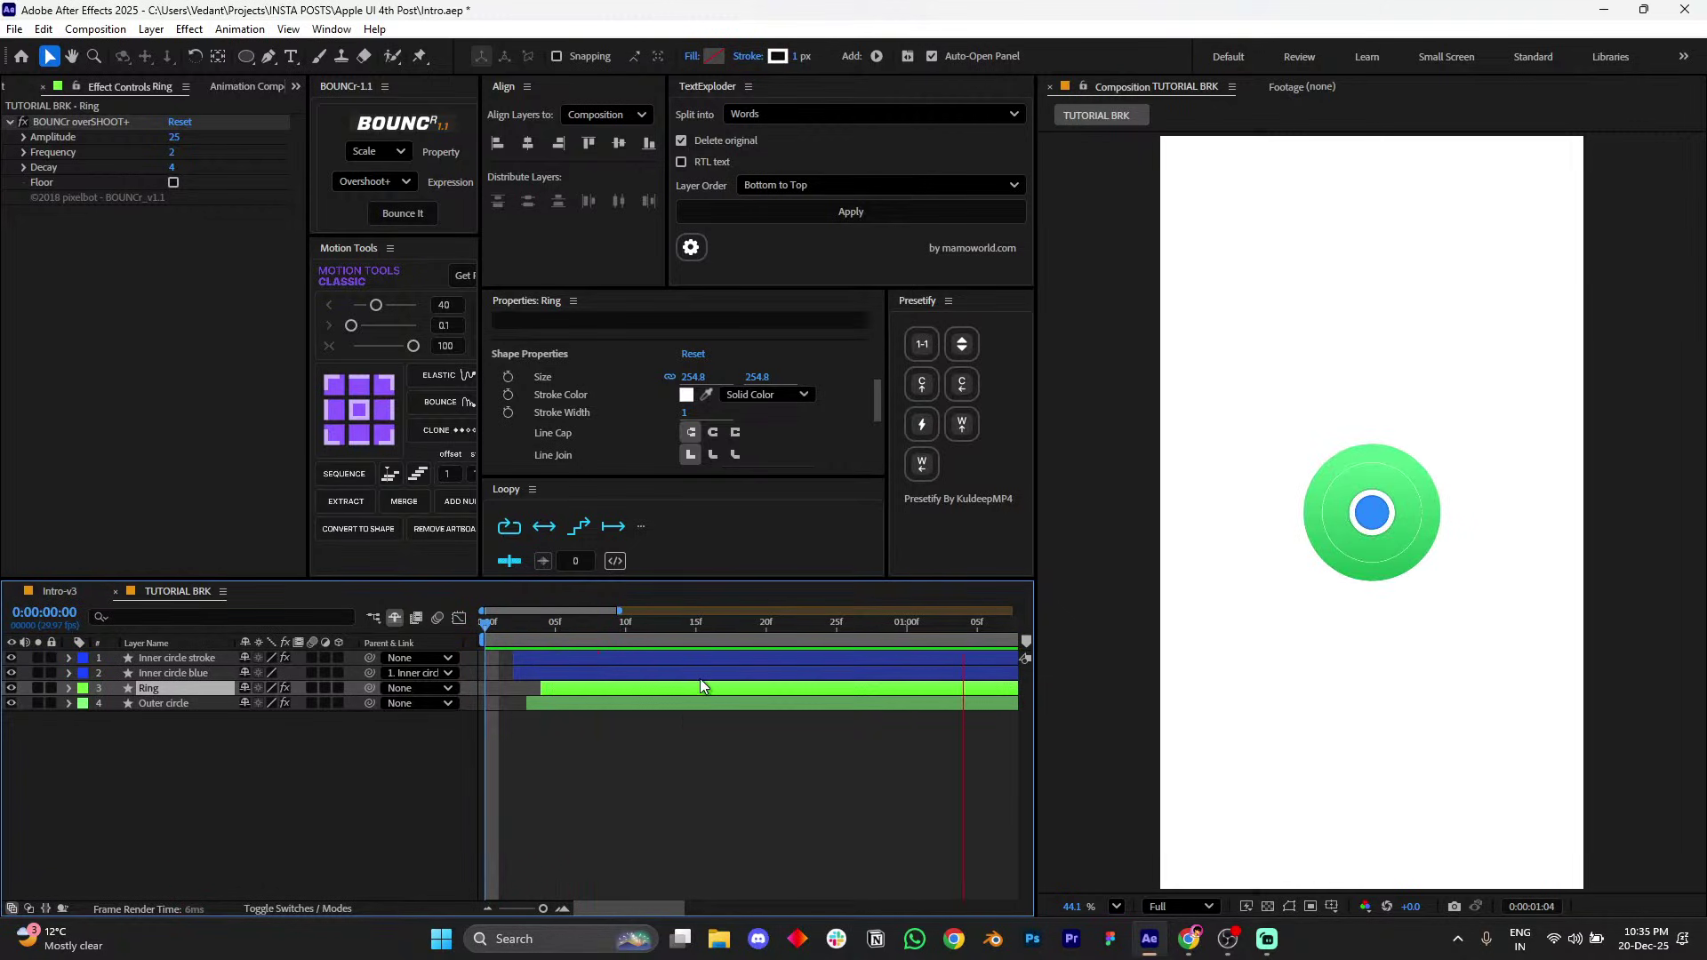
{"action": "key", "text": "minus"}
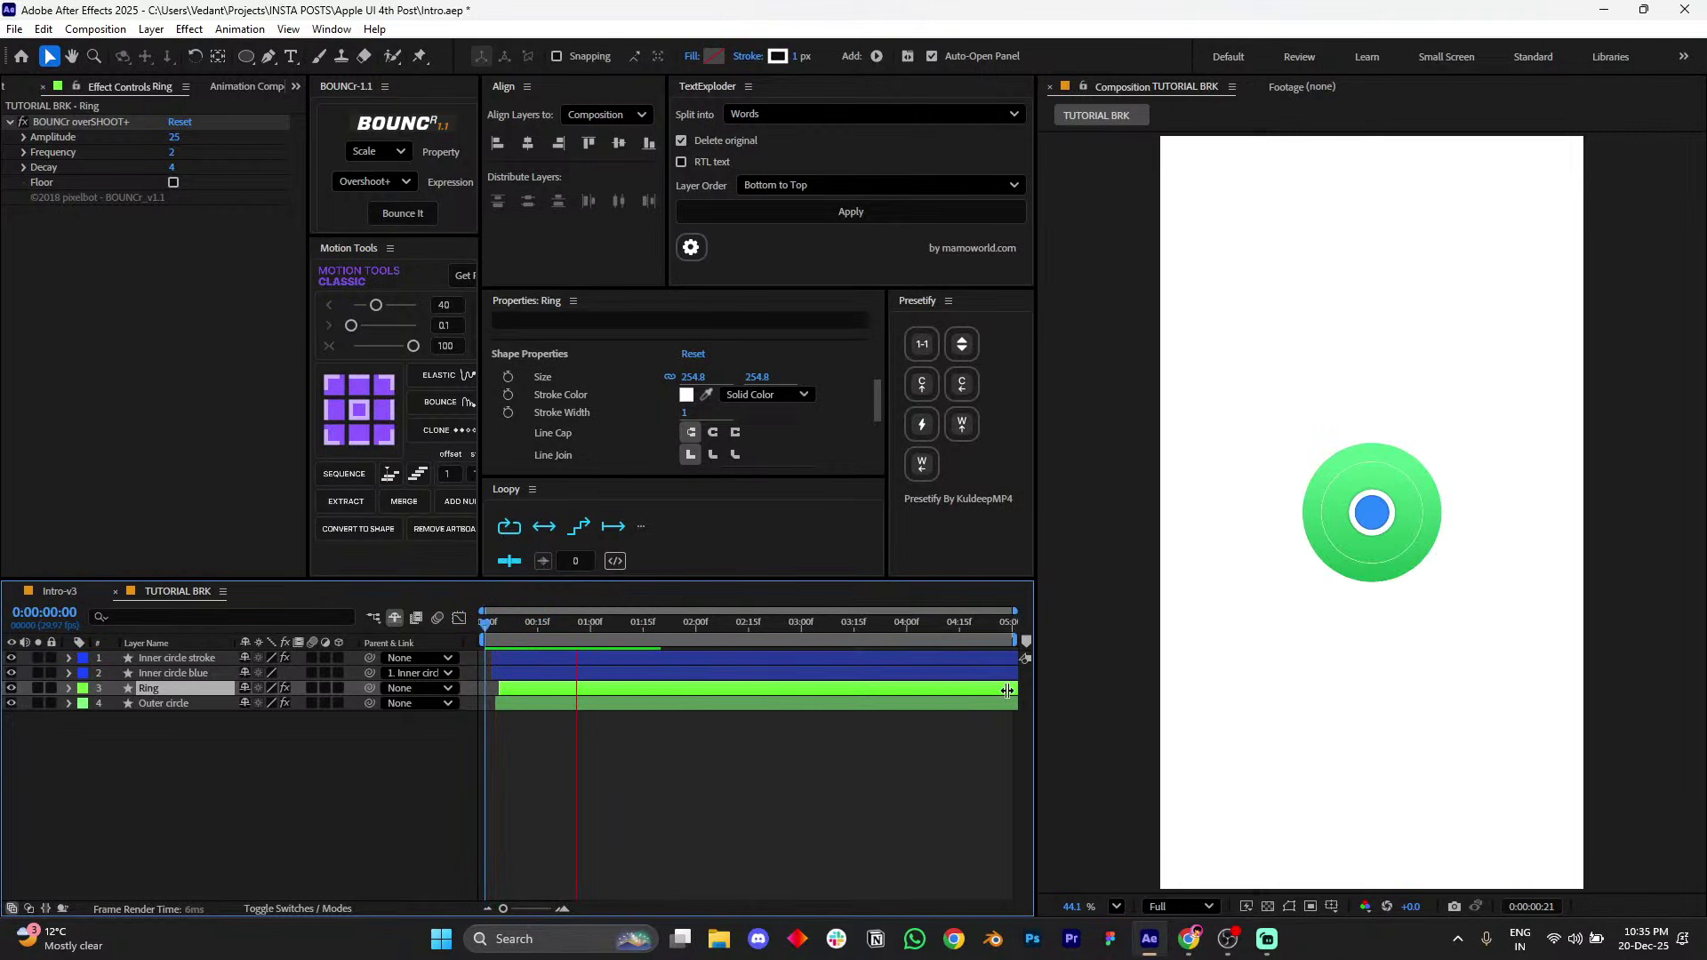
{"action": "key", "text": "space"}
{"action": "key", "text": "space"}
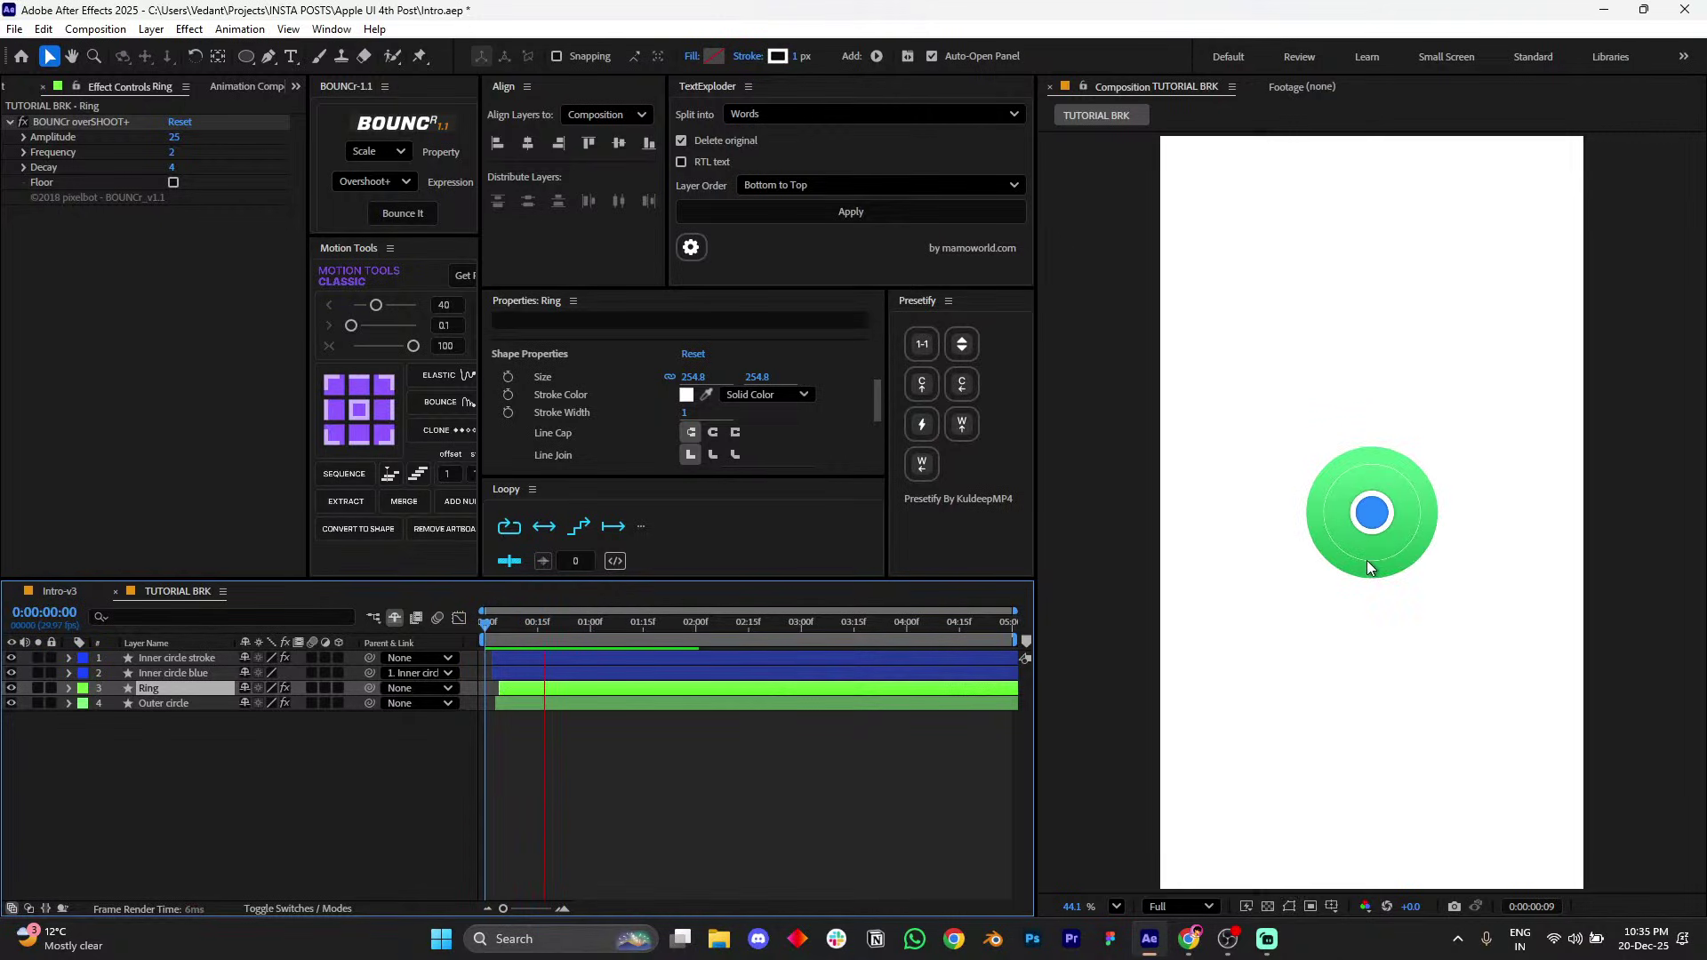
{"action": "left_click", "coordinate": [584, 639]}
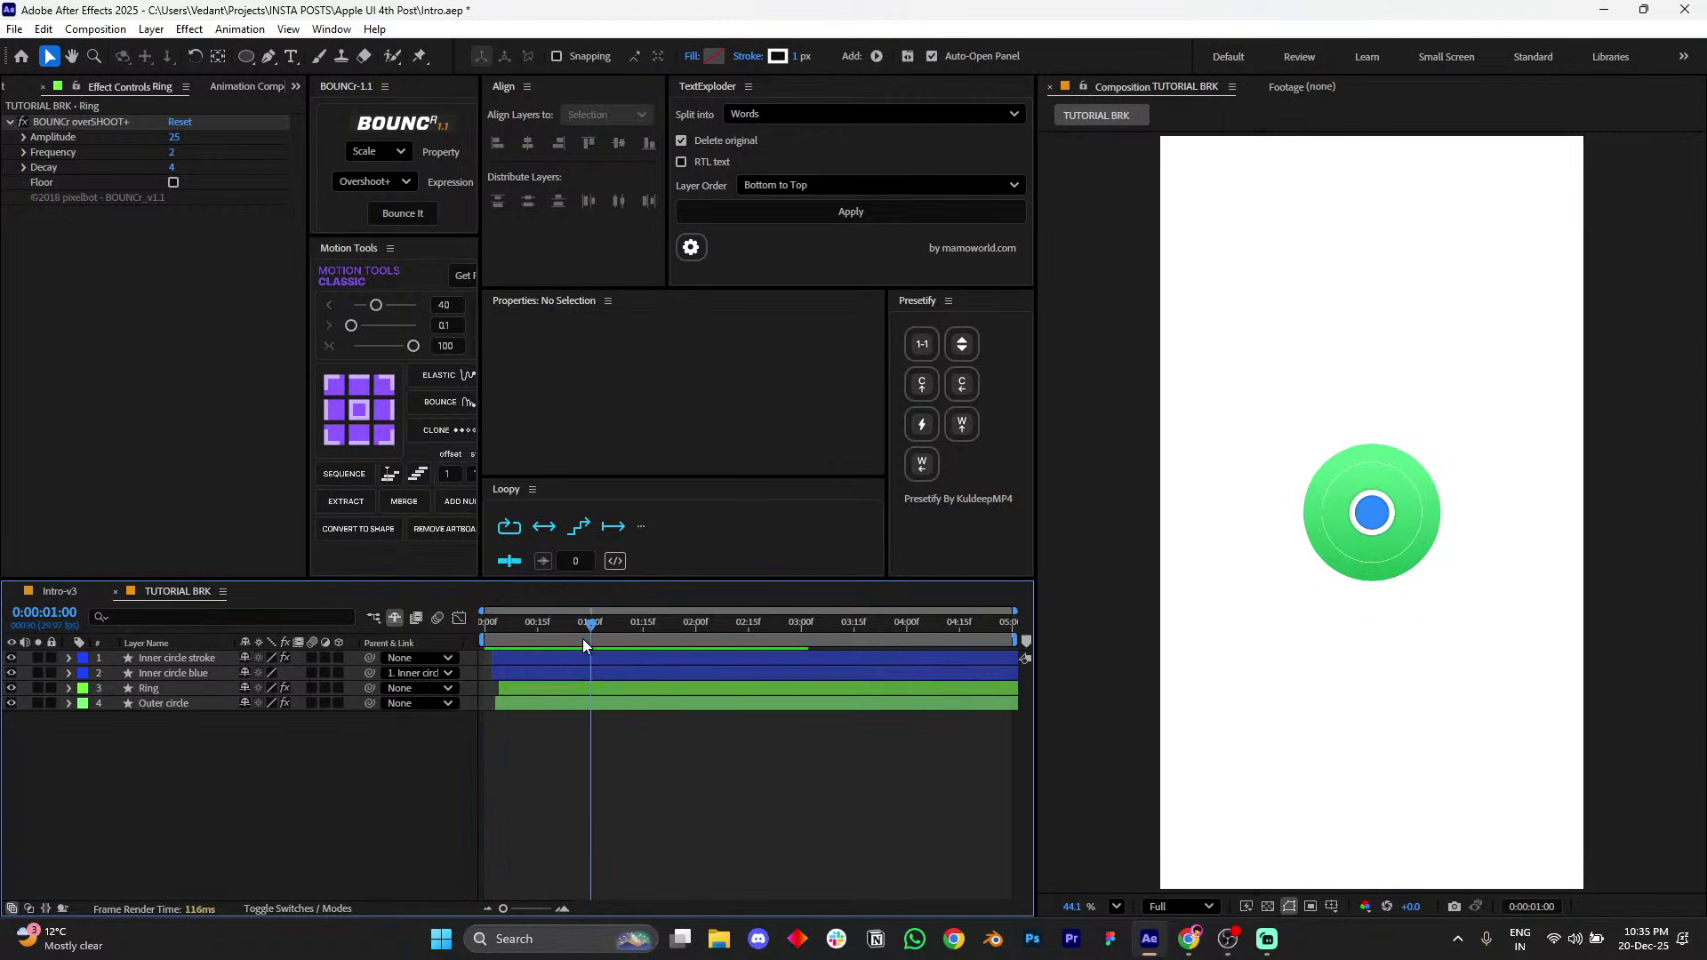
- Shift the Ring layer one frame later so it starts at frame 5
{"action": "scroll", "coordinate": [637, 859], "scroll_direction": "up", "scroll_amount": 5}
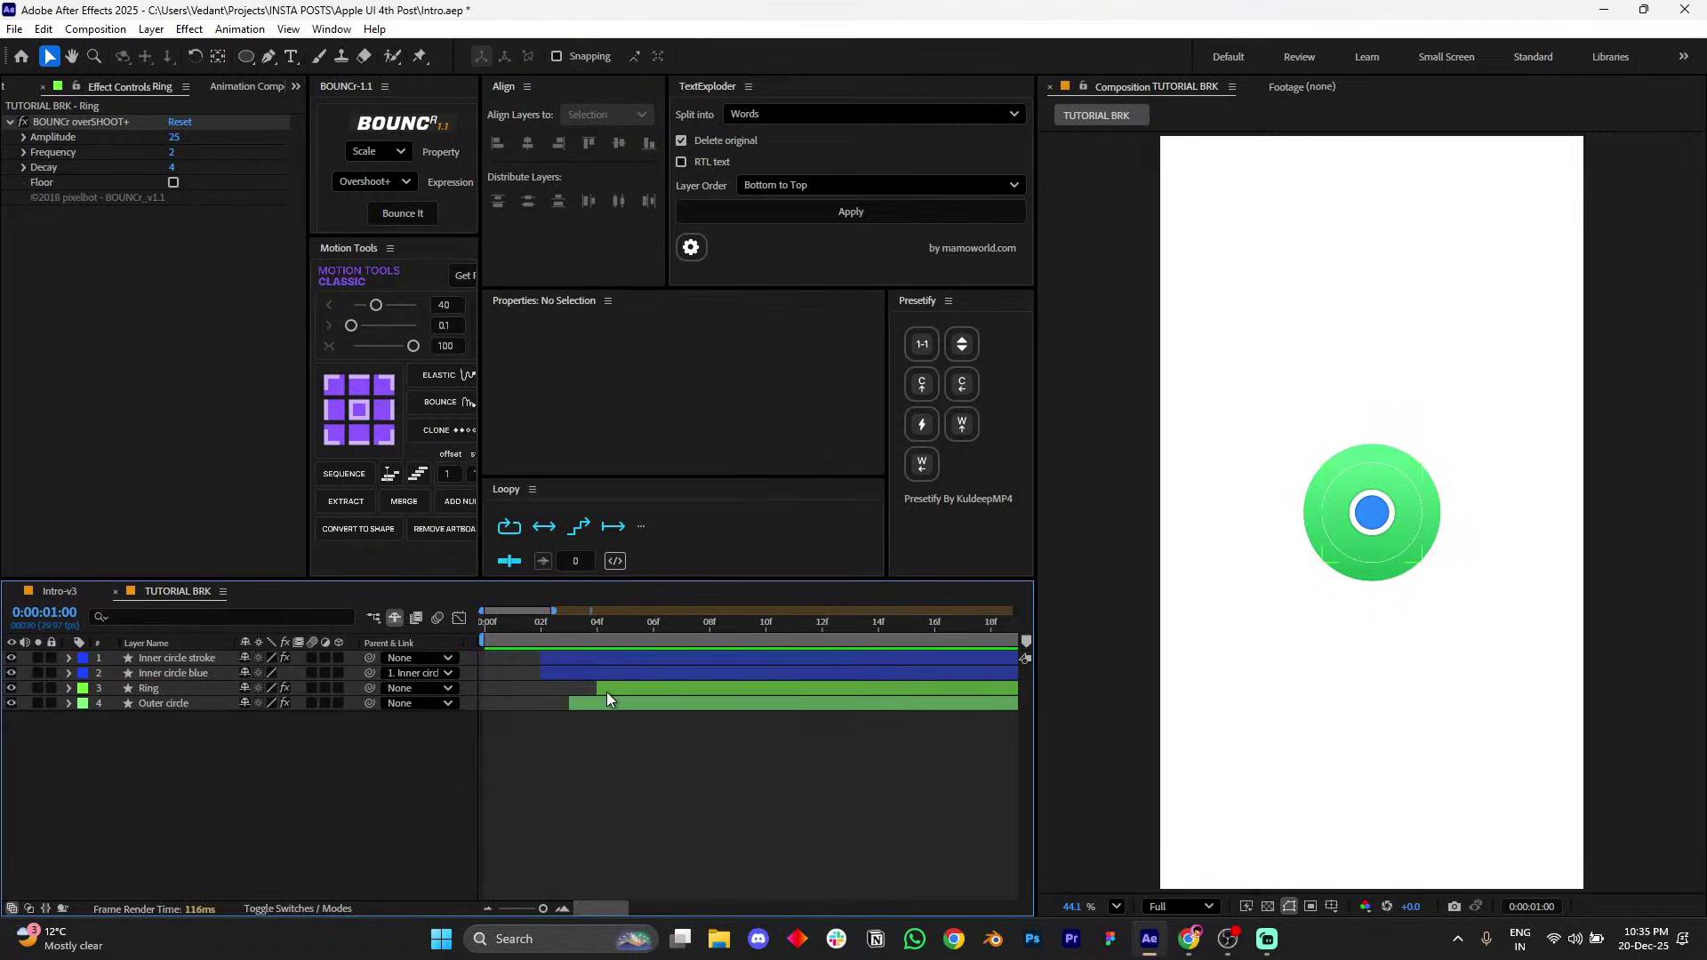
{"action": "left_click", "coordinate": [606, 692]}
{"action": "scroll", "coordinate": [604, 707], "scroll_direction": "up", "scroll_amount": 2}
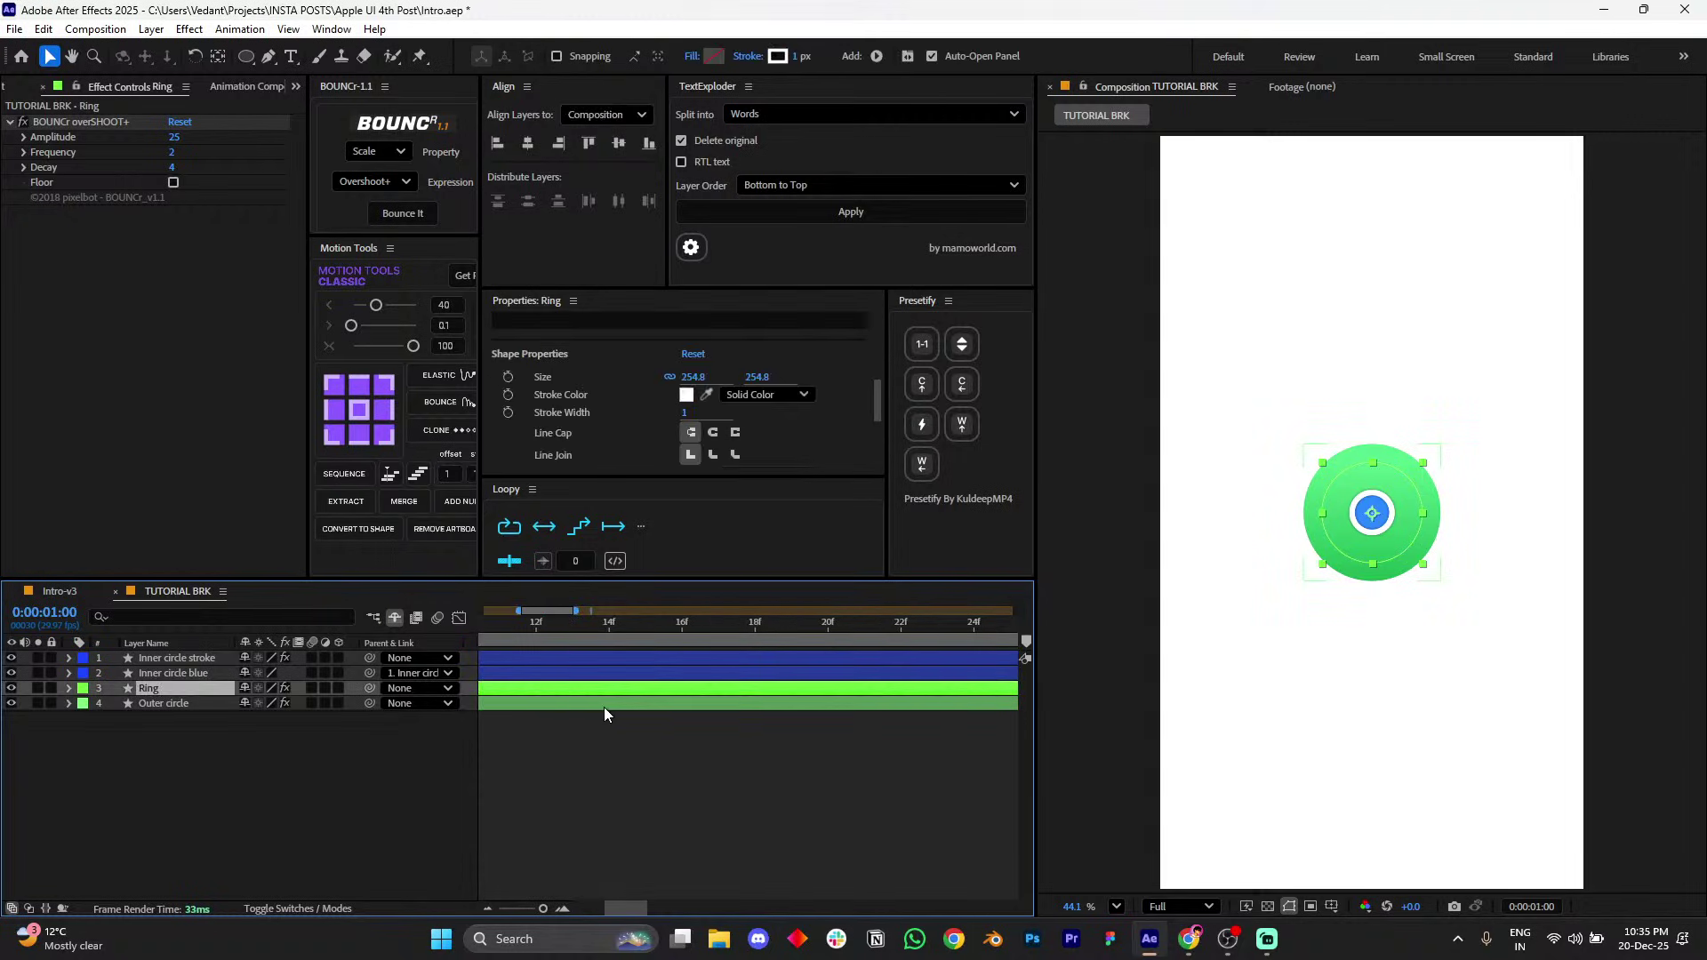
{"action": "scroll", "coordinate": [628, 841], "scroll_direction": "left", "scroll_amount": 5}
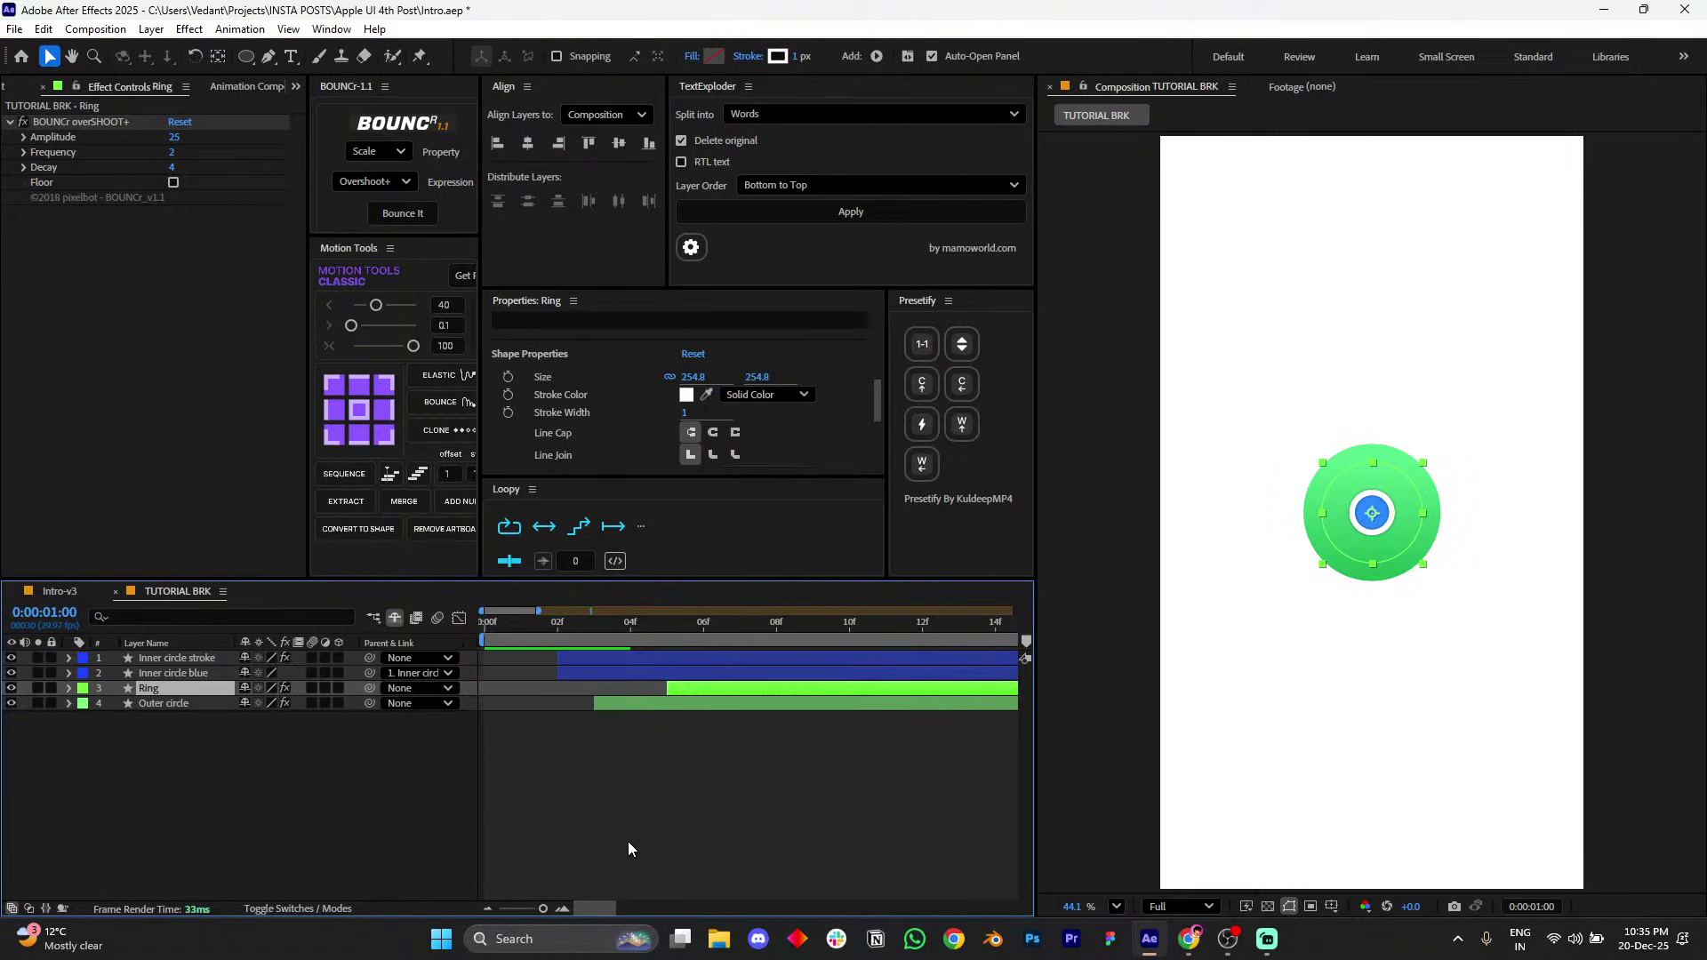
- Play back the adjusted pop-in timing and compare the scene with the Intro-v3 composition
{"action": "left_click_drag", "start_coordinate": [522, 629], "coordinate": [484, 633]}
{"action": "key", "text": "space"}
{"action": "scroll", "coordinate": [733, 763], "scroll_direction": "down", "scroll_amount": 2}
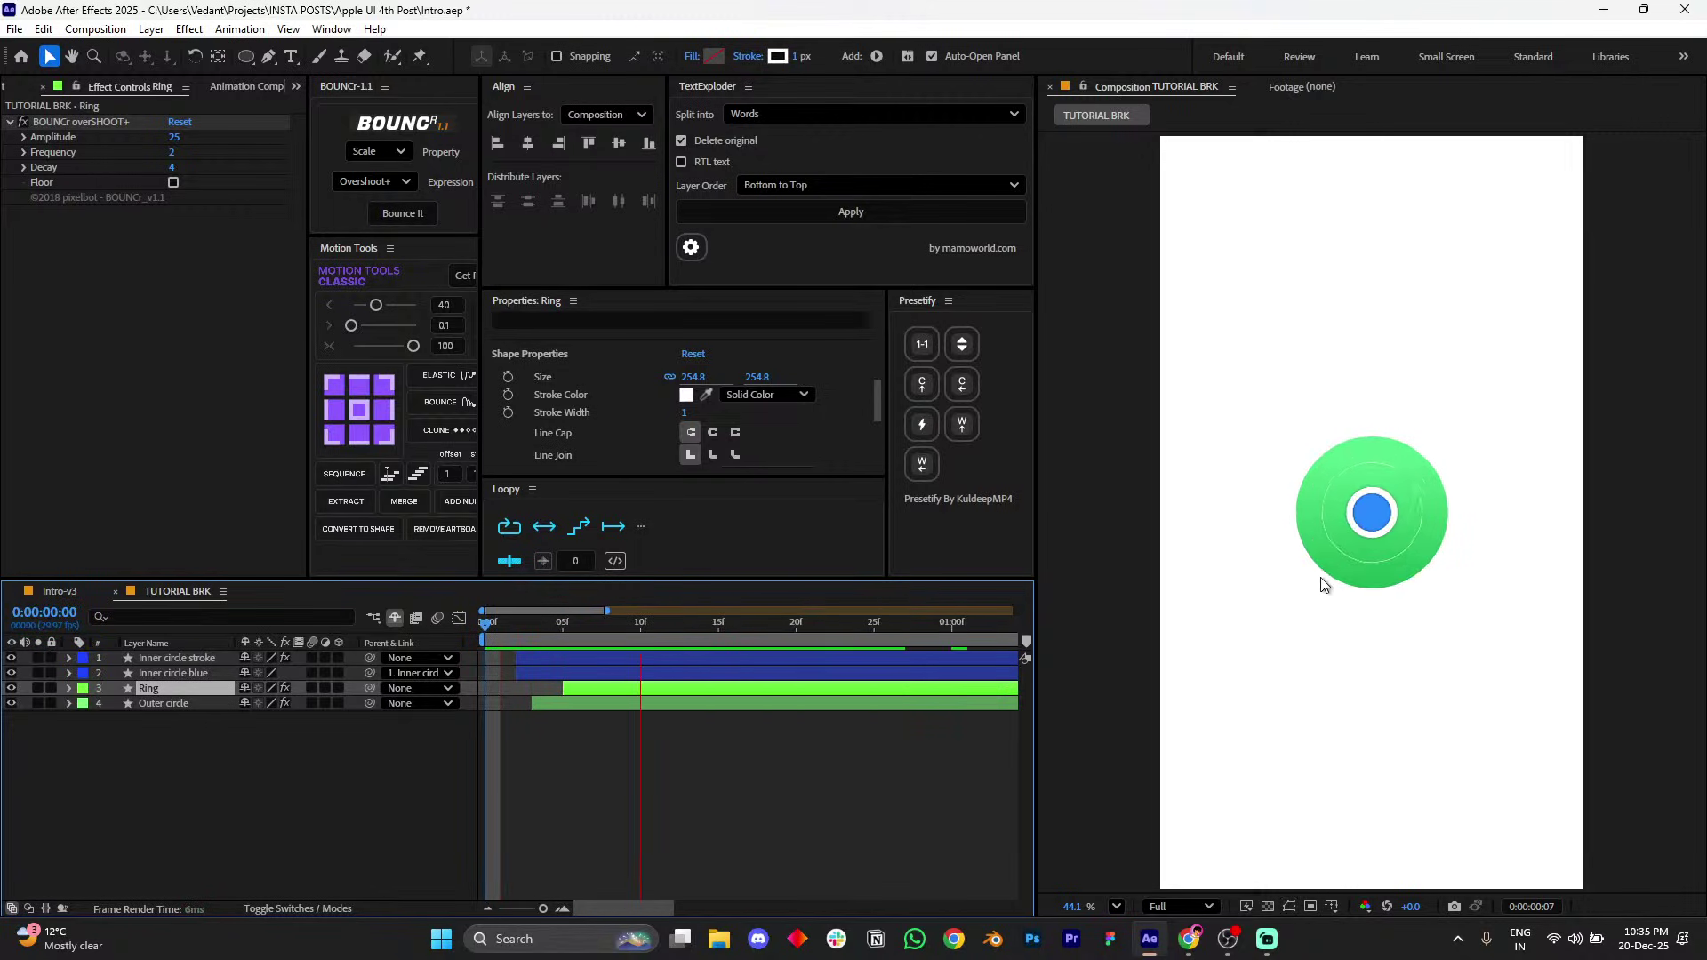
{"action": "scroll", "coordinate": [700, 711], "scroll_direction": "down", "scroll_amount": 3}
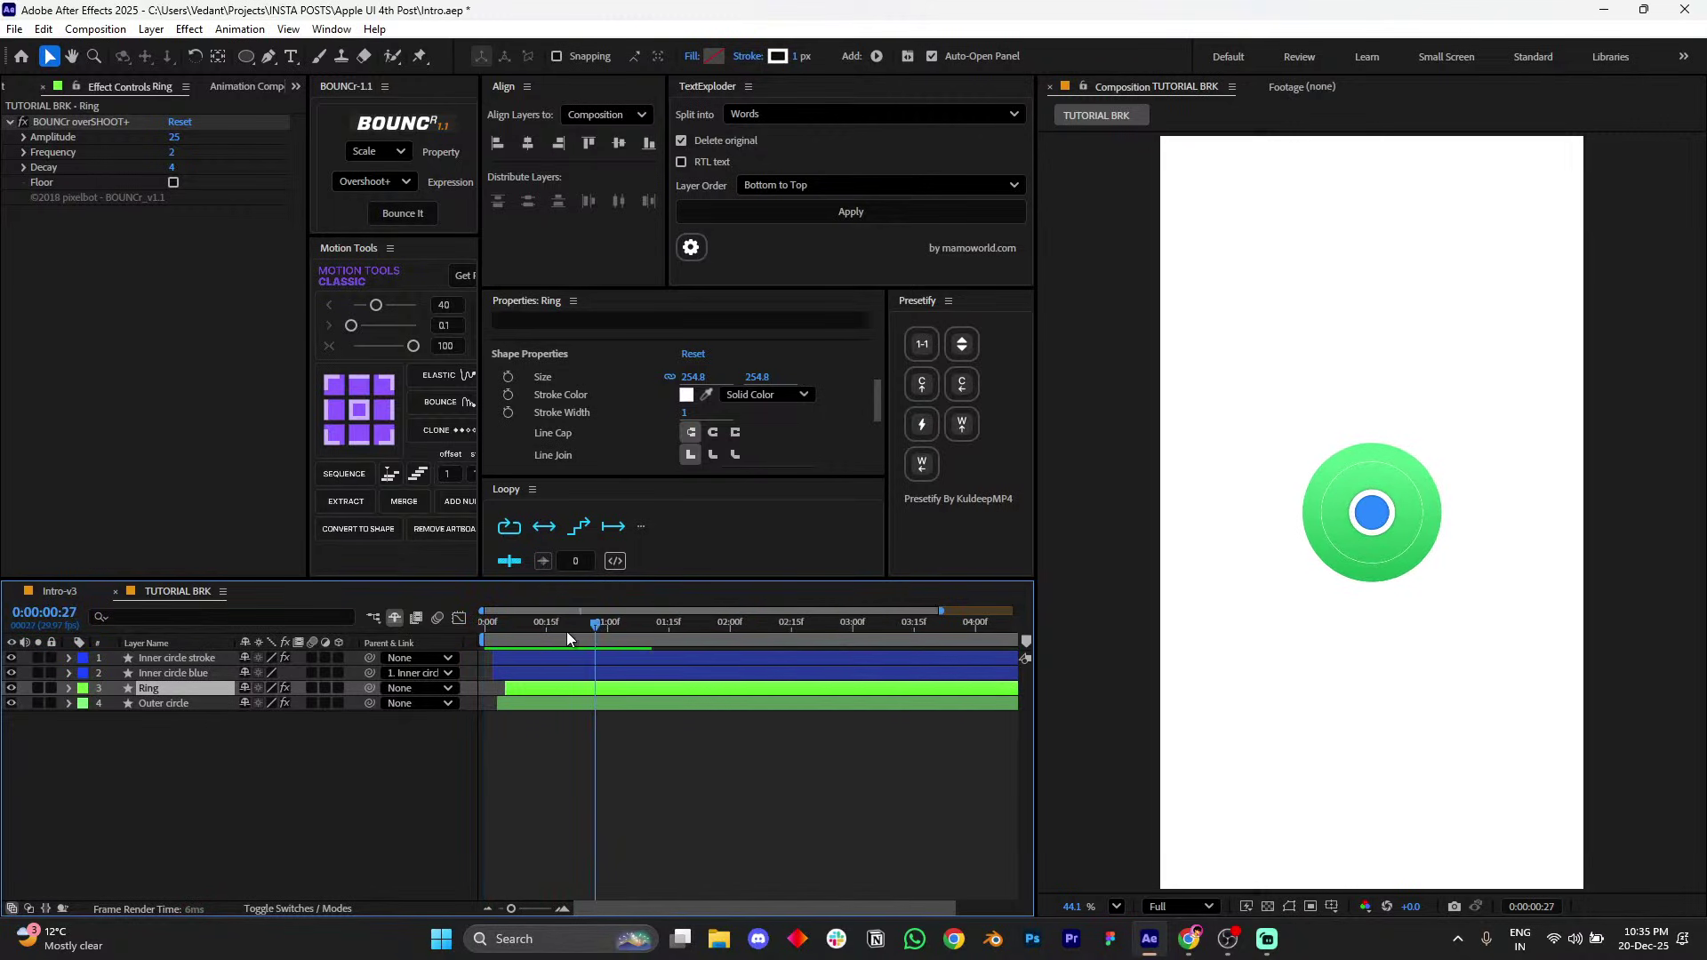
{"action": "left_click", "coordinate": [659, 804]}
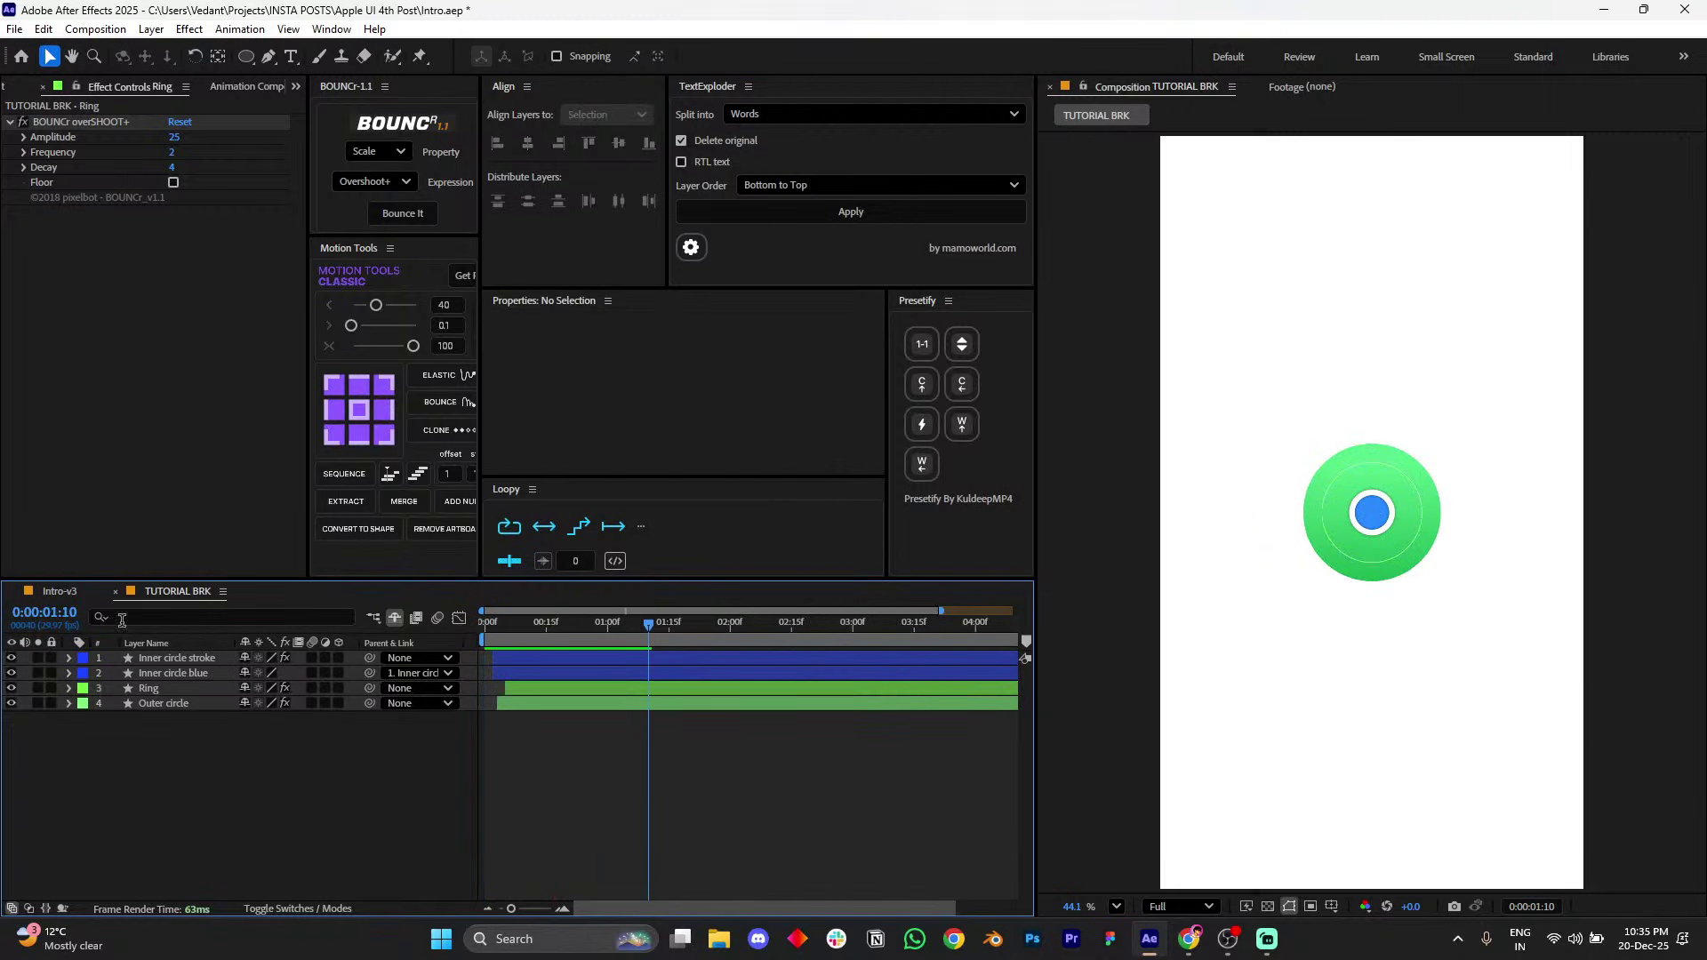
{"action": "left_click", "coordinate": [66, 593]}
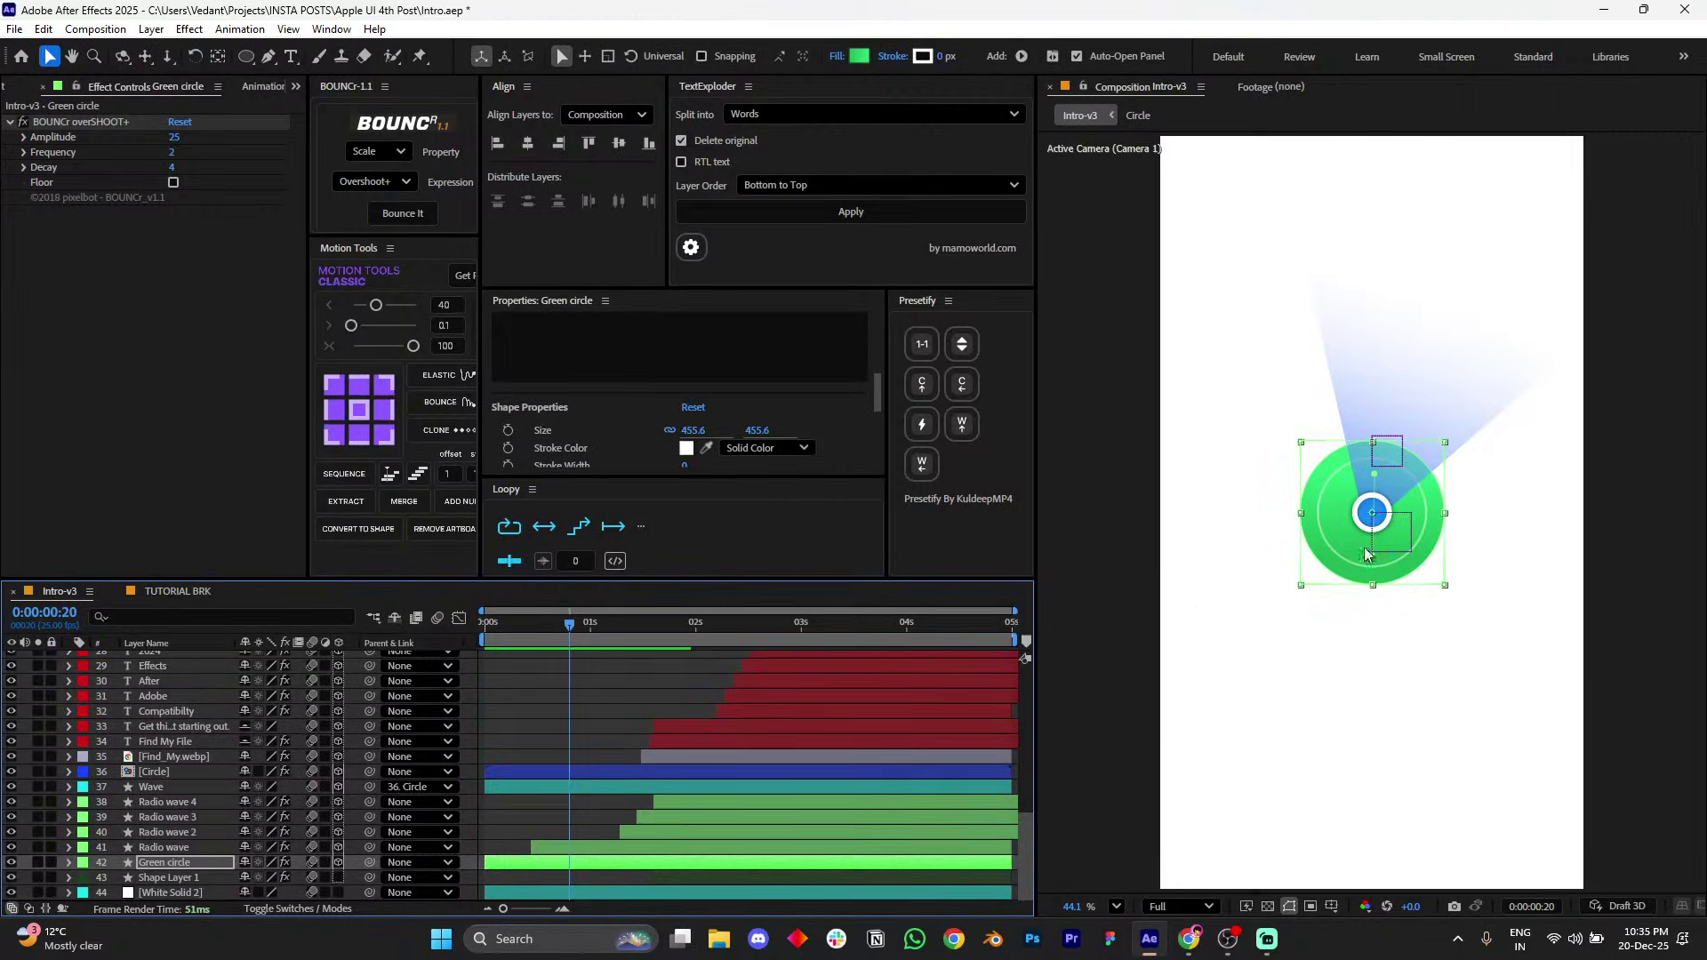
{"action": "left_click", "coordinate": [177, 592]}
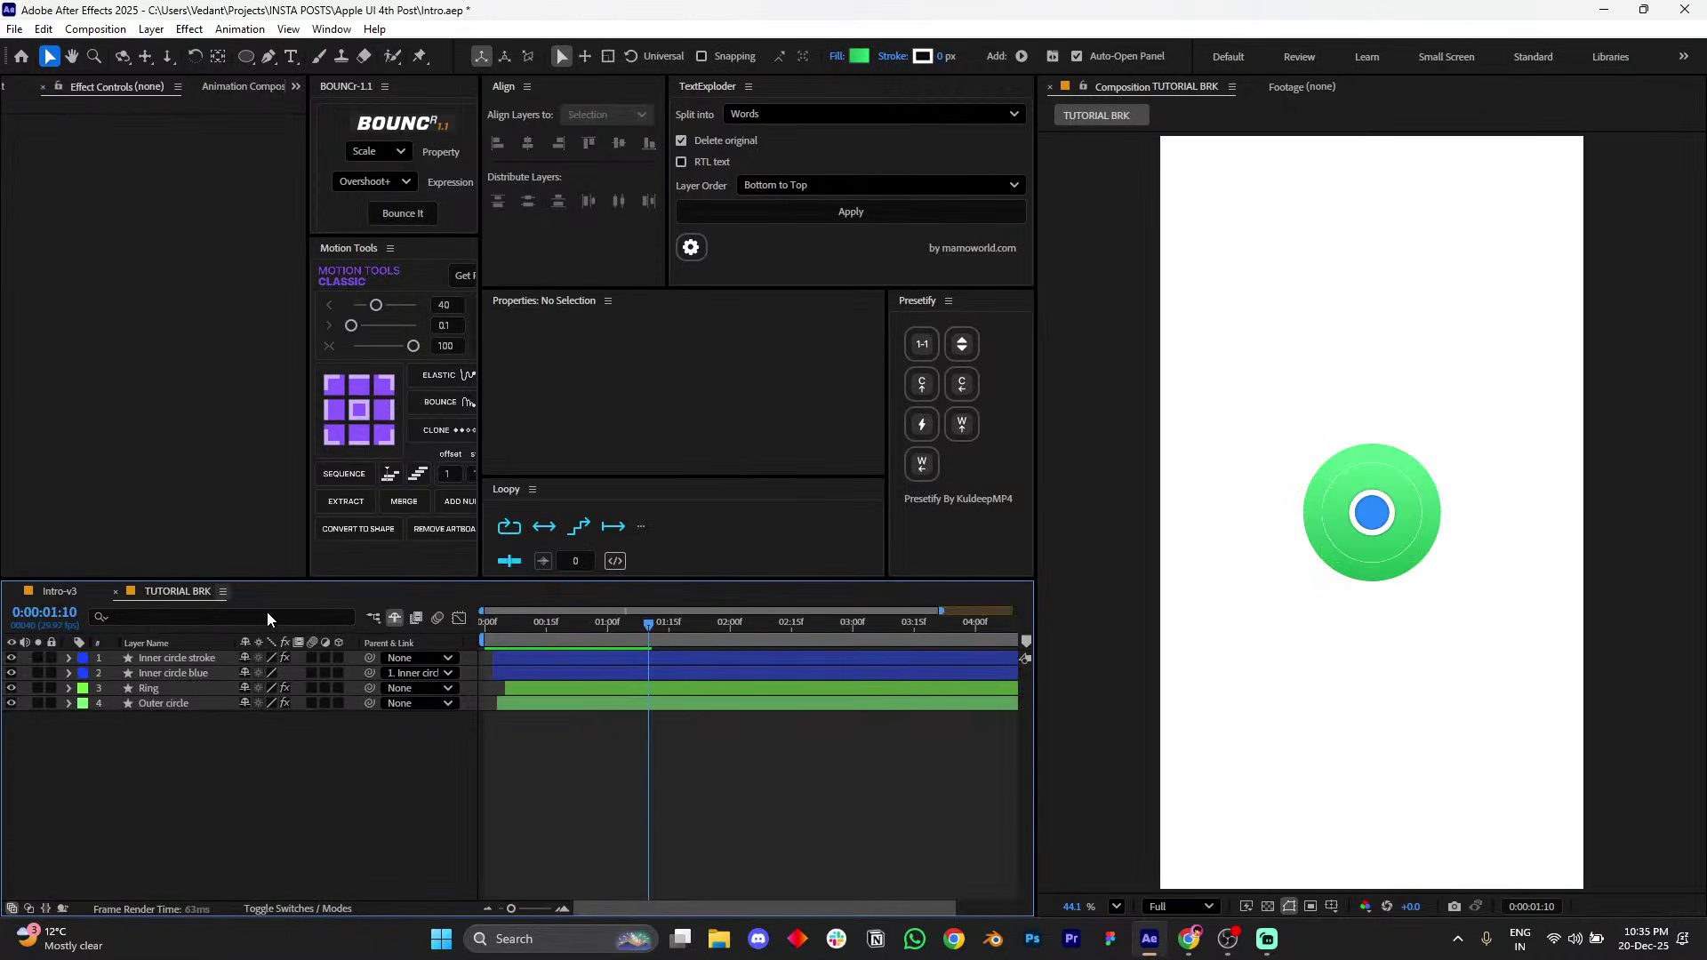
- Set up the Pen tool for a new shape with a 0 px stroke and a linear gradient fill
{"action": "left_click", "coordinate": [267, 57]}
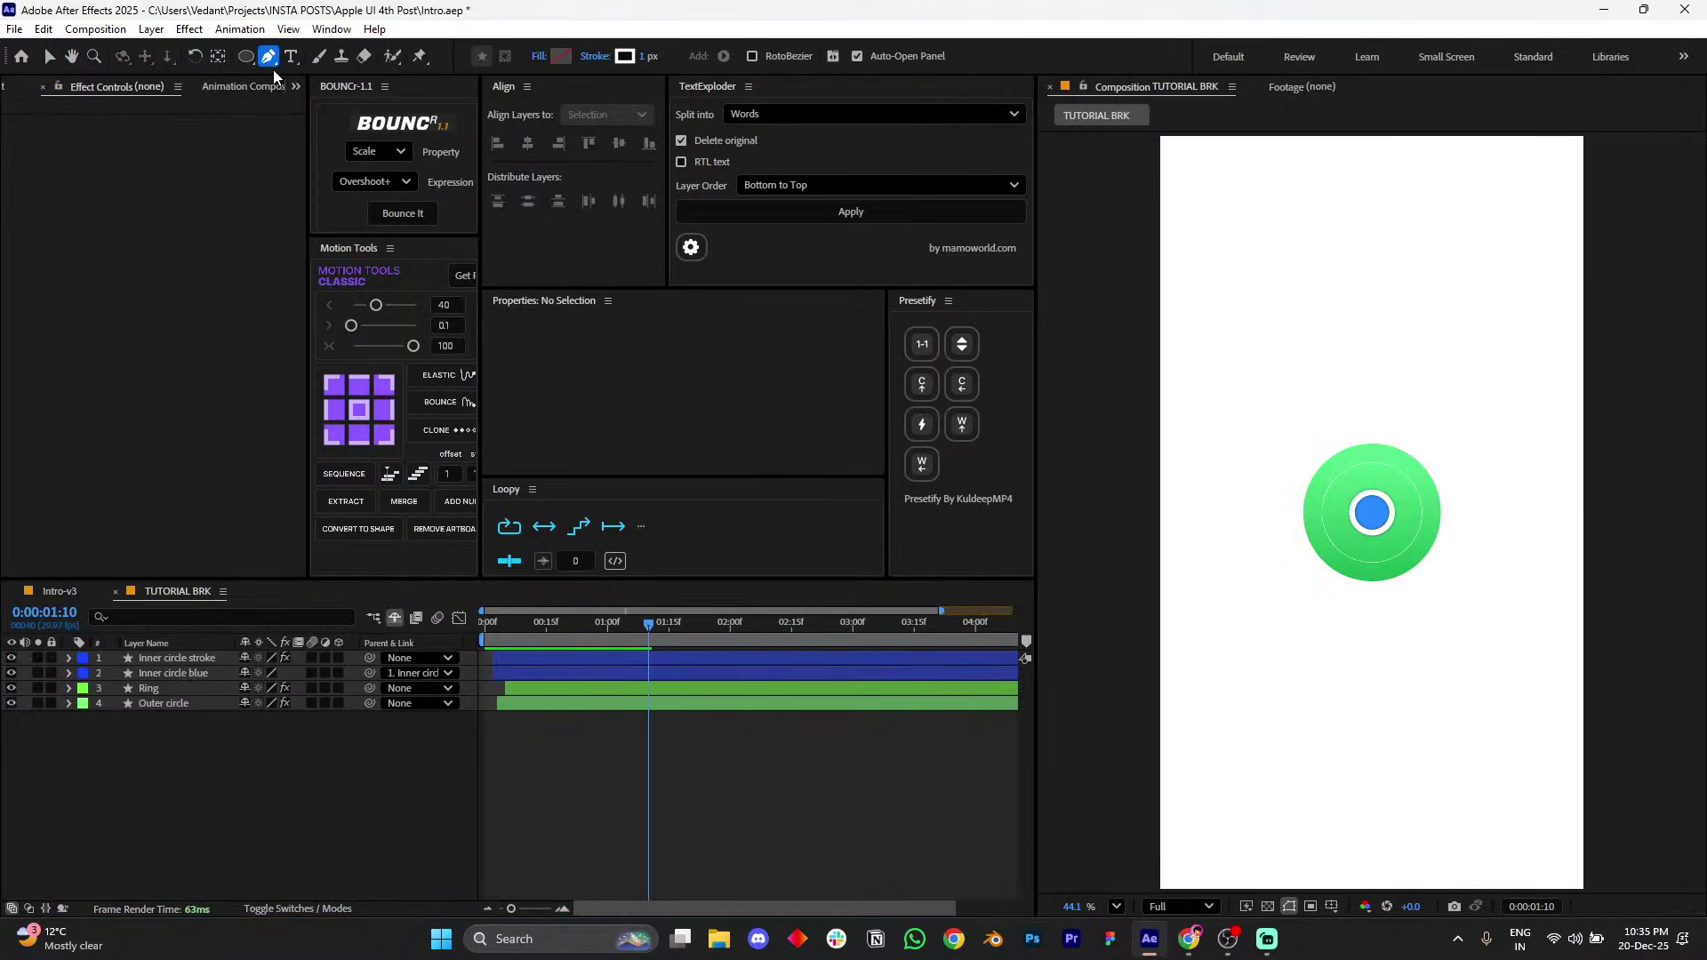
{"action": "left_click_drag", "start_coordinate": [645, 57], "coordinate": [610, 57]}
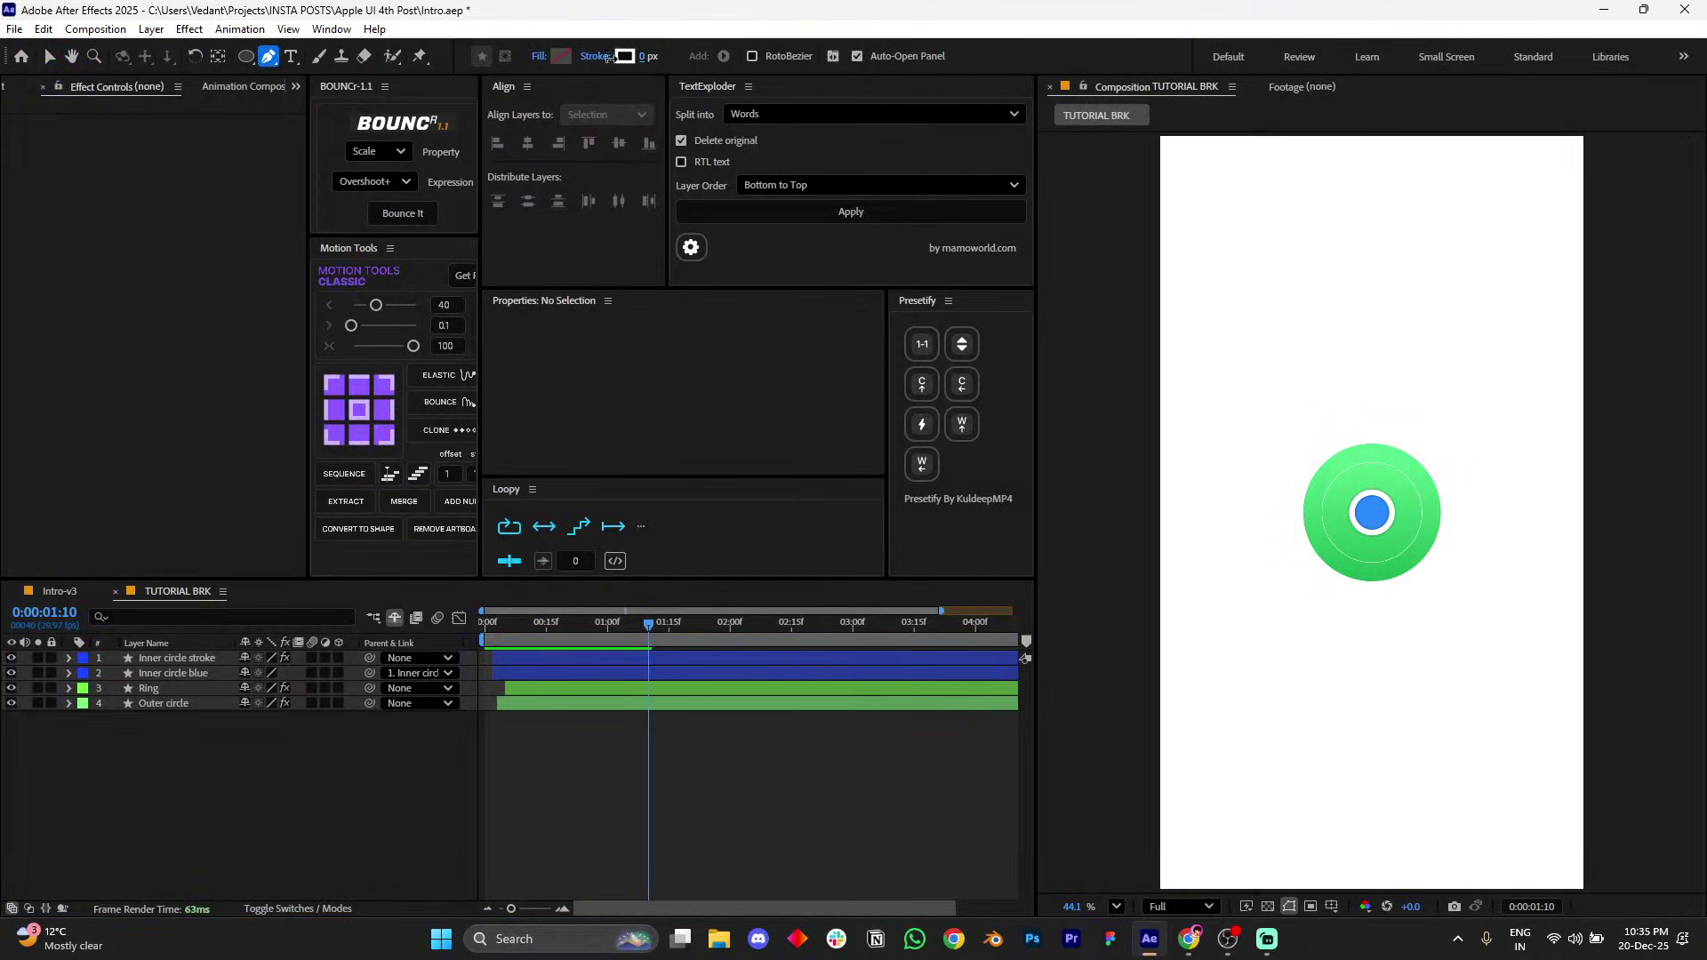
{"action": "left_click", "coordinate": [562, 58], "text": "alt"}
{"action": "left_click", "coordinate": [560, 57]}
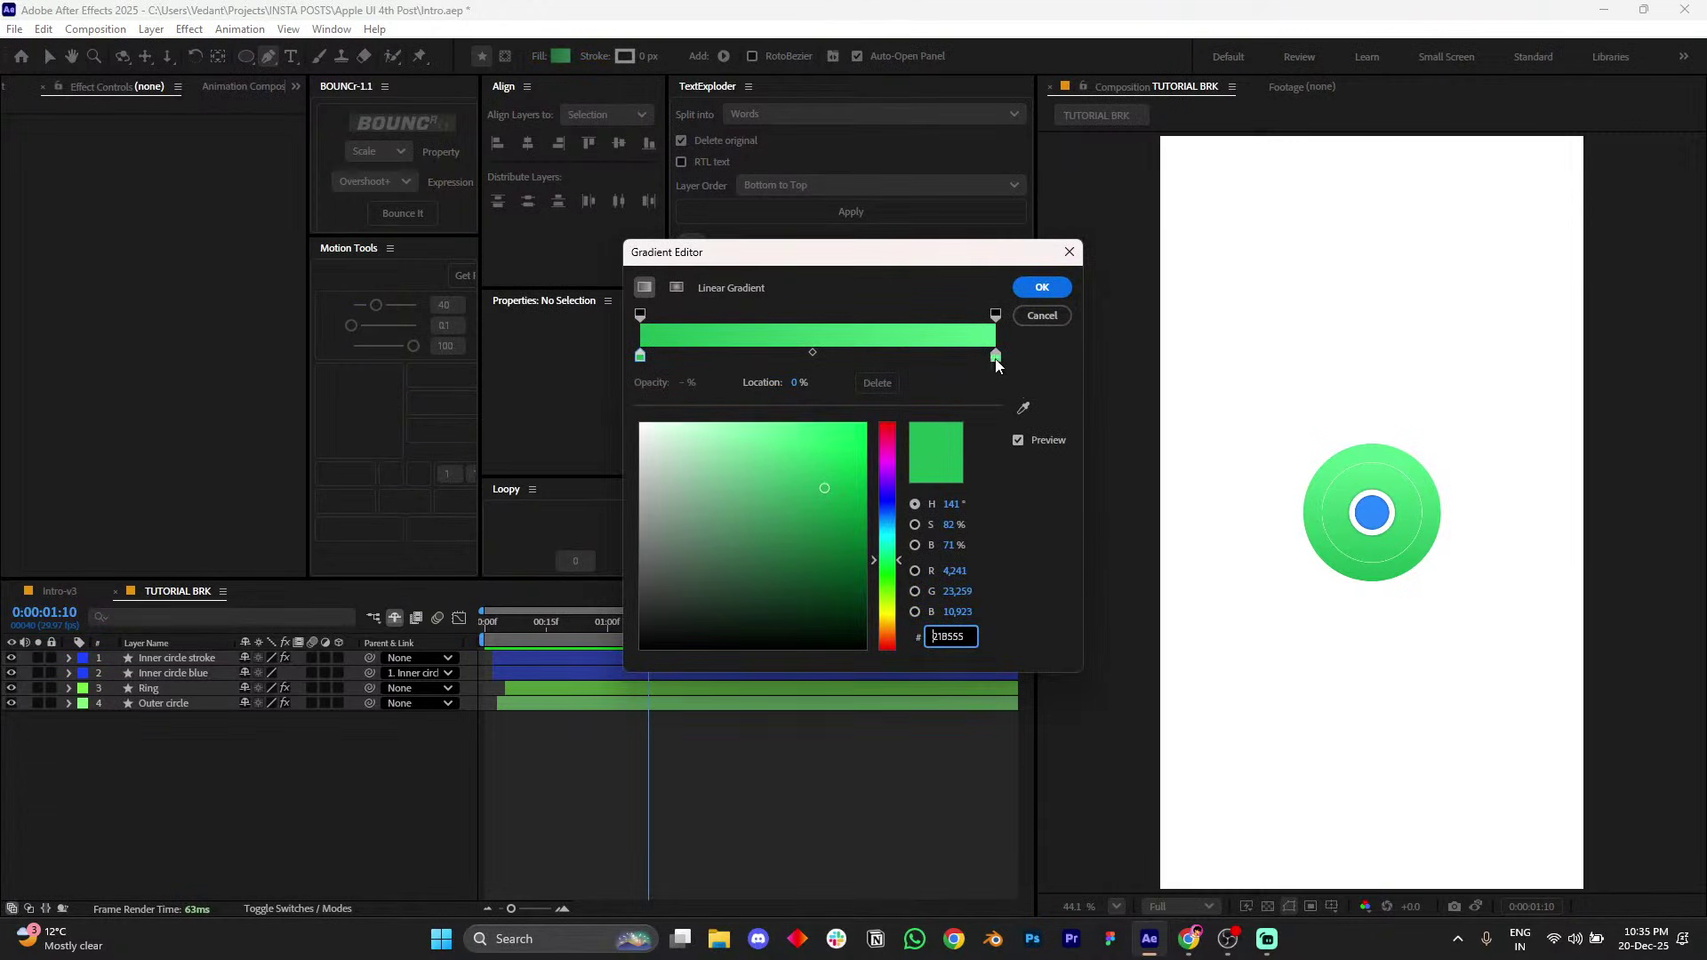
- Set the linear gradient's end stop to red FF0000 and its start stop to blue, and apply the gradient
{"action": "left_click", "coordinate": [995, 357]}
{"action": "left_click", "coordinate": [887, 424]}
{"action": "left_click", "coordinate": [864, 425]}
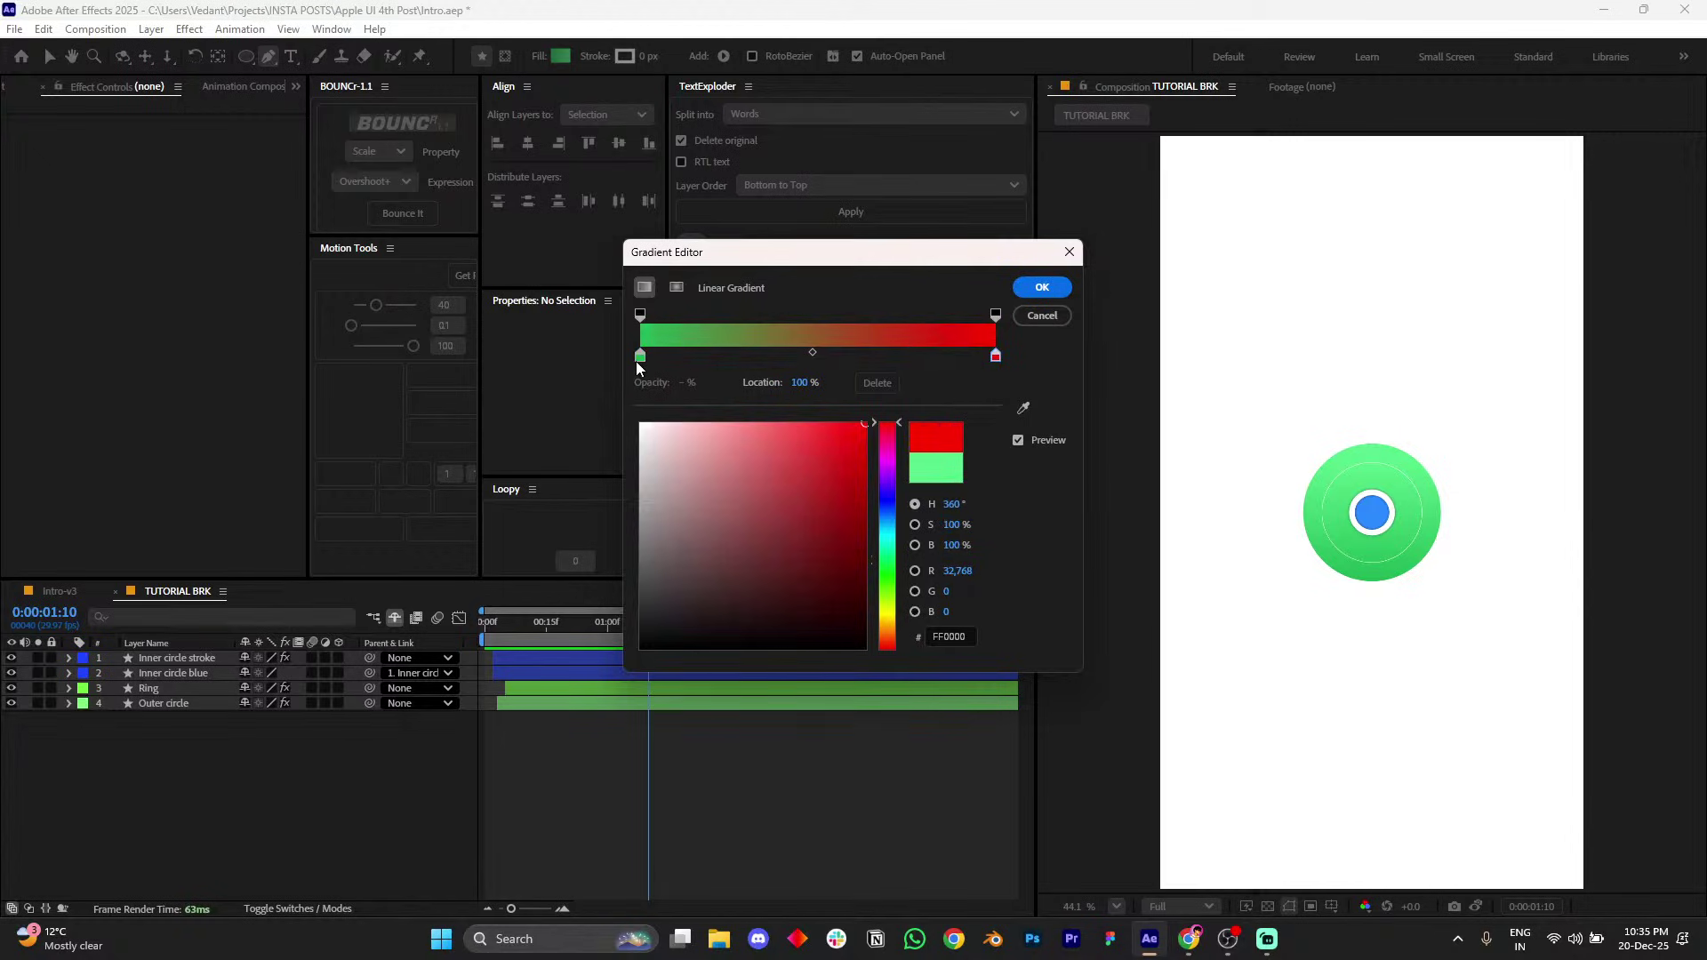
{"action": "left_click", "coordinate": [641, 356]}
{"action": "left_click", "coordinate": [887, 425]}
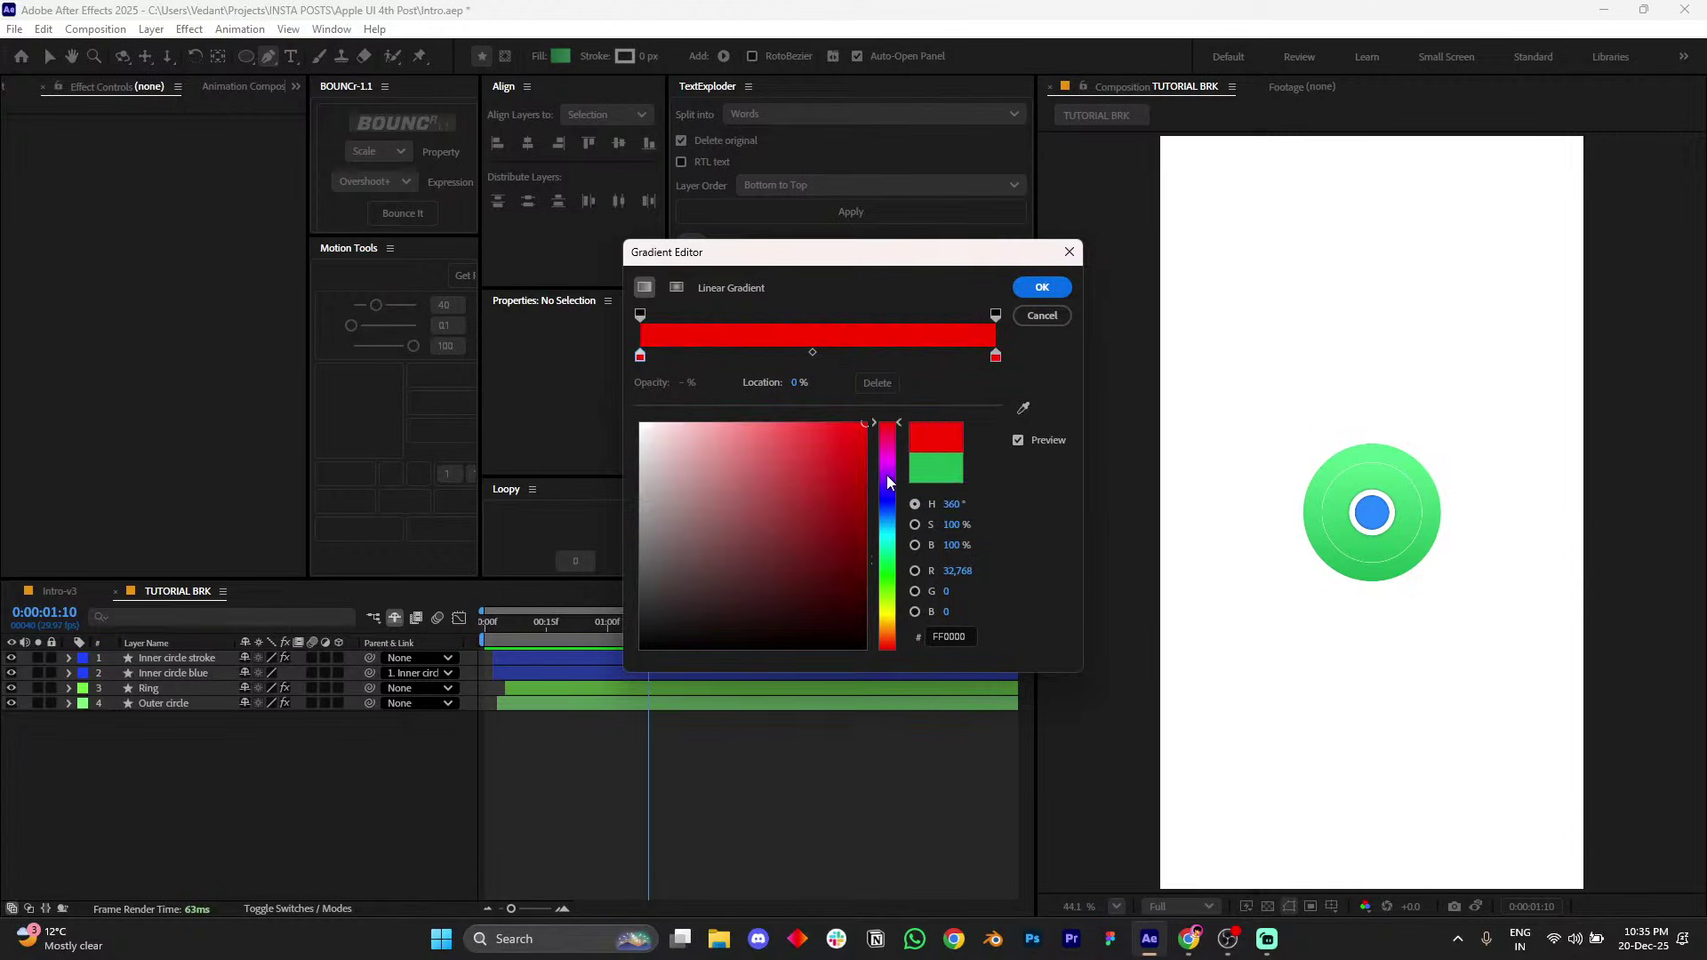
{"action": "left_click", "coordinate": [887, 483]}
{"action": "left_click", "coordinate": [1070, 325]}
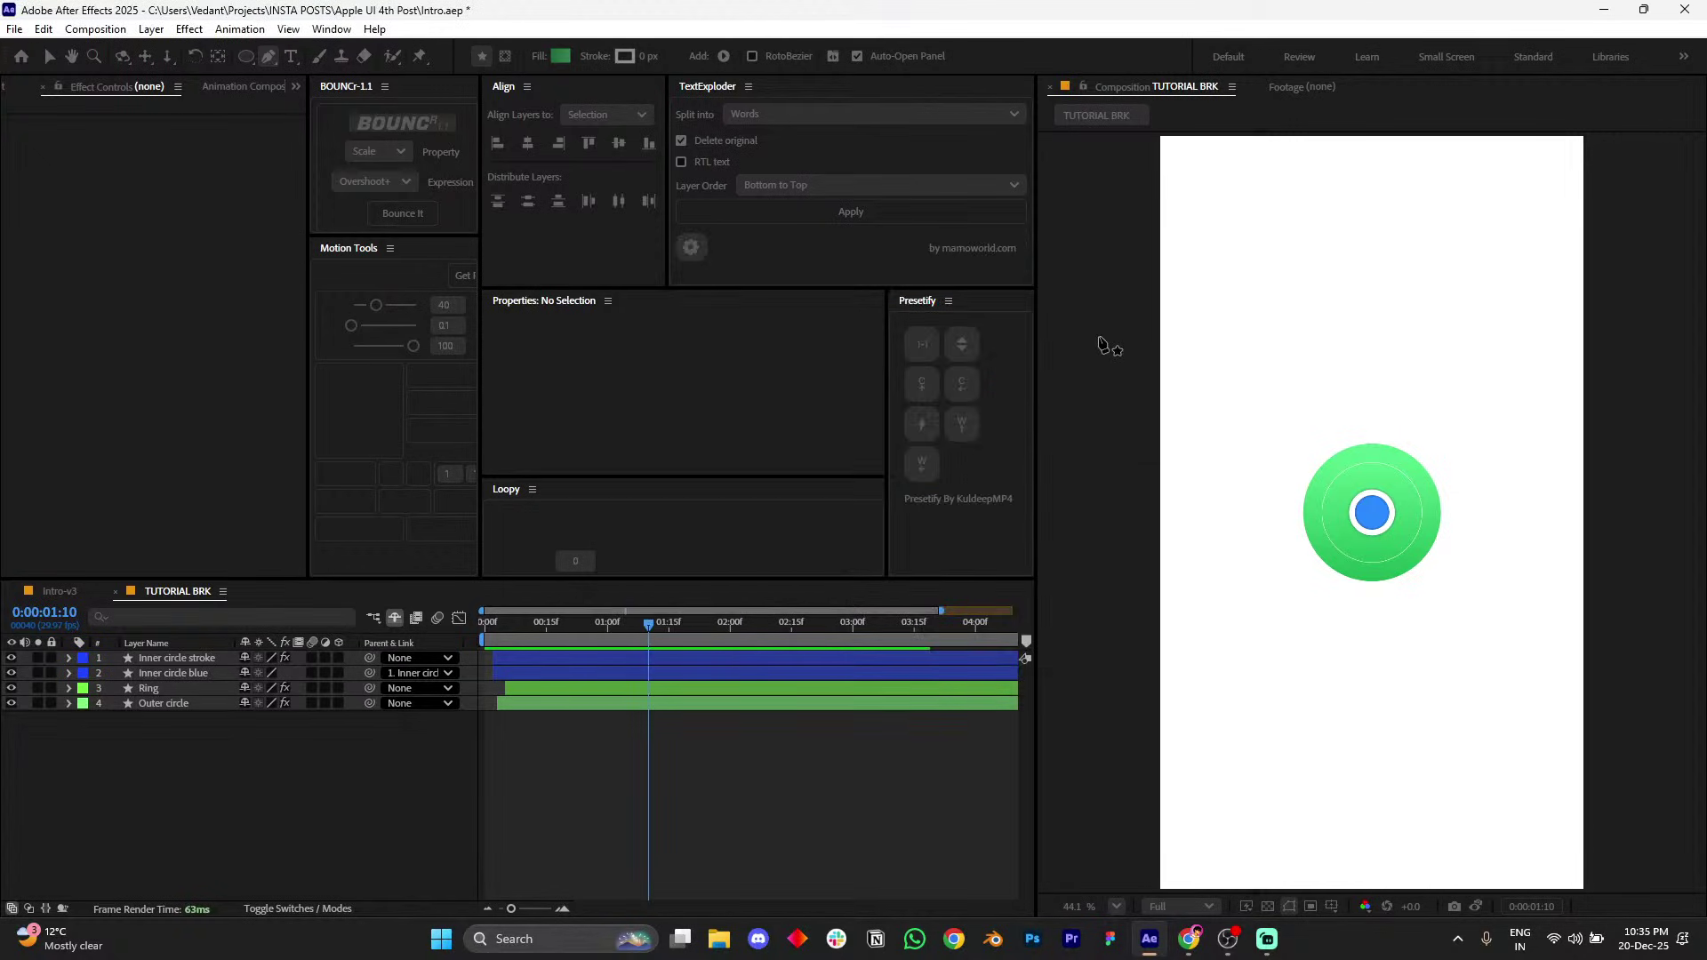
{"action": "left_click", "coordinate": [1356, 514]}
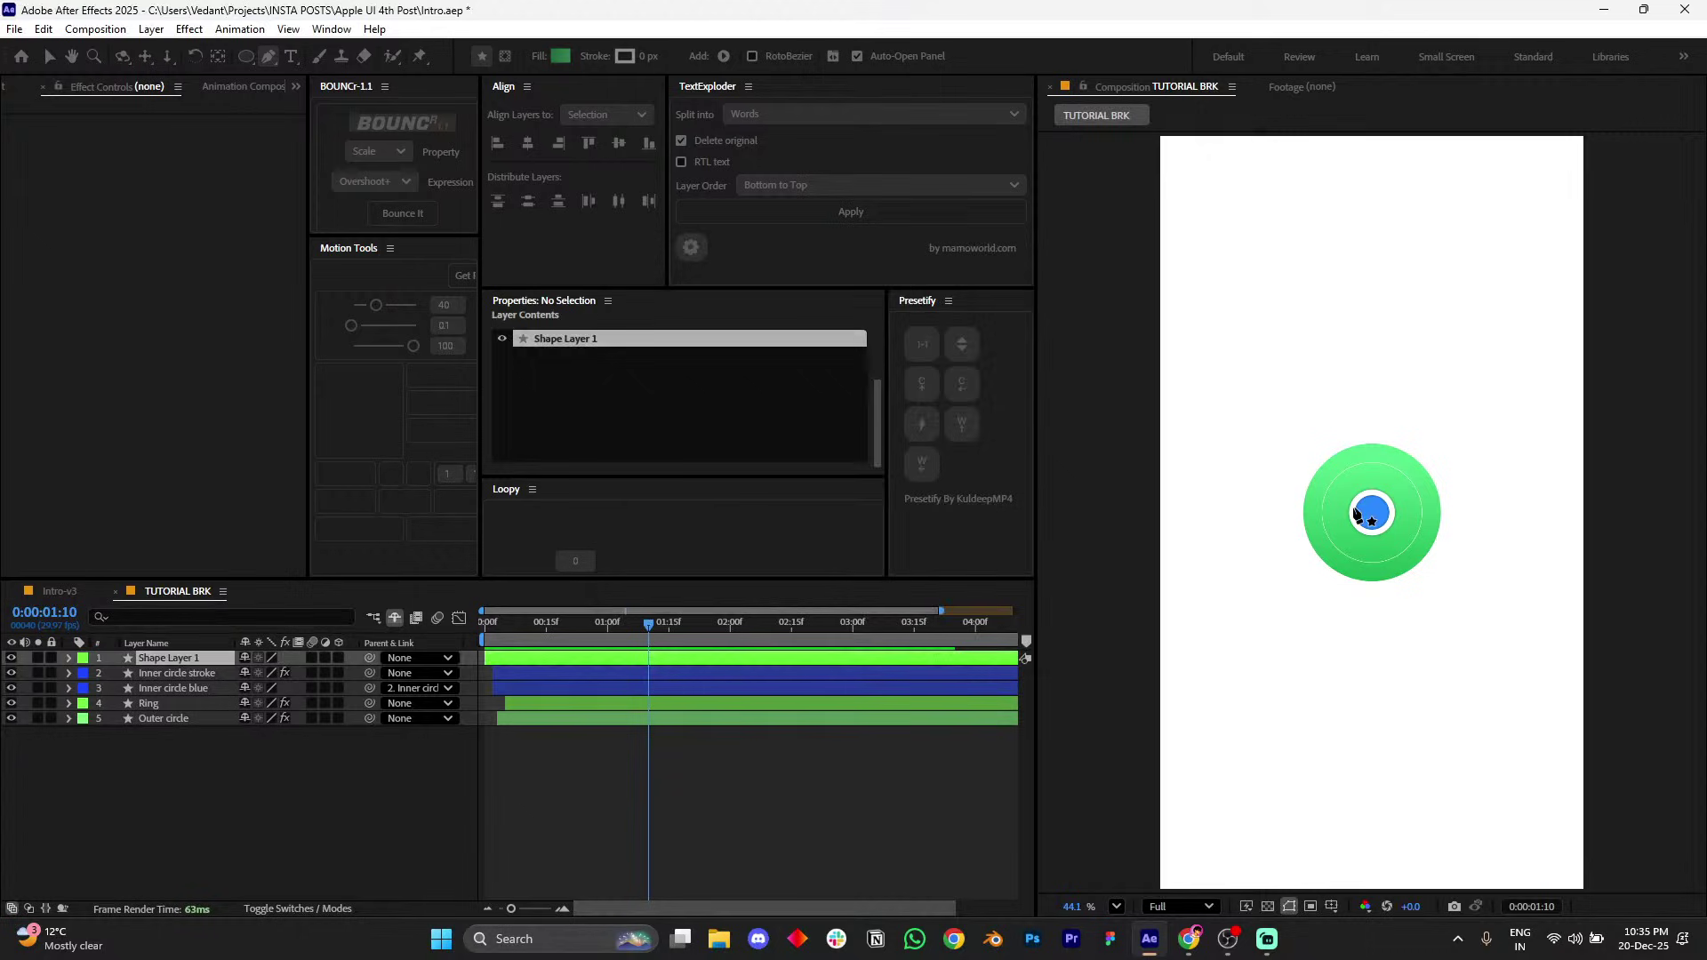
{"action": "left_click", "coordinate": [1333, 906]}
{"action": "left_click", "coordinate": [1332, 907]}
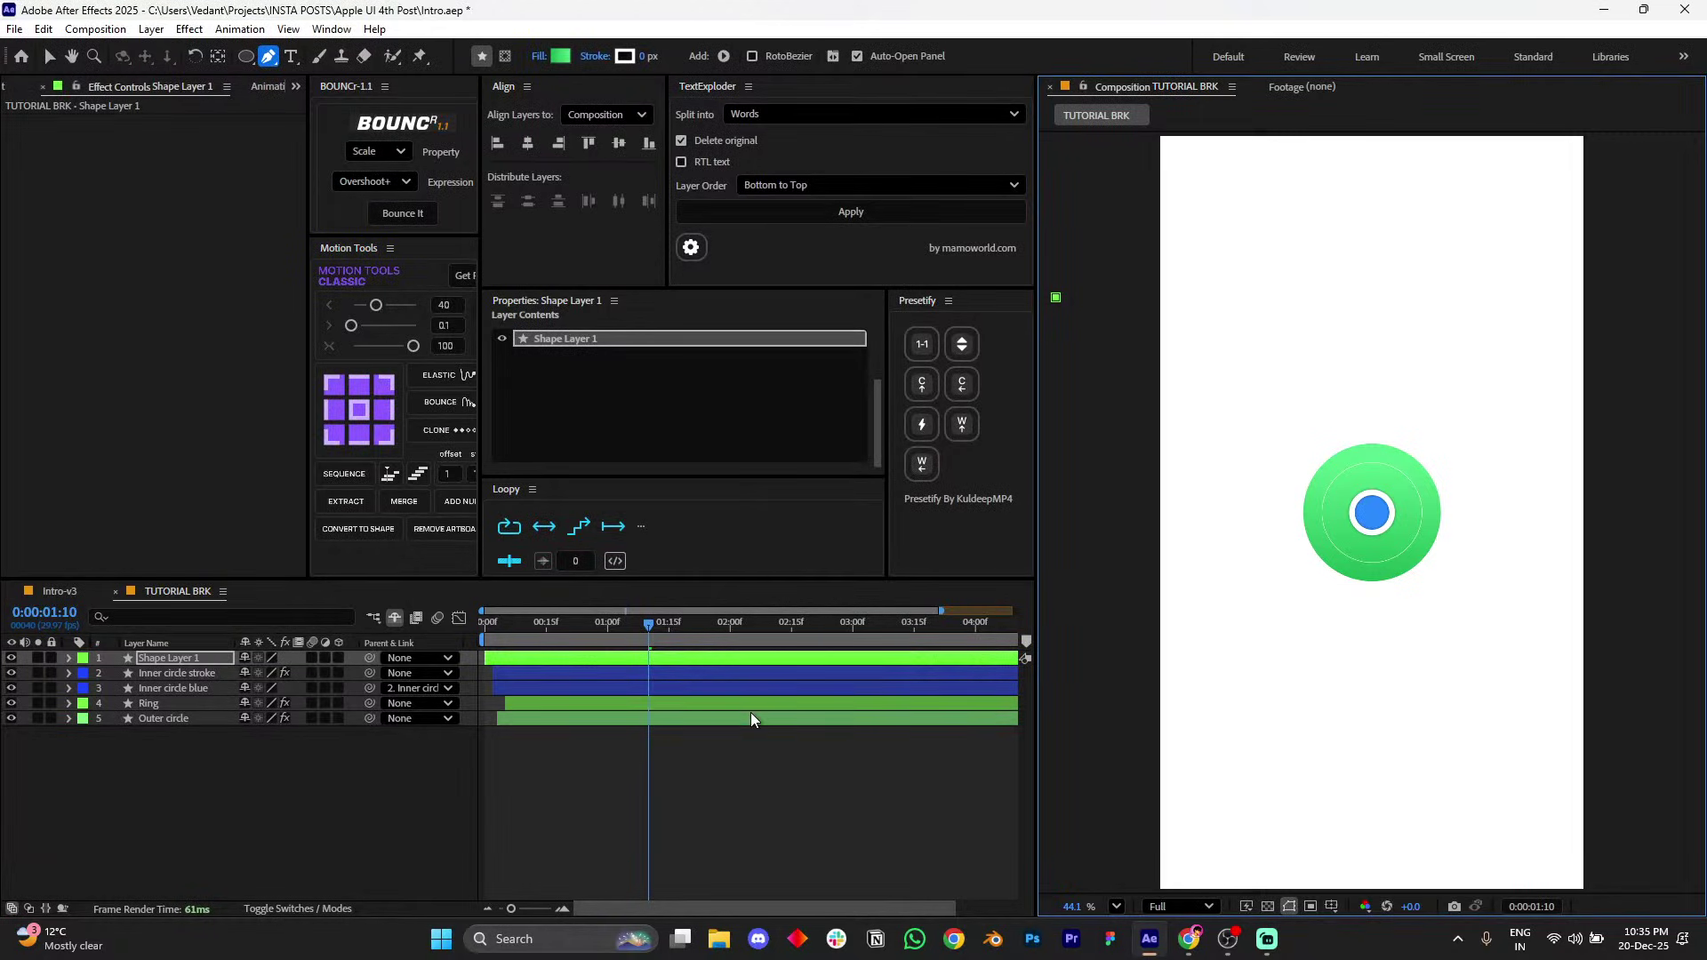
{"action": "left_click", "coordinate": [1331, 906]}
{"action": "left_click", "coordinate": [1373, 823]}
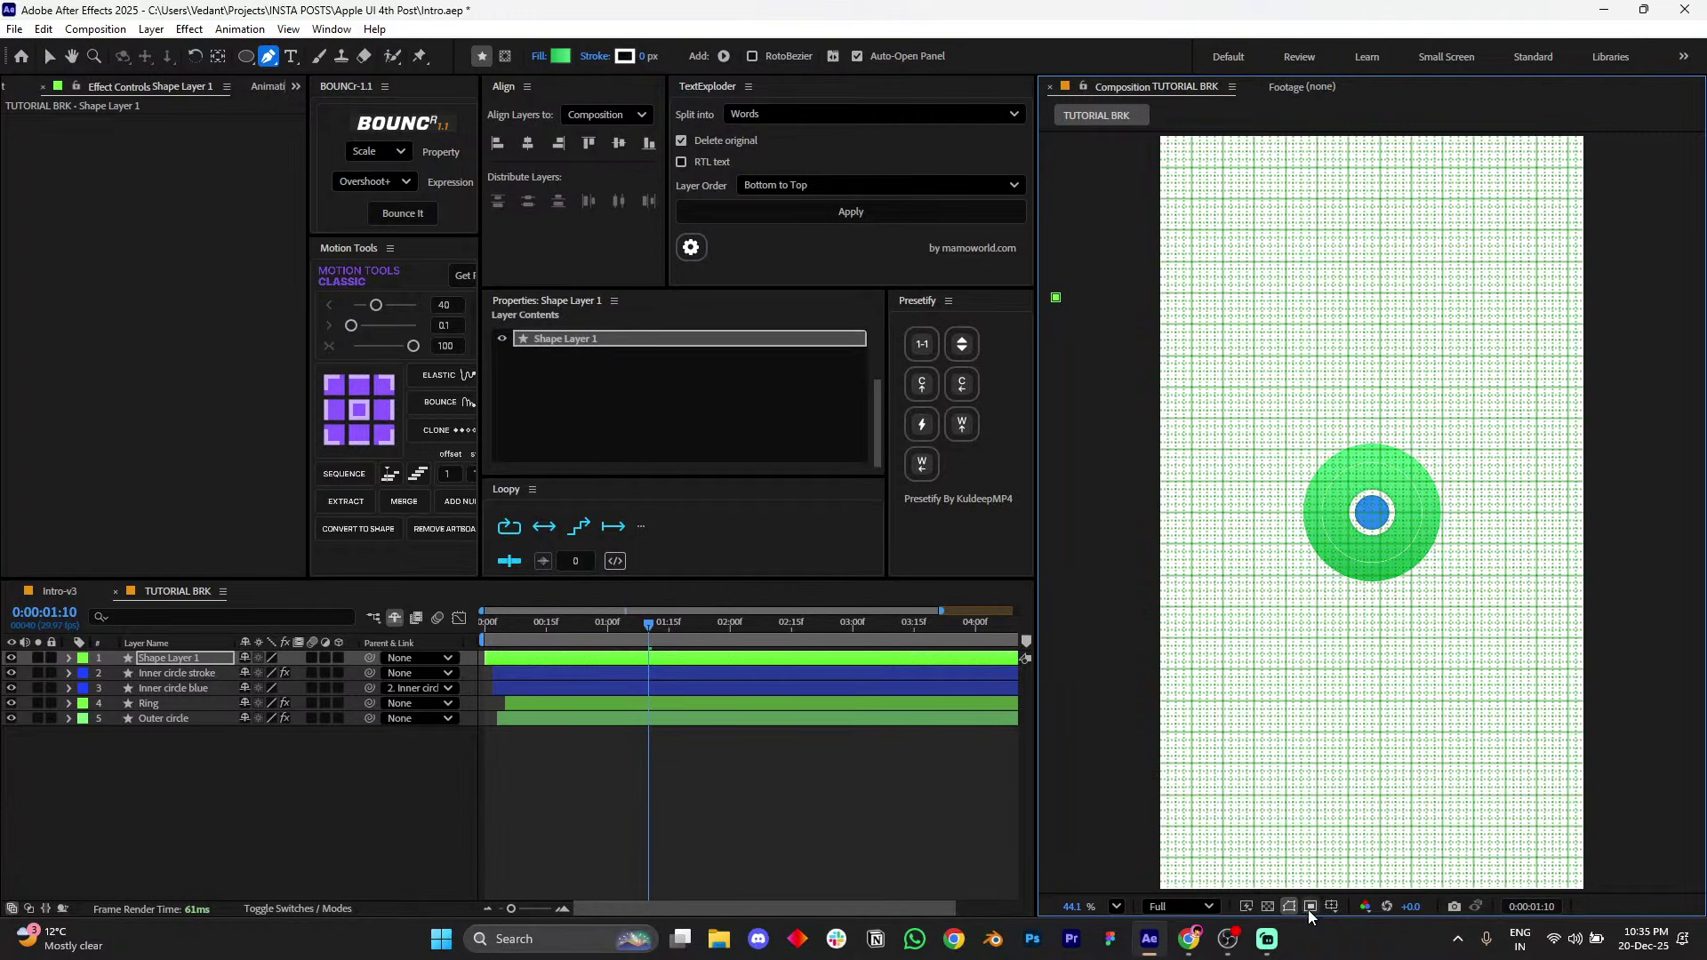
{"action": "left_click", "coordinate": [1331, 906]}
{"action": "left_click", "coordinate": [1368, 817]}
- Show the Proportional Grid over the TUTORIAL BRK composition as a drawing aid
{"action": "left_click", "coordinate": [1331, 906]}
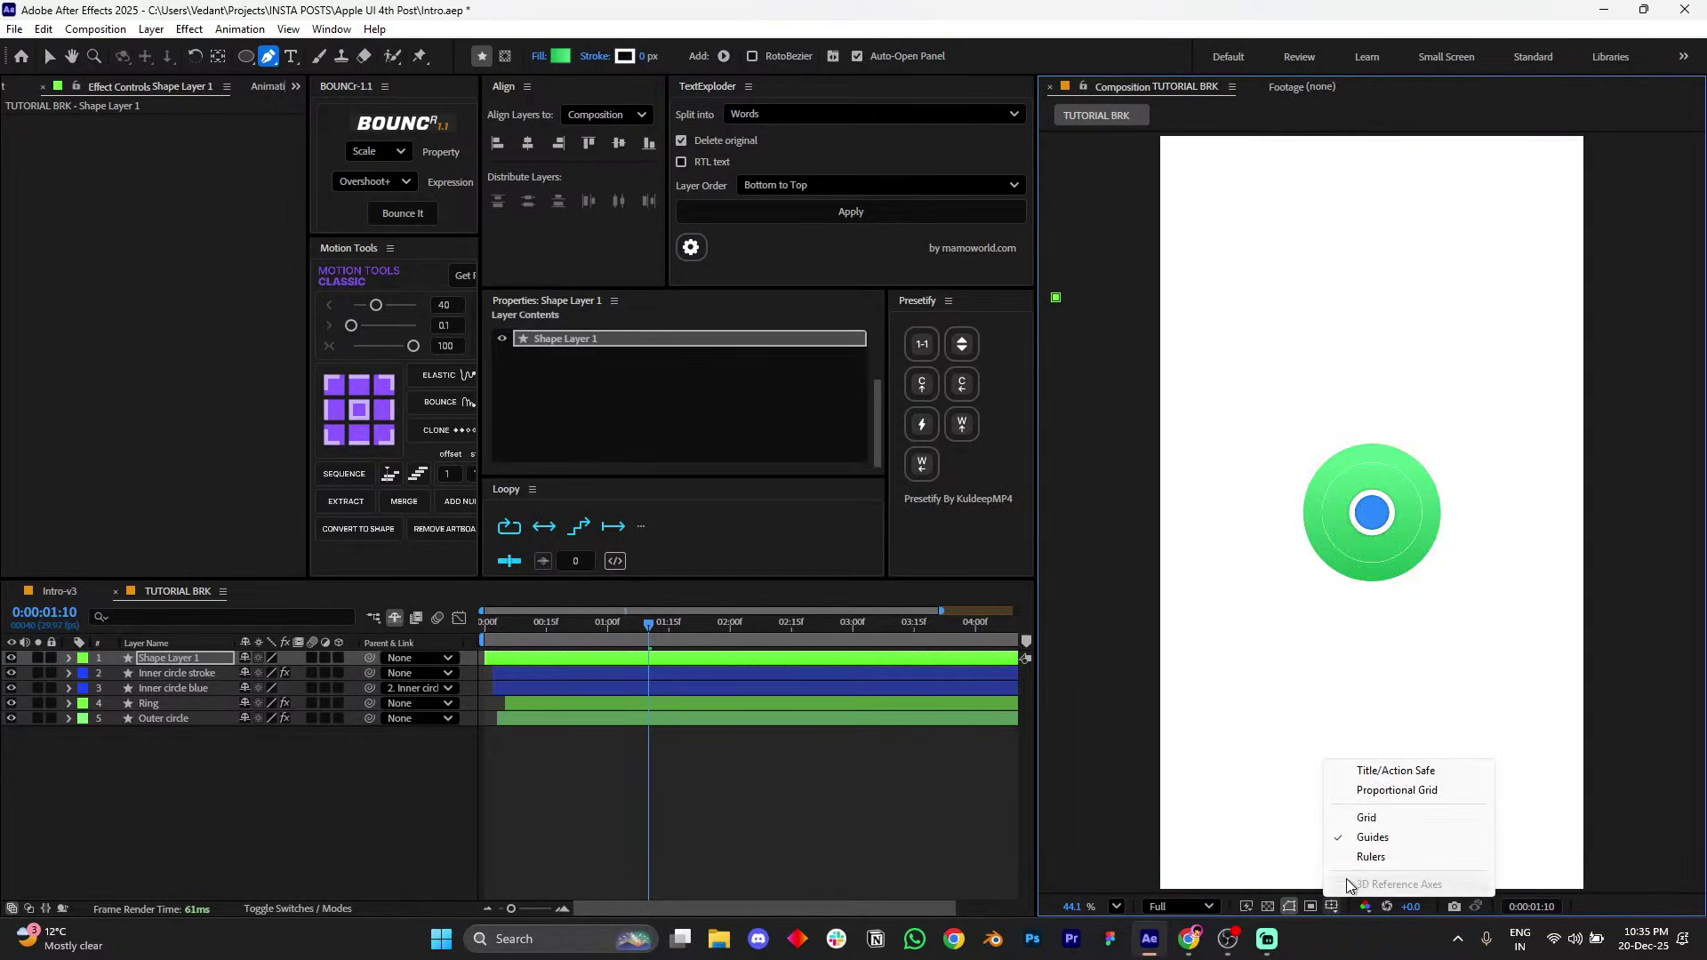
{"action": "left_click", "coordinate": [1376, 814]}
{"action": "scroll", "coordinate": [1404, 560], "scroll_direction": "up", "scroll_amount": 1}
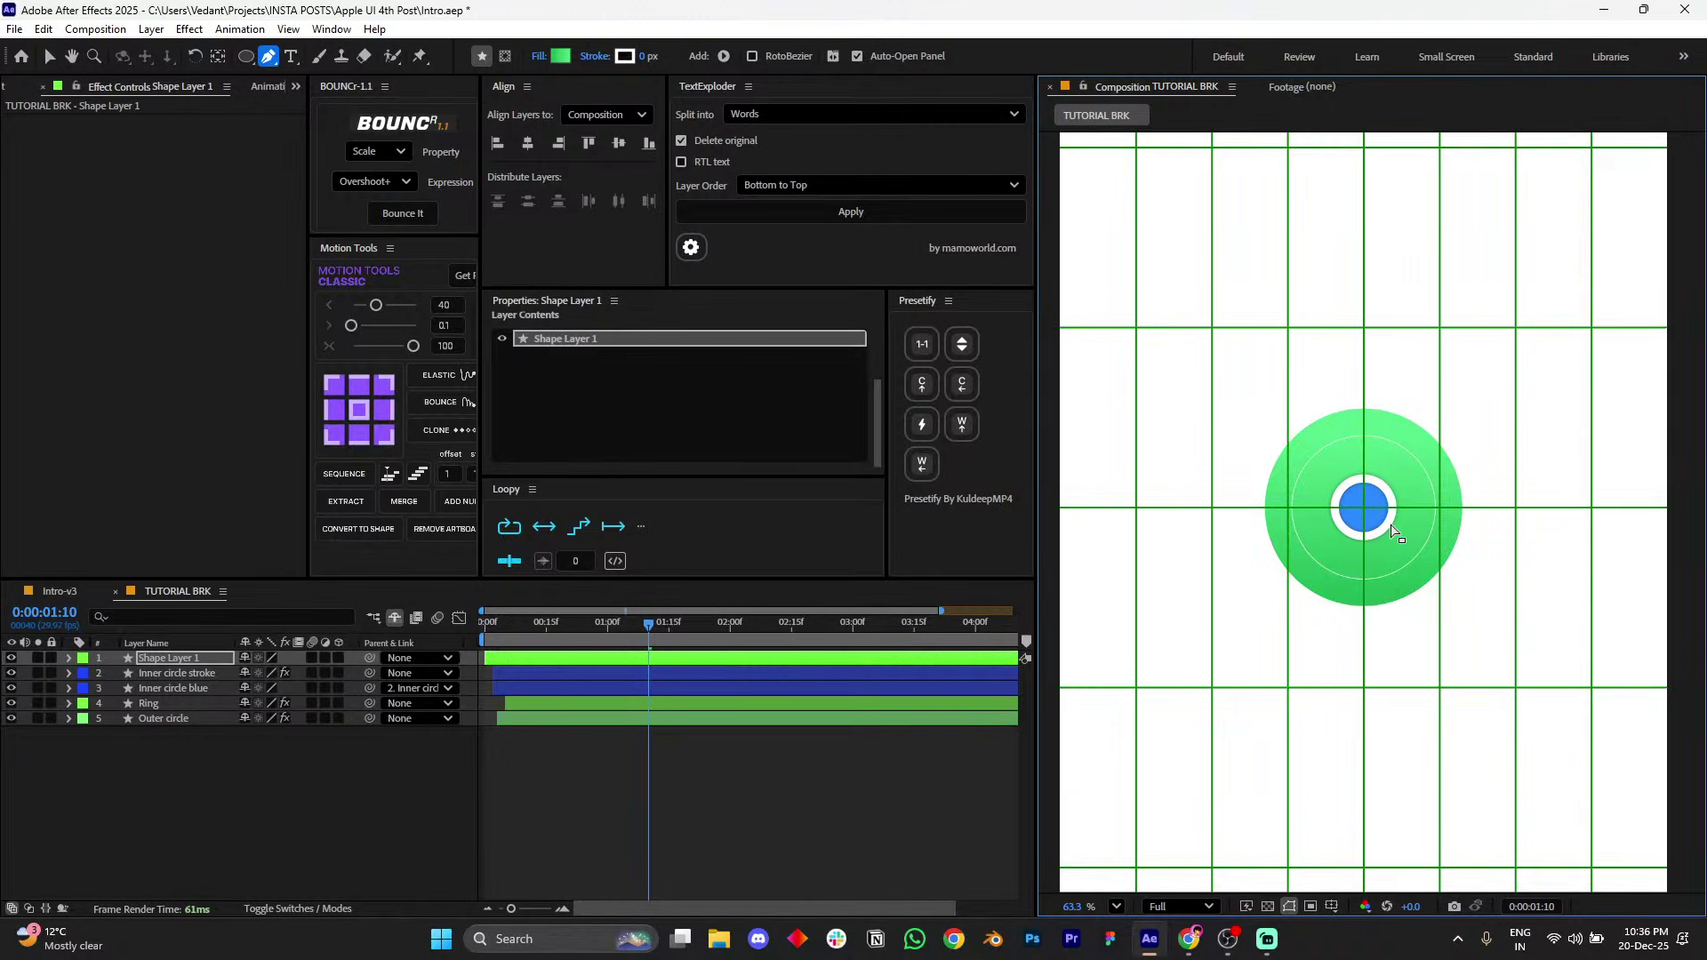
{"action": "scroll", "coordinate": [1391, 546], "scroll_direction": "down", "scroll_amount": 1}
{"action": "scroll", "coordinate": [1373, 538], "scroll_direction": "up", "scroll_amount": 2}
{"action": "scroll", "coordinate": [1376, 312], "scroll_direction": "down", "scroll_amount": 2}
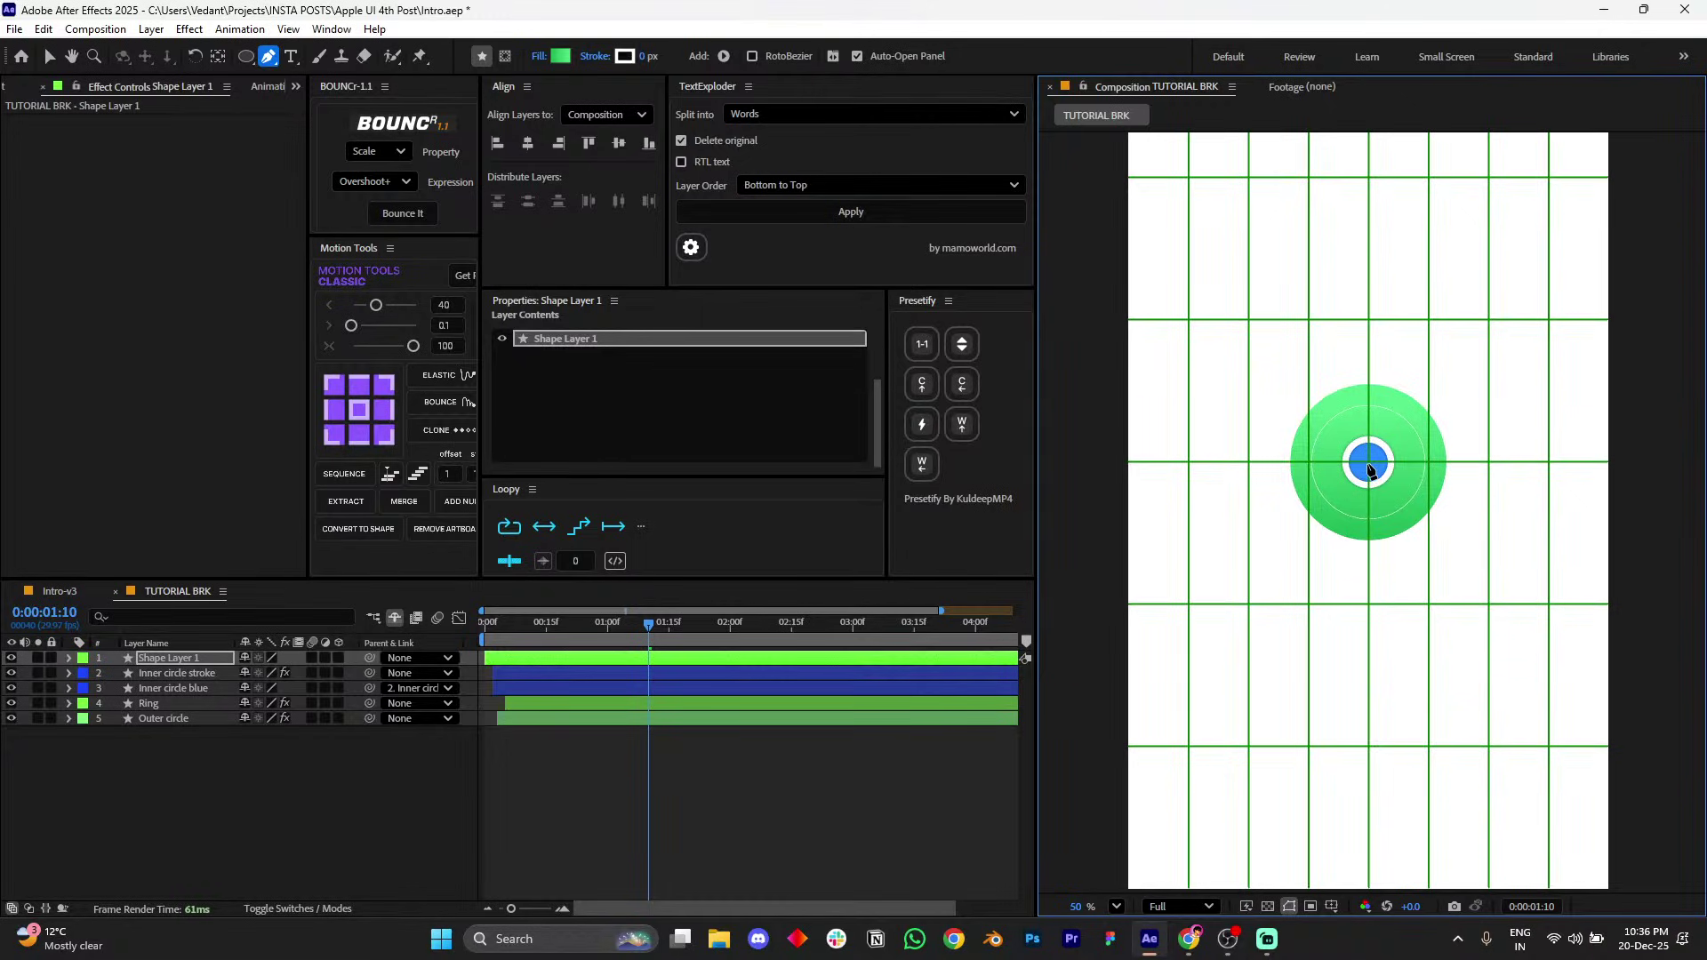
{"action": "left_click", "coordinate": [1369, 464]}
{"action": "scroll", "coordinate": [1281, 408], "scroll_direction": "down", "scroll_amount": 2}
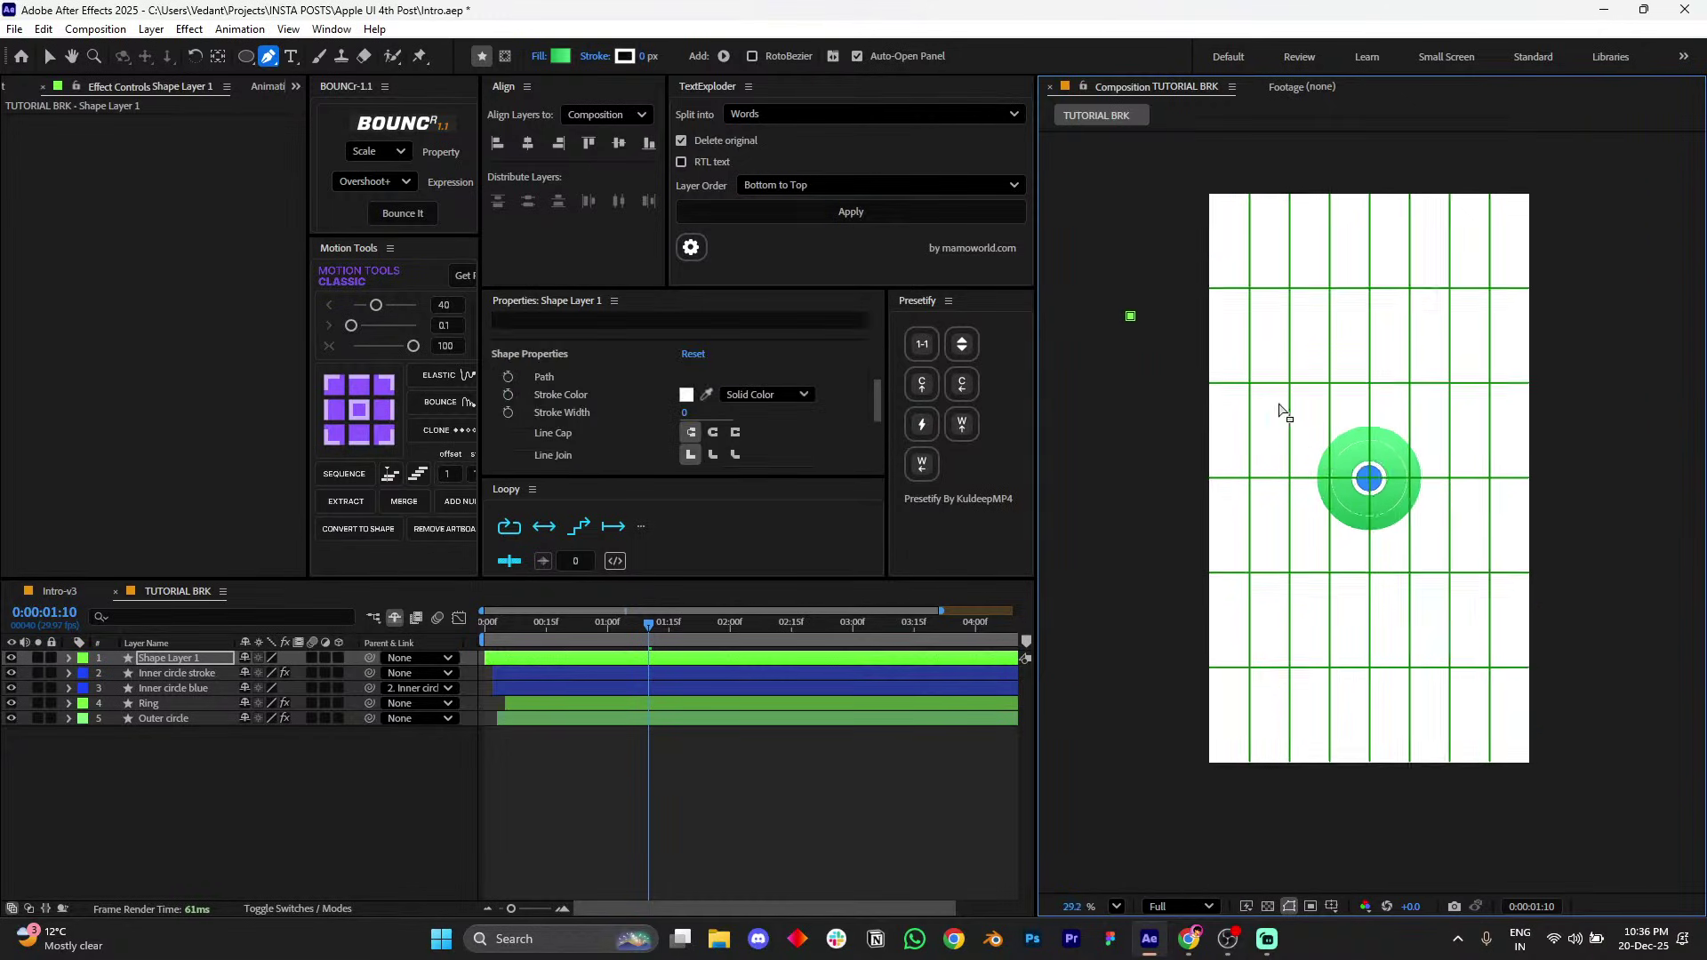
{"action": "key", "text": "ctrl+z"}
- Draw a closed inverted triangle from the blue circle's centre upward with the Pen tool, and widen its upper right corner
{"action": "scroll", "coordinate": [1392, 501], "scroll_direction": "up", "scroll_amount": 2}
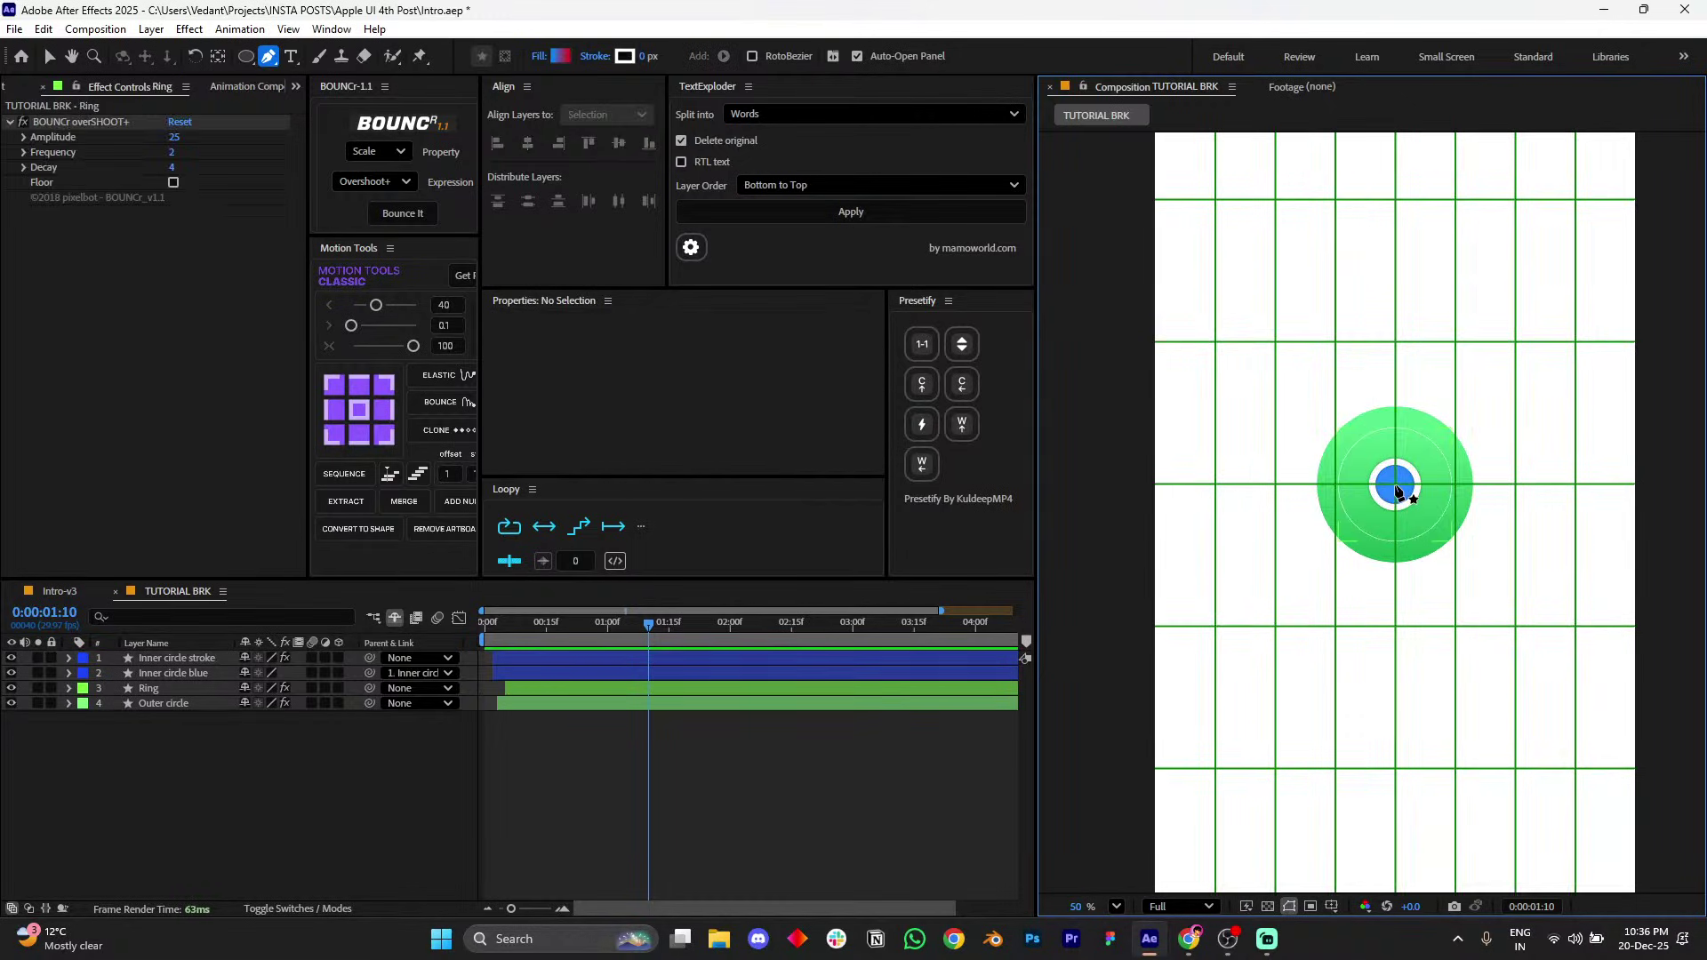
{"action": "left_click", "coordinate": [1394, 483]}
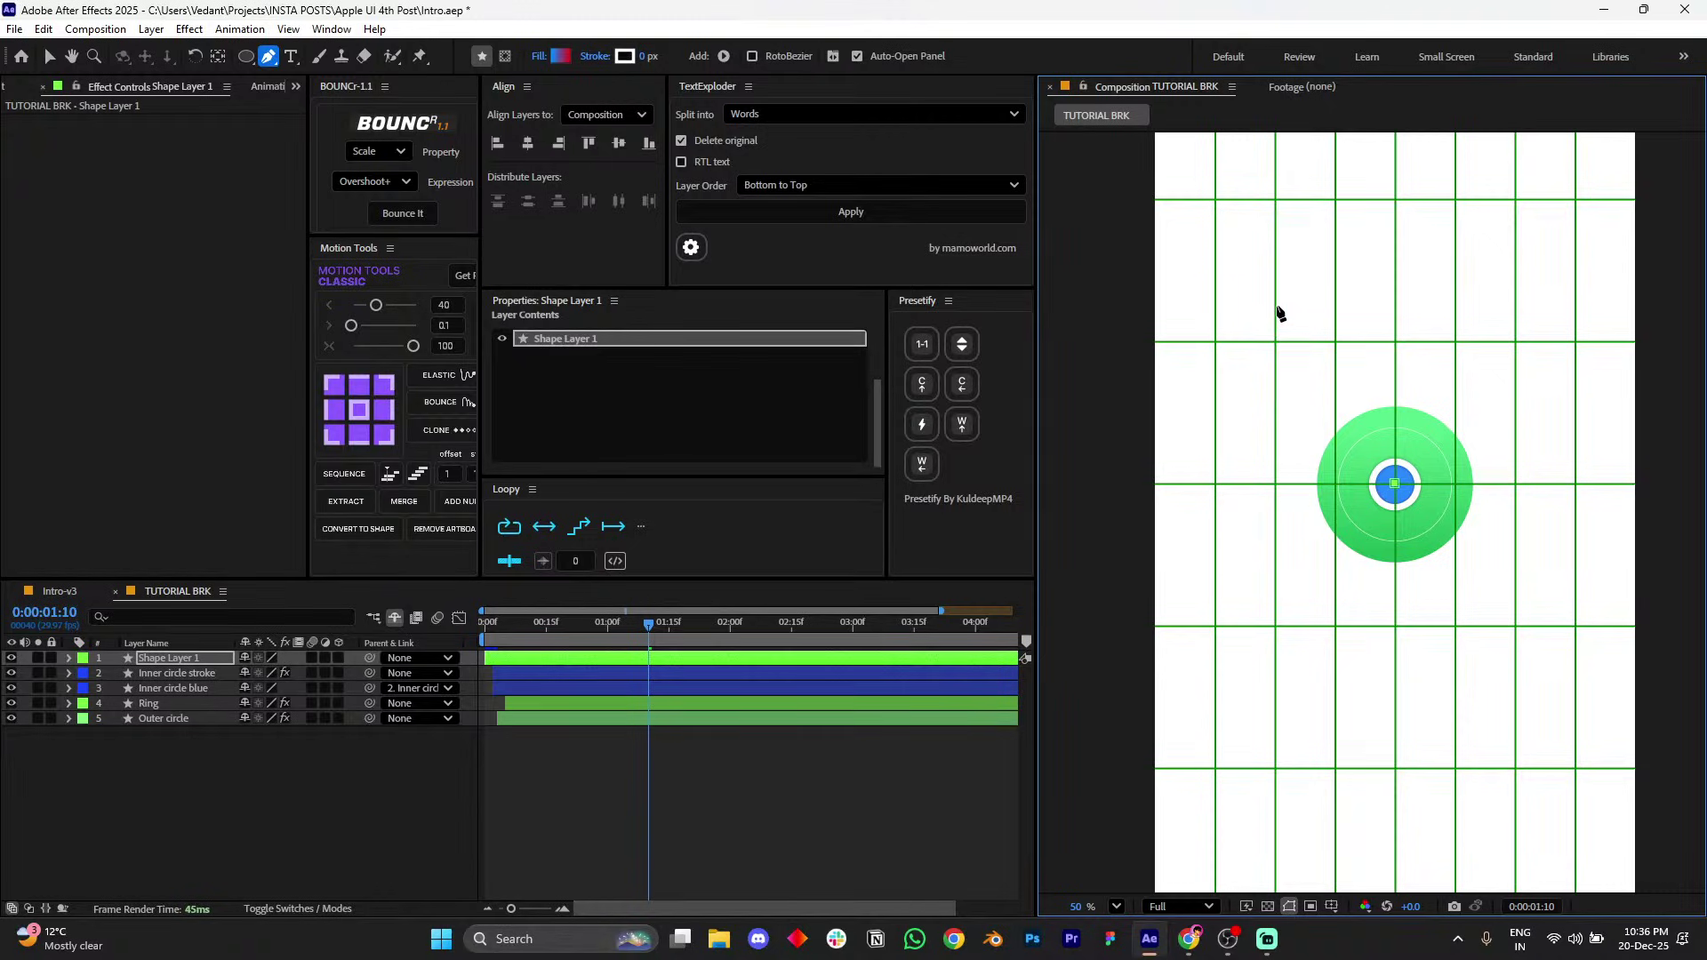
{"action": "left_click", "coordinate": [1277, 307]}
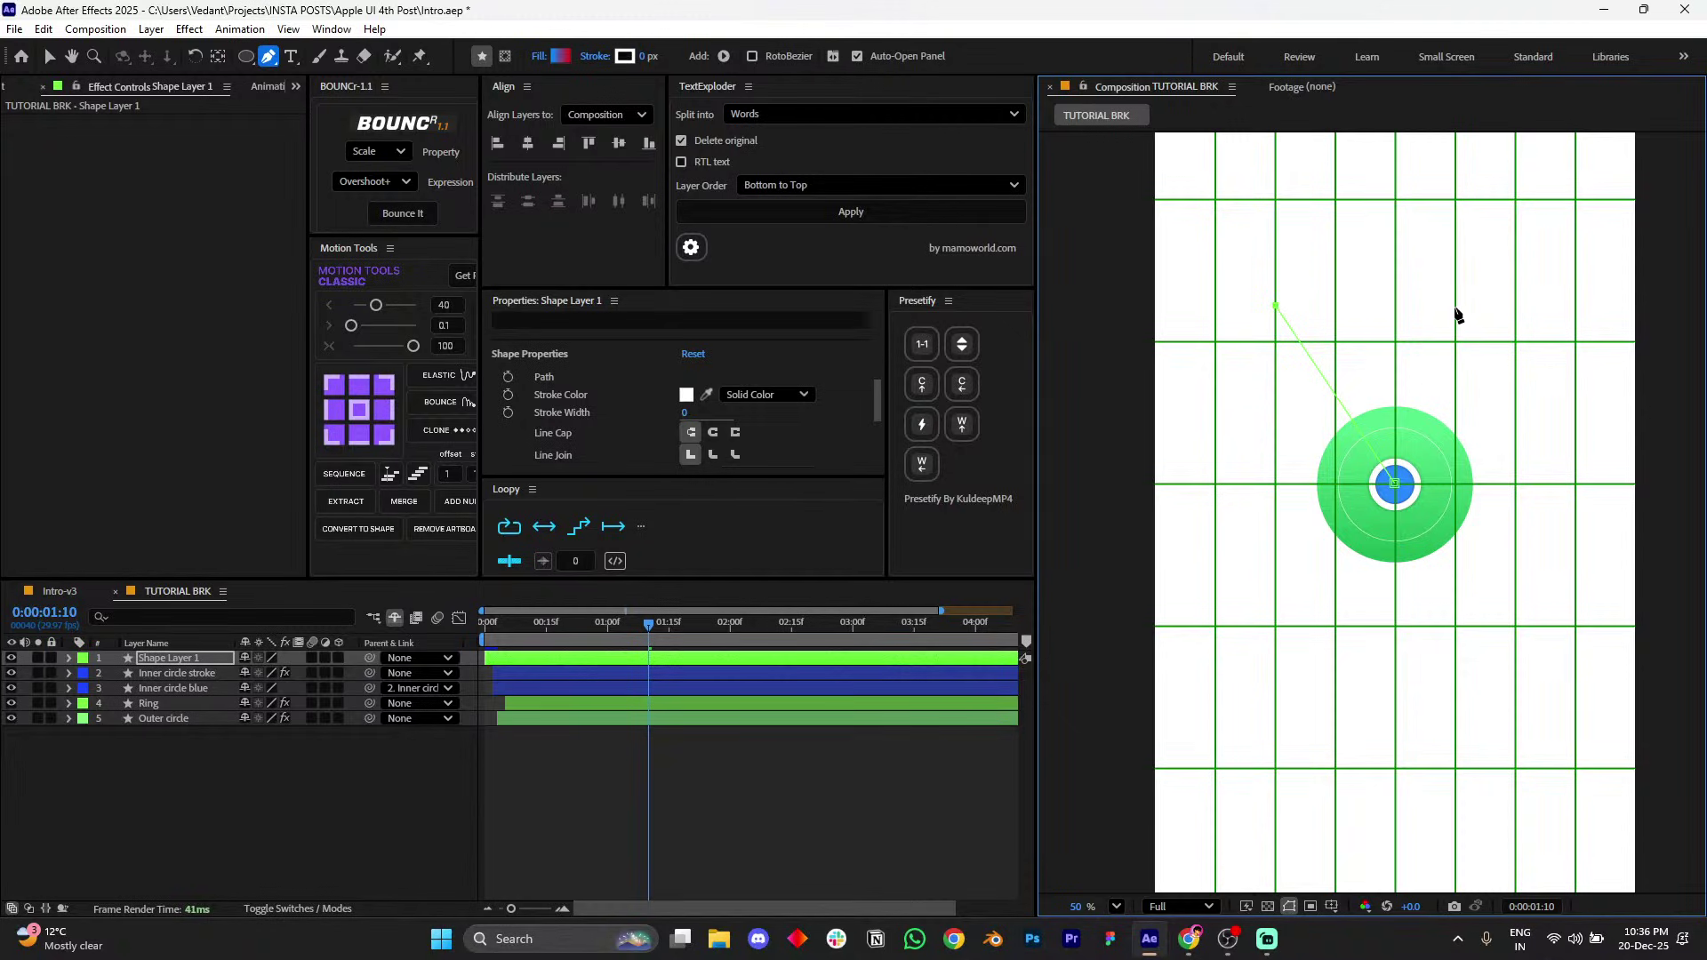
{"action": "left_click", "coordinate": [1454, 306]}
{"action": "left_click", "coordinate": [1395, 484]}
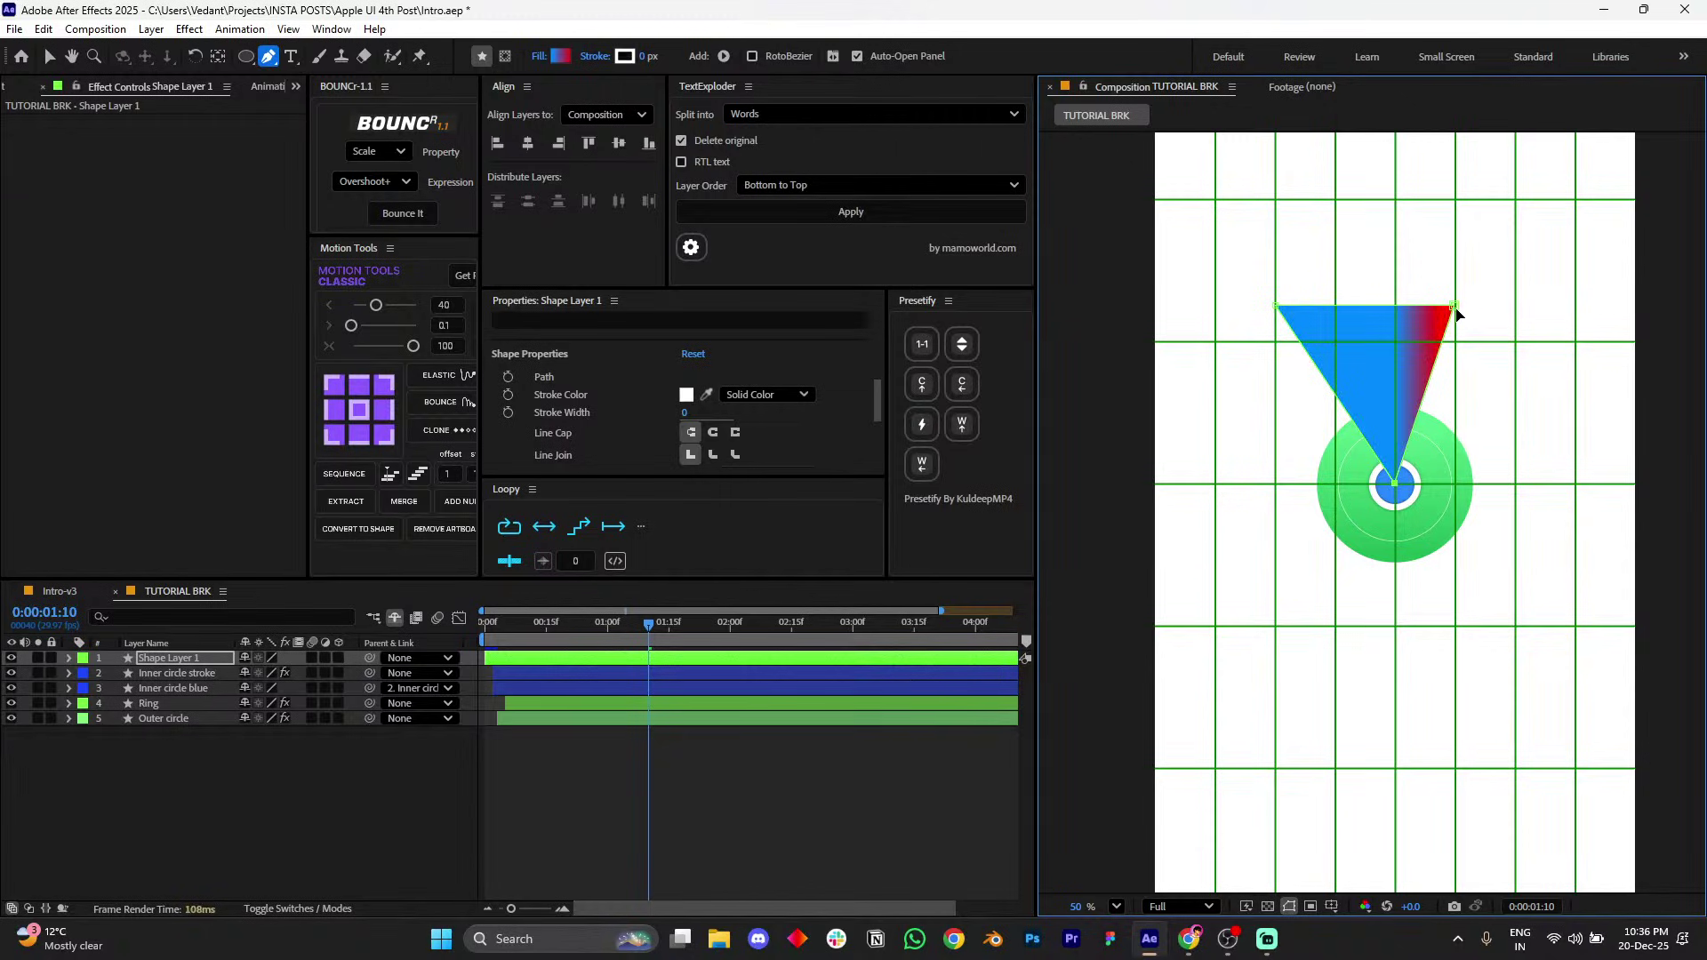
{"action": "left_click_drag", "start_coordinate": [1459, 310], "coordinate": [1470, 308]}
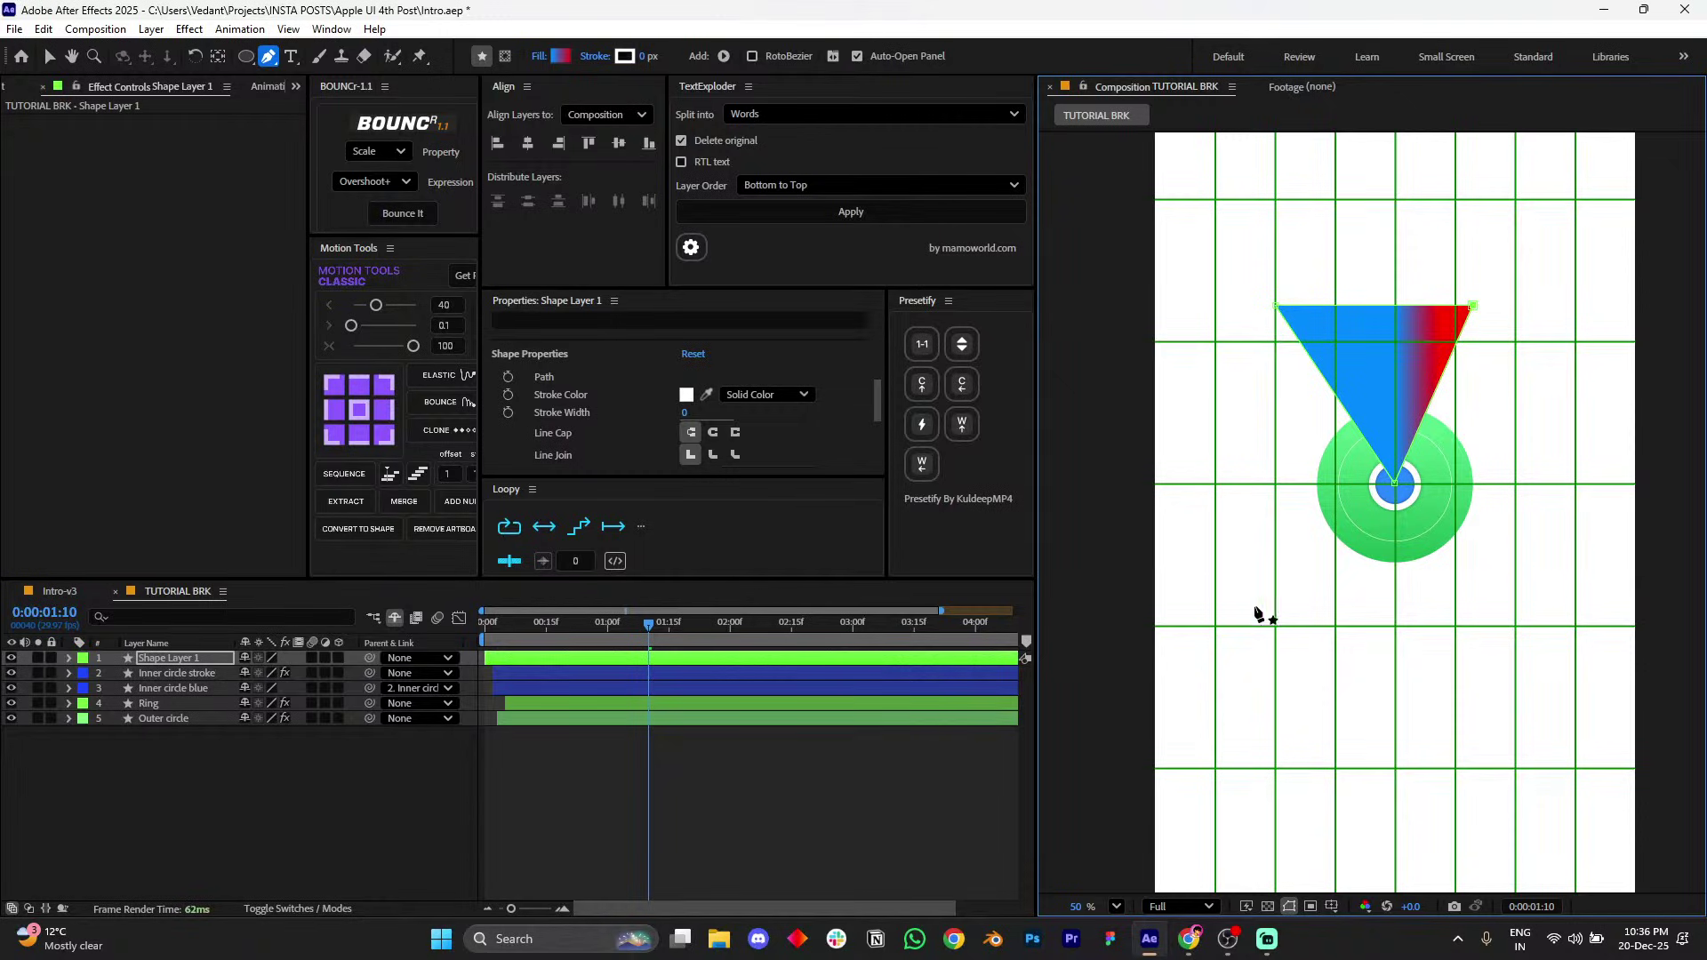
- Hide the Proportional Grid and pull the triangle's upper right corner slightly farther outward
{"action": "left_click", "coordinate": [1331, 906]}
{"action": "left_click", "coordinate": [1384, 799]}
{"action": "key", "text": "v"}
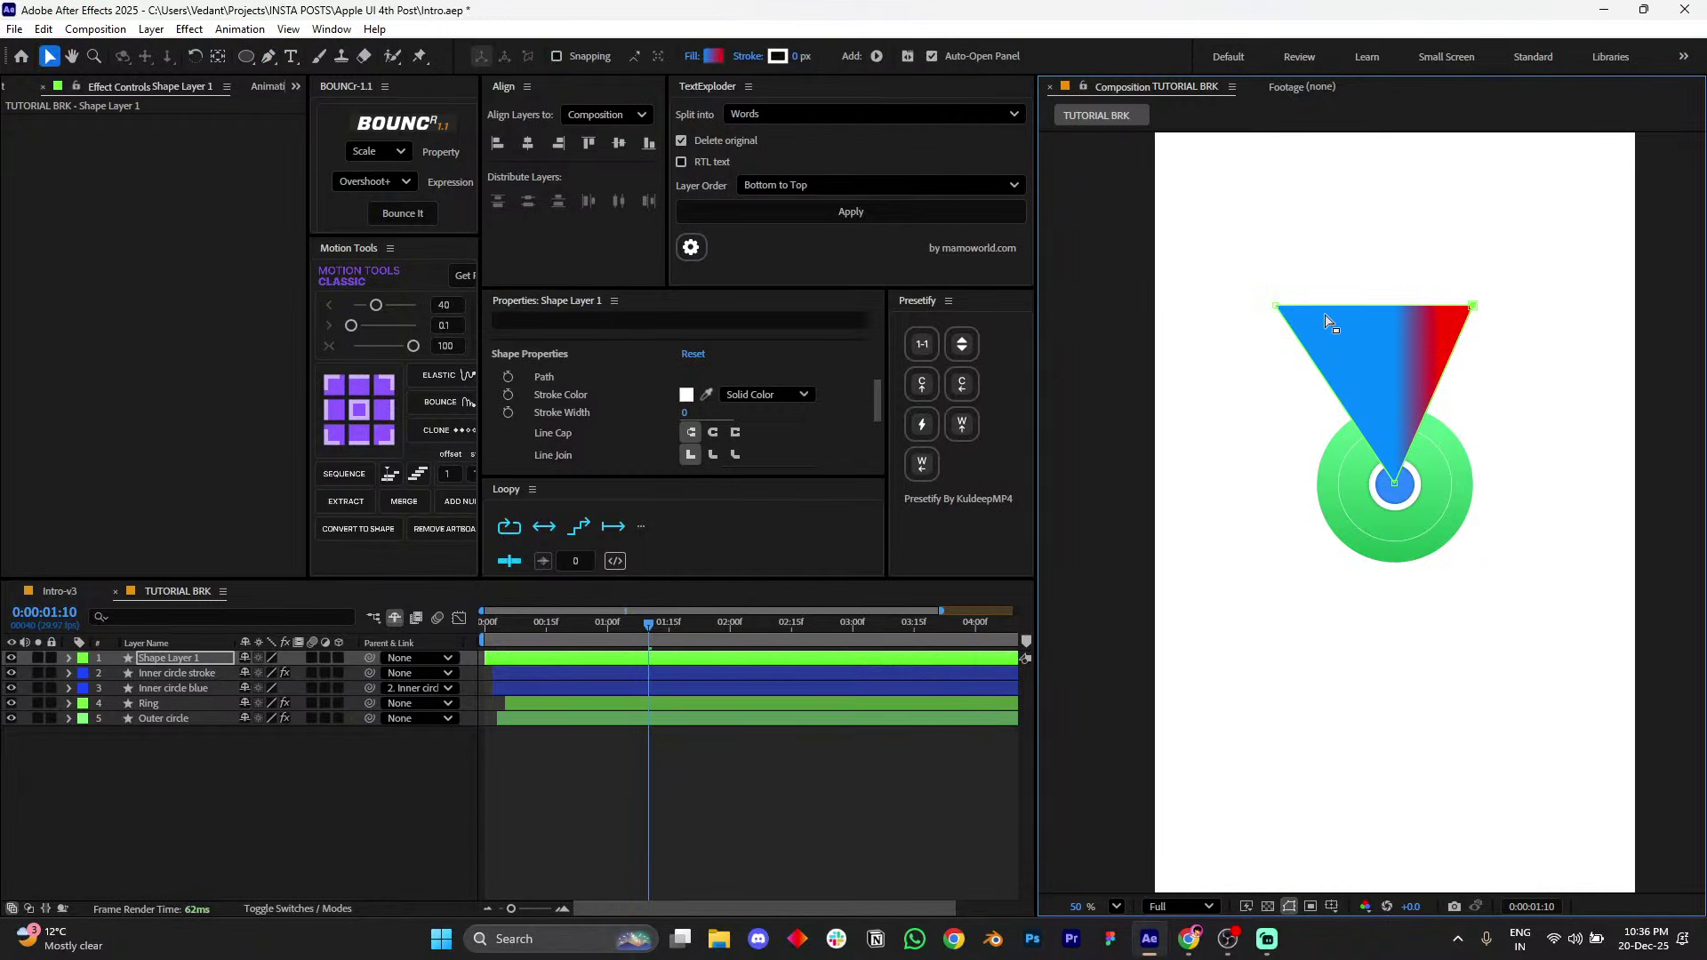
{"action": "left_click_drag", "start_coordinate": [1473, 308], "coordinate": [1482, 312]}
{"action": "scroll", "coordinate": [1360, 335], "scroll_direction": "down", "scroll_amount": 1}
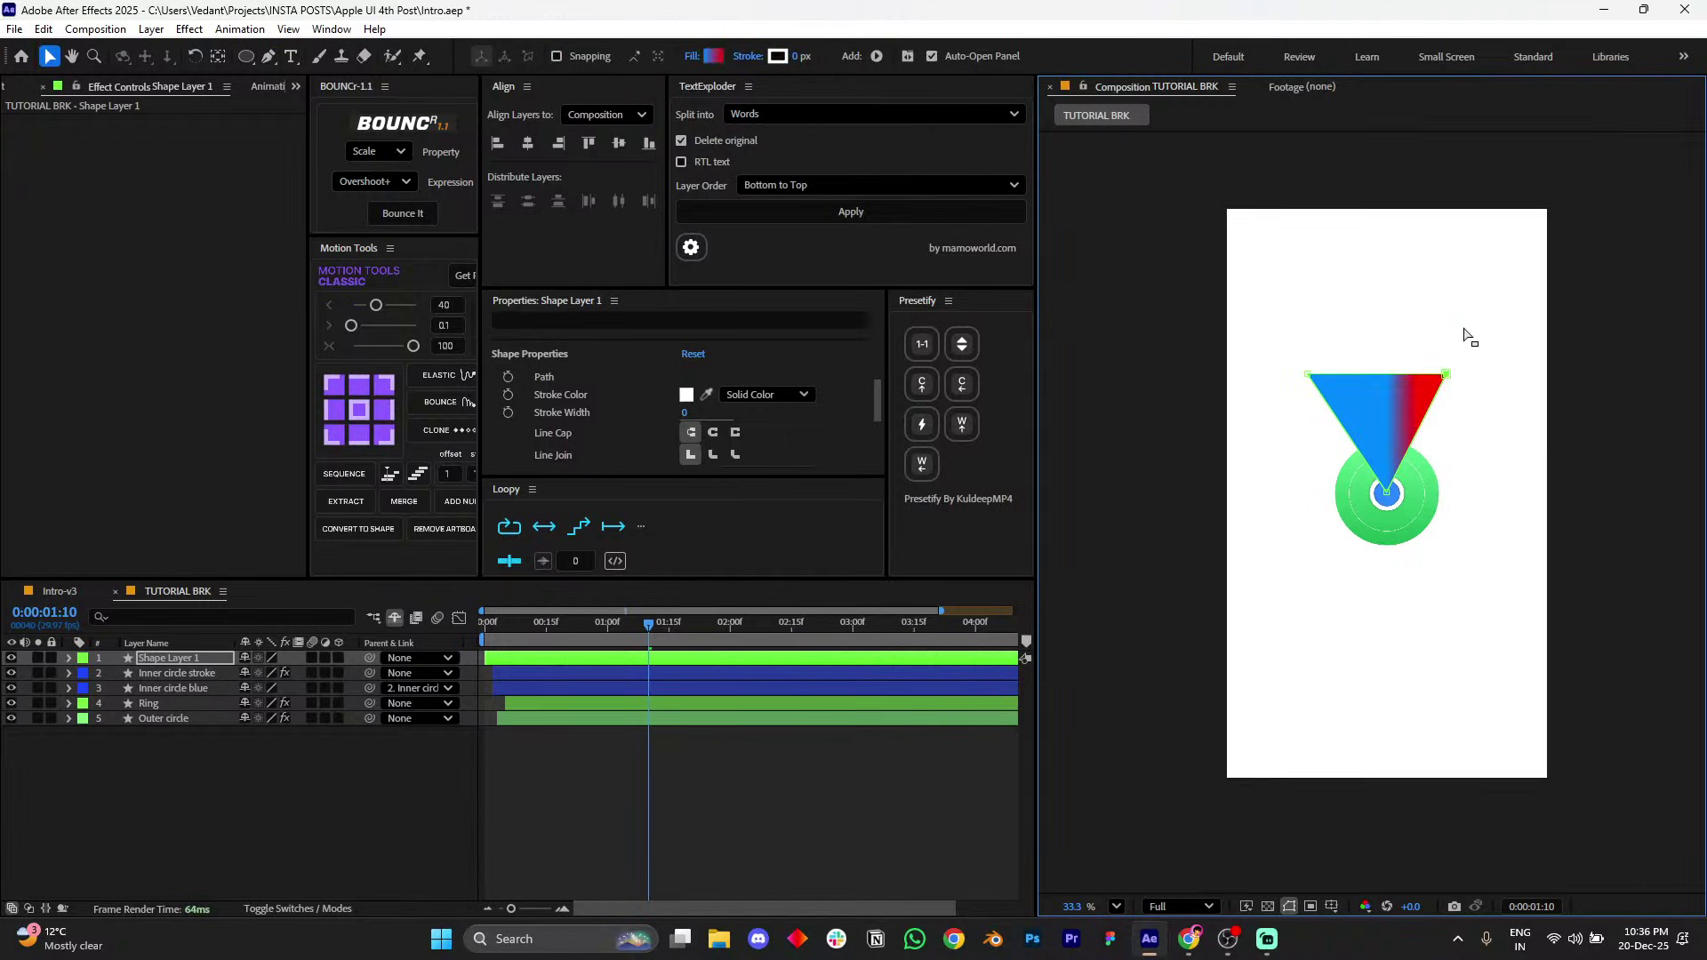
{"action": "left_click_drag", "start_coordinate": [1259, 319], "coordinate": [1468, 319]}
{"action": "left_click", "coordinate": [897, 778]}
- Reorient the triangle's gradient vertically, with blue starting at the circle's centre and red ending just above the top edge
{"action": "left_click", "coordinate": [1429, 418]}
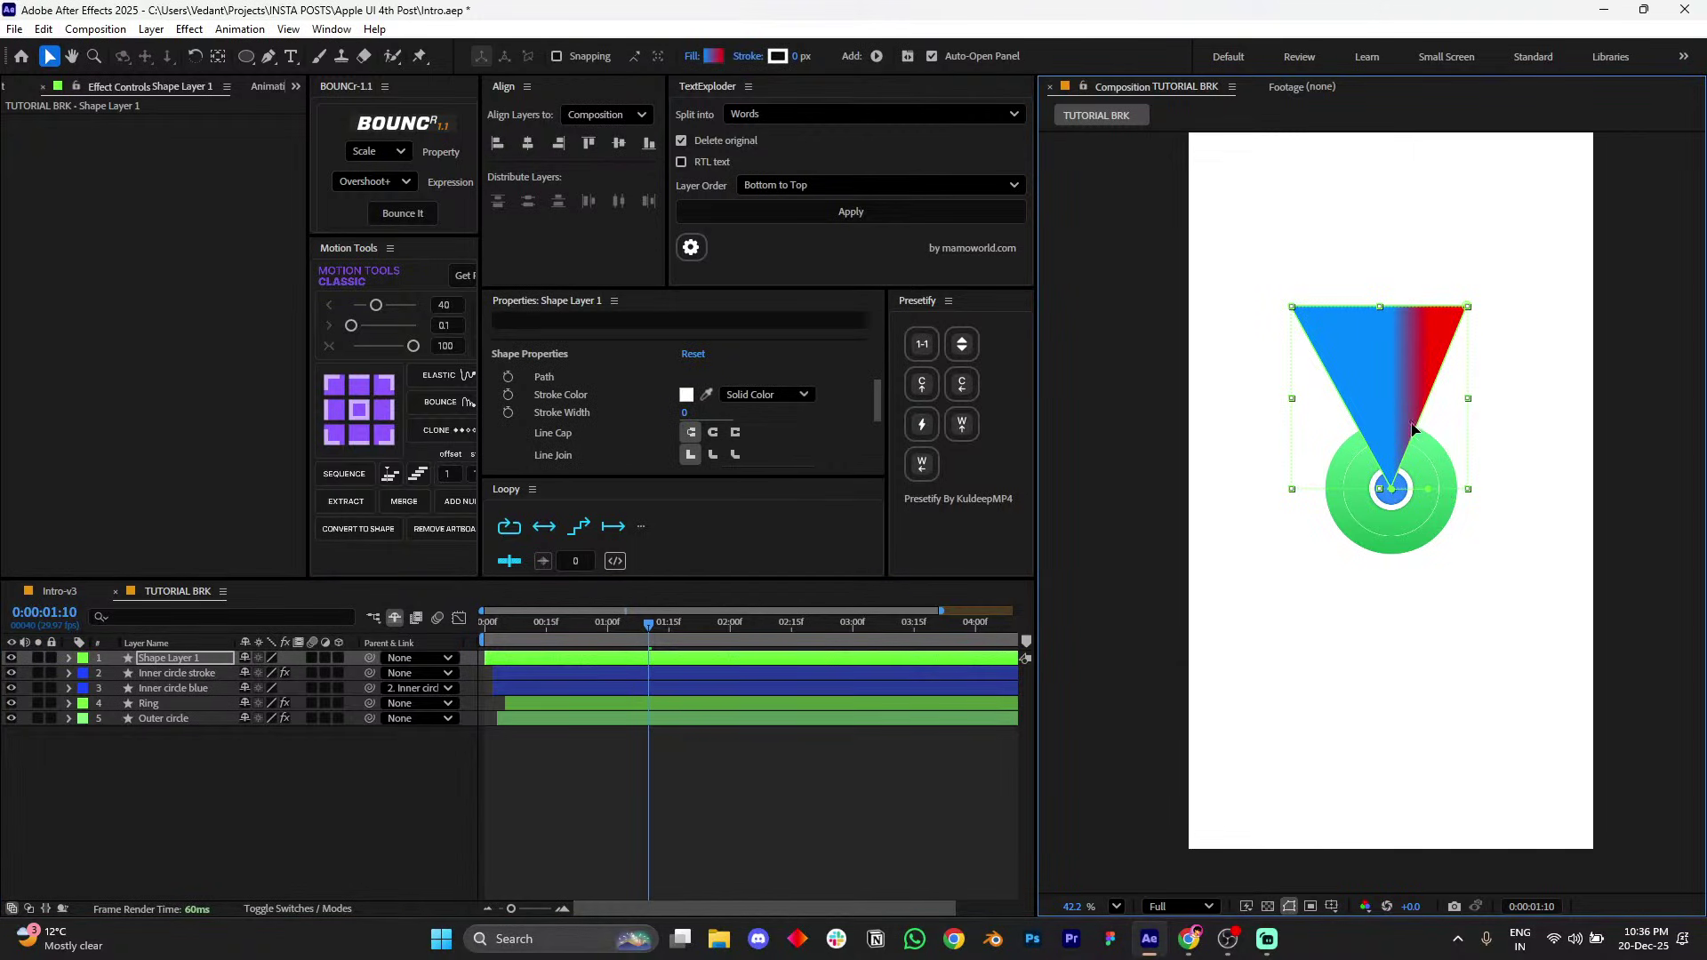
{"action": "left_click_drag", "start_coordinate": [1413, 428], "coordinate": [1383, 313]}
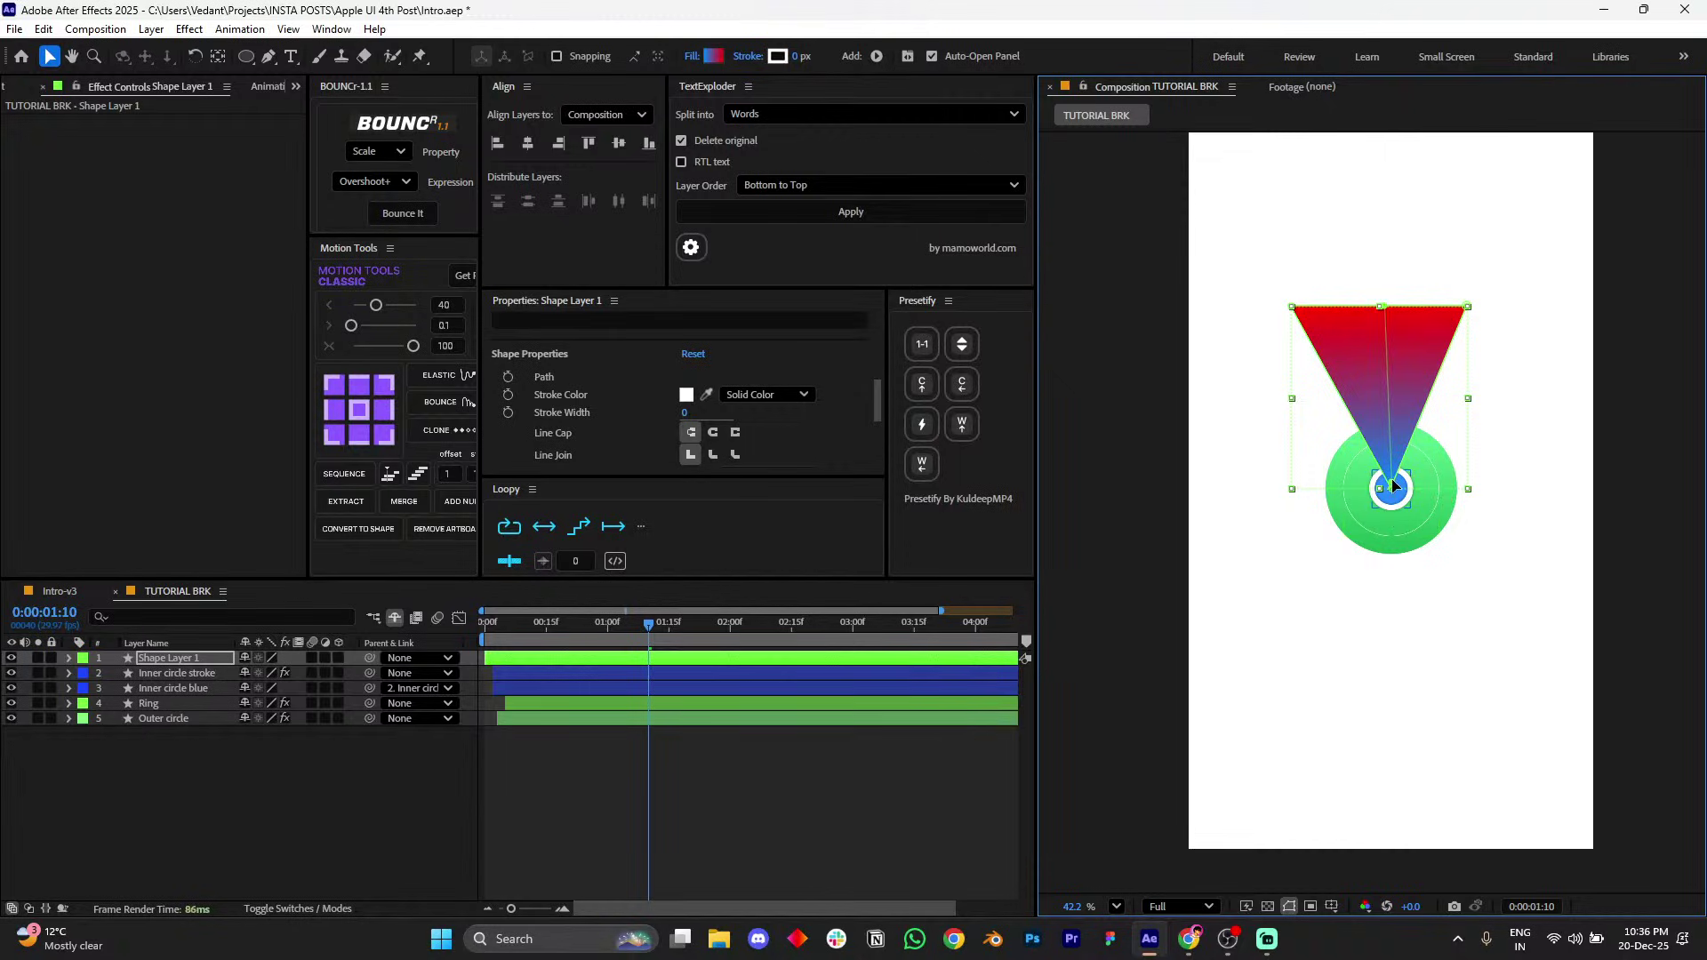
{"action": "left_click_drag", "start_coordinate": [1392, 489], "coordinate": [1389, 489]}
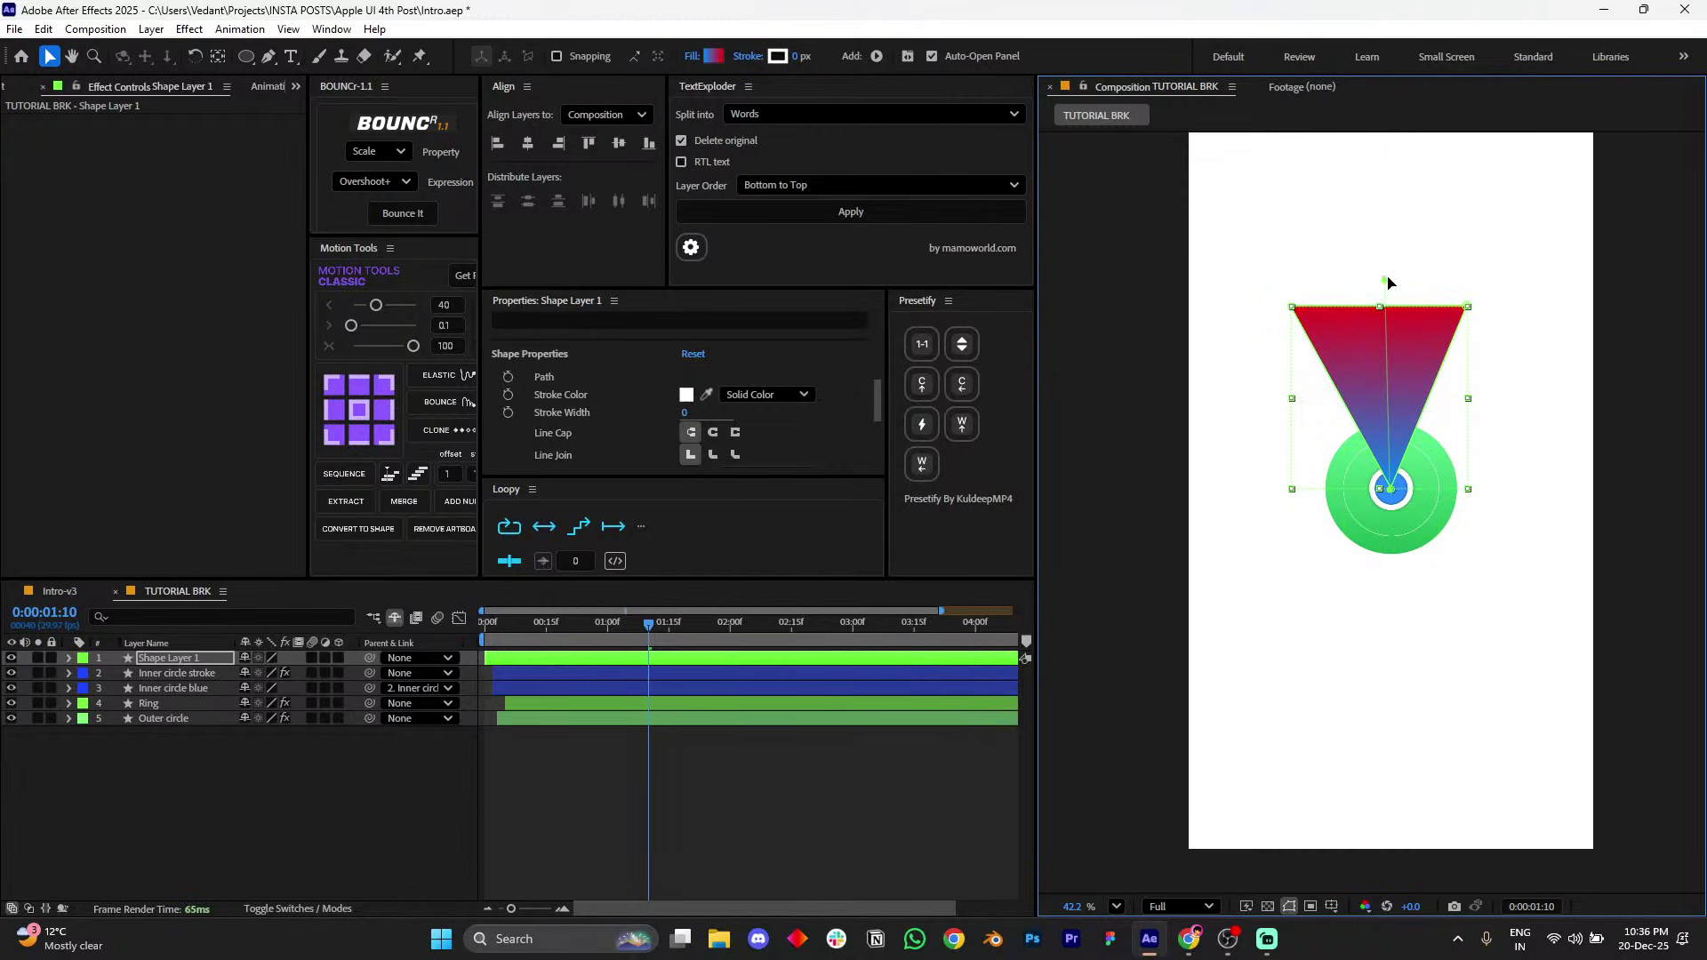
{"action": "left_click", "coordinate": [898, 826]}
{"action": "scroll", "coordinate": [1390, 464], "scroll_direction": "up", "scroll_amount": 3}
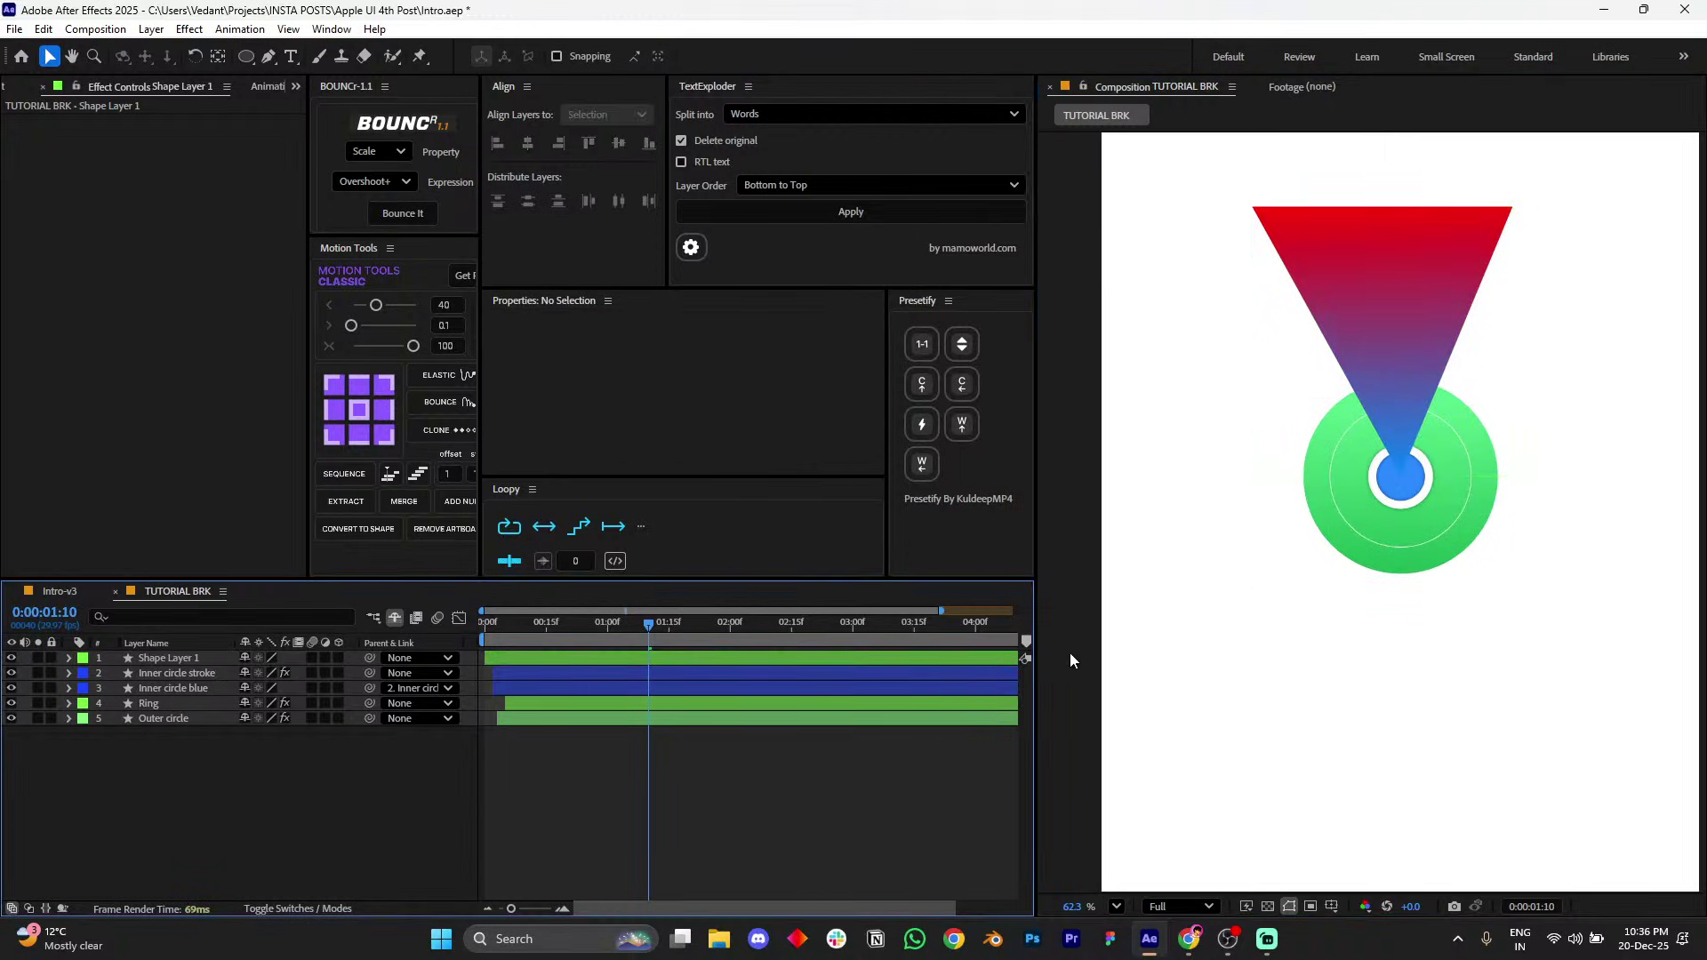
- Move the triangle's Shape Layer 1 below the Inner circle blue layer in the layer stack
{"action": "left_click", "coordinate": [184, 660]}
{"action": "key", "text": "ctrl+bracketleft"}
{"action": "key", "text": "ctrl+bracketleft"}
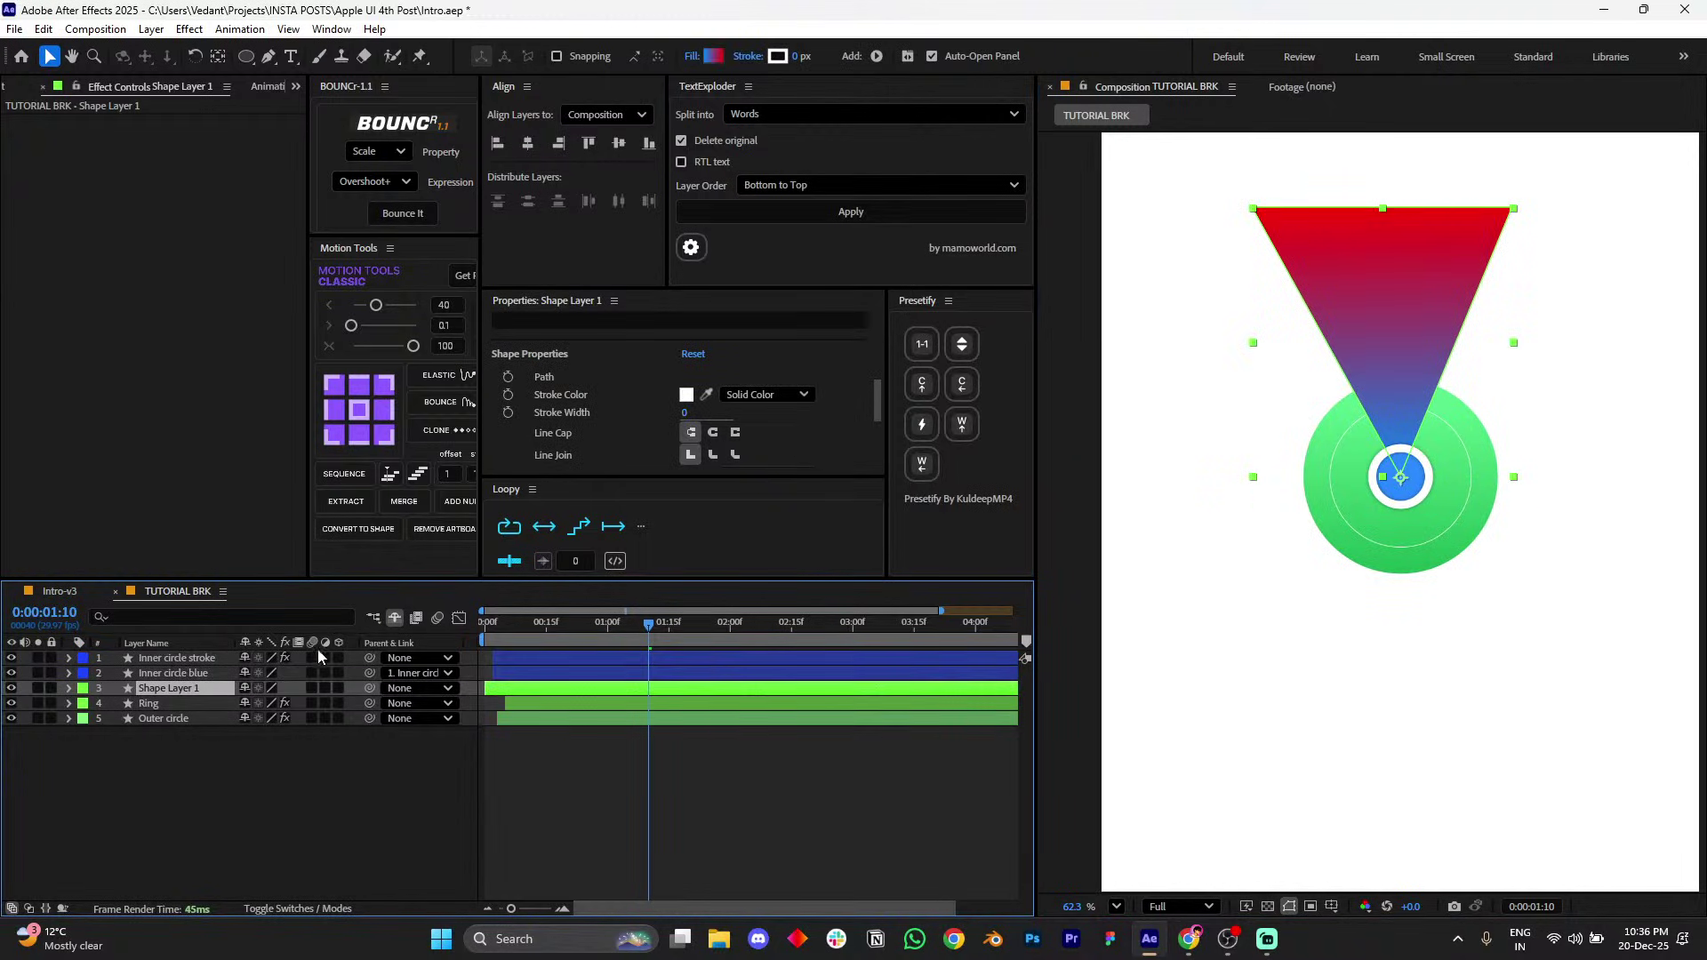
{"action": "left_click", "coordinate": [765, 792]}
{"action": "scroll", "coordinate": [1511, 333], "scroll_direction": "down", "scroll_amount": 3}
{"action": "scroll", "coordinate": [1467, 453], "scroll_direction": "up", "scroll_amount": 3}
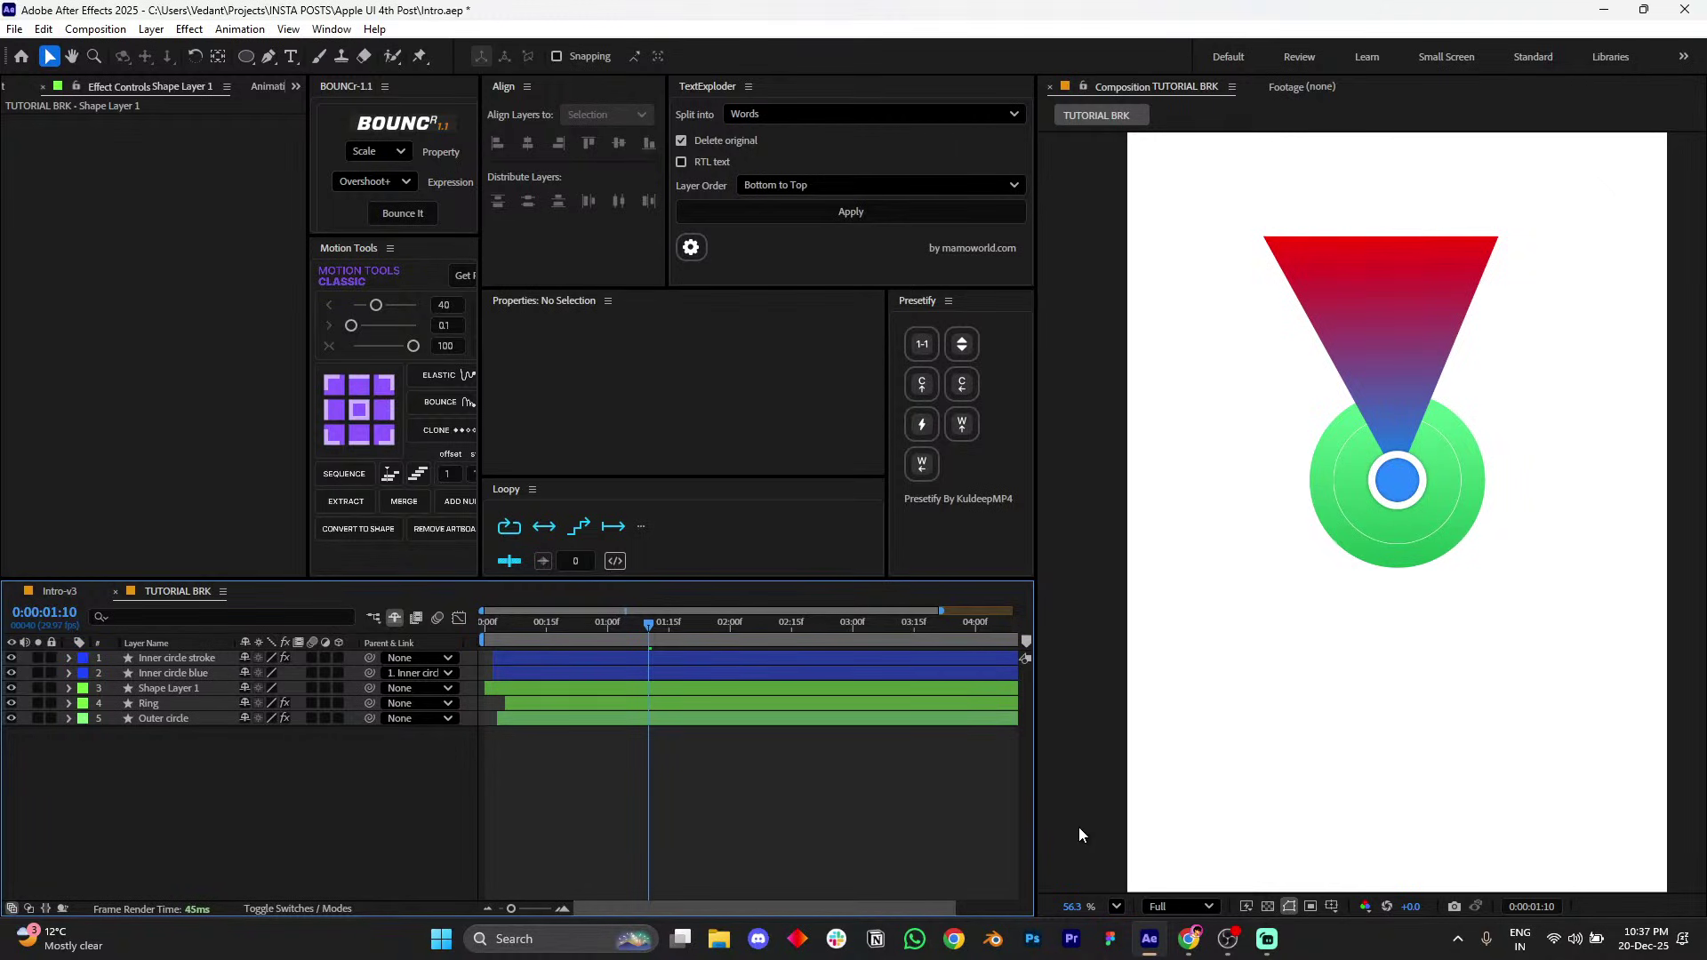
- Examine the faded wave beam in the Intro-v3 composition for reference, and return to TUTORIAL BRK
{"action": "left_click", "coordinate": [1394, 359]}
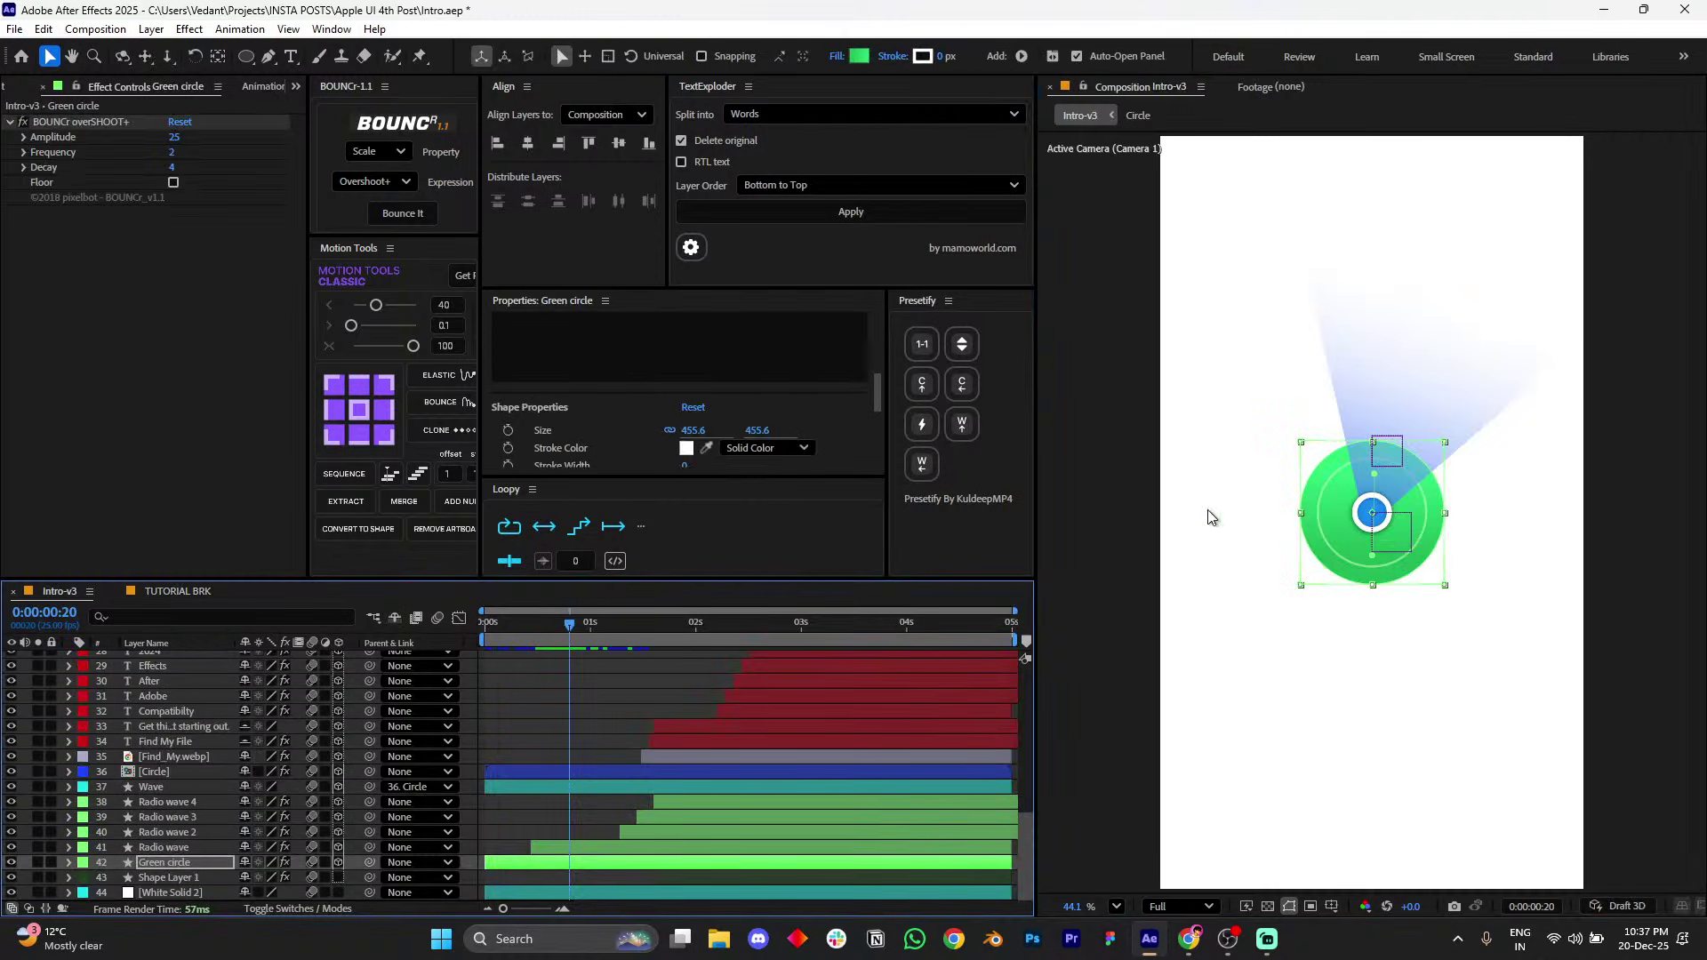
{"action": "left_click", "coordinate": [836, 662]}
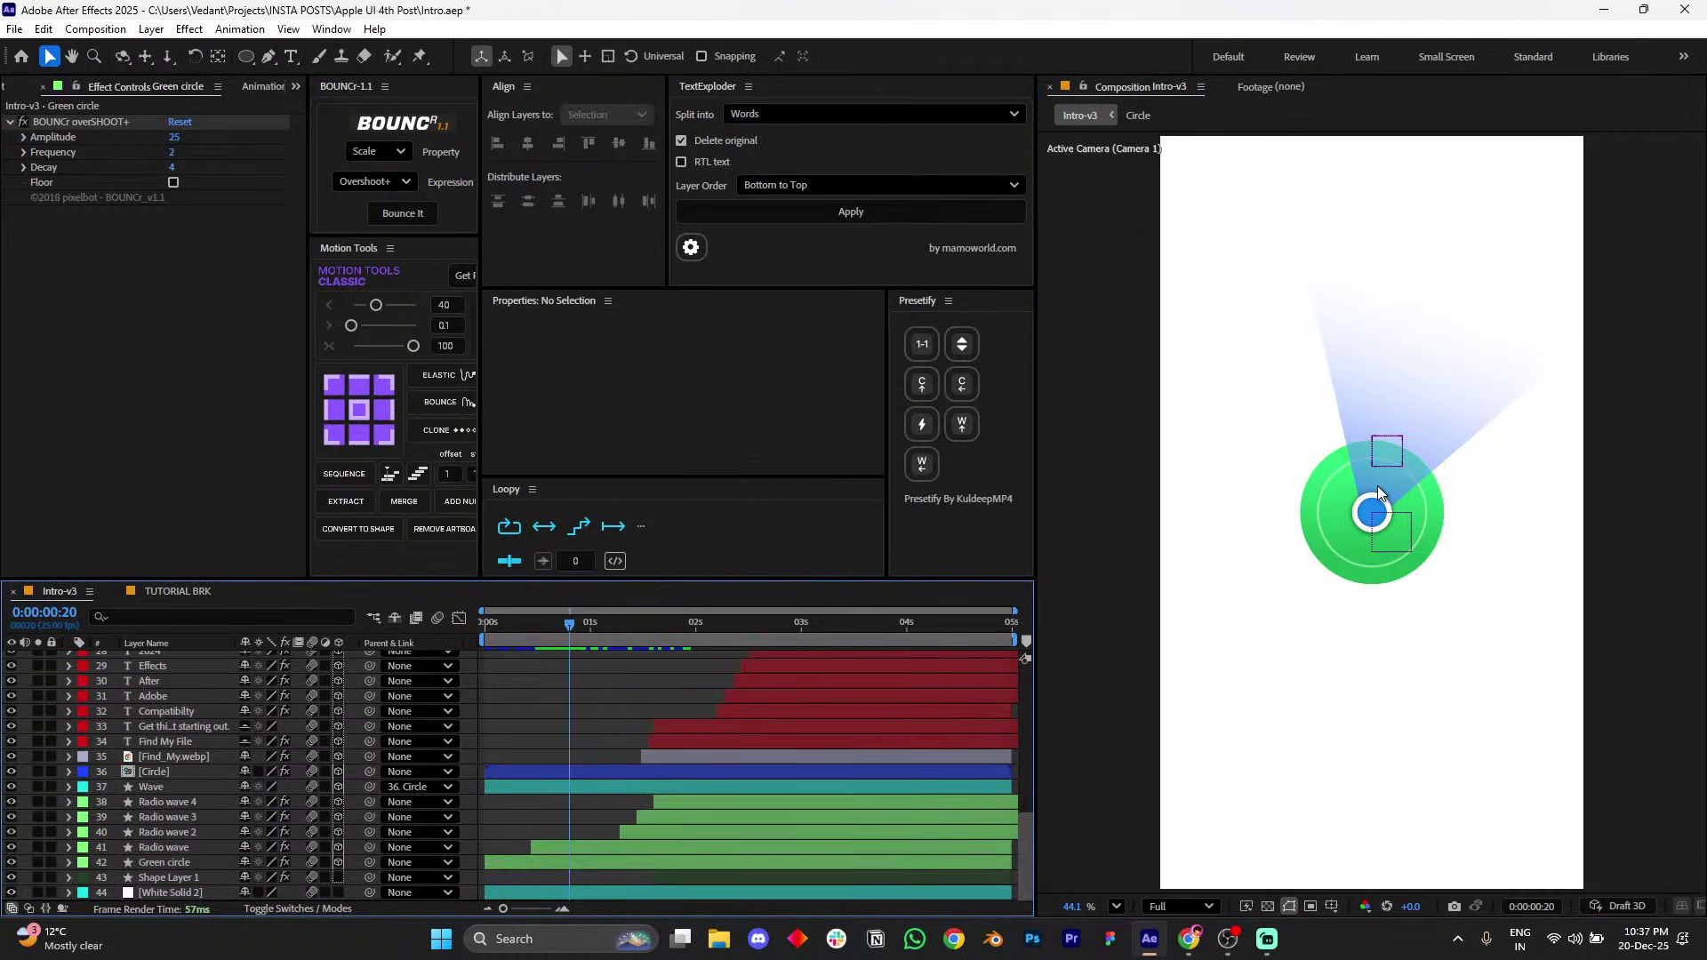
{"action": "scroll", "coordinate": [1417, 461], "scroll_direction": "up", "scroll_amount": 3}
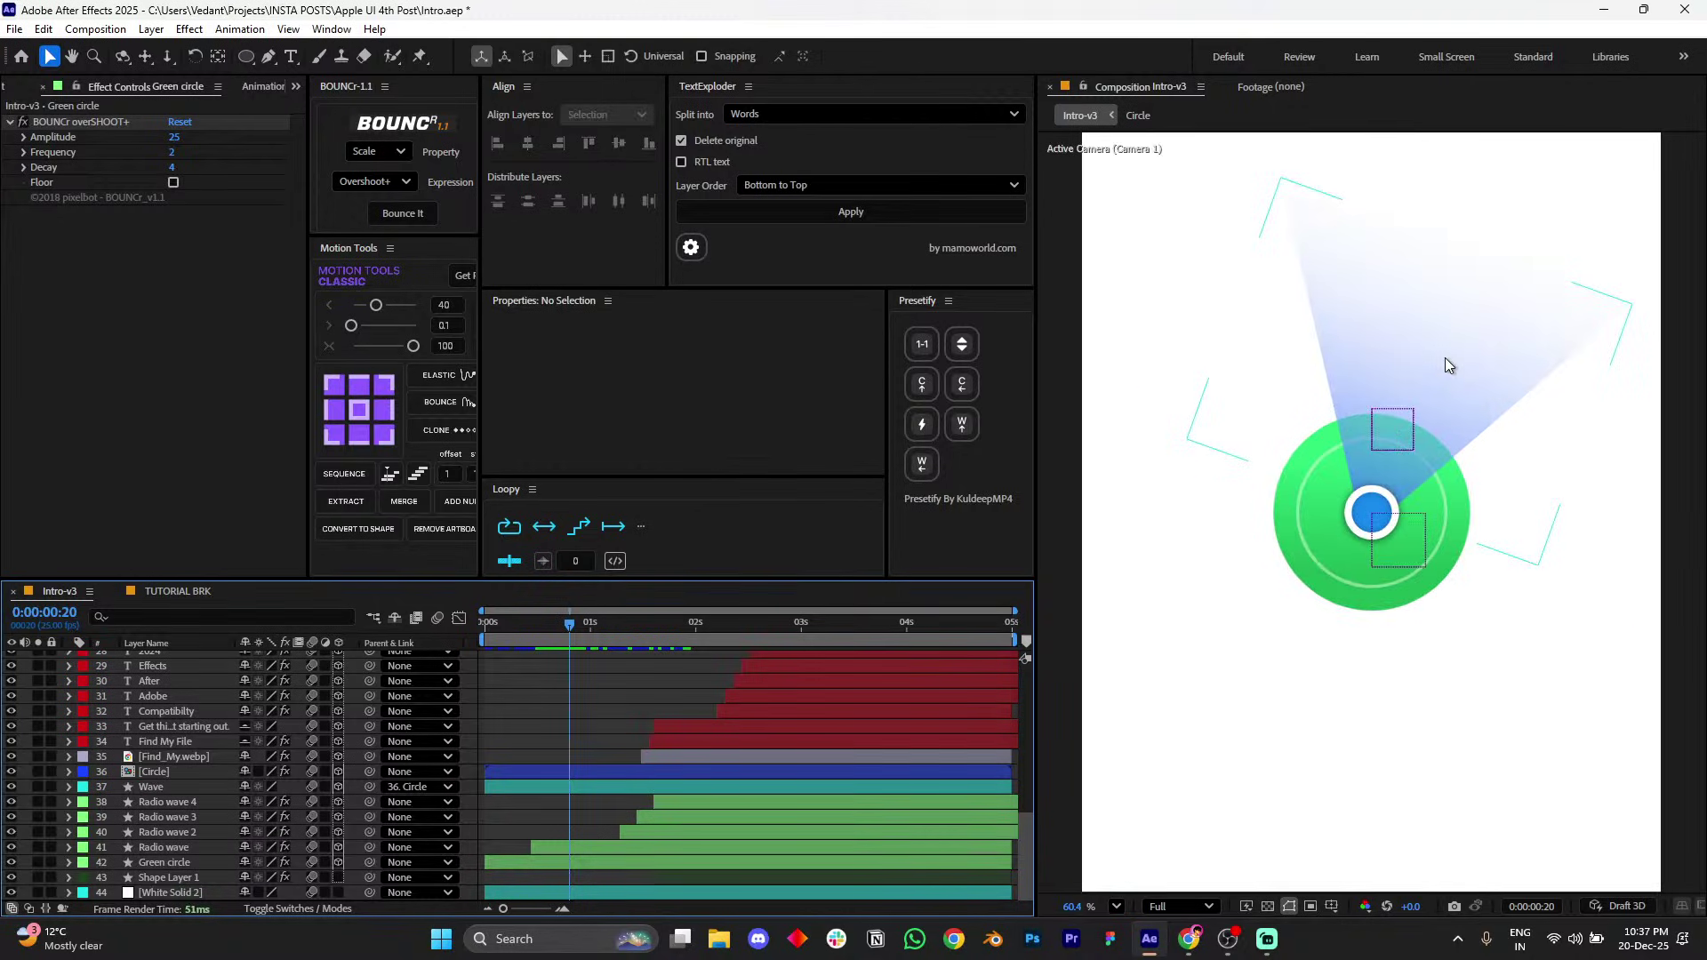
{"action": "left_click_drag", "start_coordinate": [1444, 357], "coordinate": [1265, 520]}
{"action": "scroll", "coordinate": [1197, 571], "scroll_direction": "up", "scroll_amount": 1}
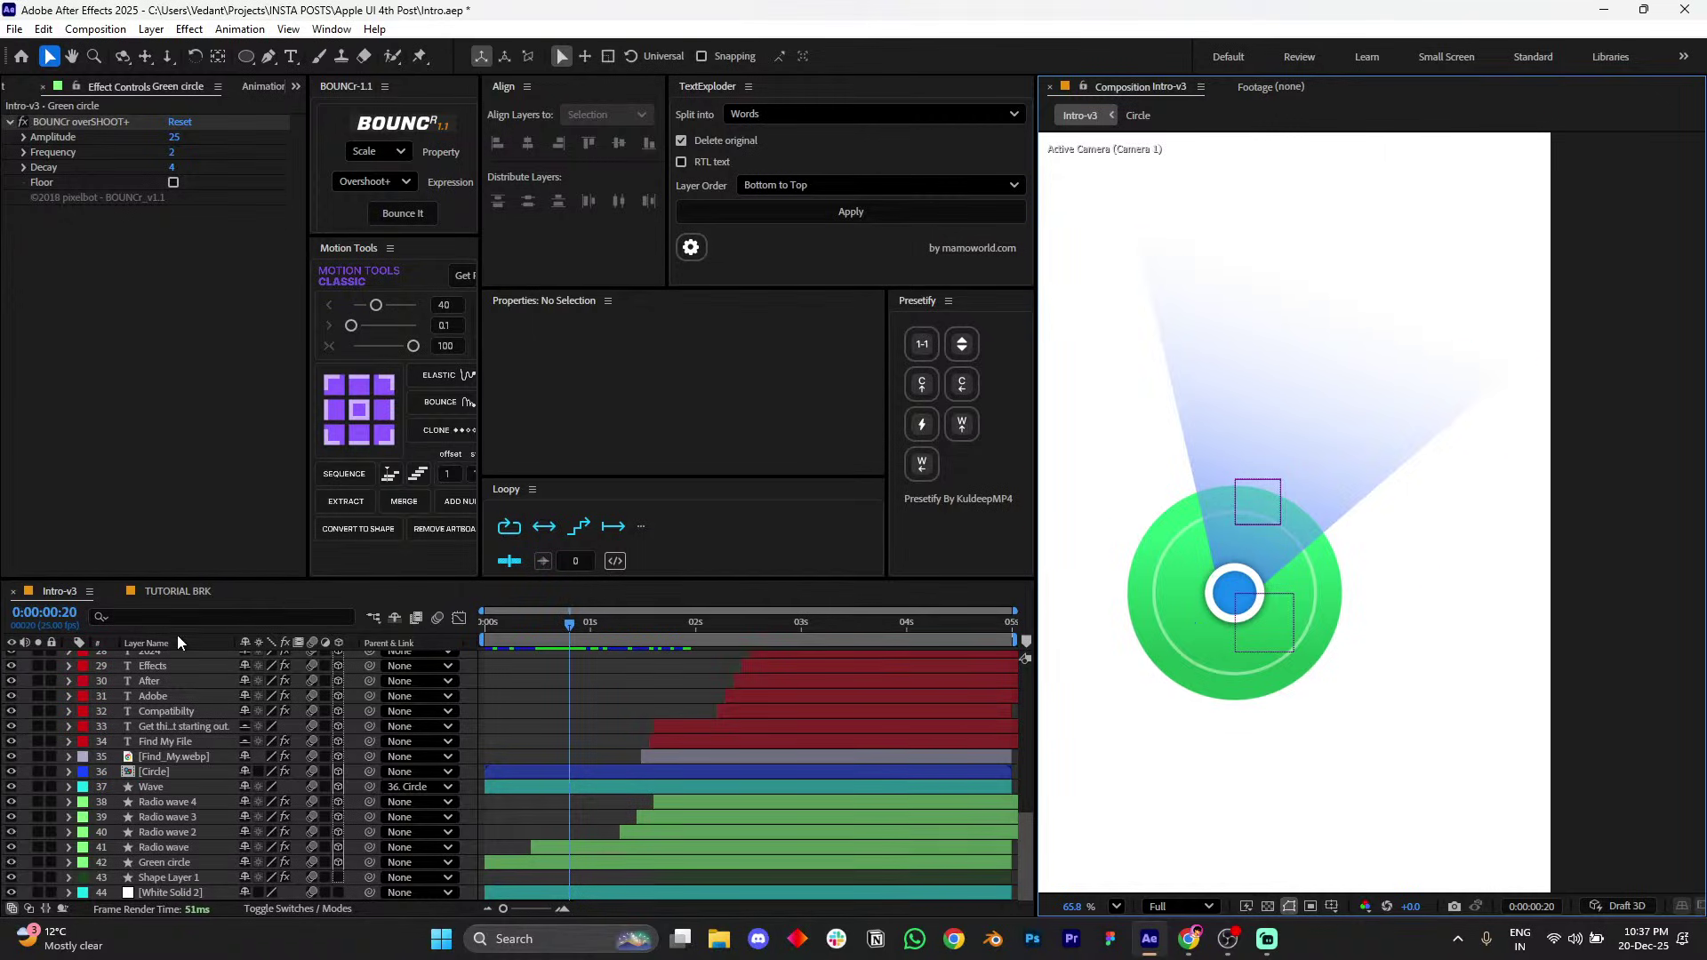
{"action": "left_click", "coordinate": [187, 592]}
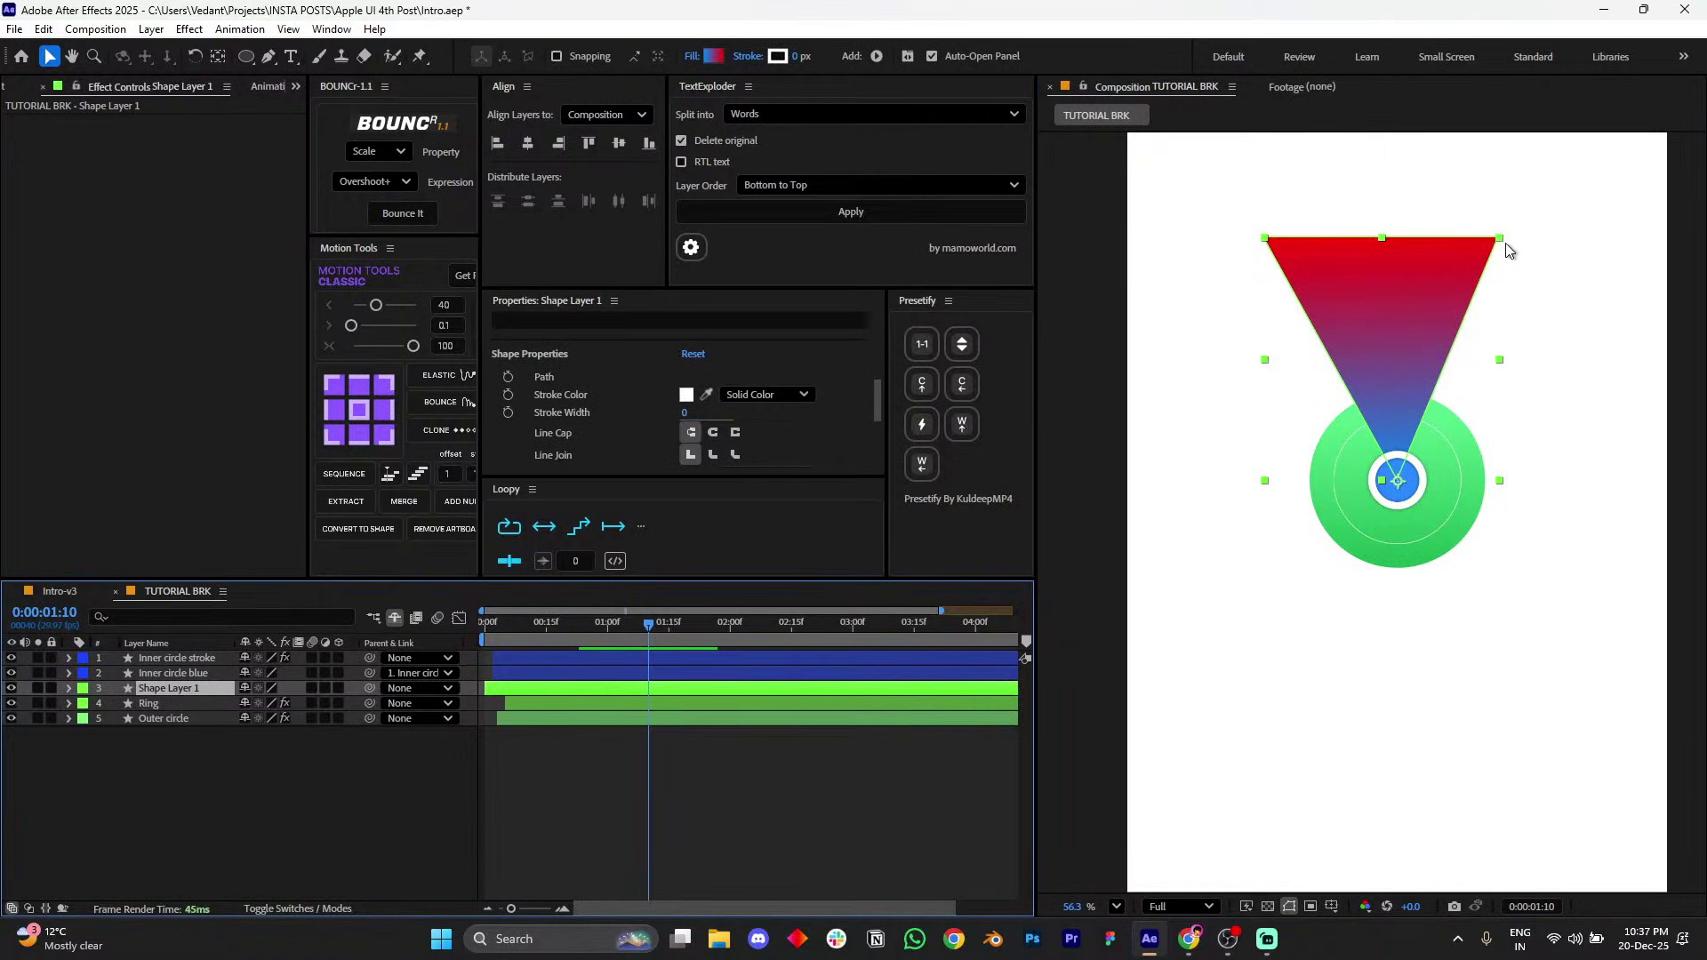
- Move the triangle's upper right corner point slightly outward to even out the beam, and reselect the triangle
{"action": "left_click", "coordinate": [268, 56]}
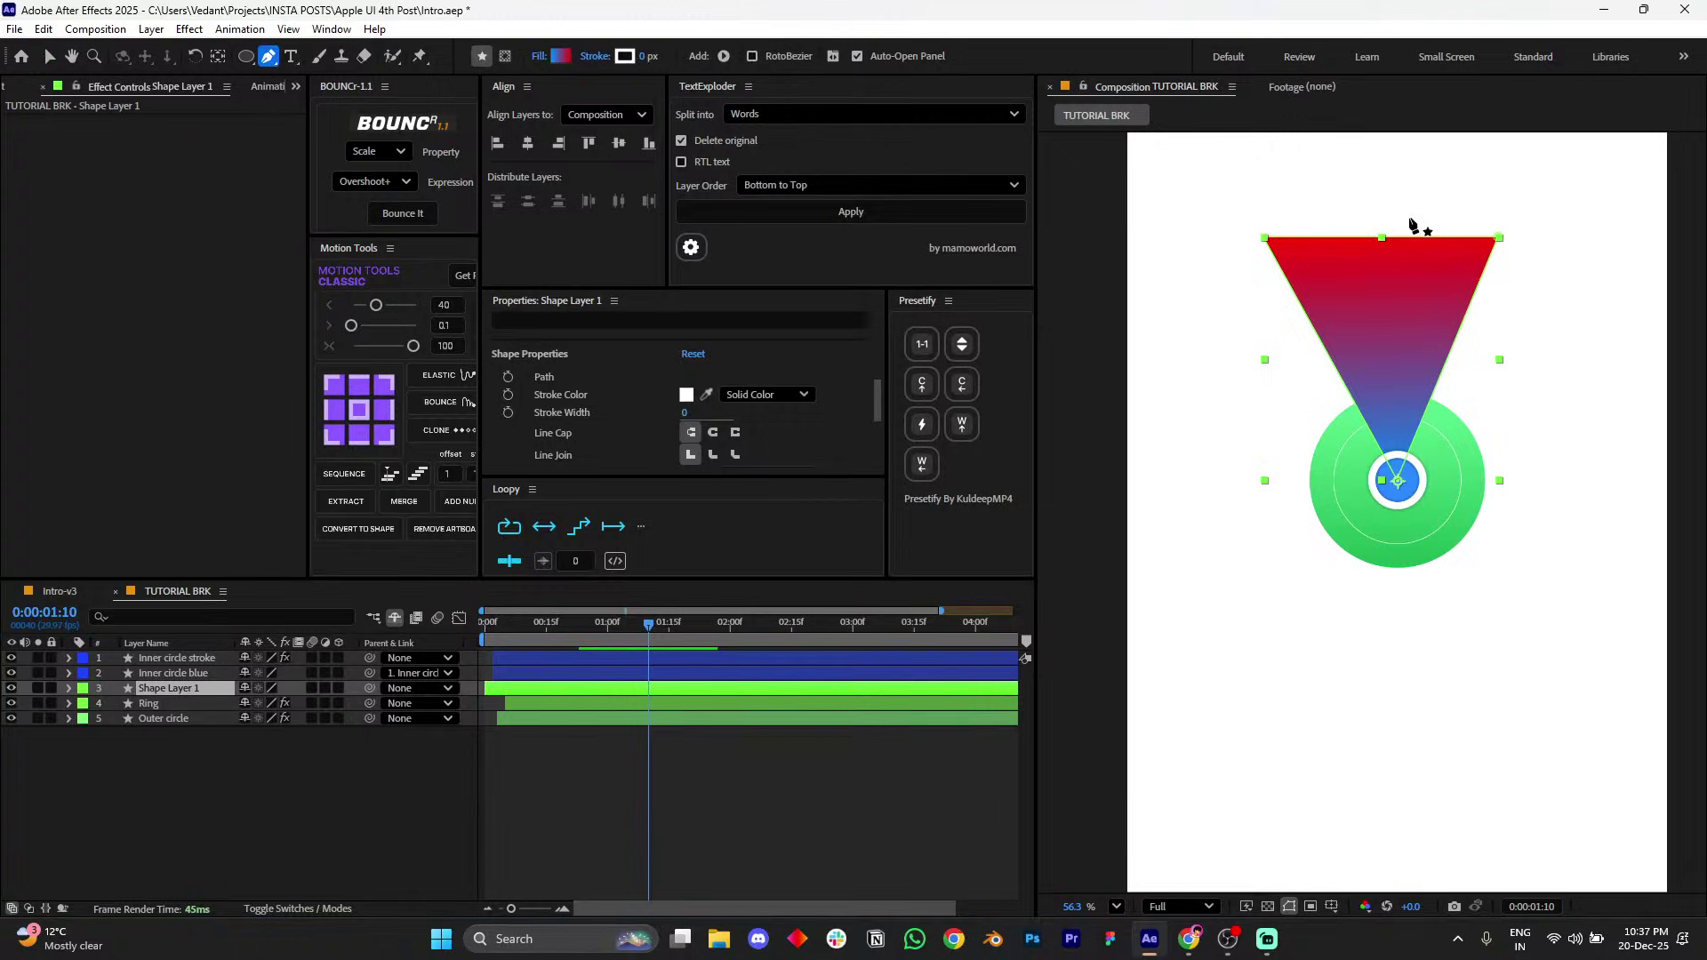
{"action": "left_click", "coordinate": [1500, 239]}
{"action": "key", "text": "v"}
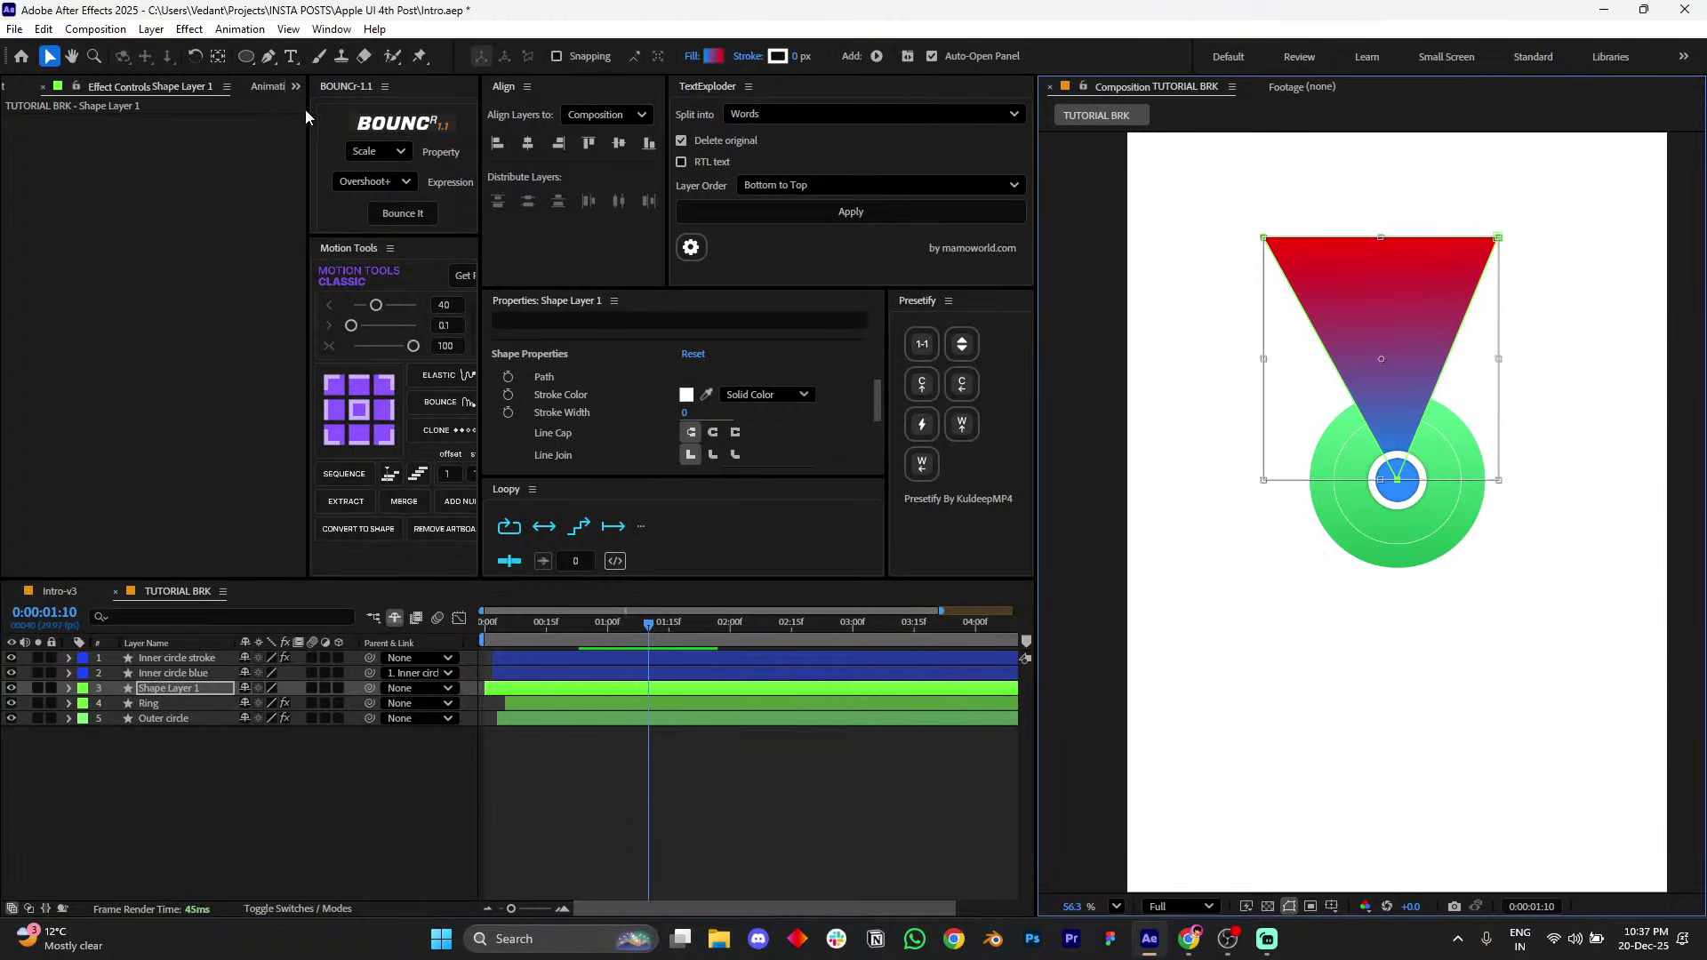
{"action": "left_click", "coordinate": [268, 56]}
{"action": "key", "text": "F2"}
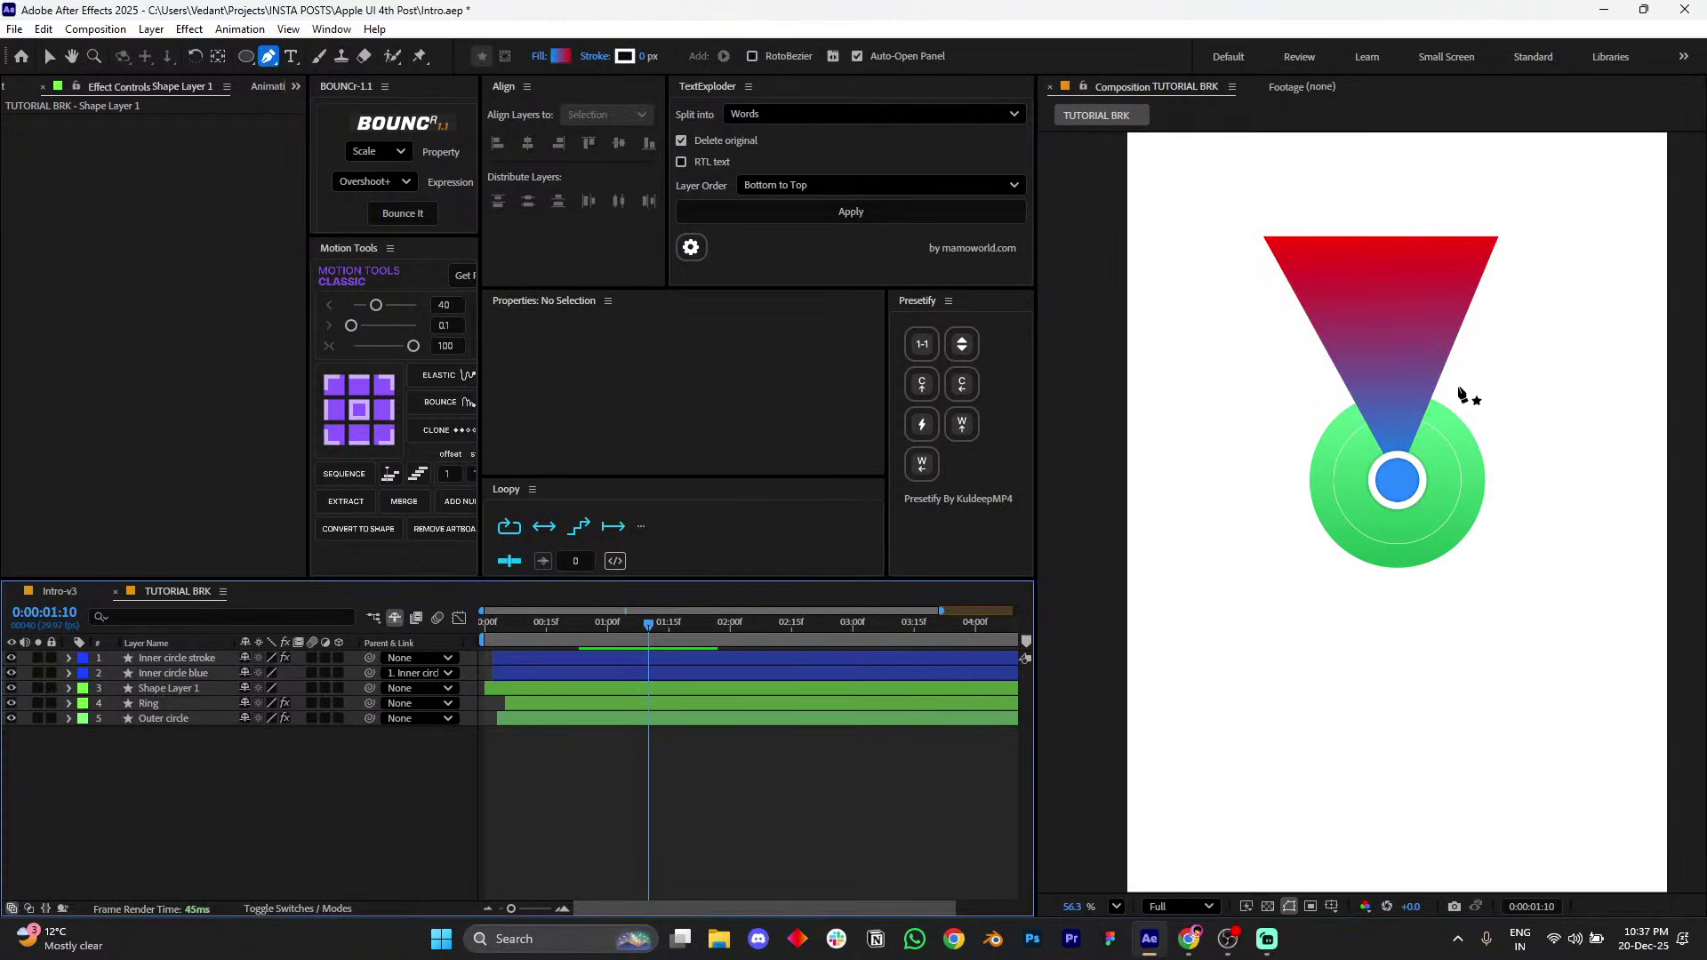
{"action": "key", "text": "v"}
{"action": "left_click", "coordinate": [178, 688]}
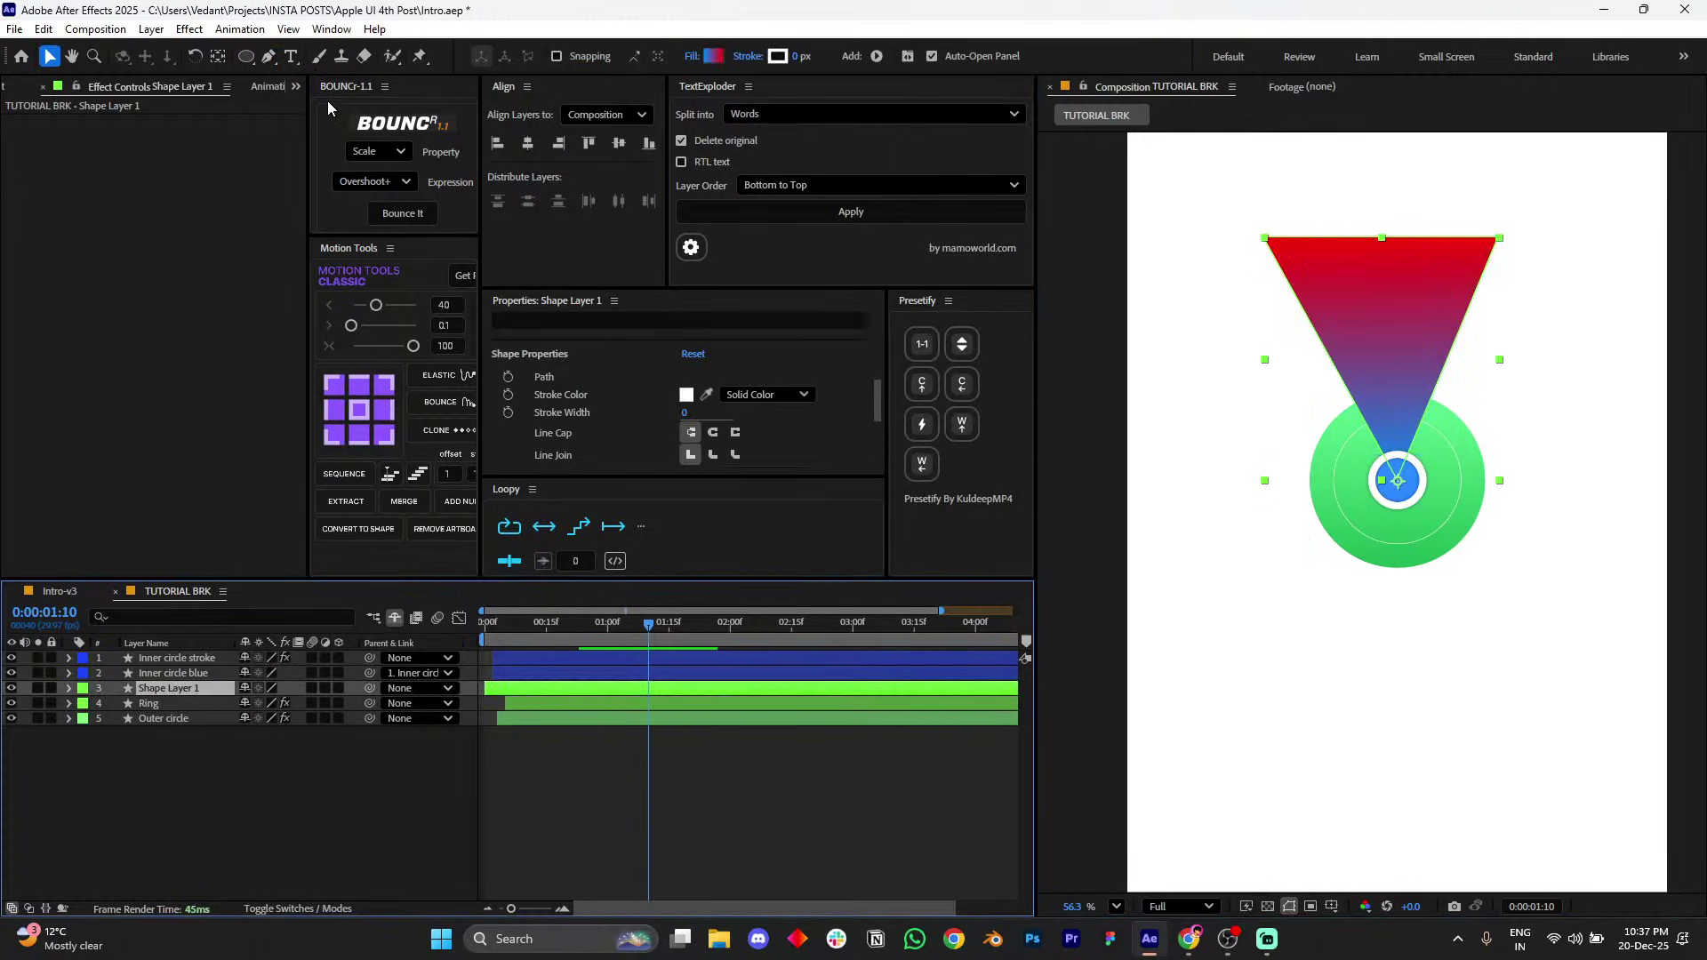
{"action": "key", "text": "g"}
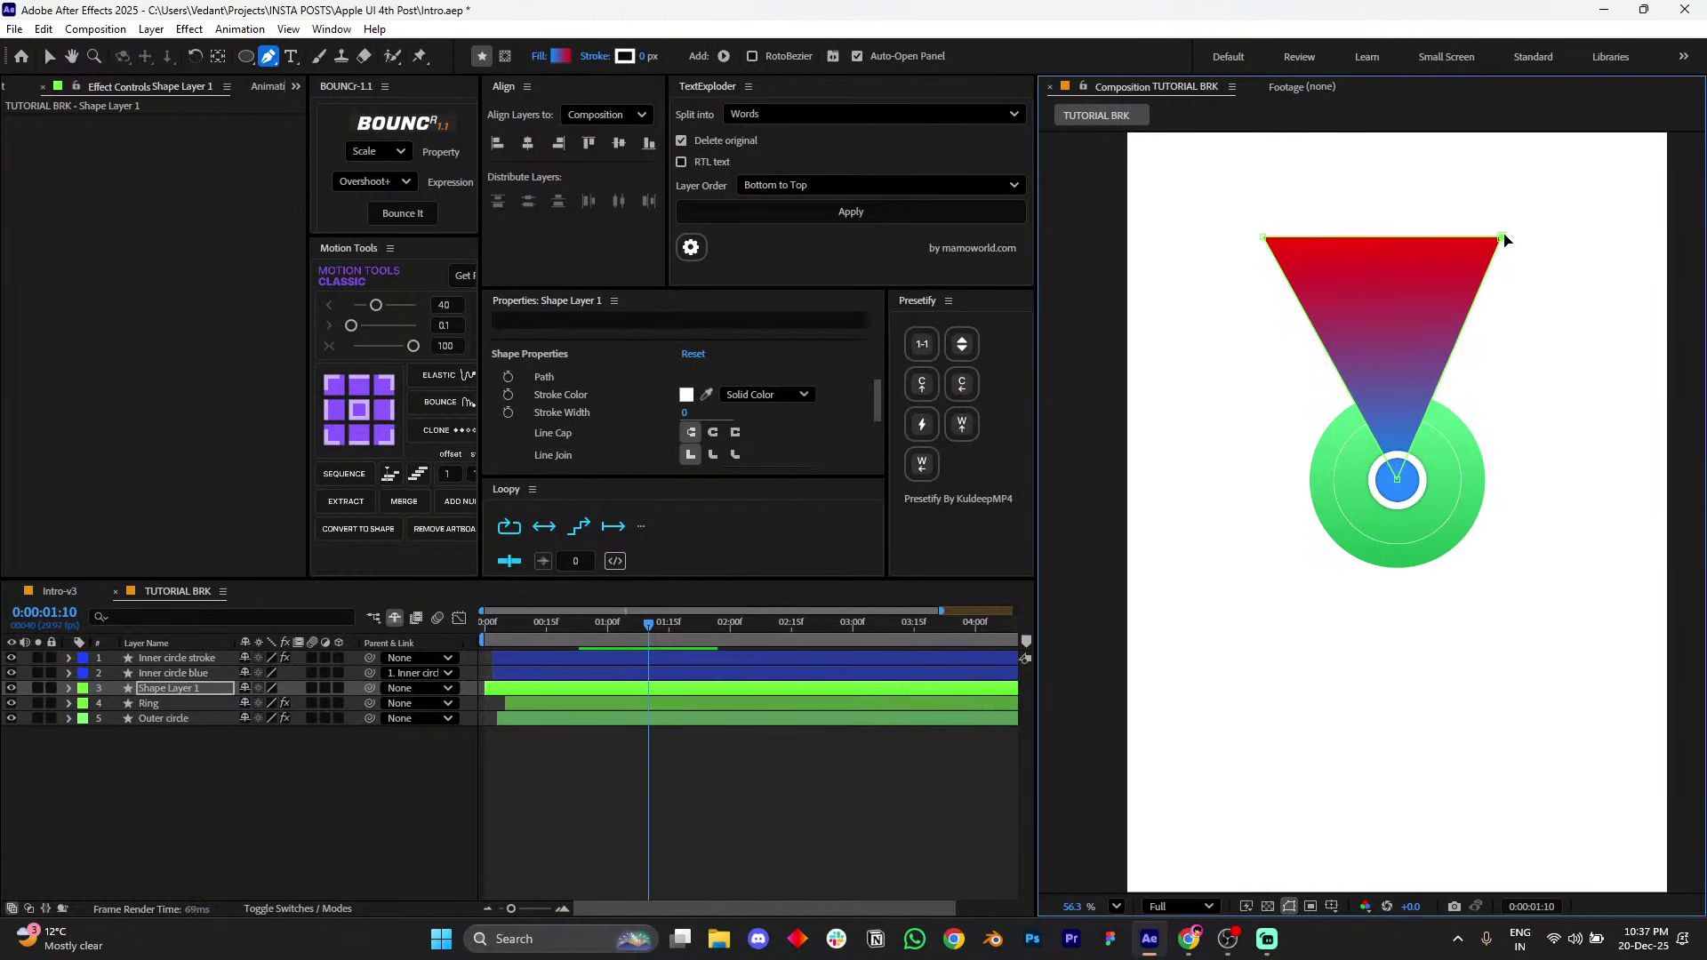
{"action": "left_click_drag", "start_coordinate": [1504, 238], "coordinate": [1511, 238]}
{"action": "left_click", "coordinate": [868, 792]}
{"action": "key", "text": "v"}
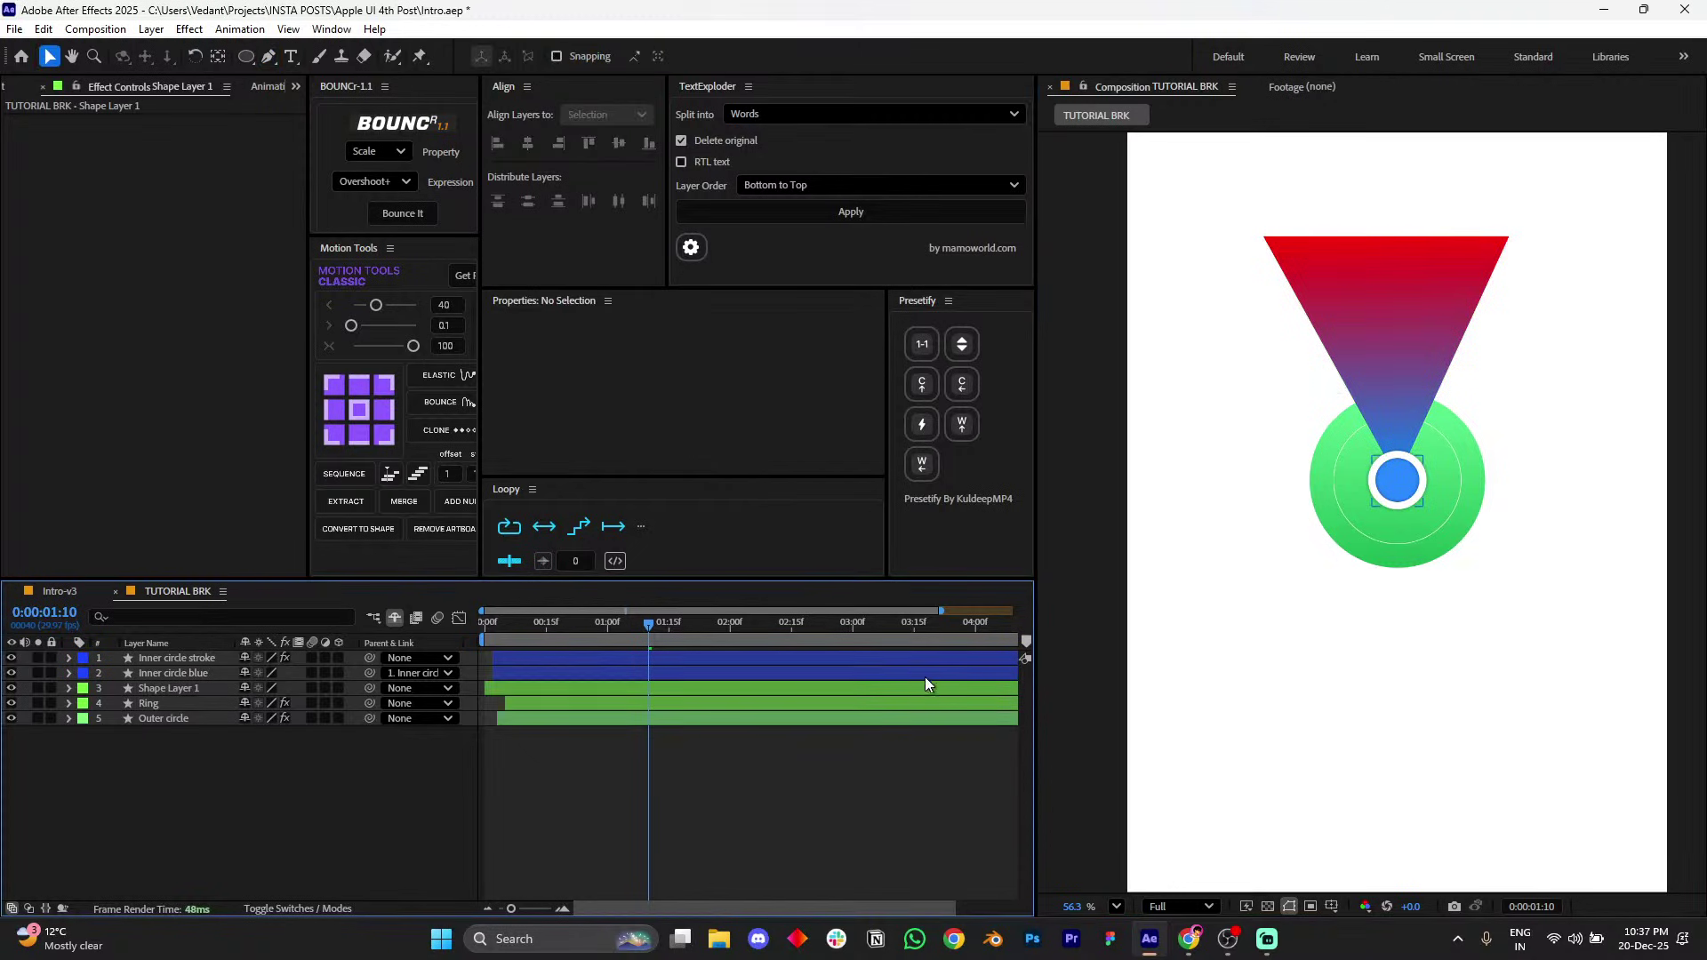
{"action": "left_click", "coordinate": [1374, 304]}
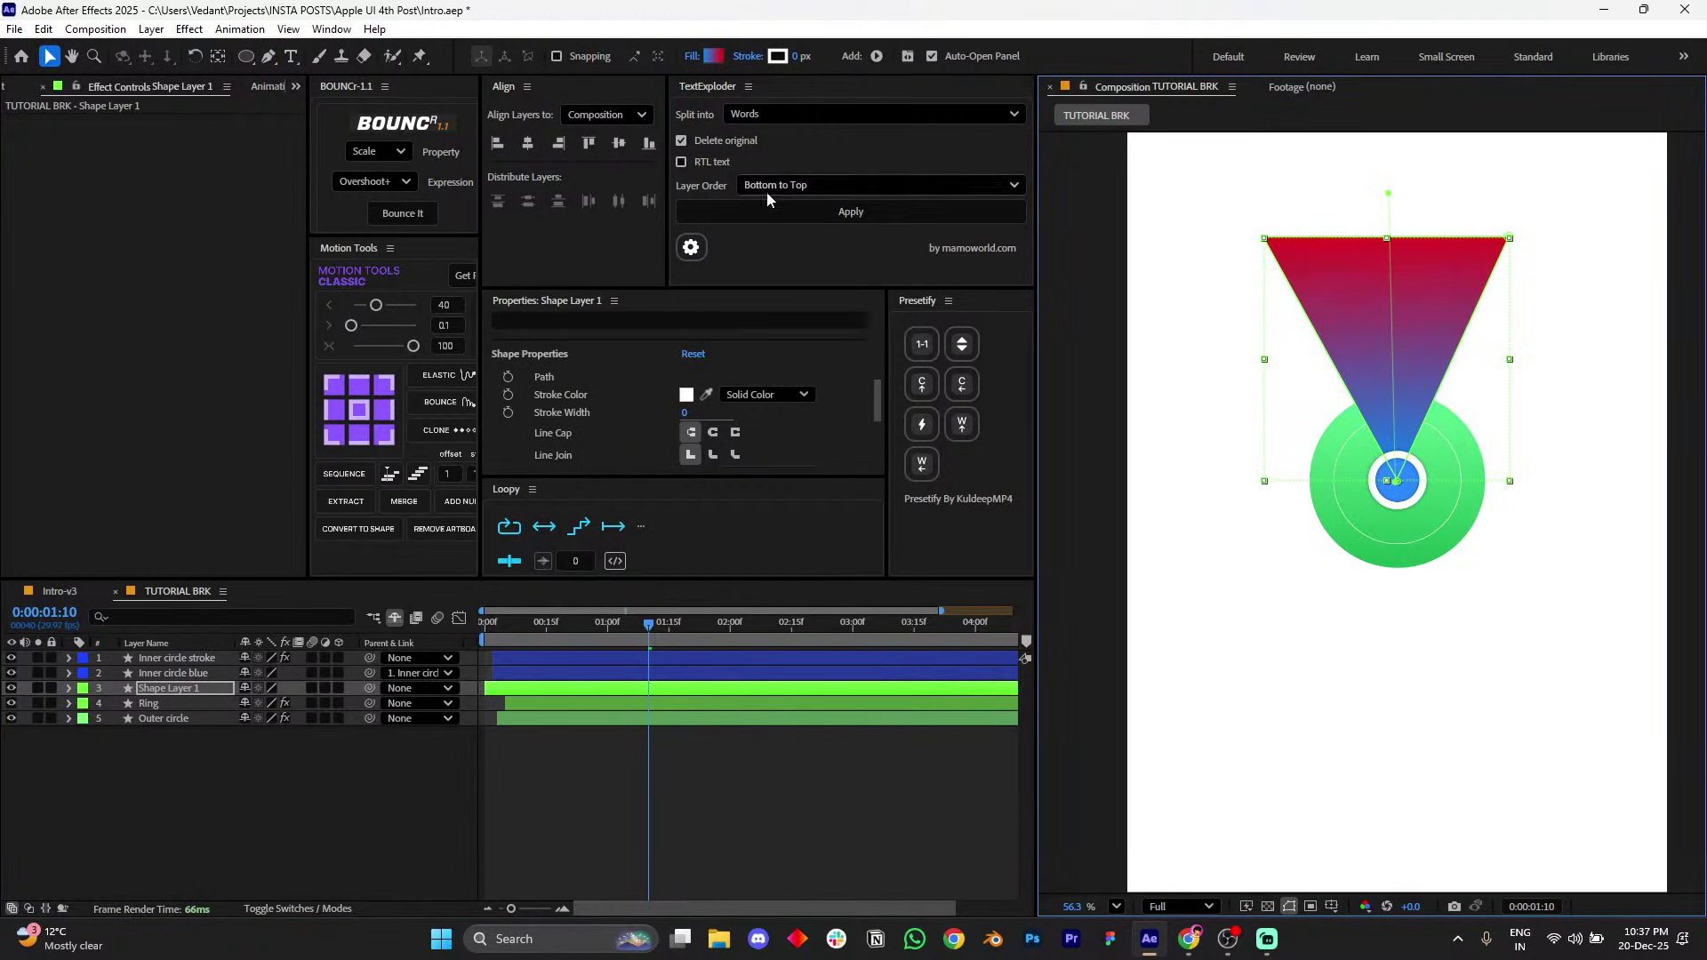
- Open the triangle's gradient fill for editing and set its starting colour stop to the blue sampled from the inner circle
{"action": "left_click", "coordinate": [712, 56]}
{"action": "left_click_drag", "start_coordinate": [819, 258], "coordinate": [533, 218]}
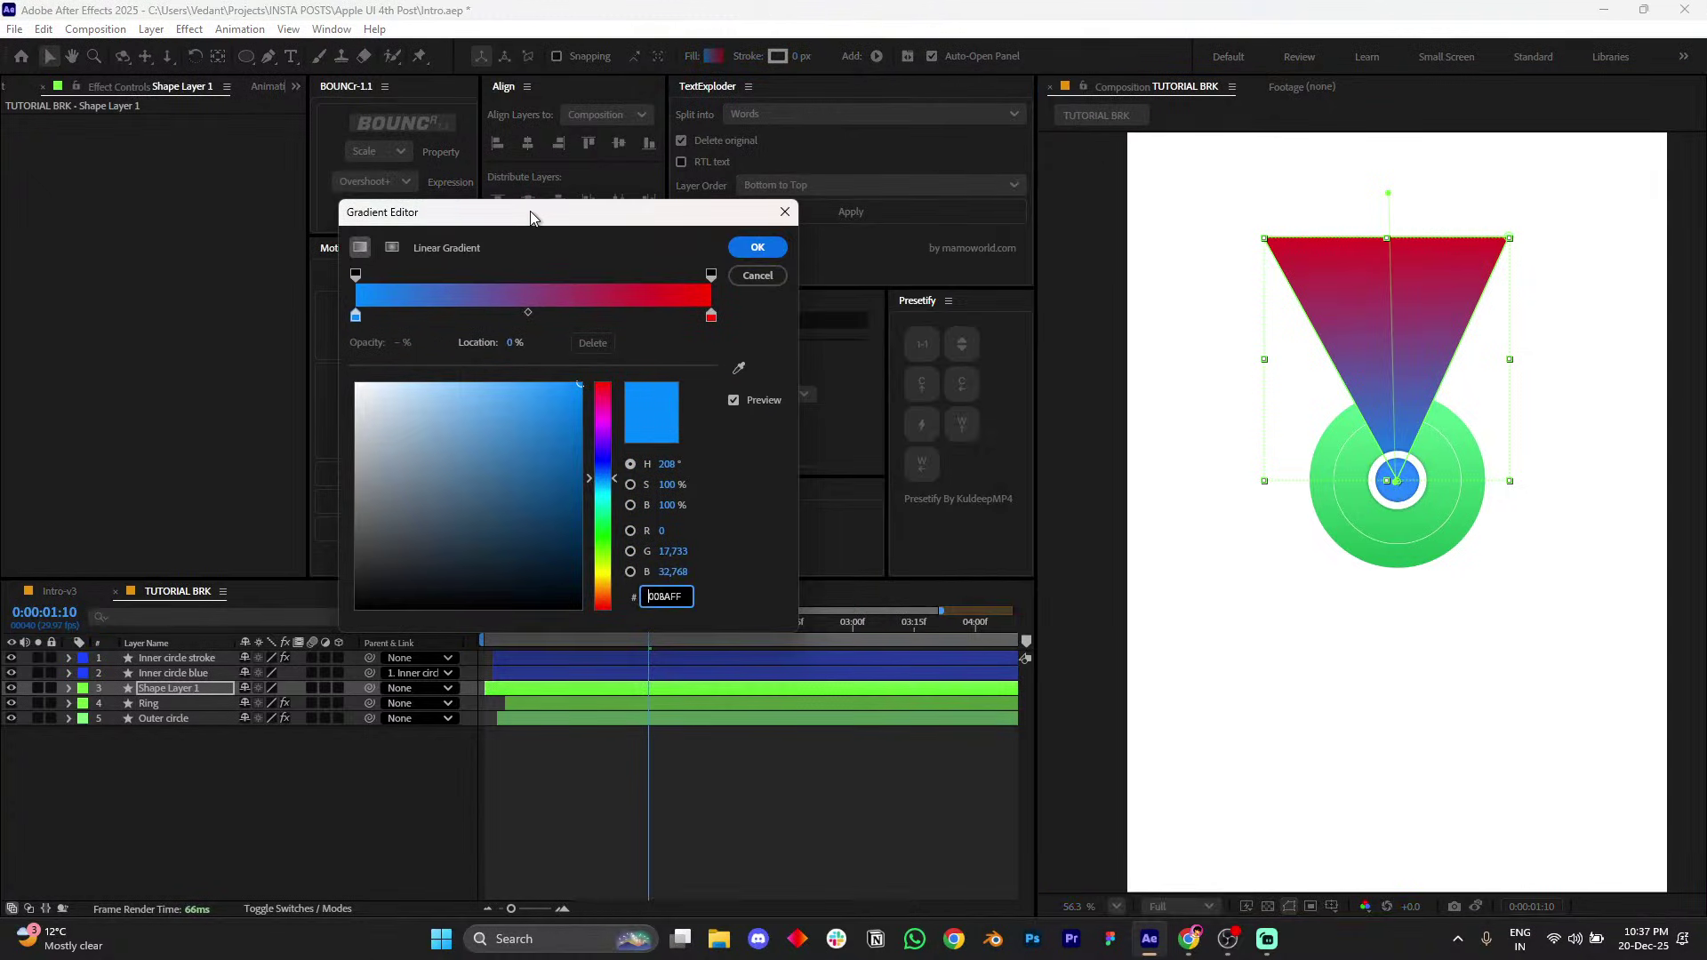
{"action": "left_click", "coordinate": [355, 316]}
{"action": "left_click", "coordinate": [738, 368]}
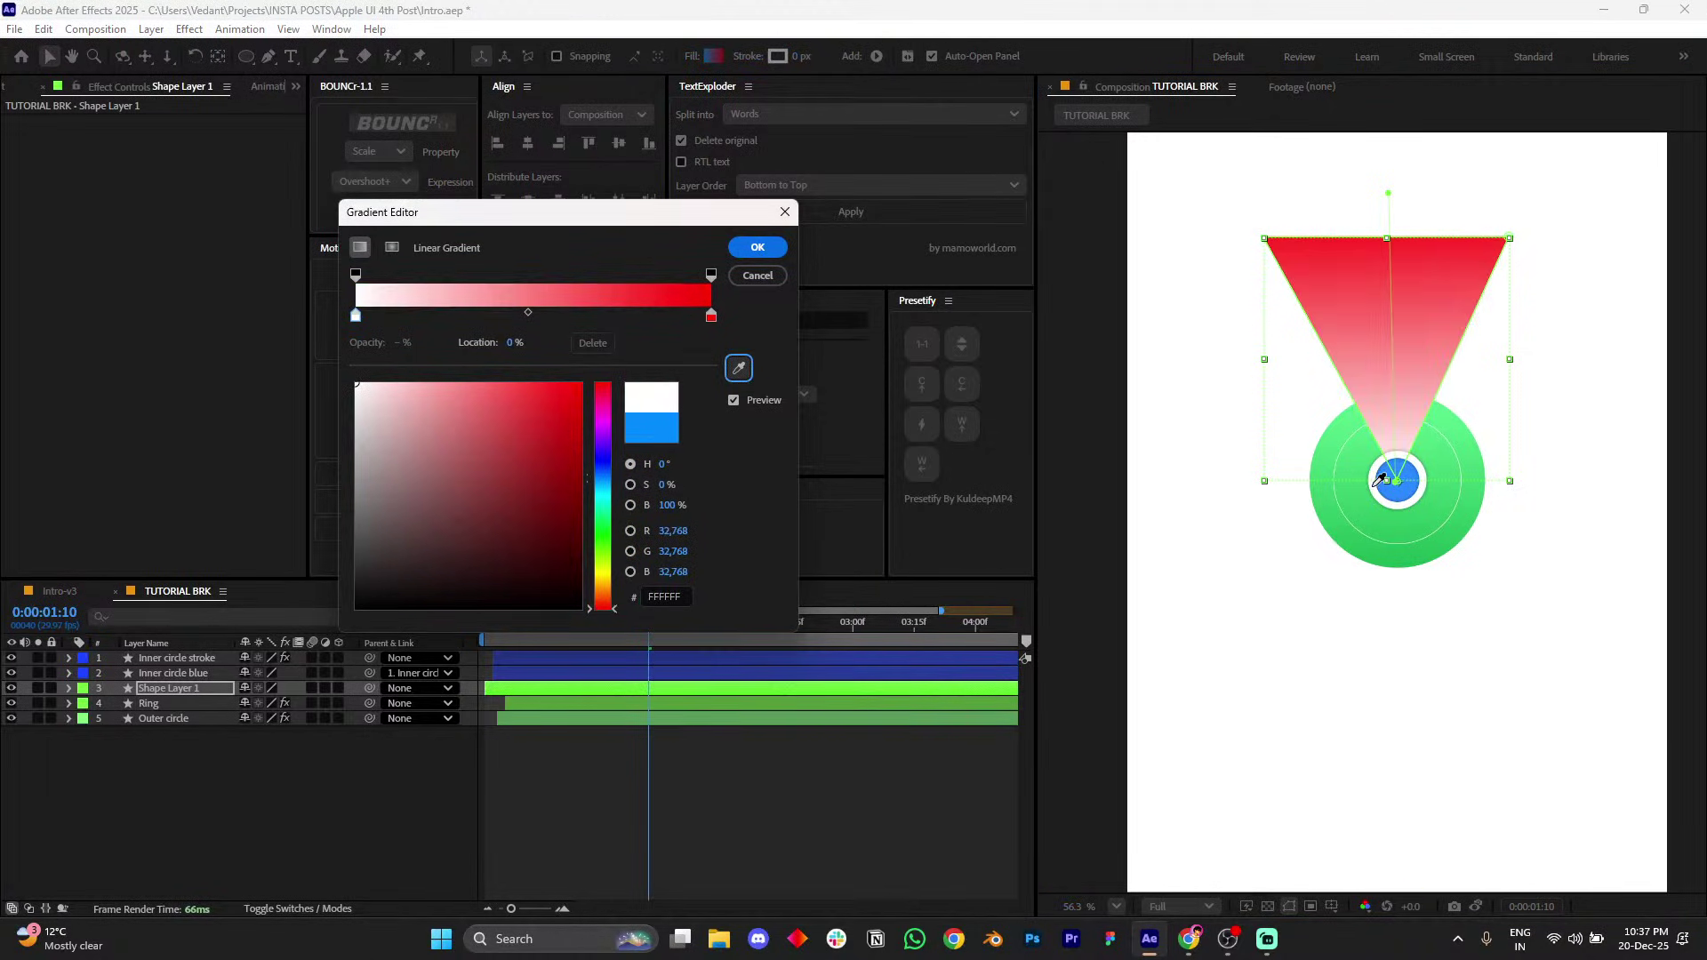
{"action": "left_click", "coordinate": [1409, 487]}
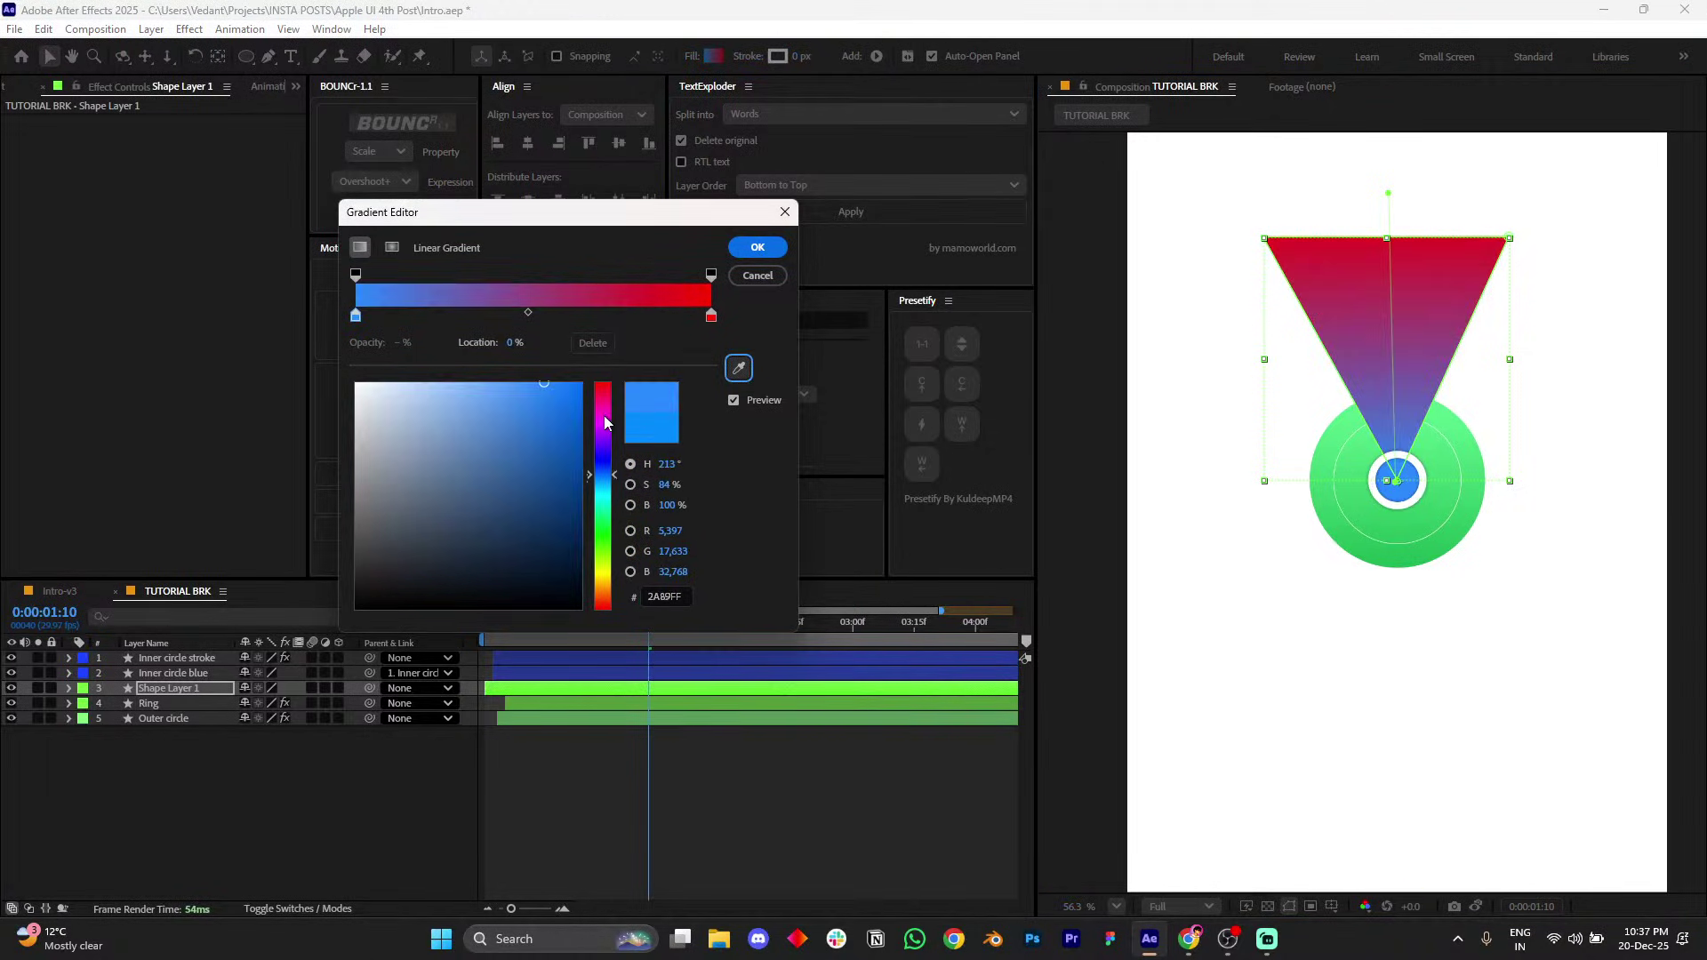
- Set the gradient's end stop to white with 0% opacity so the beam fades out away from the circle
{"action": "left_click", "coordinate": [711, 316]}
{"action": "left_click", "coordinate": [737, 368]}
{"action": "left_click", "coordinate": [356, 320]}
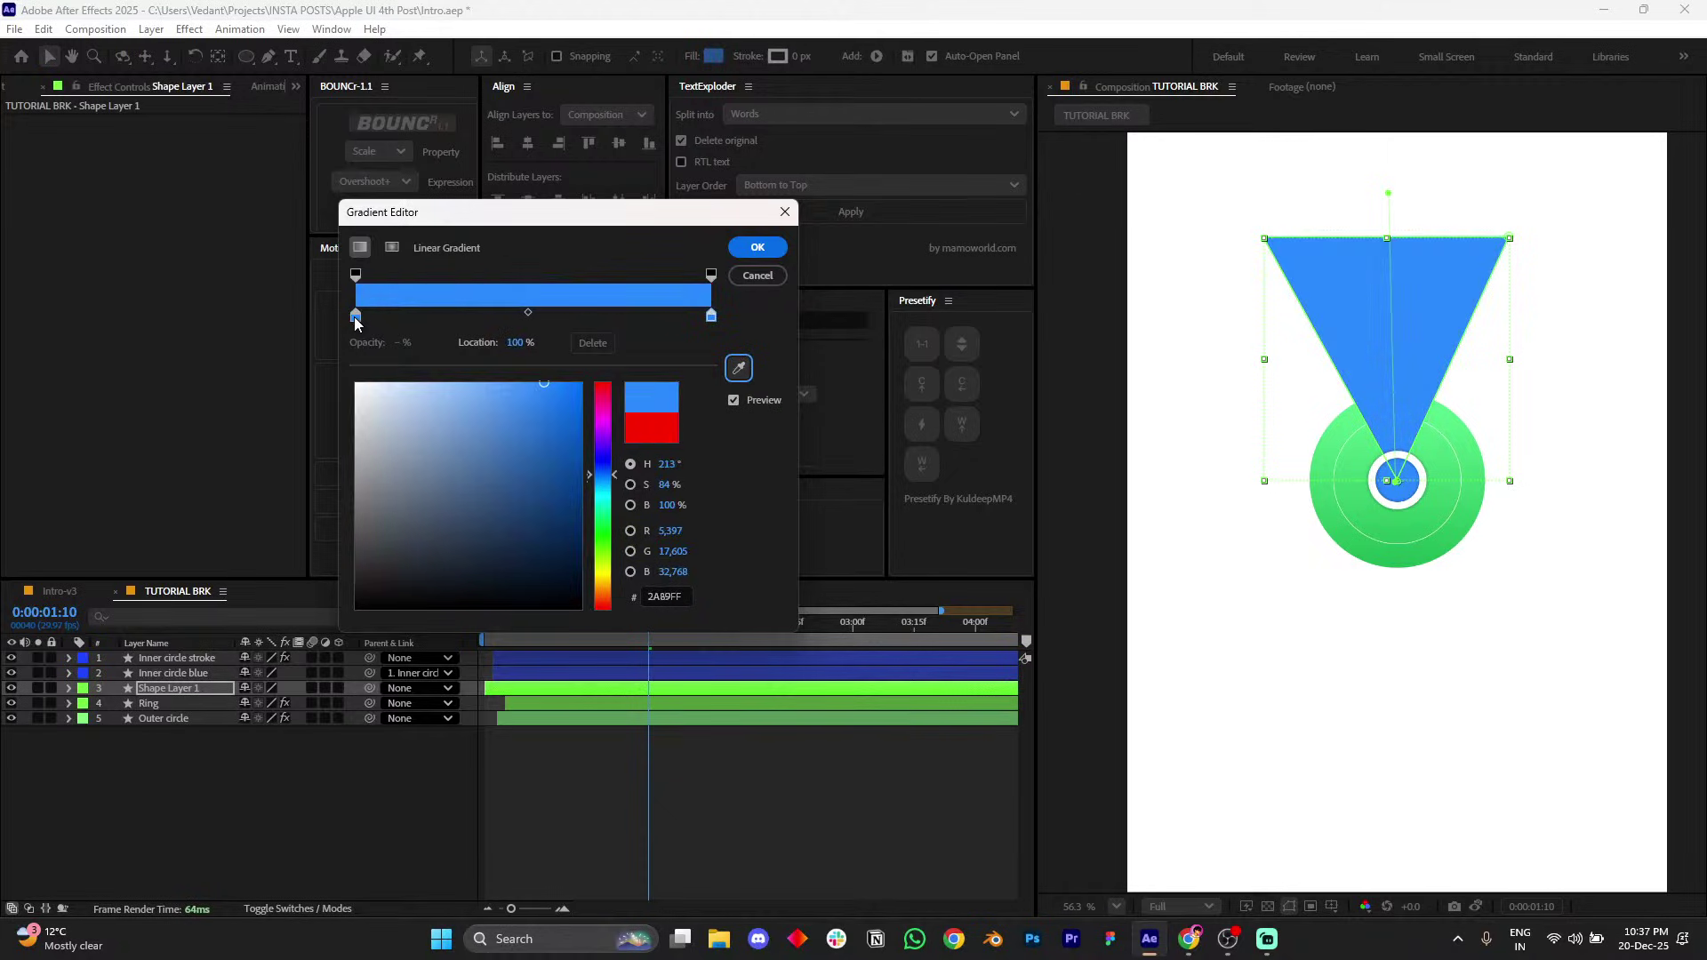
{"action": "left_click_drag", "start_coordinate": [540, 386], "coordinate": [258, 348]}
{"action": "left_click", "coordinate": [710, 275]}
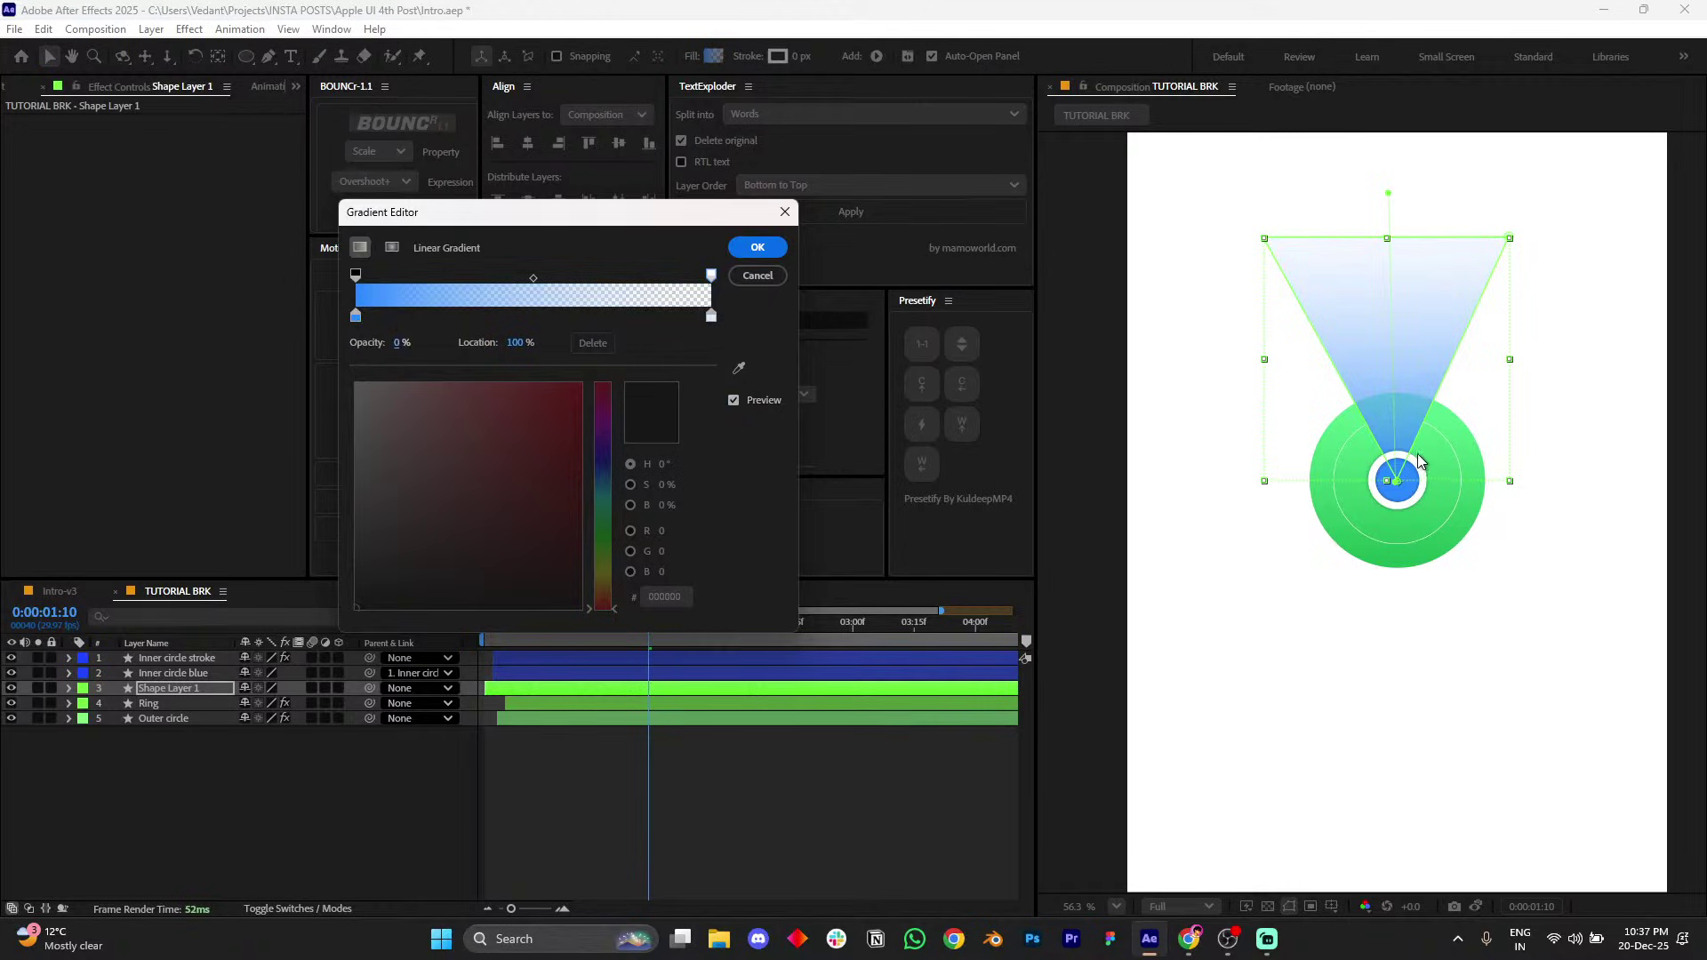
- Lower the gradient's starting opacity to 81%, apply the gradient and deselect the triangle
{"action": "left_click", "coordinate": [354, 275]}
{"action": "mouse_move", "coordinate": [400, 343]}
{"action": "left_mouse_down"}
{"action": "mouse_move", "coordinate": [374, 341]}
{"action": "mouse_move", "coordinate": [416, 343]}
{"action": "mouse_move", "coordinate": [398, 342]}
{"action": "left_mouse_up"}
{"action": "left_click", "coordinate": [759, 249]}
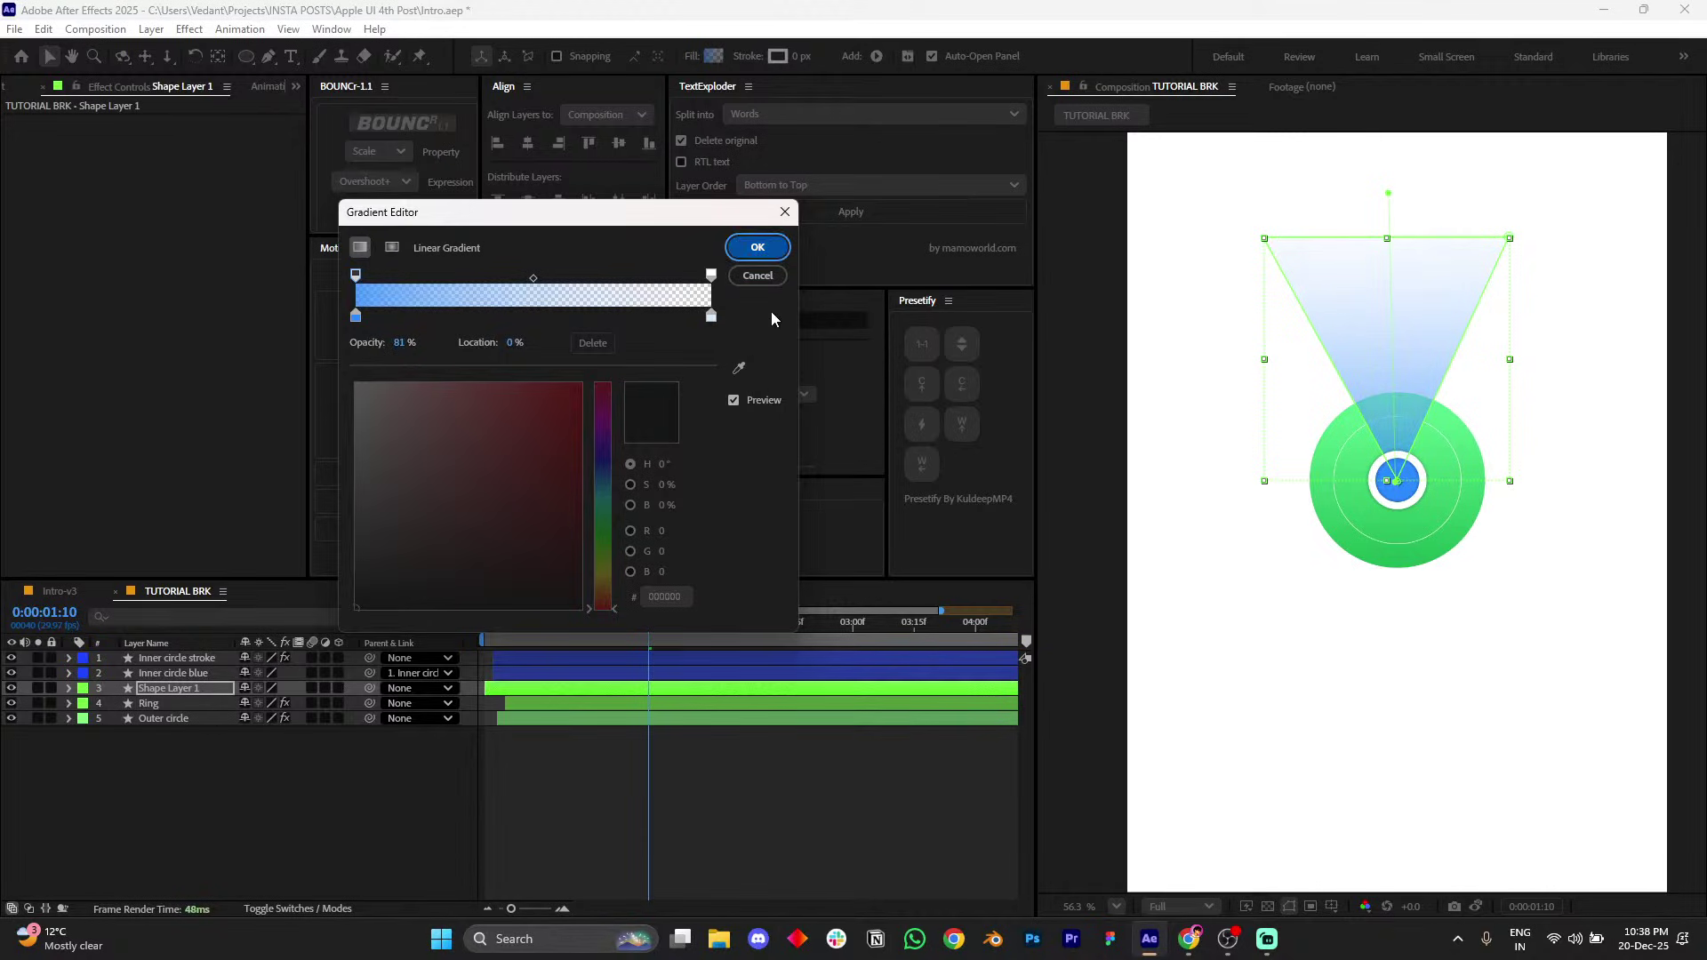
{"action": "left_click", "coordinate": [877, 824]}
{"action": "scroll", "coordinate": [1497, 465], "scroll_direction": "down", "scroll_amount": 2}
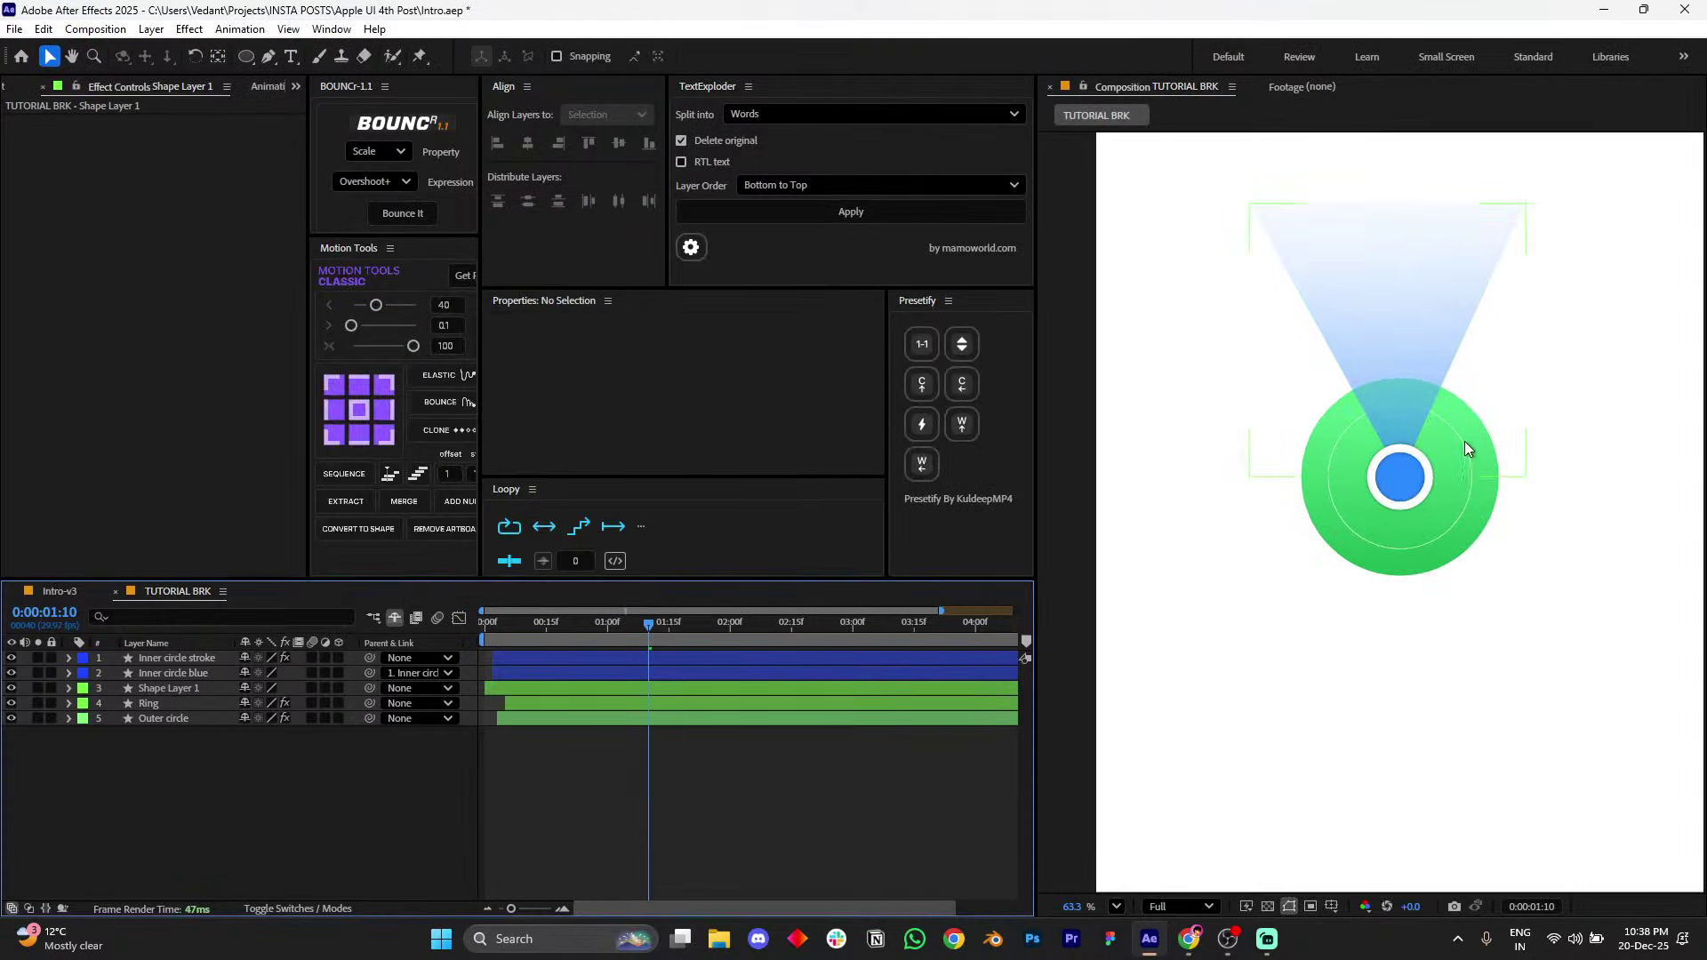
- Compare the triangle's fade with the wave beam in the Intro-v3 composition and return to TUTORIAL BRK
{"action": "left_click", "coordinate": [1351, 307]}
{"action": "left_click", "coordinate": [978, 773]}
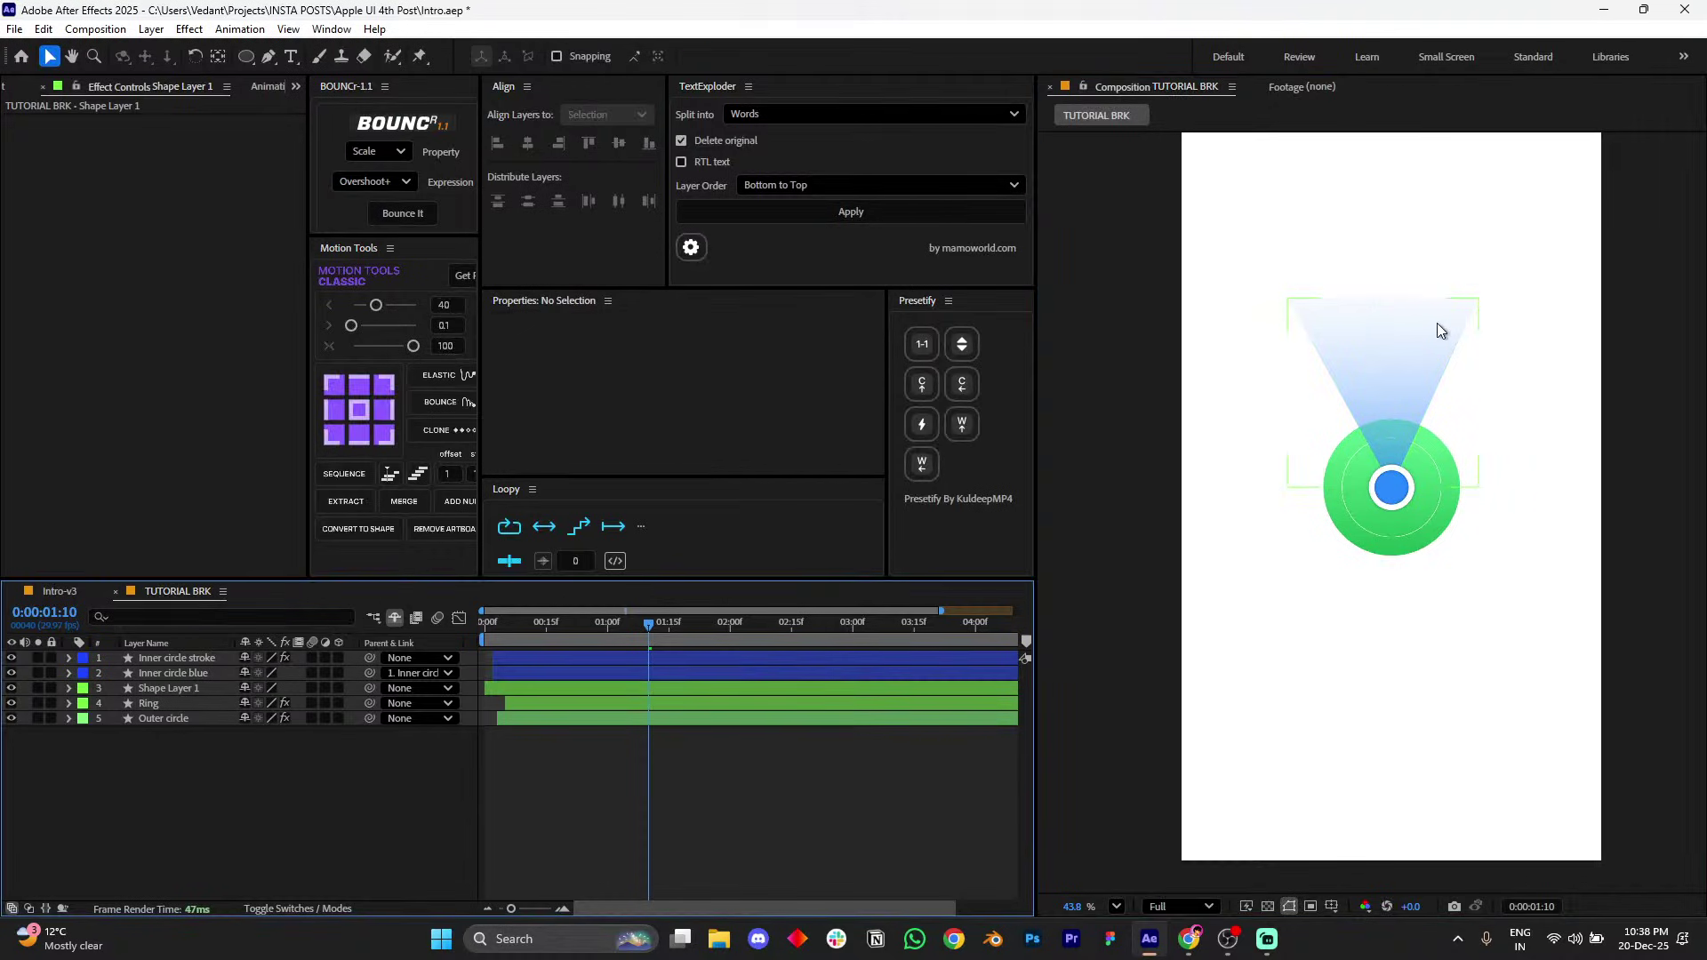
{"action": "left_click", "coordinate": [1471, 350]}
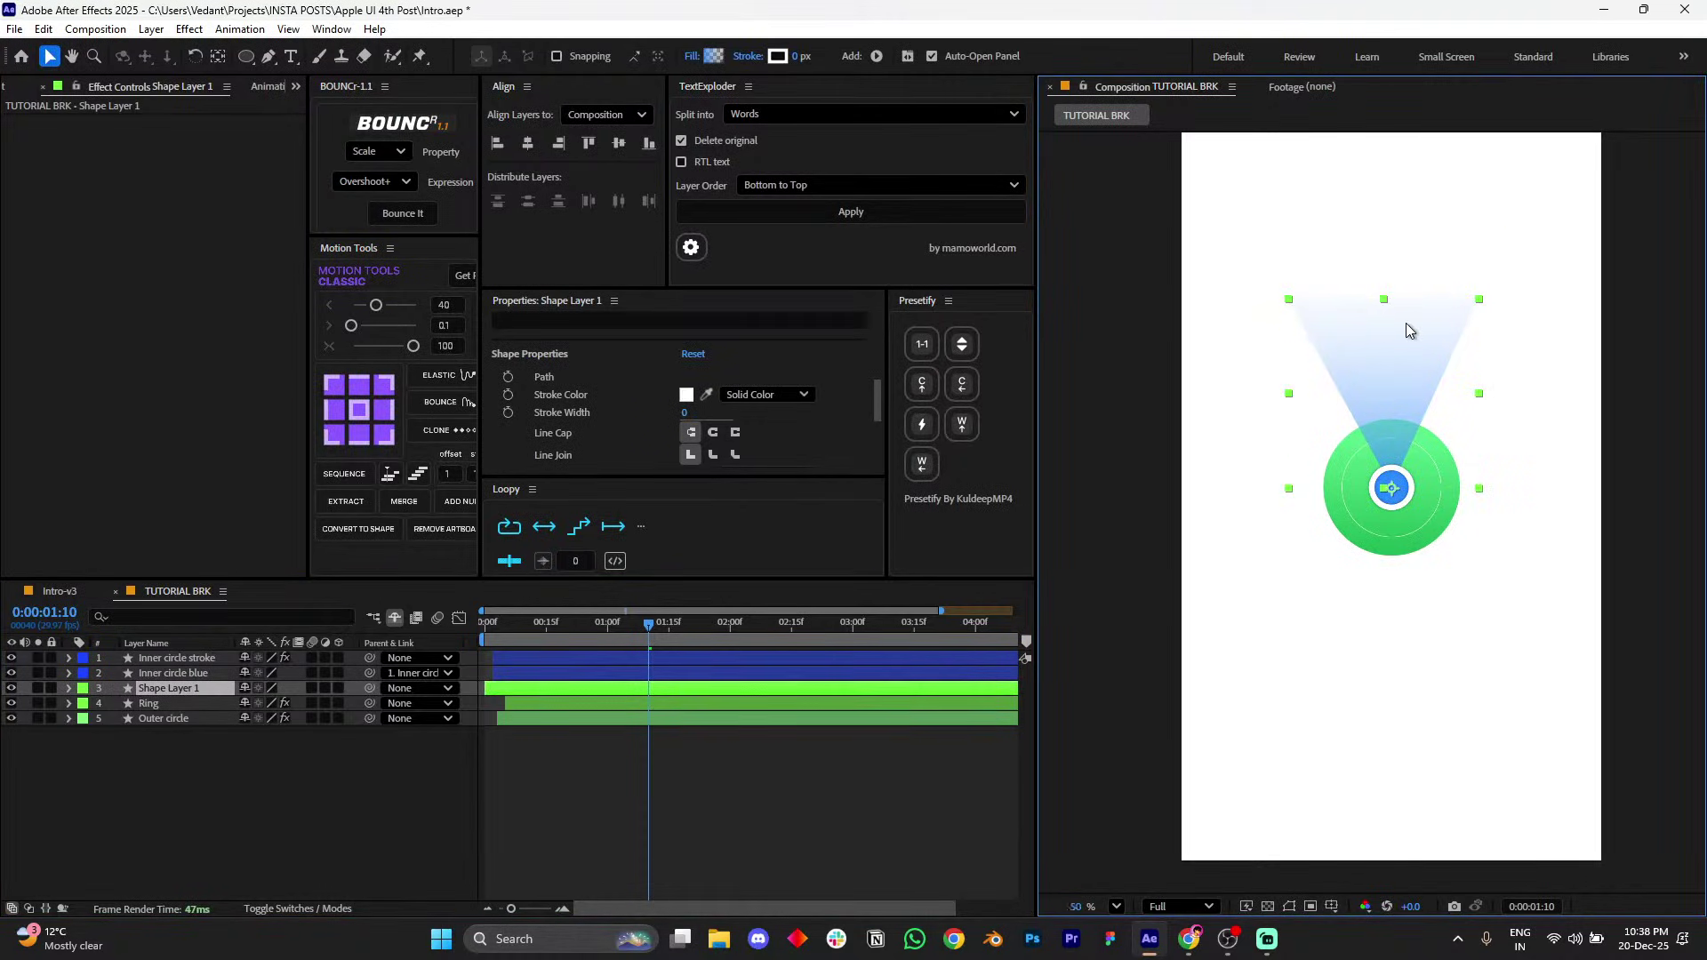
{"action": "key", "text": "shift+Escape"}
{"action": "left_click", "coordinate": [62, 592]}
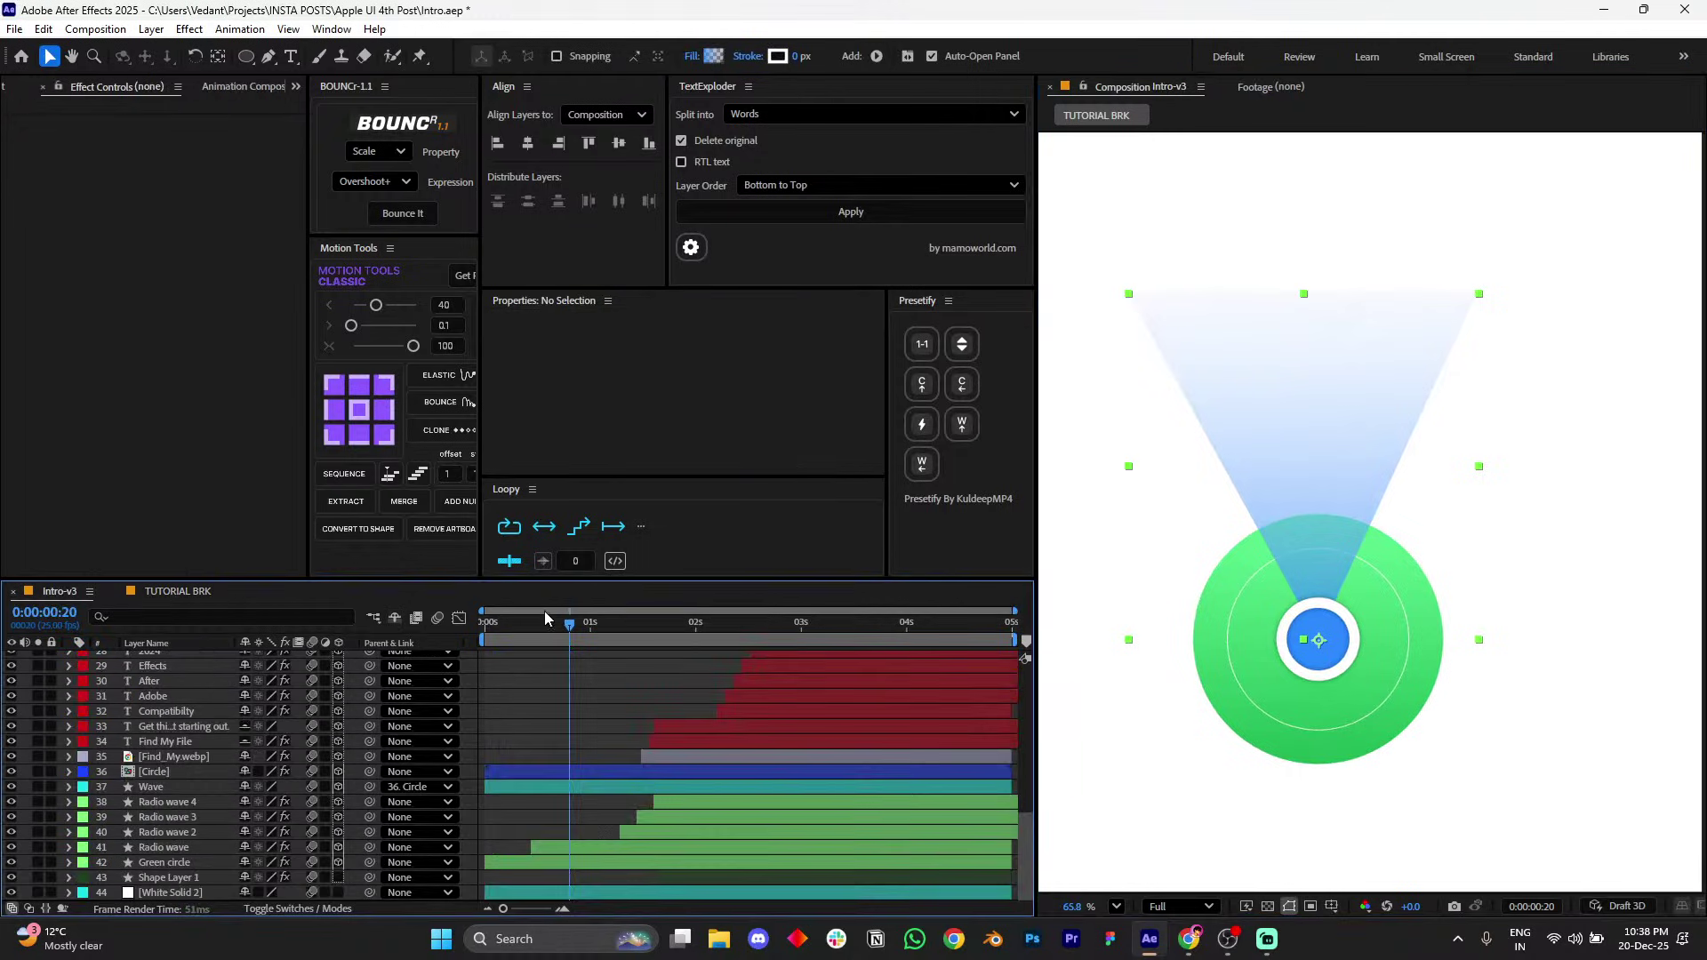
{"action": "double_click", "coordinate": [1424, 340]}
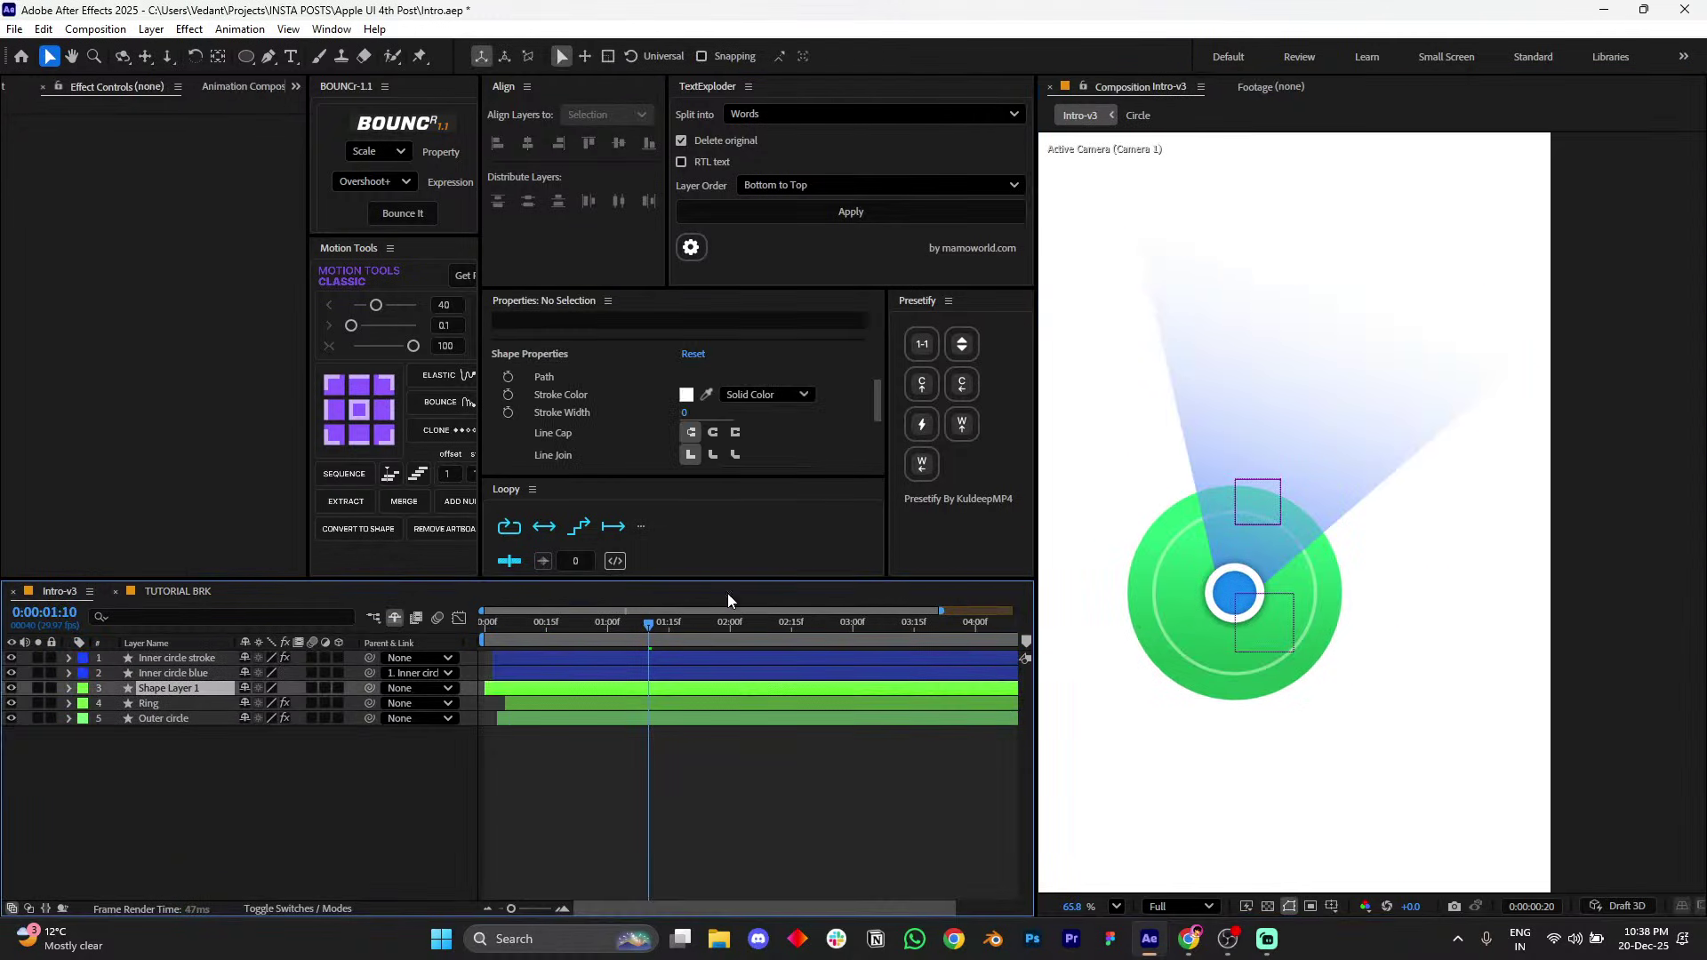
{"action": "key", "text": "shift+Escape"}
- Move the gradient's end point down to just inside the triangle's top edge so the beam fades out before the edge
{"action": "scroll", "coordinate": [1333, 374], "scroll_direction": "down", "scroll_amount": 2}
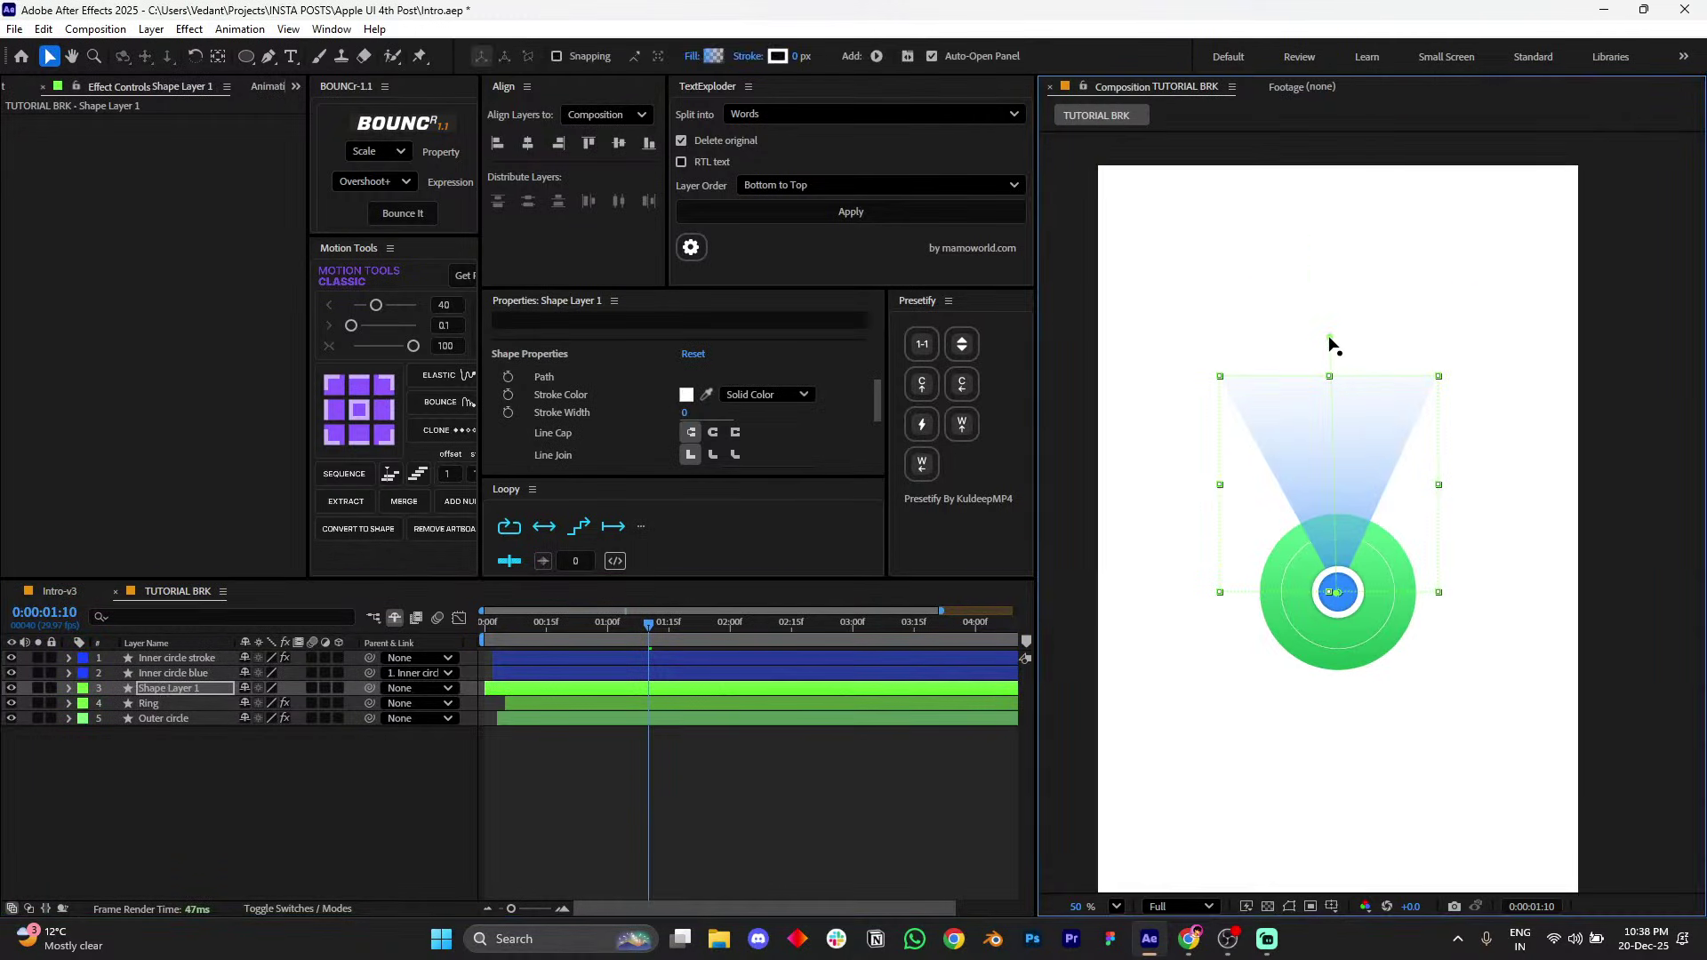
{"action": "left_click_drag", "start_coordinate": [1331, 293], "coordinate": [1331, 307]}
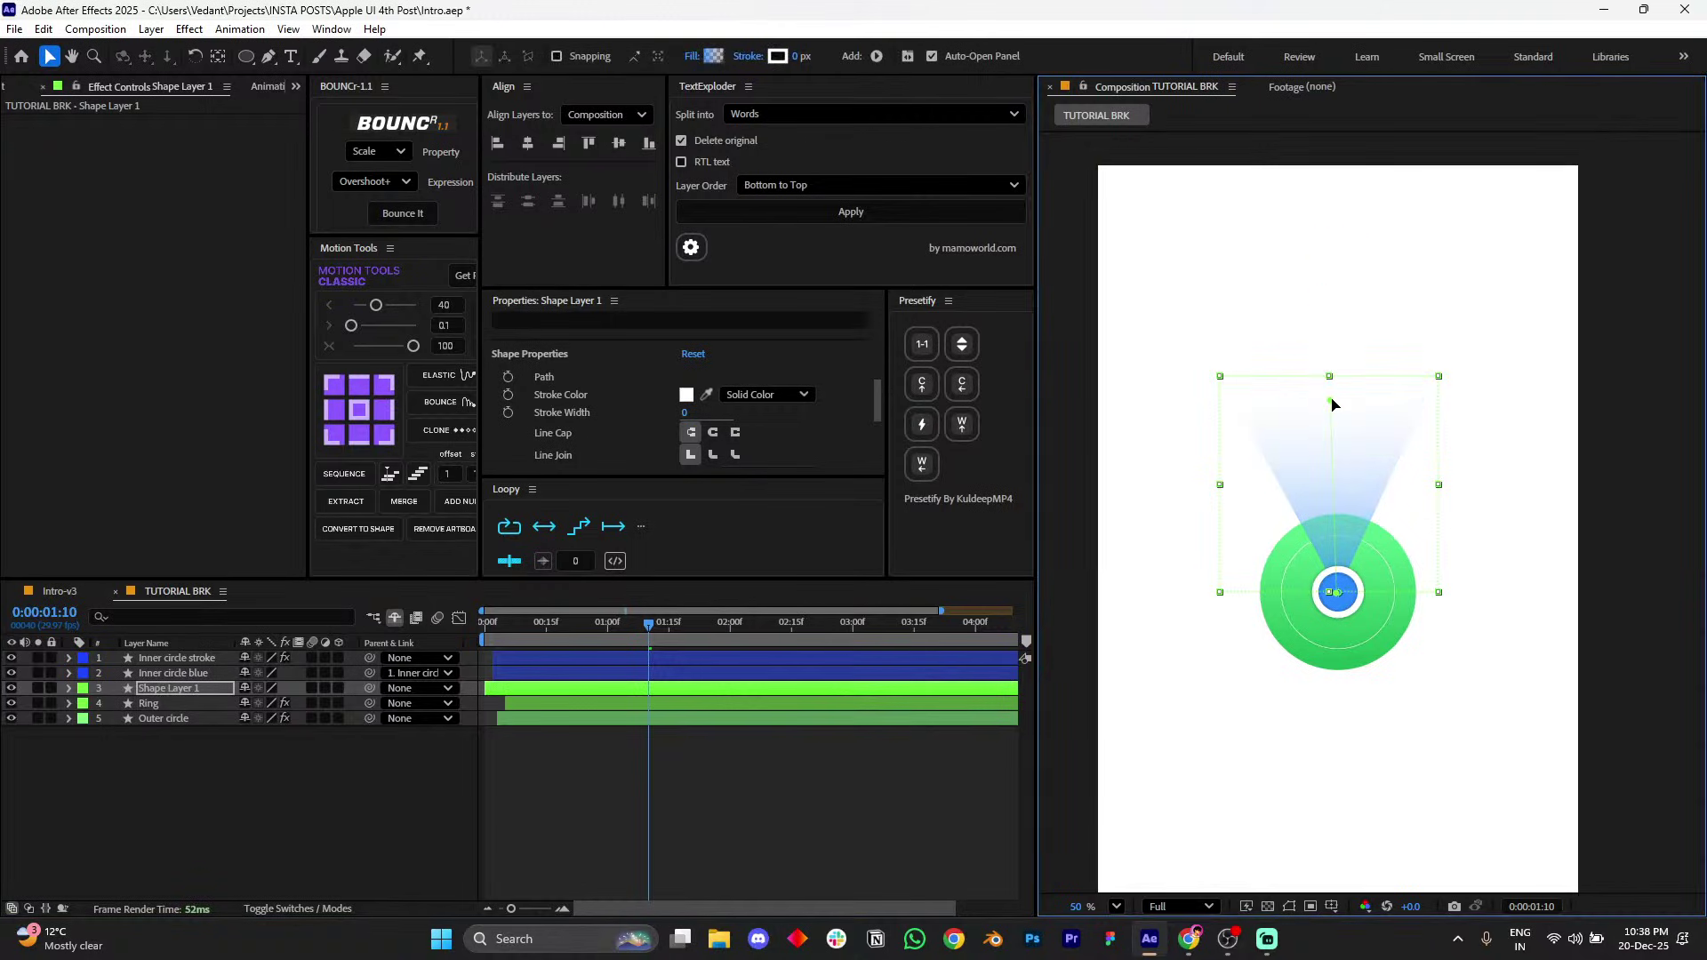
{"action": "left_click", "coordinate": [948, 841]}
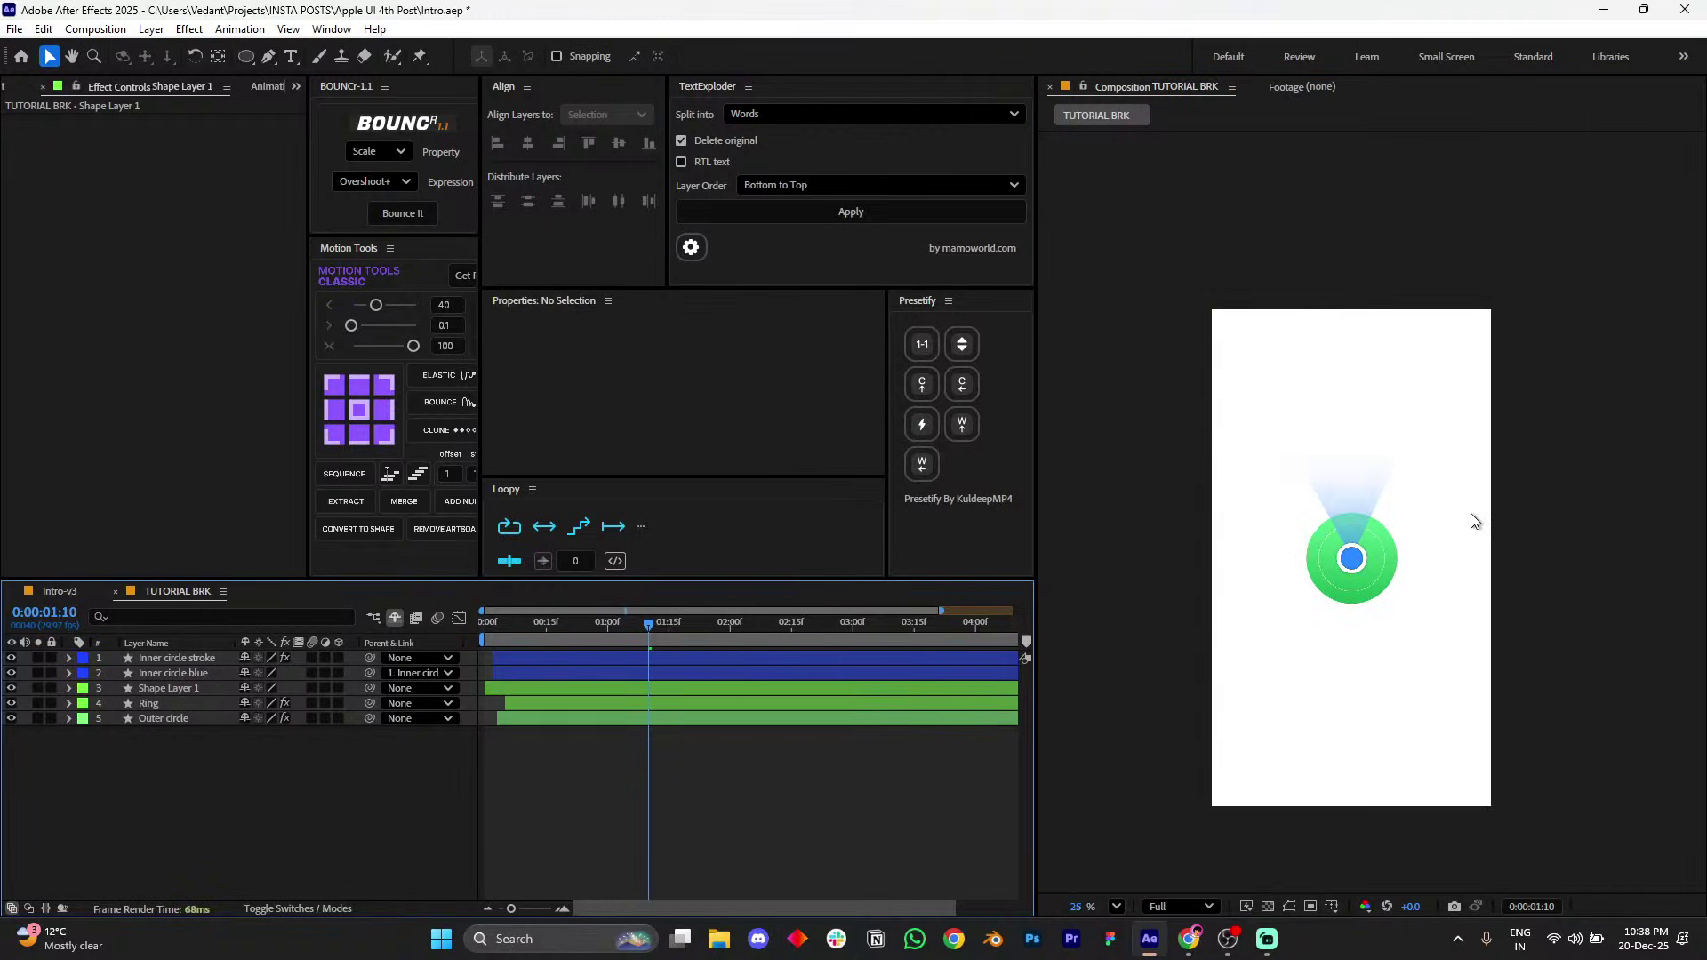
{"action": "scroll", "coordinate": [1464, 525], "scroll_direction": "up", "scroll_amount": 2}
{"action": "scroll", "coordinate": [1450, 507], "scroll_direction": "down", "scroll_amount": 2}
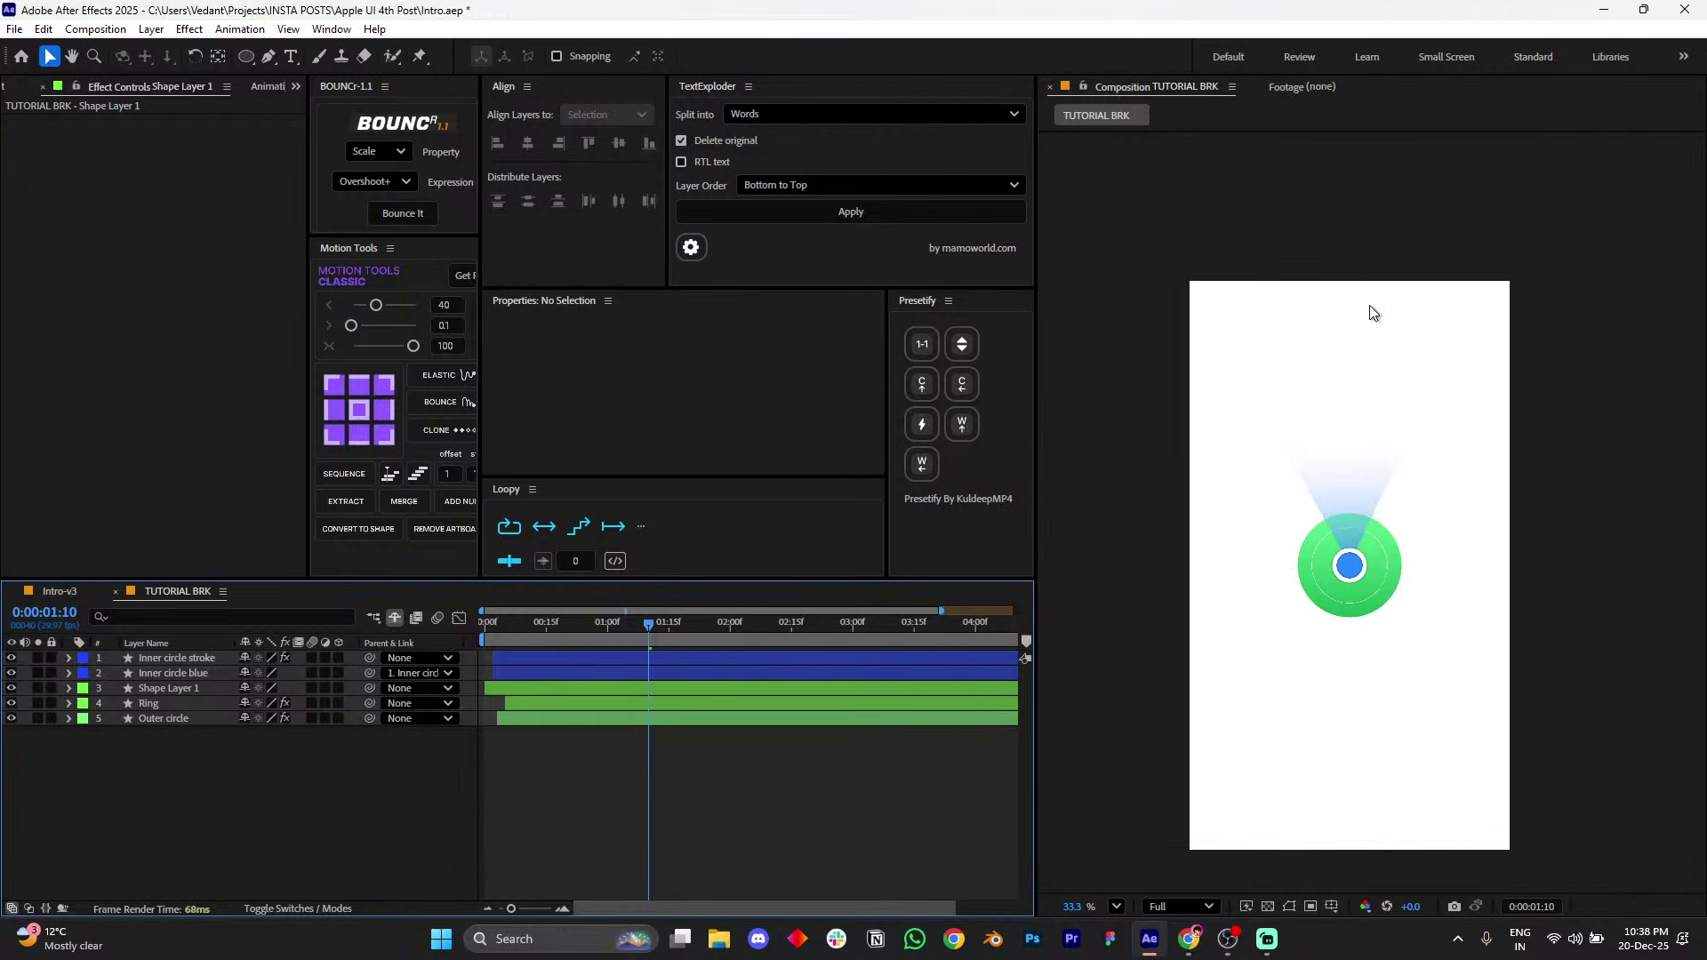
{"action": "scroll", "coordinate": [1332, 468], "scroll_direction": "up", "scroll_amount": 3}
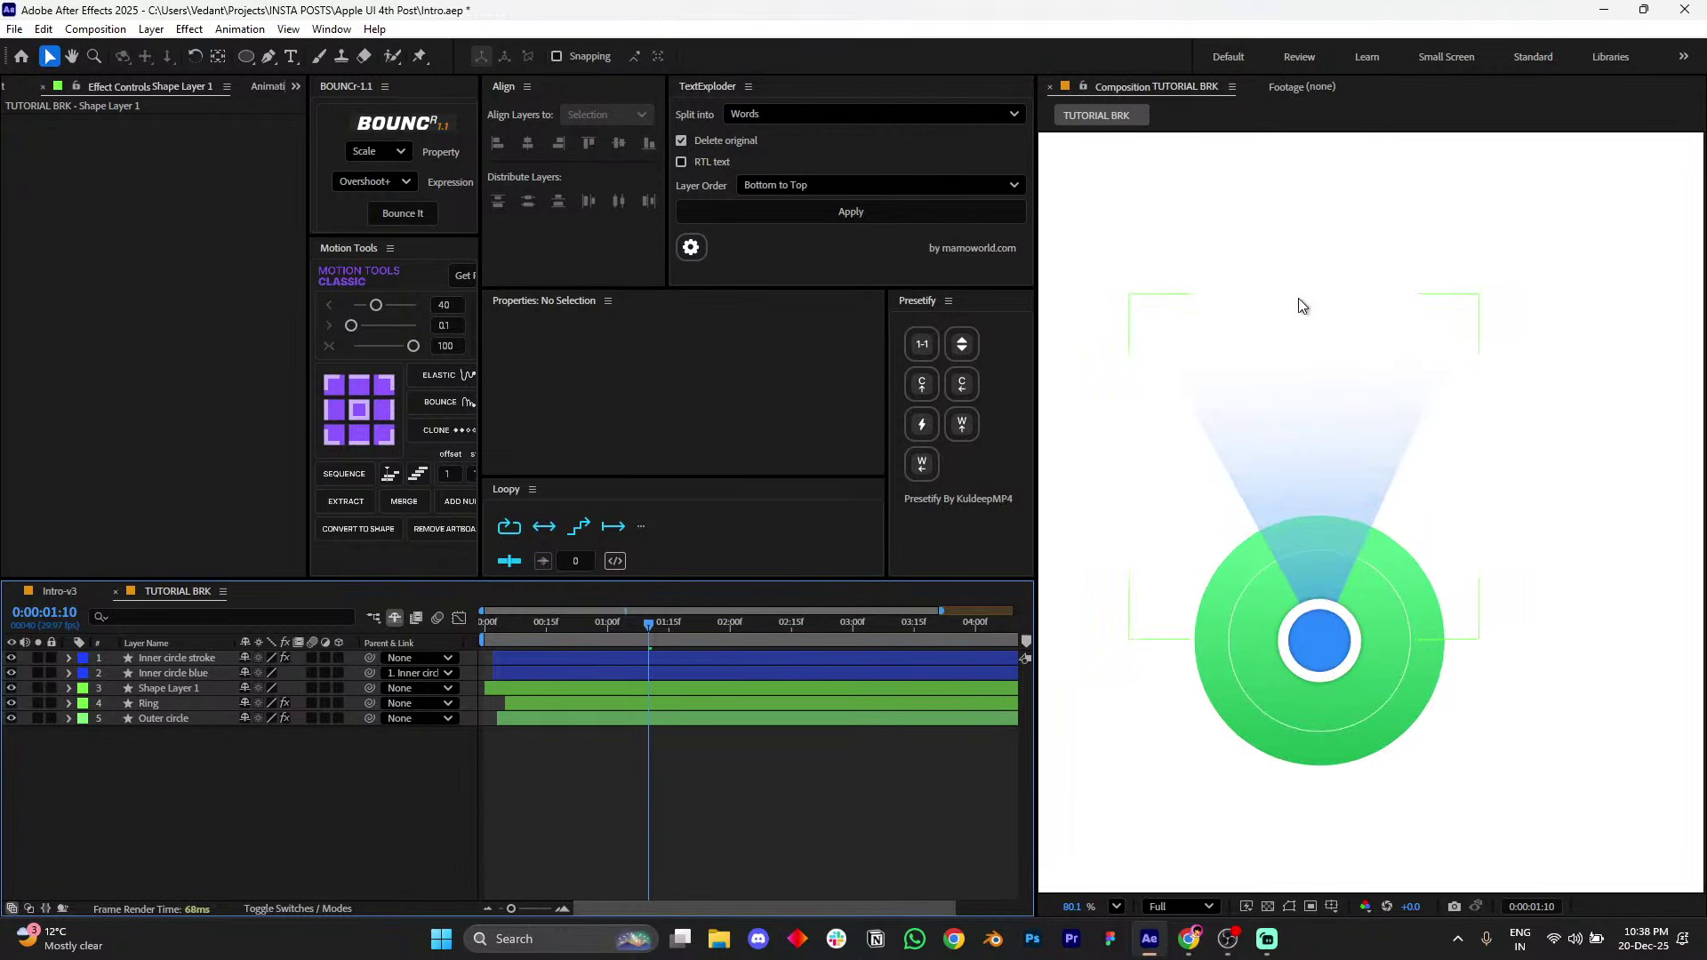
{"action": "scroll", "coordinate": [1315, 377], "scroll_direction": "up", "scroll_amount": 1}
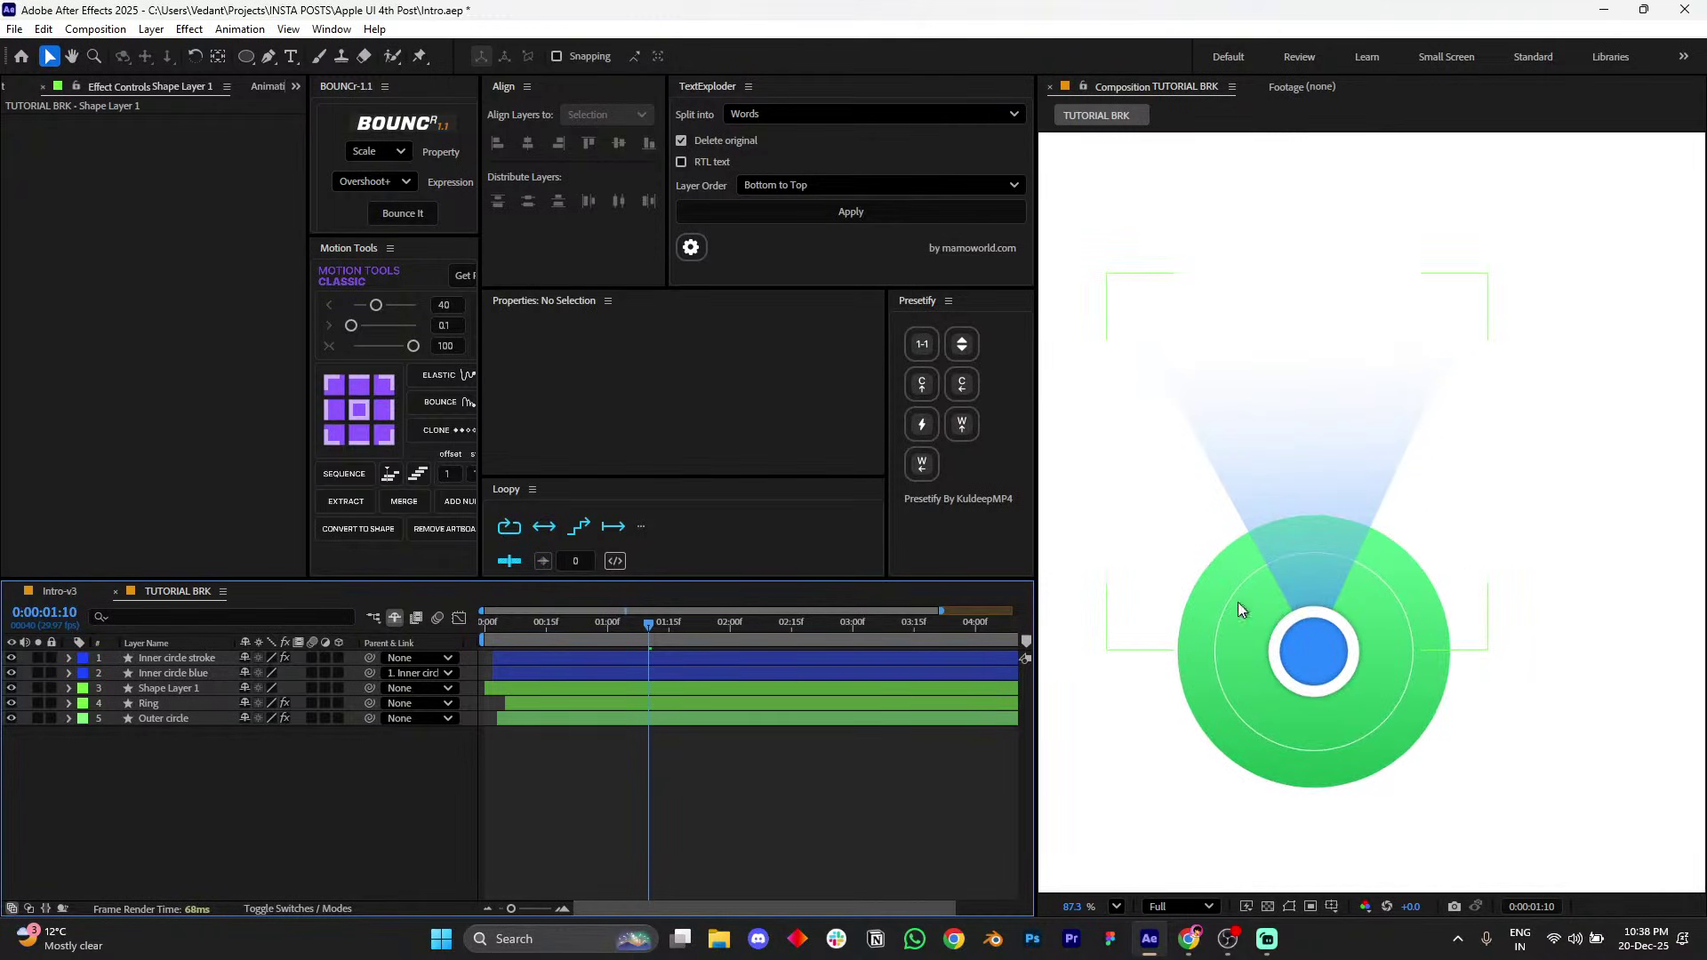
- Nudge the triangle down slightly so its tip sits below the inner circle's centre, and deselect it
{"action": "left_click", "coordinate": [1335, 533]}
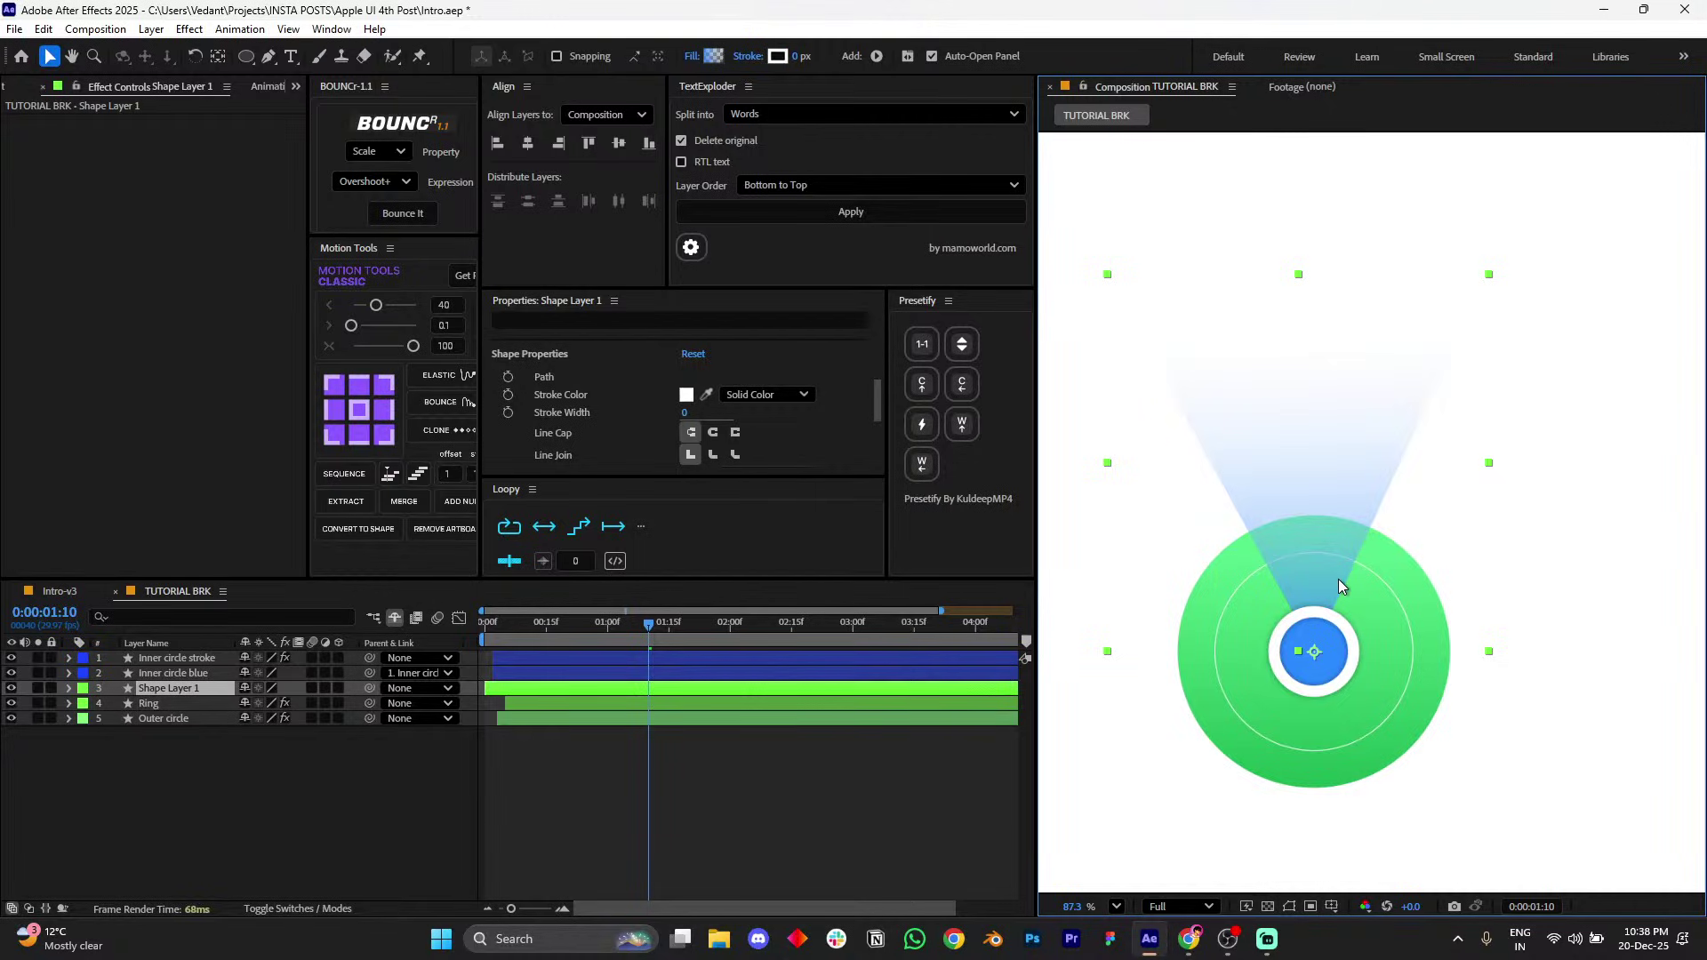
{"action": "key", "text": "shift+Down"}
{"action": "key", "text": "shift+Down"}
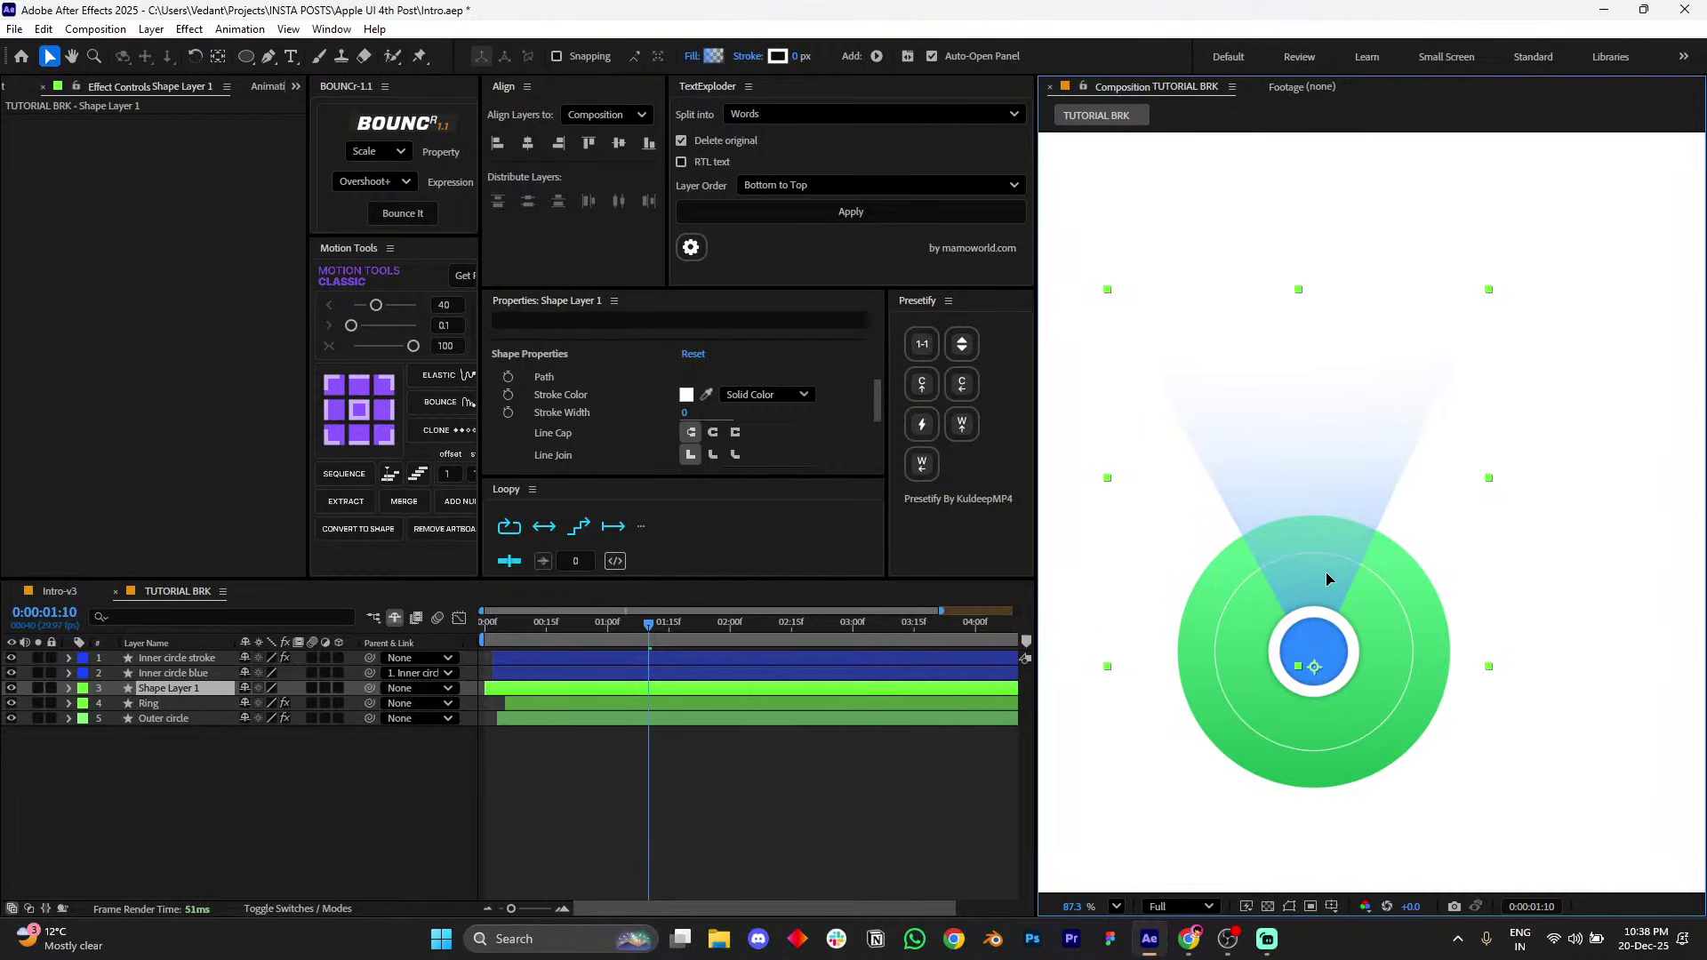
{"action": "left_click", "coordinate": [1016, 728]}
{"action": "scroll", "coordinate": [1400, 590], "scroll_direction": "down", "scroll_amount": 4}
{"action": "scroll", "coordinate": [1400, 589], "scroll_direction": "up", "scroll_amount": 2}
{"action": "scroll", "coordinate": [1400, 590], "scroll_direction": "down", "scroll_amount": 1}
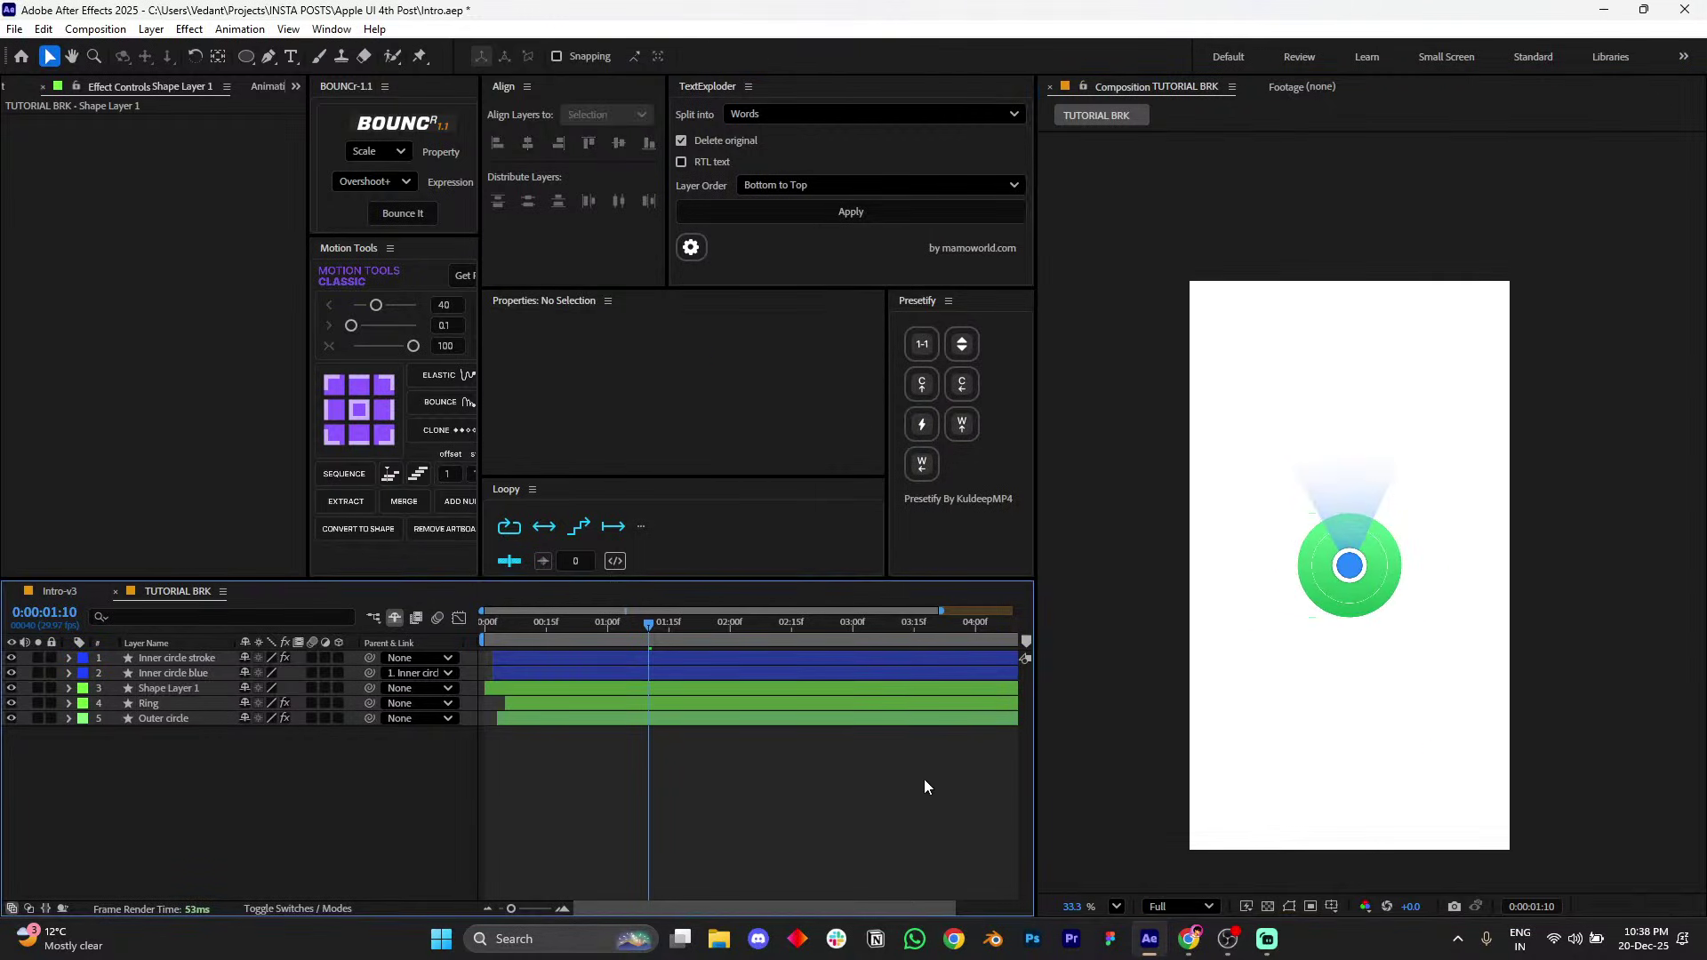
- Try to select the triangle's two upper corner points with the Pen tool, and undo the downward nudge
{"action": "left_click", "coordinate": [1337, 487]}
{"action": "scroll", "coordinate": [1338, 487], "scroll_direction": "up", "scroll_amount": 1}
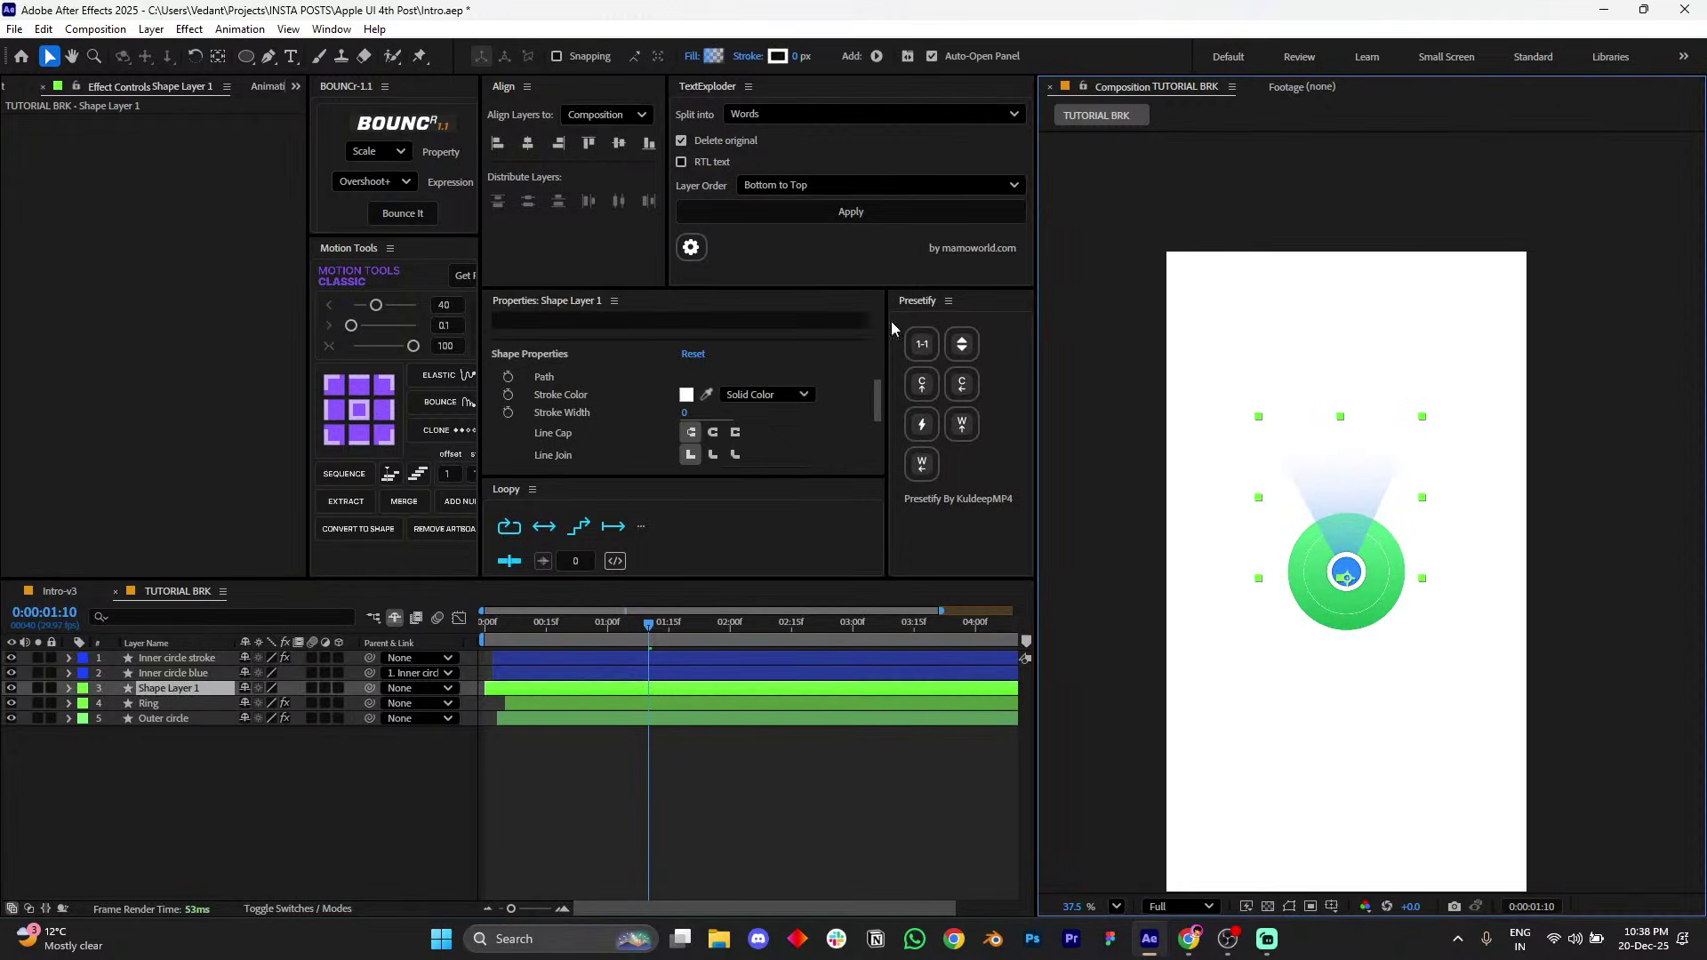
{"action": "left_click", "coordinate": [272, 58]}
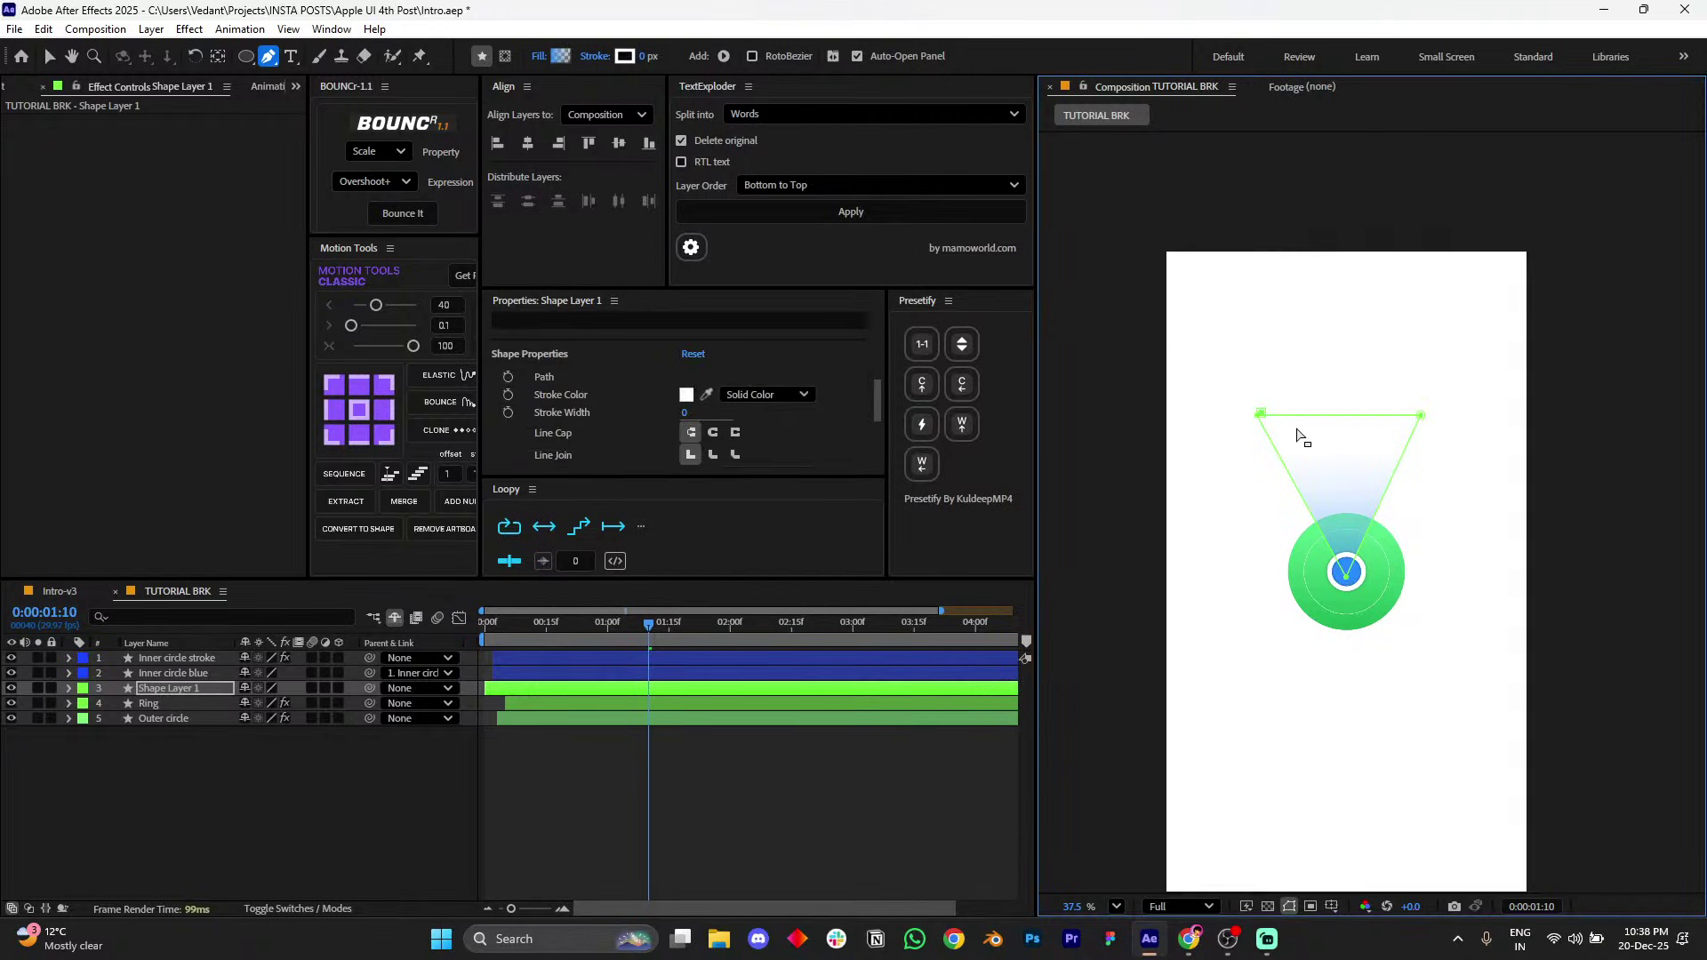
{"action": "left_click", "coordinate": [1256, 423]}
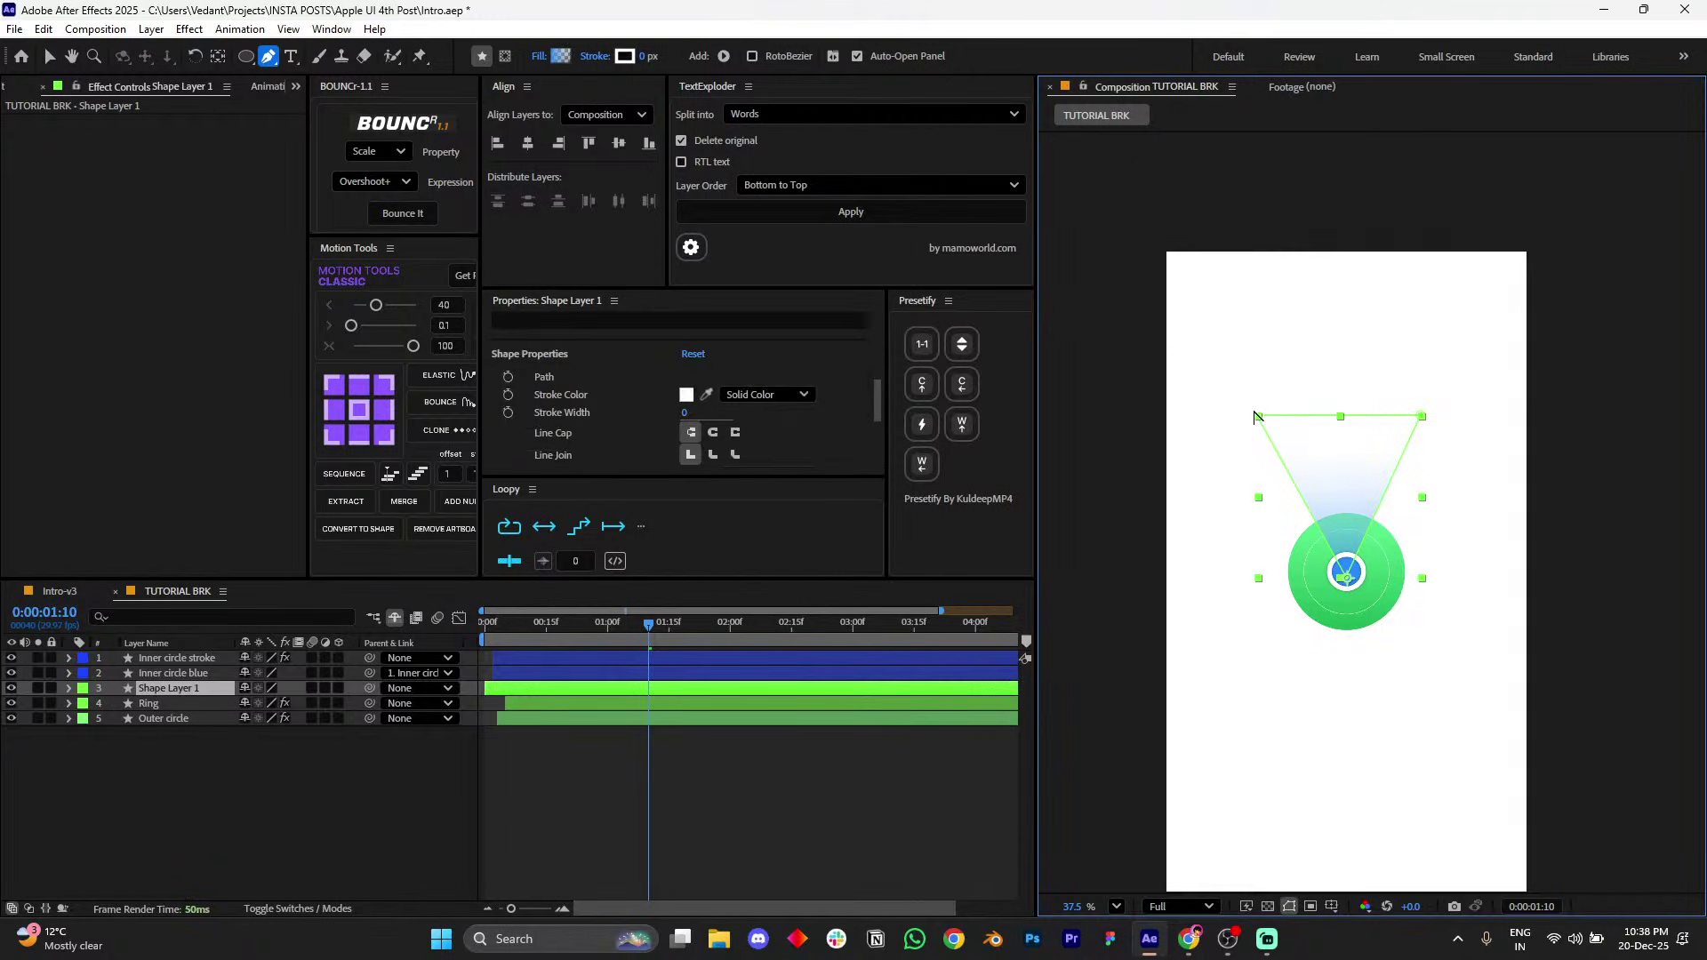
{"action": "left_click_drag", "start_coordinate": [1256, 416], "coordinate": [1454, 424]}
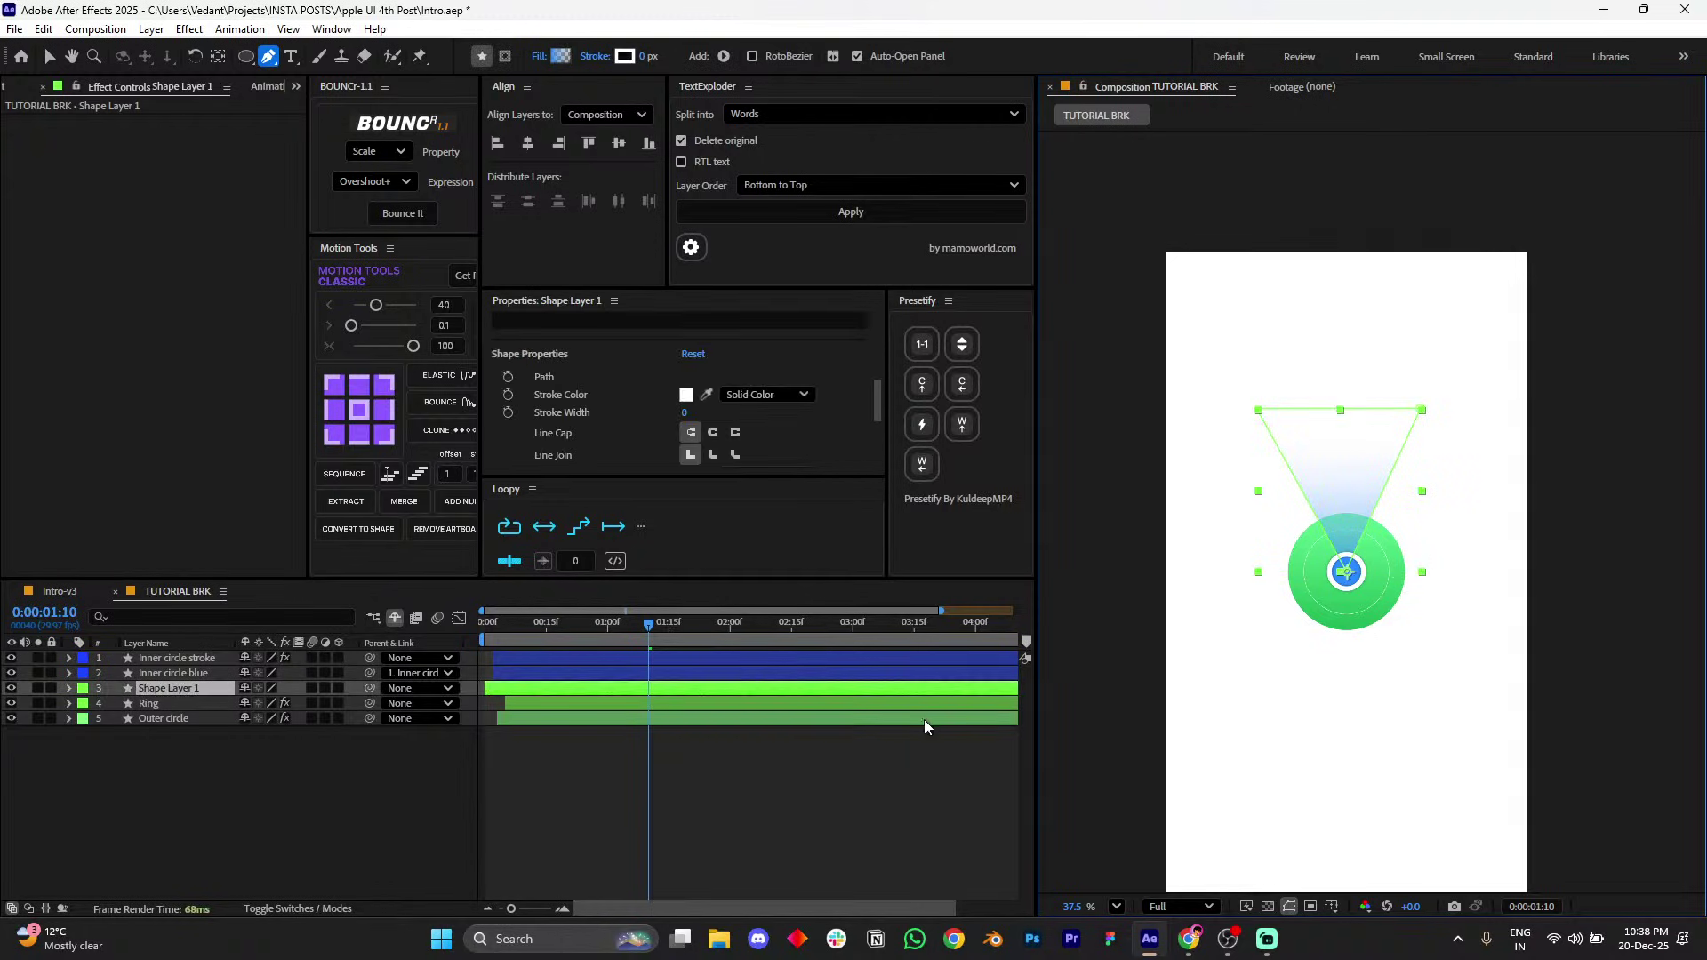
{"action": "left_click", "coordinate": [1250, 404]}
{"action": "left_click_drag", "start_coordinate": [1240, 393], "coordinate": [1309, 429]}
- Expand Shape Layer 1's contents through Shape 1 down to the Path property of Path 1
{"action": "left_click", "coordinate": [70, 689]}
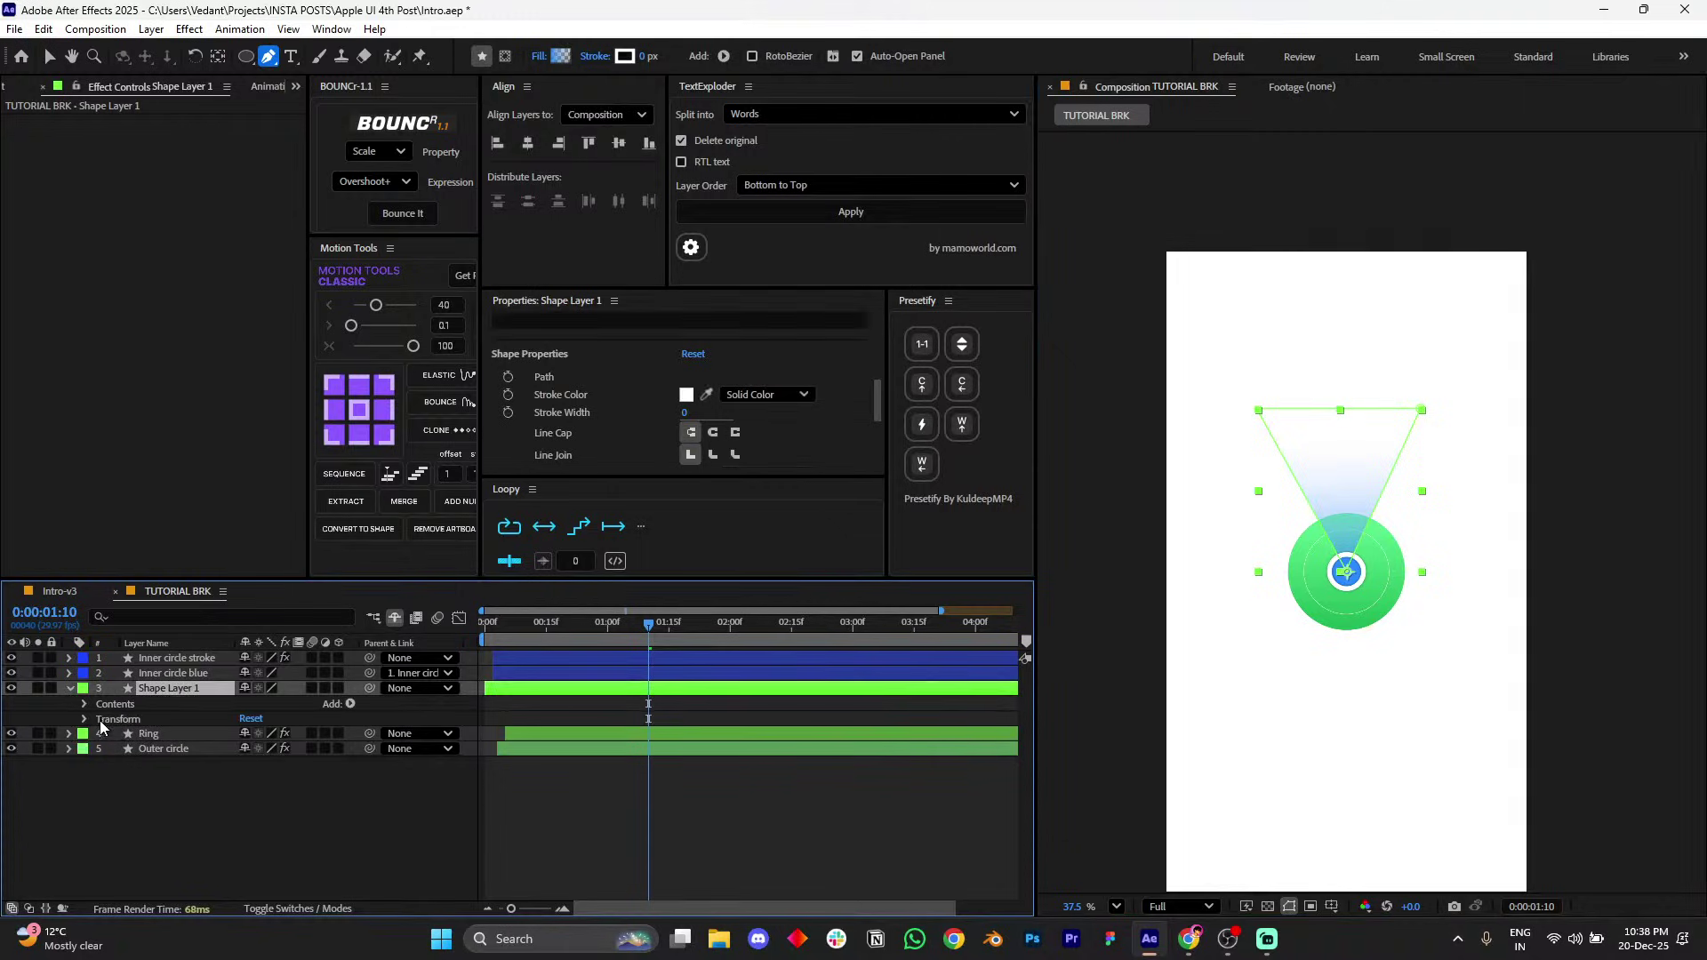
{"action": "left_click", "coordinate": [86, 704]}
{"action": "left_click", "coordinate": [99, 719]}
{"action": "left_click", "coordinate": [114, 733]}
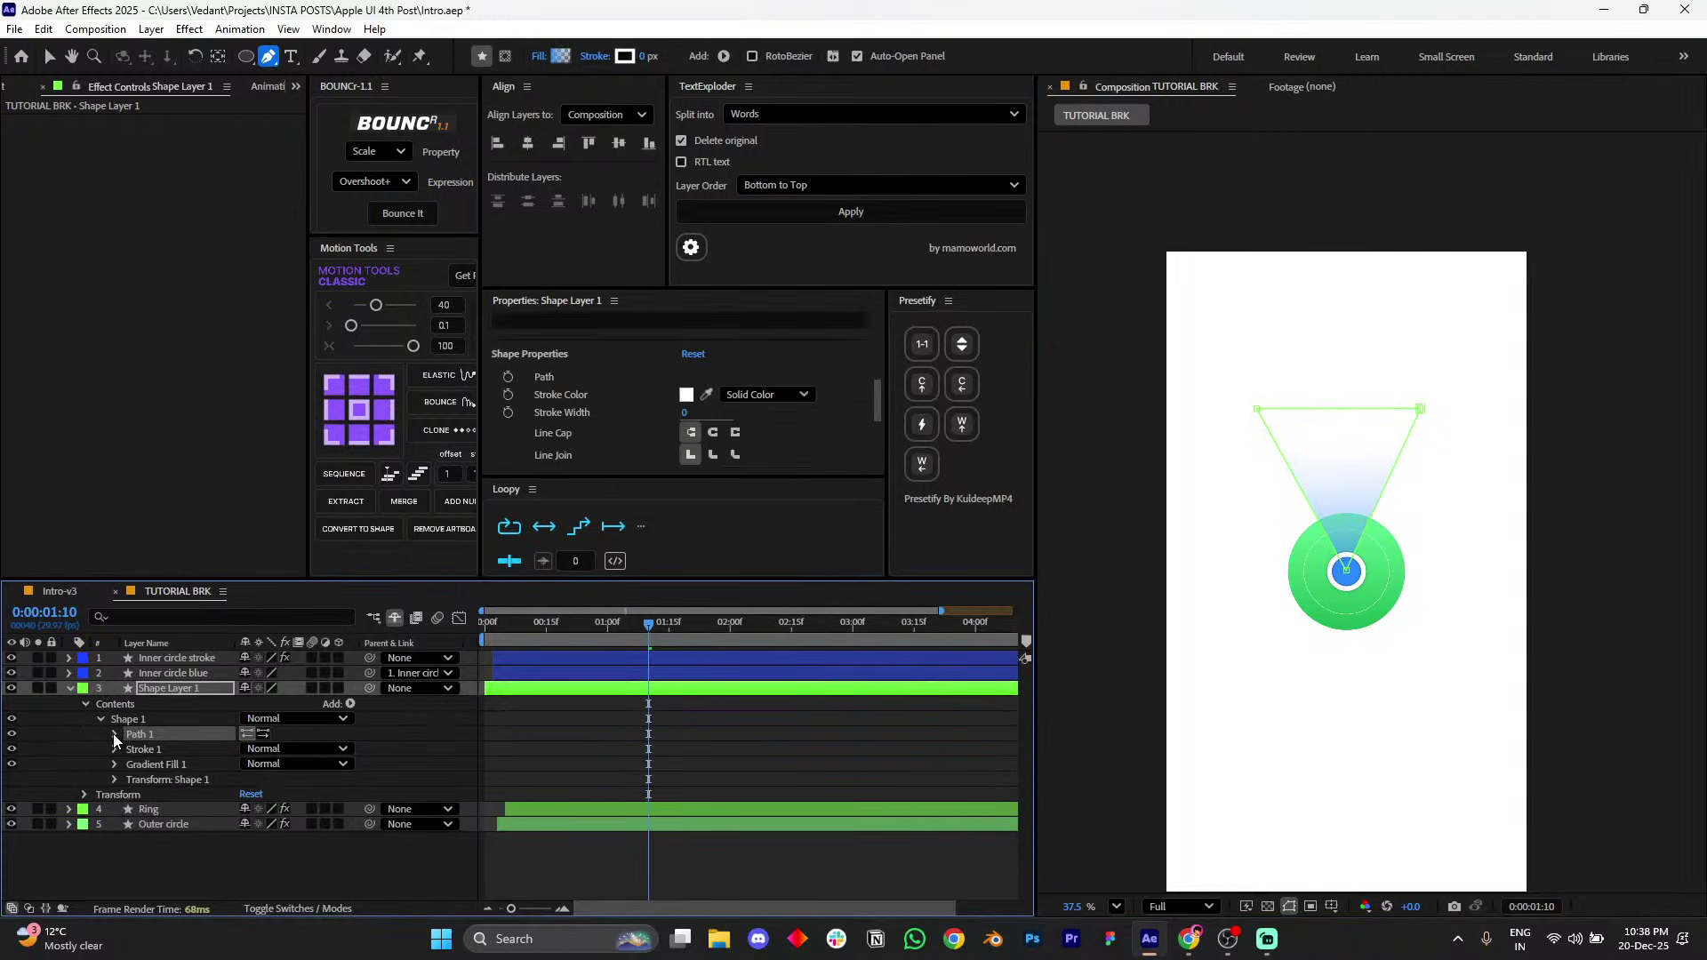
{"action": "left_click", "coordinate": [116, 735]}
{"action": "scroll", "coordinate": [1204, 419], "scroll_direction": "up", "scroll_amount": 3}
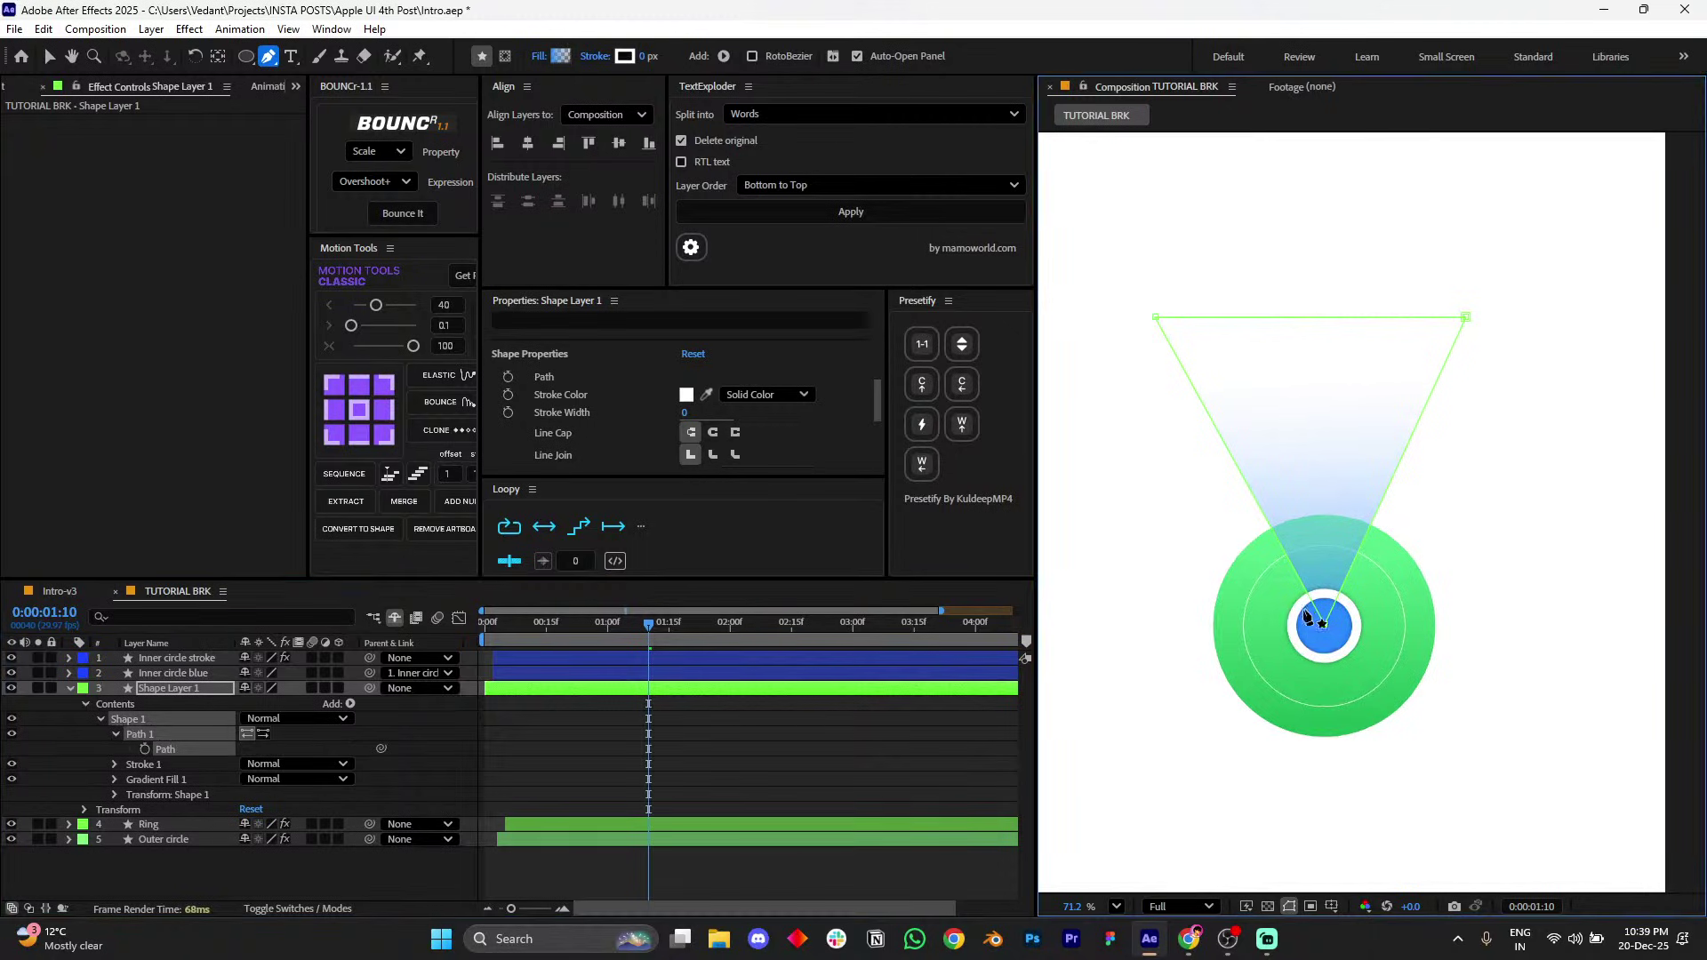
- Select the triangle path's two upper corner points and move them up together to lengthen the beam, then deselect the layer
{"action": "left_click", "coordinate": [1155, 319]}
{"action": "left_click", "coordinate": [1467, 318], "text": "shift"}
{"action": "key", "text": "ctrl+t"}
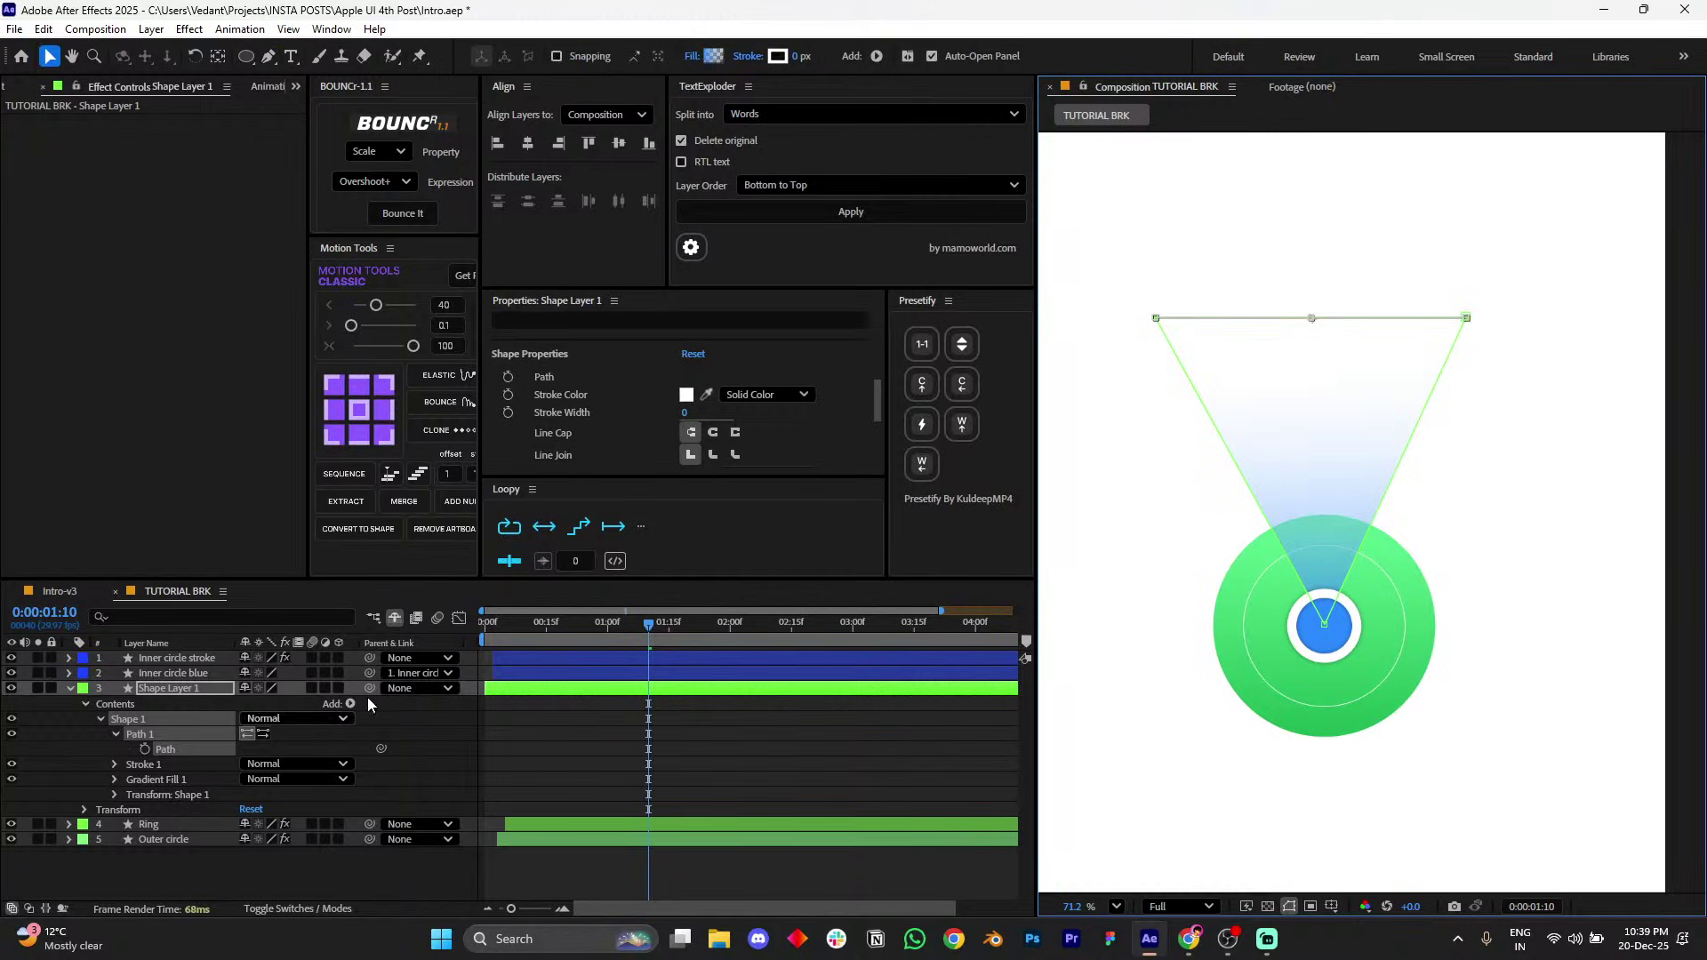
{"action": "left_click", "coordinate": [71, 752]}
{"action": "left_click", "coordinate": [165, 749]}
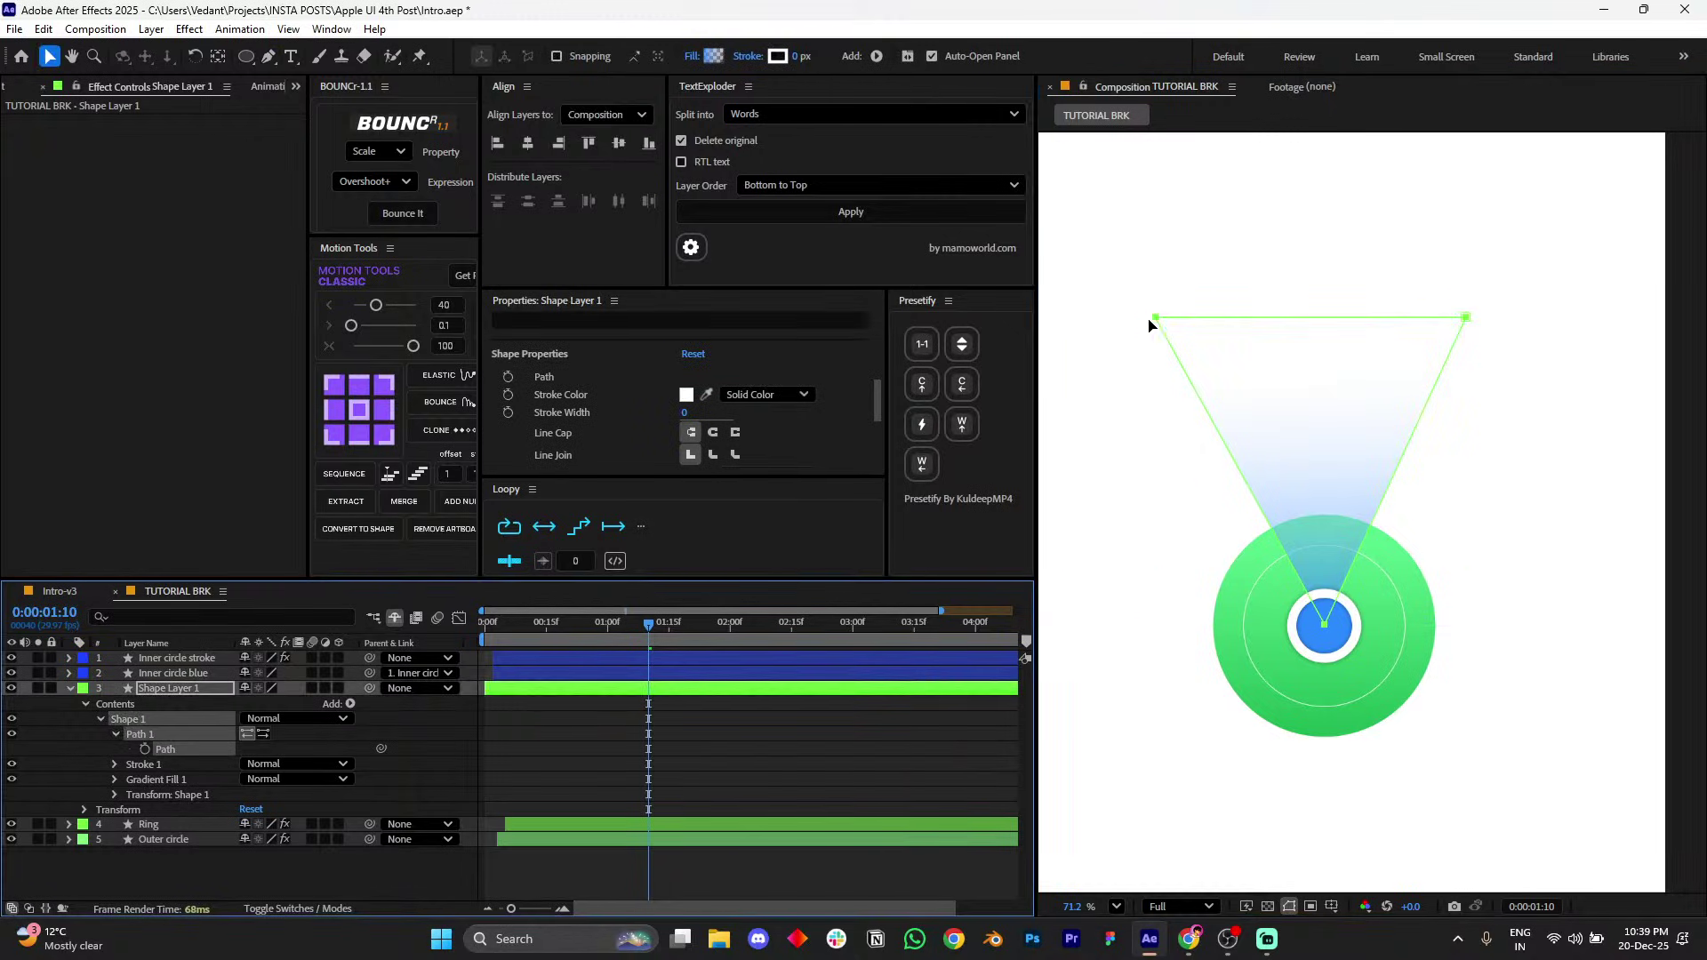
{"action": "left_click_drag", "start_coordinate": [1144, 303], "coordinate": [1561, 347]}
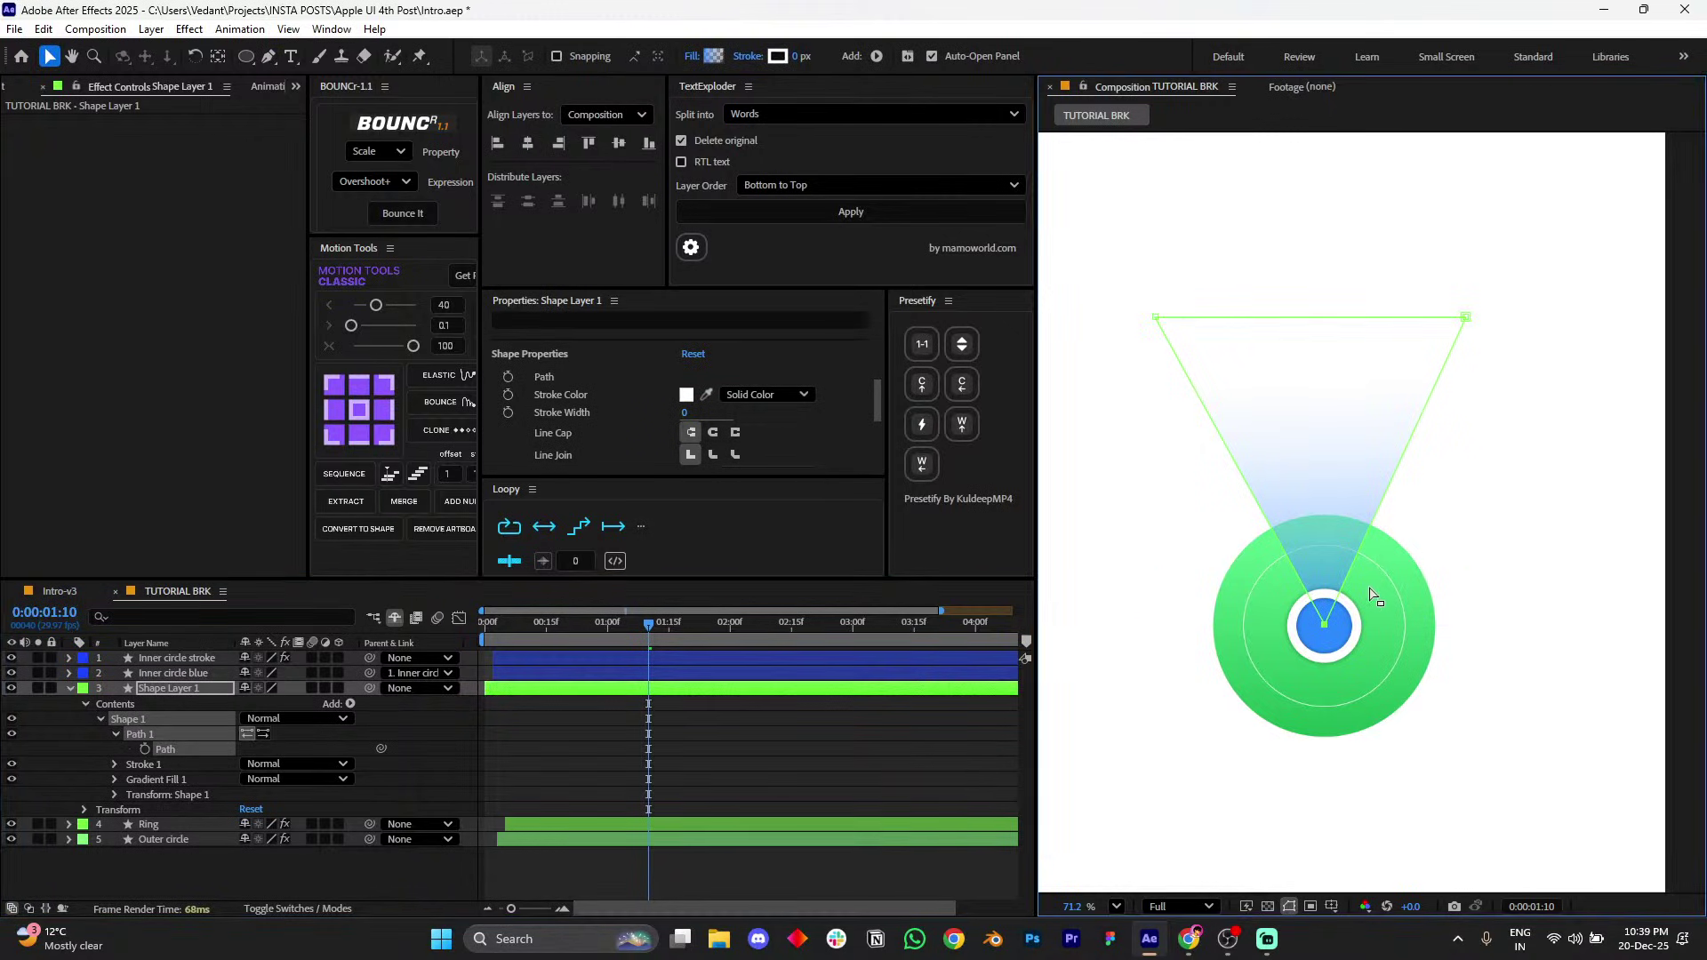
{"action": "left_click_drag", "start_coordinate": [1134, 333], "coordinate": [1316, 293]}
{"action": "left_click_drag", "start_coordinate": [1467, 320], "coordinate": [1461, 287]}
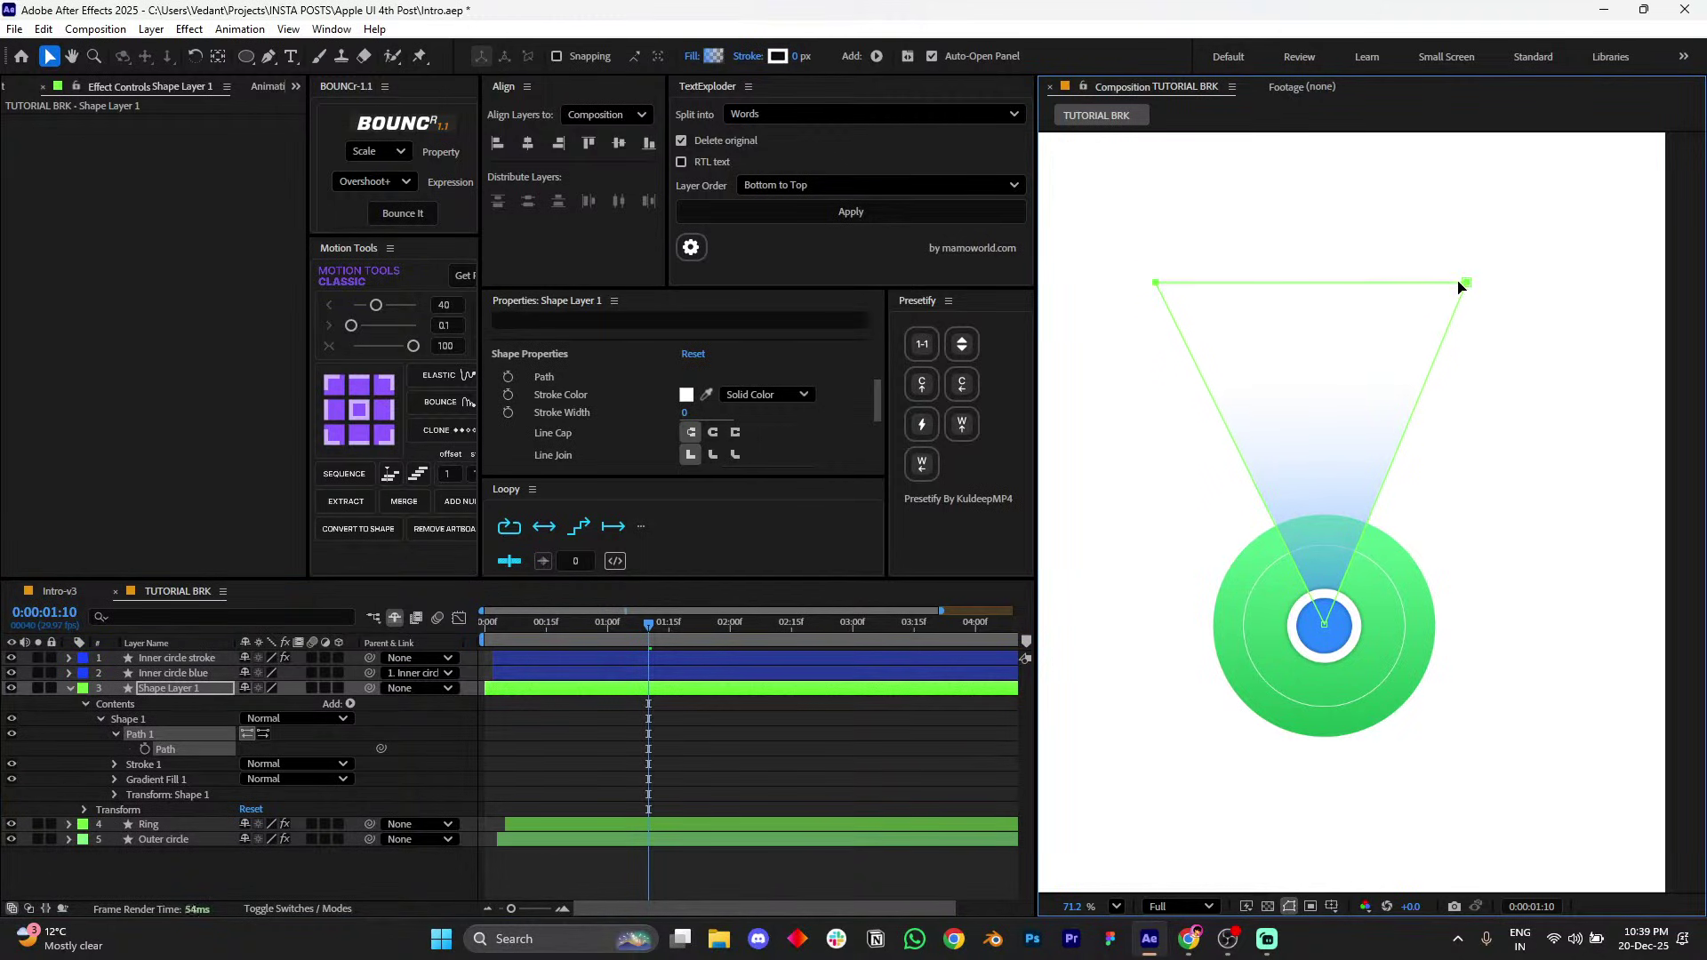
{"action": "left_click", "coordinate": [941, 775]}
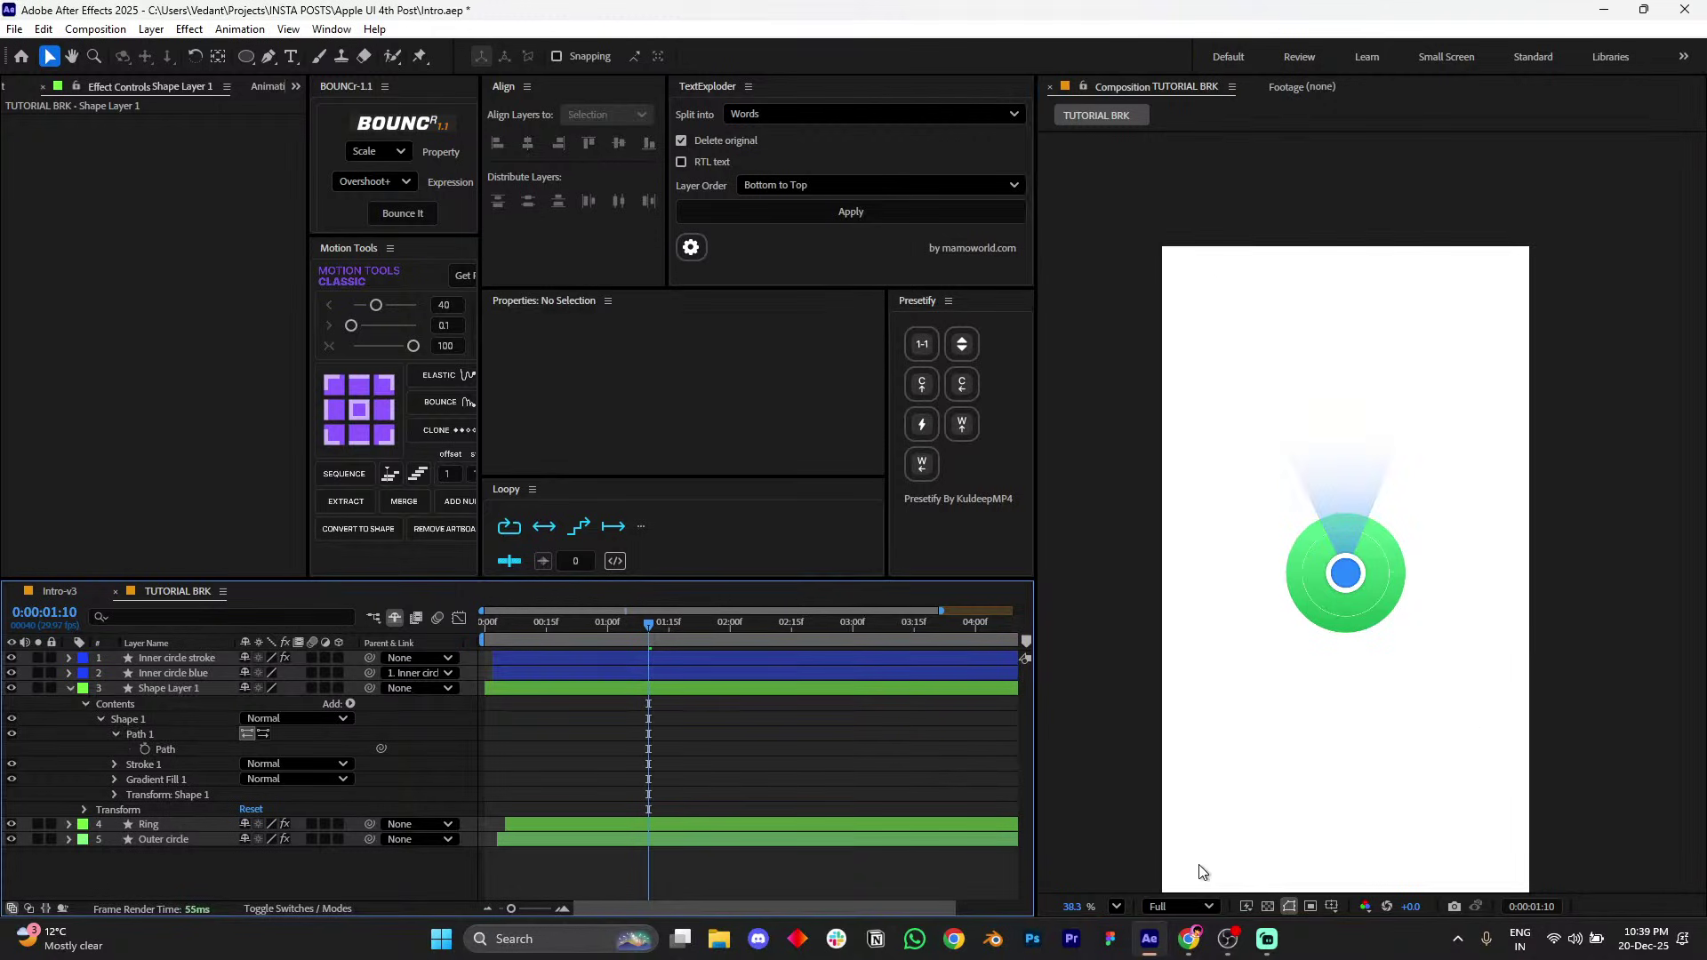
- Fit the composition in view and widen the triangle symmetrically about its centre to broaden the beam
{"action": "left_click", "coordinate": [1118, 900]}
{"action": "left_click", "coordinate": [1156, 641]}
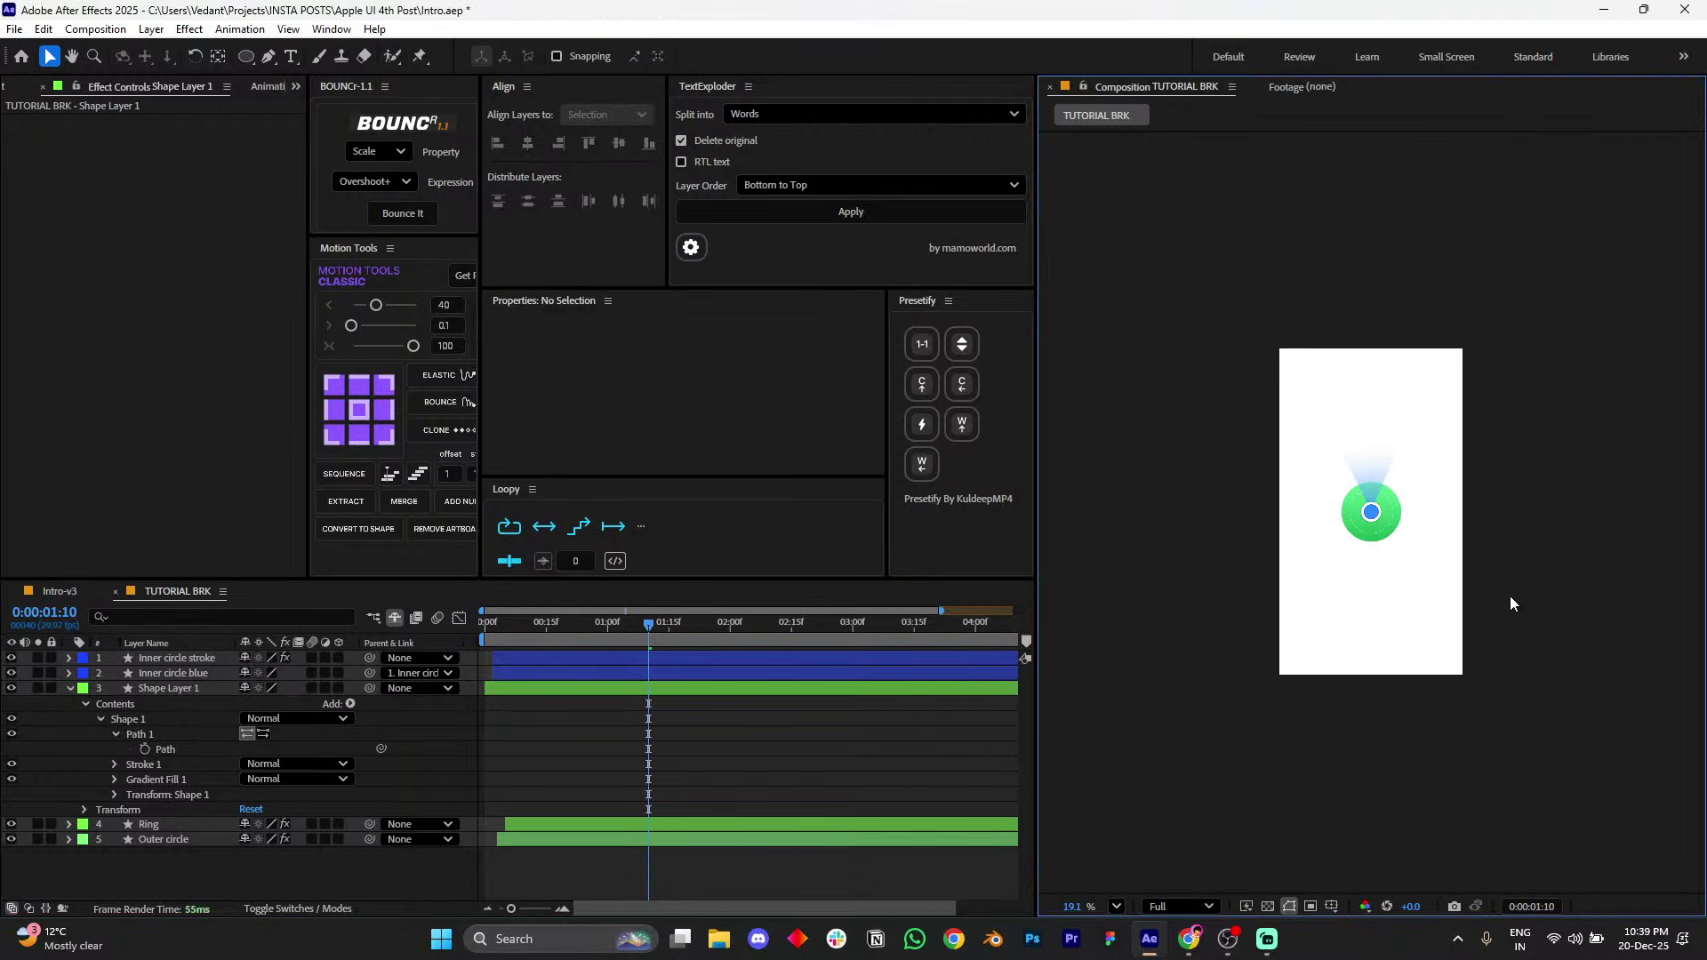
{"action": "key", "text": "shift+slash"}
{"action": "left_click", "coordinate": [1367, 396]}
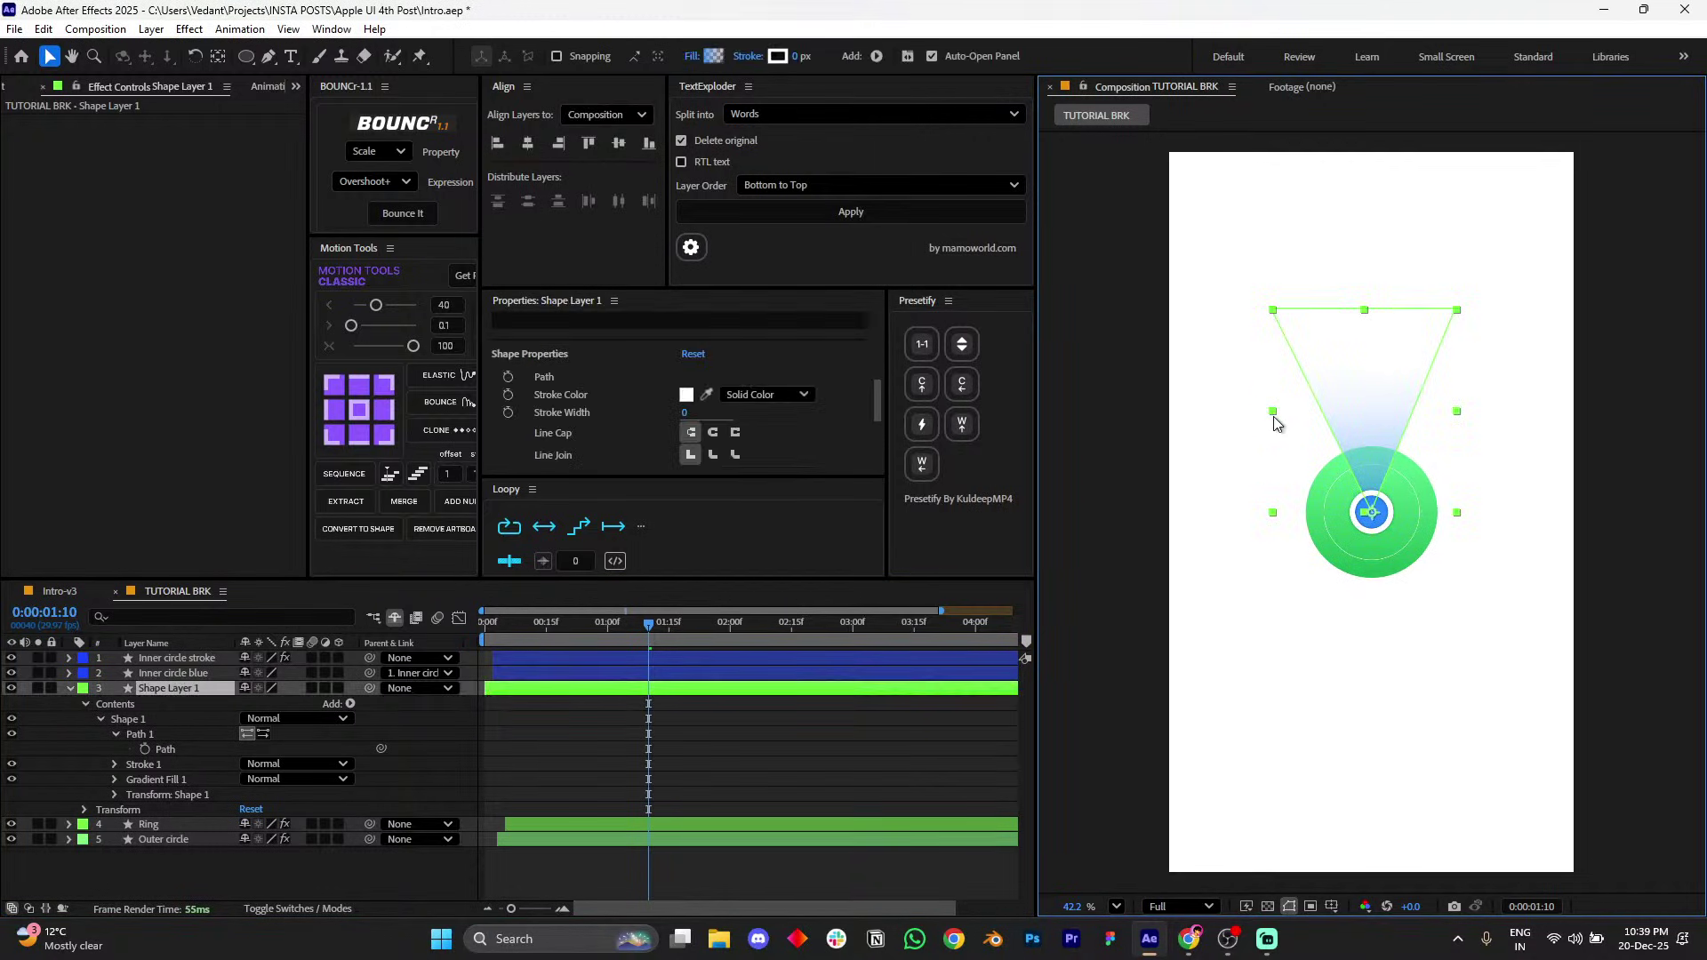
{"action": "left_click_drag", "start_coordinate": [1274, 417], "coordinate": [1254, 417]}
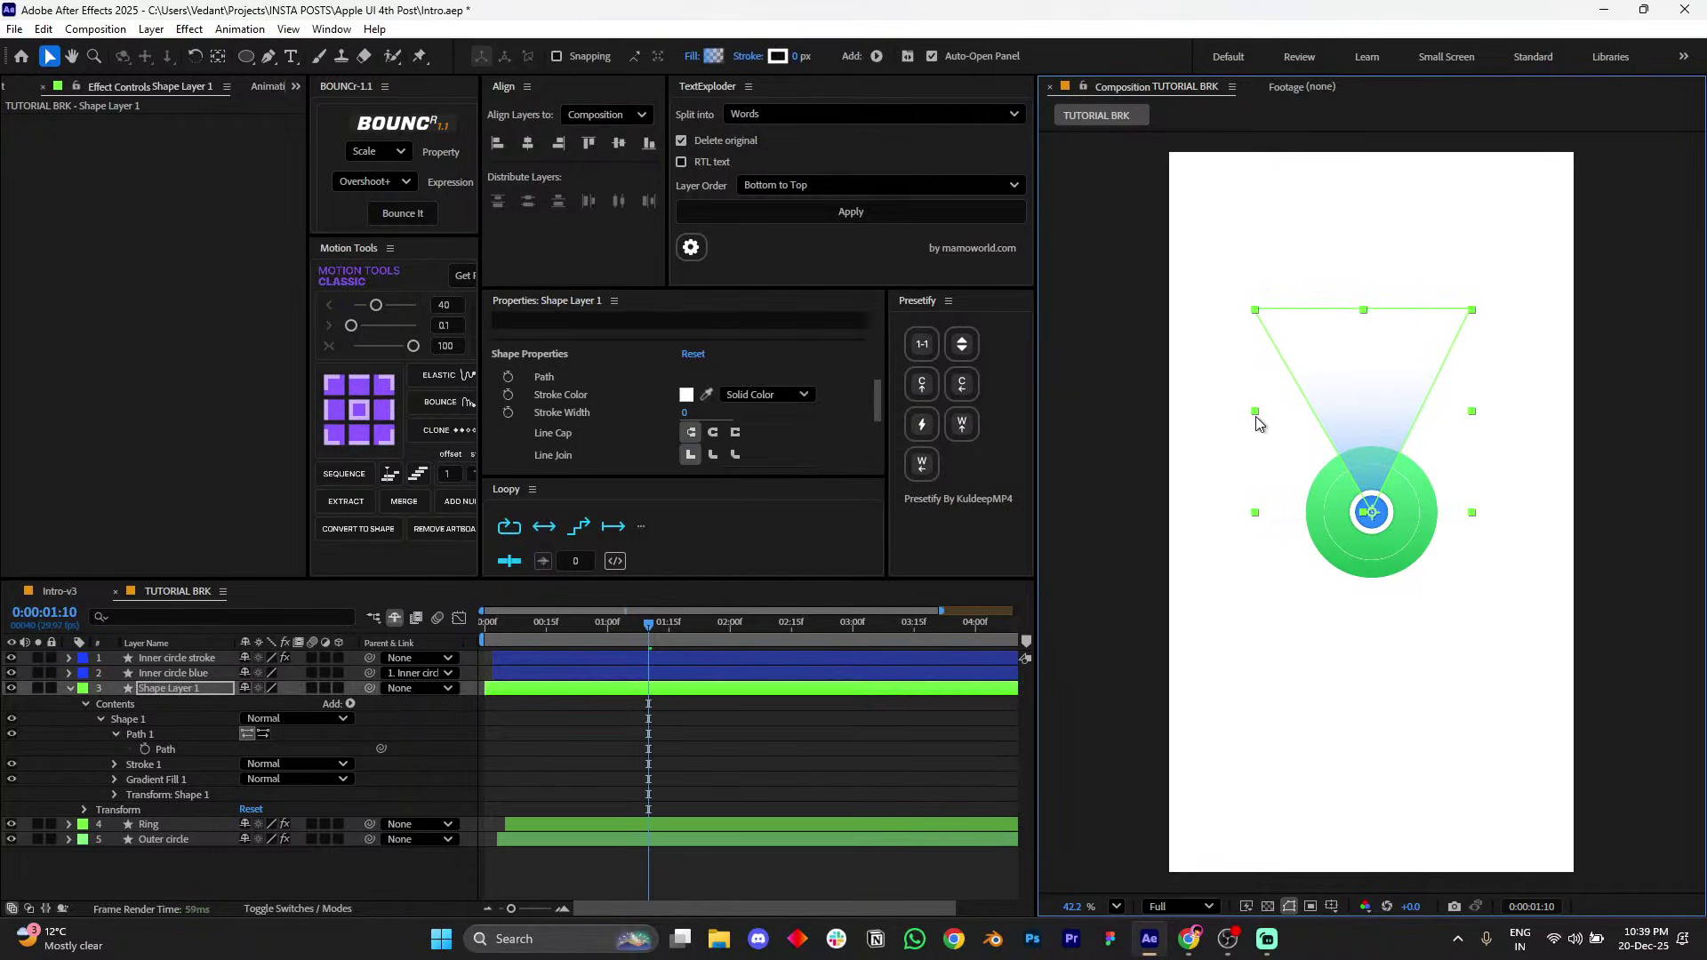
- Deselect the beam layer, fit the whole composition in the viewer and collapse the layer's expanded properties
{"action": "left_click", "coordinate": [1021, 711]}
{"action": "scroll", "coordinate": [1492, 571], "scroll_direction": "down", "scroll_amount": 3}
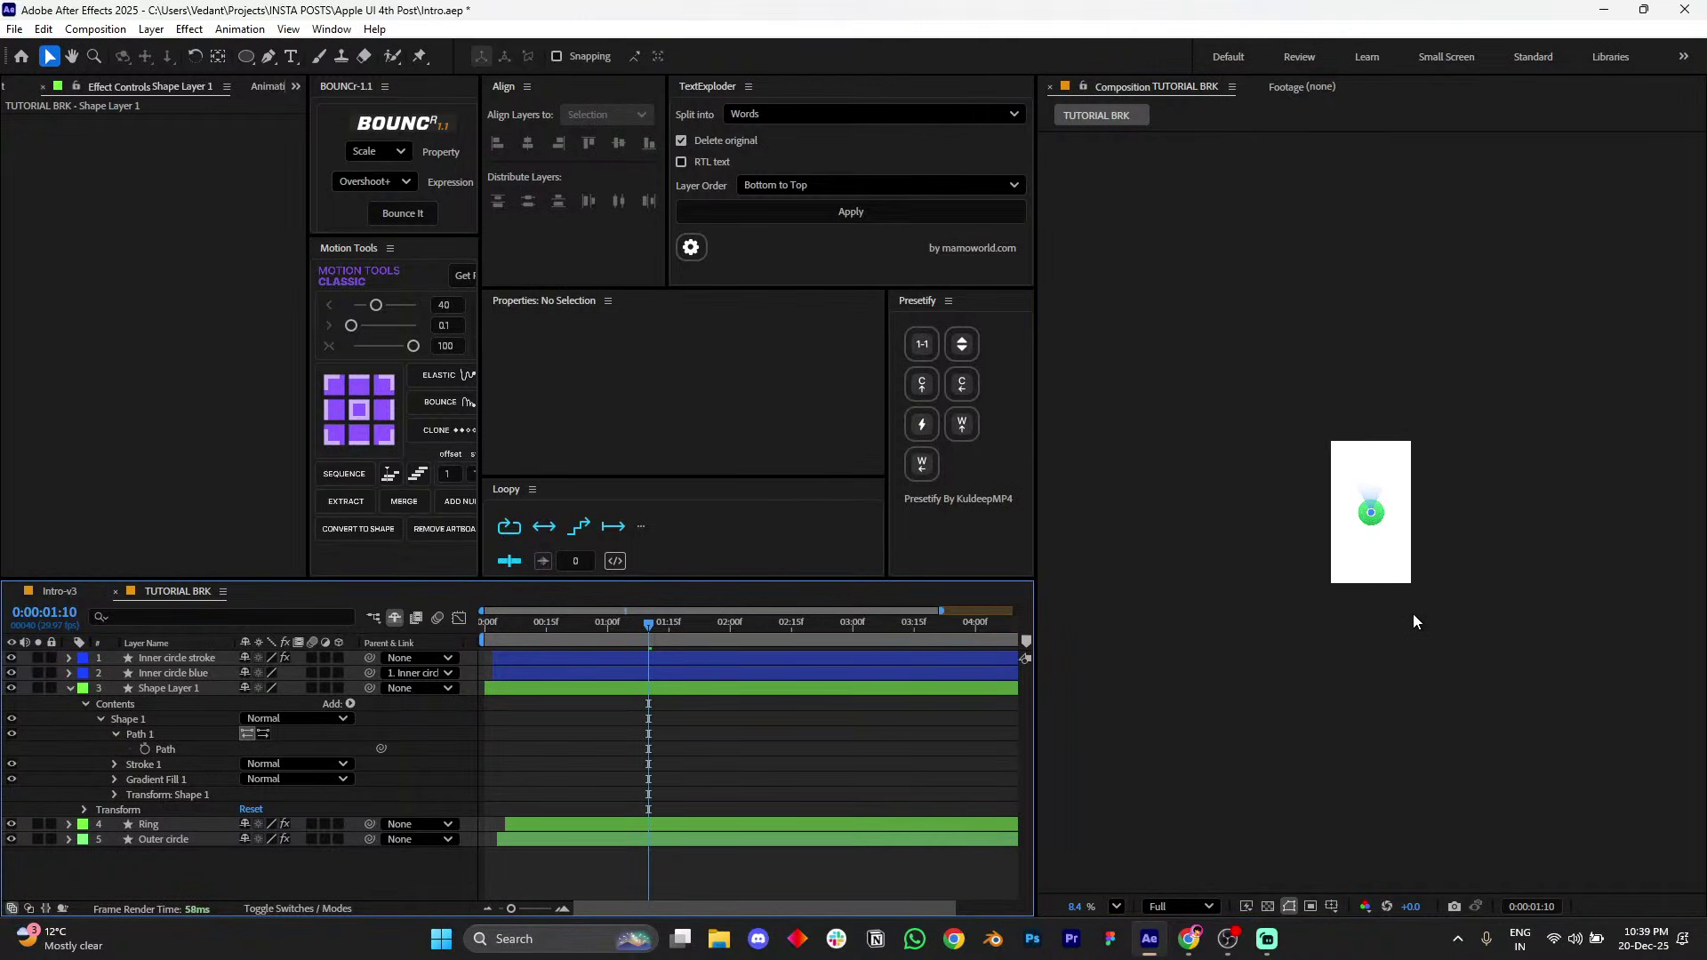
{"action": "scroll", "coordinate": [1411, 614], "scroll_direction": "up", "scroll_amount": 2}
{"action": "scroll", "coordinate": [1412, 586], "scroll_direction": "up", "scroll_amount": 1}
{"action": "scroll", "coordinate": [1406, 558], "scroll_direction": "down", "scroll_amount": 1}
{"action": "scroll", "coordinate": [1406, 558], "scroll_direction": "up", "scroll_amount": 2}
{"action": "scroll", "coordinate": [1405, 558], "scroll_direction": "down", "scroll_amount": 1}
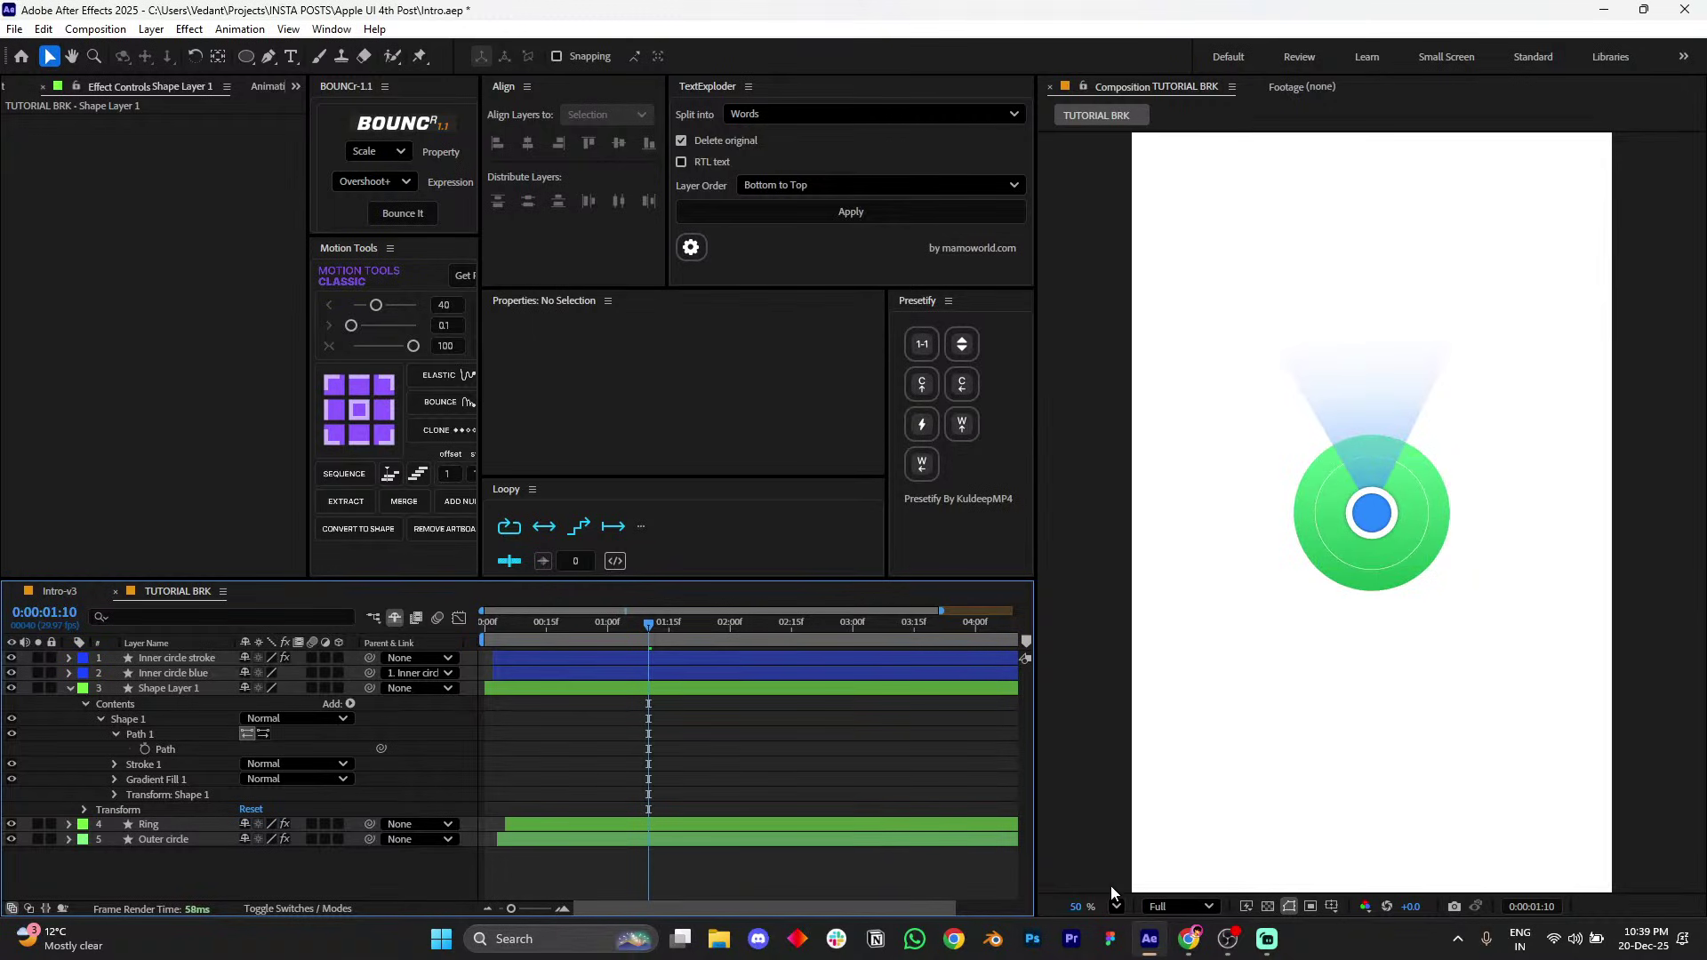
{"action": "left_click", "coordinate": [1116, 906]}
{"action": "left_click", "coordinate": [1154, 568]}
{"action": "key", "text": "u"}
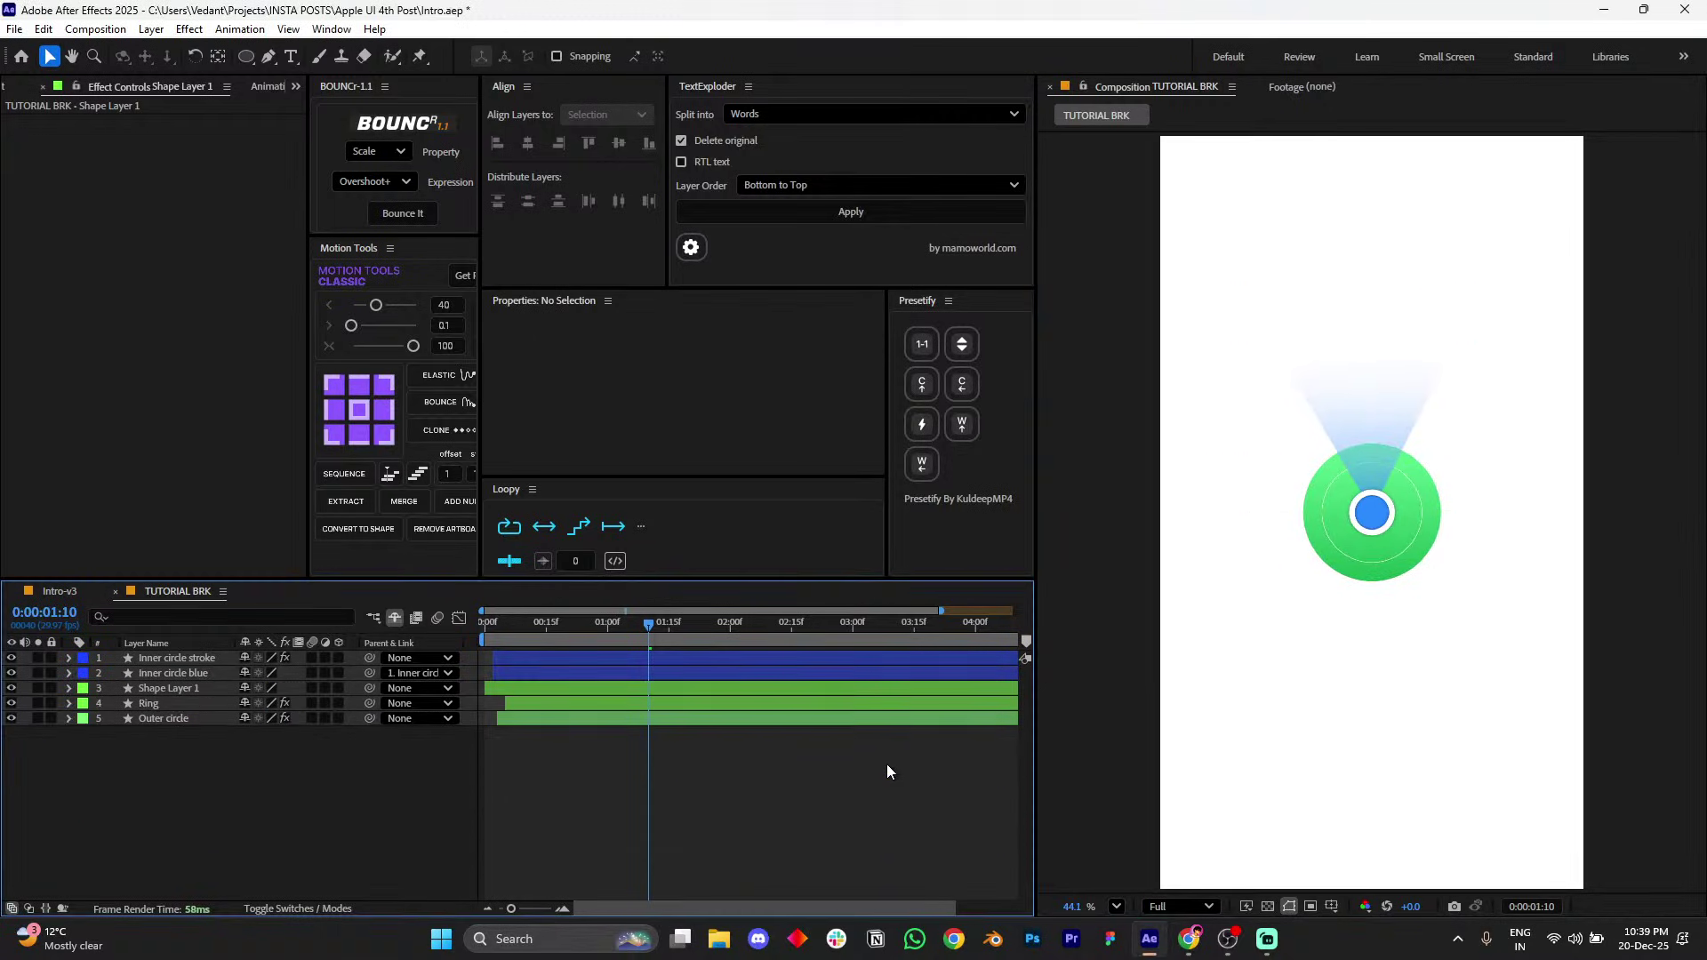
- Rename Shape Layer 1 as "Radar gradient" and parent it to the Inner circle stroke layer
{"action": "left_click", "coordinate": [517, 689]}
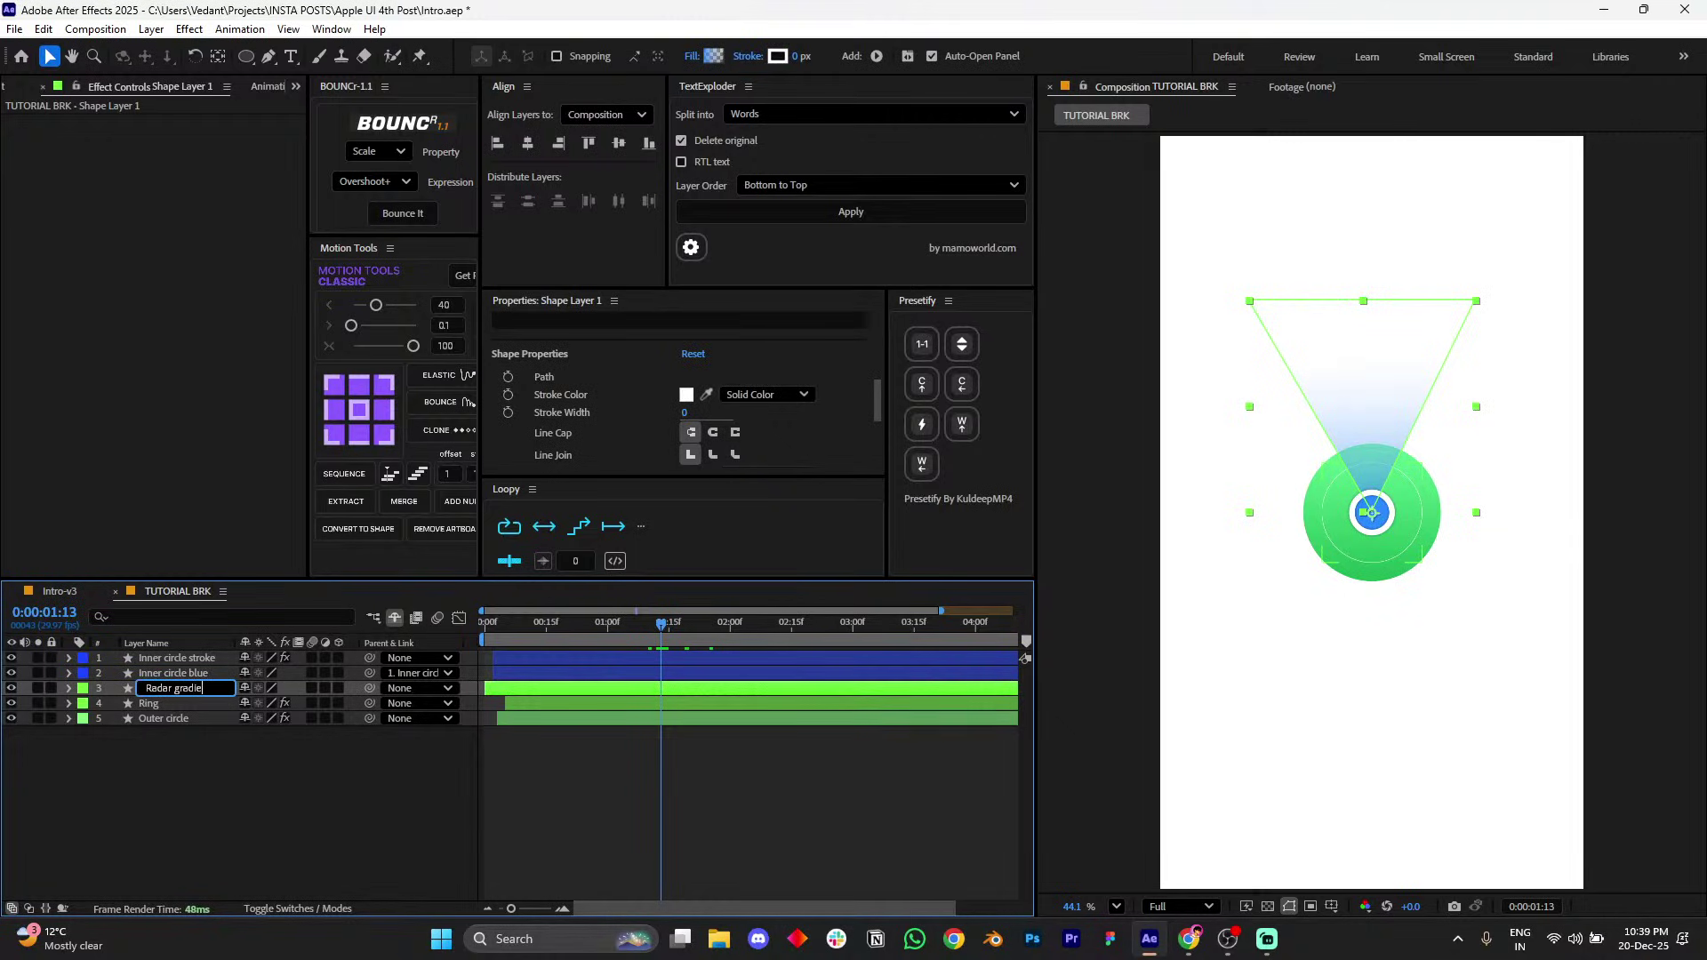
{"action": "key", "text": "Return"}
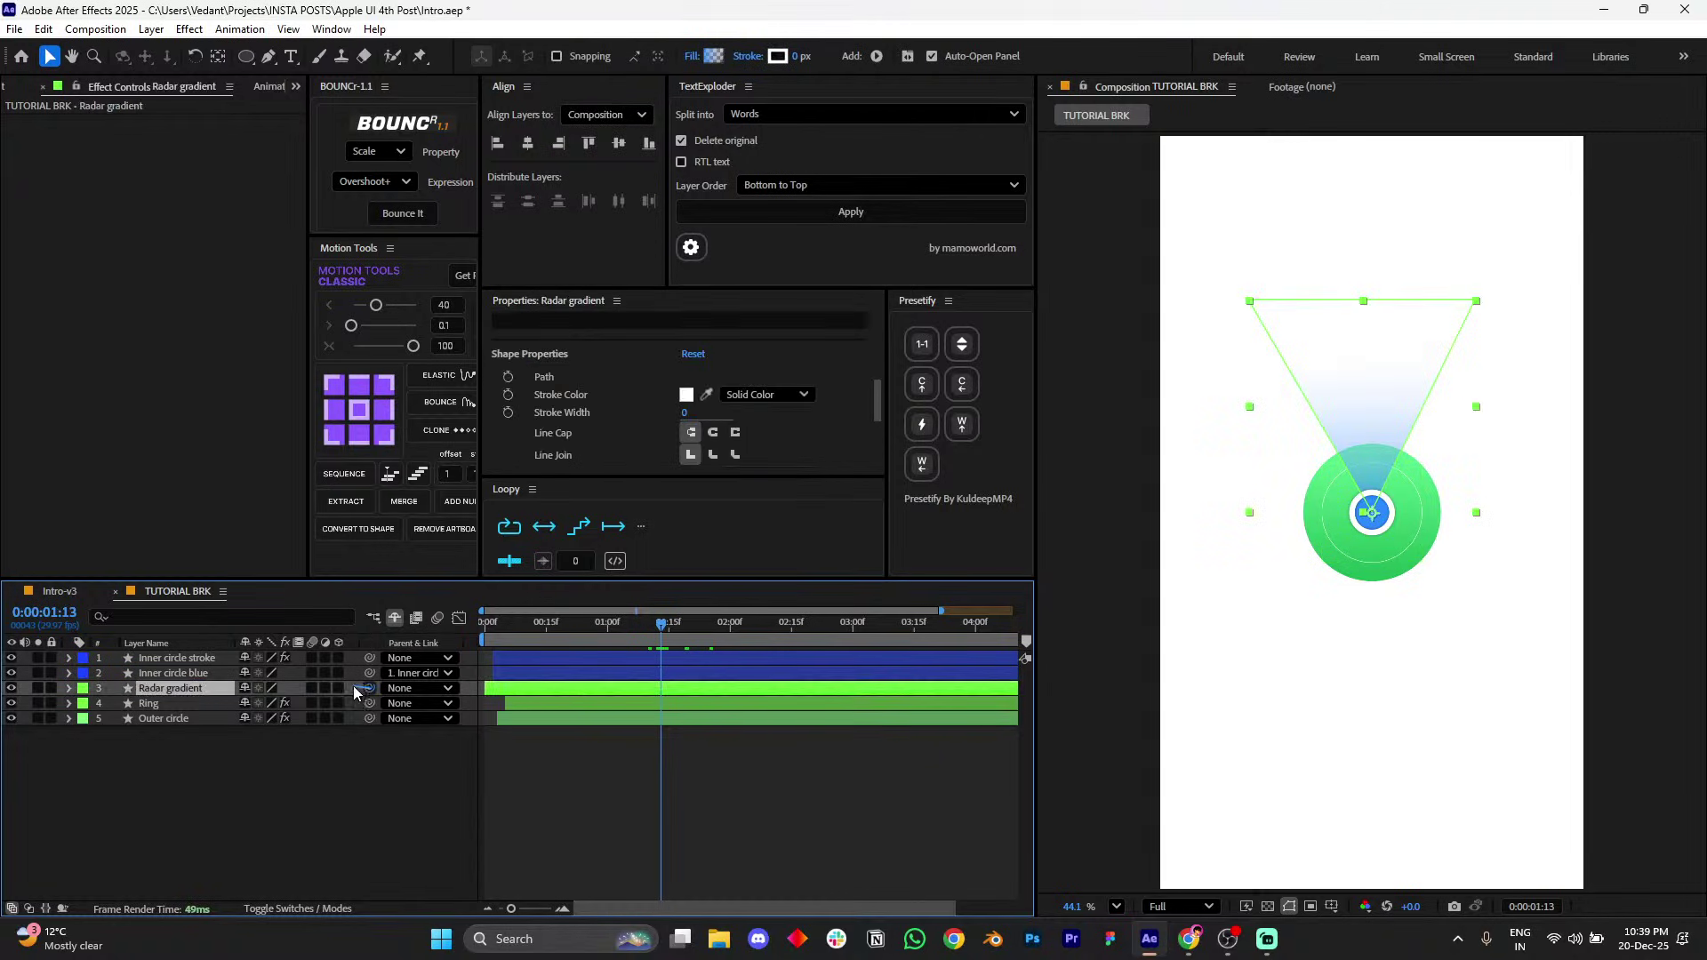
{"action": "left_click_drag", "start_coordinate": [237, 687], "coordinate": [178, 658]}
{"action": "left_click", "coordinate": [178, 658]}
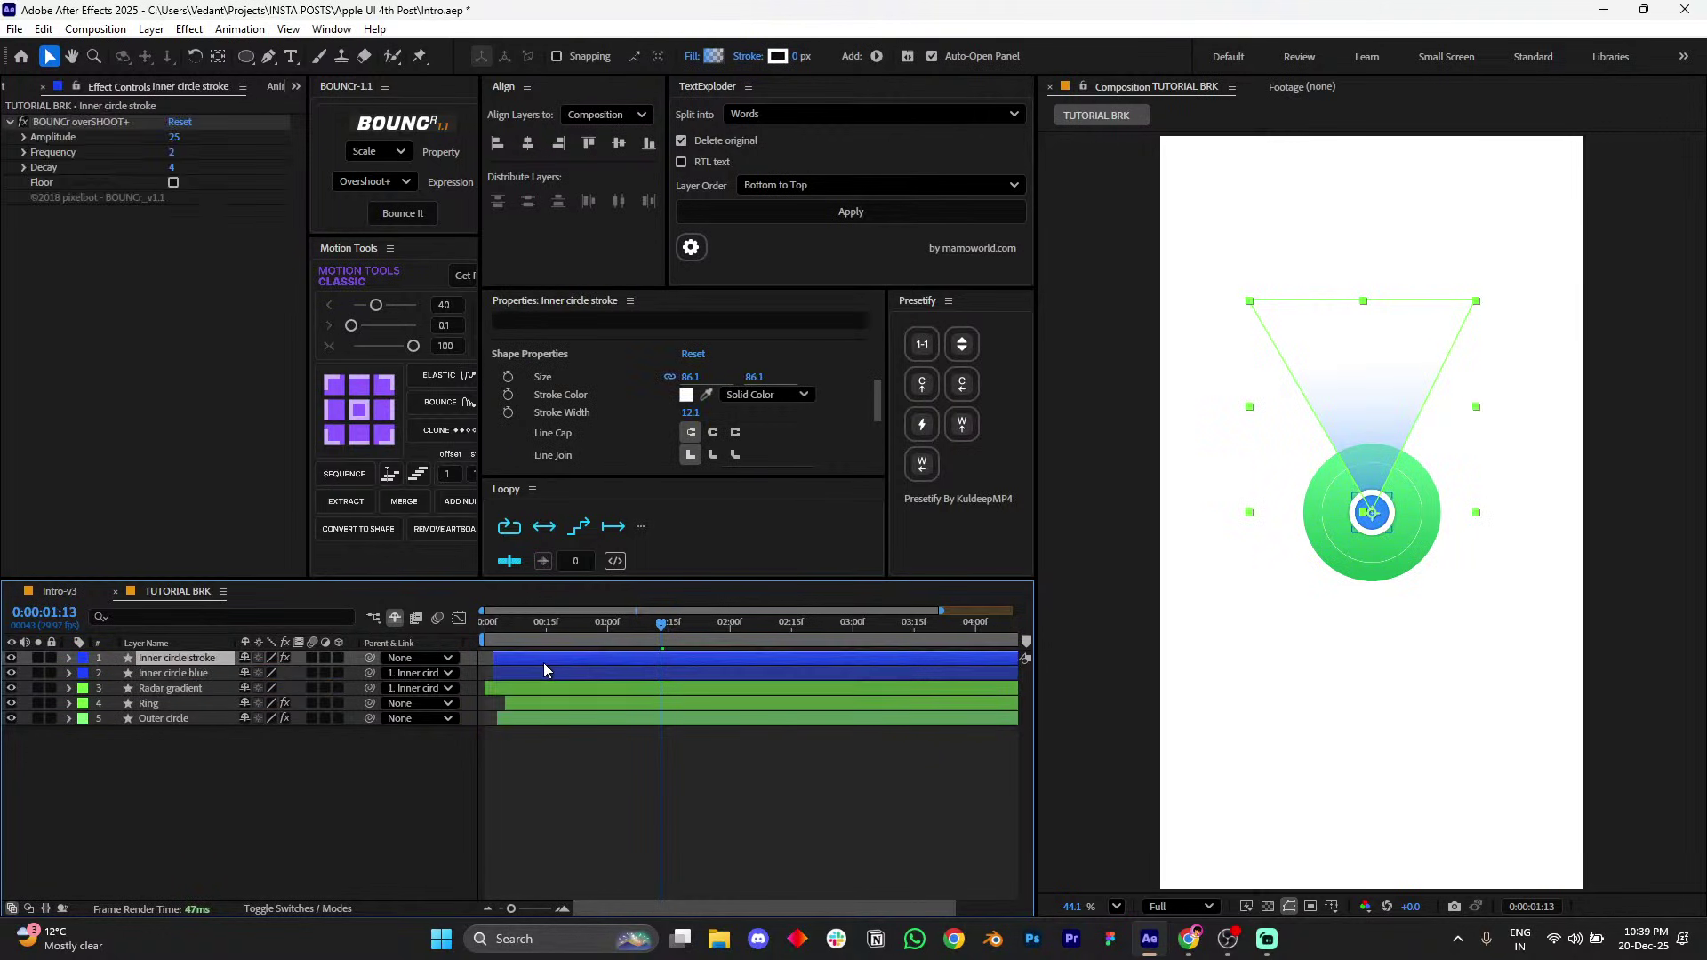
- Try rotating the Inner circle stroke layer to test the beam's parenting, restore it, and return to the start with its properties collapsed
{"action": "key", "text": "r"}
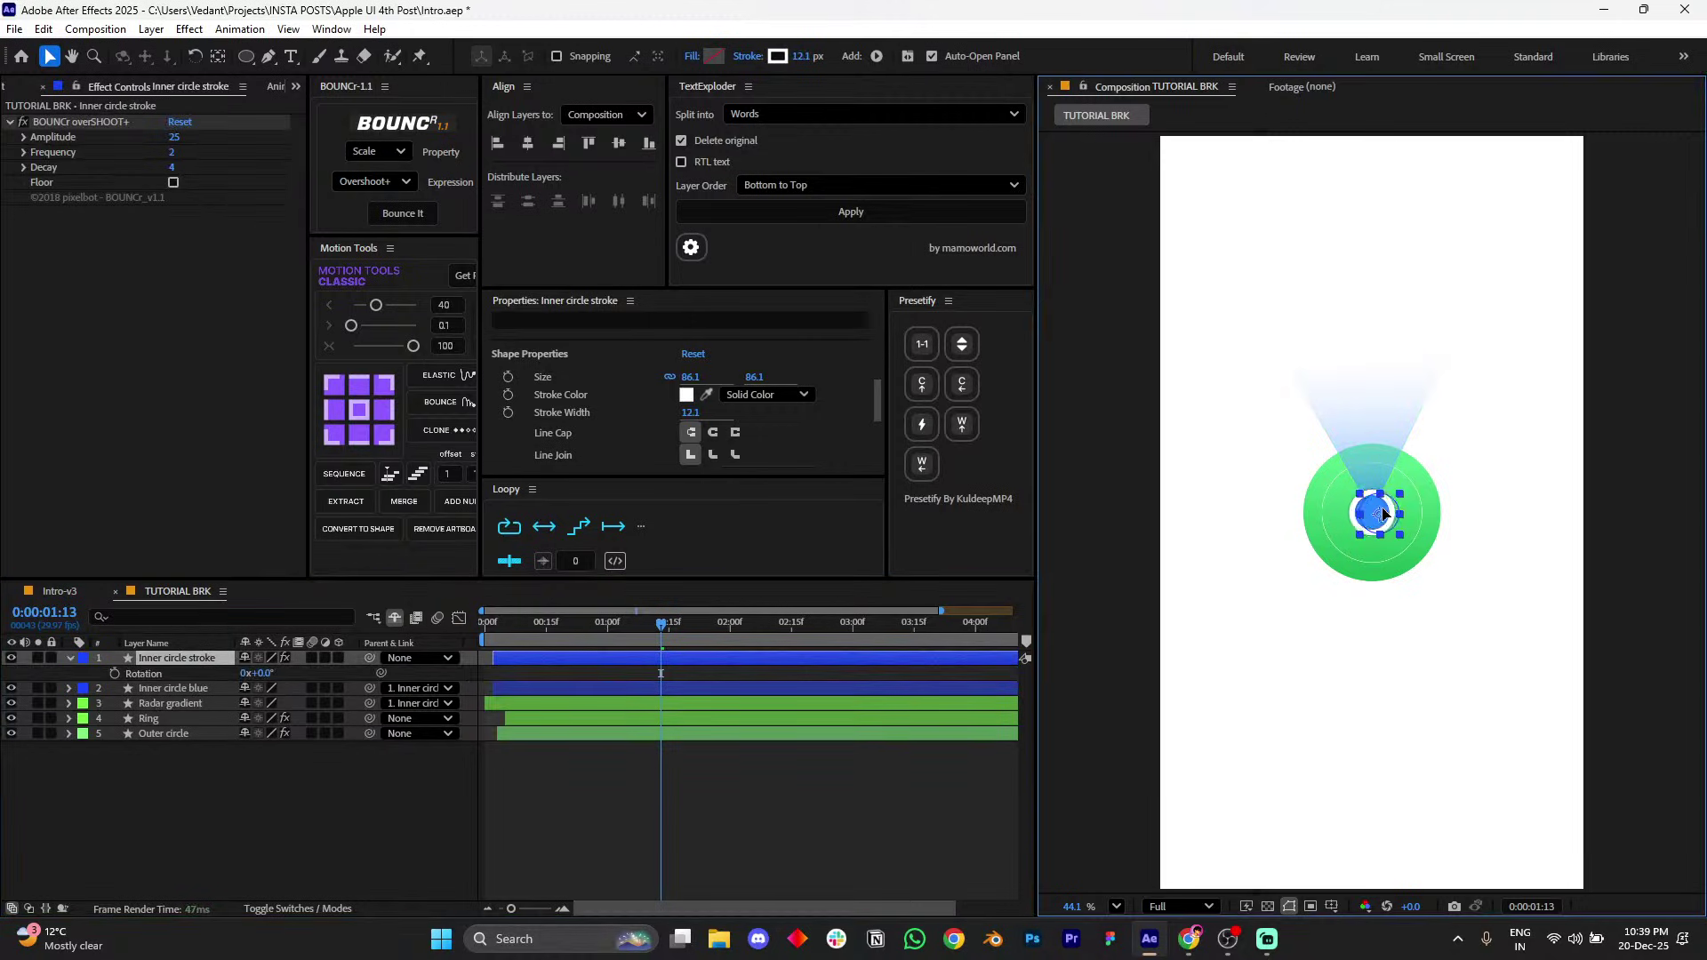
{"action": "left_click_drag", "start_coordinate": [275, 680], "coordinate": [452, 732]}
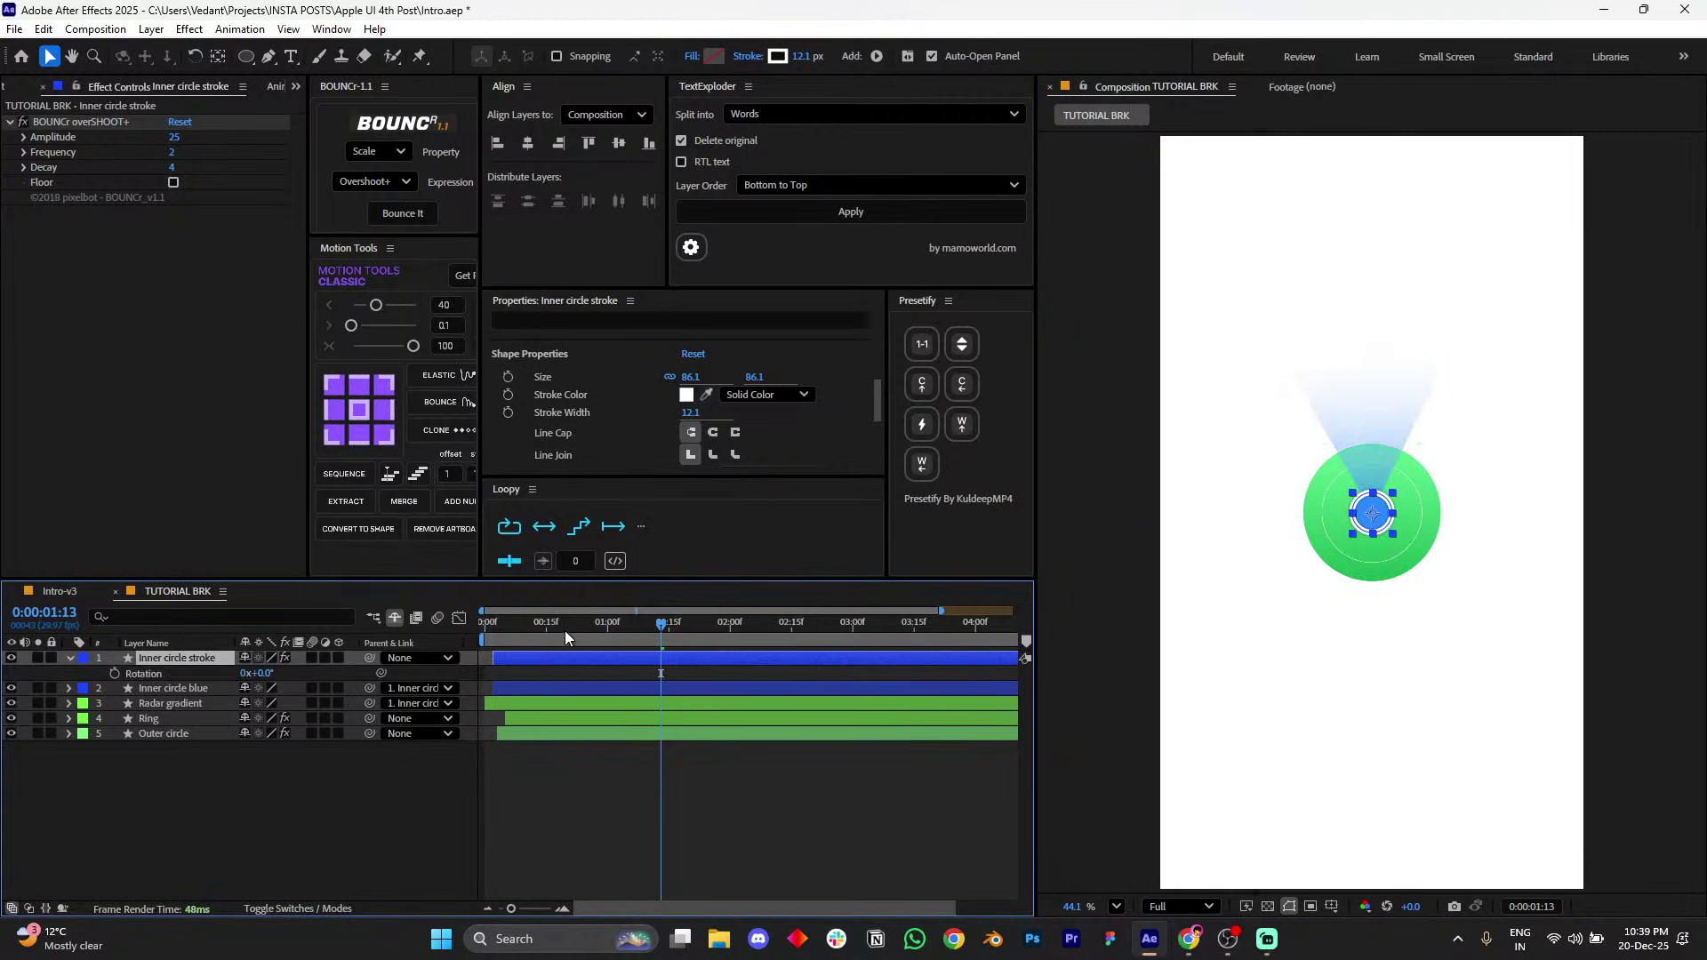
{"action": "key", "text": "Home"}
{"action": "left_click", "coordinate": [564, 772]}
{"action": "key", "text": "s"}
{"action": "key", "text": "s"}
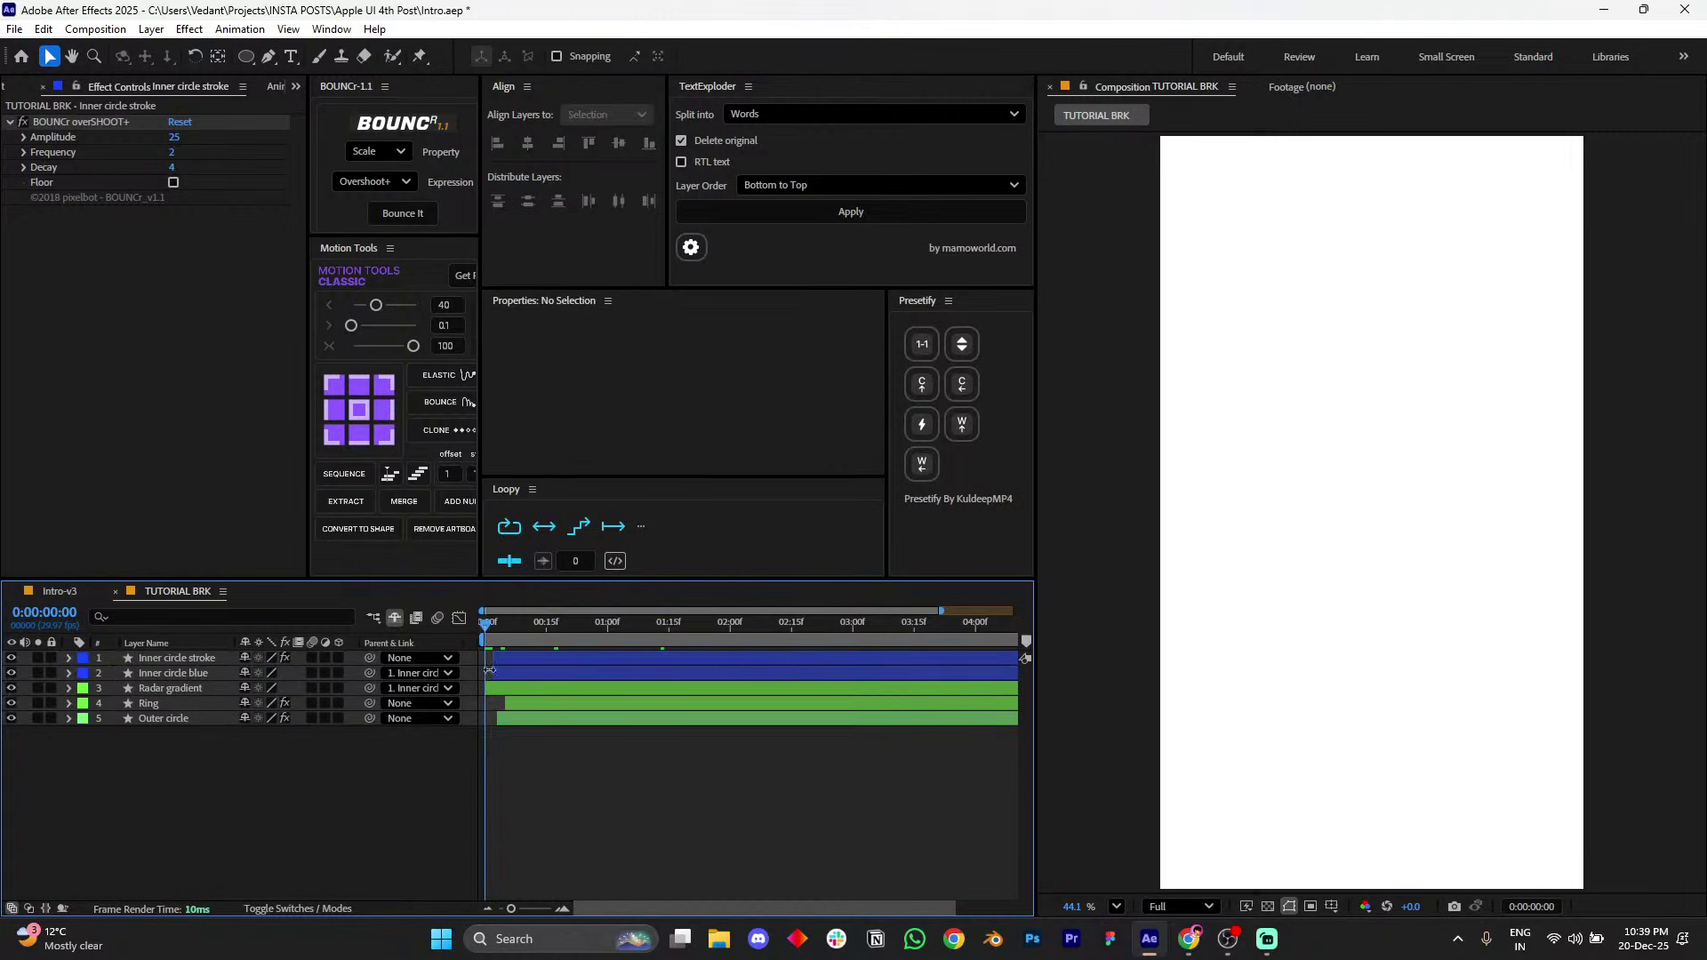
- Preview the animation from the start and scrub through its opening frames to examine the beam's timing, ending at 0:00:00:02
{"action": "key", "text": "space"}
{"action": "key", "text": "space"}
{"action": "left_click_drag", "start_coordinate": [498, 623], "coordinate": [510, 622]}
{"action": "key", "text": "equal"}
{"action": "key", "text": "equal"}
{"action": "key", "text": "equal"}
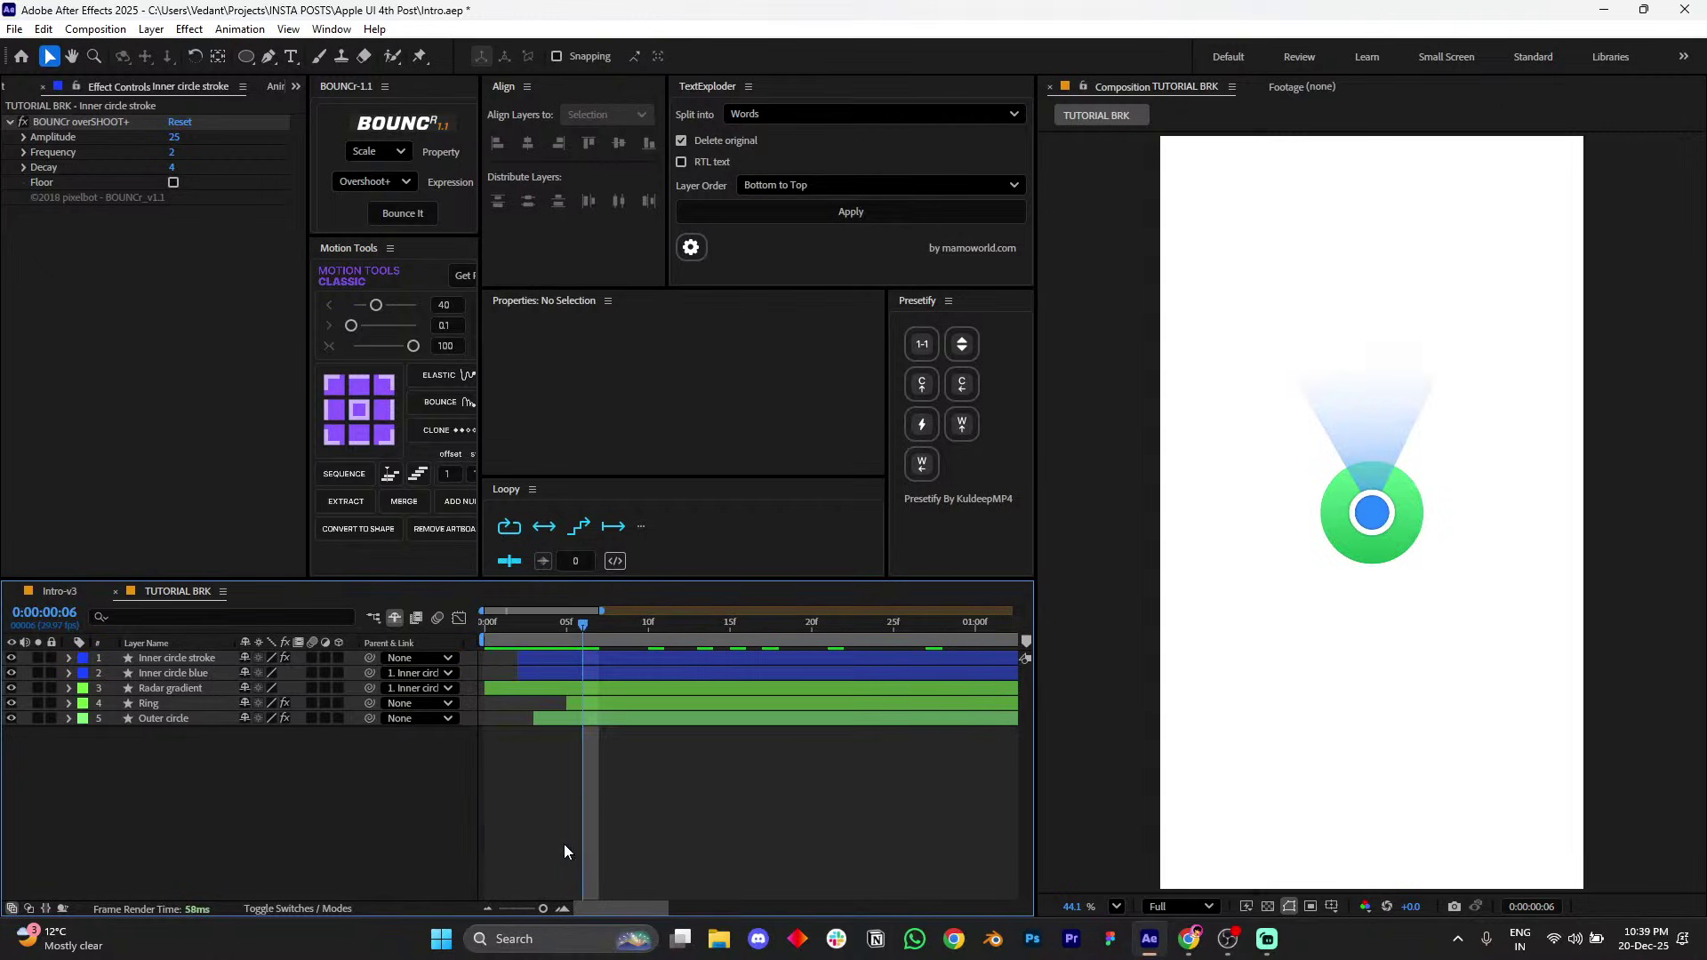
{"action": "mouse_move", "coordinate": [633, 629]}
{"action": "left_mouse_down"}
{"action": "mouse_move", "coordinate": [761, 616]}
{"action": "mouse_move", "coordinate": [648, 622]}
{"action": "left_mouse_up"}
{"action": "left_click", "coordinate": [498, 619]}
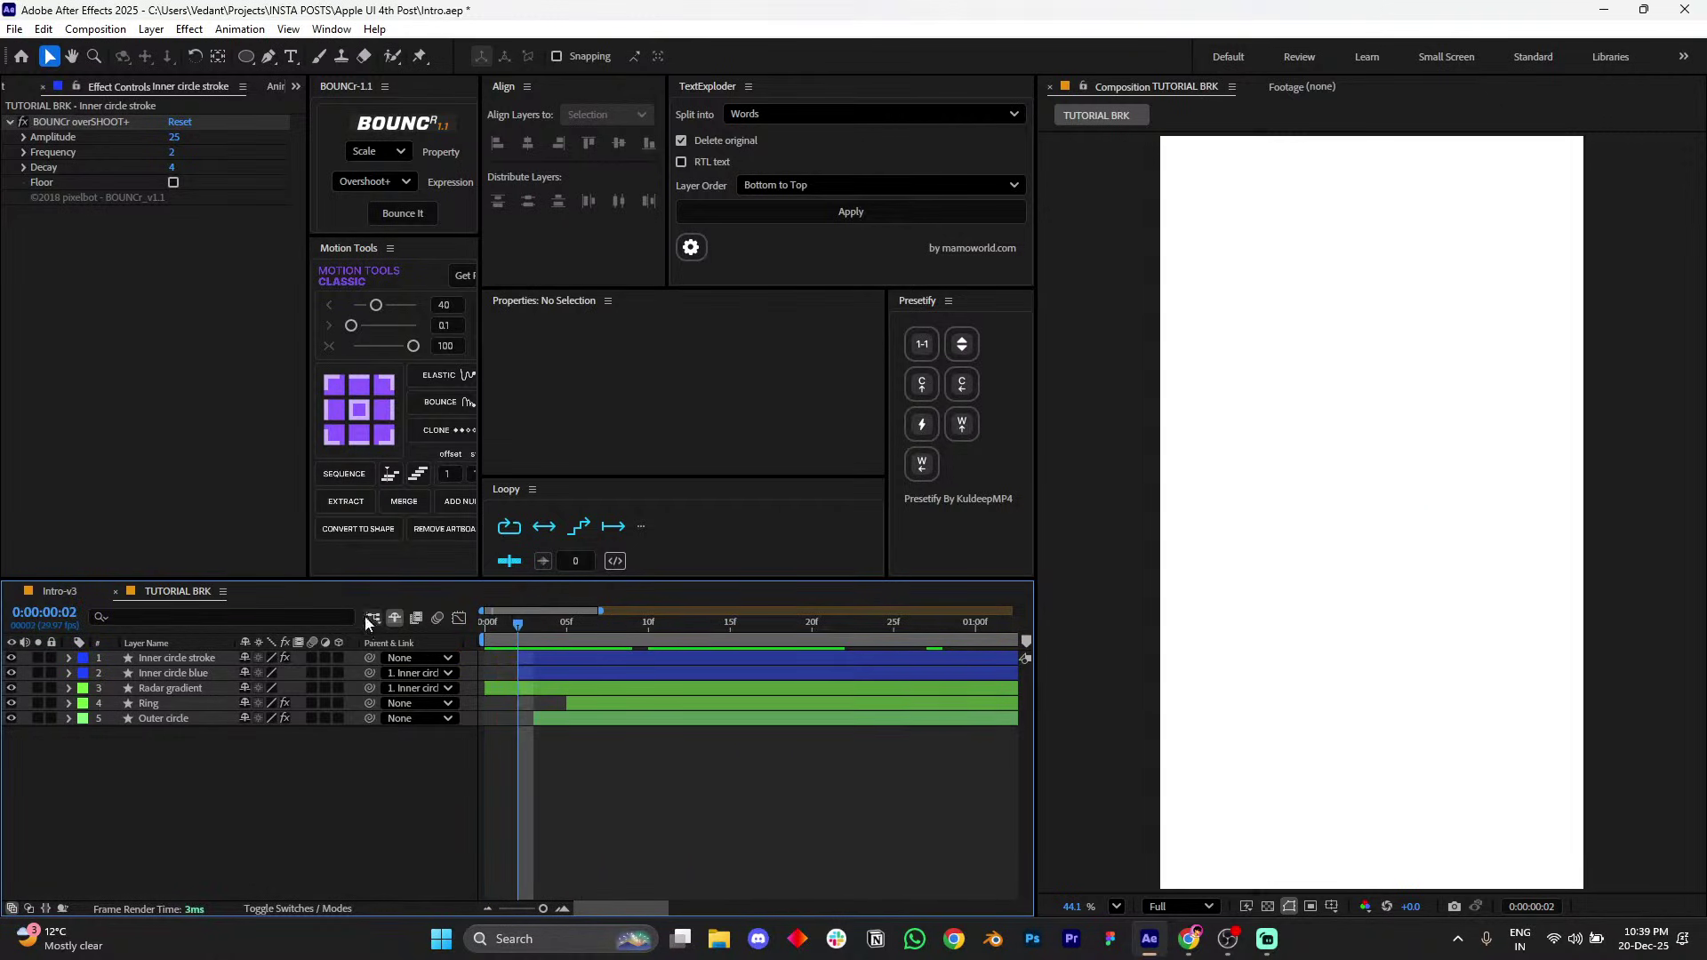
- Switch to the Intro-v3 composition and play it to examine how the reference wave beam animates
{"action": "left_click", "coordinate": [60, 592]}
{"action": "key", "text": "space"}
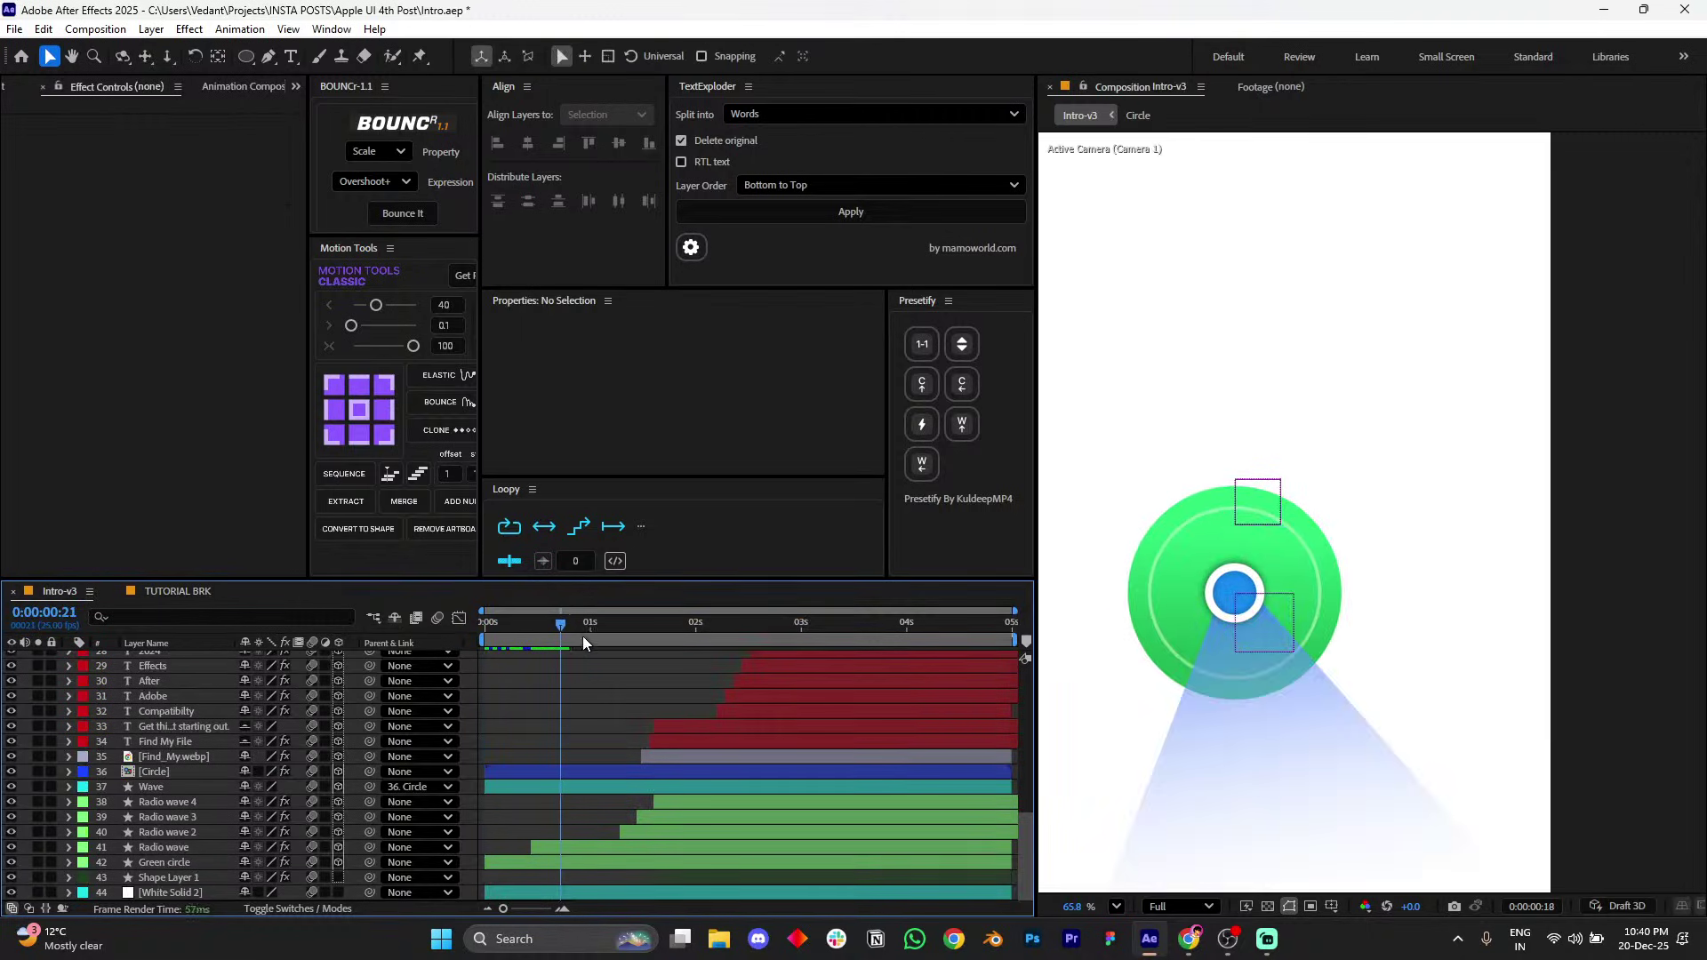